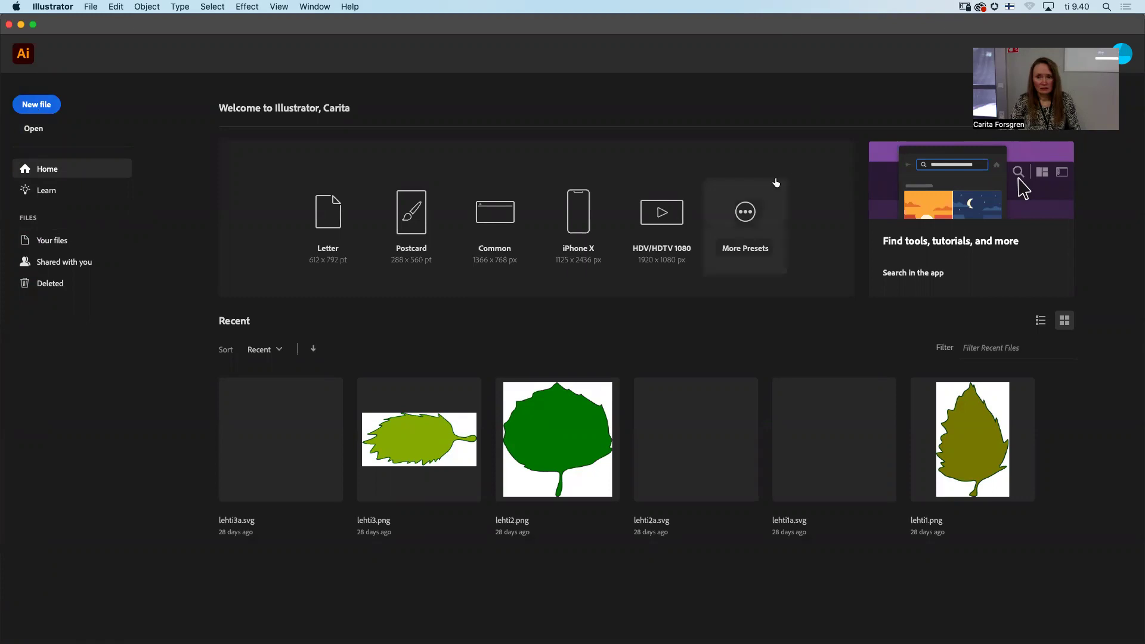
Step: Create a landscape A4 document of 297 × 210 mm with the color mode set to RGB Color
click(747, 213)
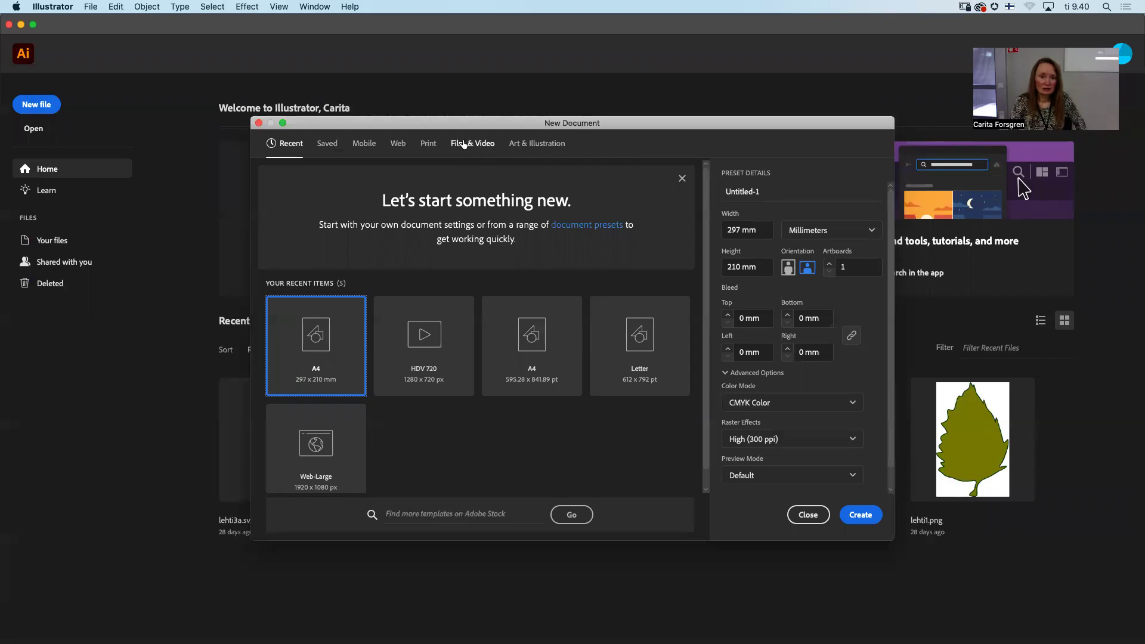
click(368, 147)
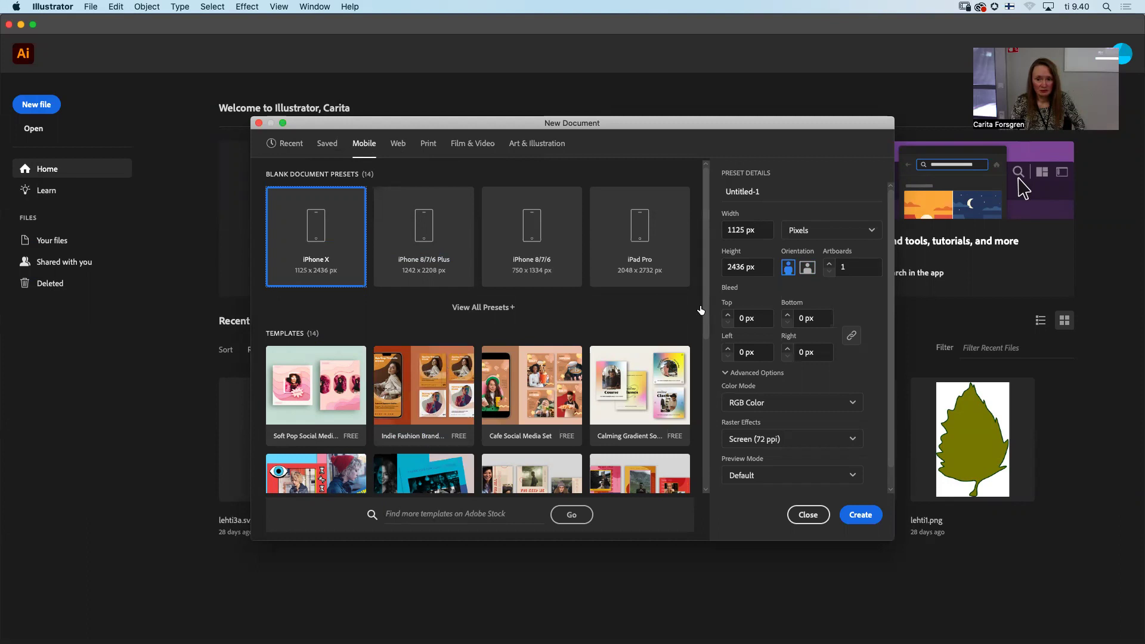
drag(706, 315, 692, 288)
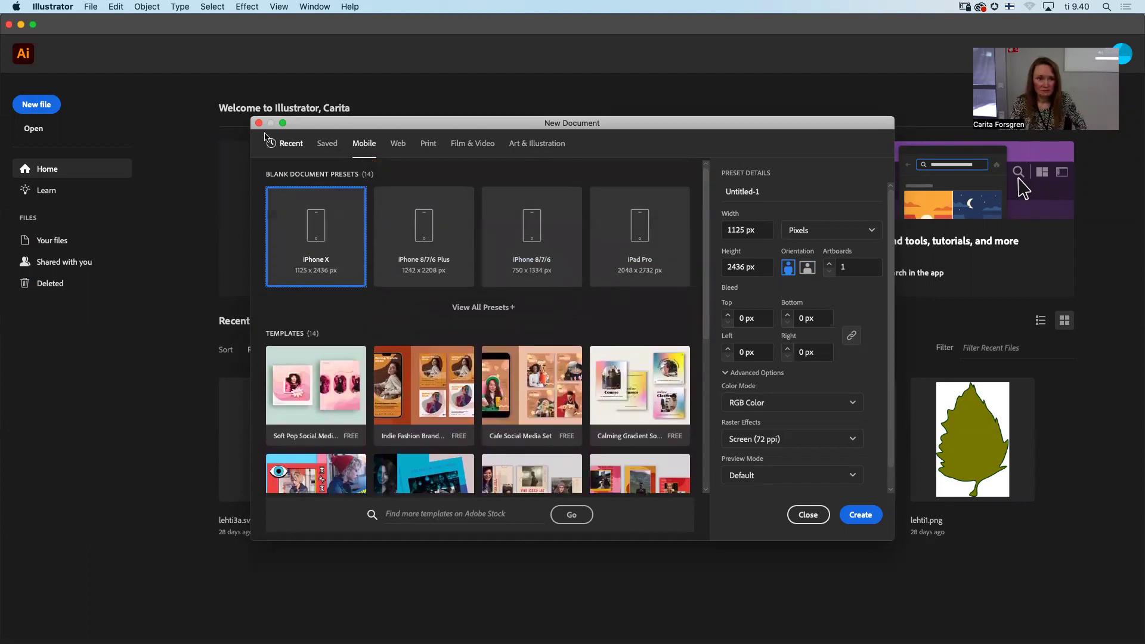
click(295, 145)
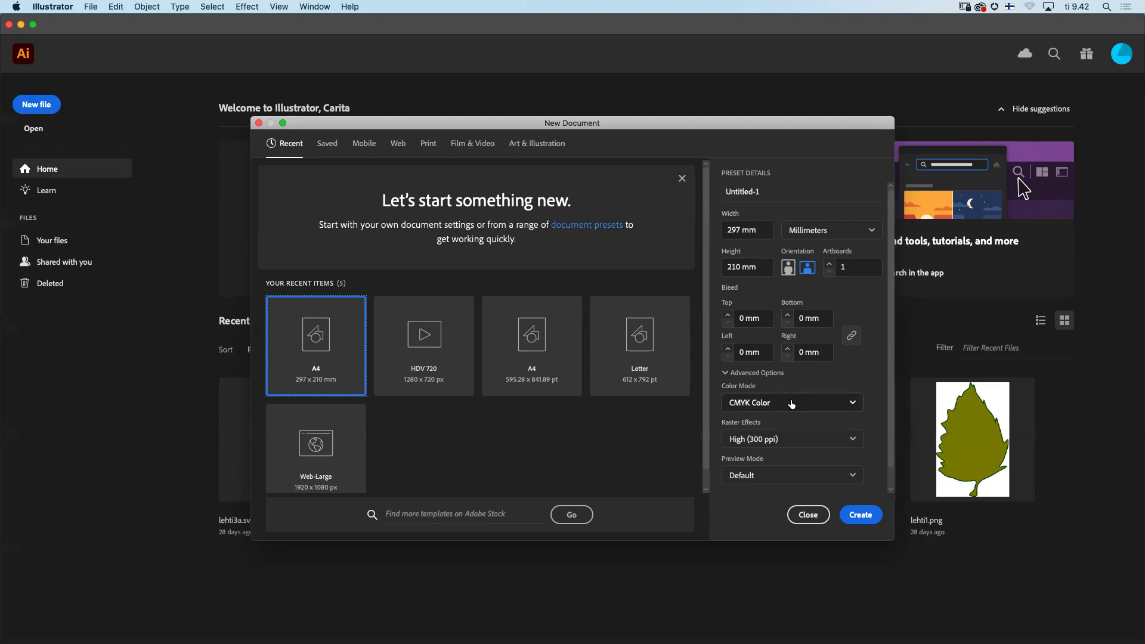
click(858, 404)
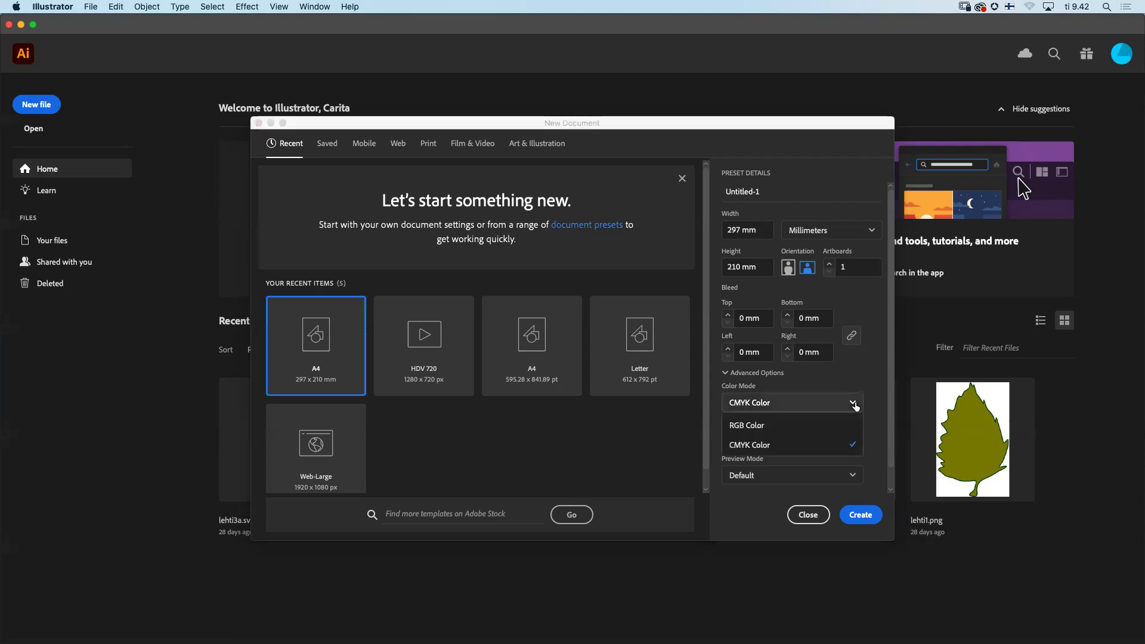
click(753, 429)
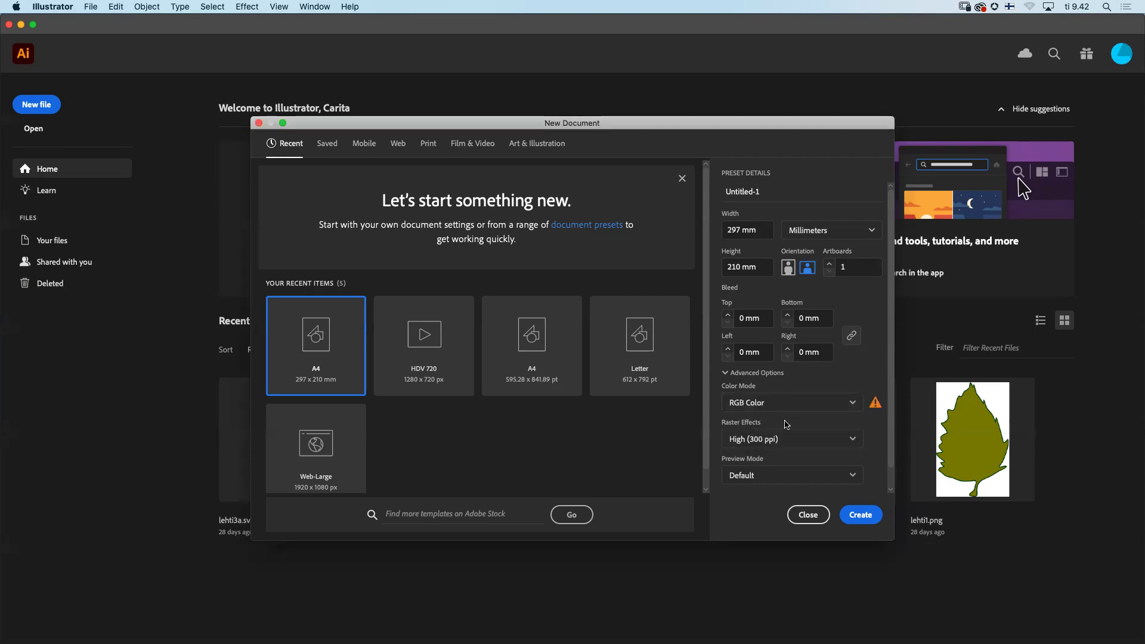
scroll(889, 400, down, 2)
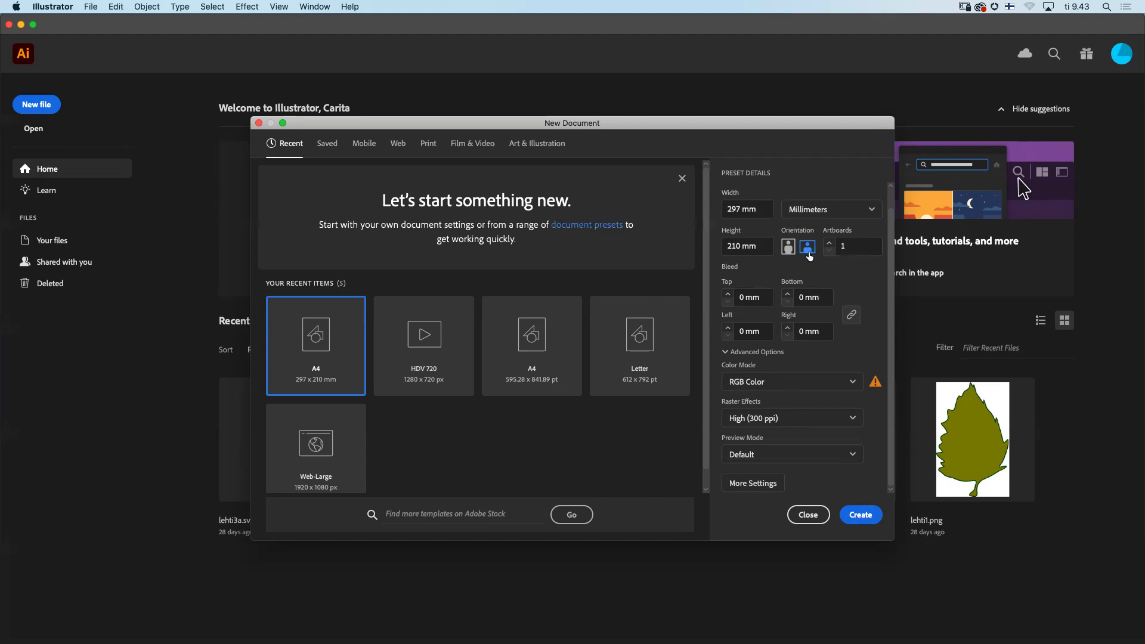
click(856, 516)
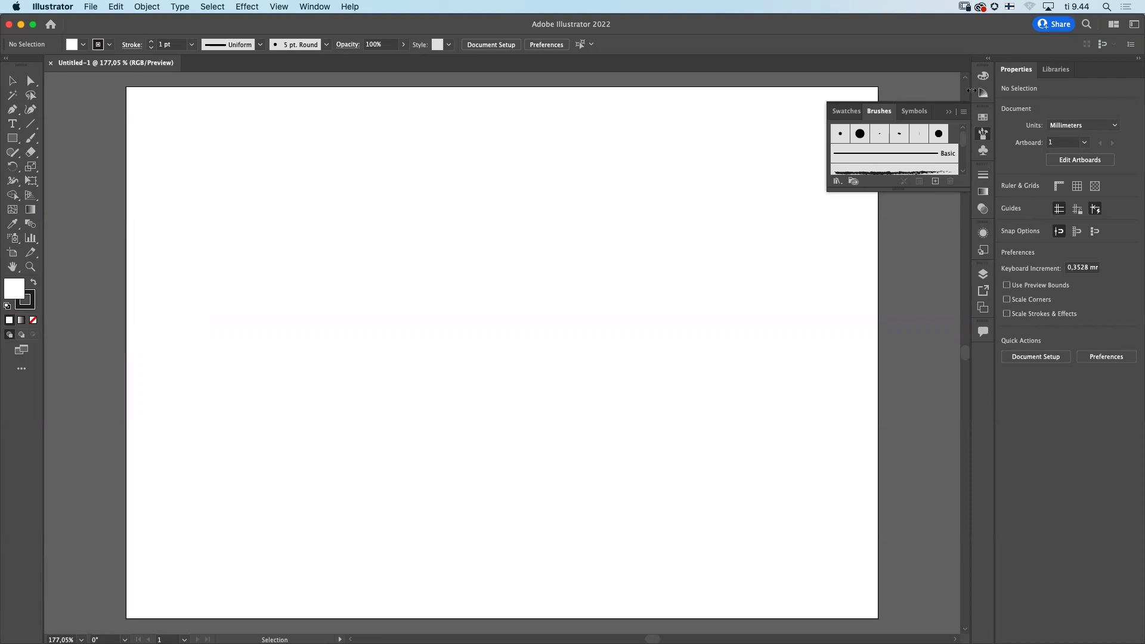
Step: Choose the Essentials Classic workspace
click(1131, 46)
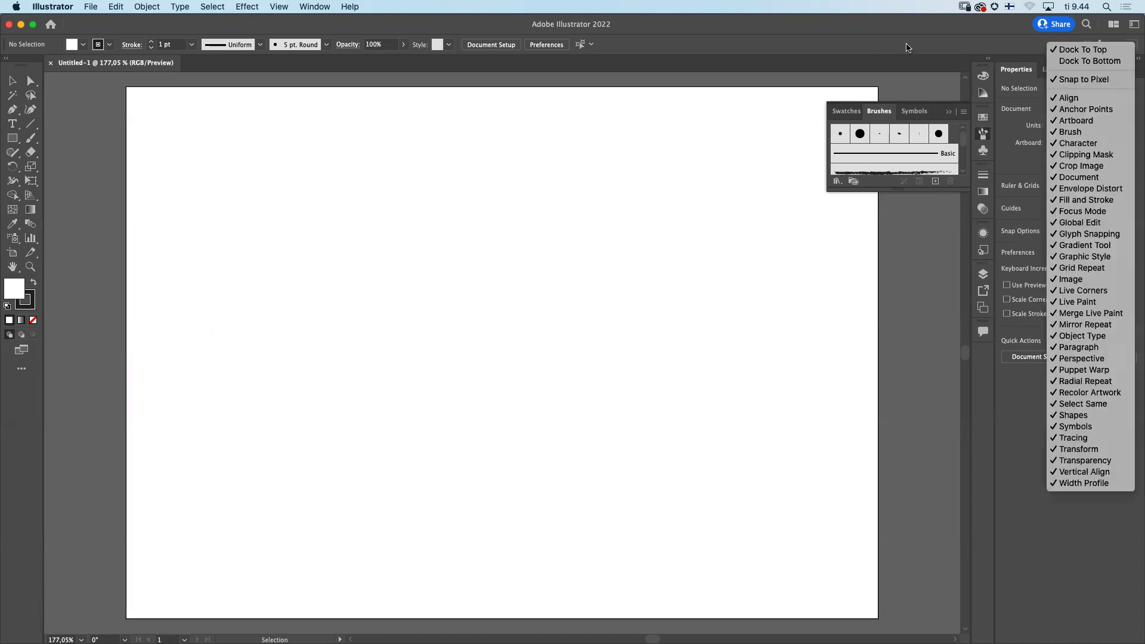
click(622, 75)
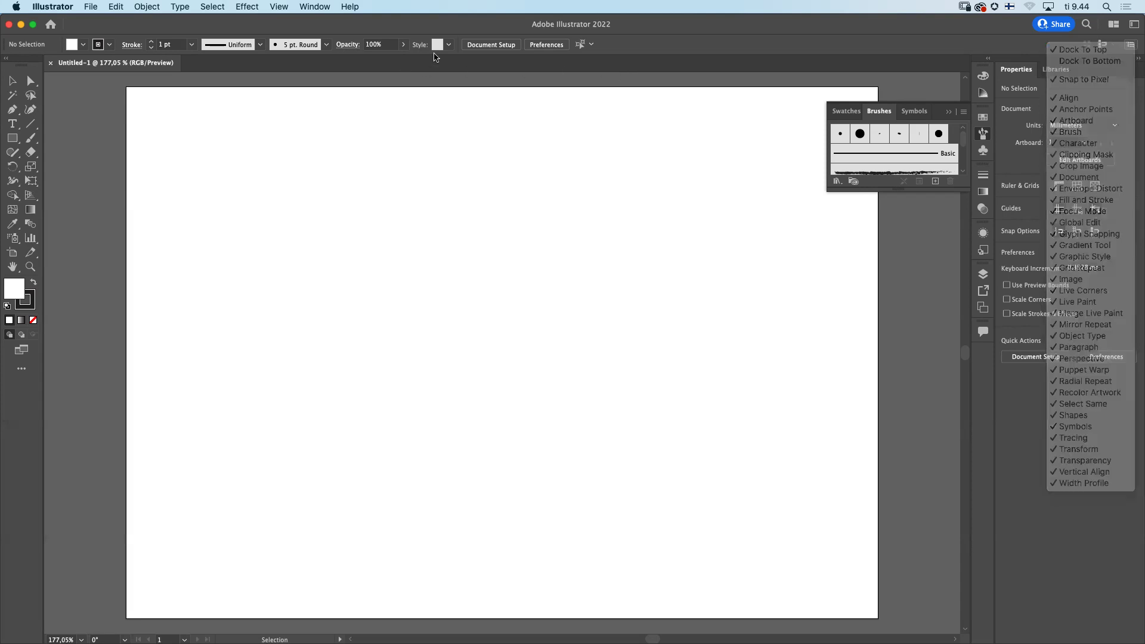
click(281, 10)
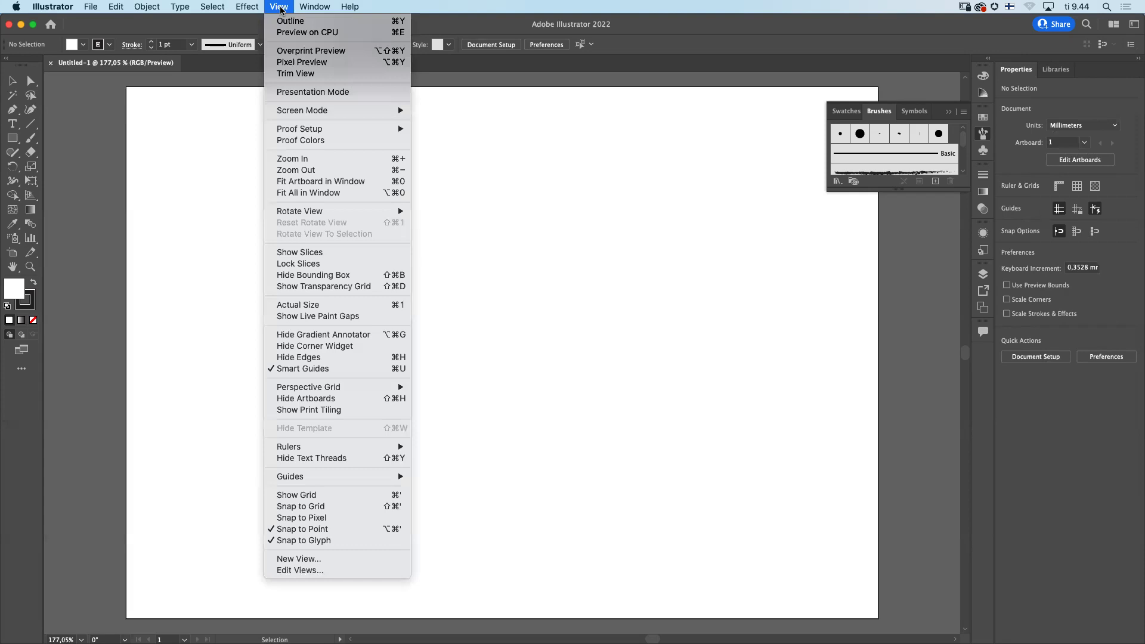
mouse_move(301, 10)
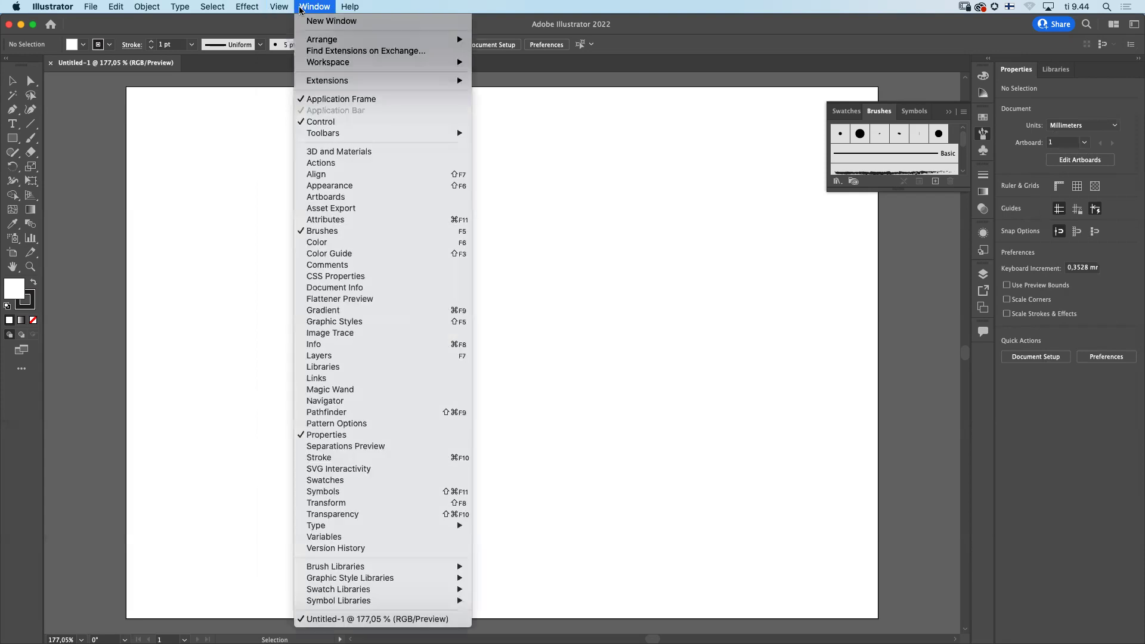
mouse_move(332, 64)
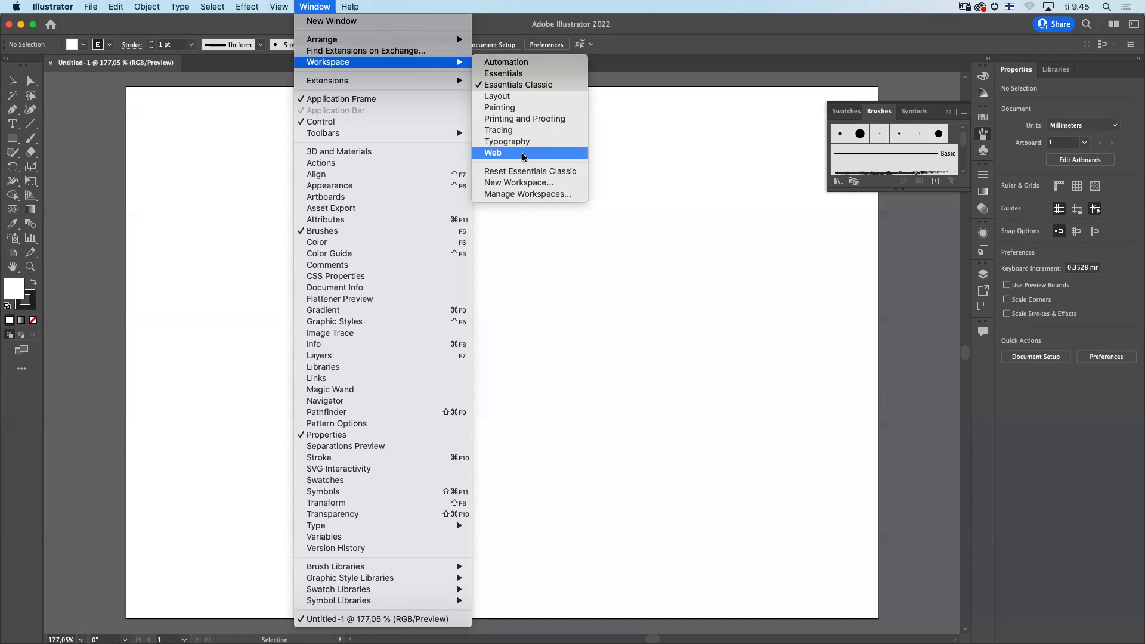
click(517, 85)
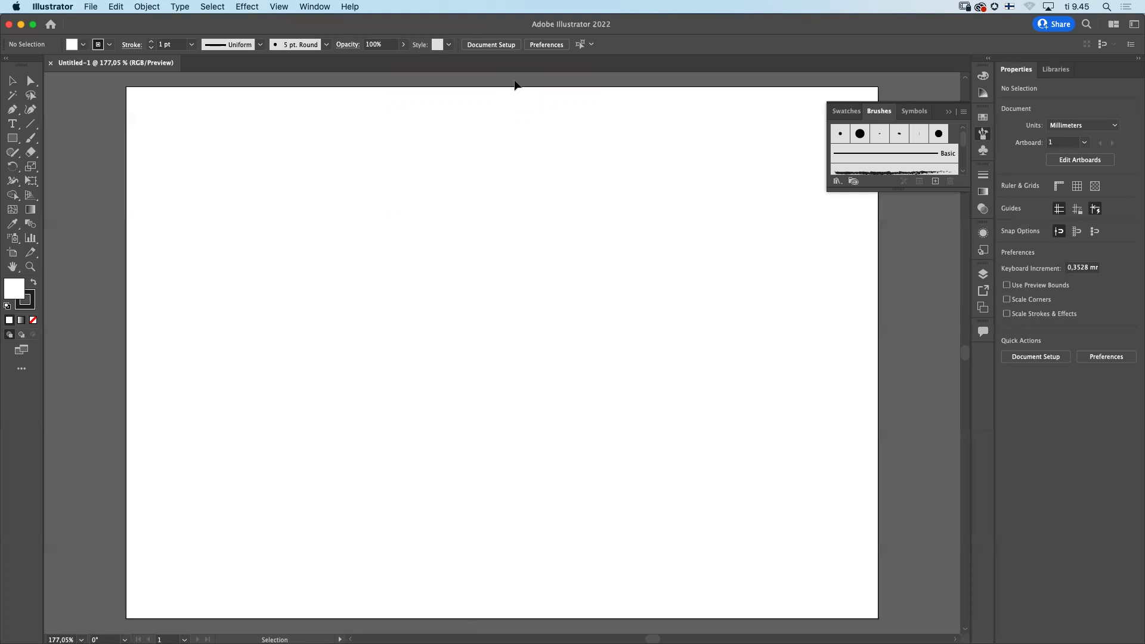
Step: Draw a rectangle about 47 mm wide and 56 mm high in the upper-left part of the artboard
click(17, 142)
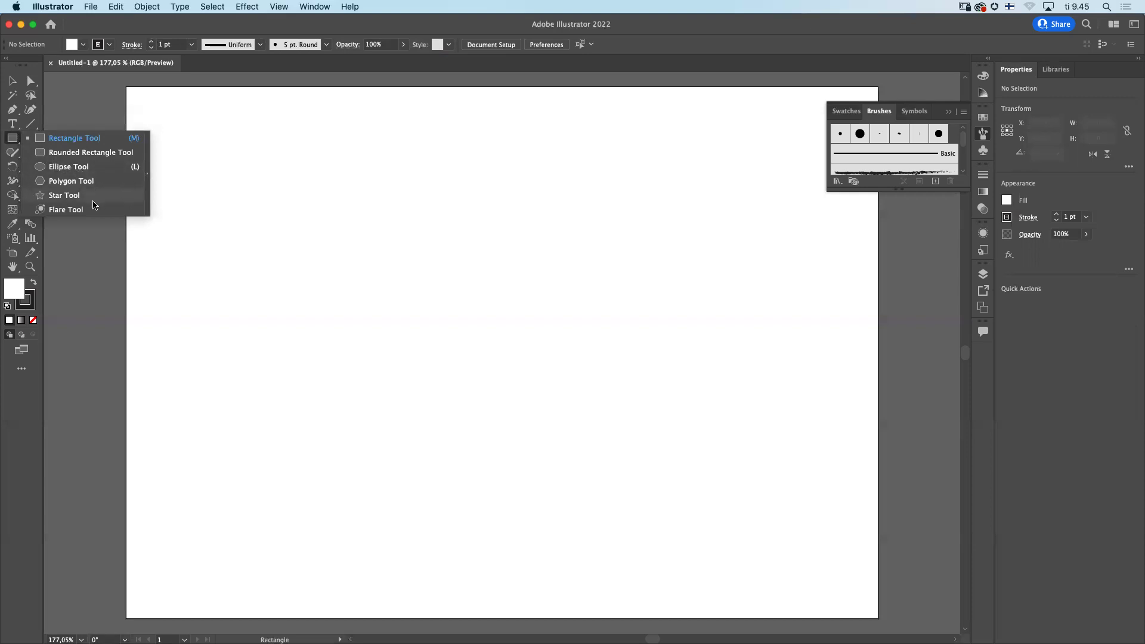
click(96, 142)
drag(203, 161, 322, 305)
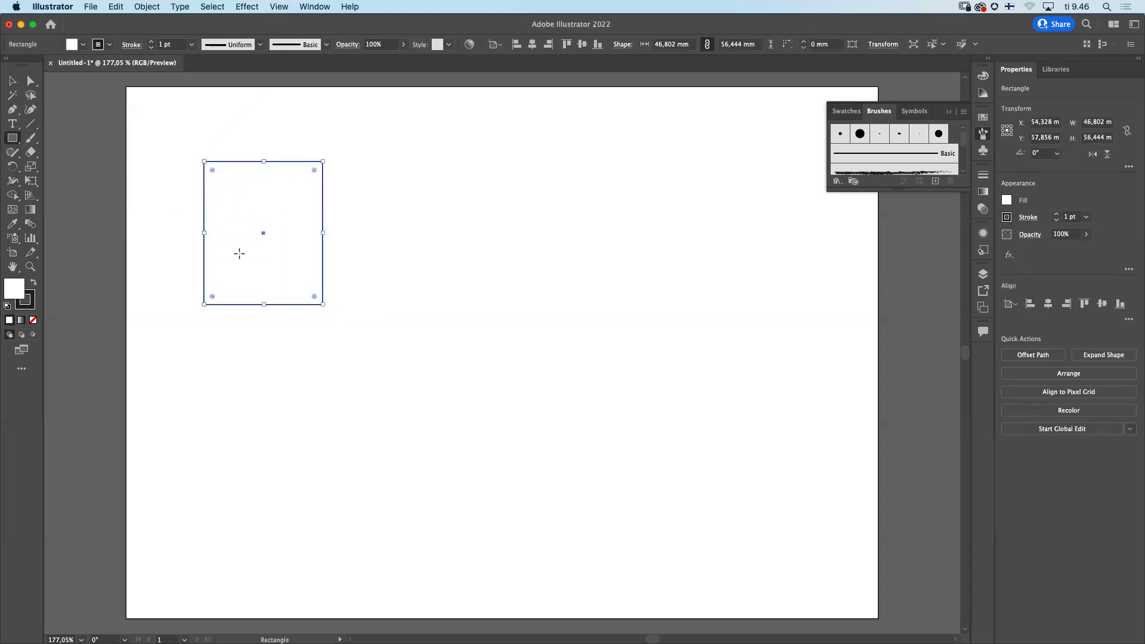
Step: Draw a circle about 53 mm across below and right of the rectangle, and an ellipse about 50 × 36 mm above the circle
click(18, 145)
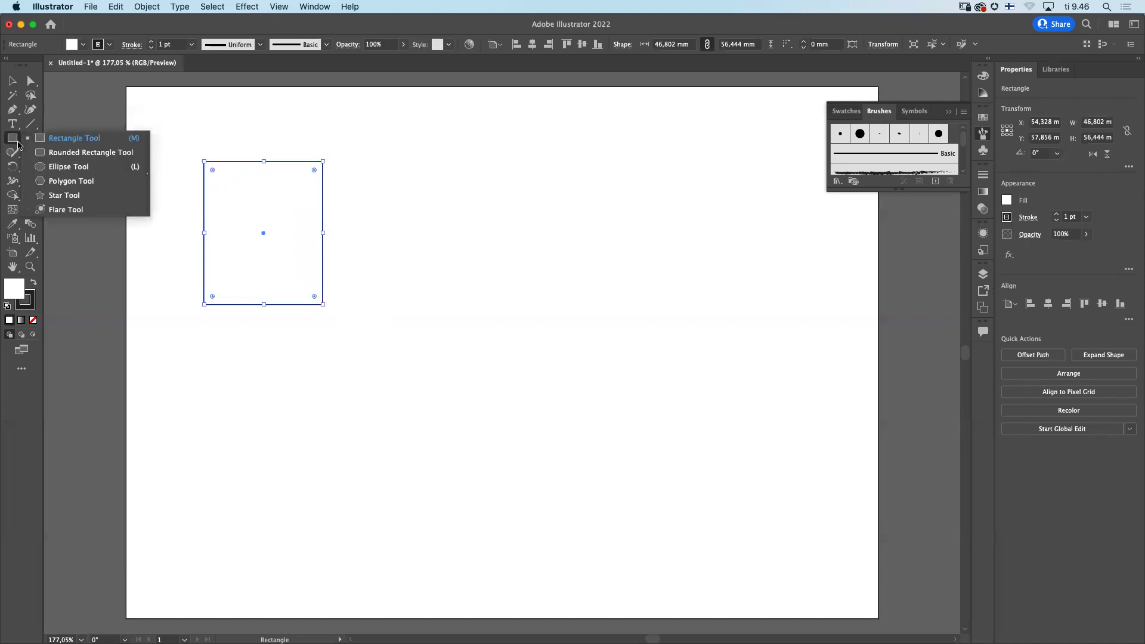
click(99, 169)
mouse_move(346, 289)
mouse_down()
mouse_move(450, 412)
mouse_move(475, 417)
mouse_move(429, 409)
mouse_move(454, 410)
mouse_move(472, 448)
mouse_move(414, 391)
mouse_move(457, 437)
mouse_move(423, 397)
mouse_move(443, 423)
mouse_up()
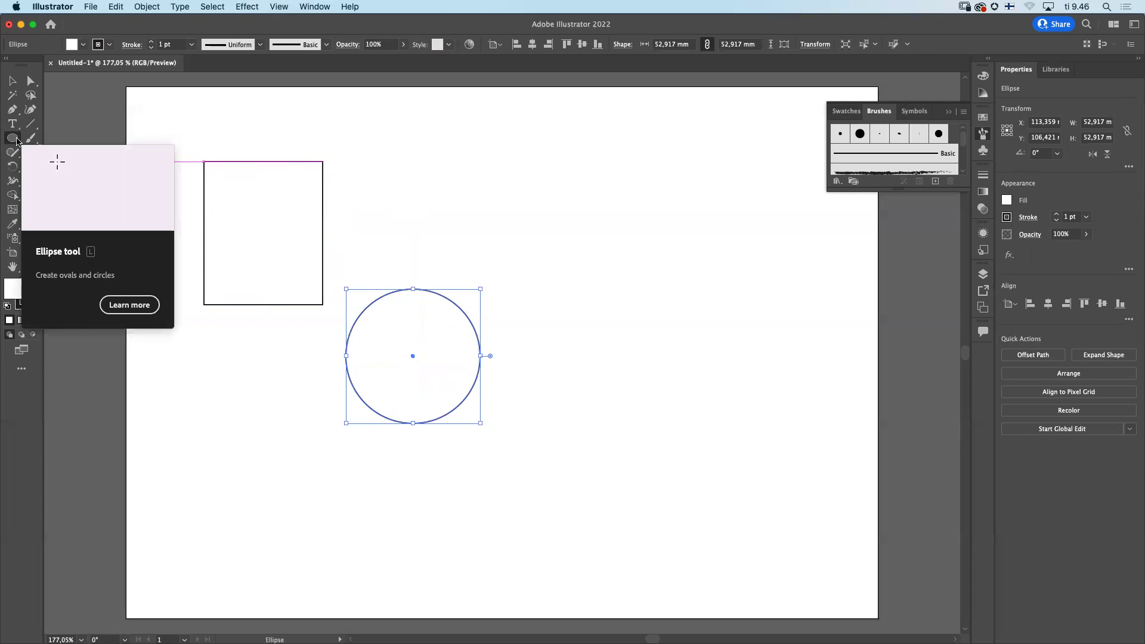
drag(375, 184, 503, 278)
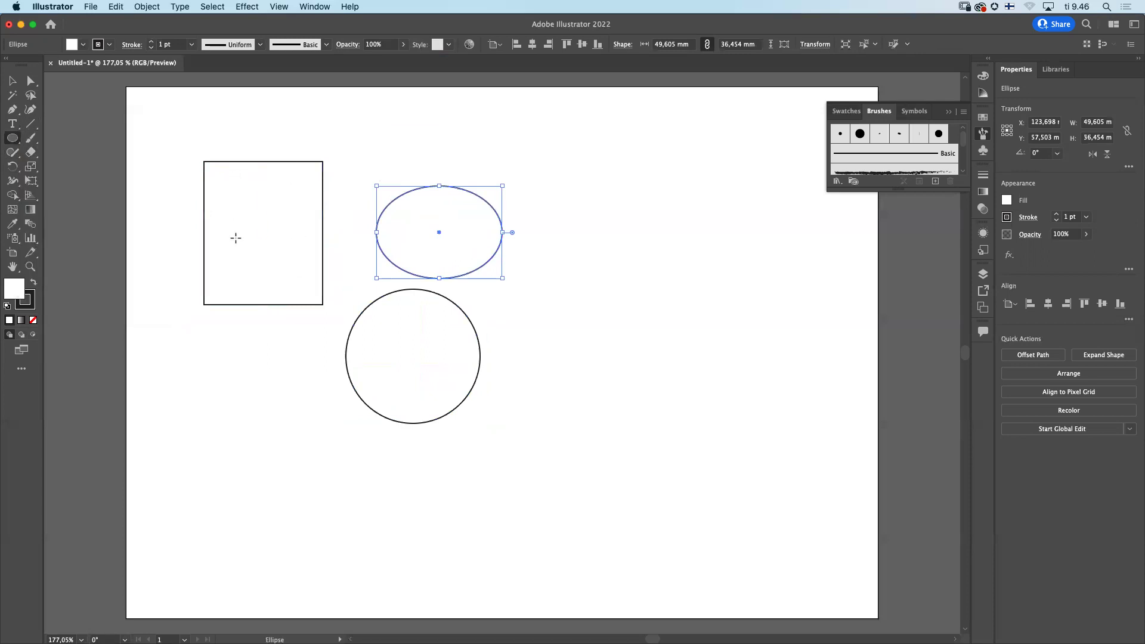
Step: Add three anchor points to the ellipse's path with the Pen tool, on its upper-right, upper-left and lower-right arcs
click(13, 112)
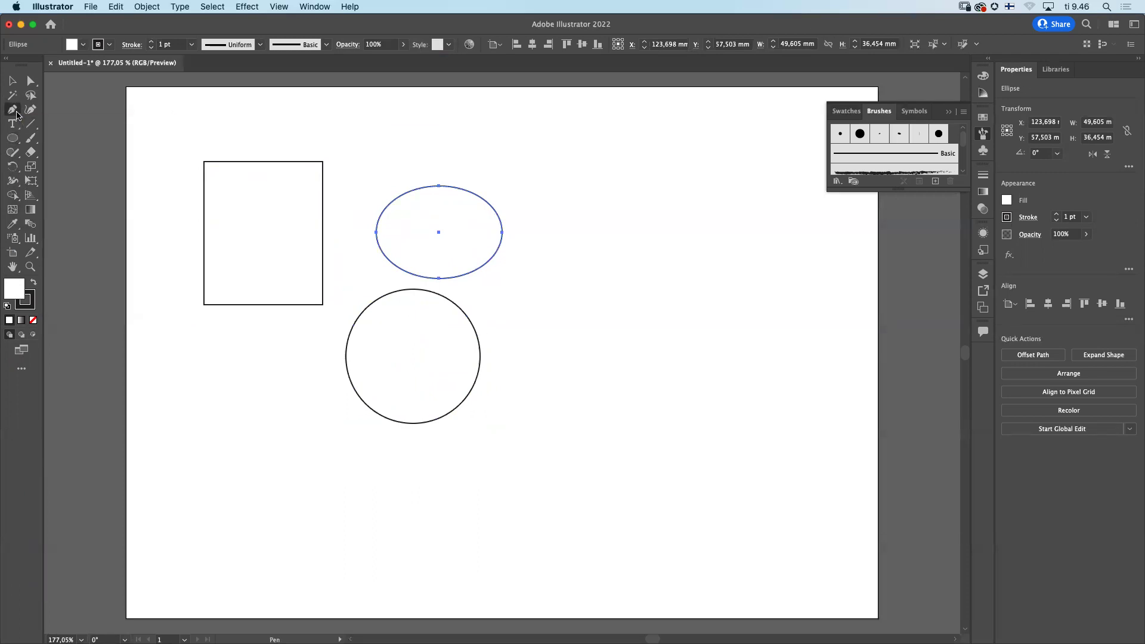
click(16, 112)
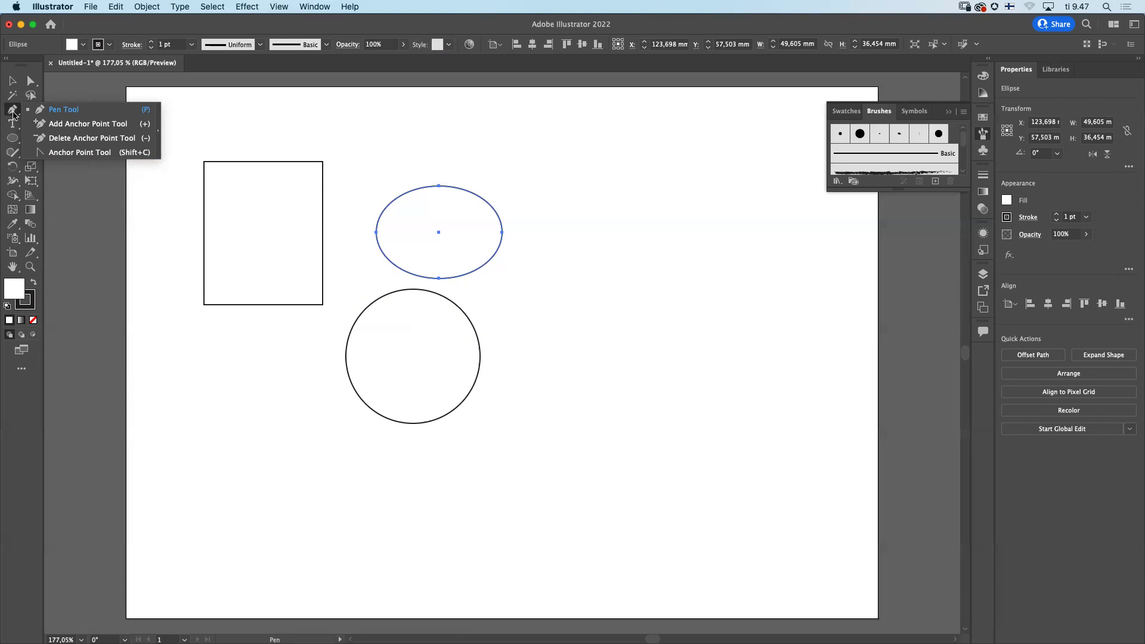
click(64, 109)
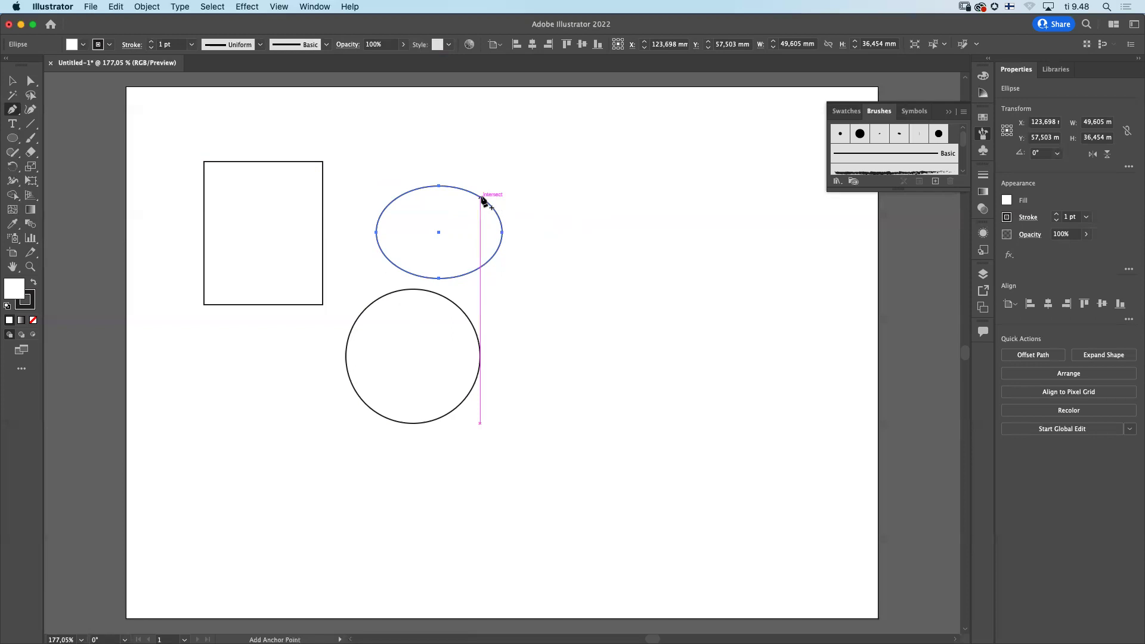
key(z)
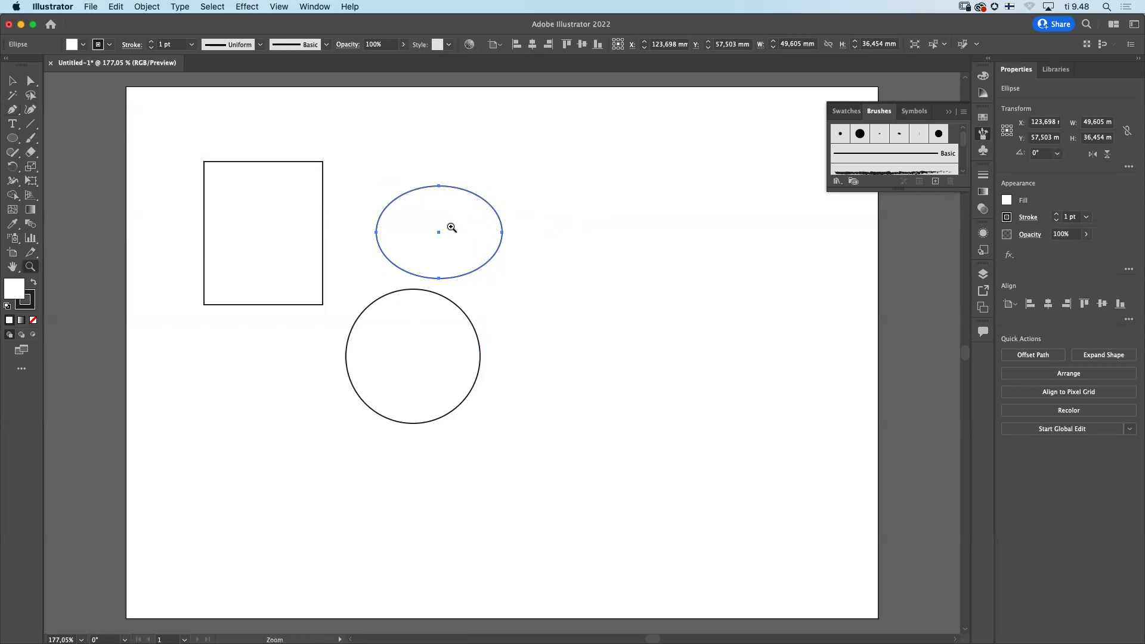
click(448, 231)
click(499, 391)
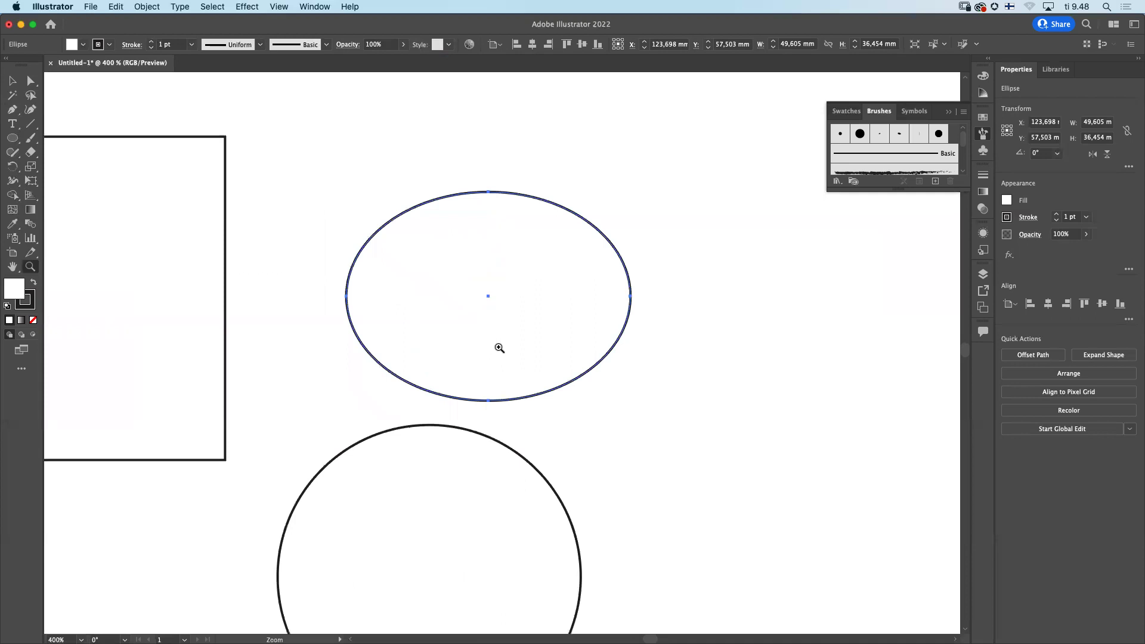
key(p)
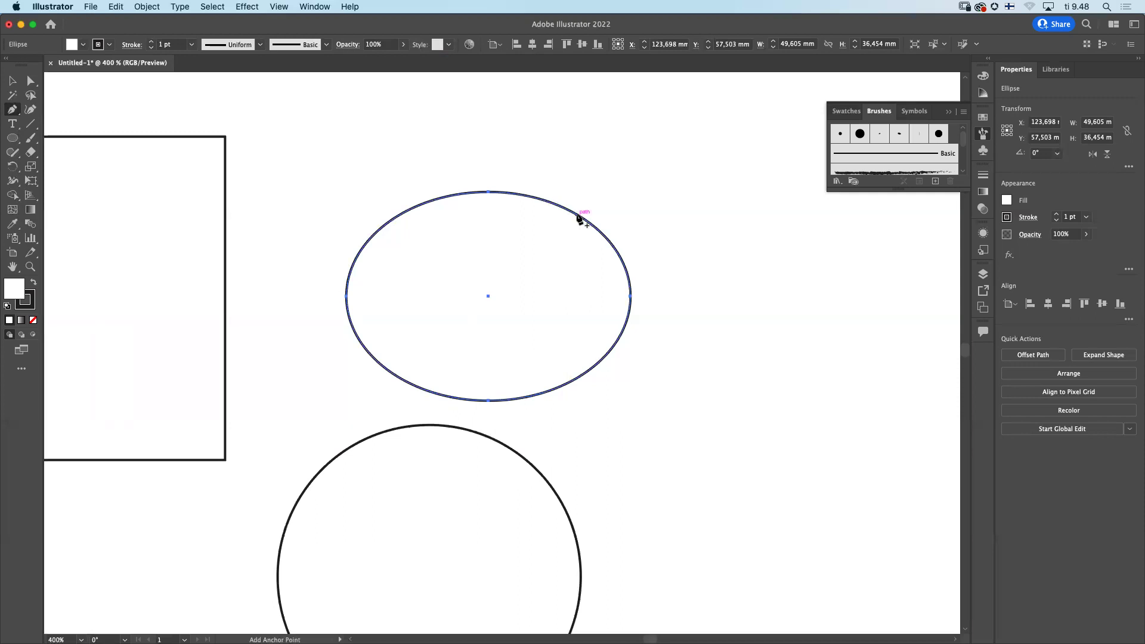
click(578, 215)
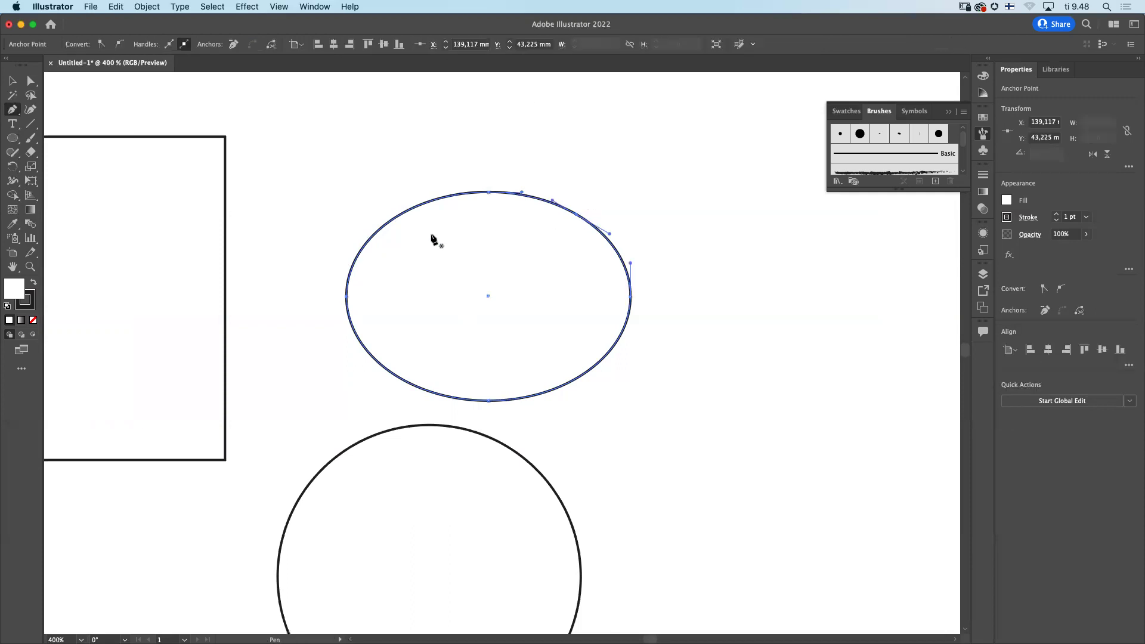
click(389, 222)
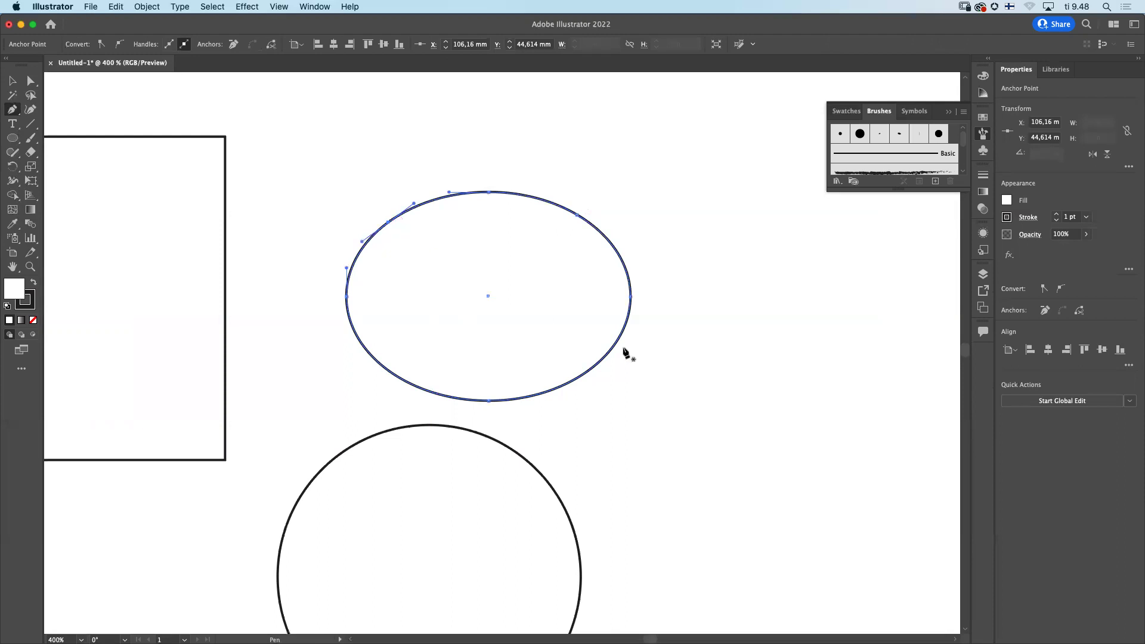
click(597, 366)
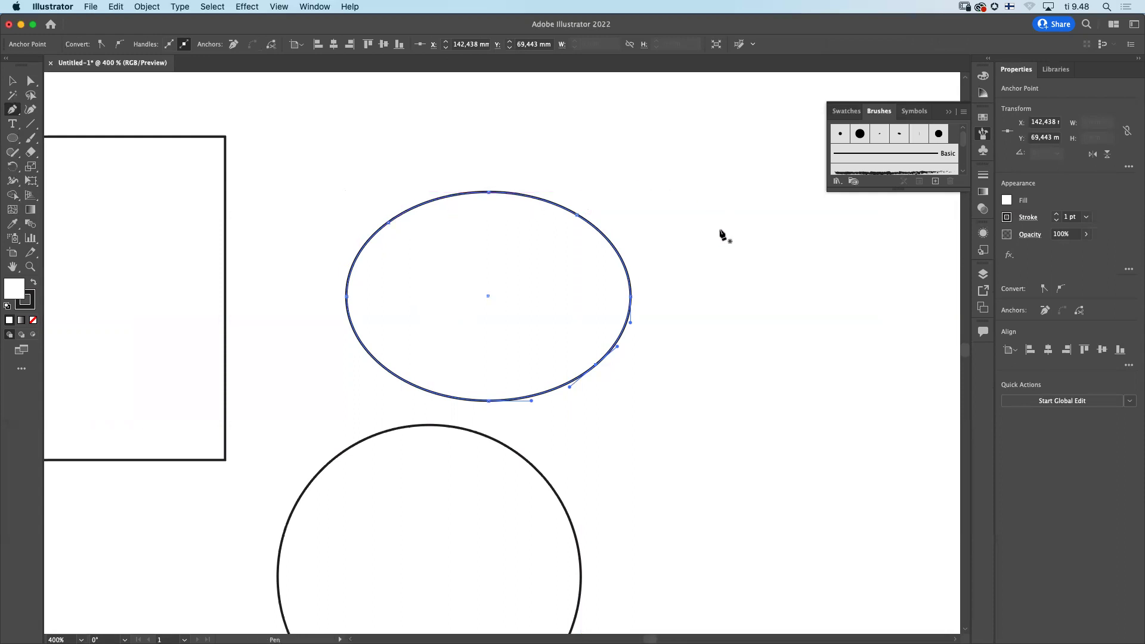
Step: Draw a closed, irregular five-sided shape with straight edges to the right of the ellipse using the Pen tool
drag(739, 248, 460, 255)
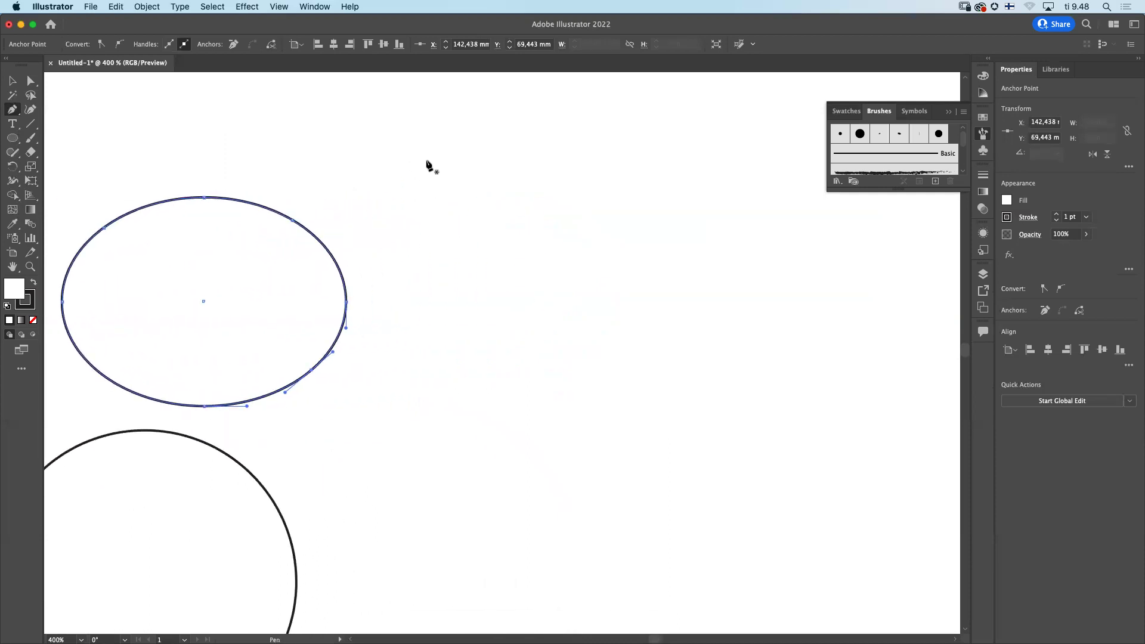
click(427, 160)
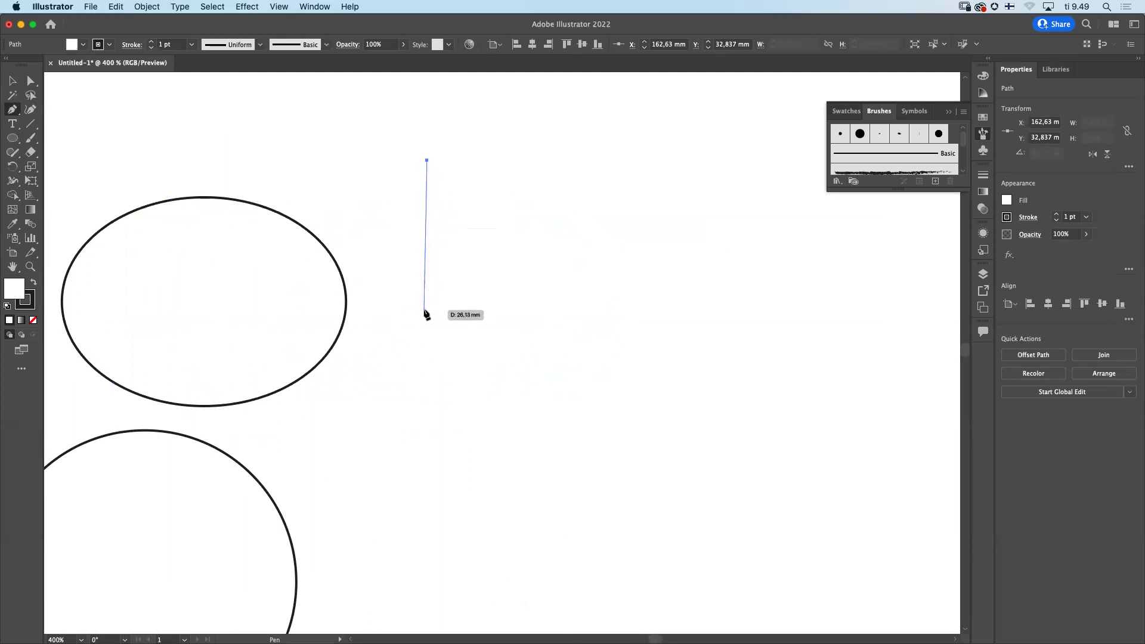
click(424, 311)
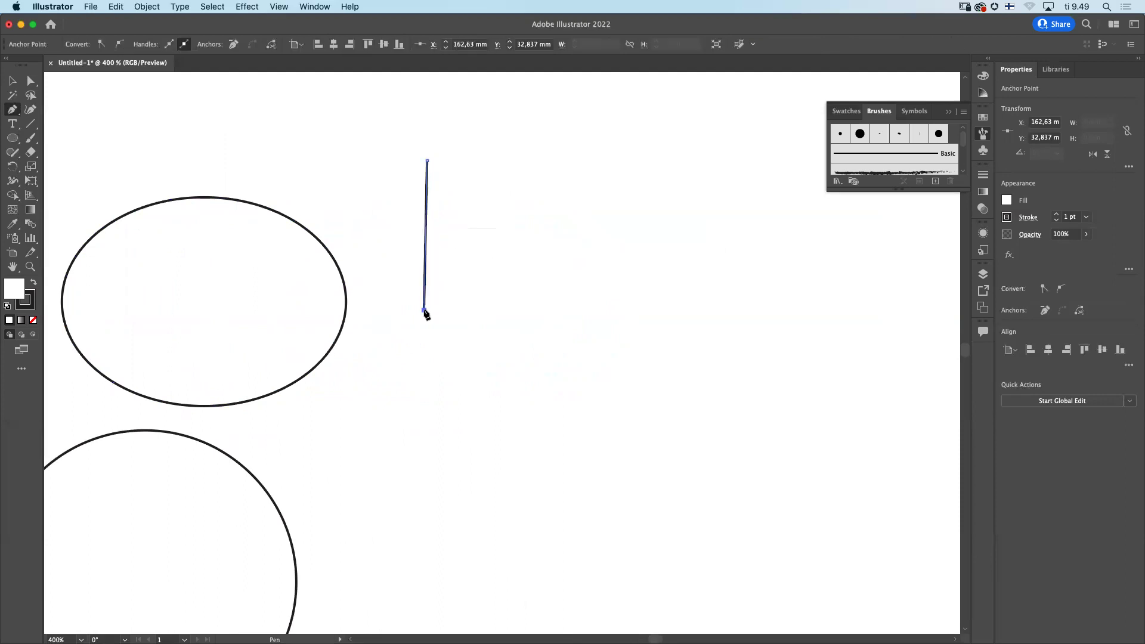
click(549, 372)
click(651, 278)
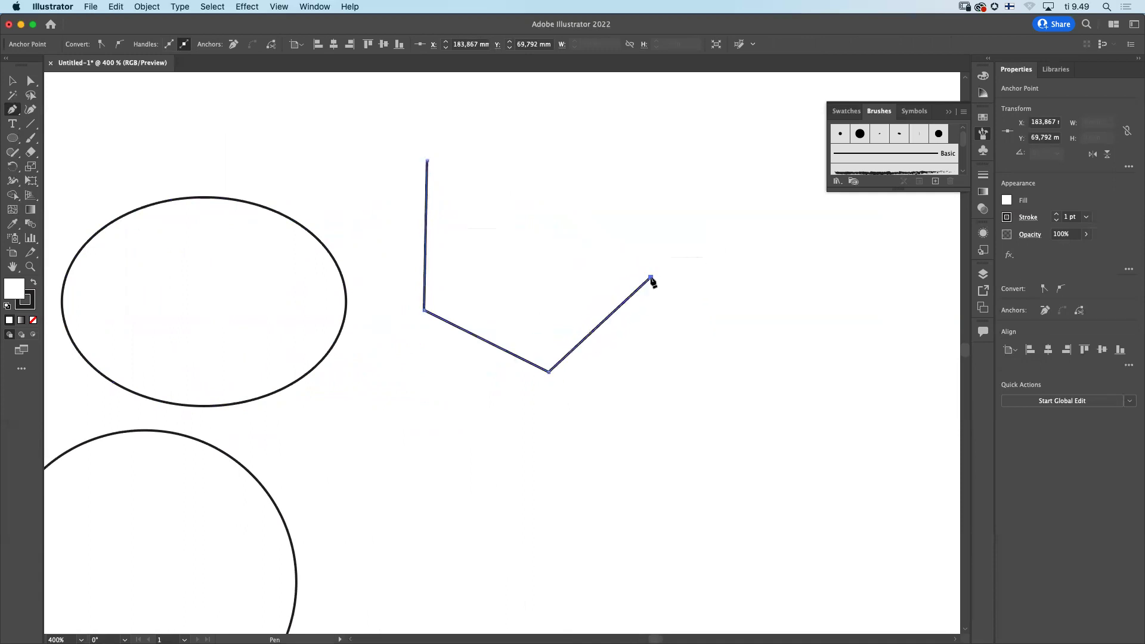
click(616, 173)
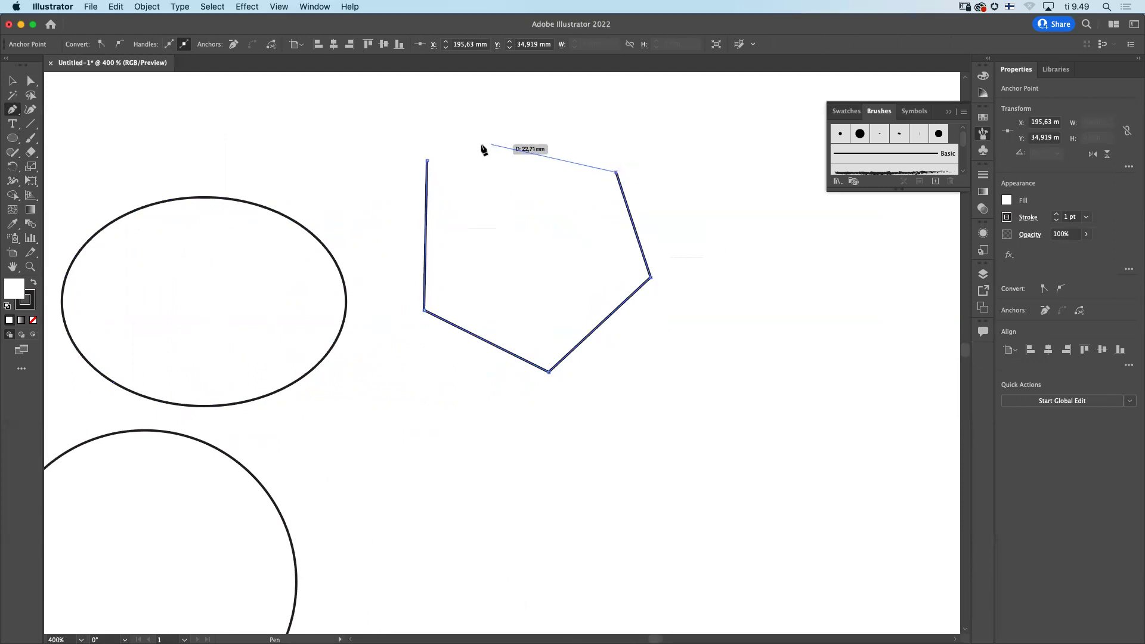
click(427, 161)
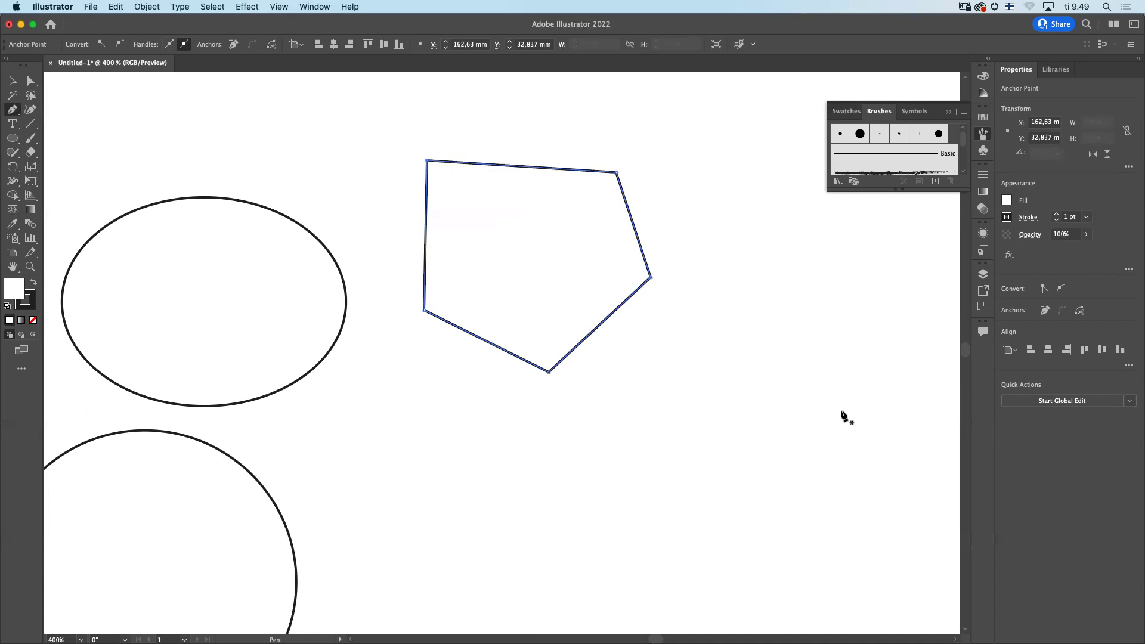
Step: Draw an open path of four straight segments, about 86 mm wide and 24 mm high, below the five-sided shape with the Pen tool
click(901, 313)
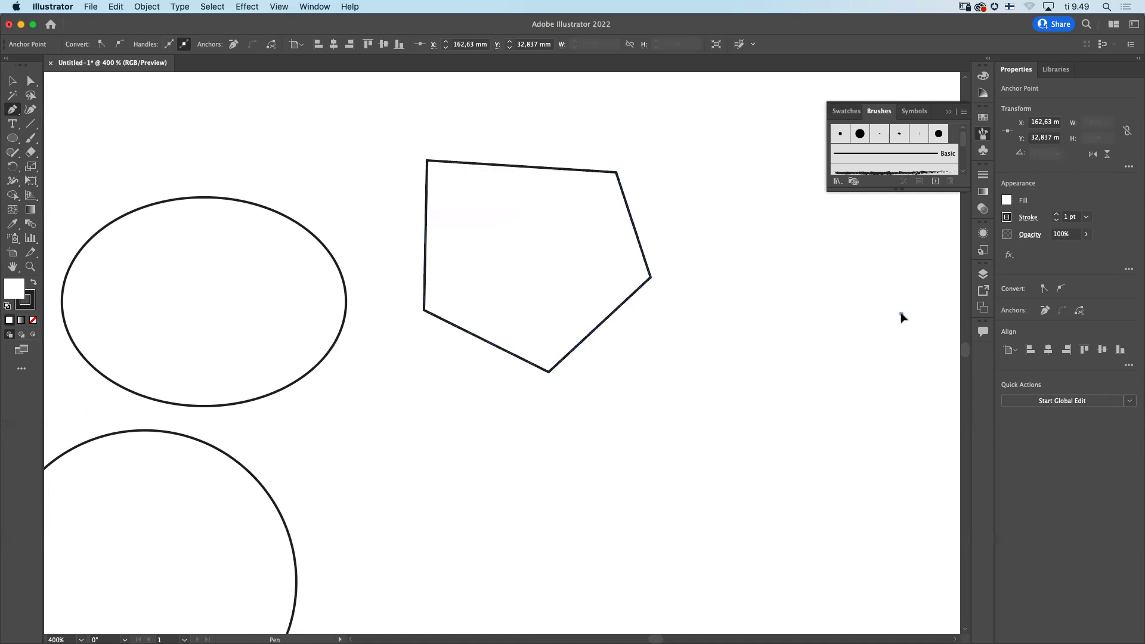
click(872, 397)
click(748, 447)
click(555, 454)
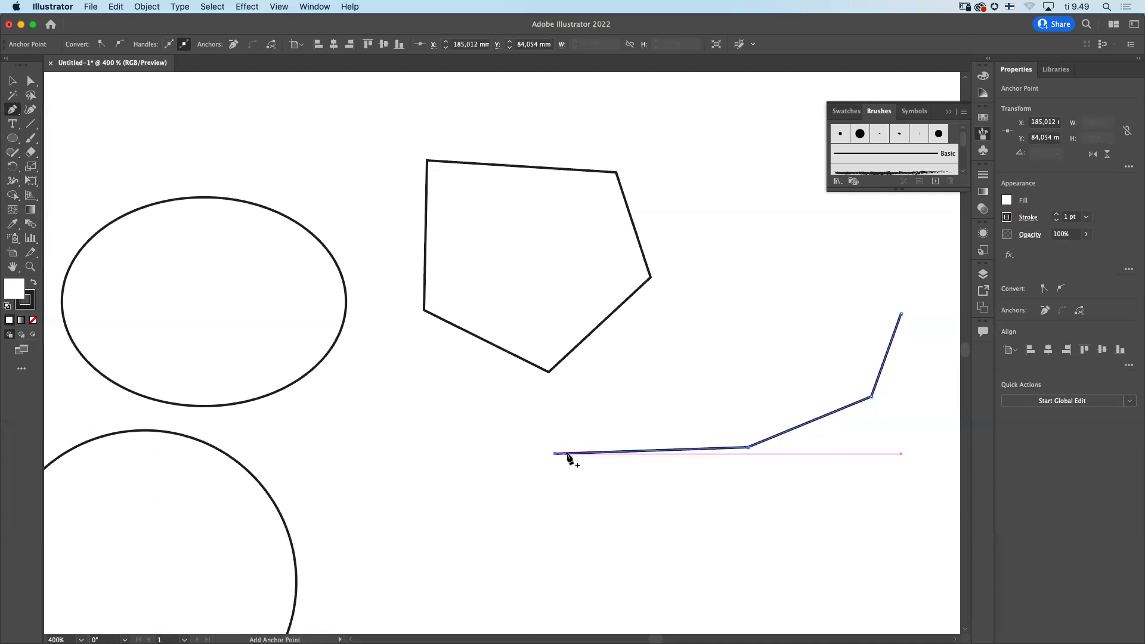
click(407, 446)
key(Escape)
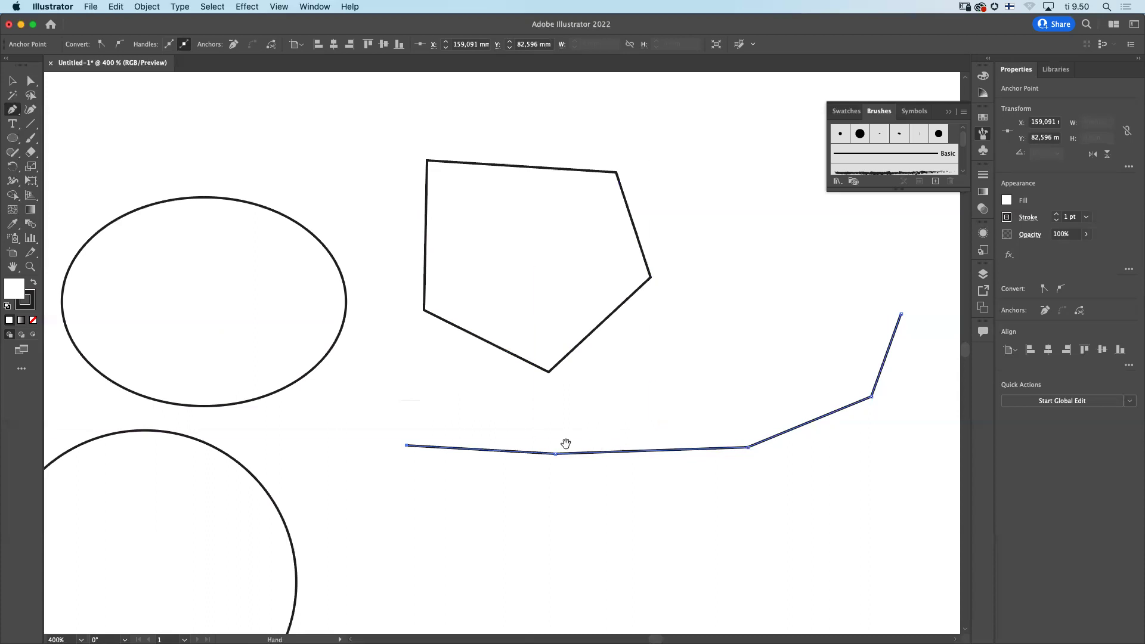
Step: Draw a closed wavy shape with six smooth anchor points, about 93 × 43 mm, overlapping the open path with the Pen tool
drag(570, 442, 448, 356)
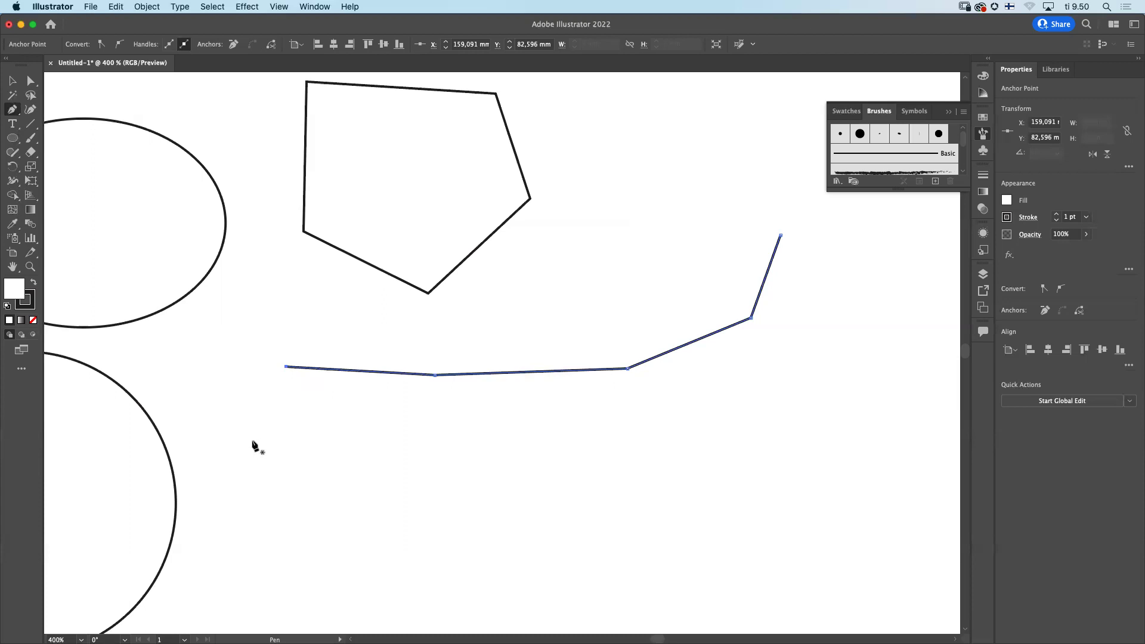
click(271, 411)
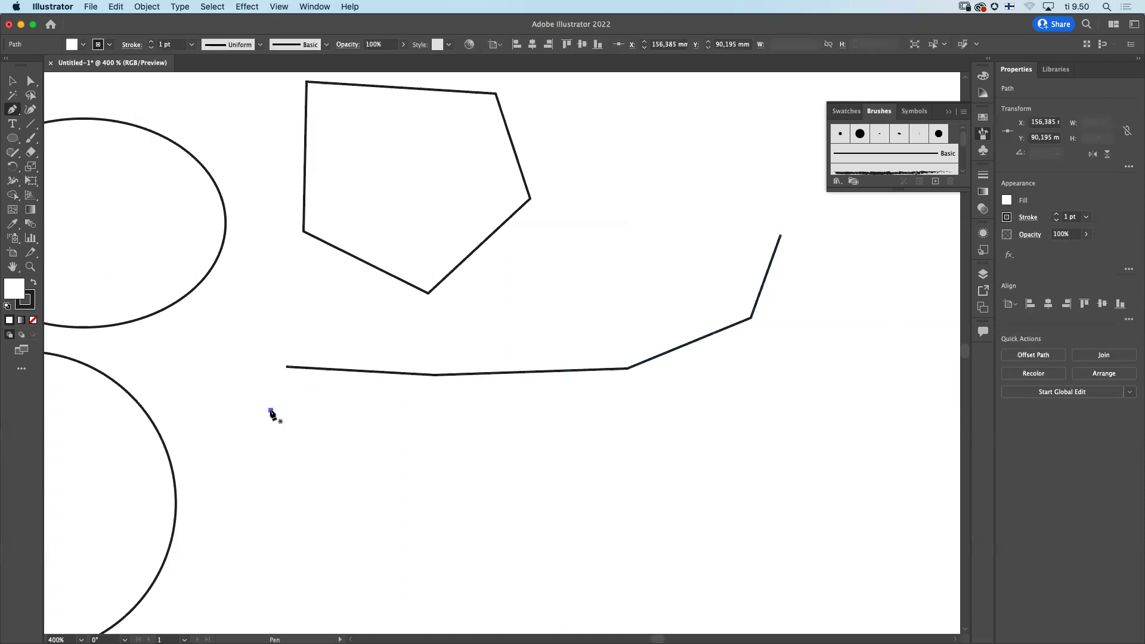
key(super+z)
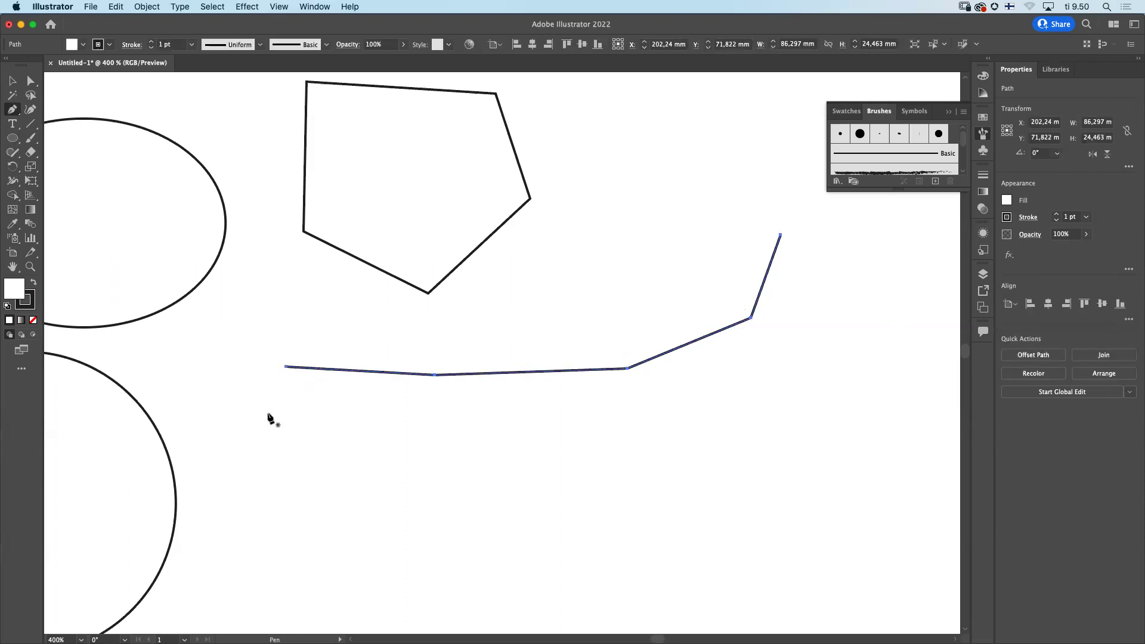
drag(271, 412, 267, 440)
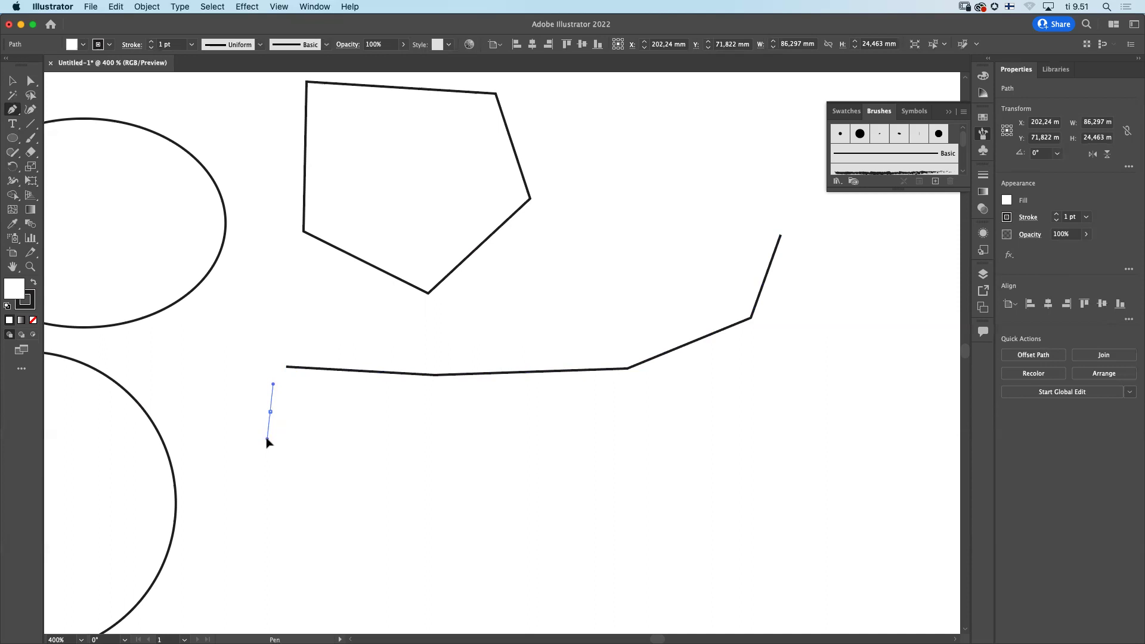
drag(267, 442, 268, 442)
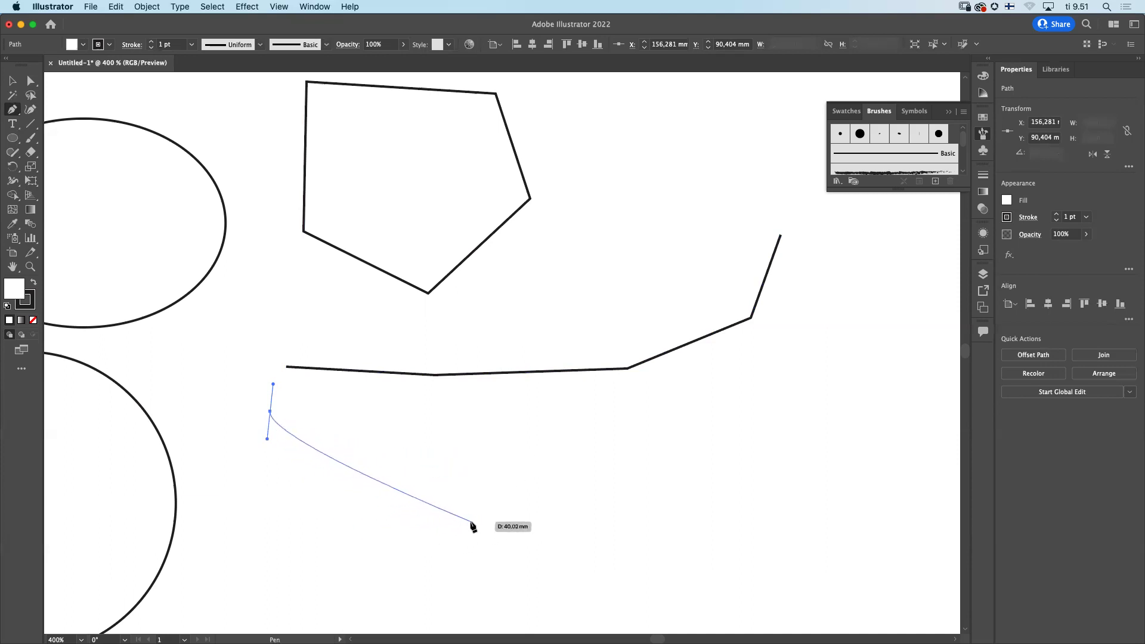
drag(476, 516, 477, 428)
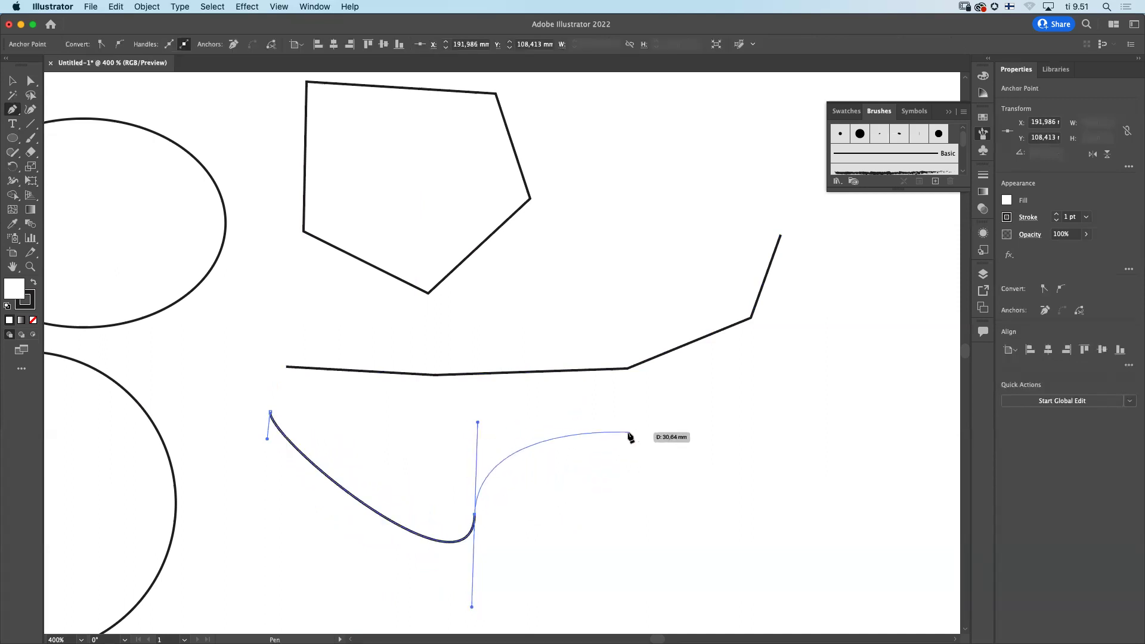
drag(630, 431, 687, 501)
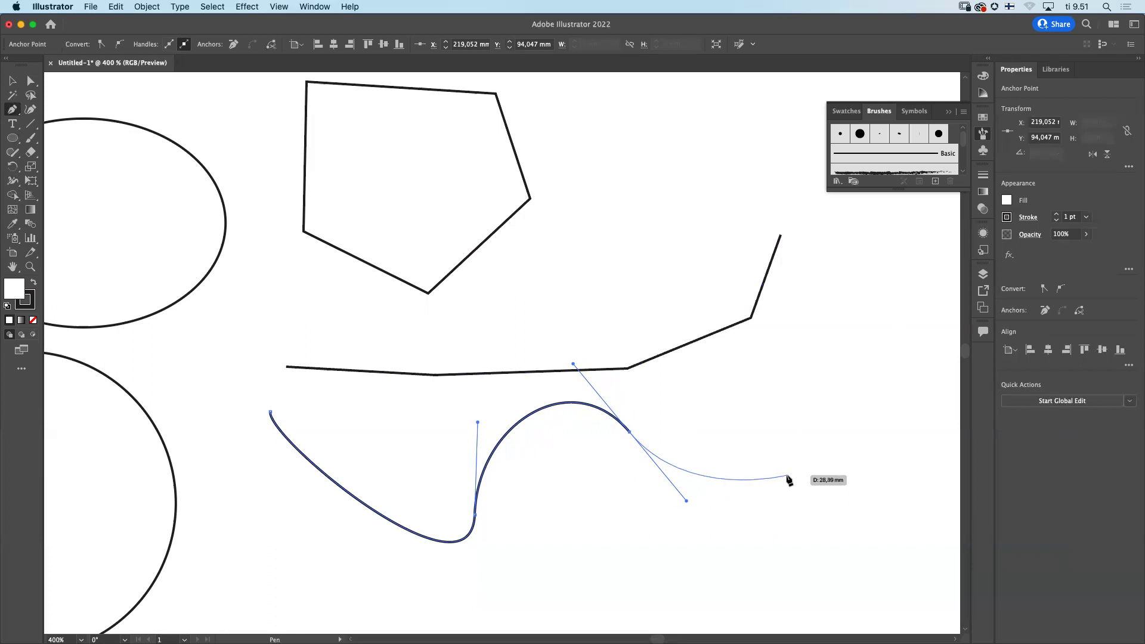
drag(787, 477, 819, 437)
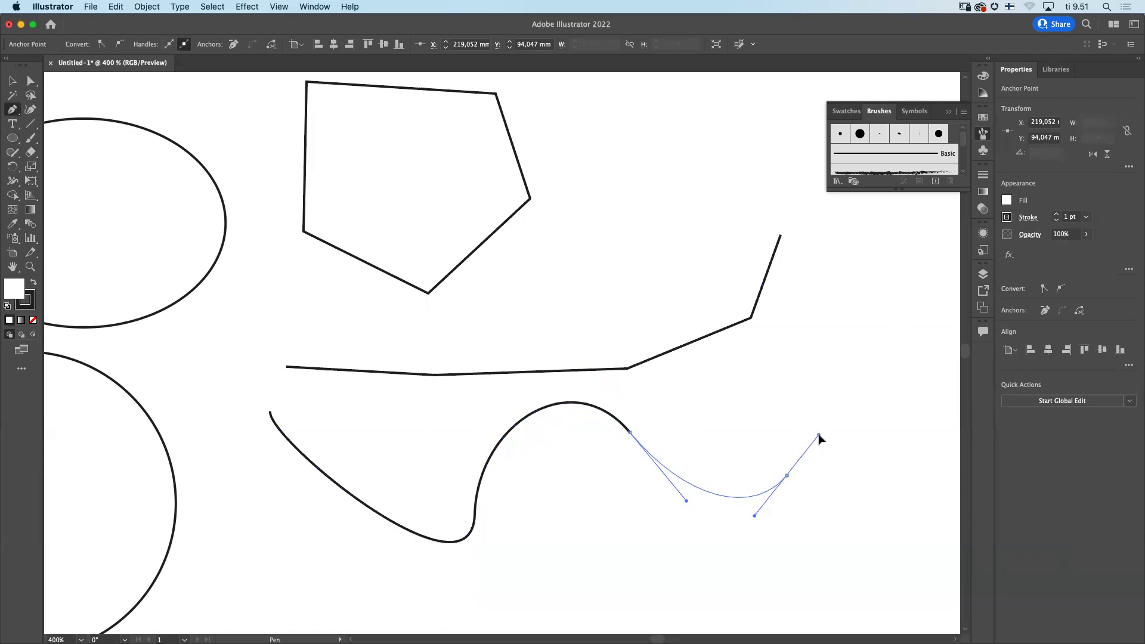
drag(819, 436, 822, 435)
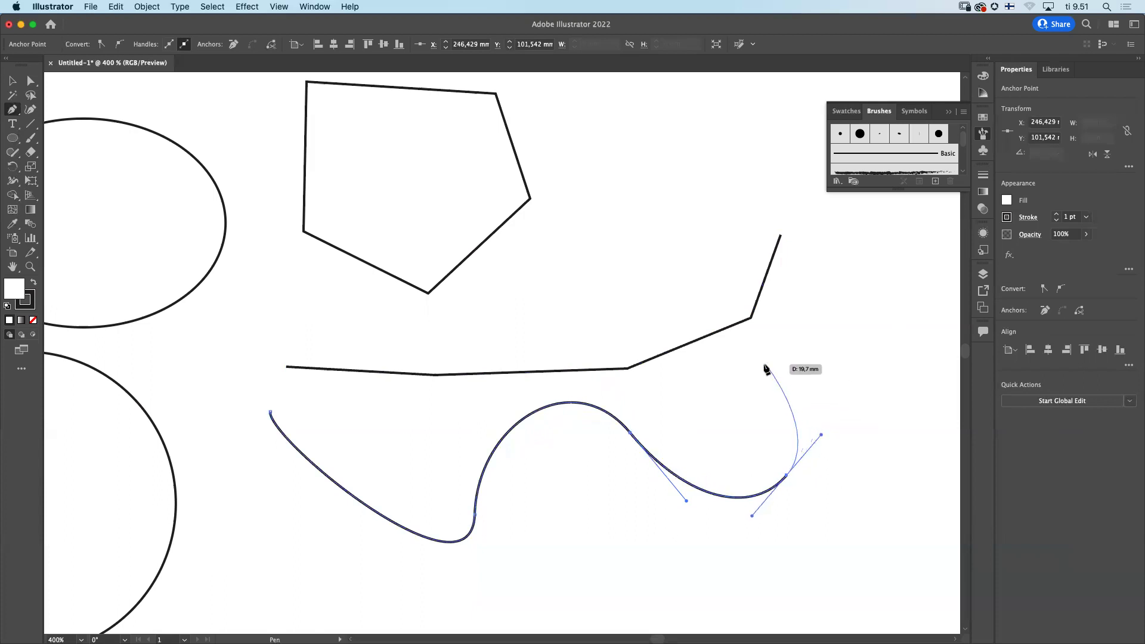
drag(674, 294, 561, 305)
drag(454, 340, 413, 390)
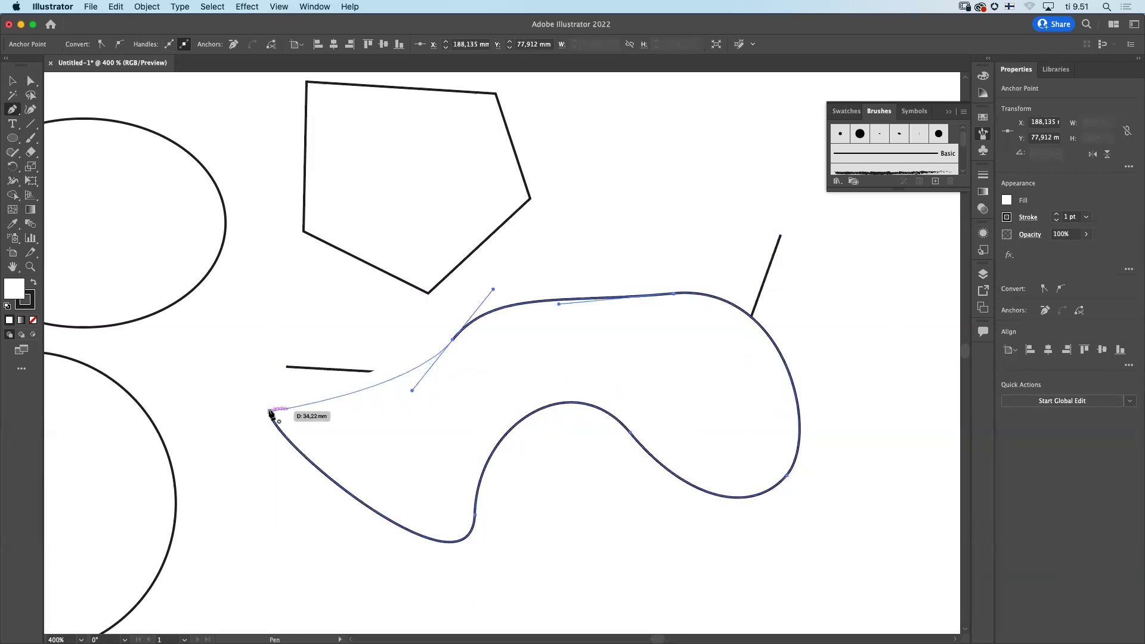
drag(272, 413, 252, 455)
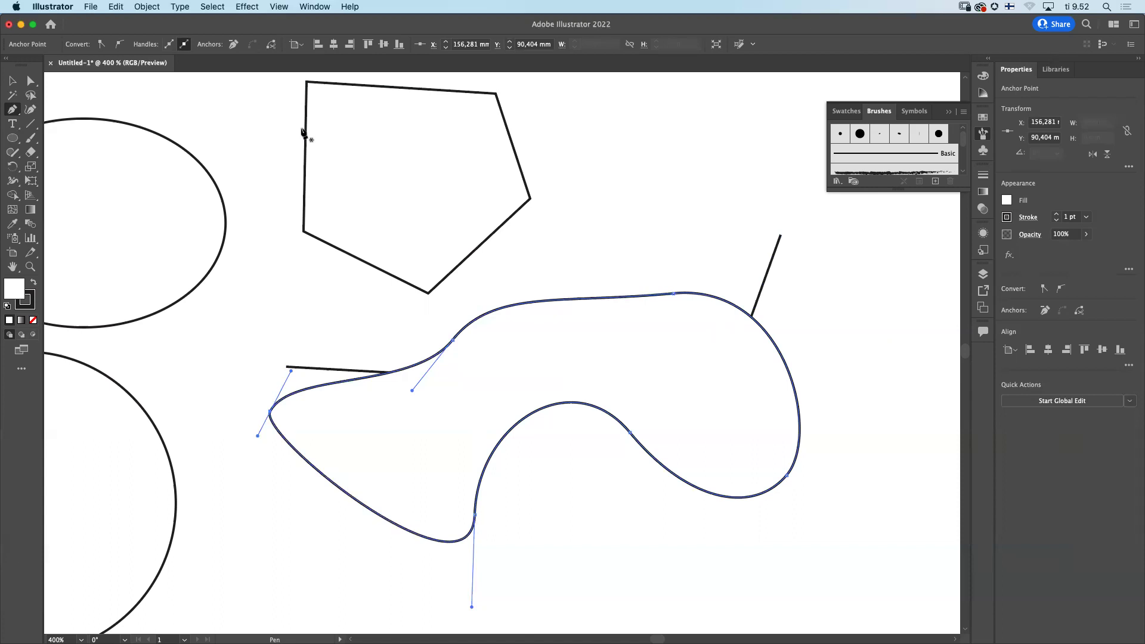
Step: Resize the five-sided shape to about 31 × 36 mm by its bounding box, extending its left side slightly outward
click(13, 85)
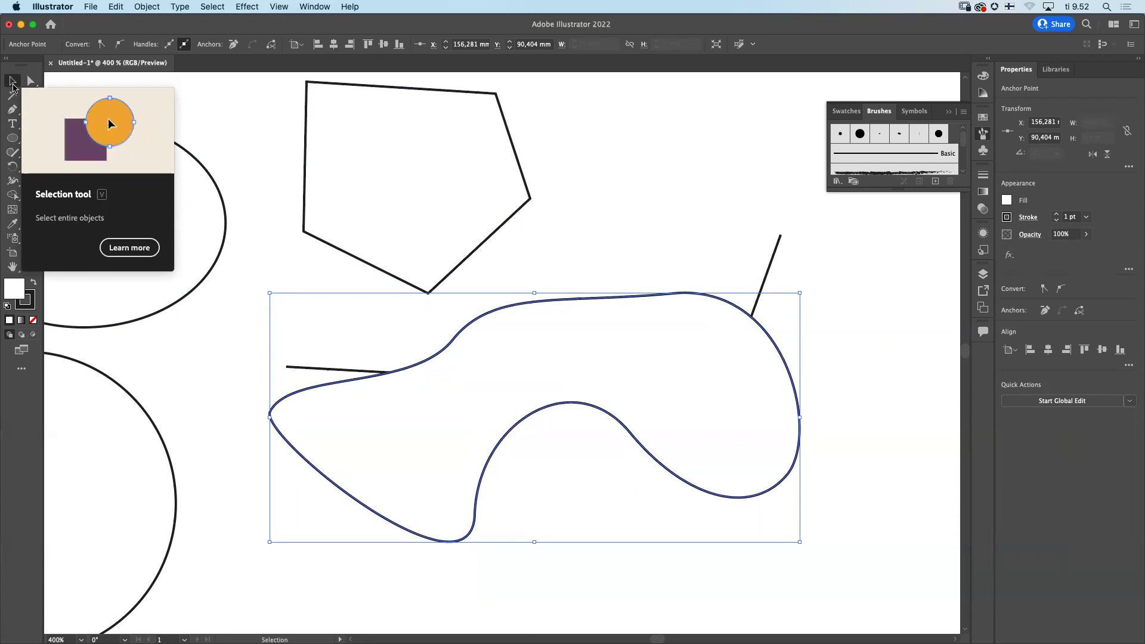
click(12, 84)
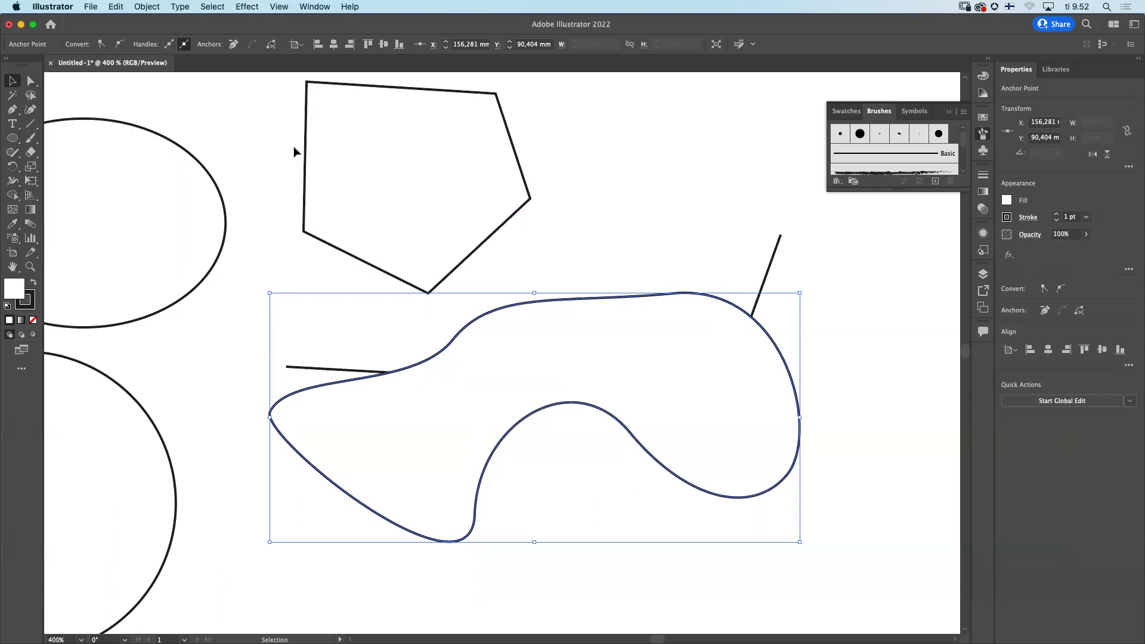
click(303, 180)
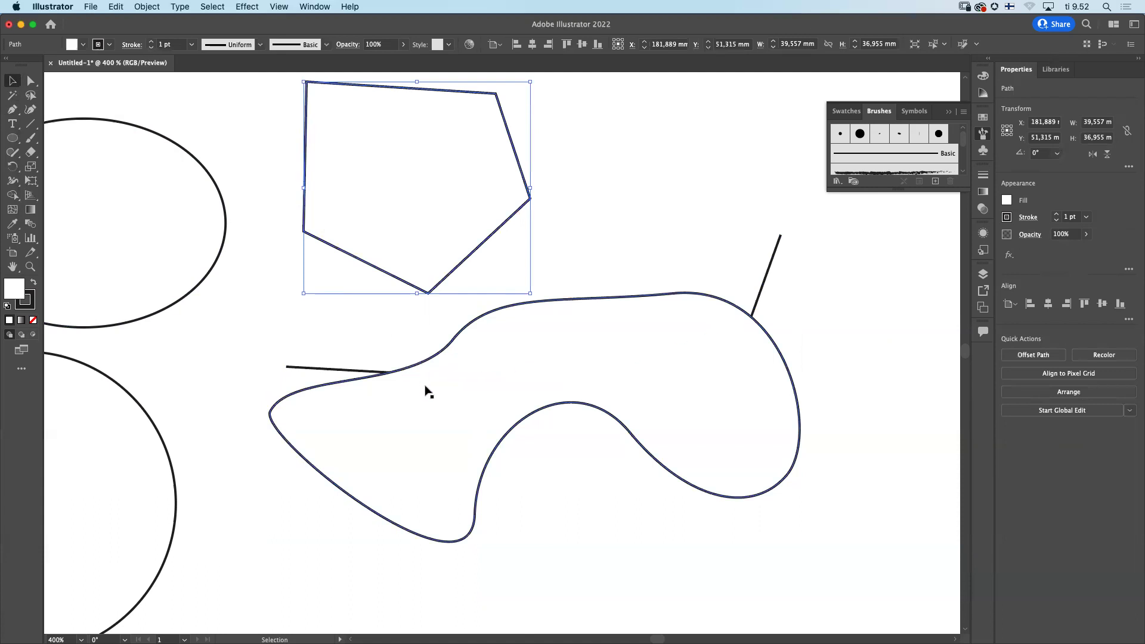
drag(531, 293, 482, 285)
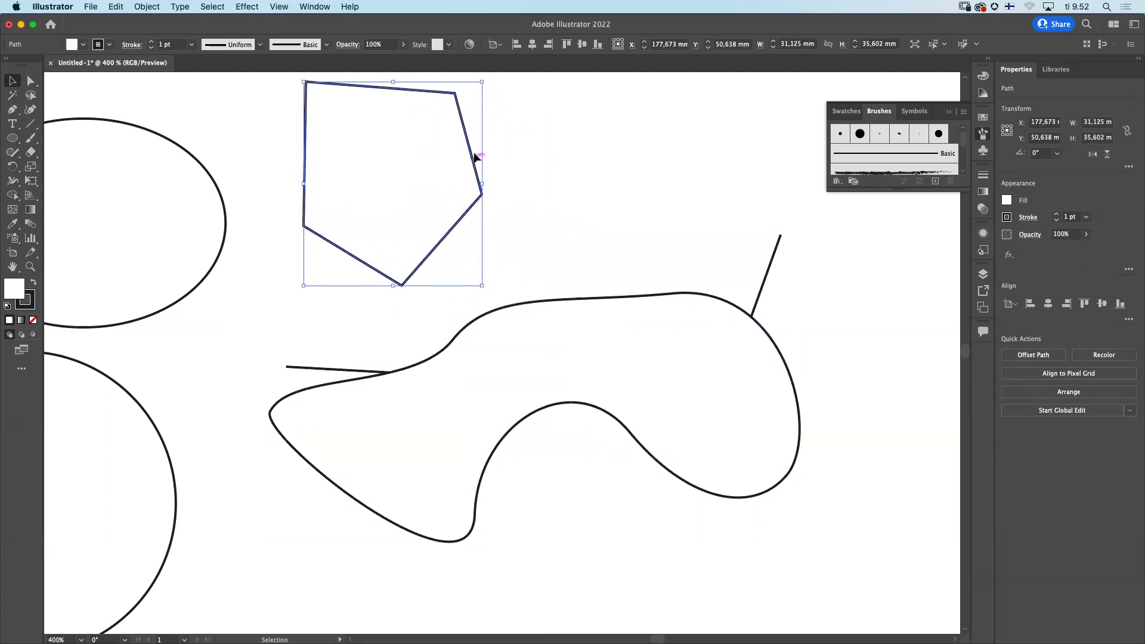
mouse_move(482, 184)
mouse_down()
mouse_move(571, 186)
mouse_move(397, 187)
mouse_move(569, 186)
mouse_move(451, 188)
mouse_move(471, 191)
mouse_up()
mouse_move(303, 183)
mouse_down()
mouse_move(183, 182)
mouse_move(285, 182)
mouse_move(195, 178)
mouse_move(292, 192)
mouse_up()
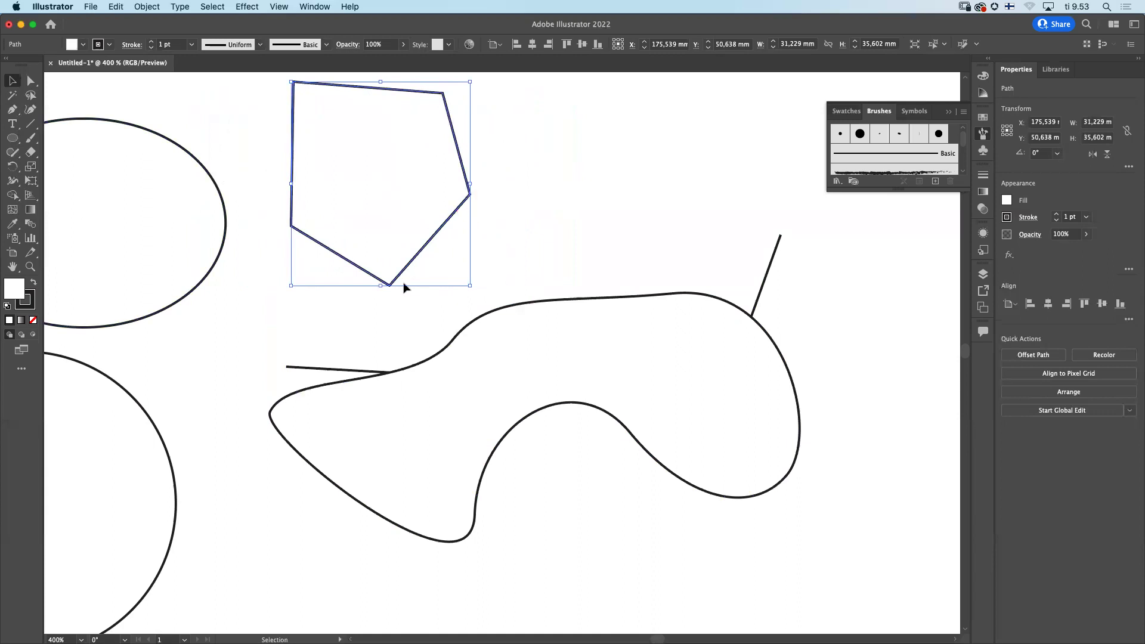
Step: Convert the bottom corner of the five-sided shape into a smooth, rounded curve with the Anchor Point tool
click(33, 82)
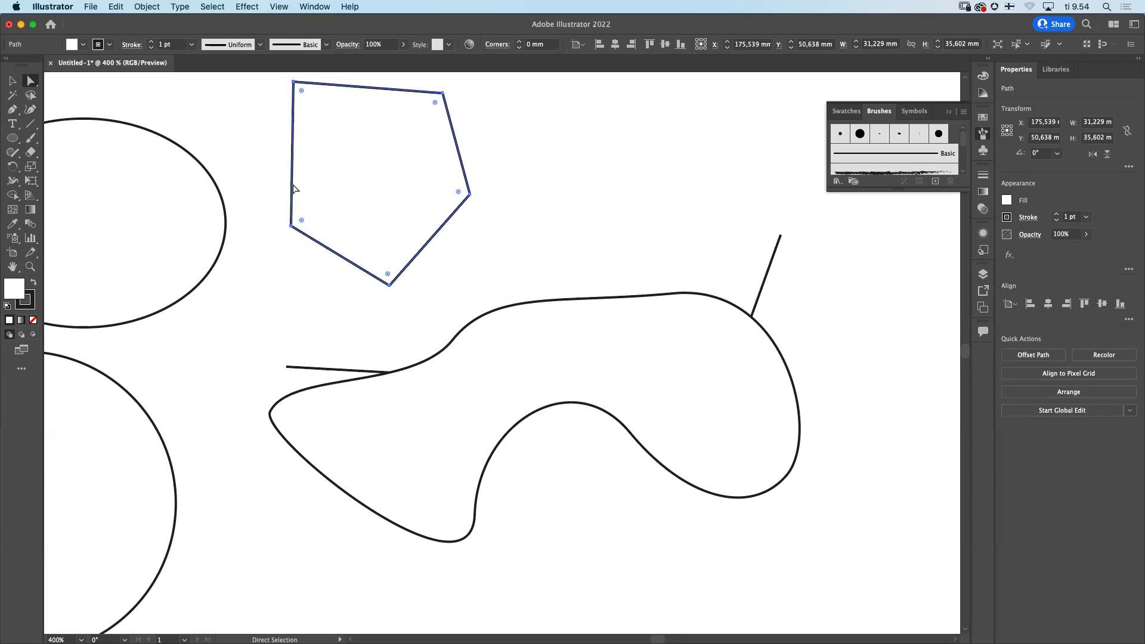
click(390, 286)
shift+click(206, 168)
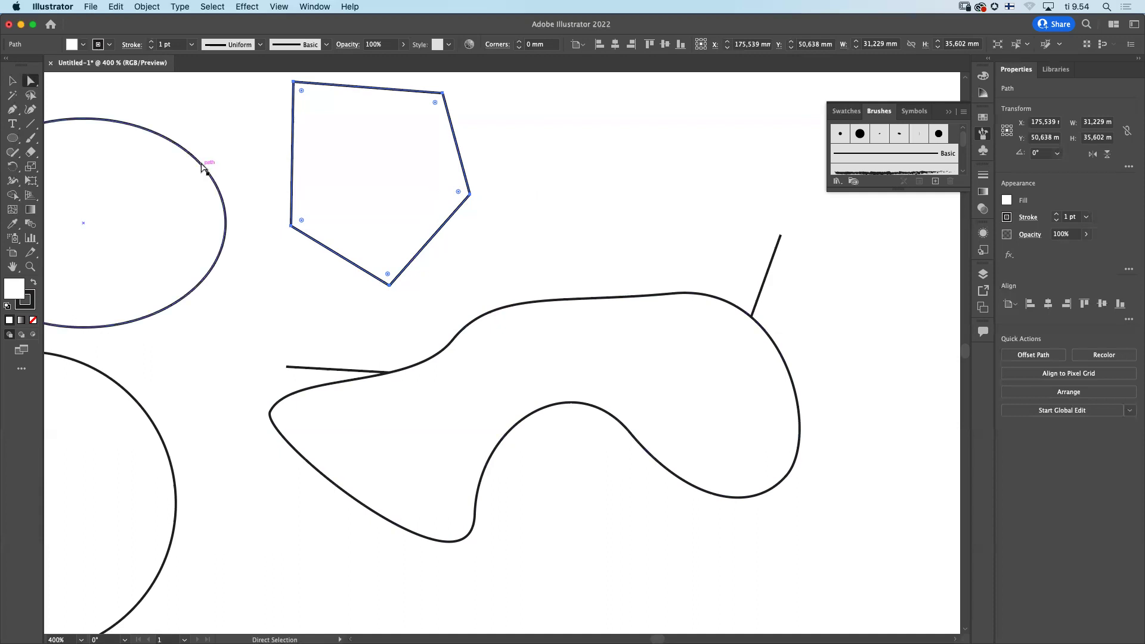
click(13, 112)
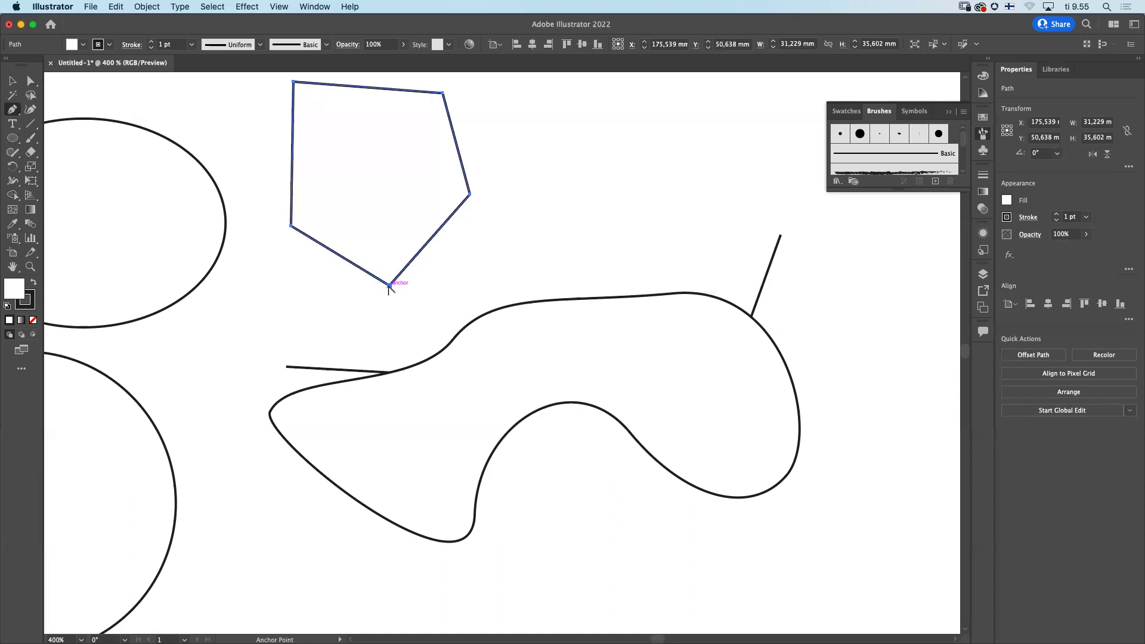
drag(390, 287, 464, 275)
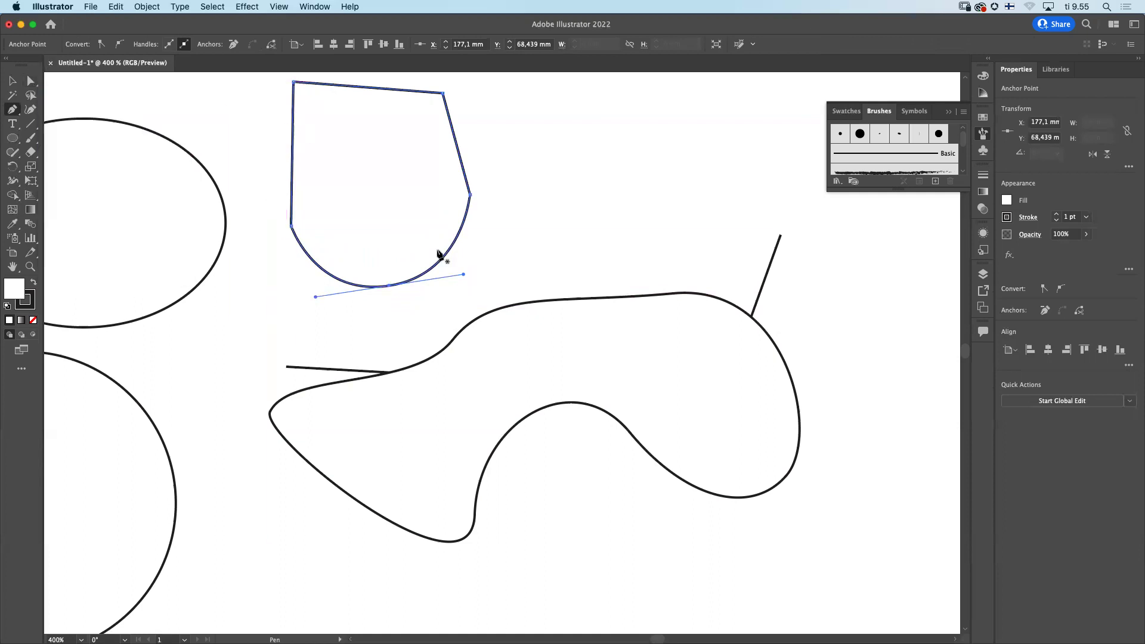
Step: Level the direction handles of the five-sided shape's rounded bottom anchor with the Direct Selection tool so they run nearly horizontally
key(a)
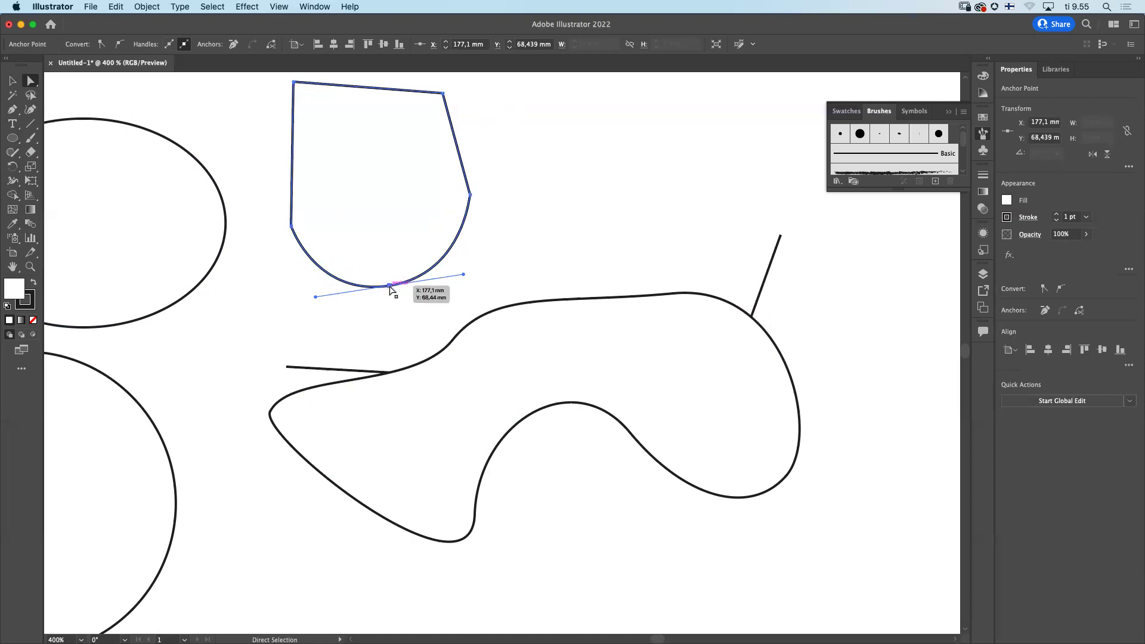
click(471, 196)
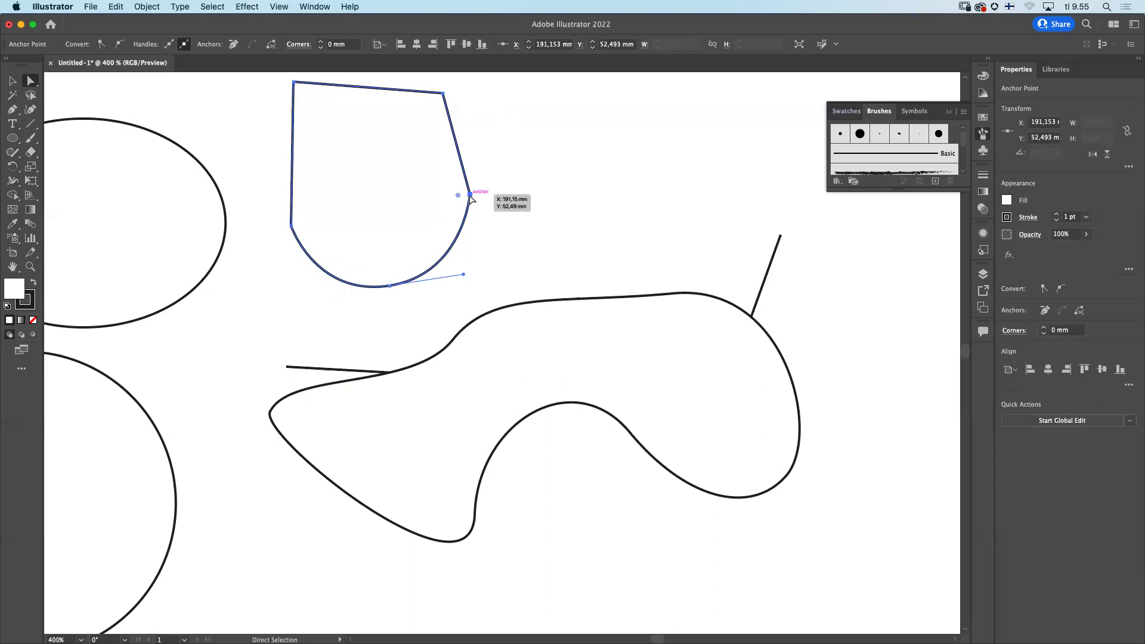
click(389, 287)
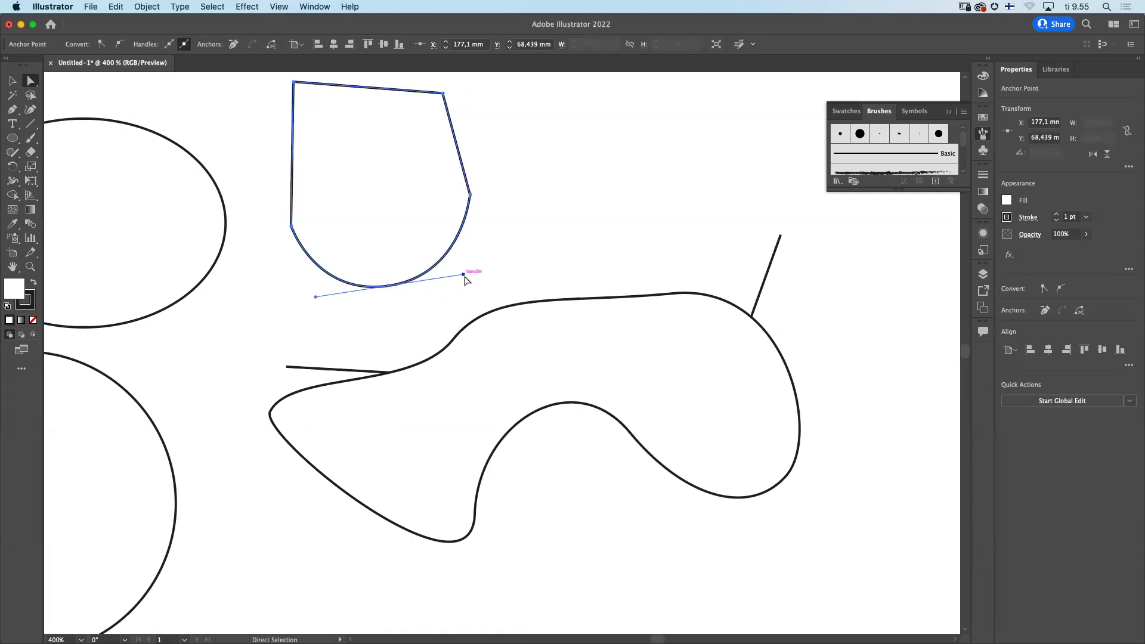
mouse_move(464, 276)
mouse_down()
mouse_move(470, 294)
mouse_move(442, 284)
mouse_move(542, 274)
mouse_move(438, 296)
mouse_move(485, 263)
mouse_move(448, 291)
mouse_move(537, 281)
mouse_move(396, 247)
mouse_move(384, 232)
mouse_move(424, 222)
mouse_move(462, 288)
mouse_up()
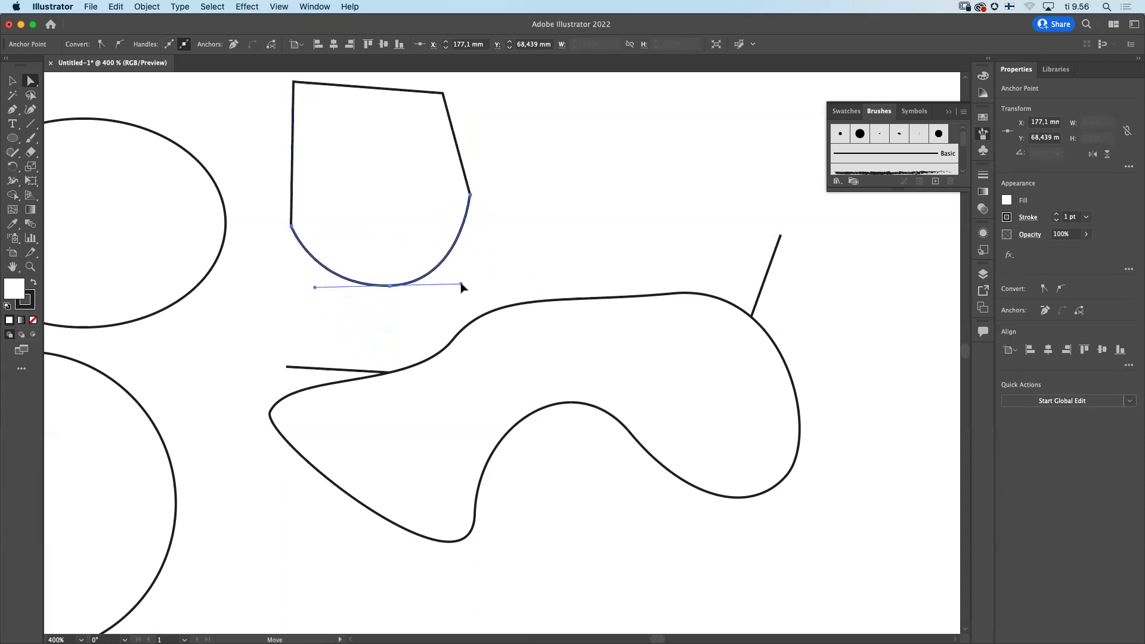
Step: Reshape the wavy shape's lower edge by steepening the direction handles of the anchor just right of its inner arch
click(472, 324)
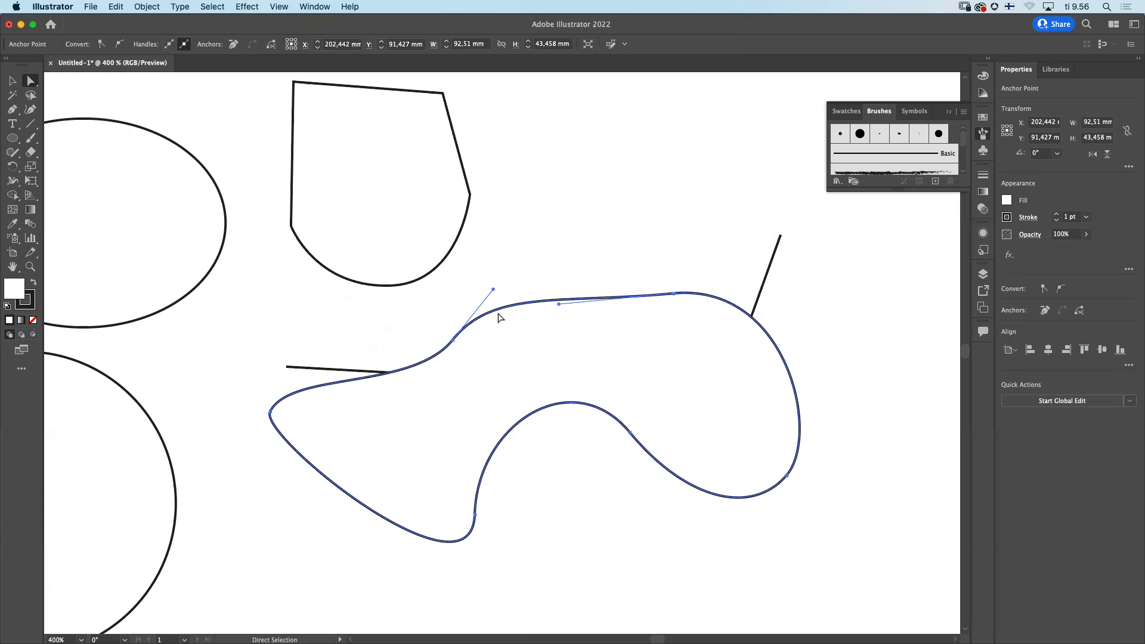
click(552, 408)
mouse_move(573, 364)
mouse_down()
mouse_move(538, 354)
mouse_move(580, 376)
mouse_up()
drag(534, 352, 630, 432)
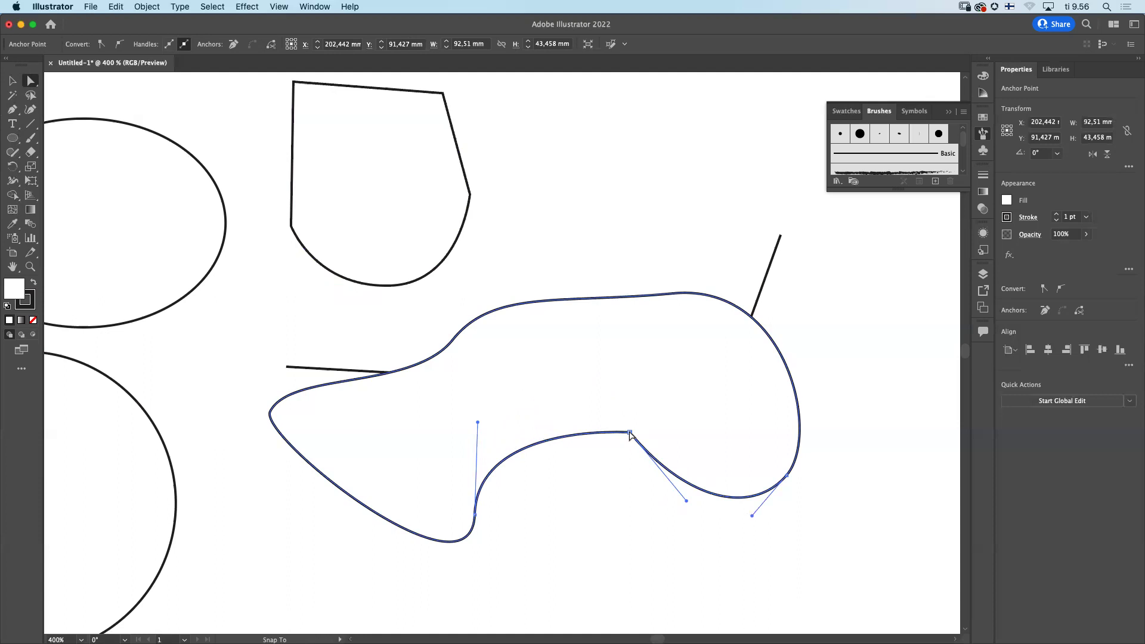
drag(631, 434, 615, 365)
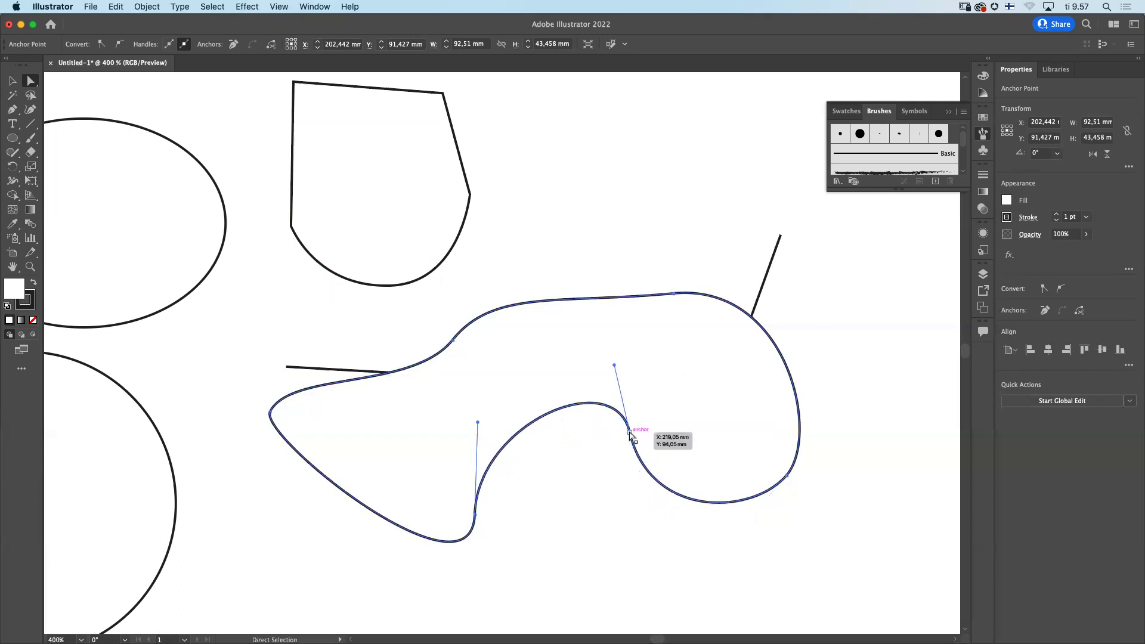
click(631, 436)
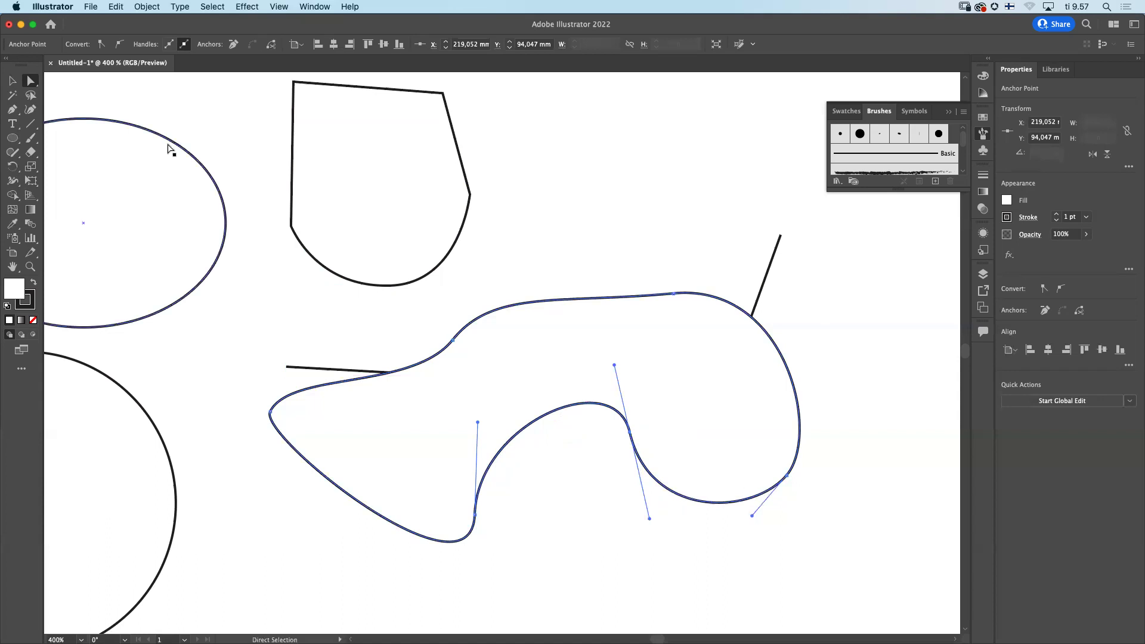
click(183, 43)
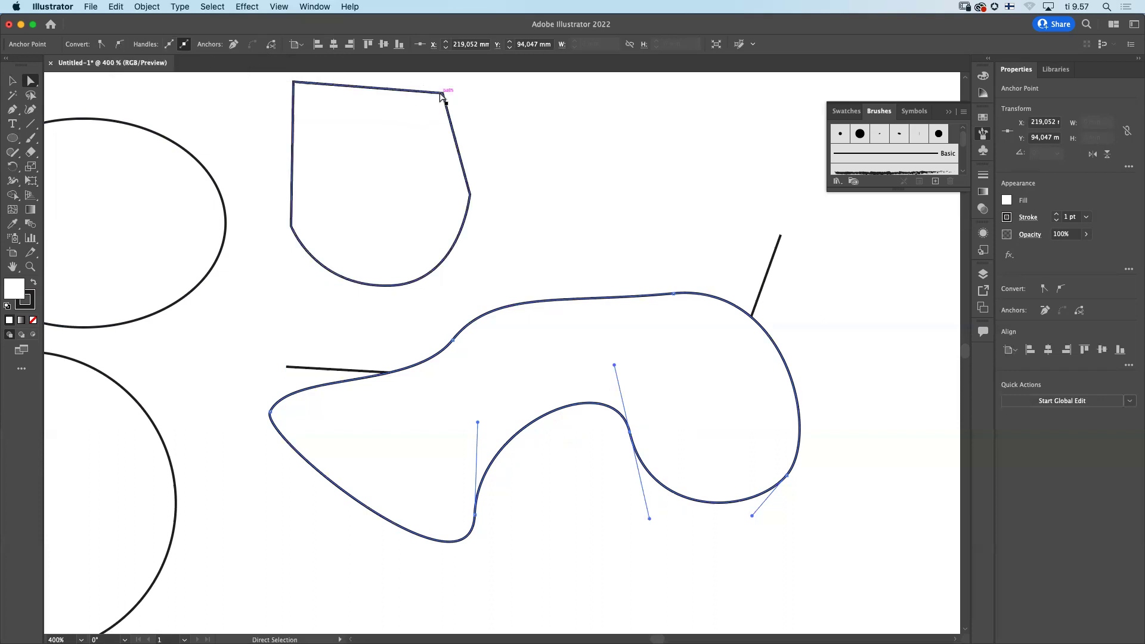
Step: Convert the five-sided shape's upper-right corner to a smooth point and pull its handles to bend the right side deeply inward
click(443, 93)
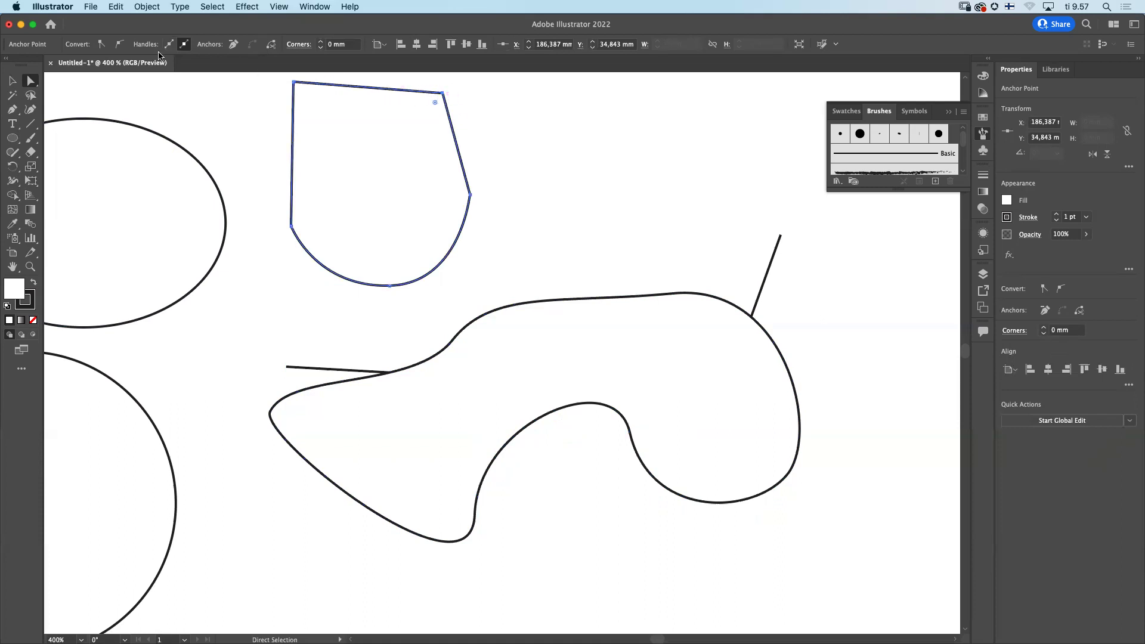
click(119, 47)
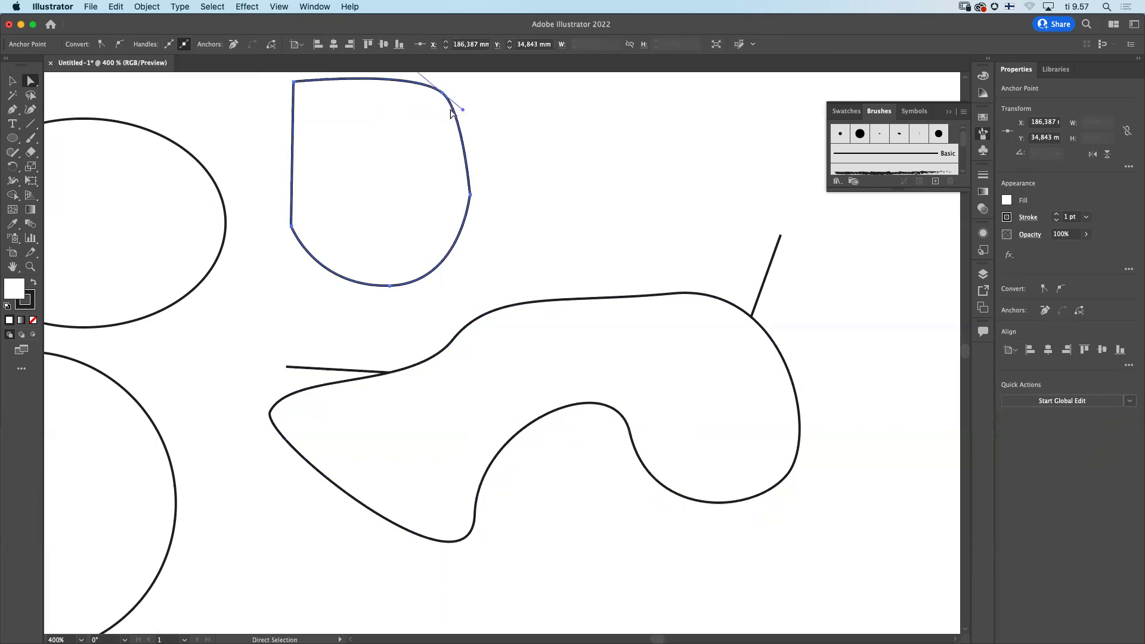
drag(463, 111, 440, 73)
drag(452, 156, 332, 225)
key(space)
drag(584, 157, 627, 176)
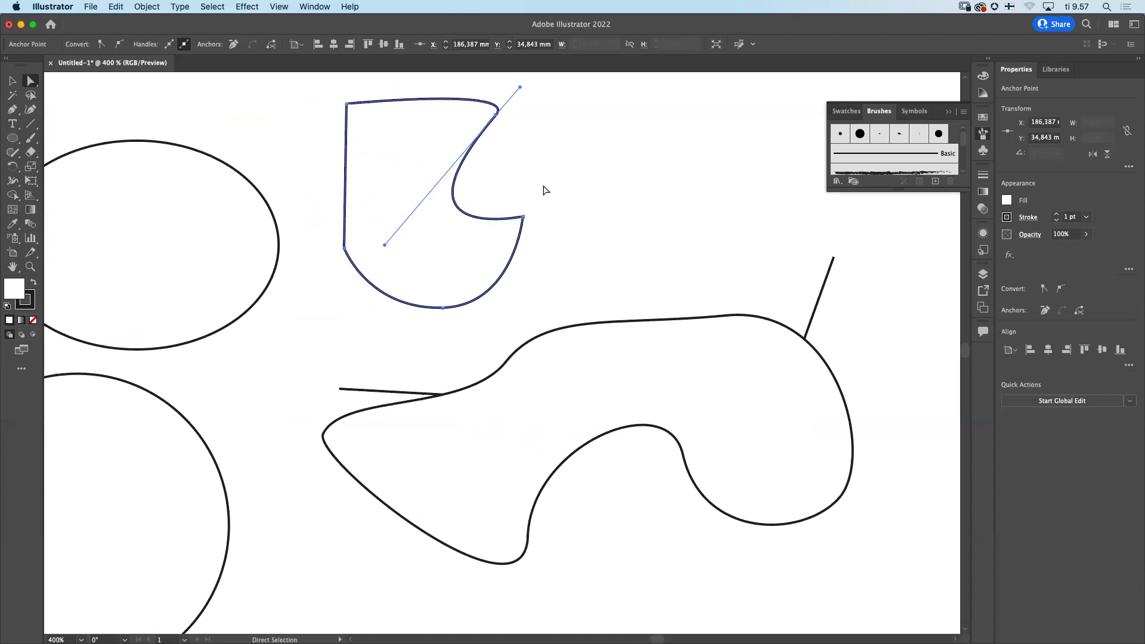
Step: Move the anchors of the open path hidden behind the wavy shape up and outward with the Direct Selection tool, exposing its zigzag line
click(595, 325)
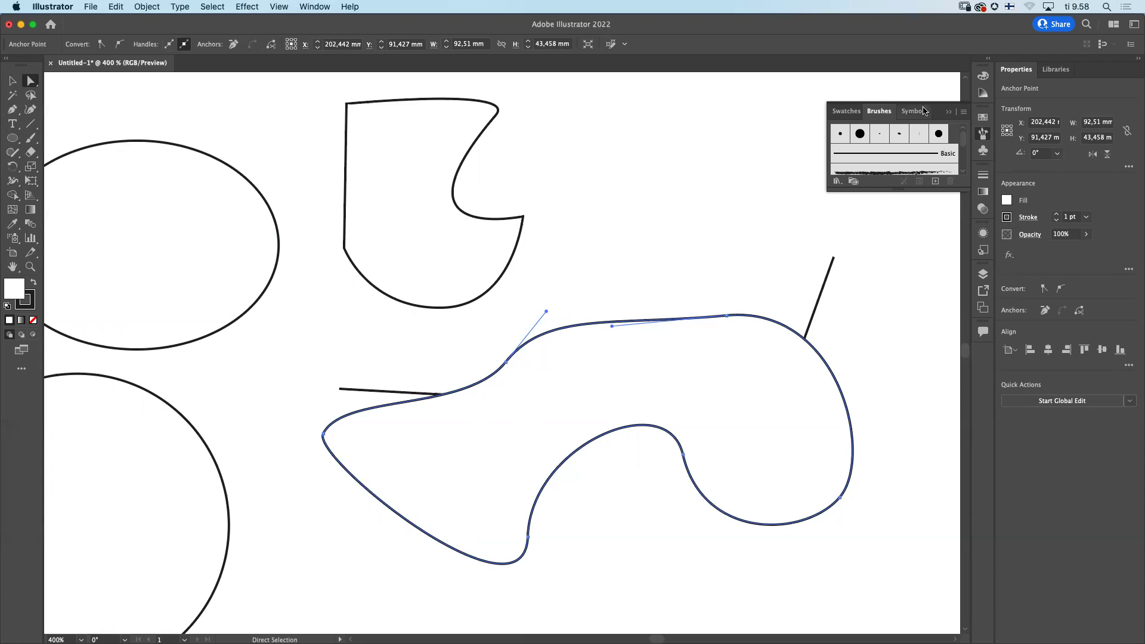
click(368, 392)
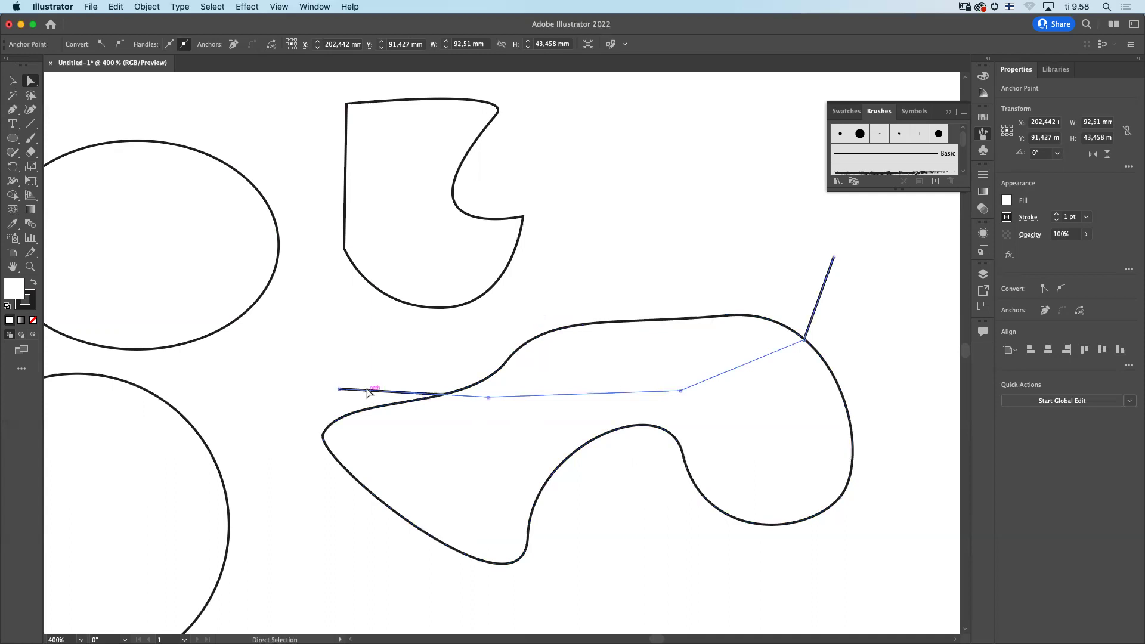
drag(372, 391, 369, 383)
drag(835, 259, 719, 186)
drag(805, 340, 667, 251)
drag(680, 391, 593, 271)
drag(480, 386, 442, 352)
Step: Try a pale yellow fill on the open zigzag path and set its fill to None
click(1007, 201)
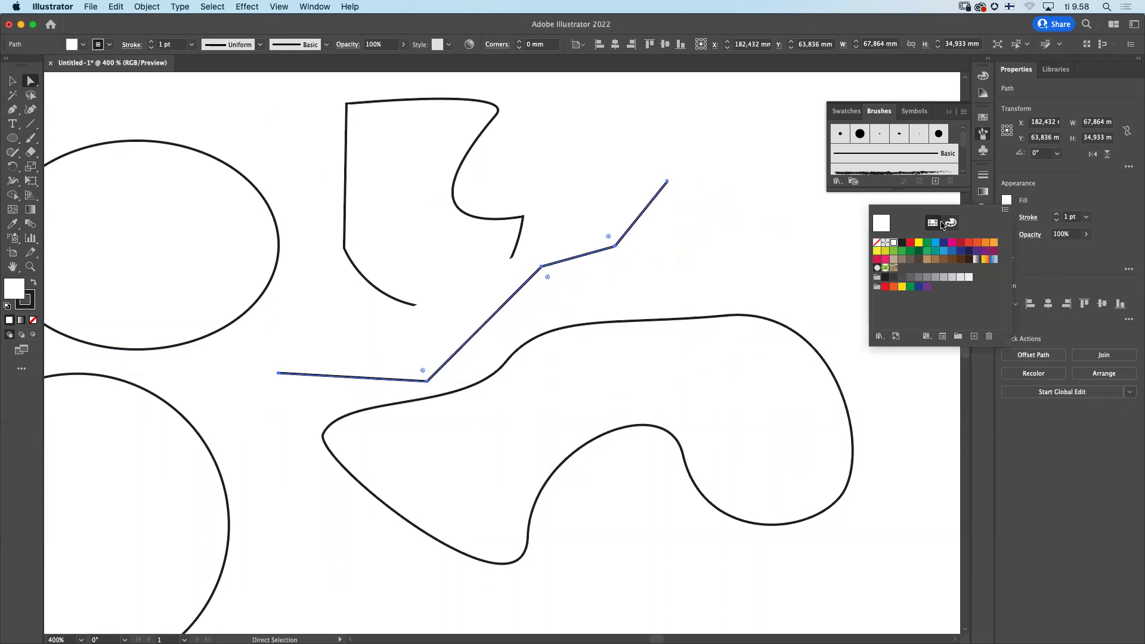
click(951, 223)
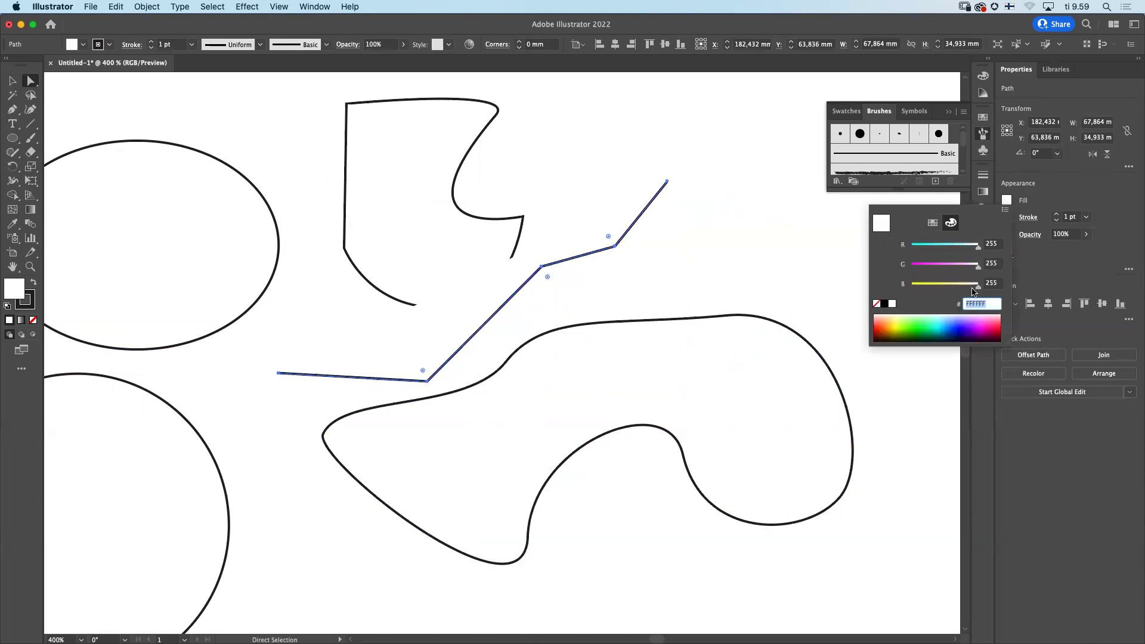
drag(979, 287, 964, 288)
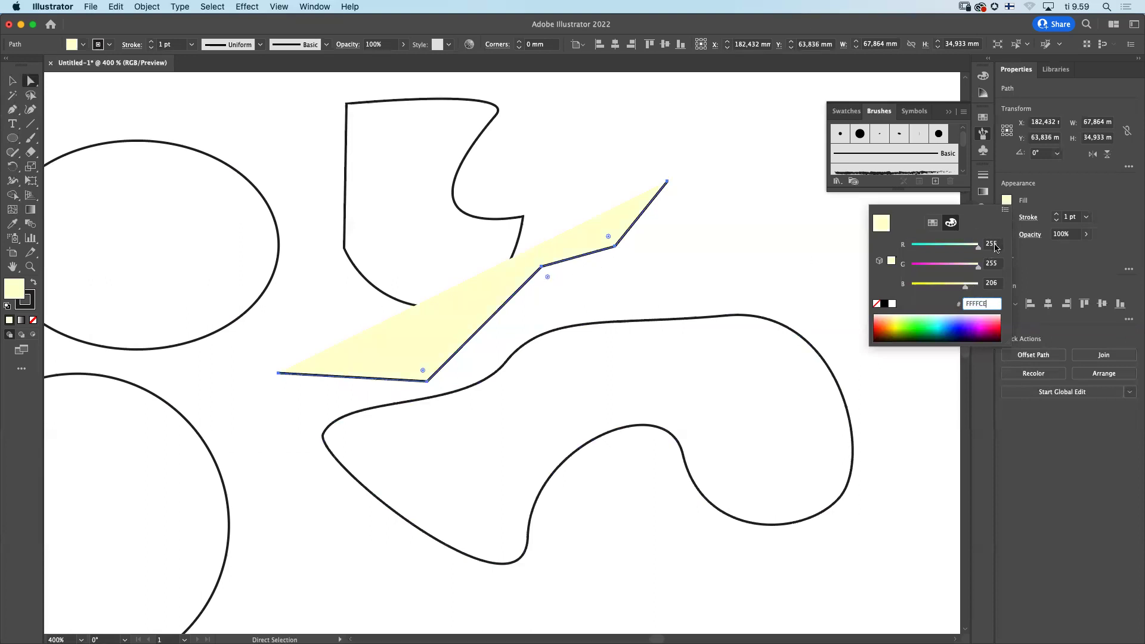
click(877, 304)
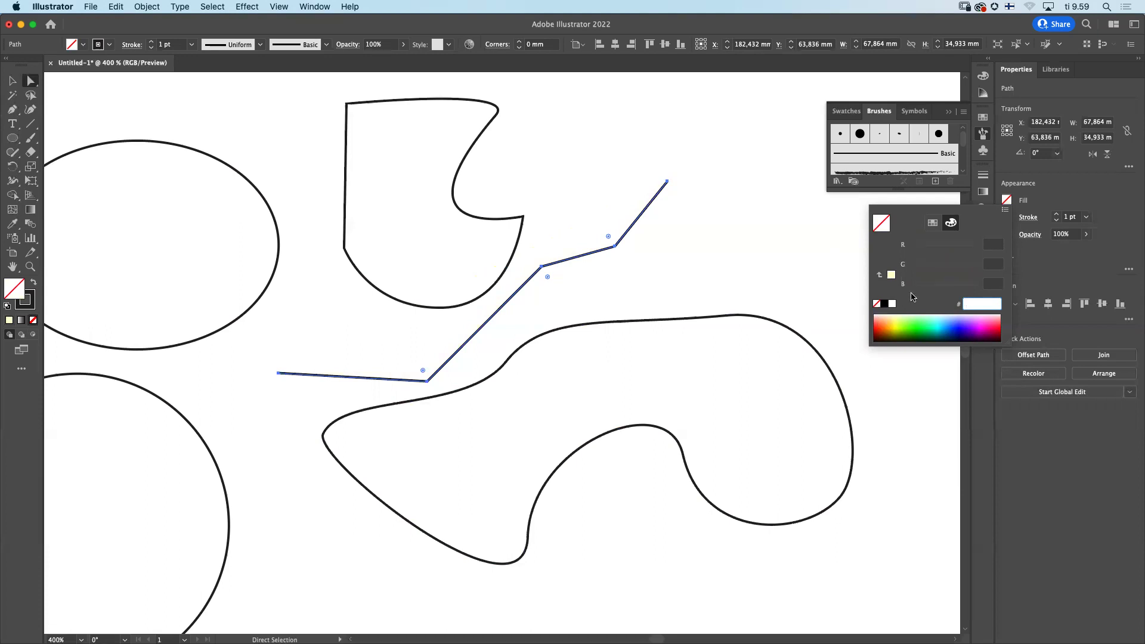
click(1053, 206)
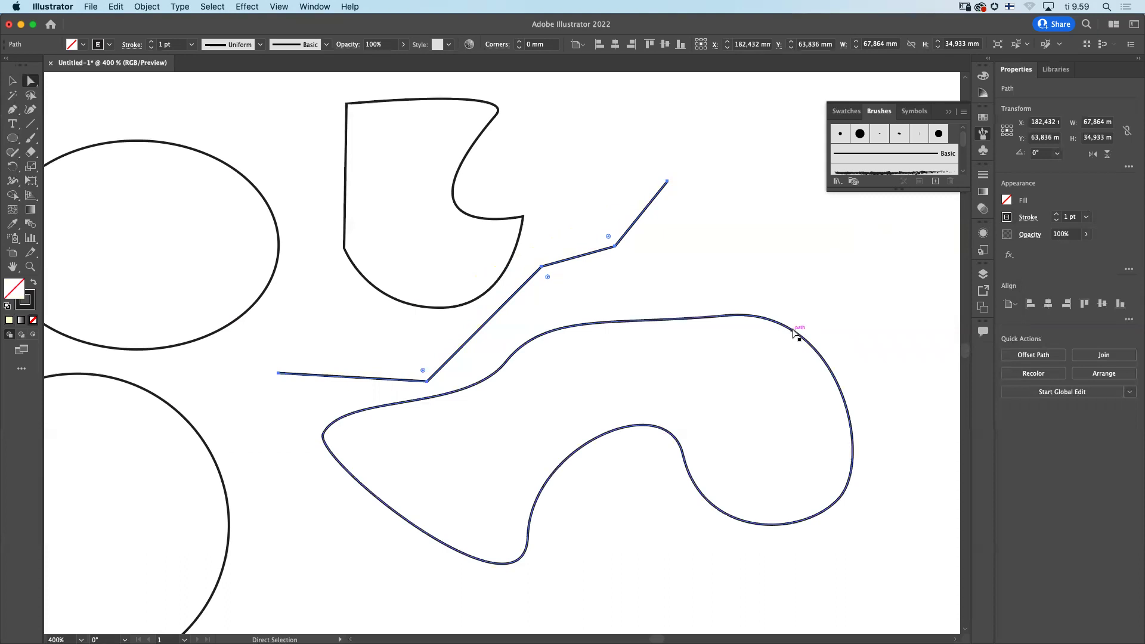
Step: Fill the closed wavy shape with the pink hex color FF0096
click(795, 330)
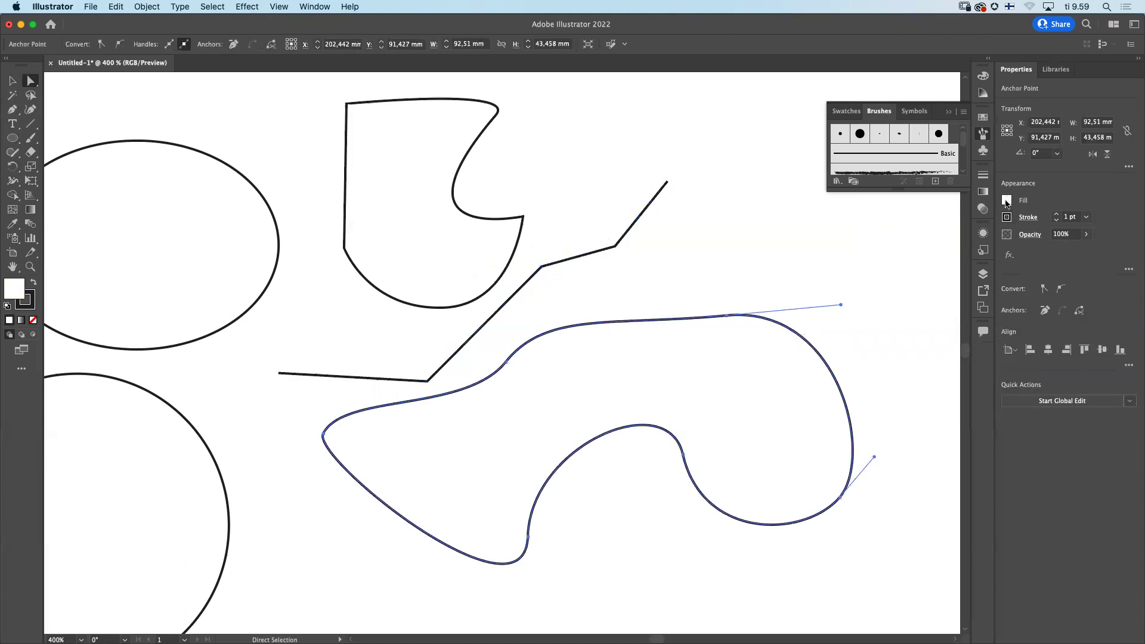
click(1007, 201)
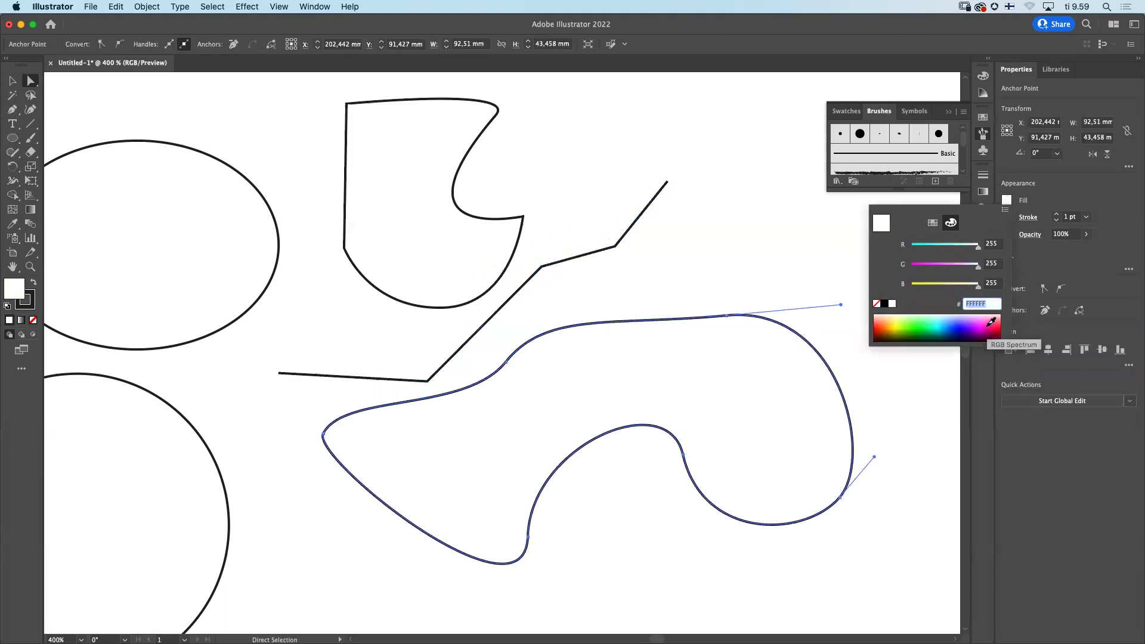
text(FF0096)
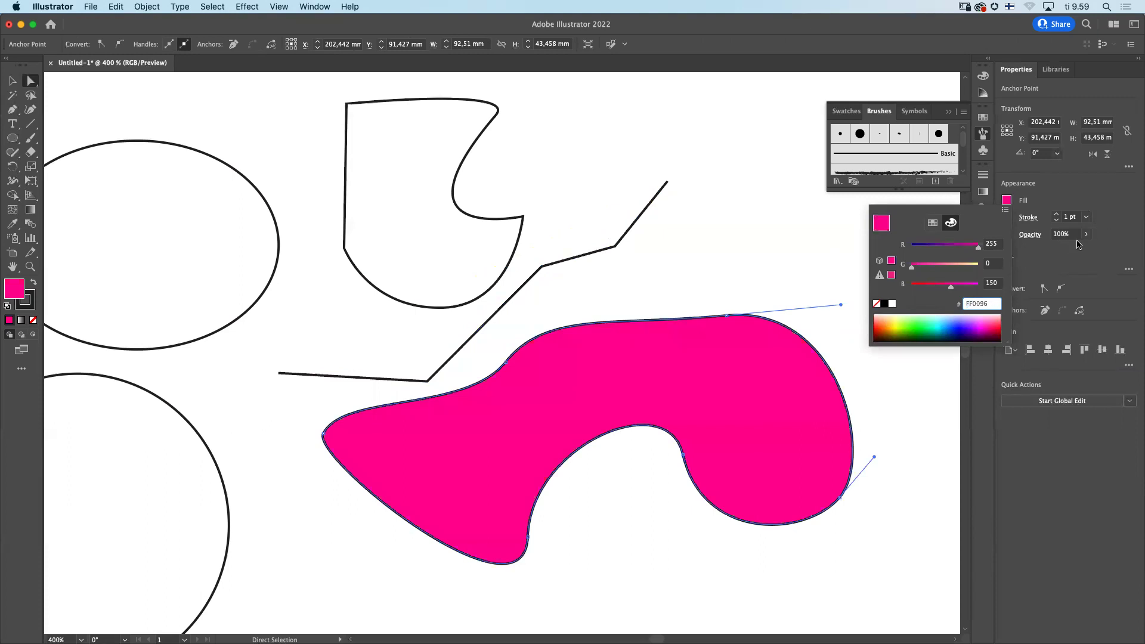
click(1072, 197)
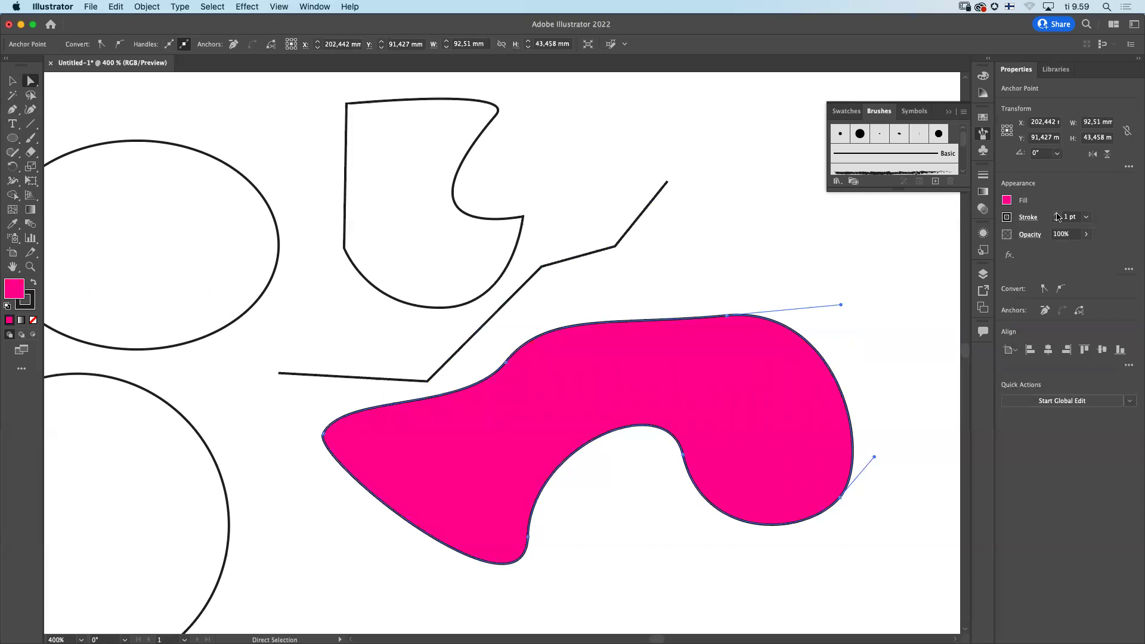
Step: Open the Color panel and toggle its options off and back on so the full color sliders are displayed
click(985, 76)
click(963, 71)
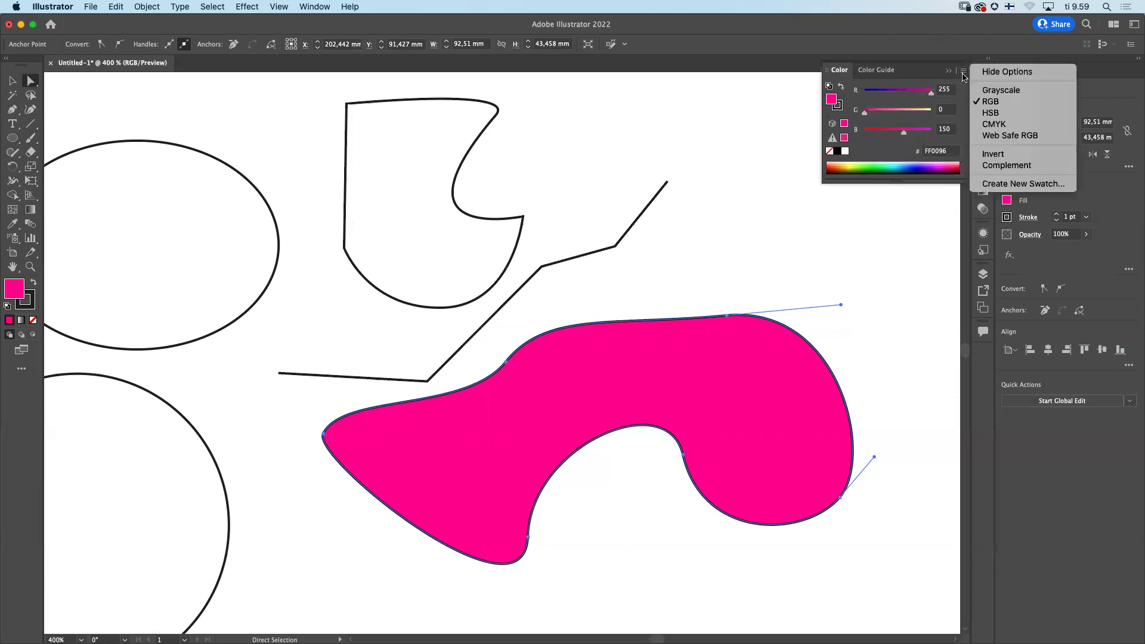
click(992, 74)
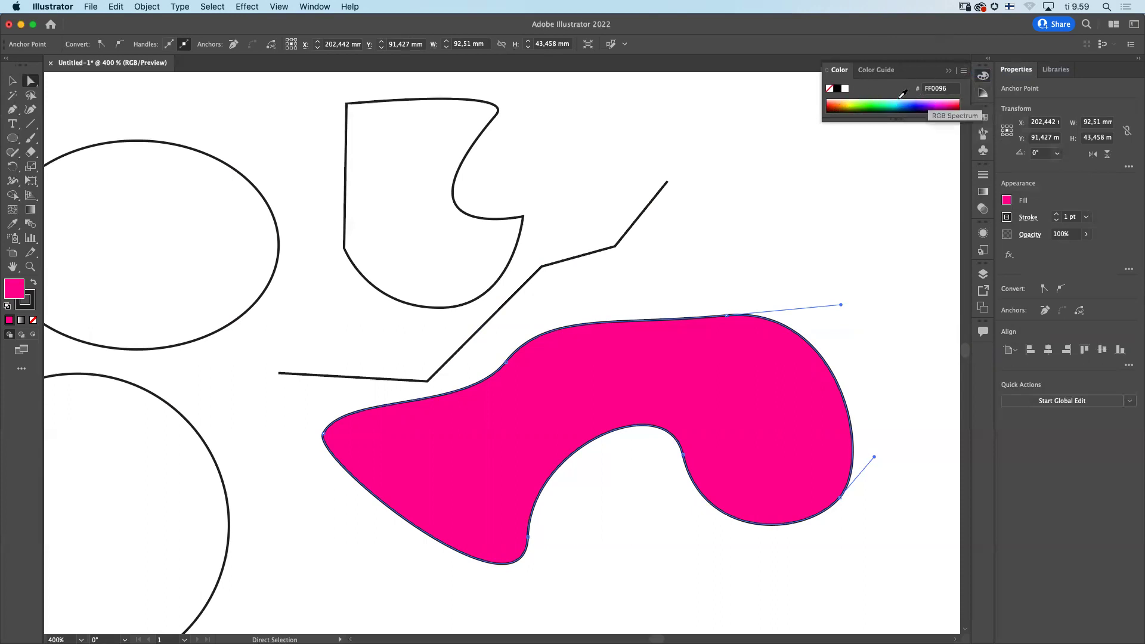
click(965, 72)
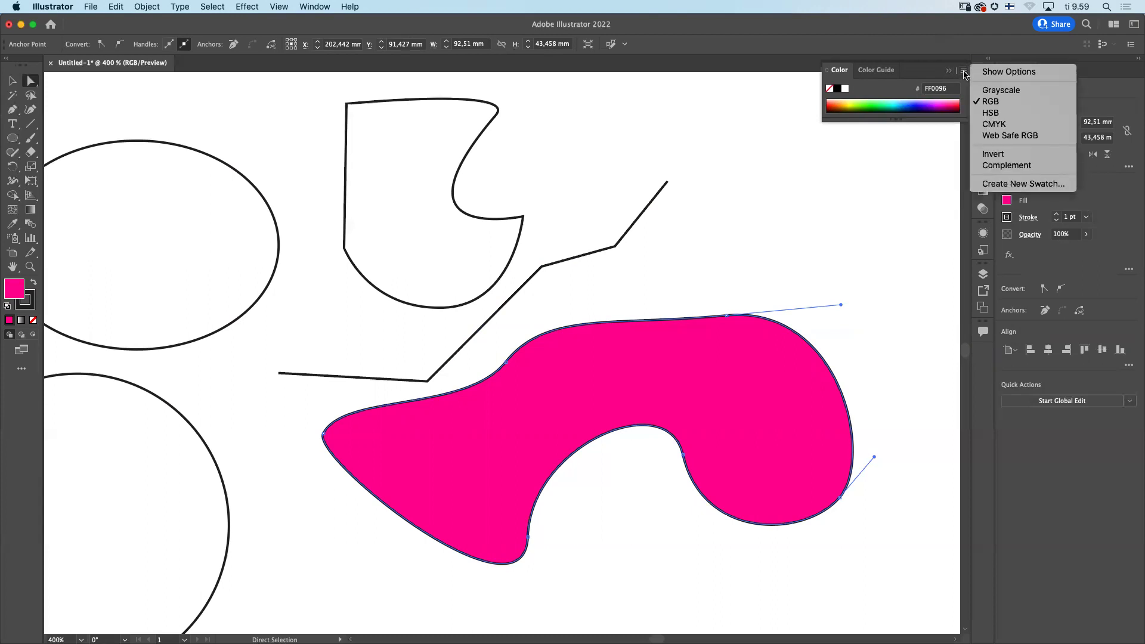
click(1001, 73)
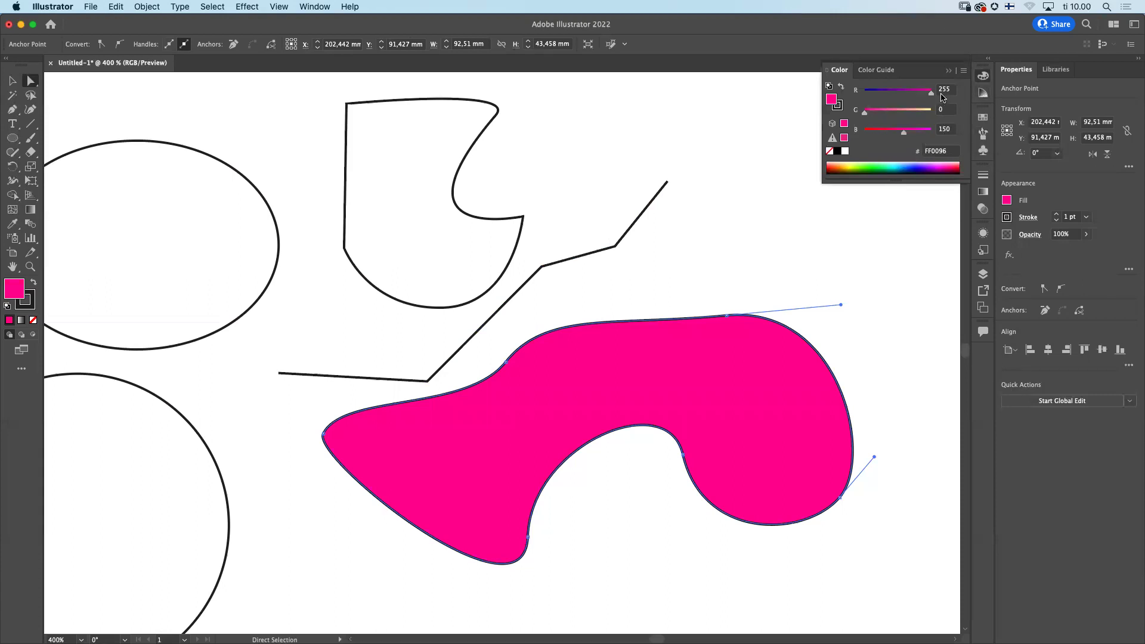
Step: Switch the color sliders to HSB and recolor the wavy shape's fill blue, about H 235°, S 71% and B 100%
click(963, 72)
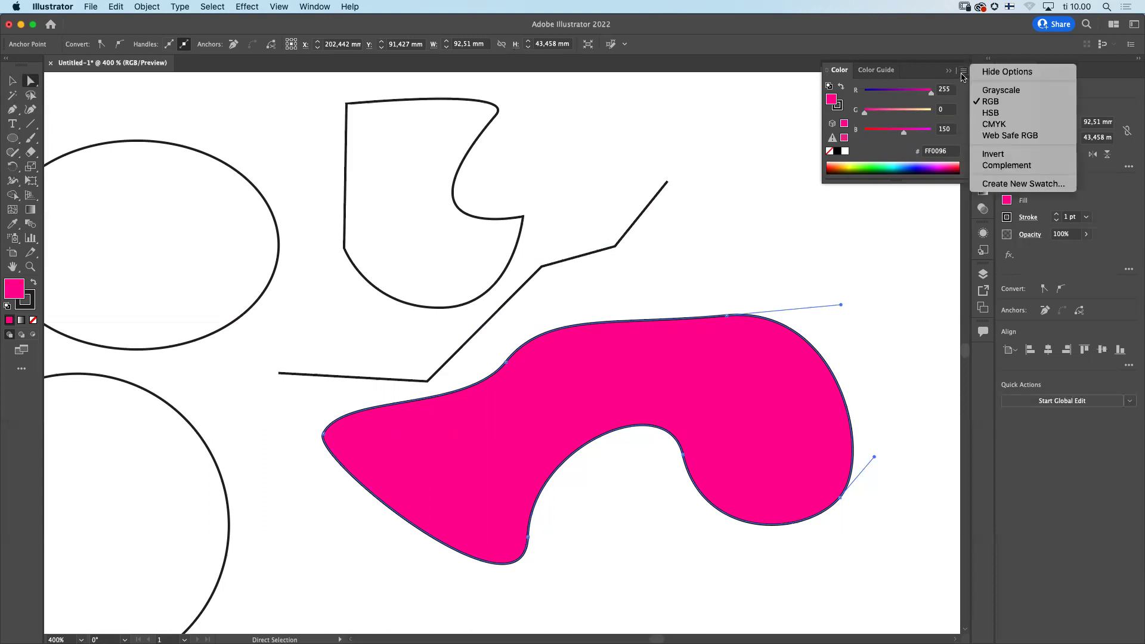
click(991, 113)
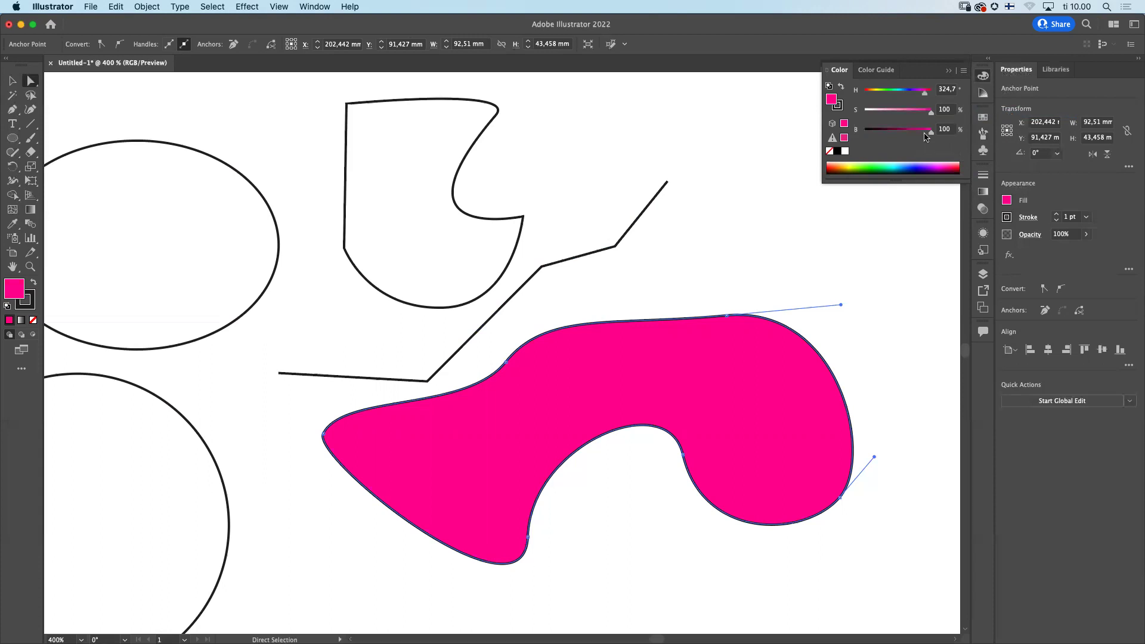
drag(932, 115, 906, 101)
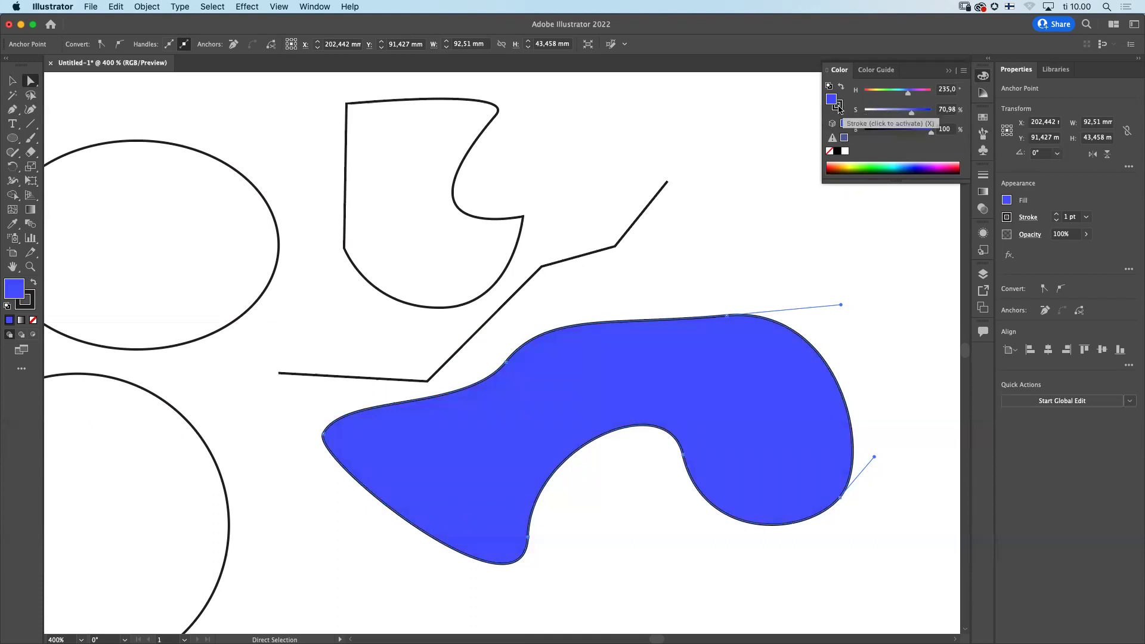
Step: Color the wavy shape's stroke green, about H 143.5°, S 91% and B 100%, and set its weight to 5 pt
click(839, 106)
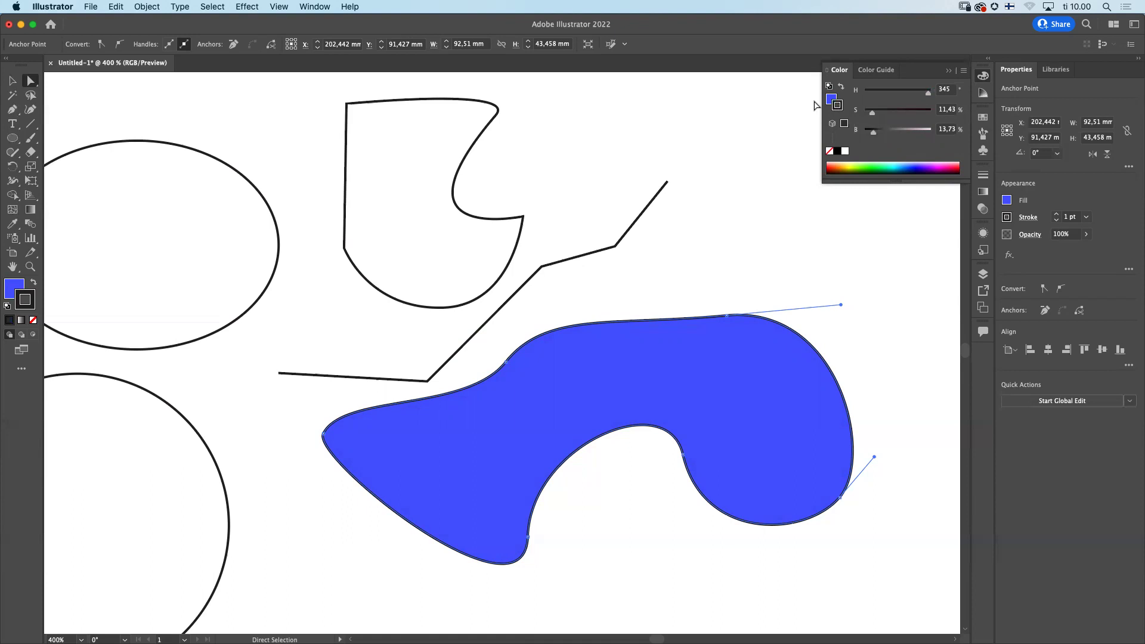
key(x)
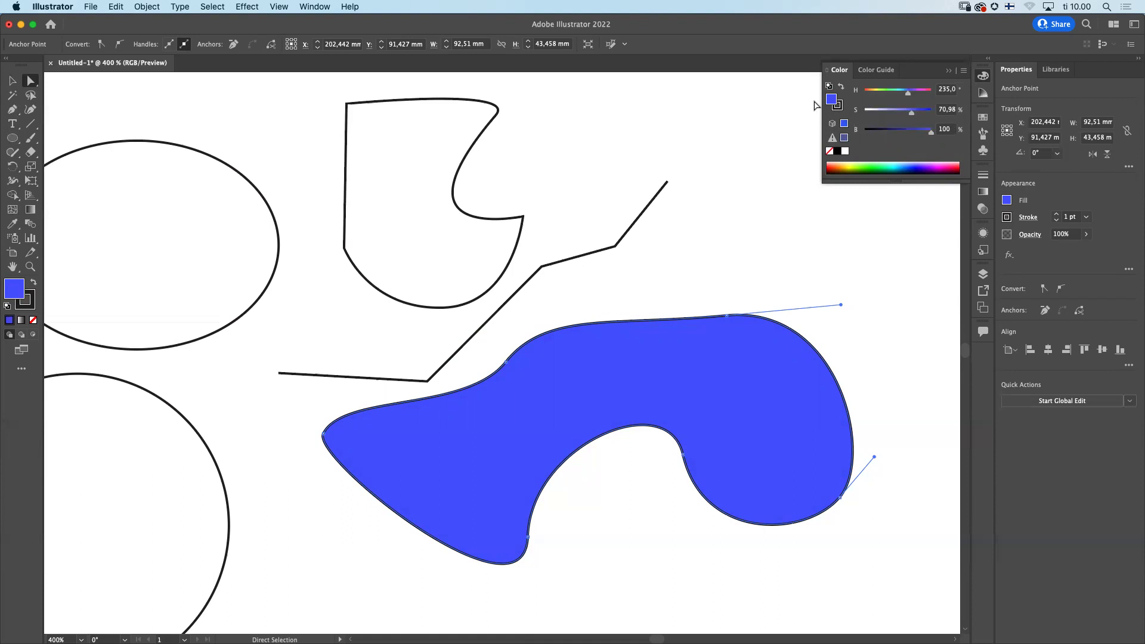
key(x)
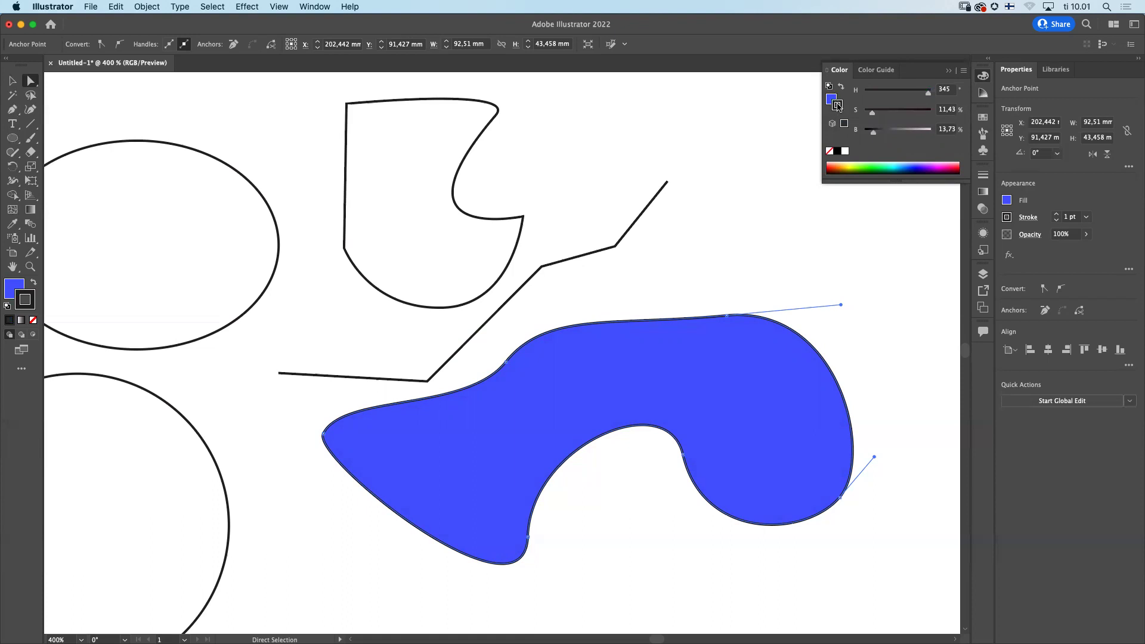
click(848, 162)
click(851, 163)
click(870, 164)
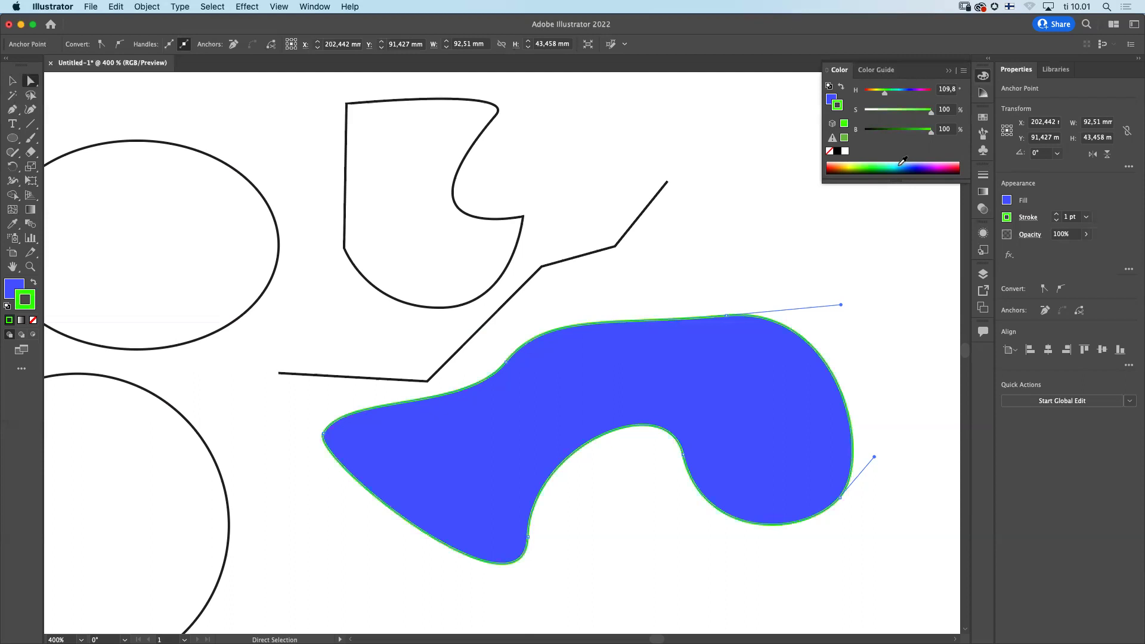
click(897, 164)
click(882, 163)
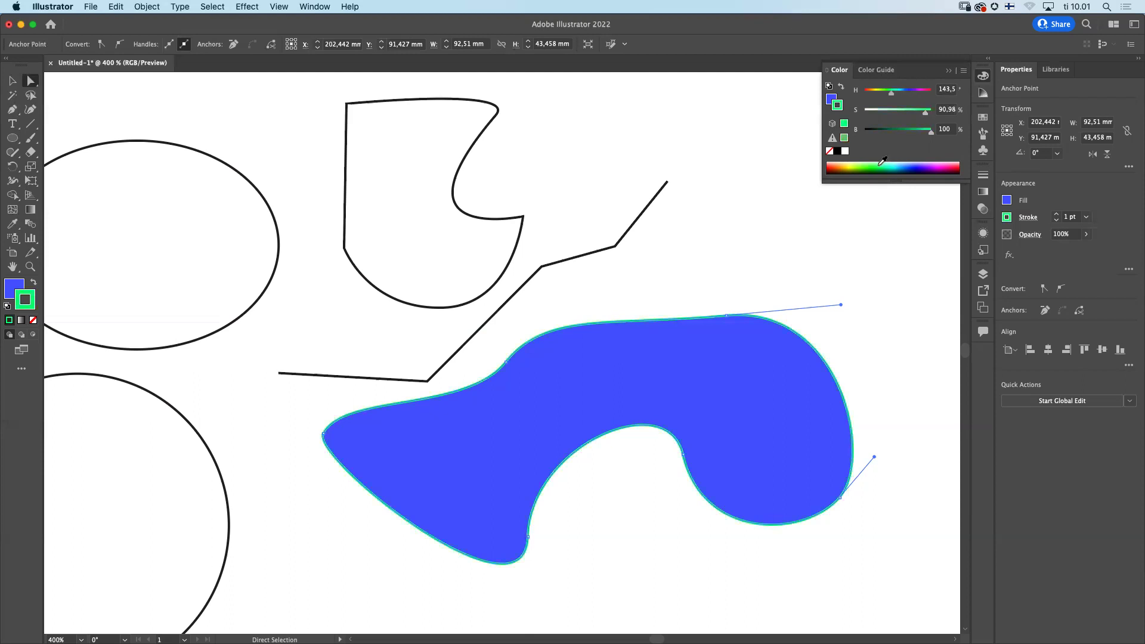
click(1087, 219)
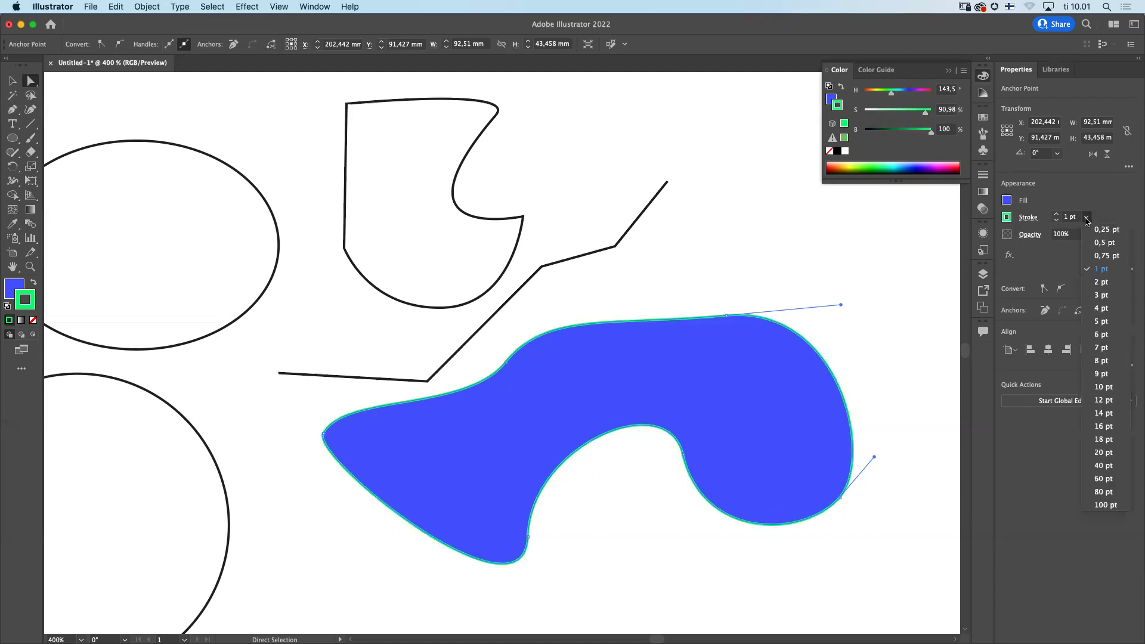
click(1107, 329)
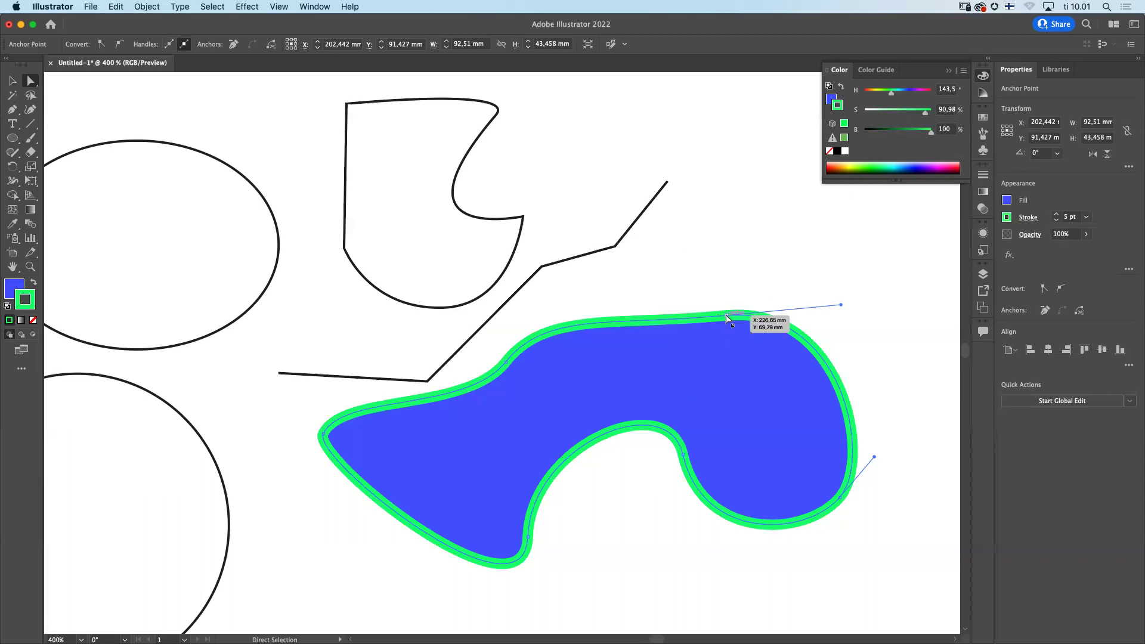
Step: Move the blue shape's top anchor about 11.6 mm left and 19.6 mm up, and lower the neighbouring anchor on its left slope slightly
drag(726, 316, 660, 203)
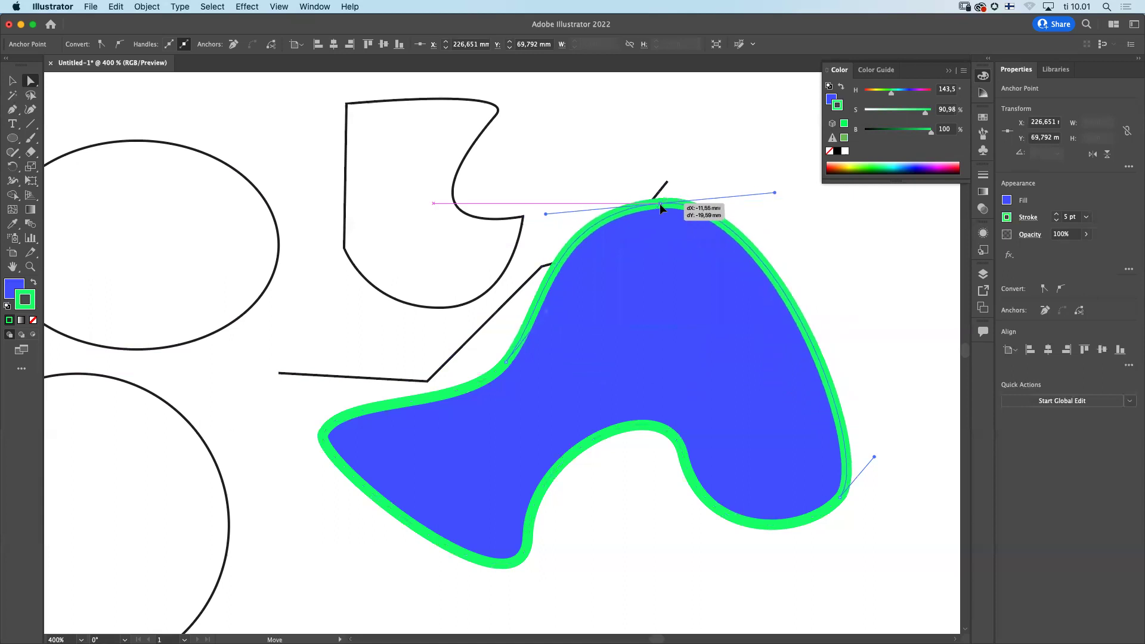
drag(660, 203, 660, 202)
drag(506, 362, 510, 392)
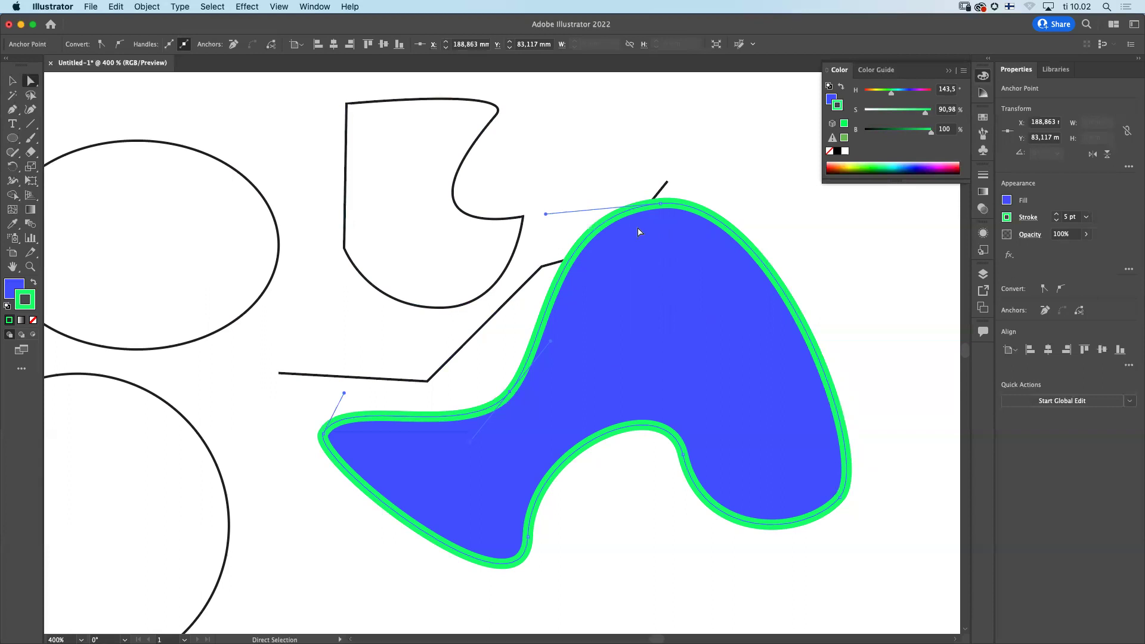
Step: Cut the blue shape's path at its top anchor and at the anchor just right of the inner arch
click(661, 207)
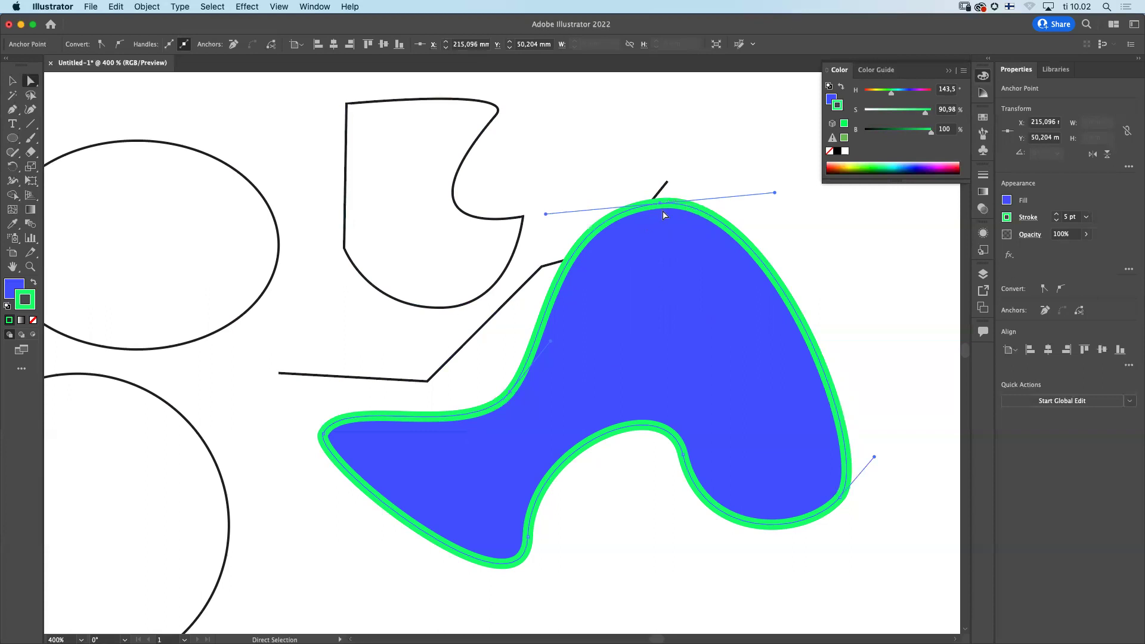
click(686, 458)
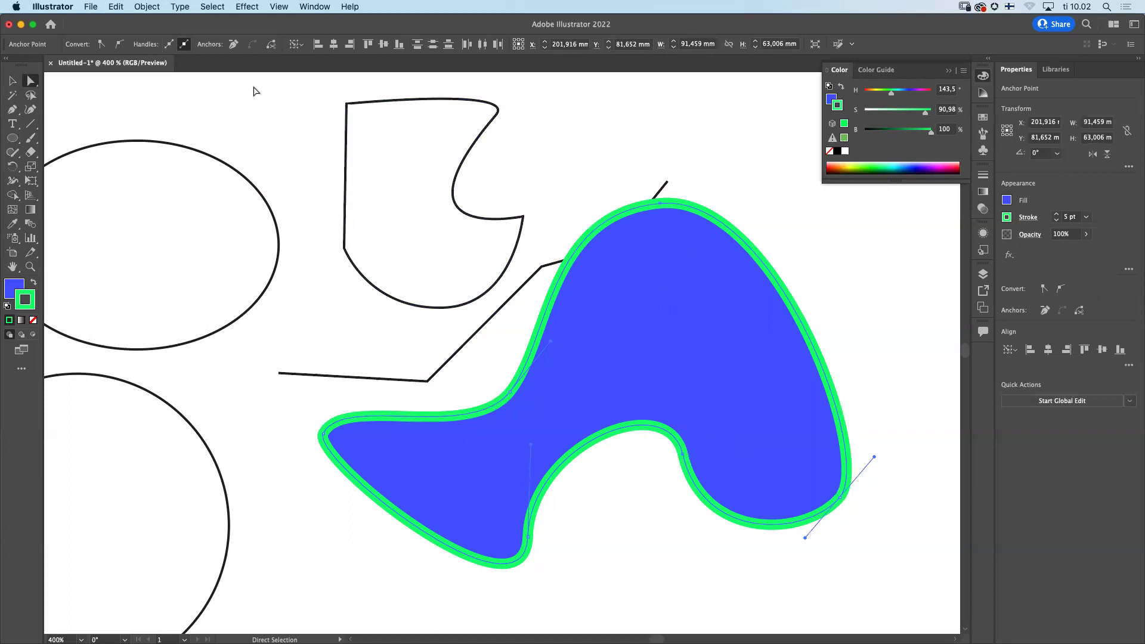
click(272, 47)
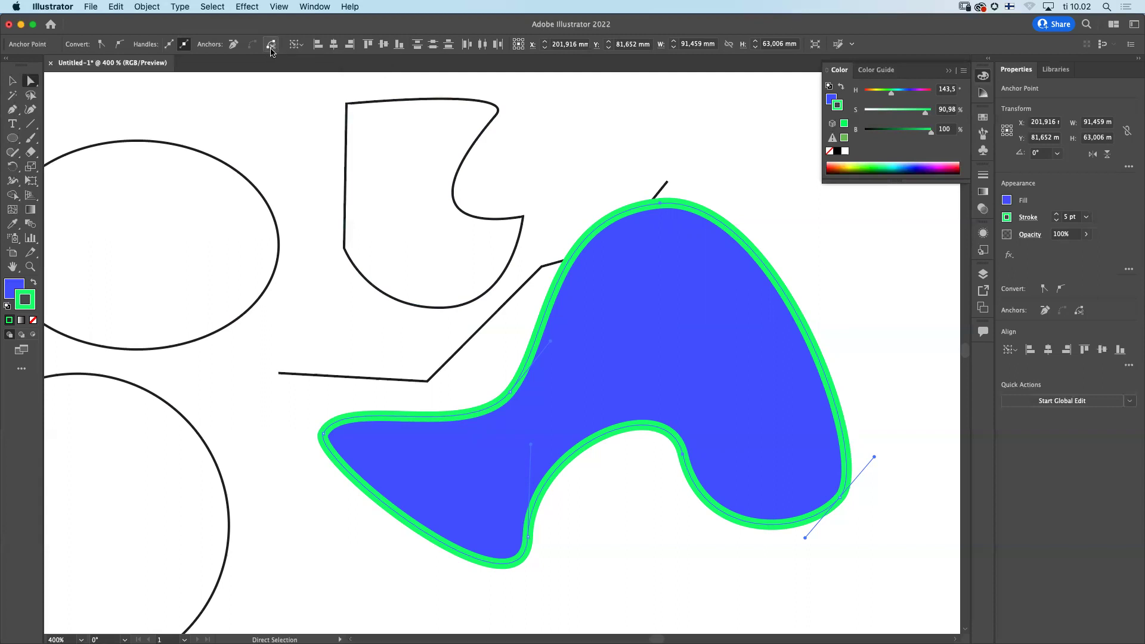
click(272, 48)
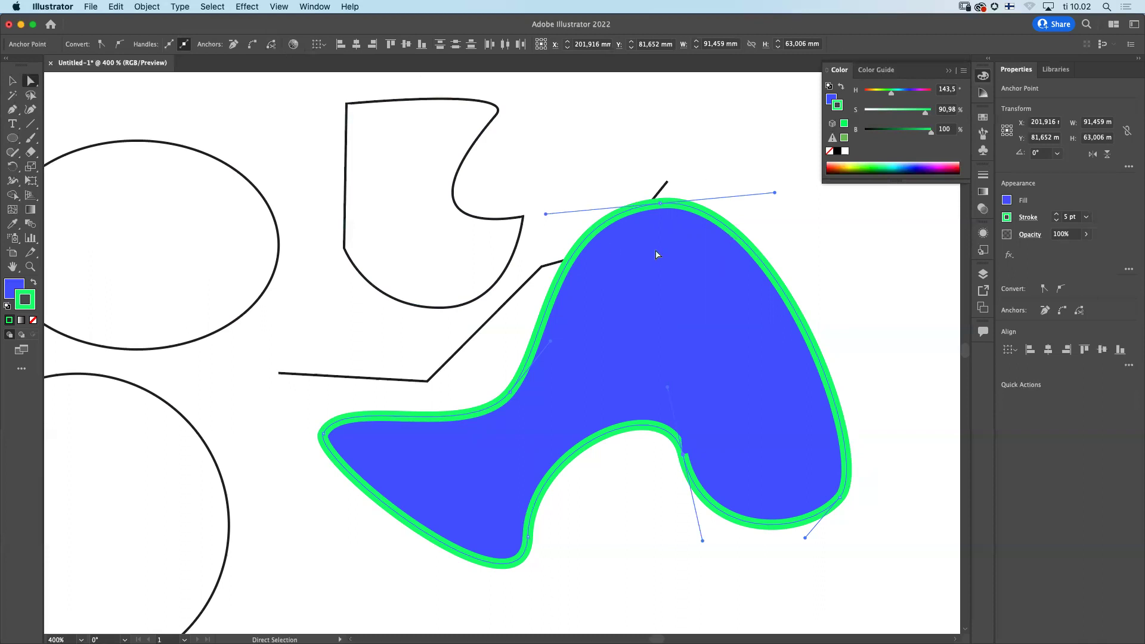
Step: Separate the cut pieces with the Selection tool by moving the right piece up and right to about X 239.5 mm, Y 75.7 mm
click(12, 81)
click(599, 150)
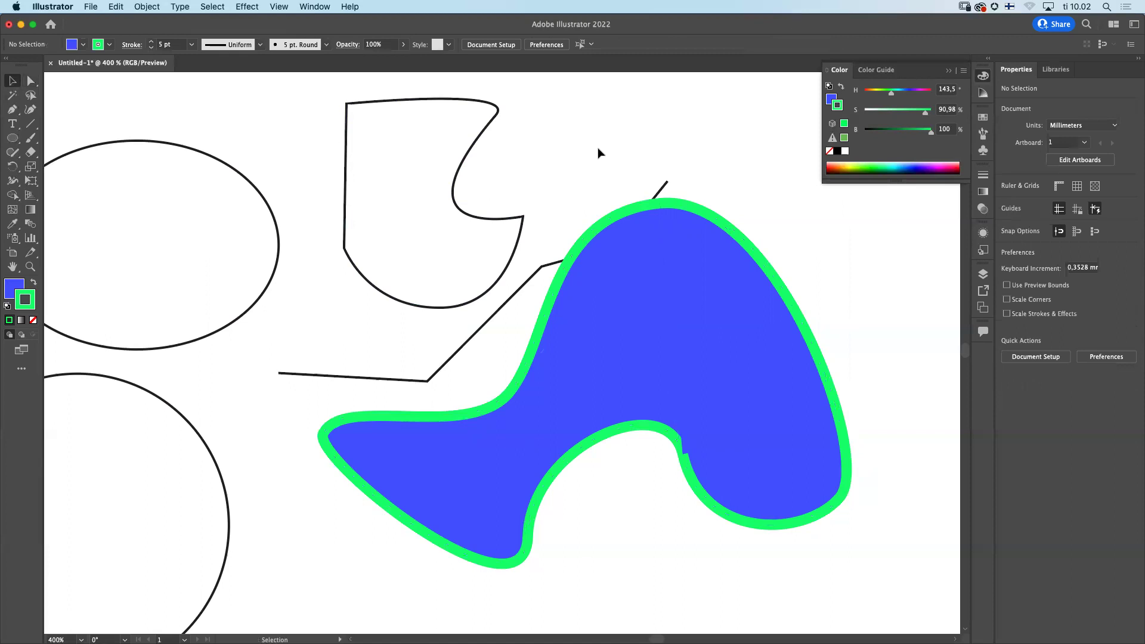
click(775, 365)
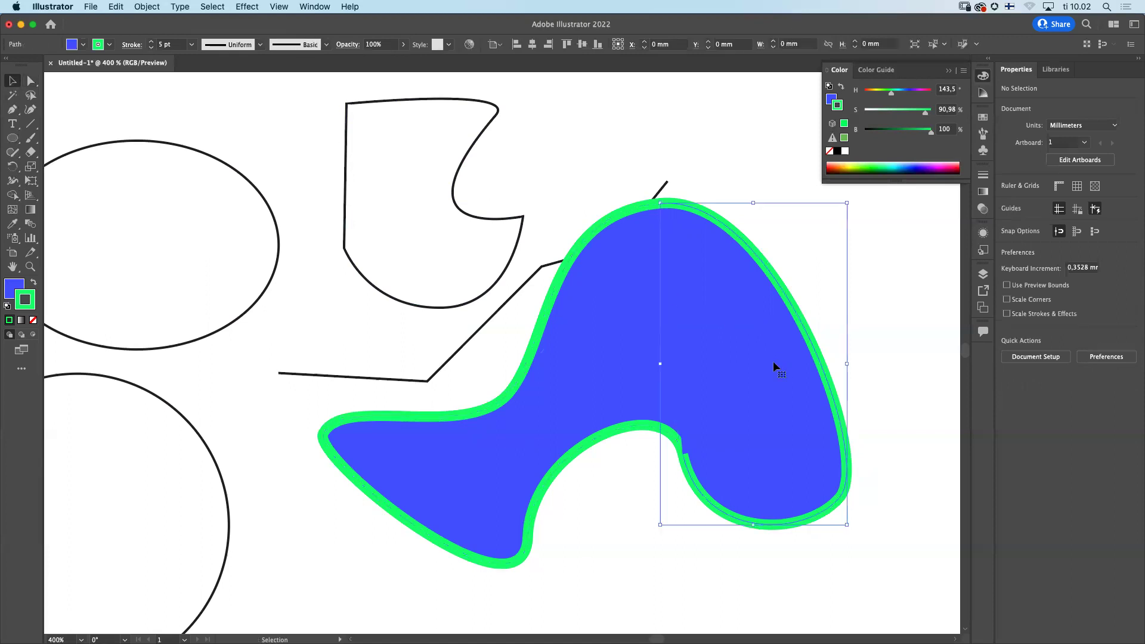
drag(765, 373, 778, 371)
drag(611, 381, 609, 379)
drag(753, 365, 772, 360)
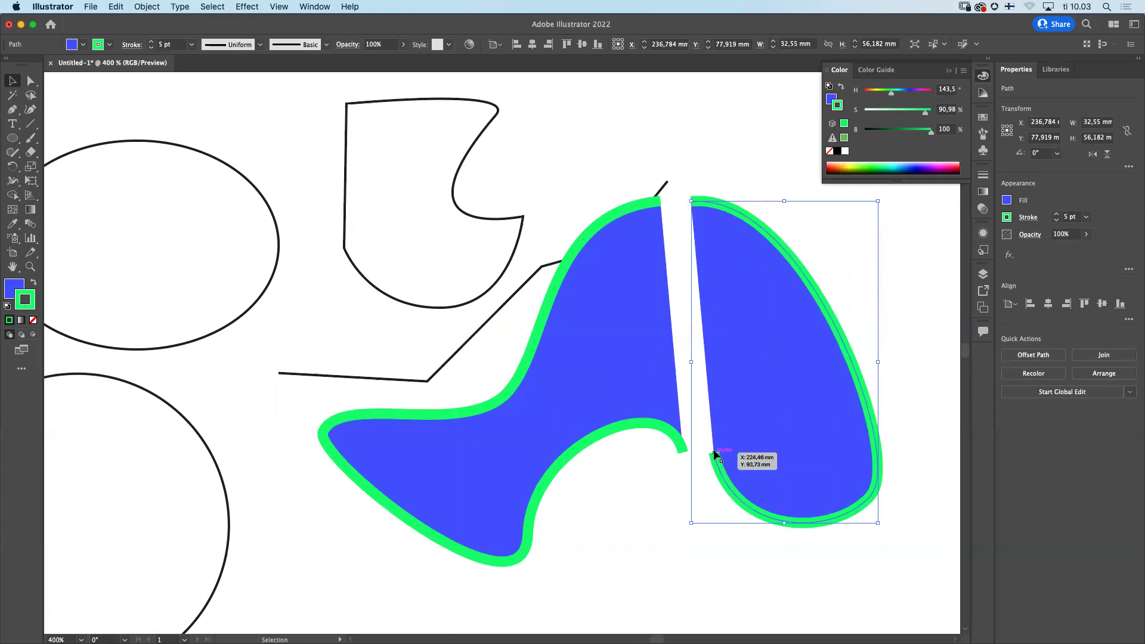
drag(744, 343, 759, 330)
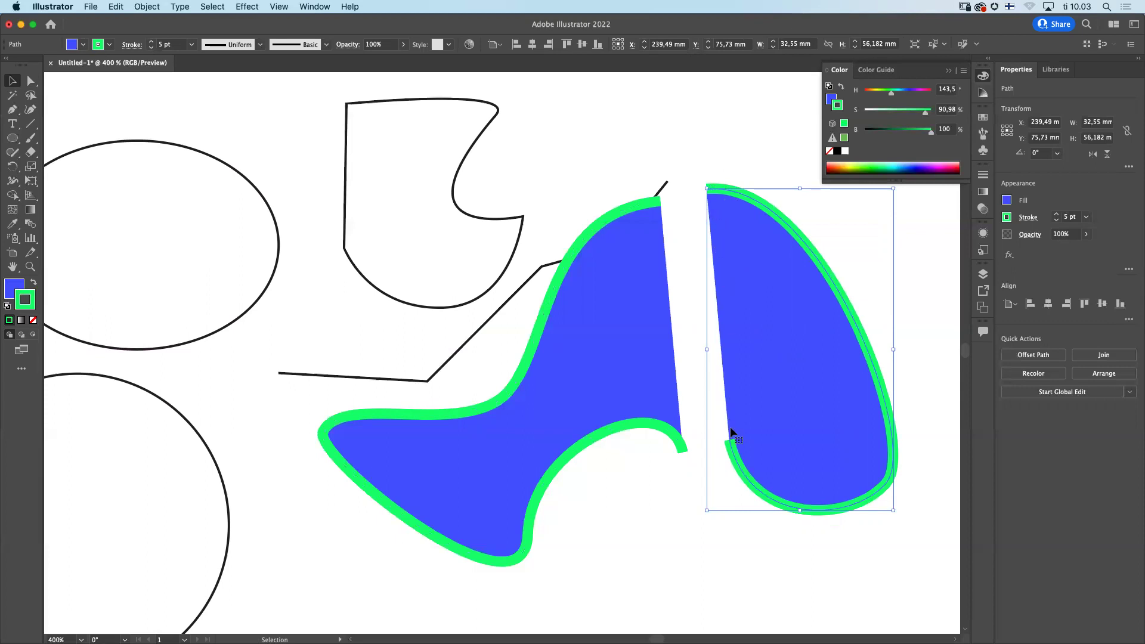
Step: Close the right blue piece's open path by connecting its upper and lower end anchors
key(a)
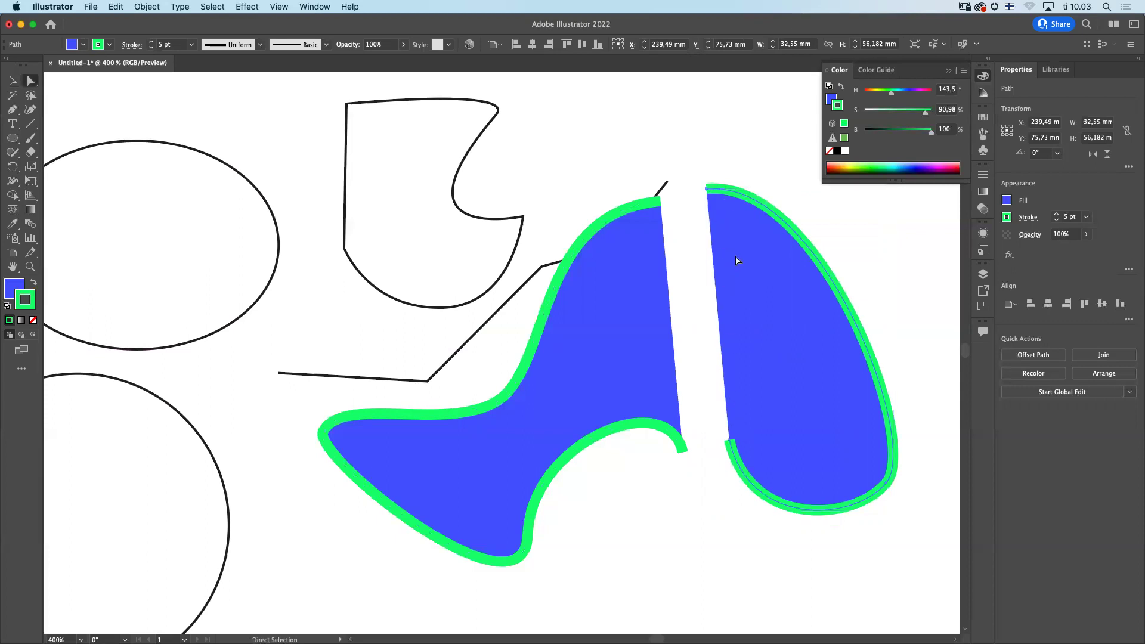
click(706, 192)
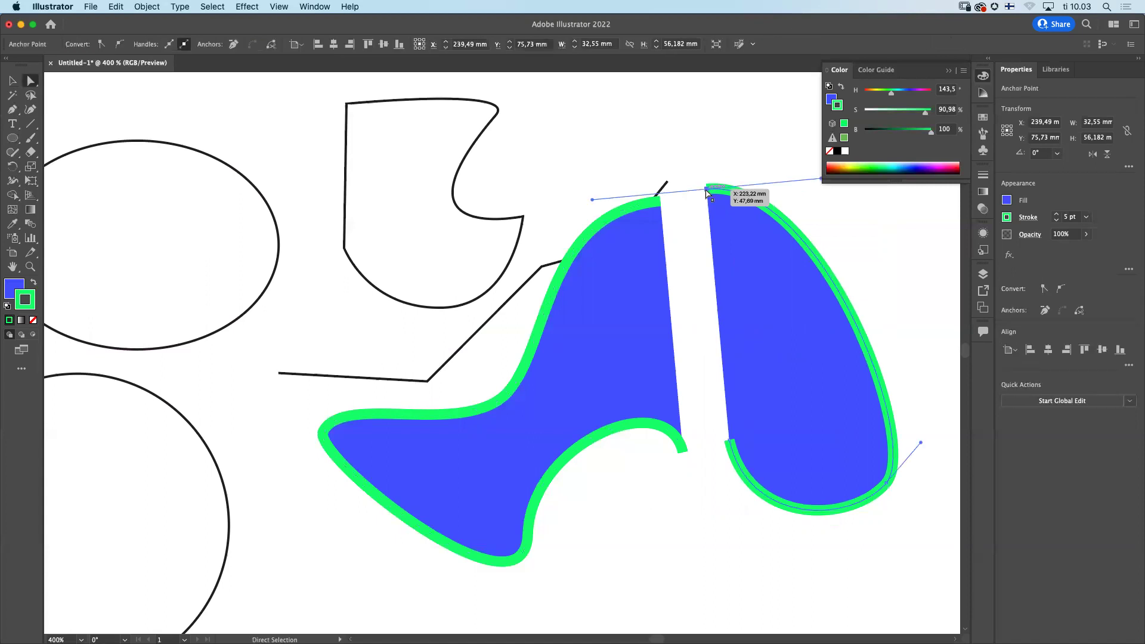
click(731, 444)
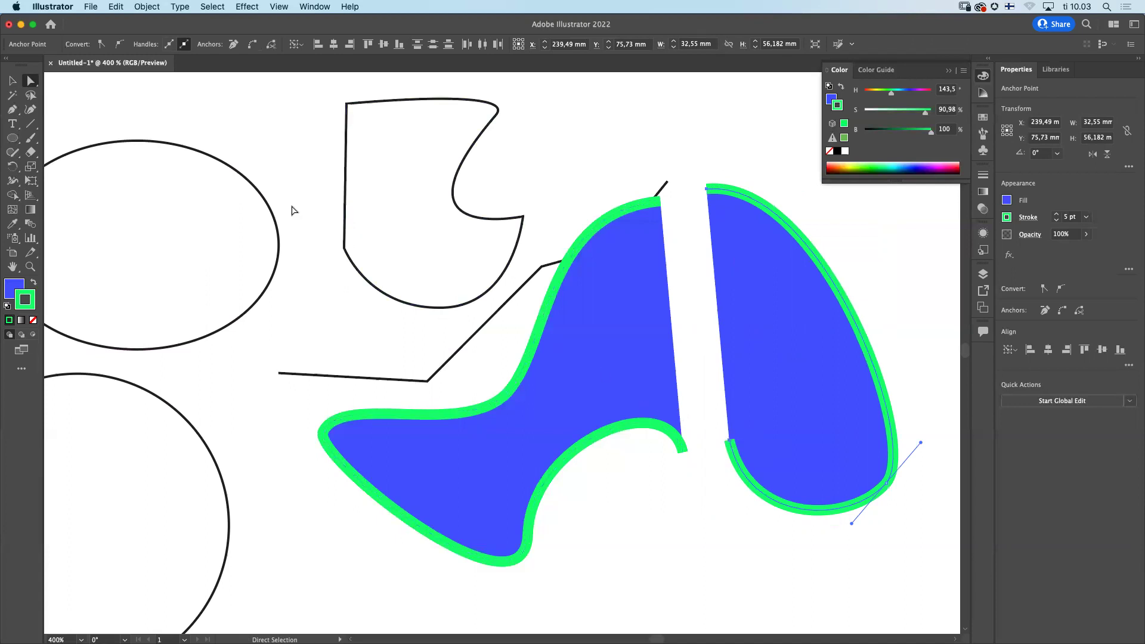
click(253, 46)
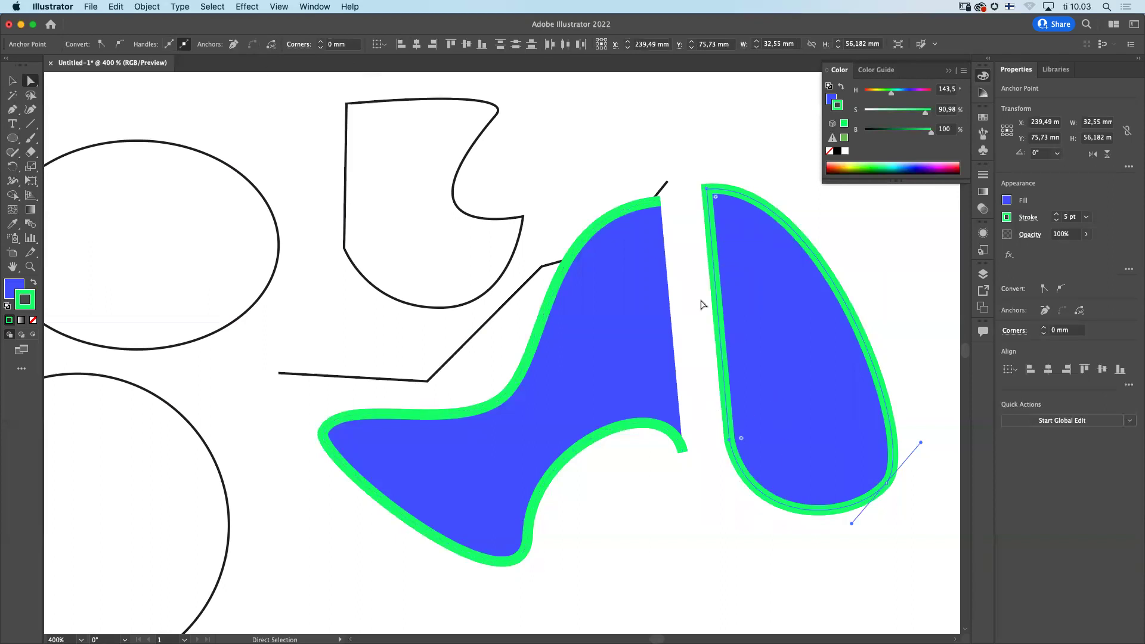
Step: Fill the white curved shape above the blue pieces with orange, about H 27.5°, S 100% and B 90.6%
click(447, 309)
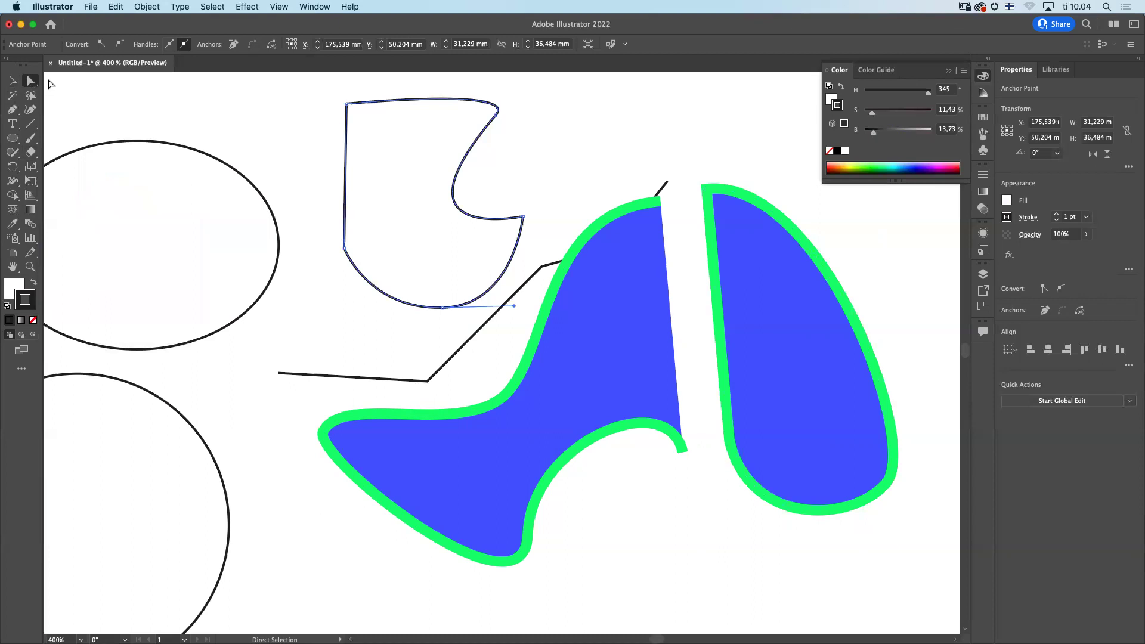
key(x)
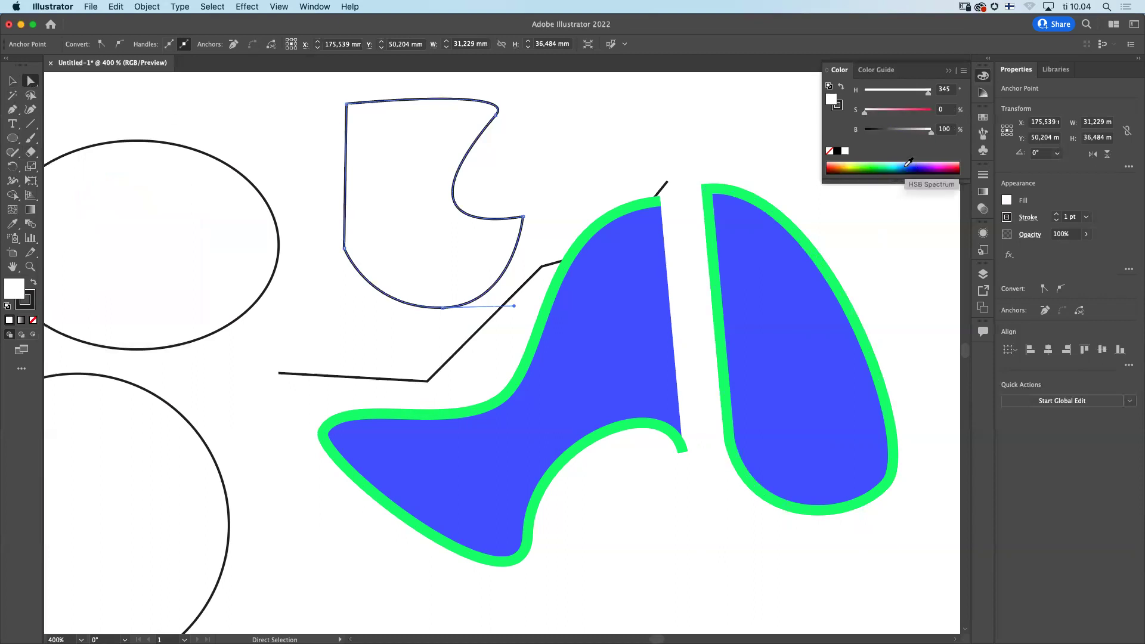
click(838, 166)
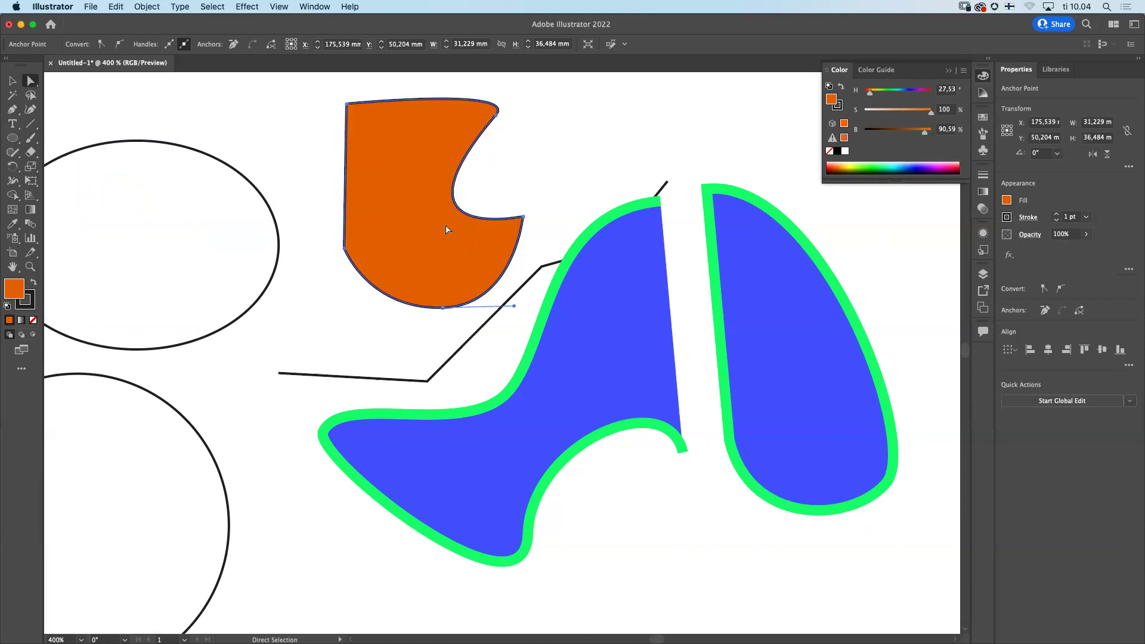
Step: Erase two curved horizontal bands through the orange shape with the Eraser tool, dividing it into three pieces
click(32, 154)
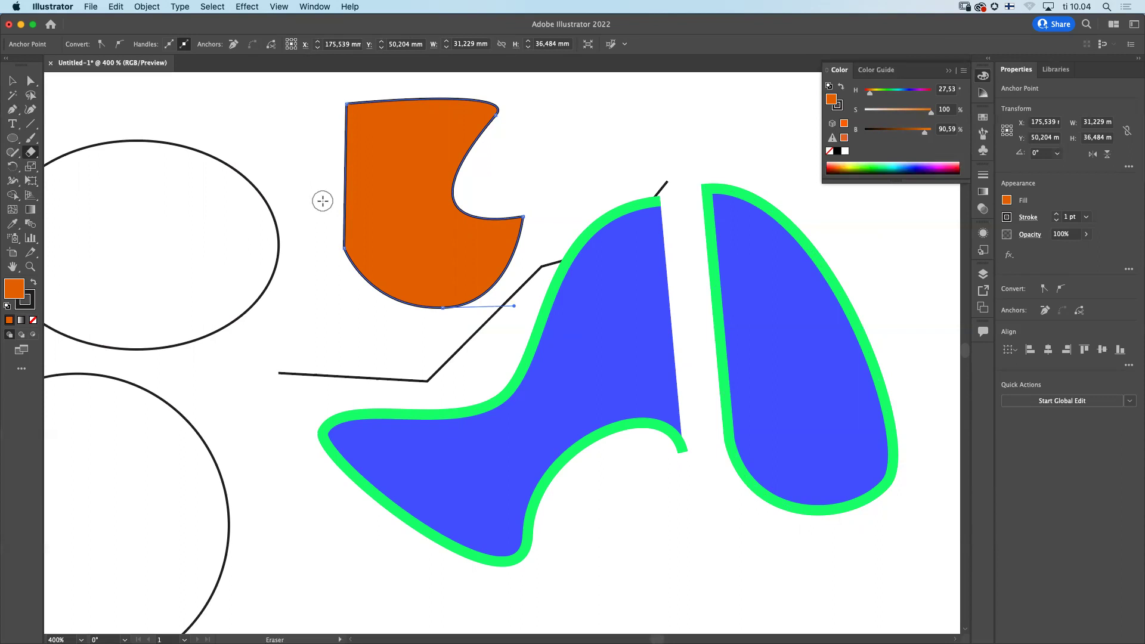
mouse_move(322, 201)
mouse_down()
mouse_move(404, 222)
mouse_move(511, 167)
mouse_up()
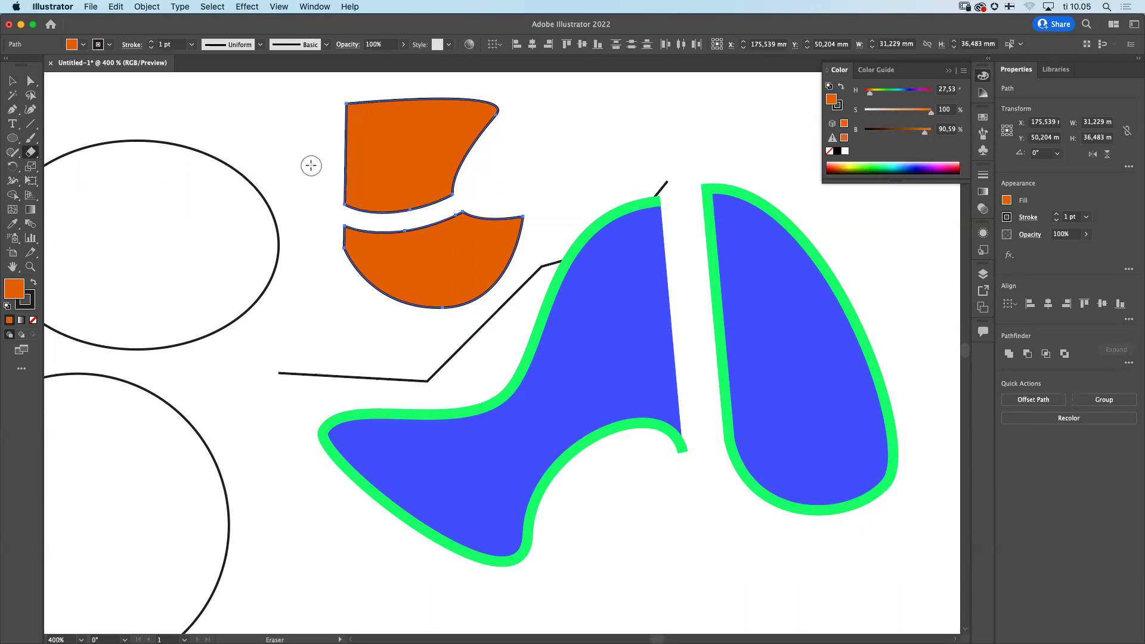
drag(316, 158, 512, 138)
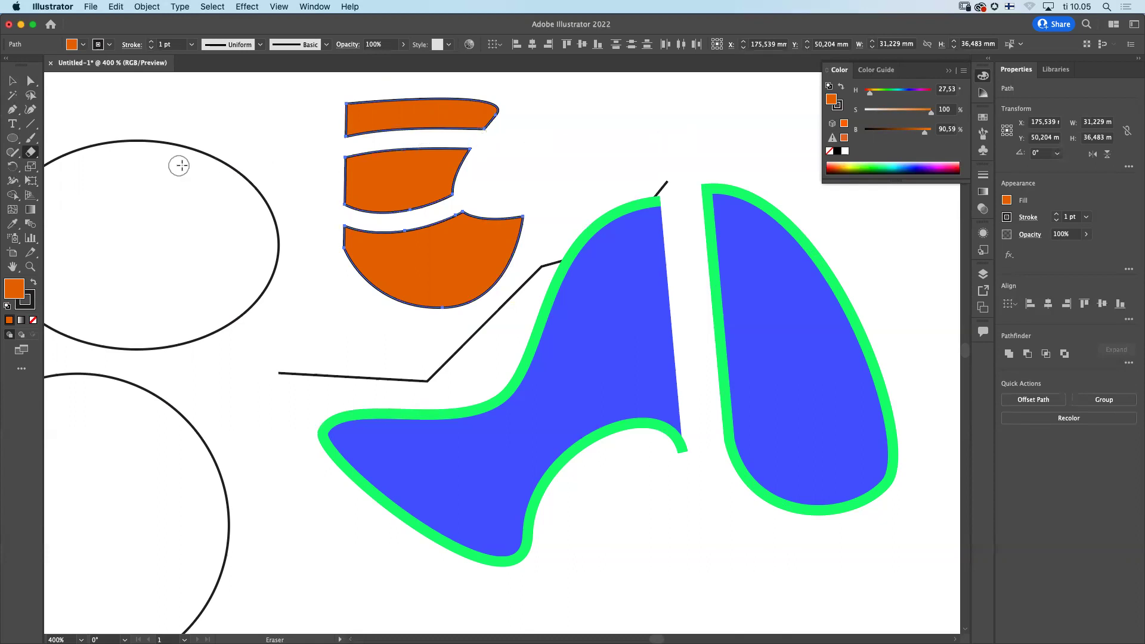
Step: Set the Eraser tool's size to 7 pt, controlled by Pressure, with a 7 pt variation
double_click(30, 155)
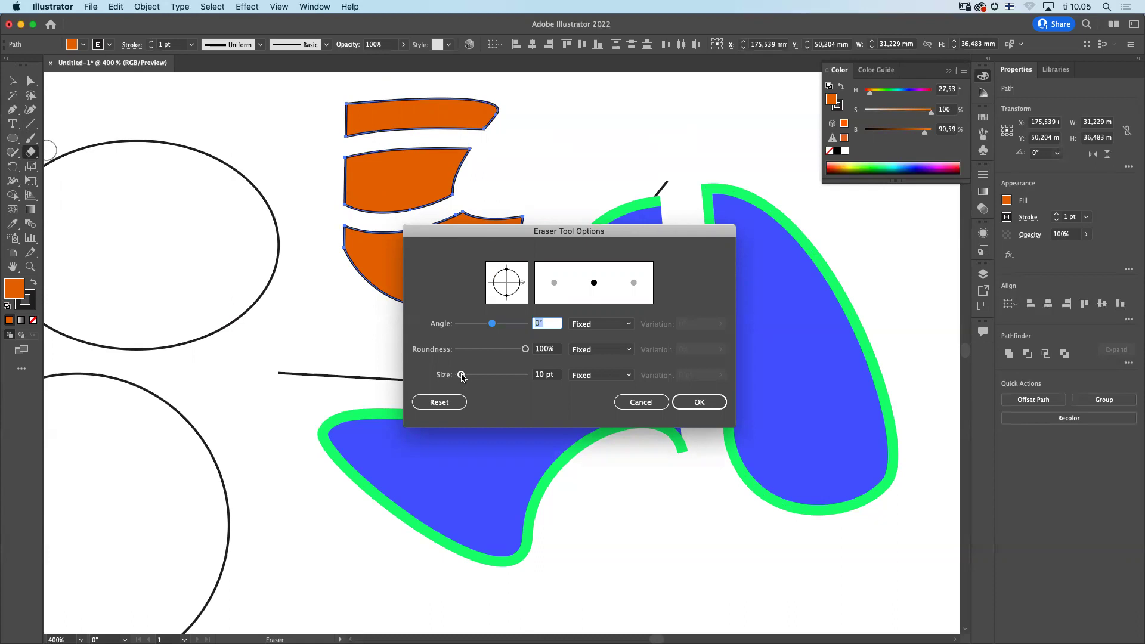
click(629, 377)
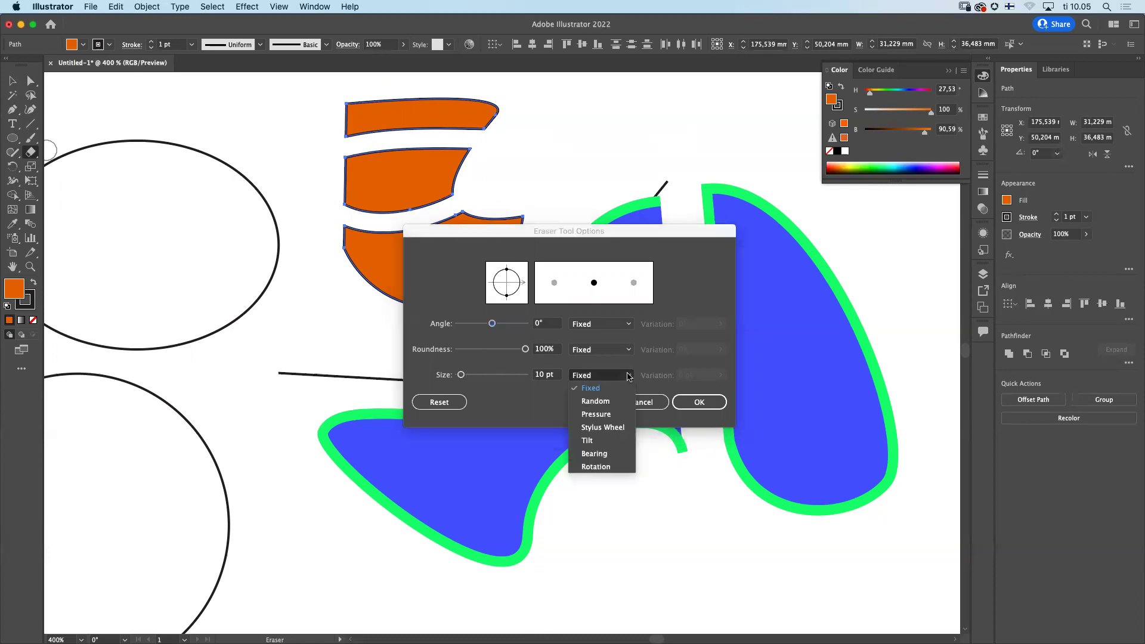
click(596, 416)
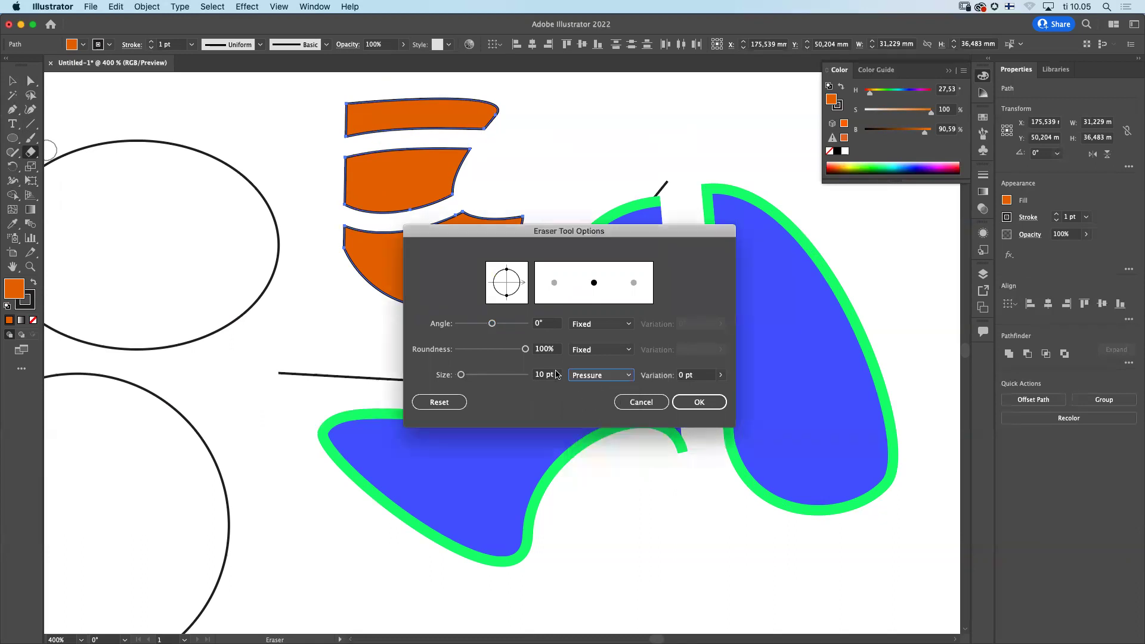
click(461, 375)
drag(460, 376, 460, 376)
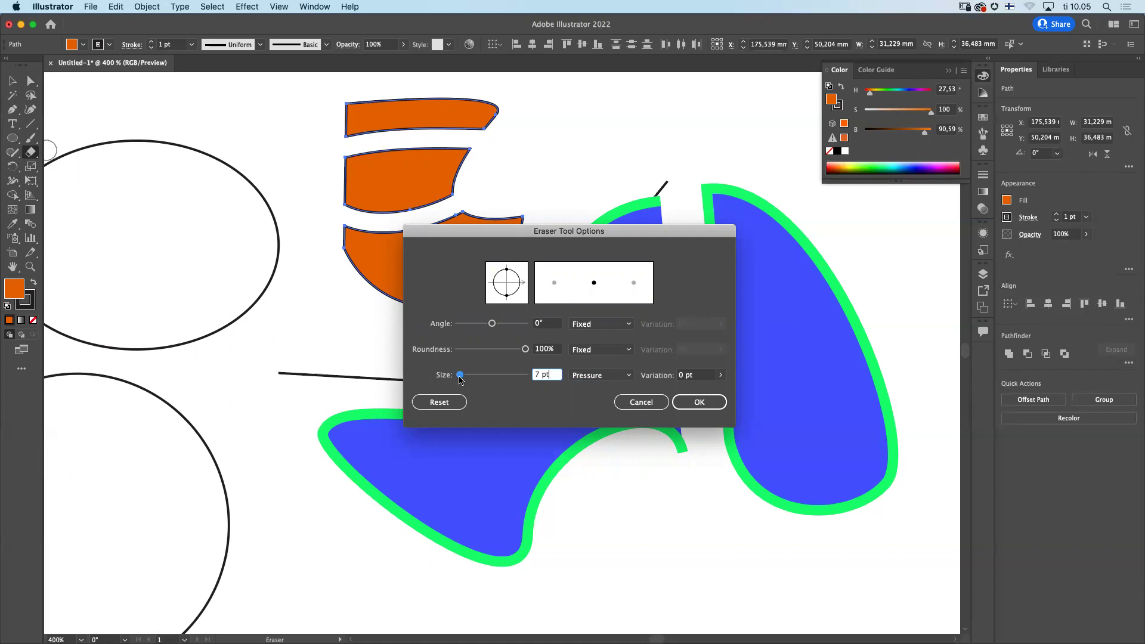
click(721, 374)
drag(676, 391, 725, 390)
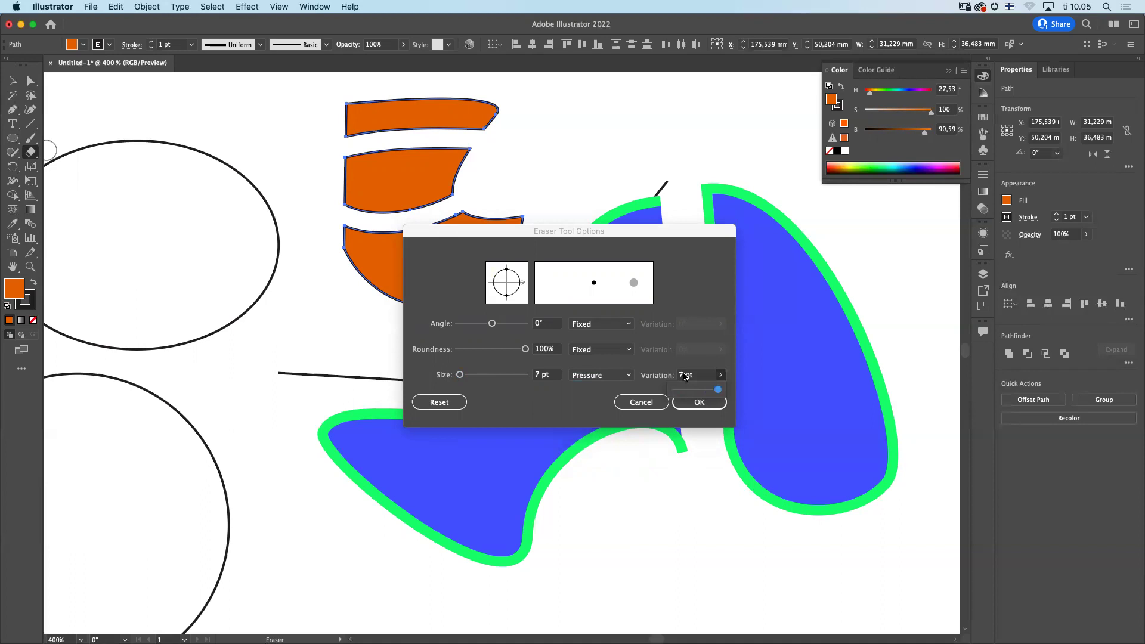
click(573, 413)
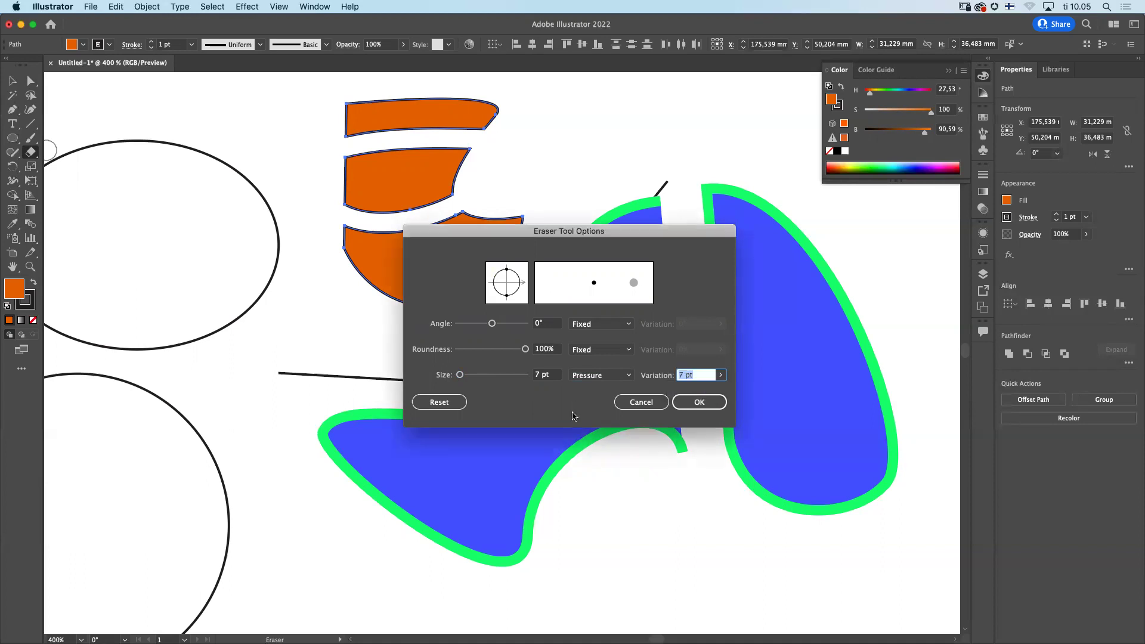
click(700, 404)
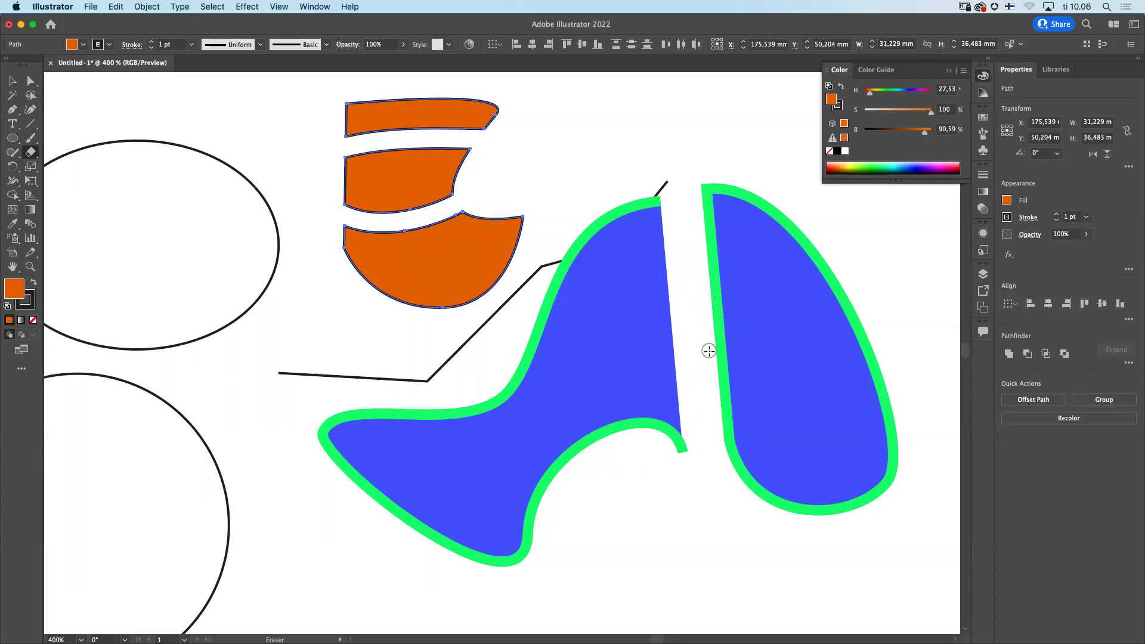
Step: Erase a wavy band across the middle of the right blue piece, and undo a second band erased below it
mouse_move(698, 322)
mouse_down()
mouse_move(791, 347)
mouse_move(839, 315)
mouse_move(870, 322)
mouse_up()
super+click(780, 386)
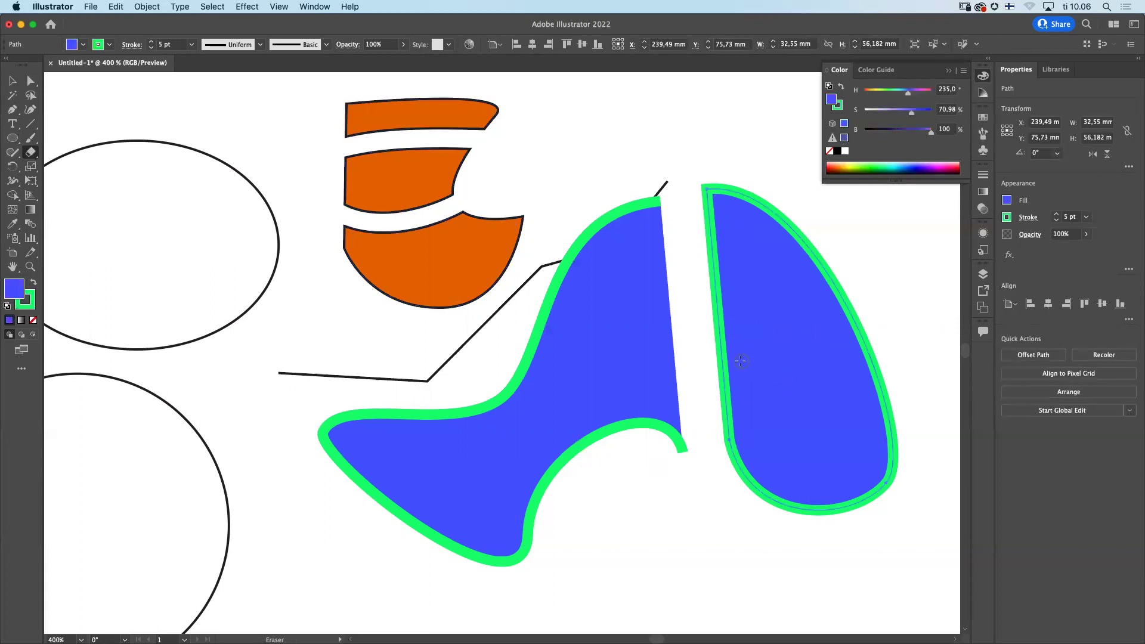
mouse_move(705, 341)
mouse_down()
mouse_move(751, 332)
mouse_move(808, 367)
mouse_move(864, 301)
mouse_up()
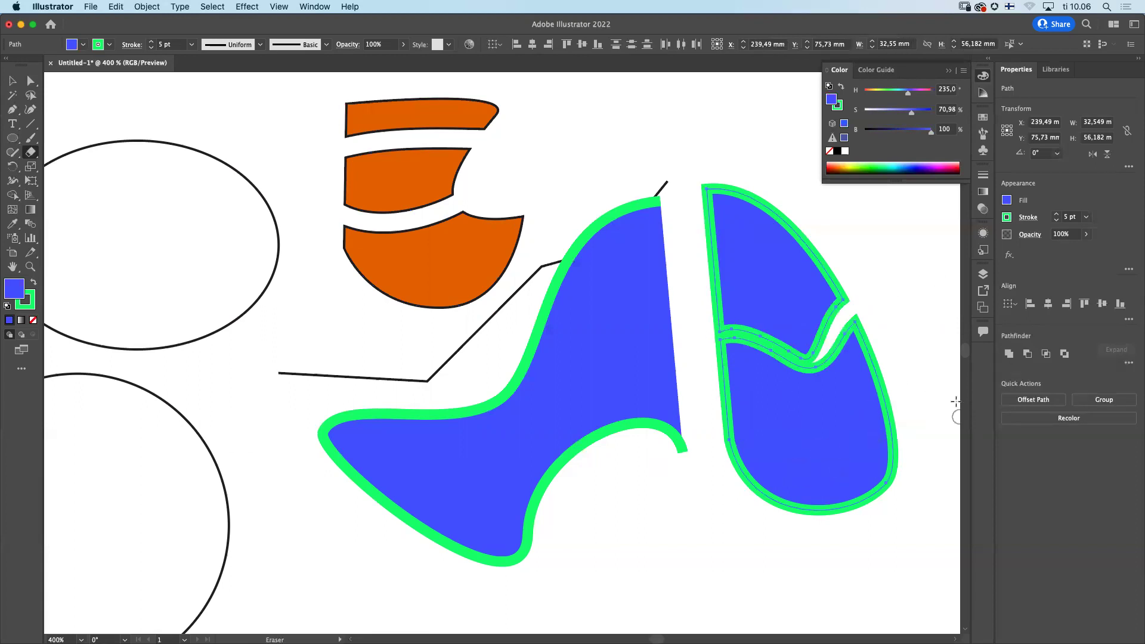
mouse_move(907, 429)
mouse_down()
mouse_move(872, 478)
mouse_move(837, 476)
mouse_move(808, 427)
mouse_move(708, 399)
mouse_up()
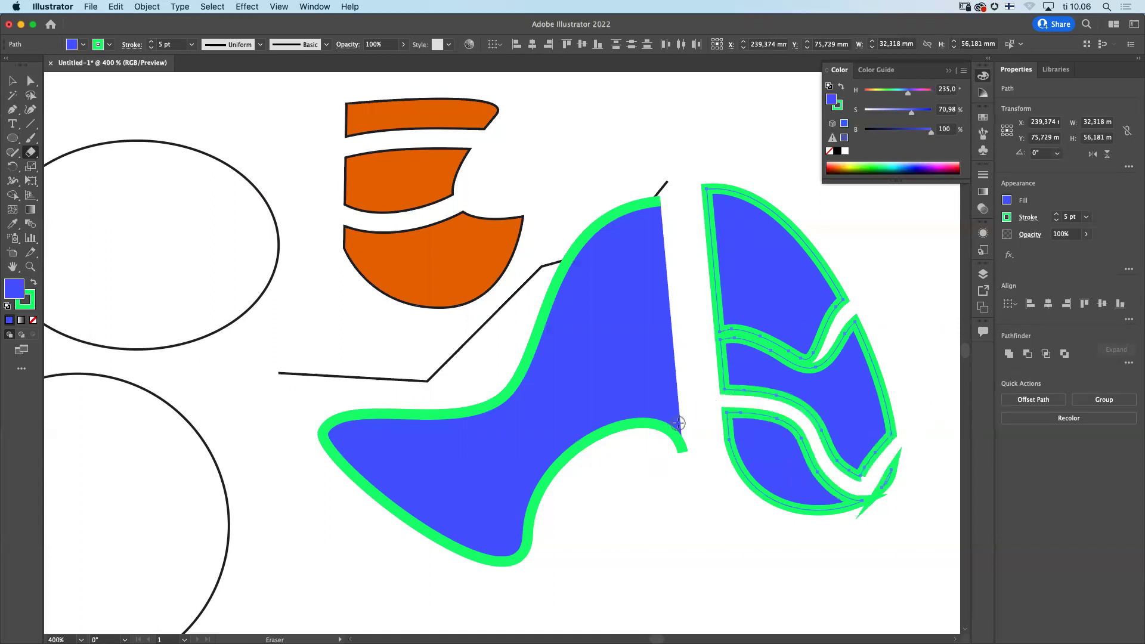
key(super+z)
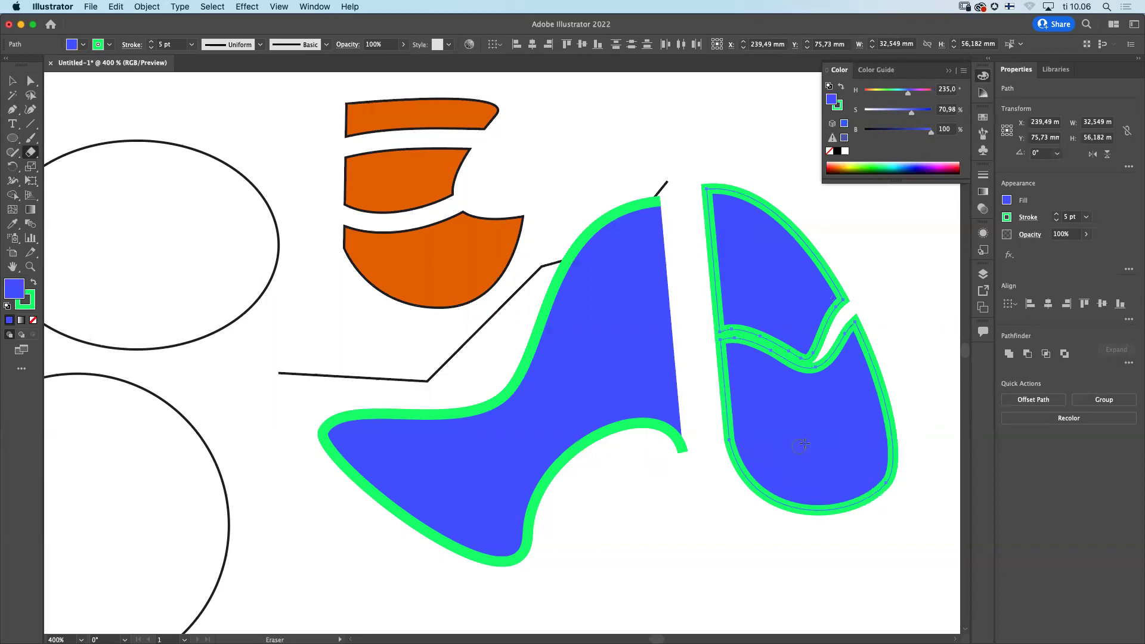
Step: Cut the bottom orange piece's path with the Scissors tool at its upper-right corner anchor and its lower-left anchor
click(33, 154)
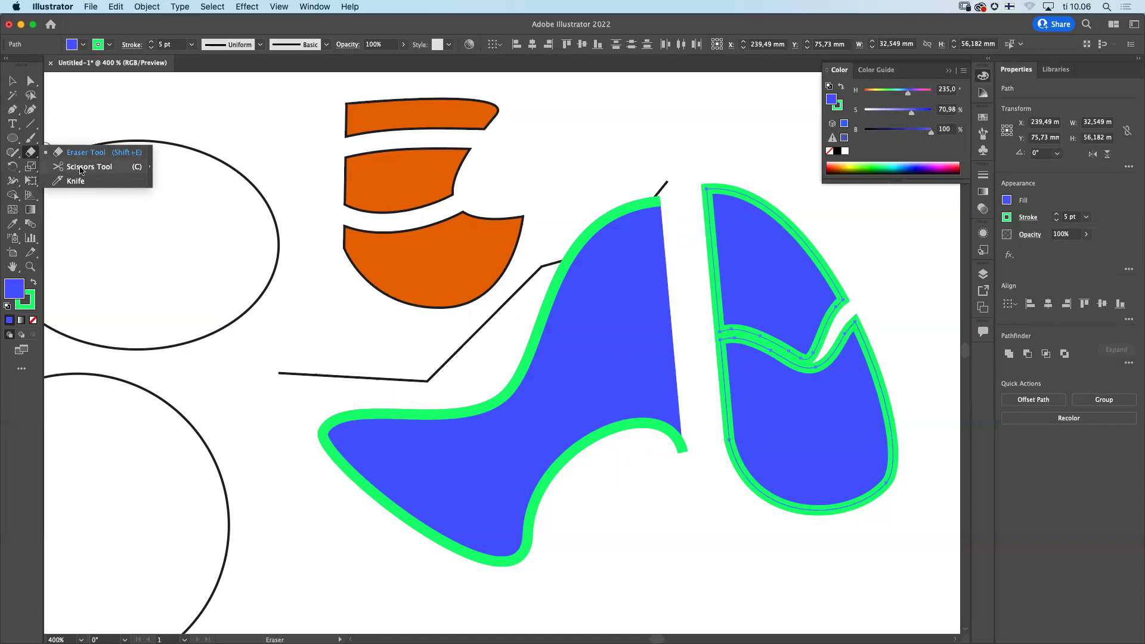
click(80, 168)
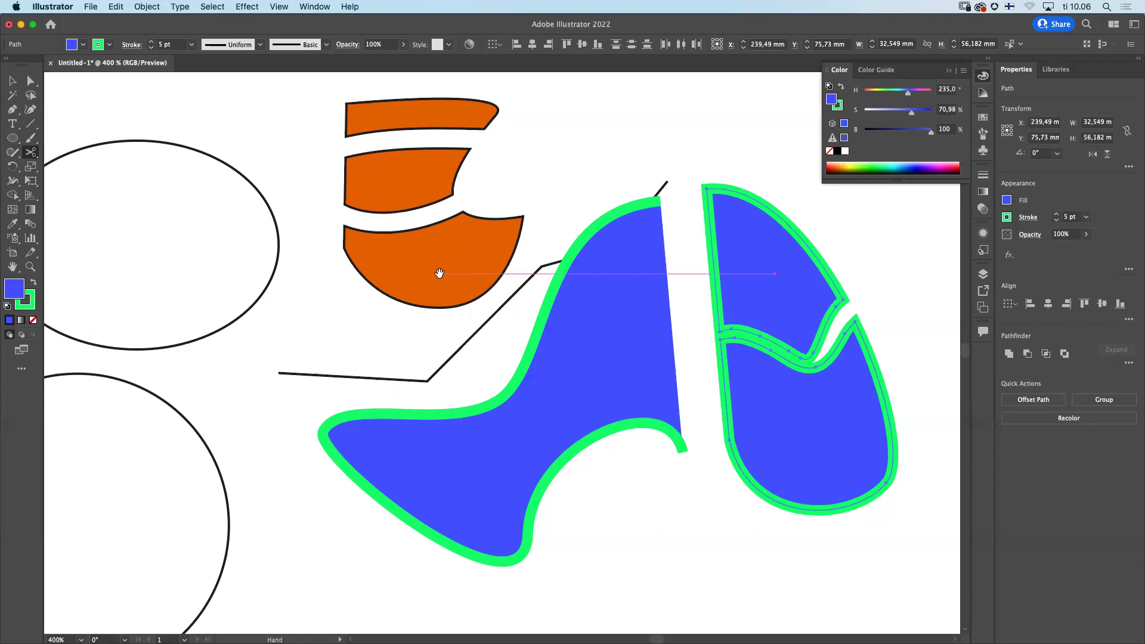
super+click(438, 276)
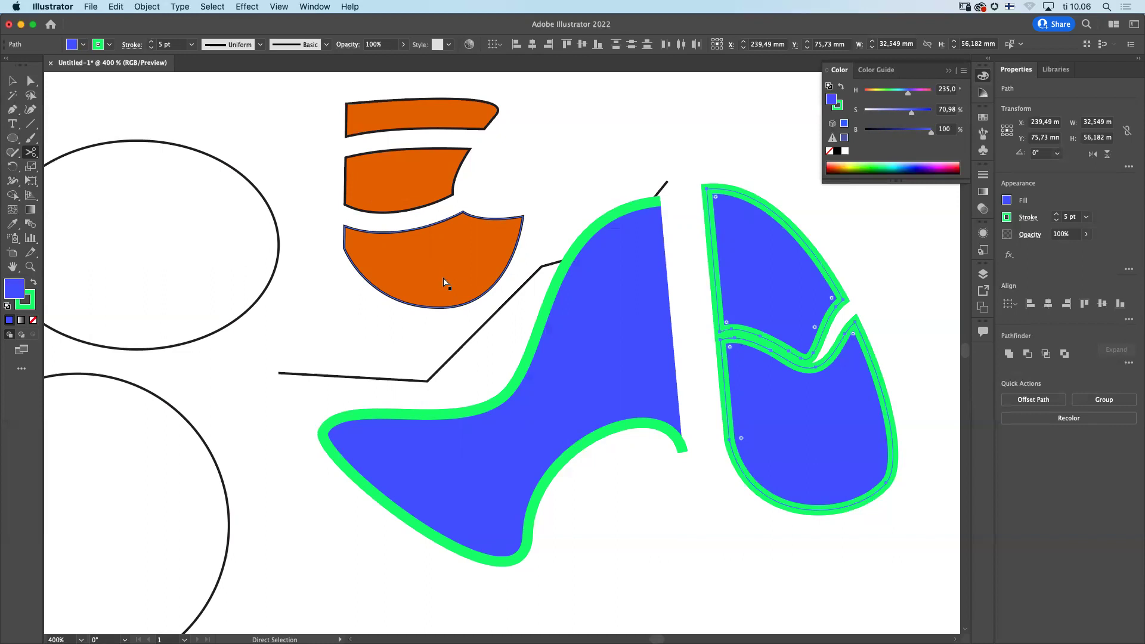
click(437, 274)
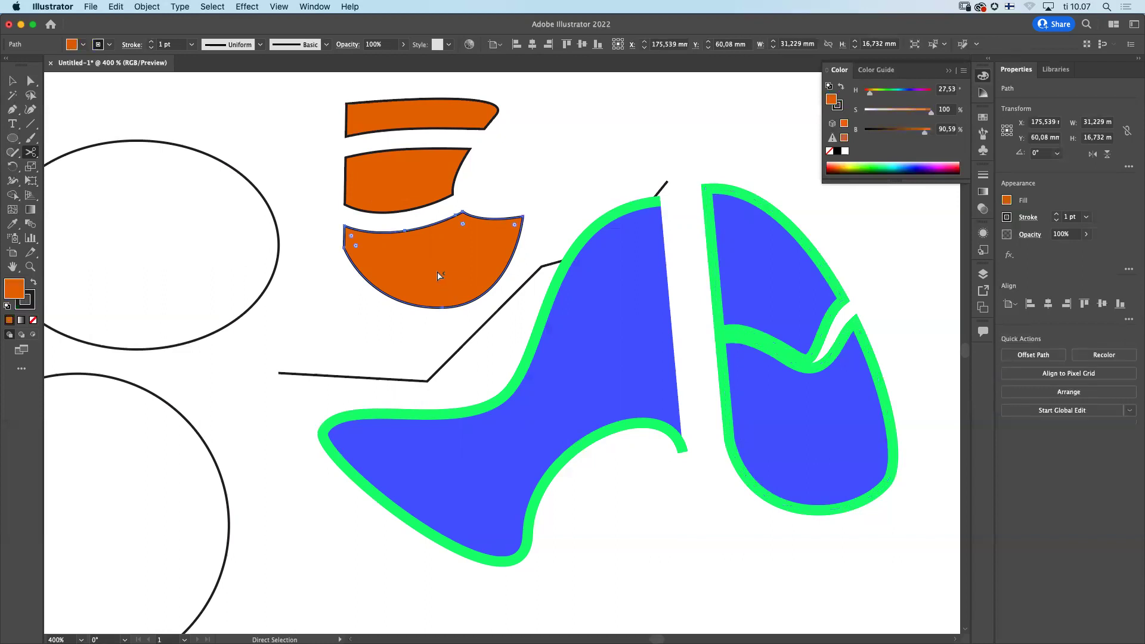
key(c)
key(super)
click(427, 219)
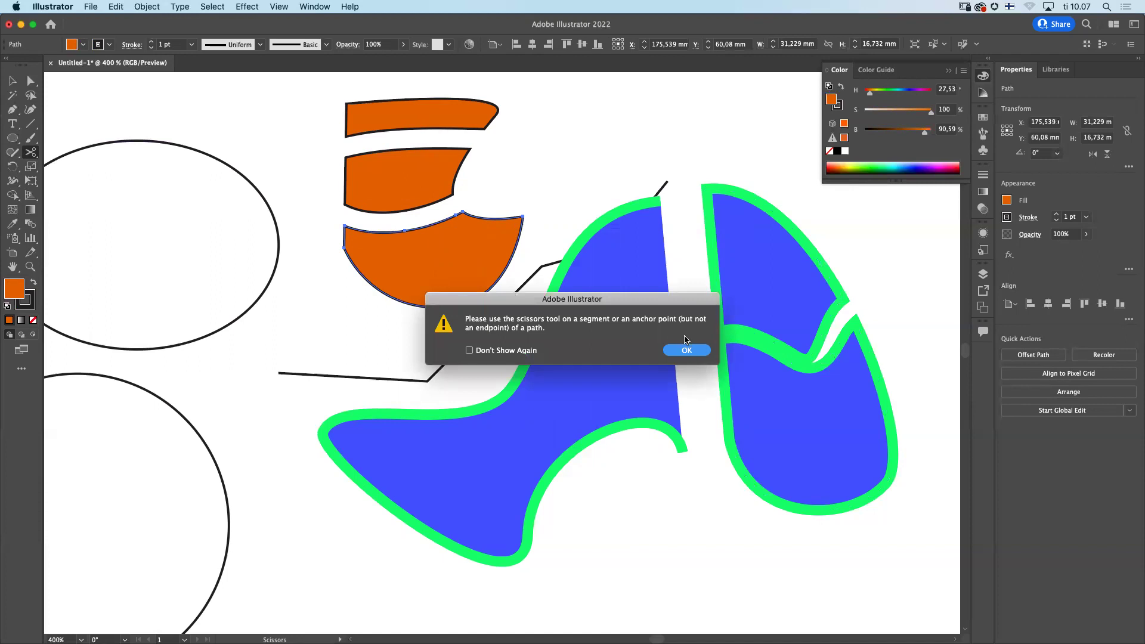
click(687, 351)
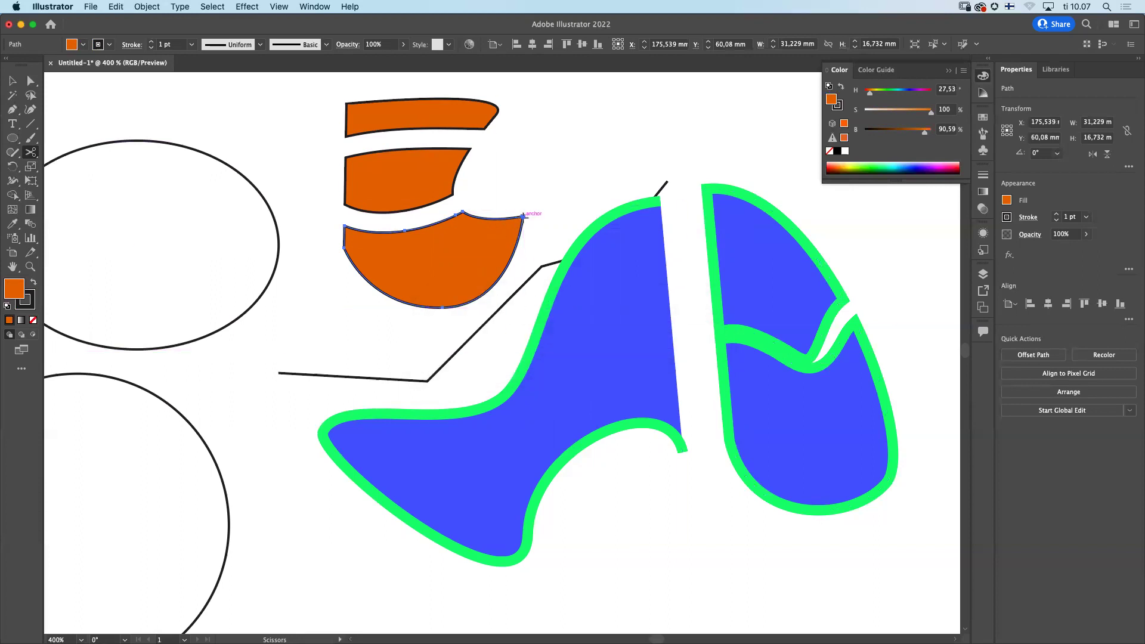
click(524, 216)
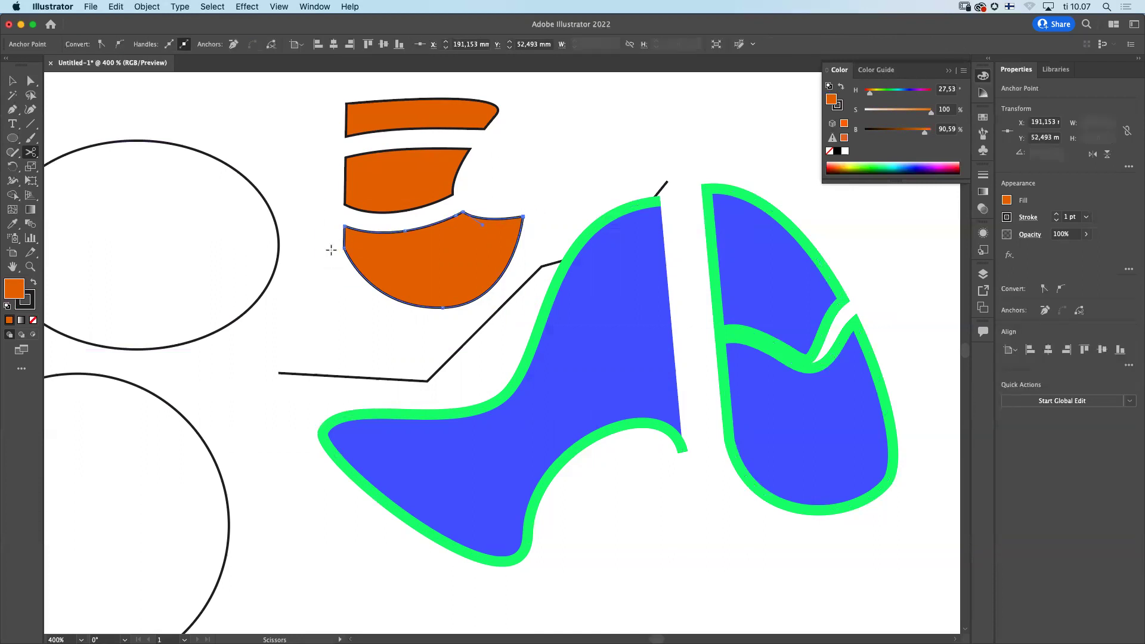
click(343, 249)
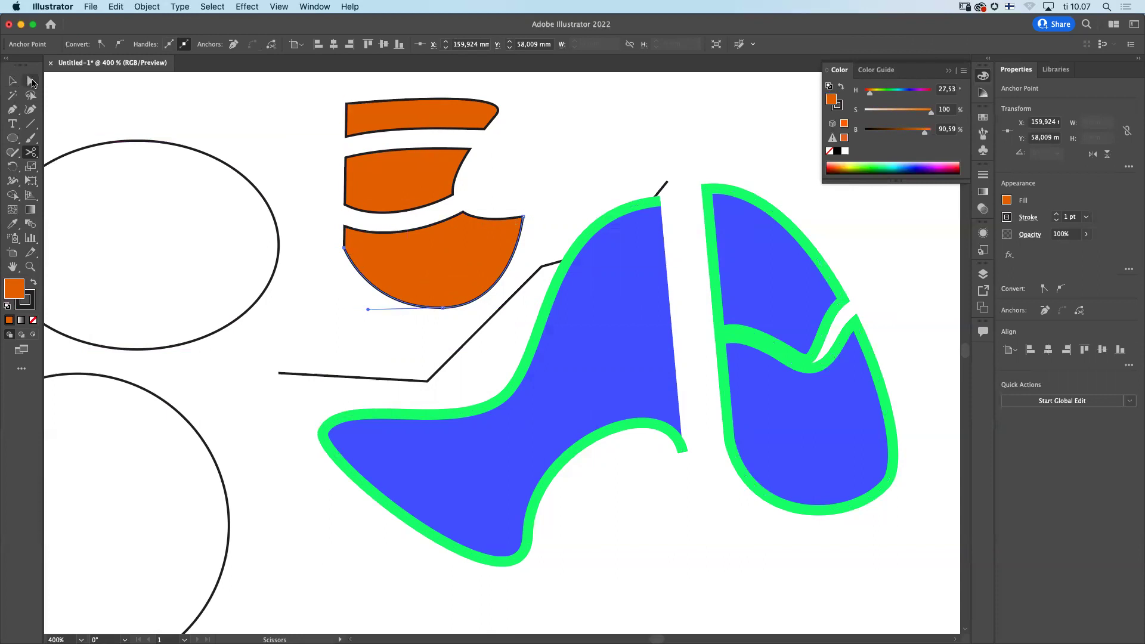
Step: Move the cut-off lower half of the bottom orange piece slightly down, to about Y 61.9 mm
click(13, 80)
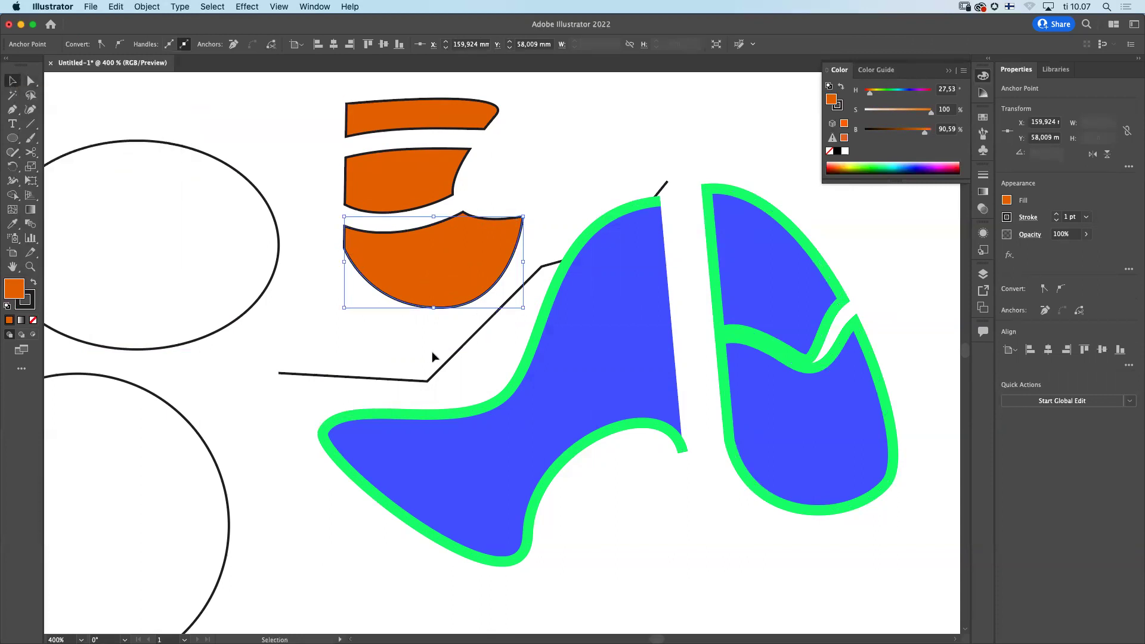
click(427, 317)
drag(425, 266, 447, 290)
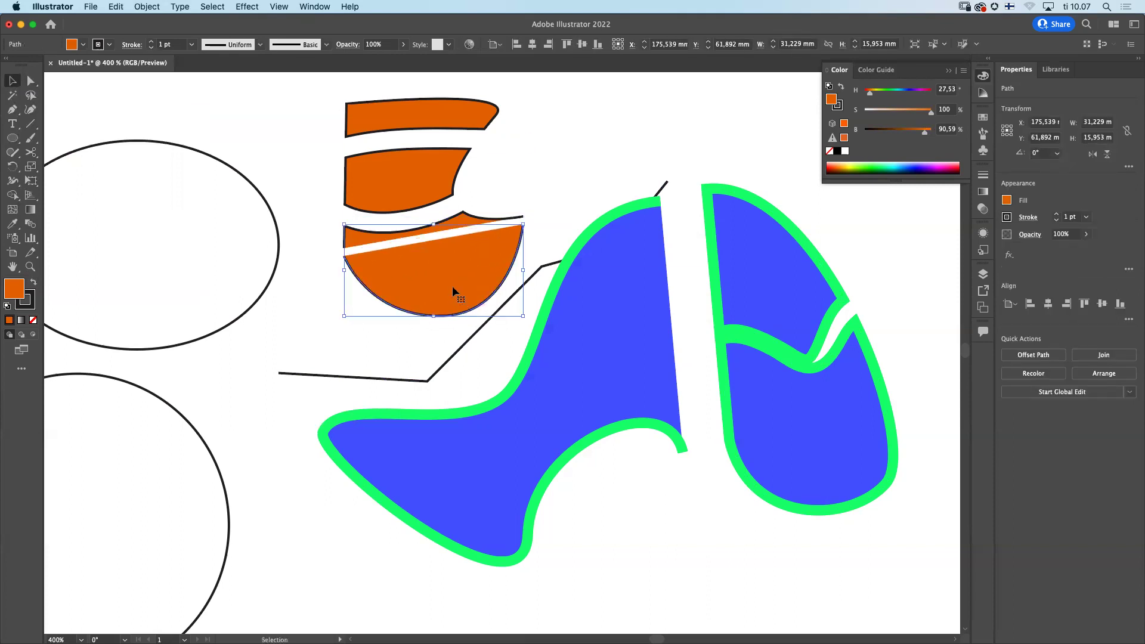
Step: Undo the move and both path cuts on the bottom orange piece
key(Up)
key(Up)
key(Up)
key(Up)
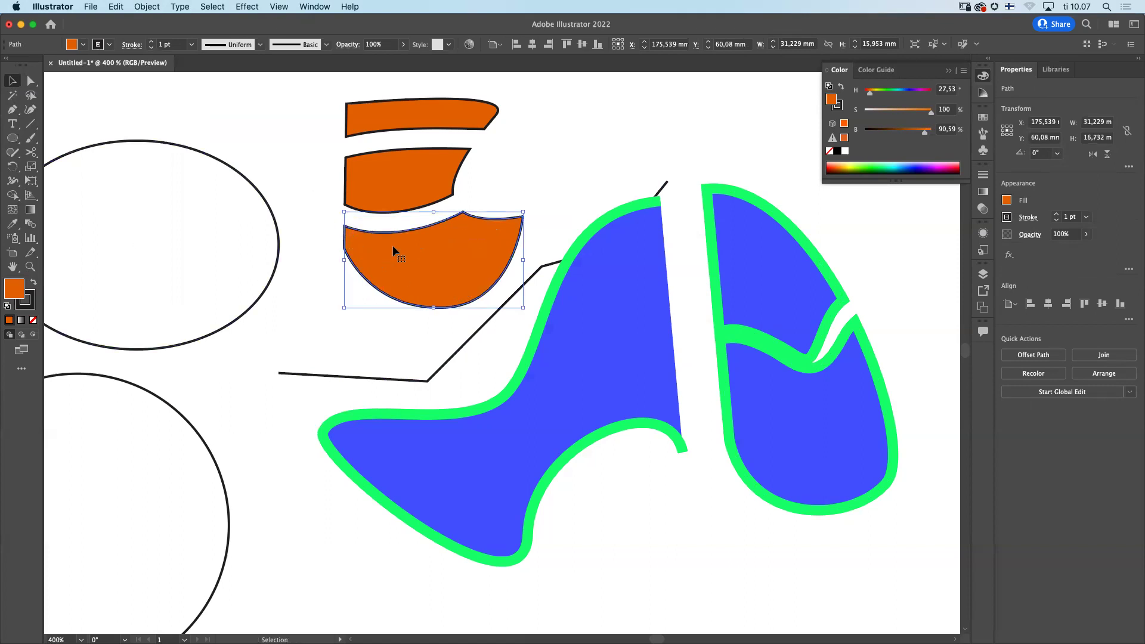
Step: Move the top orange strip to about X 168.6 mm, Y 36.9 mm and the bottom orange piece to about X 218.6 mm, Y 72.9 mm
drag(451, 273, 488, 232)
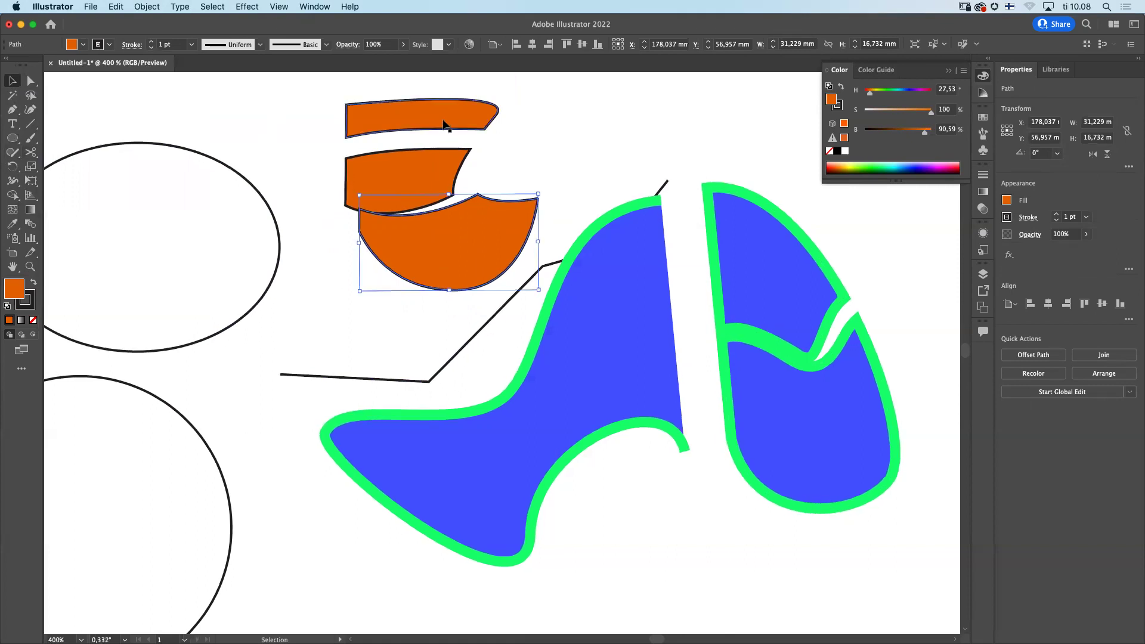
drag(438, 137, 398, 138)
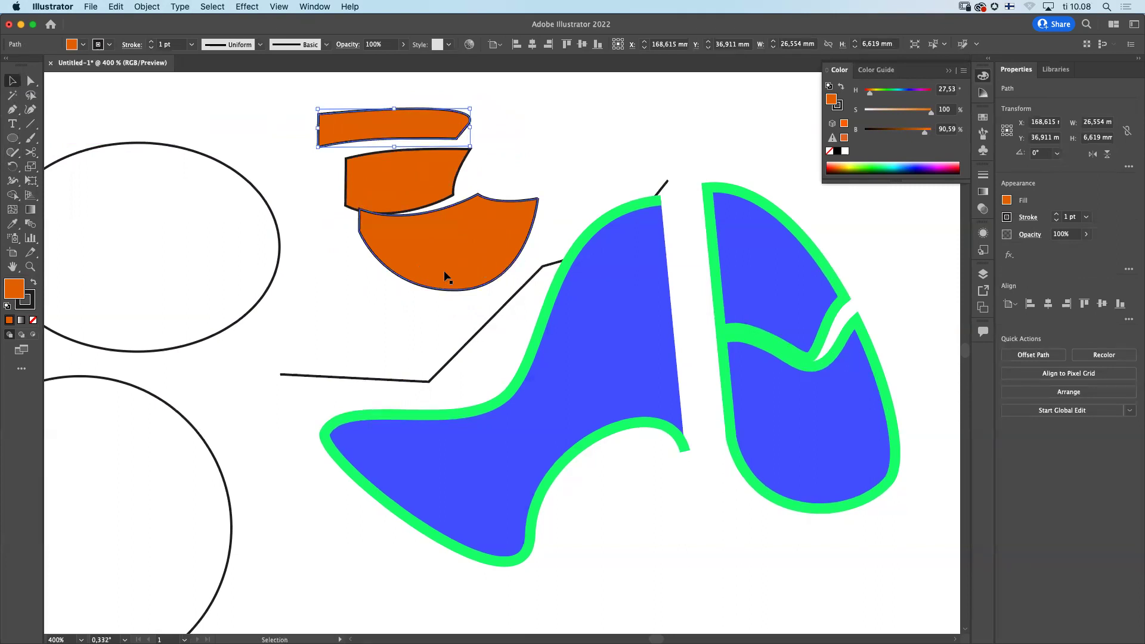
drag(440, 271, 680, 344)
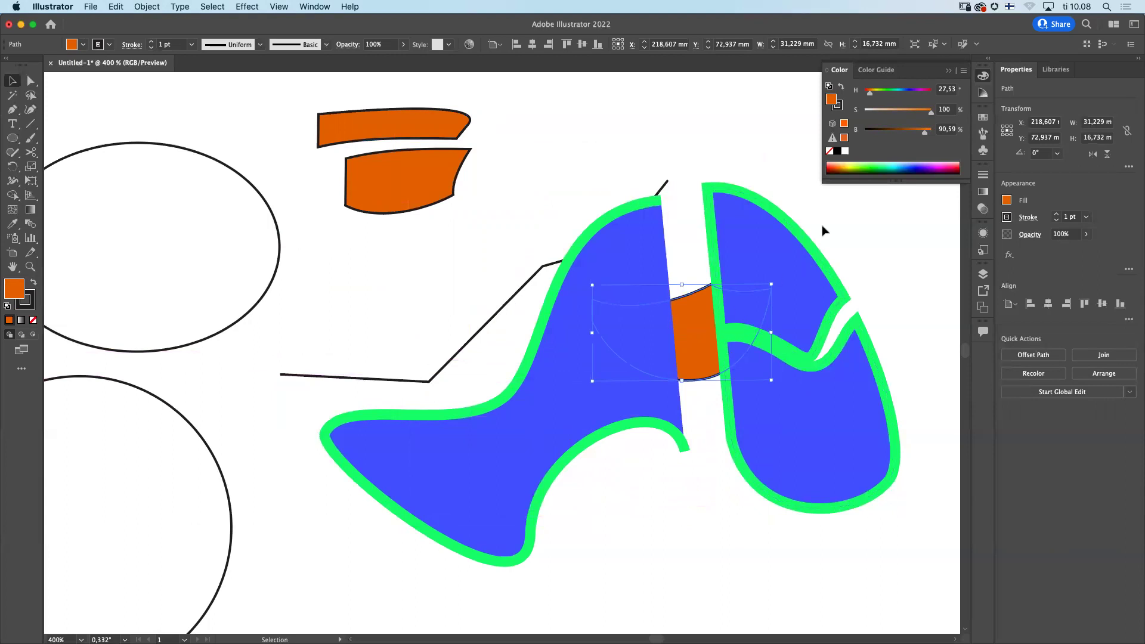
Step: Give the selected bottom orange piece a pale yellow-green fill (H 72.93°, S 45.49%, B 100%) and remove its stroke
click(838, 165)
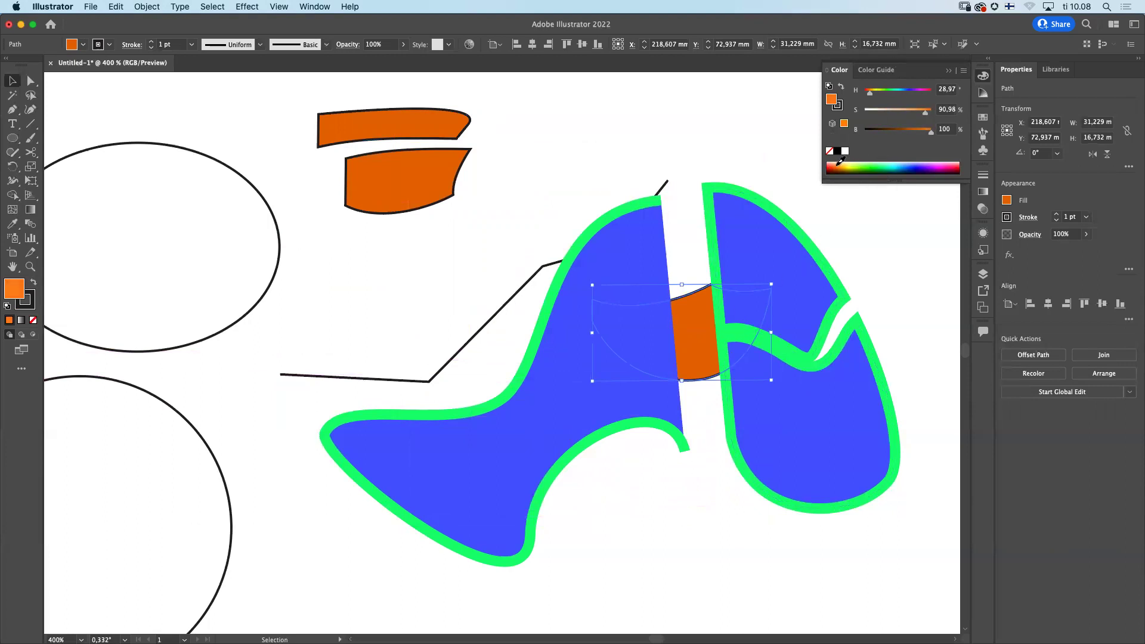
click(853, 163)
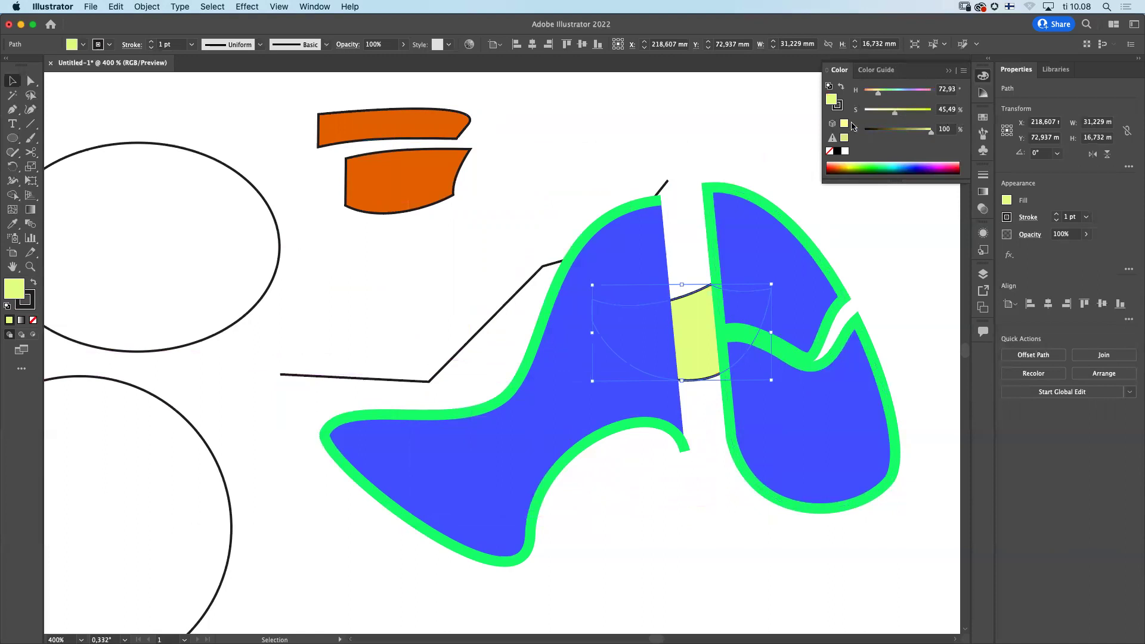
key(x)
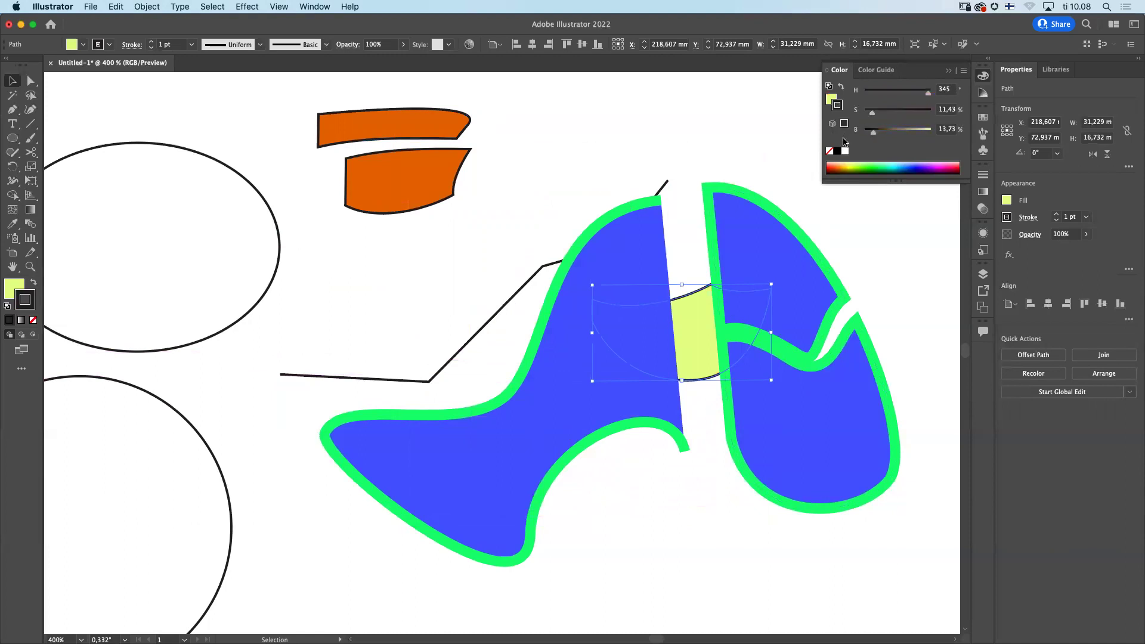
click(830, 153)
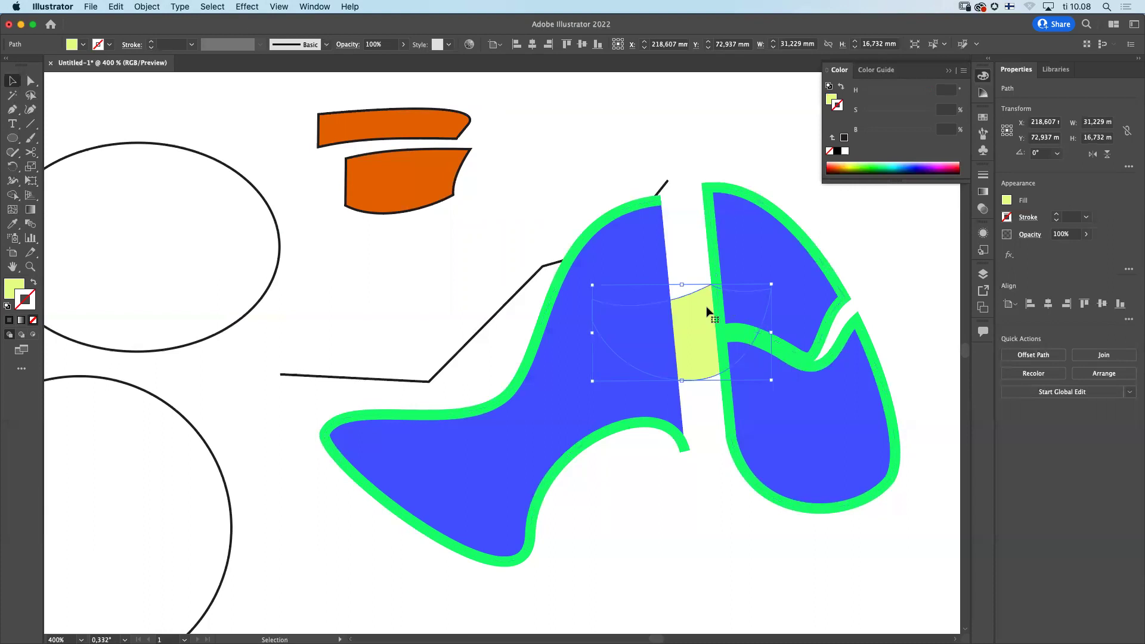
Step: Bring the yellow-green piece to the front of the stacking order
right_click(691, 316)
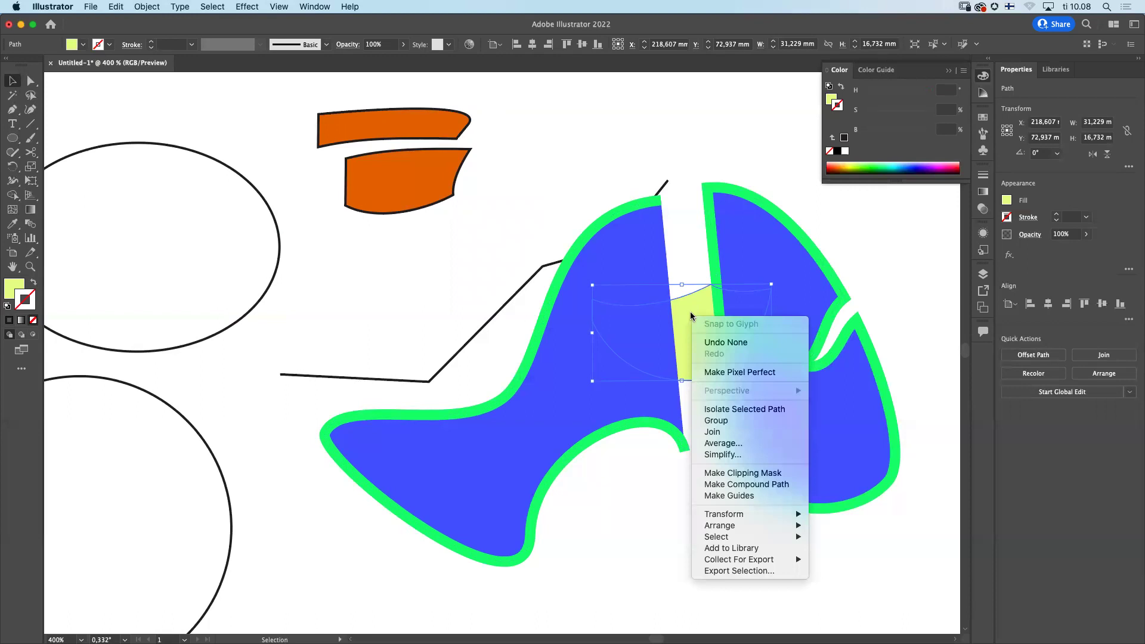
mouse_move(763, 529)
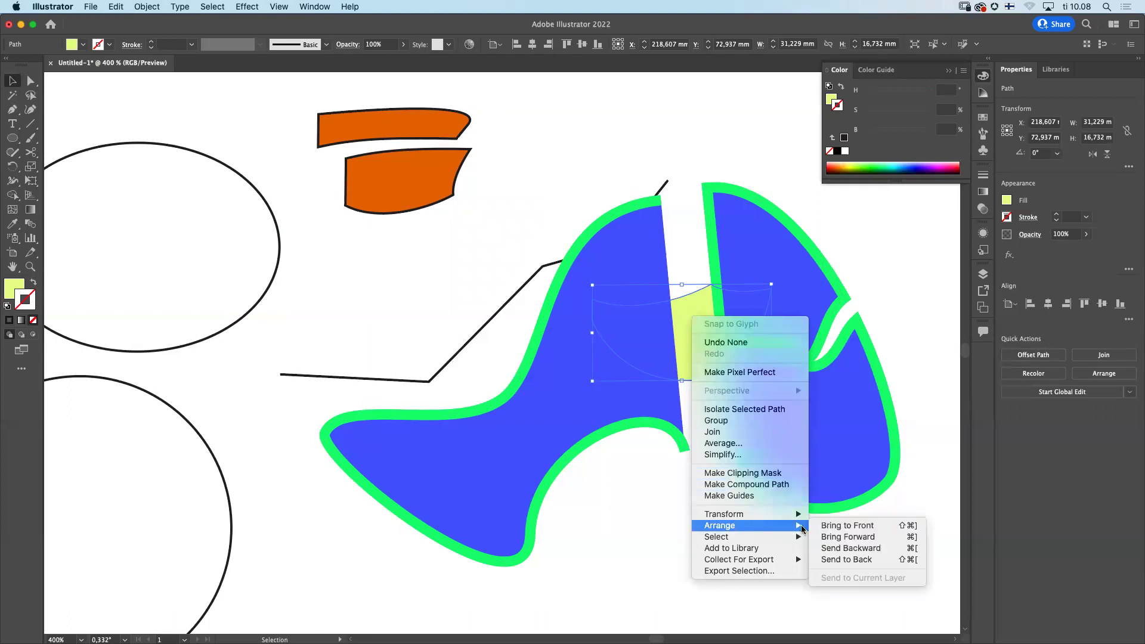
click(838, 525)
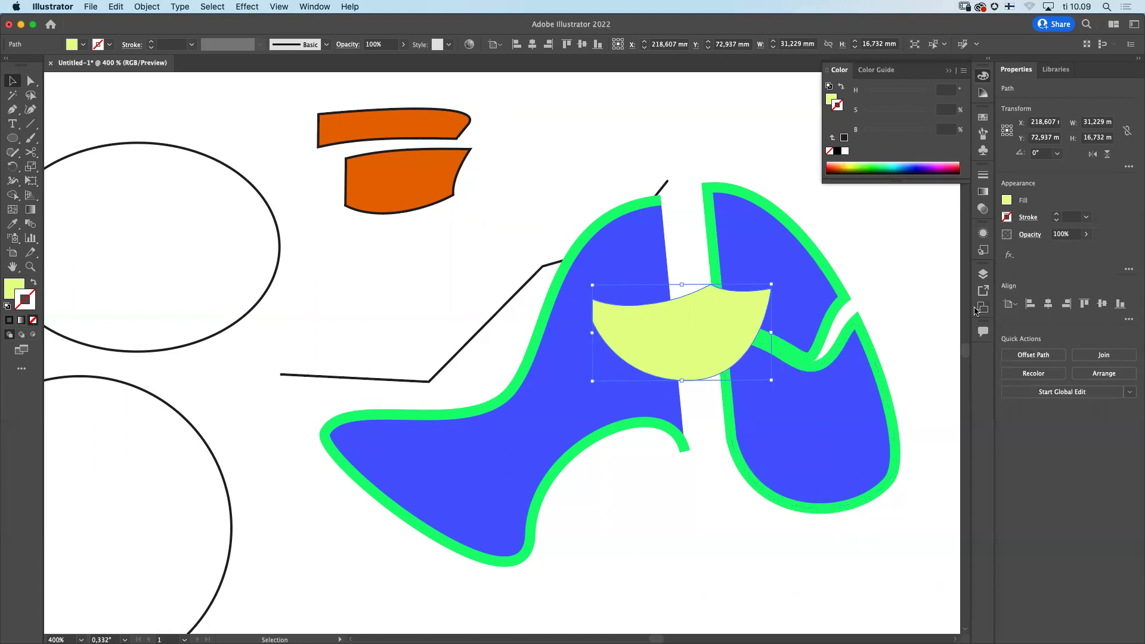
Step: Expand Layer 1 in an enlarged layer list and restack the yellow-green path below the two right-hand blue paths
click(984, 275)
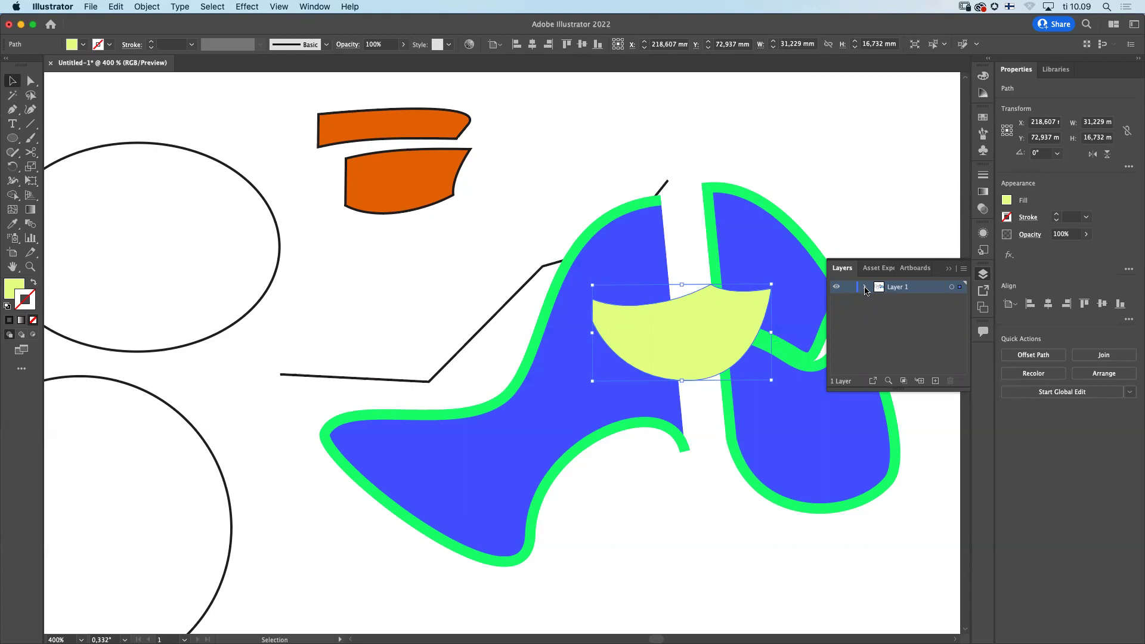
click(866, 289)
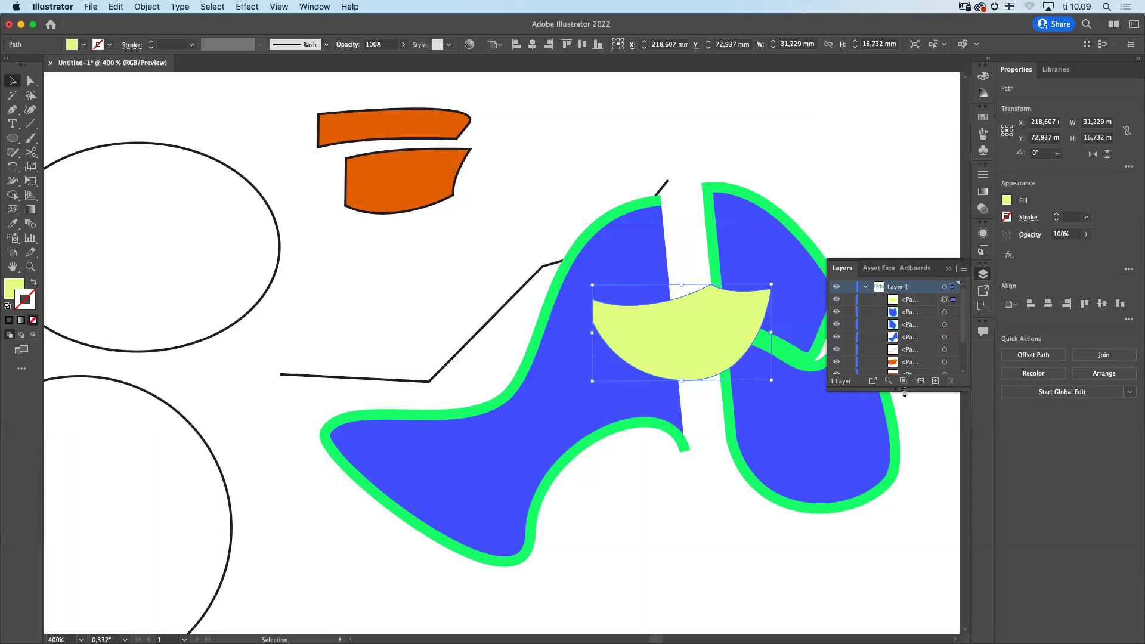
drag(905, 391, 917, 514)
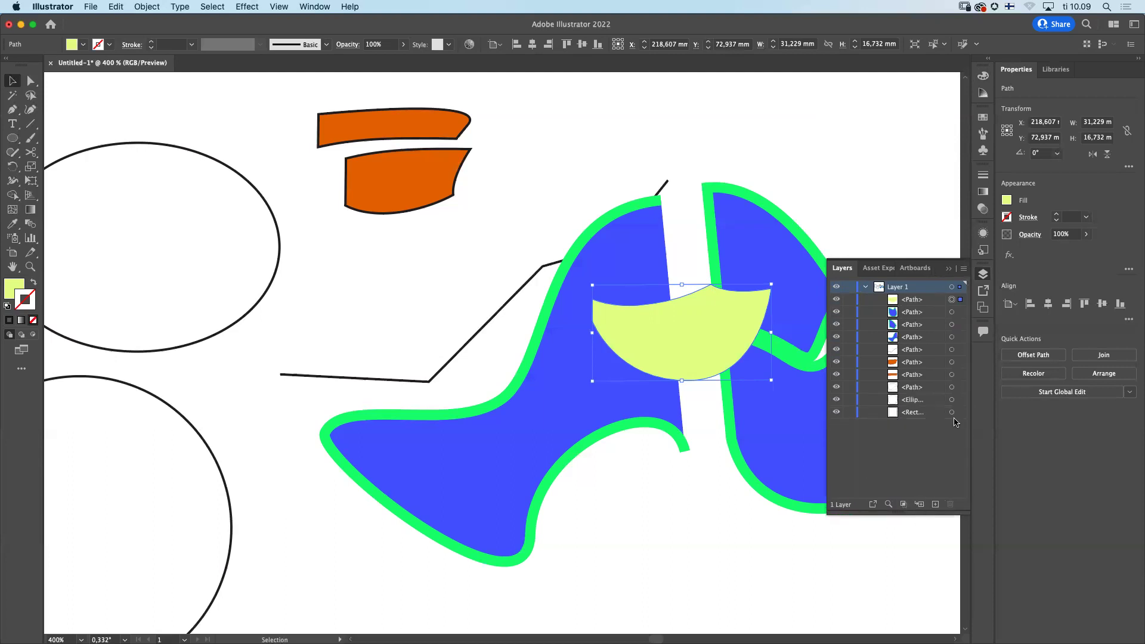
click(913, 302)
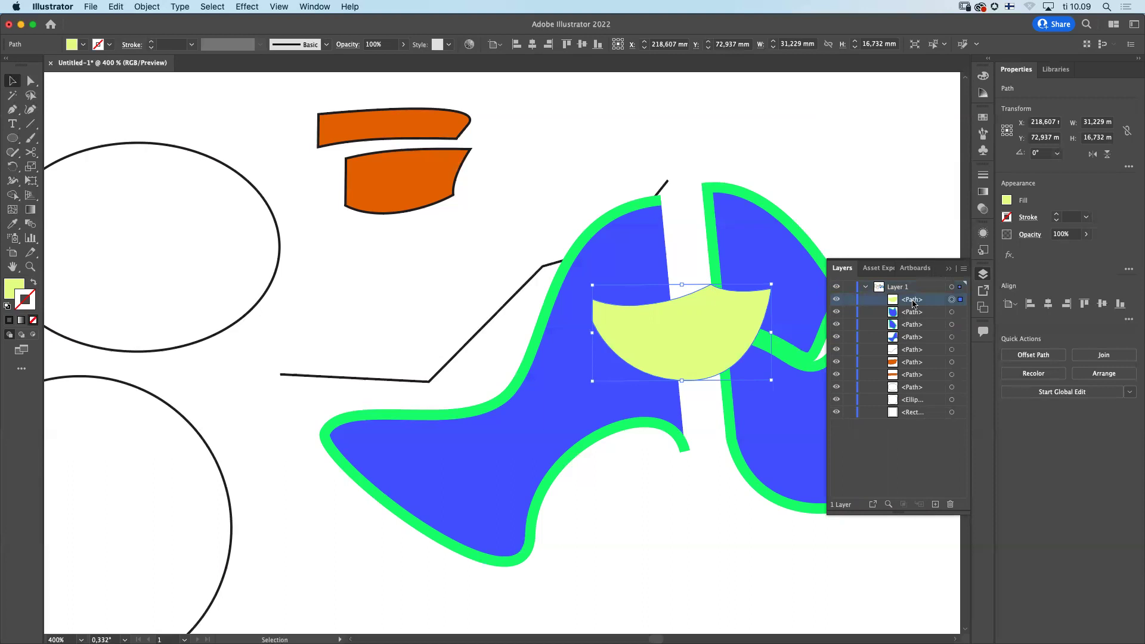
drag(913, 302, 914, 314)
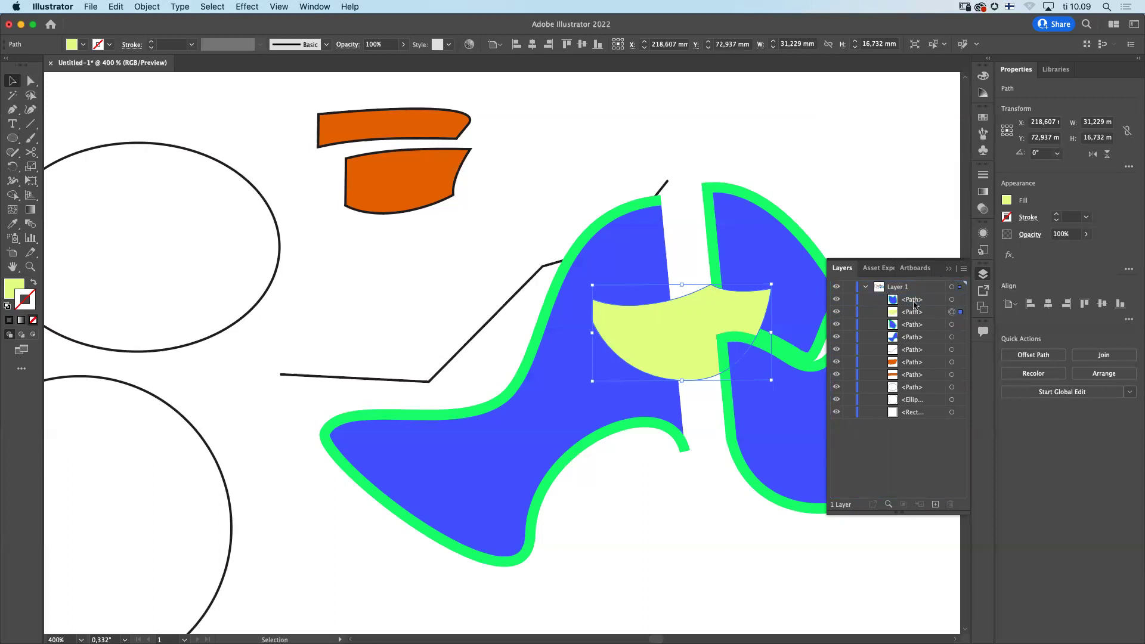
drag(917, 314, 920, 335)
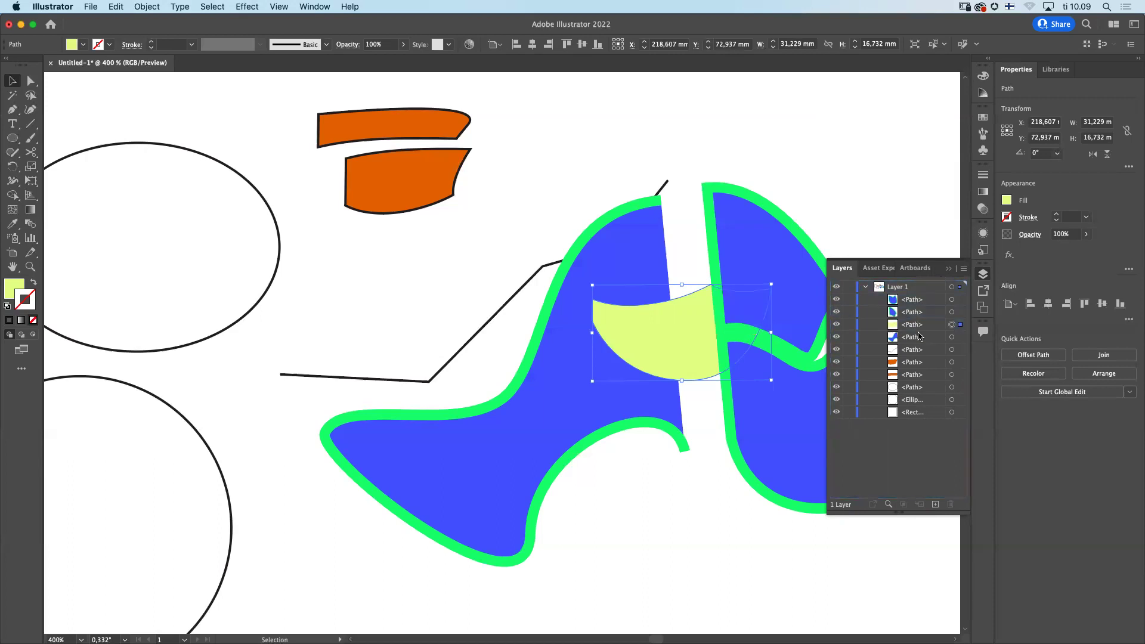
Step: Move the large blue piece to about X 191.5 mm, Y 82.9 mm and the lower-right blue piece to about X 220.5 mm, Y 95.8 mm
drag(545, 420, 567, 427)
drag(568, 428, 568, 427)
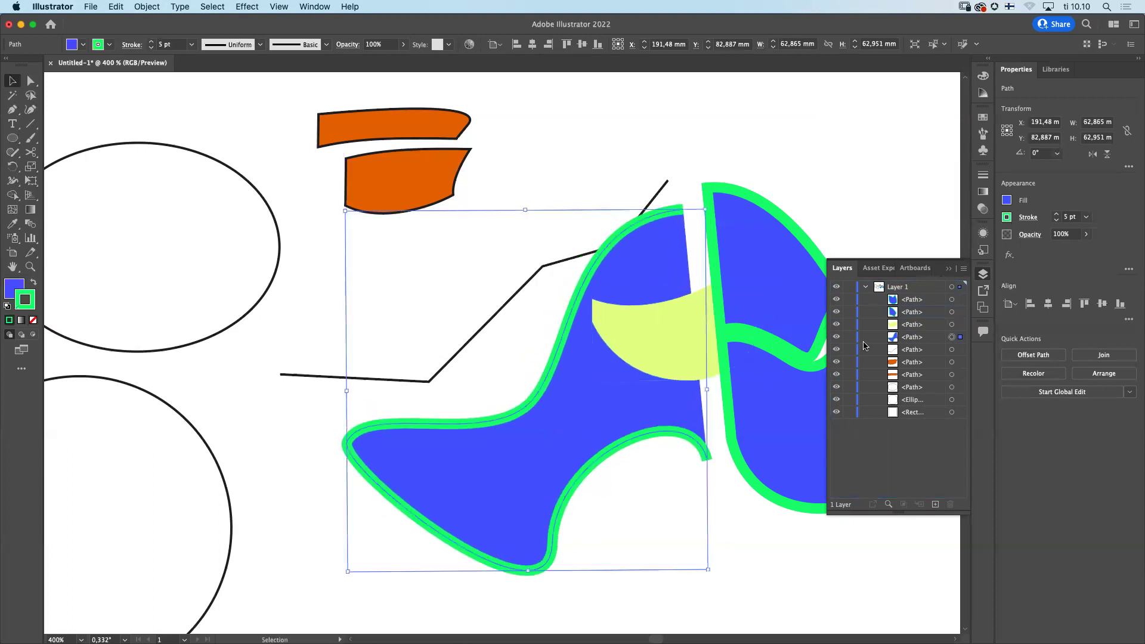
drag(769, 415, 653, 464)
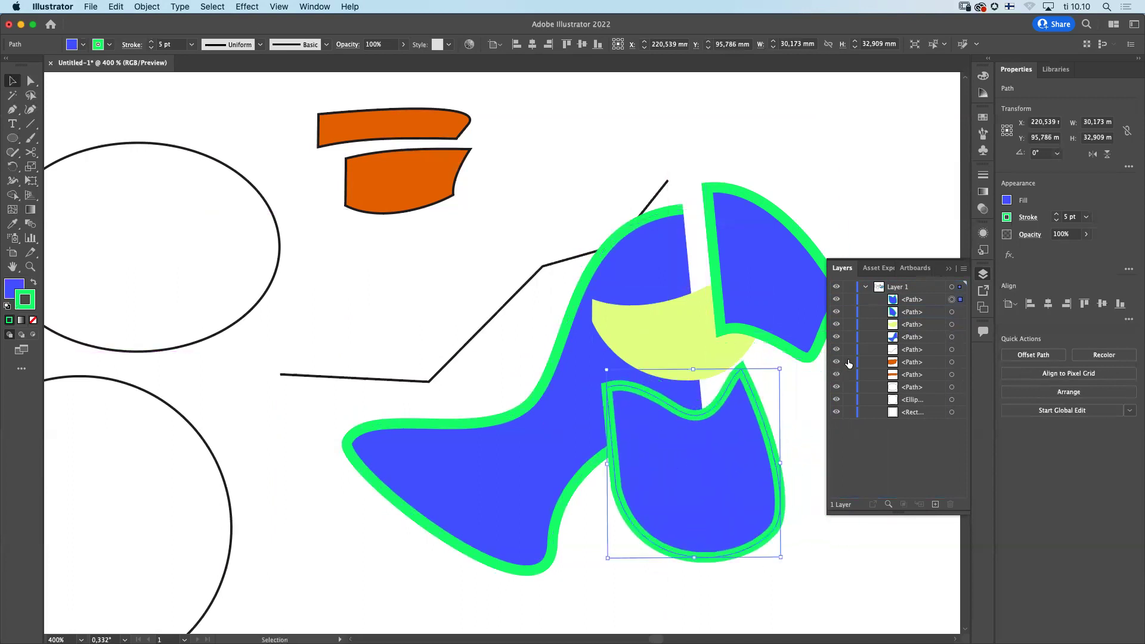
Step: Restack the upper-right blue path directly below the large blue path and select all artwork on Layer 1
drag(915, 328, 915, 331)
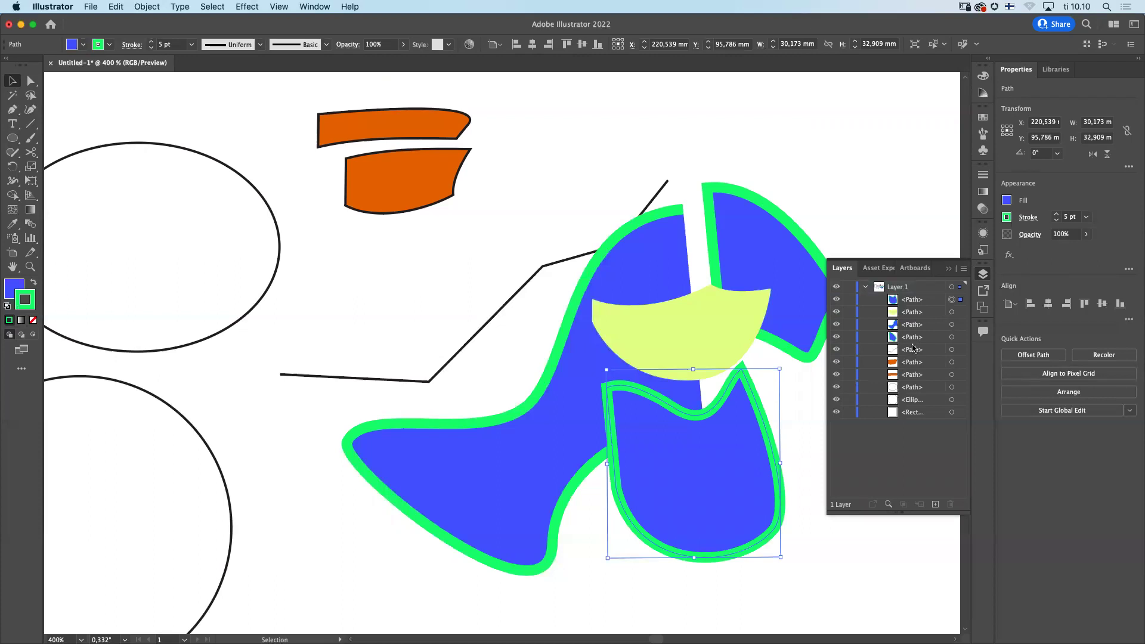
click(952, 341)
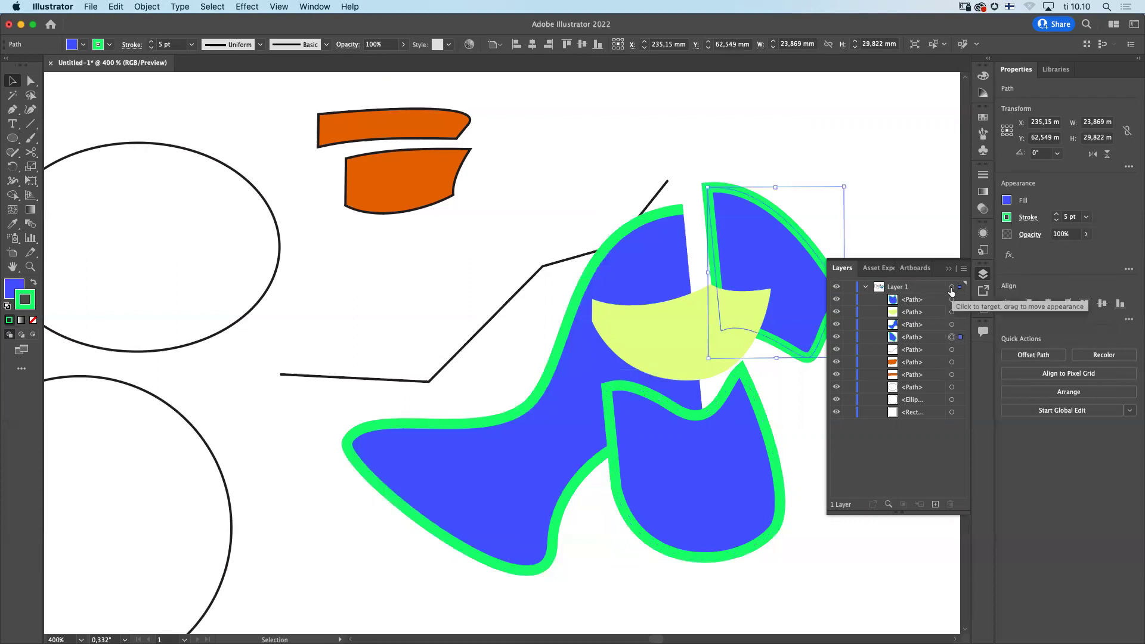
click(951, 288)
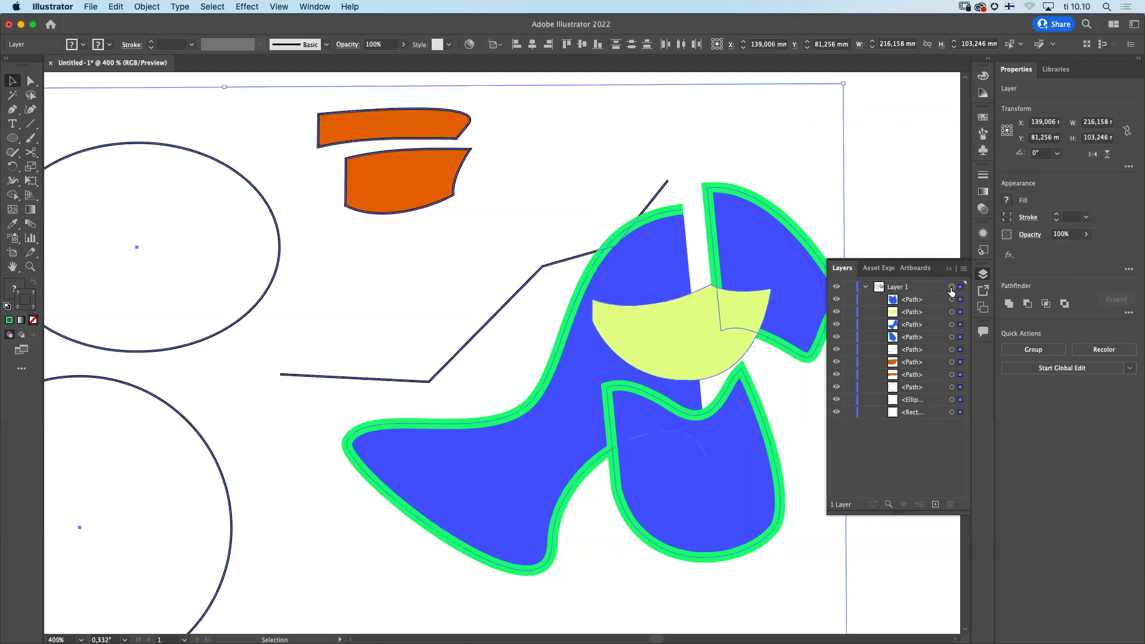
Step: Collapse Layer 1, hide it and make it visible again
click(865, 287)
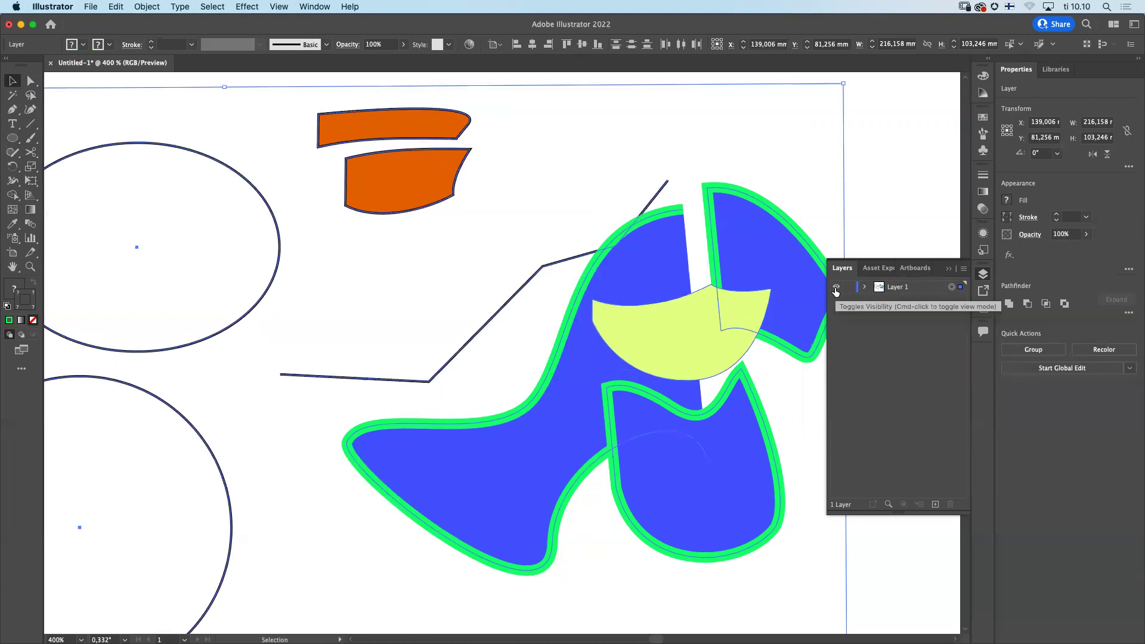
click(836, 288)
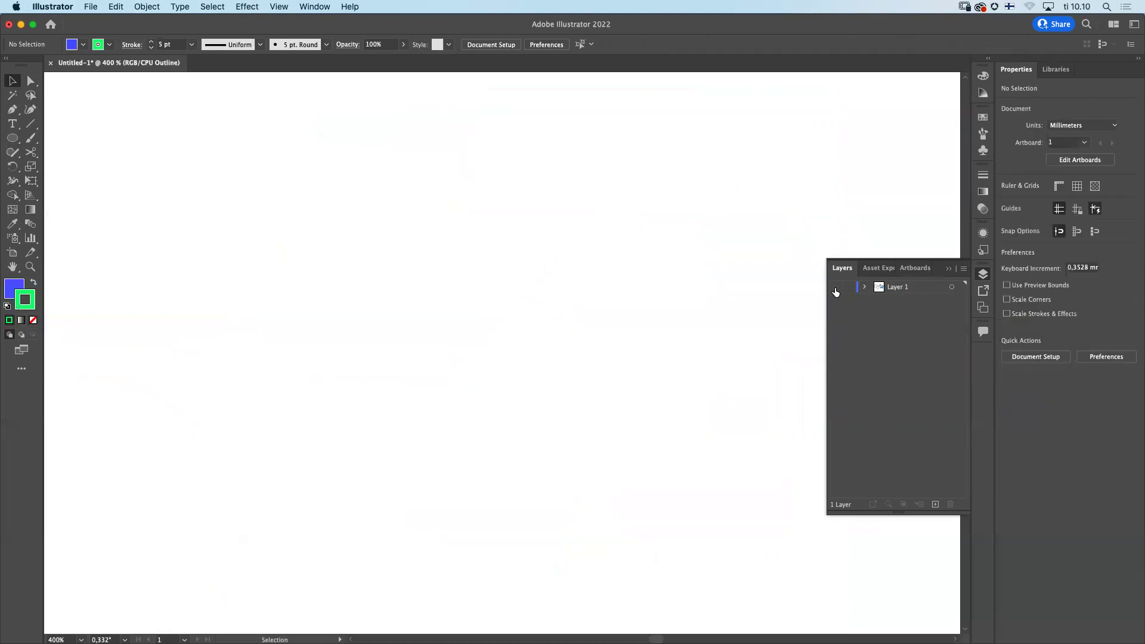
click(836, 288)
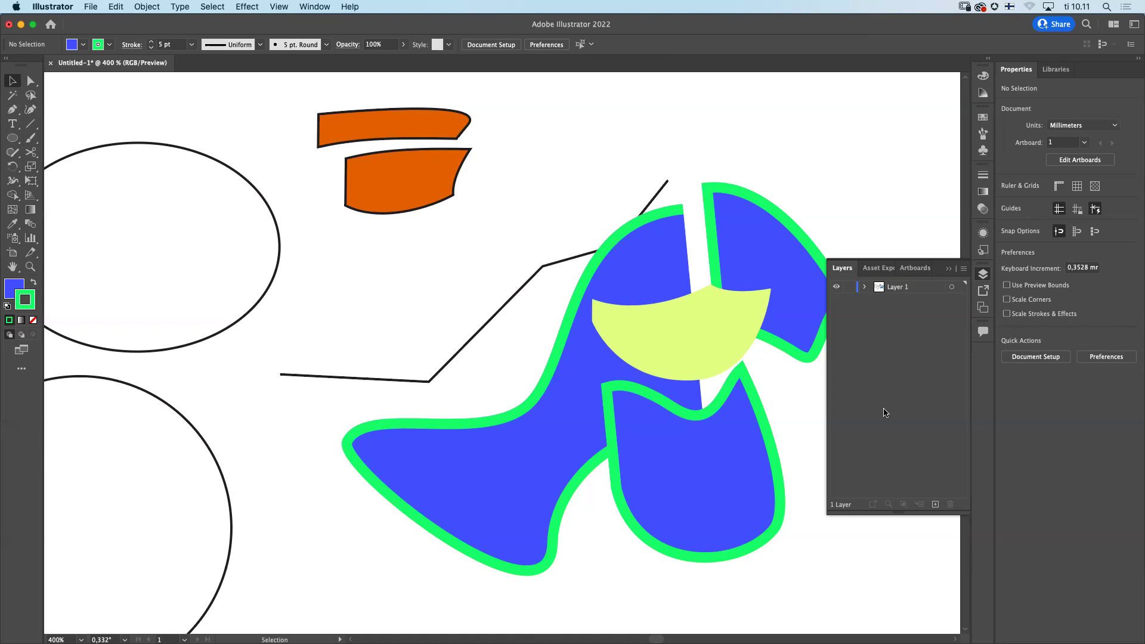
Step: Move the upper white ellipse to about X 135.8 mm, Y 58.4 mm and give it a bright green fill
click(201, 343)
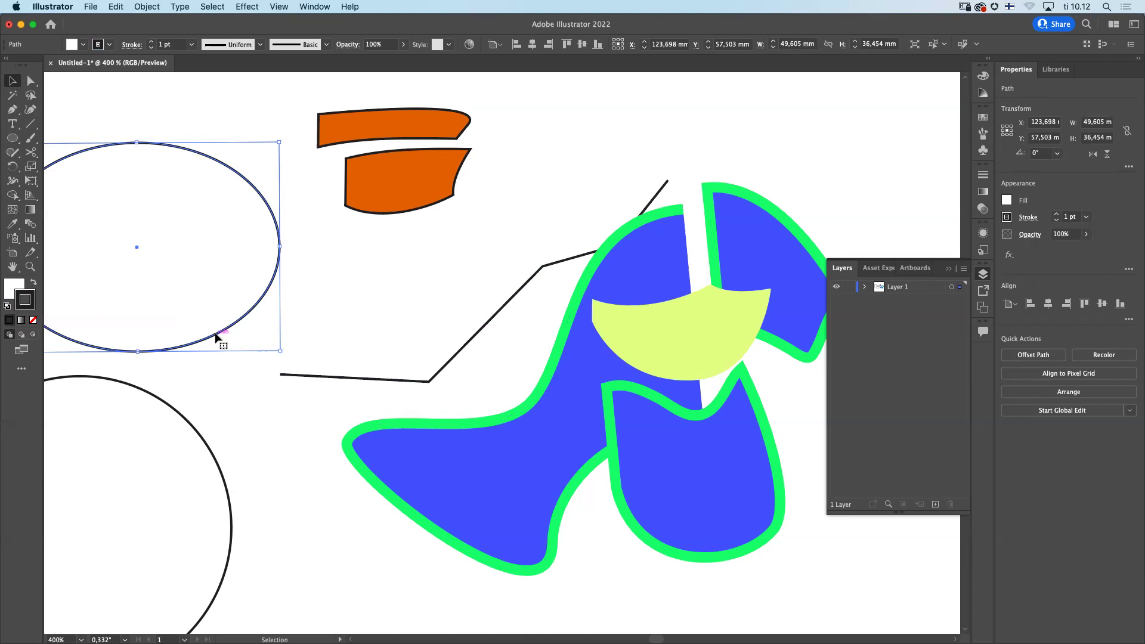
drag(216, 337, 422, 407)
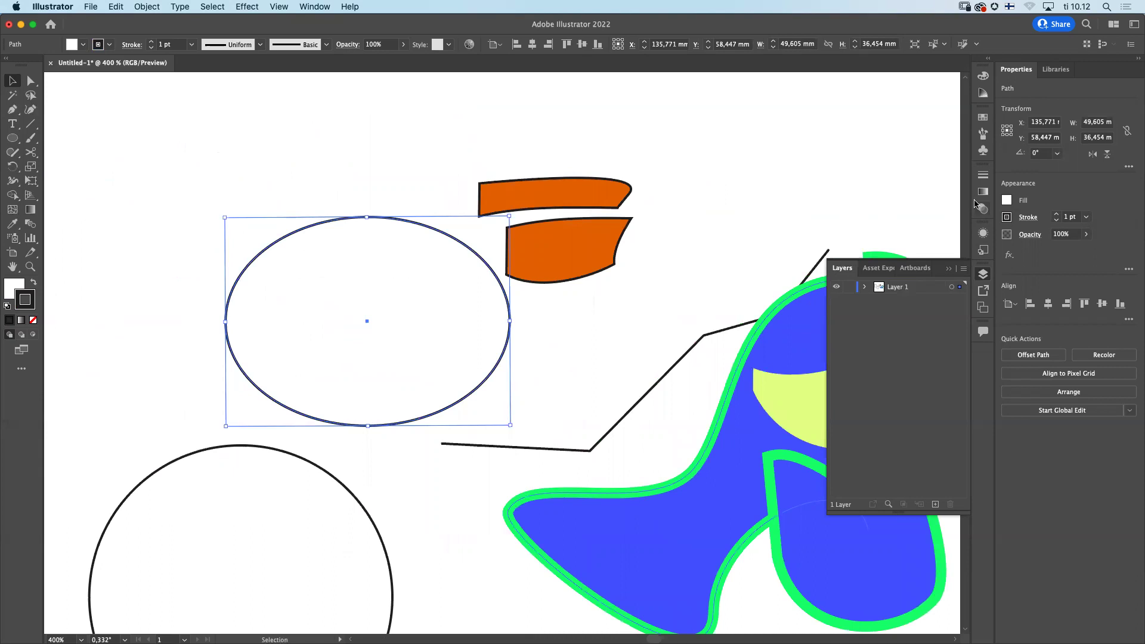
click(1007, 201)
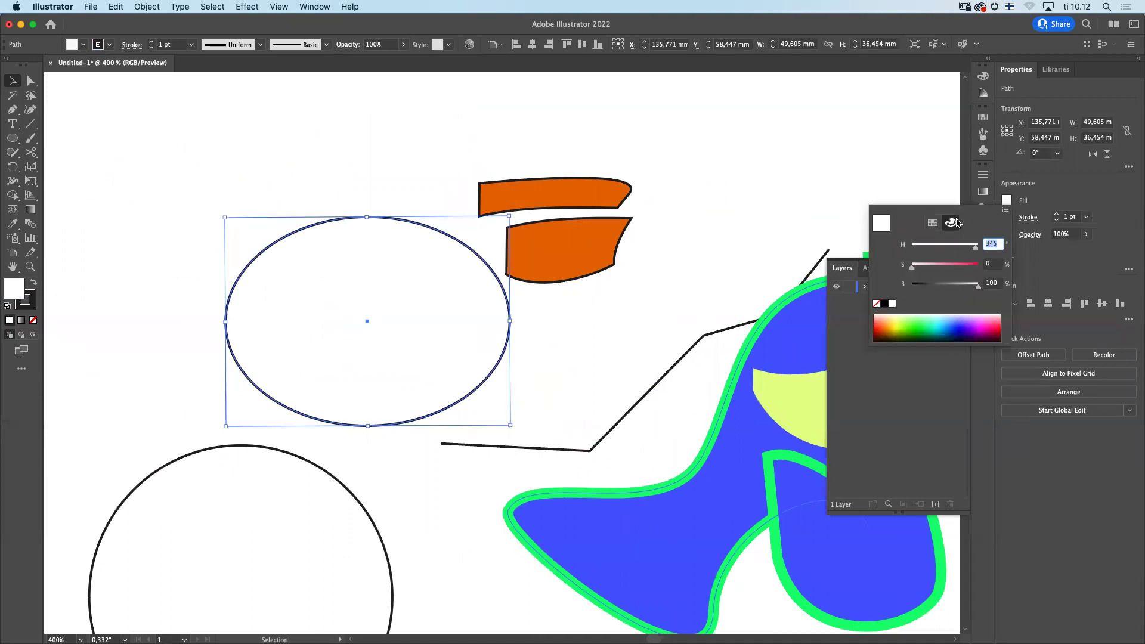
click(918, 318)
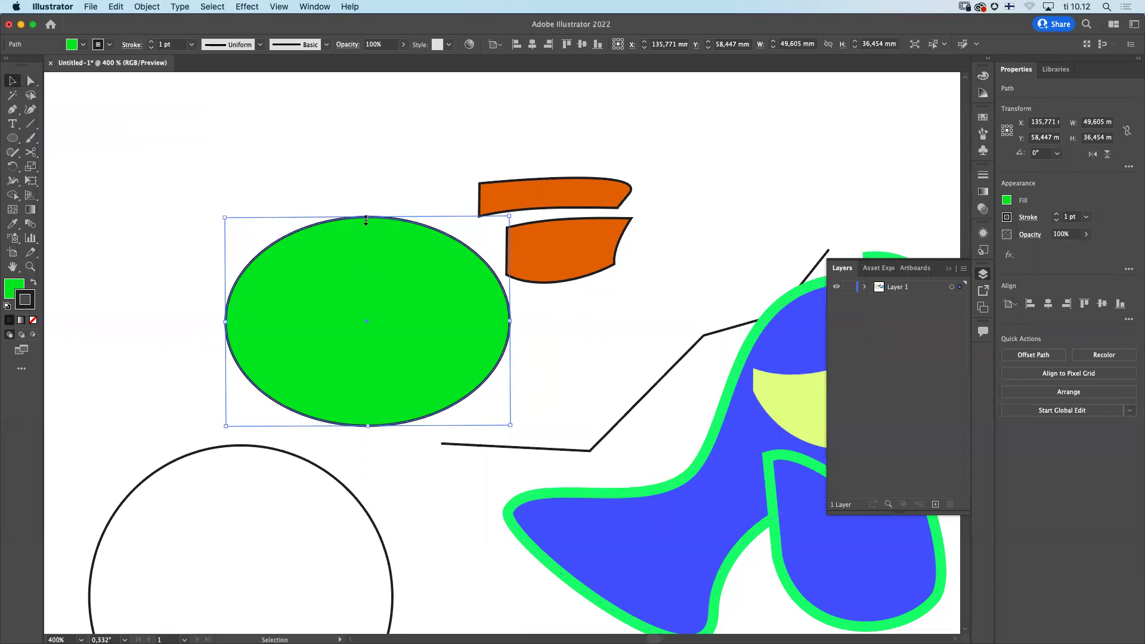
Step: Cut the green ellipse's path at its upper-left and lower-right anchor points
key(a)
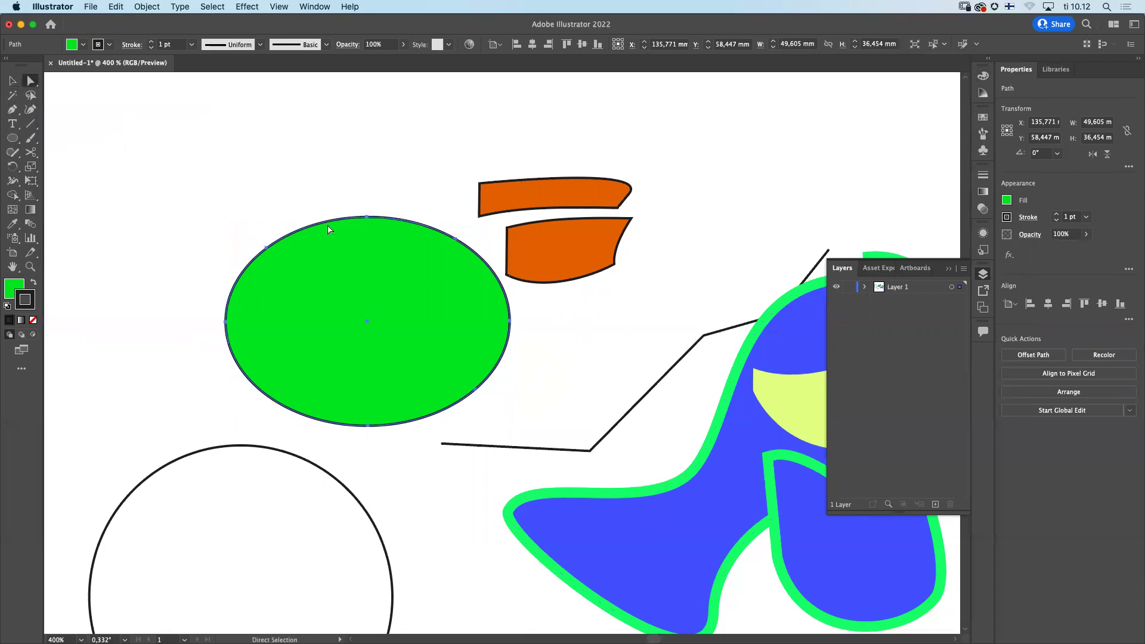
click(266, 248)
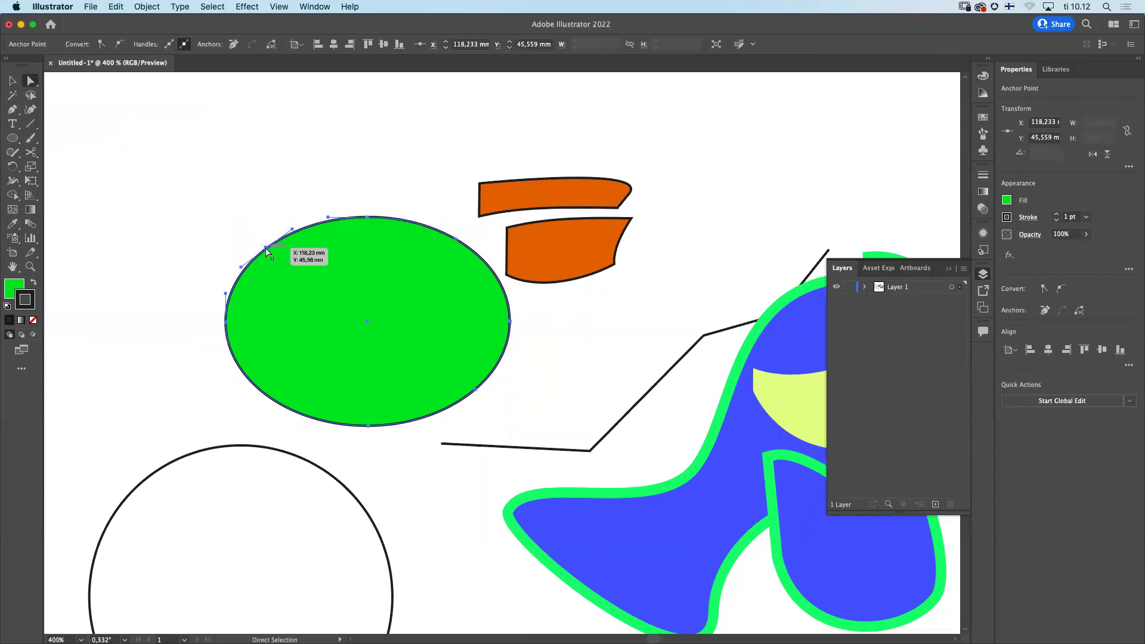
shift+click(476, 389)
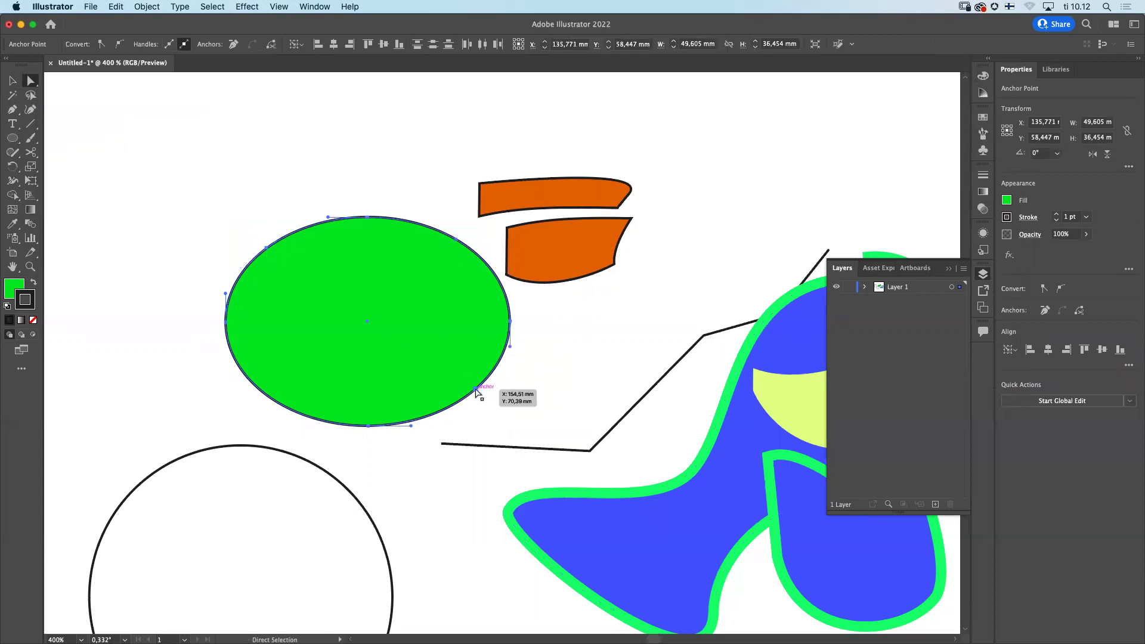
click(272, 46)
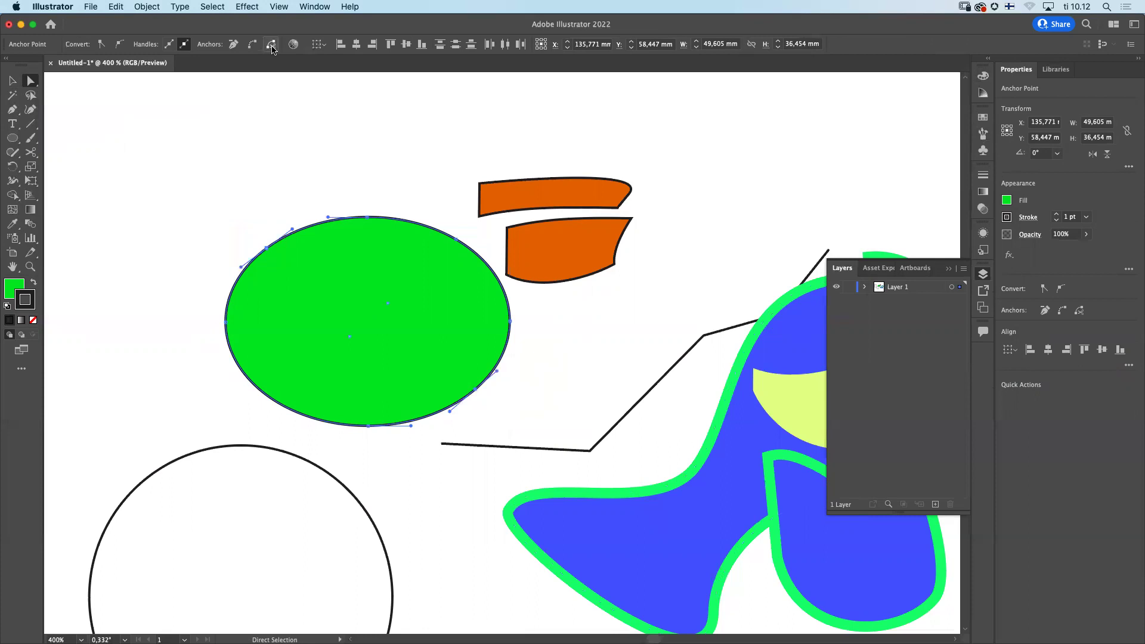
Step: Move the ellipse's upper-right half to about X 141.1 mm, Y 52.6 mm and its lower-left half to about X 130.6 mm, Y 56.2 mm
click(13, 81)
click(322, 169)
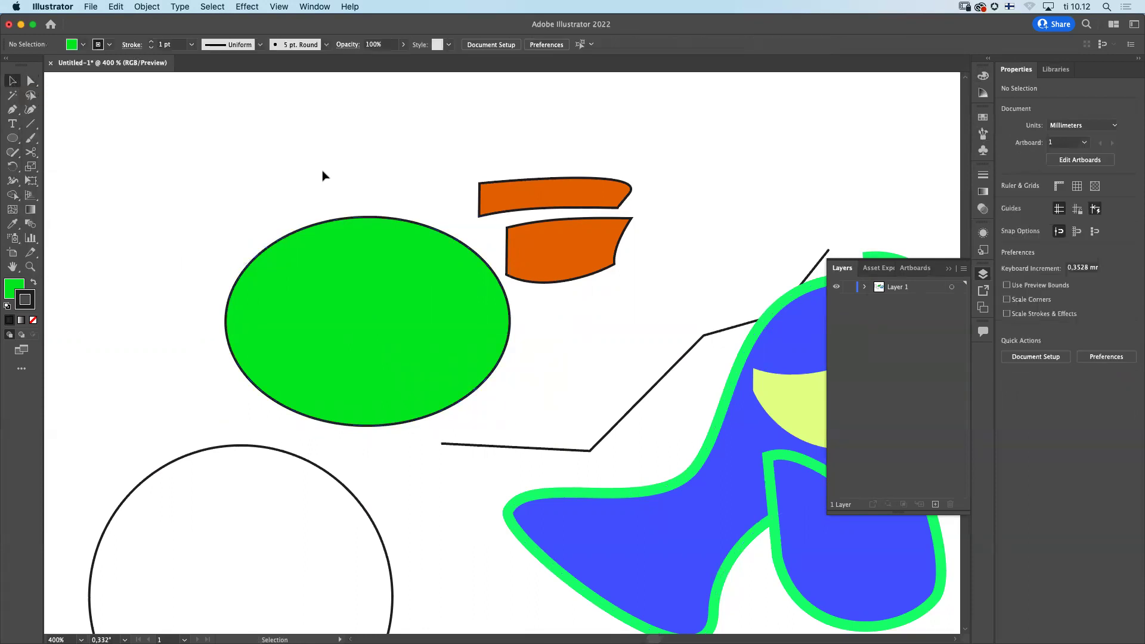
click(423, 271)
drag(425, 277, 435, 260)
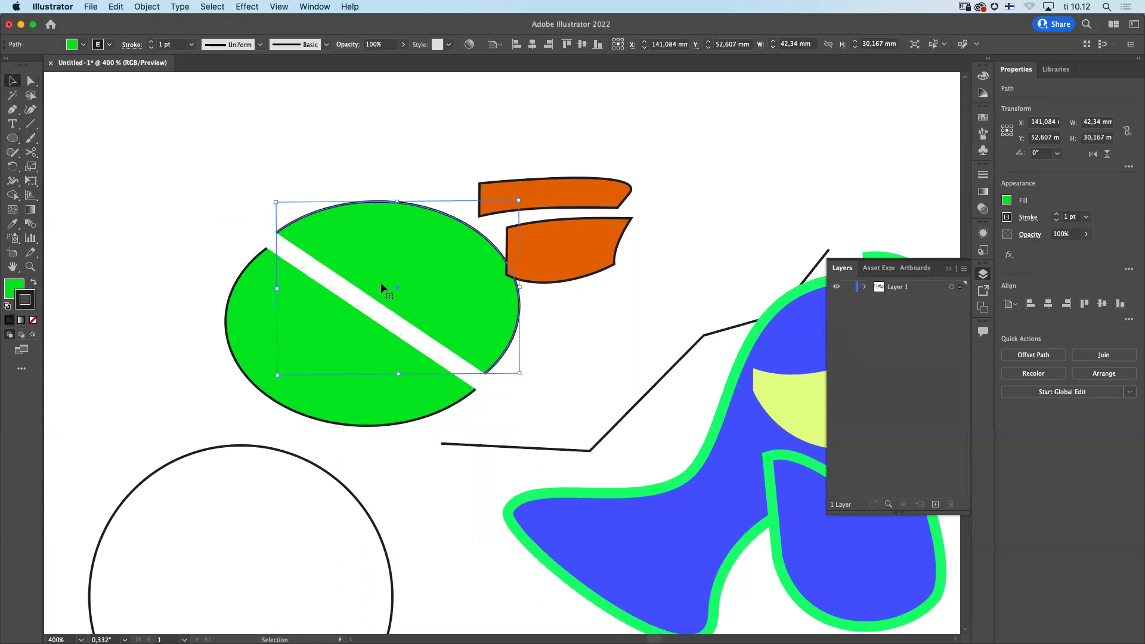
drag(253, 344, 223, 313)
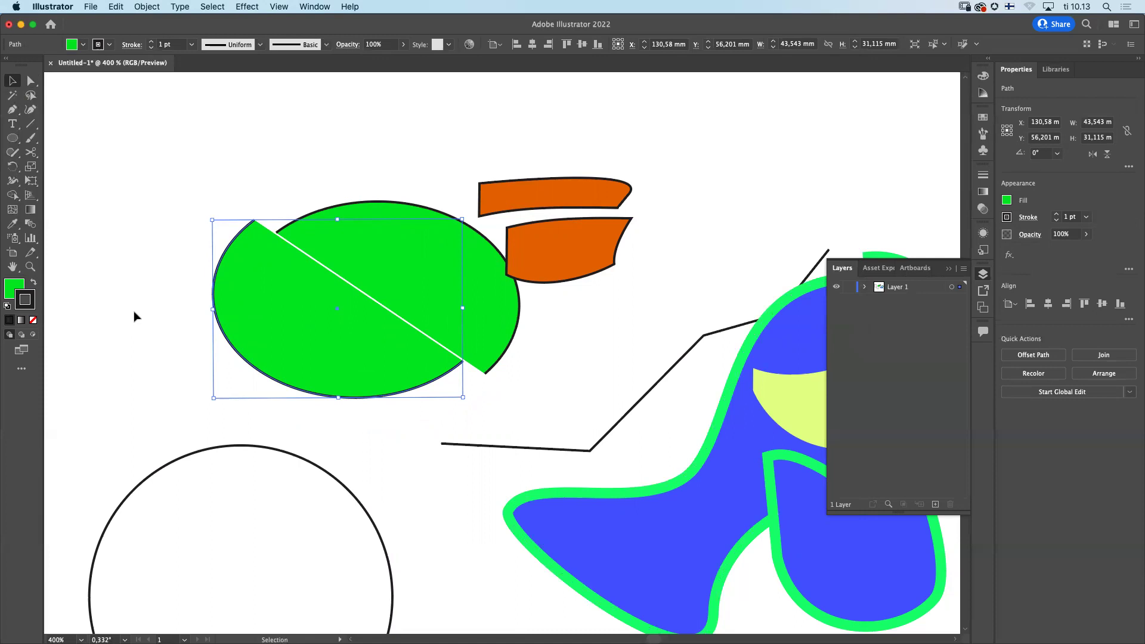
Step: Switch to the Direct Selection tool and toggle Layer 1's visibility, ending with the layer hidden
click(30, 82)
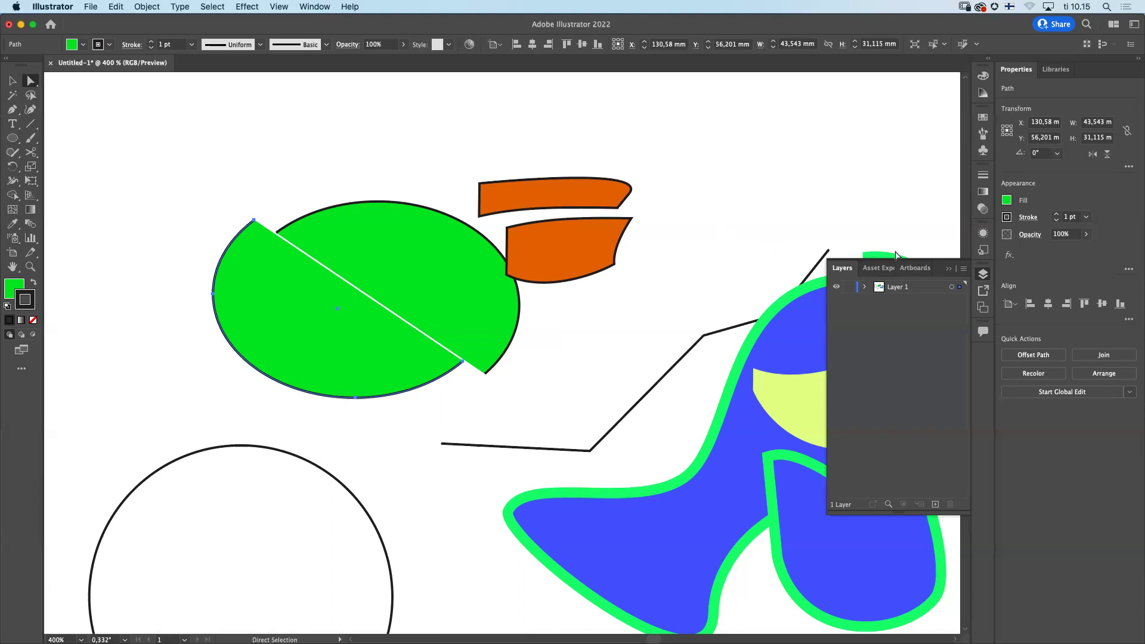
super+click(836, 288)
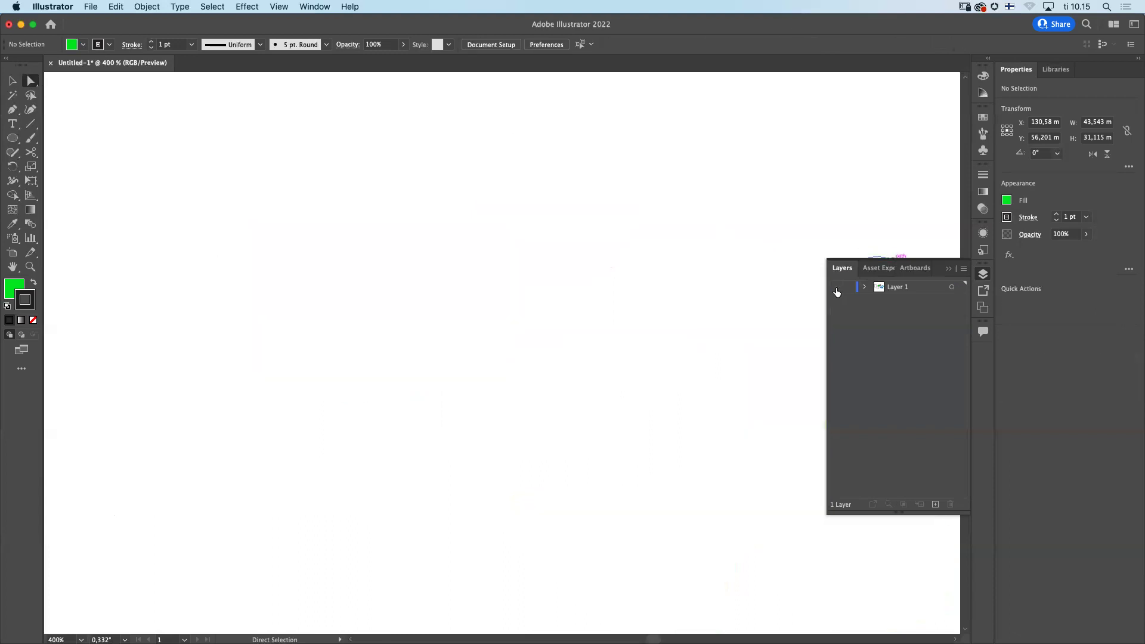
super+click(837, 288)
click(837, 288)
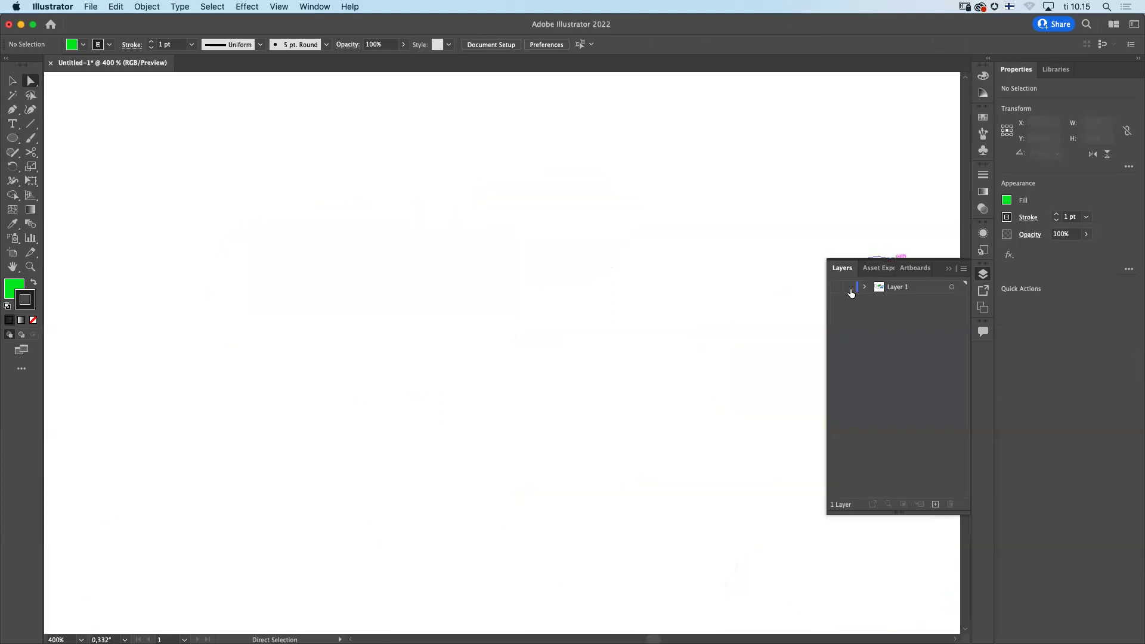
Step: On a new layer above Layer 1, draw a green rectangle without a stroke, about 21.9 mm wide and 70.9 mm high
click(936, 505)
key(super+y)
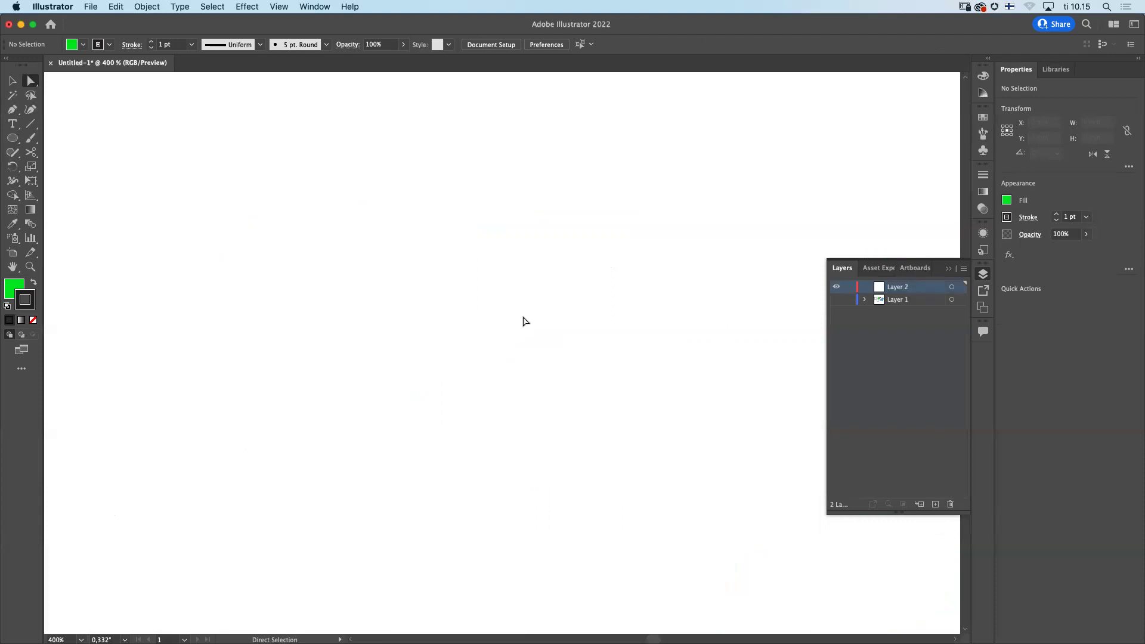
key(z)
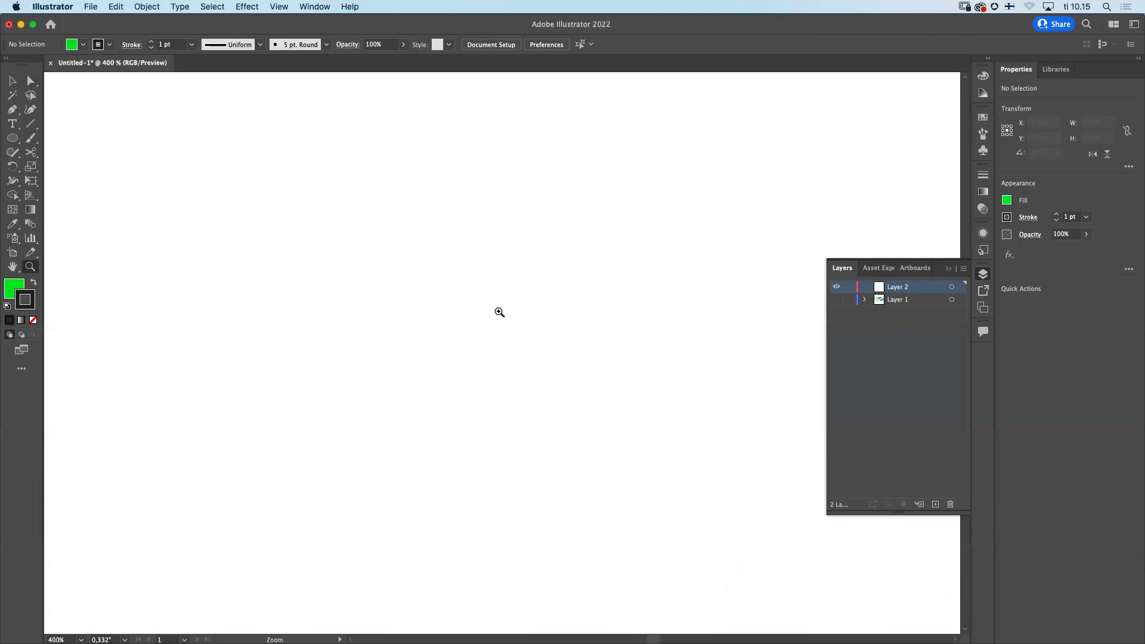
alt+click(499, 312)
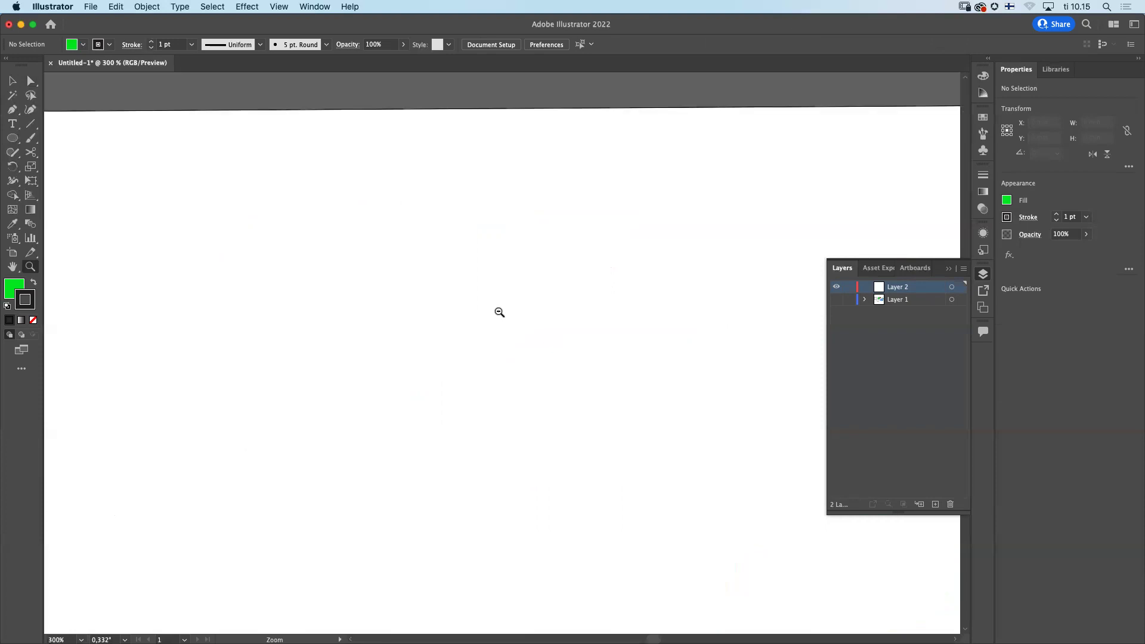
alt+click(504, 349)
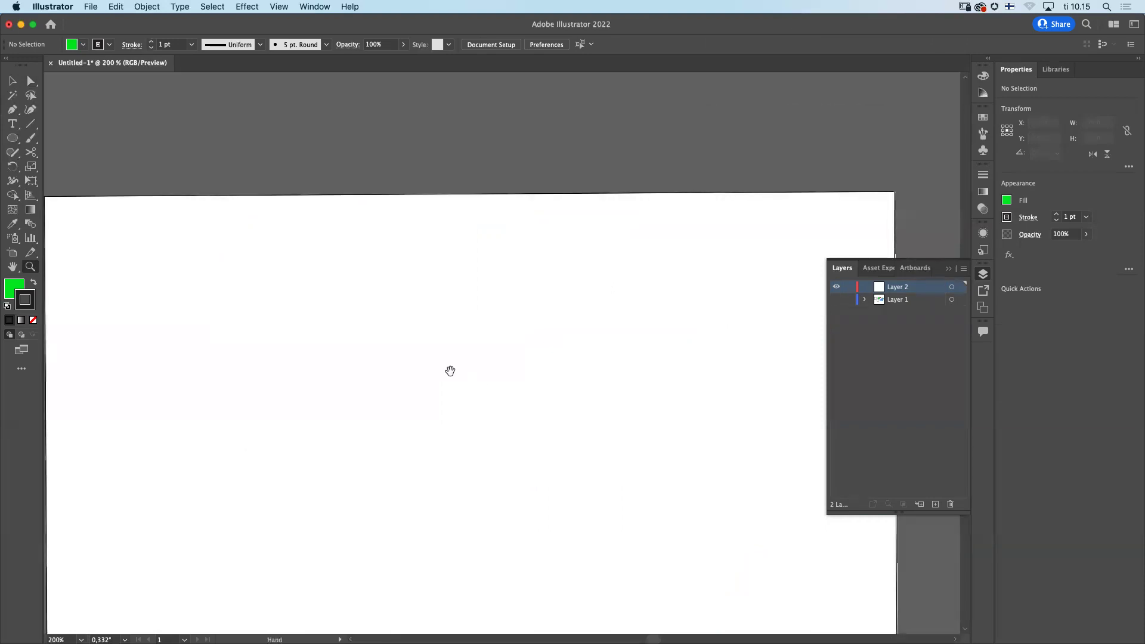
drag(442, 376, 466, 285)
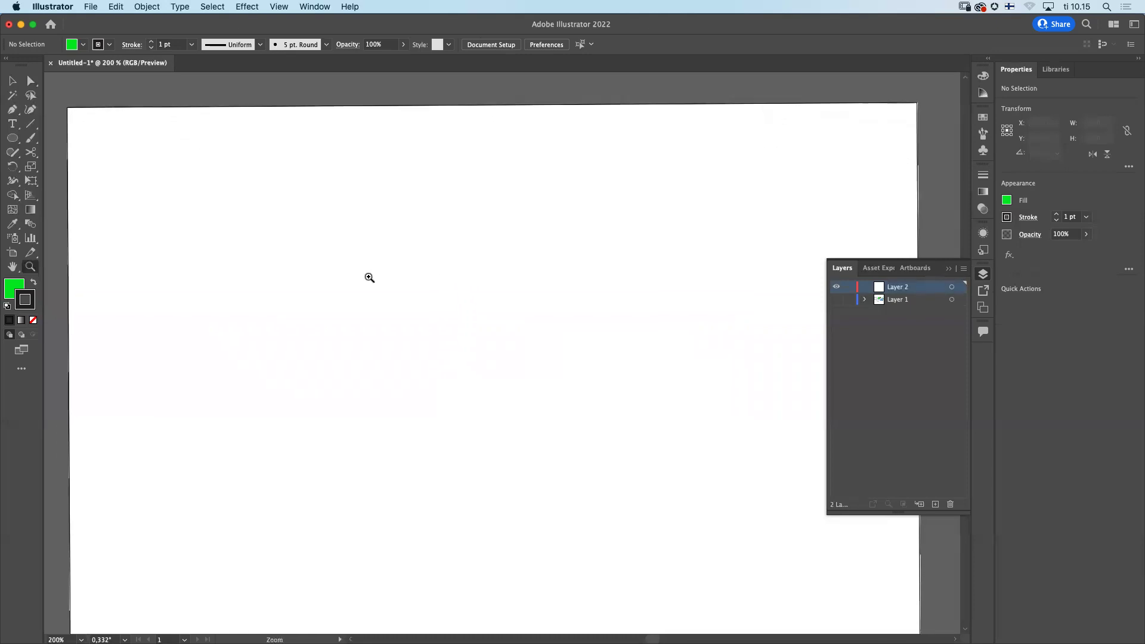
click(12, 140)
click(14, 142)
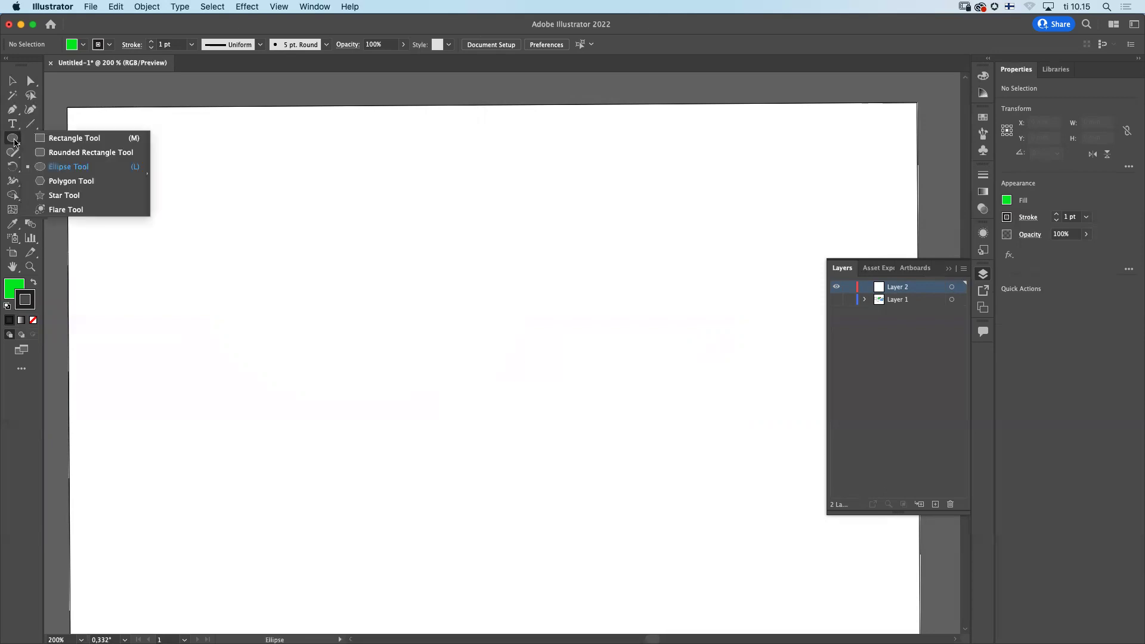
click(51, 142)
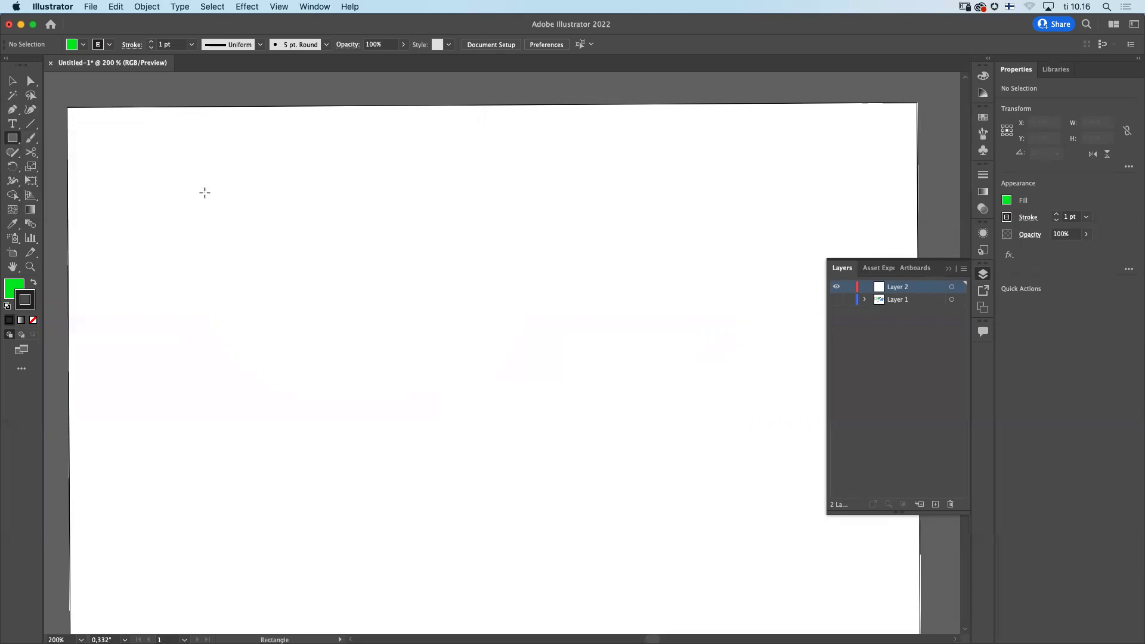
drag(223, 169, 287, 371)
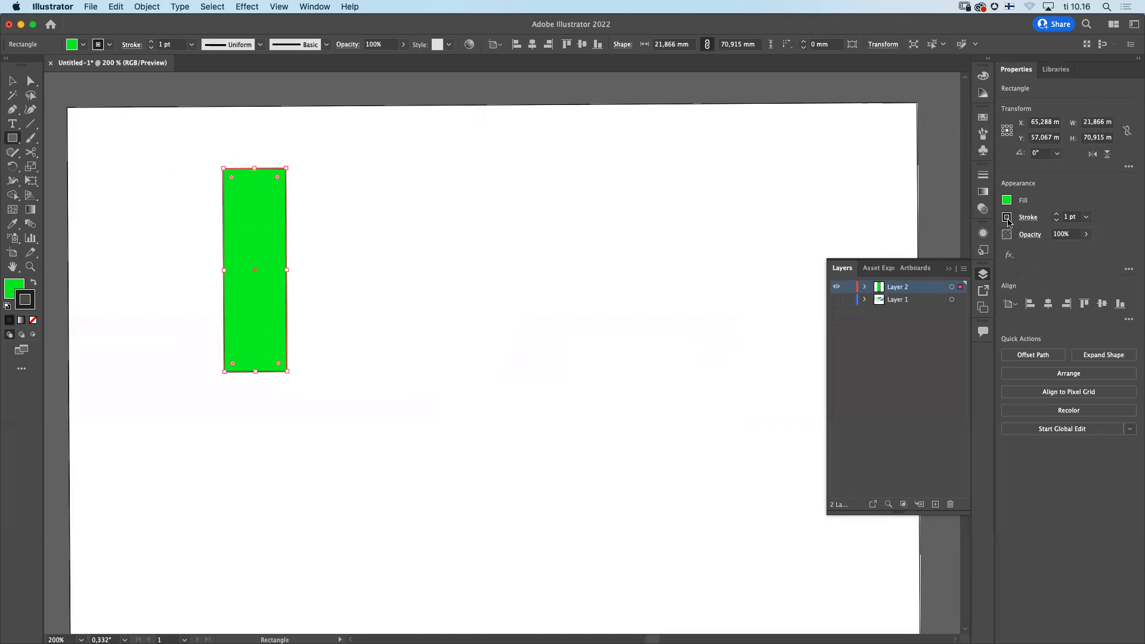
click(984, 78)
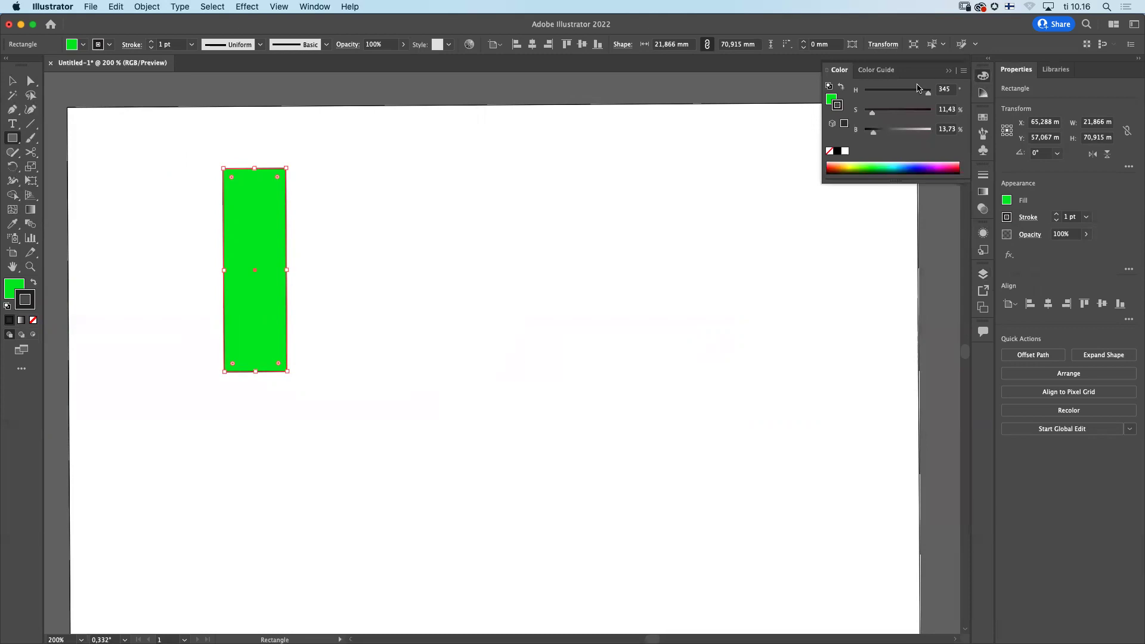
click(829, 151)
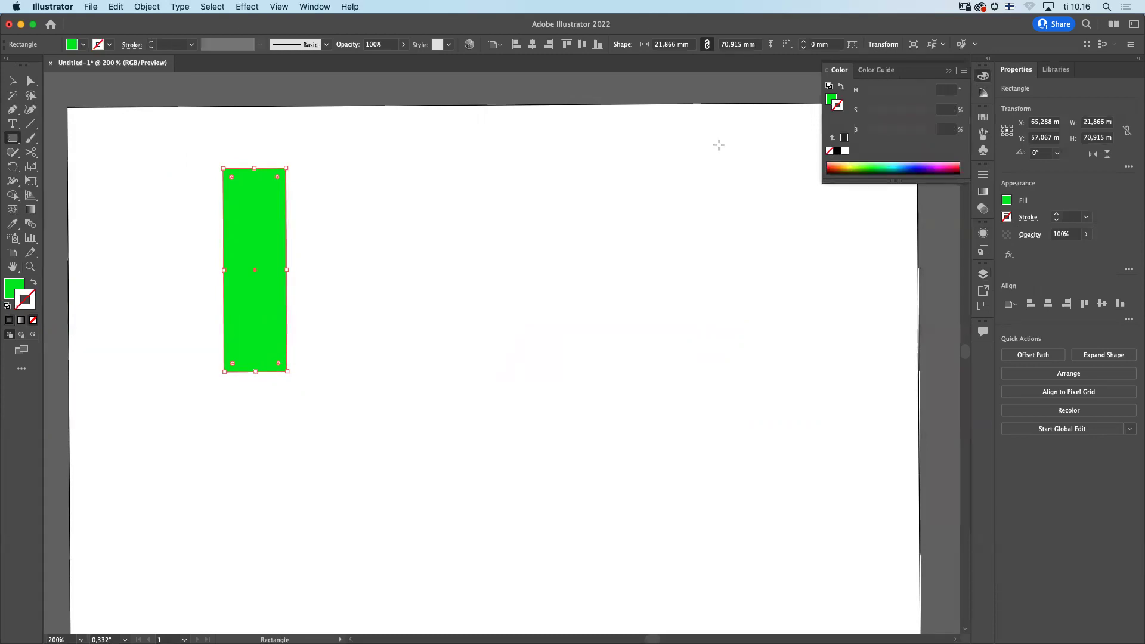
Step: Duplicate the green rectangle four times across the artboard to make a row of five, placing the last copy at about X 186.7 mm, Y 71 mm
click(11, 82)
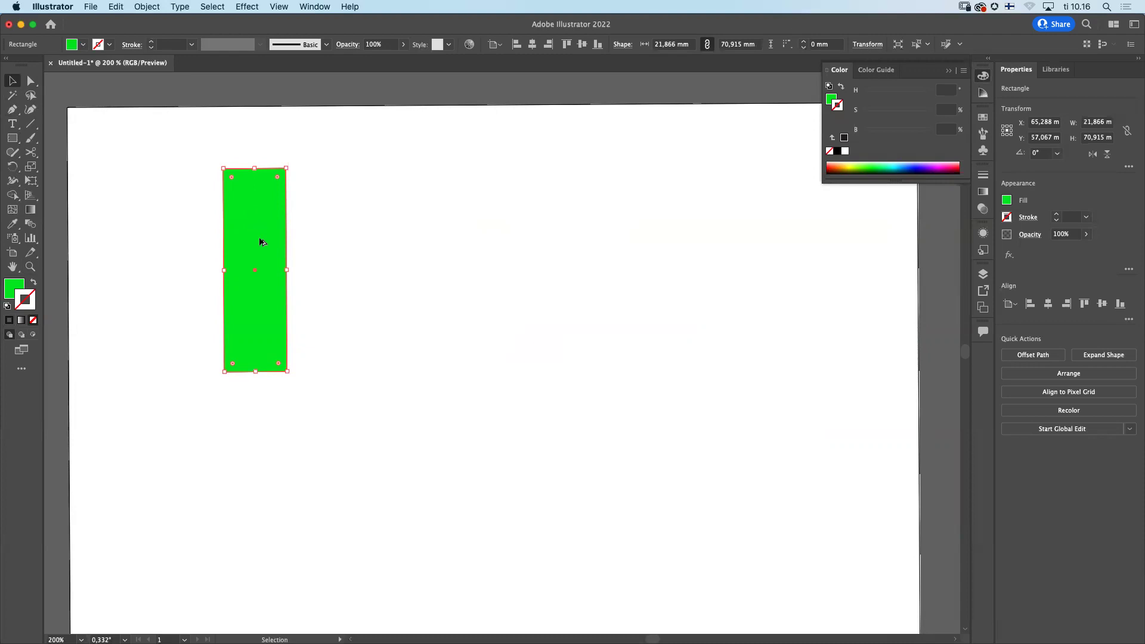
drag(259, 239, 344, 250)
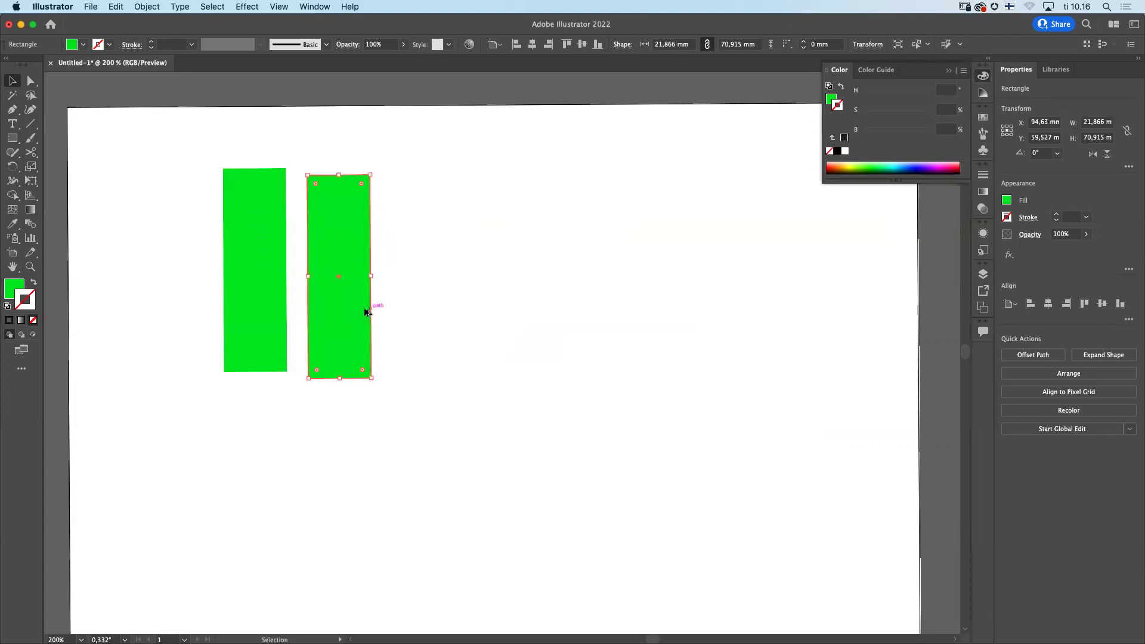
drag(348, 317, 498, 358)
mouse_move(591, 350)
mouse_down()
mouse_move(590, 338)
mouse_move(595, 349)
mouse_up()
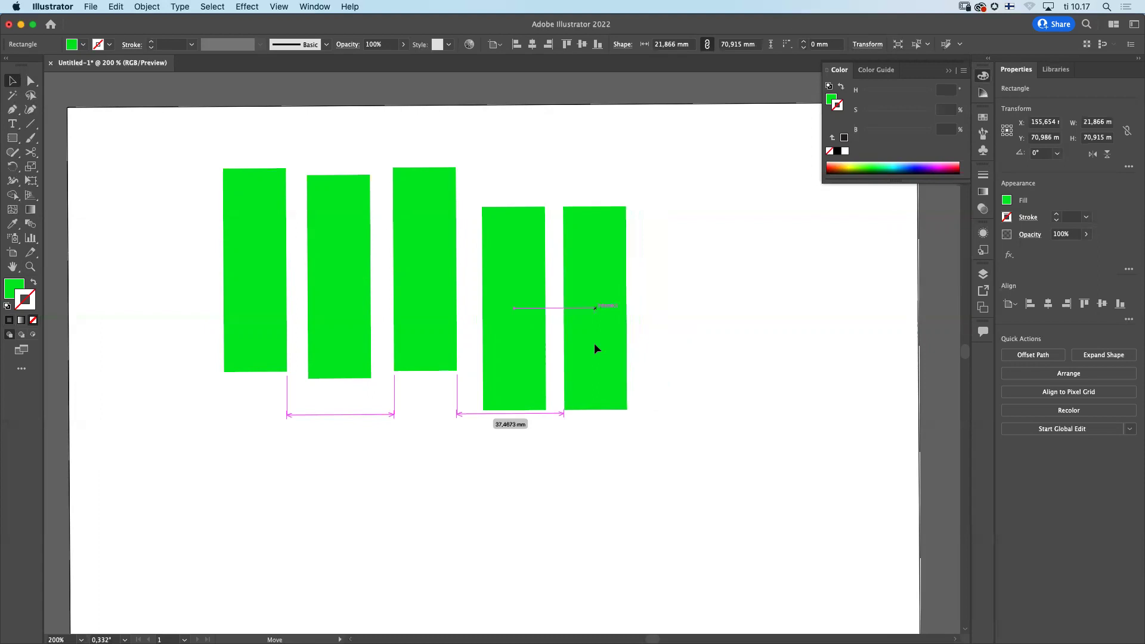
mouse_move(594, 344)
mouse_down()
mouse_move(609, 292)
mouse_move(608, 318)
mouse_move(577, 344)
mouse_move(602, 347)
mouse_up()
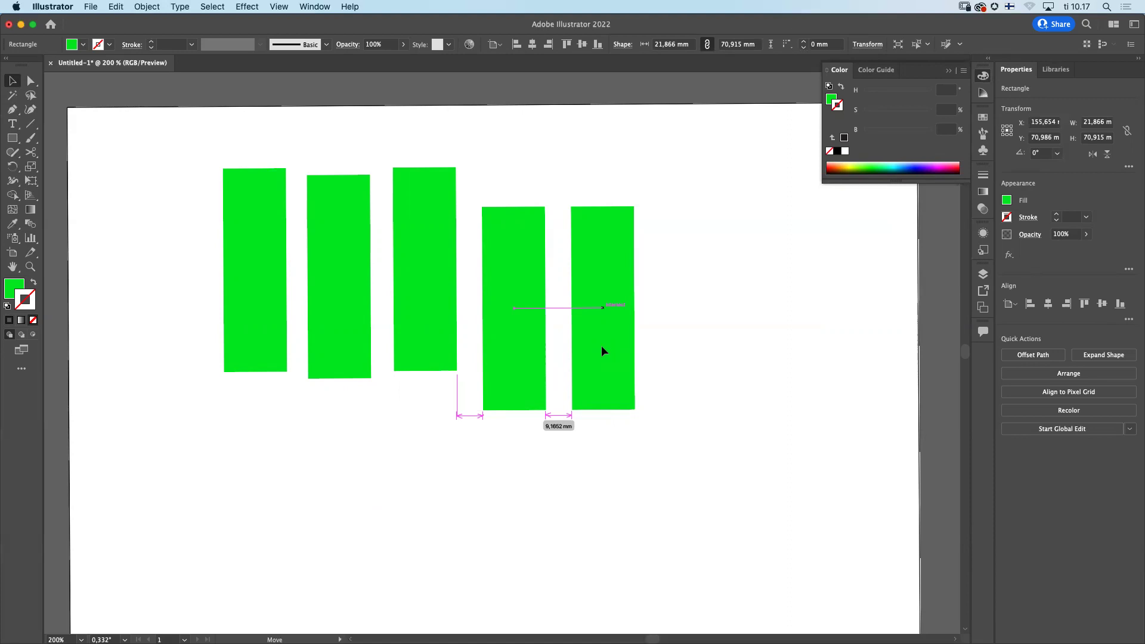
drag(603, 349, 602, 349)
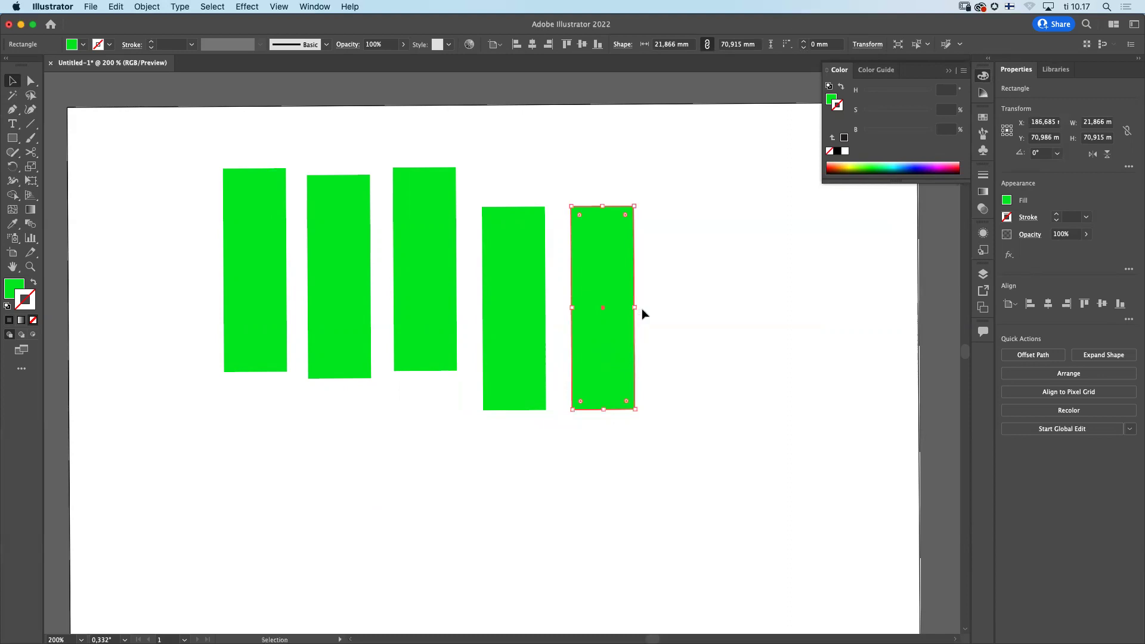
Step: Stagger the five rectangles at uneven heights and spacing, moving the first to about X 45.3 mm and the fourth to about X 149.3 mm
drag(519, 325, 517, 359)
drag(427, 321, 427, 345)
drag(344, 326, 344, 374)
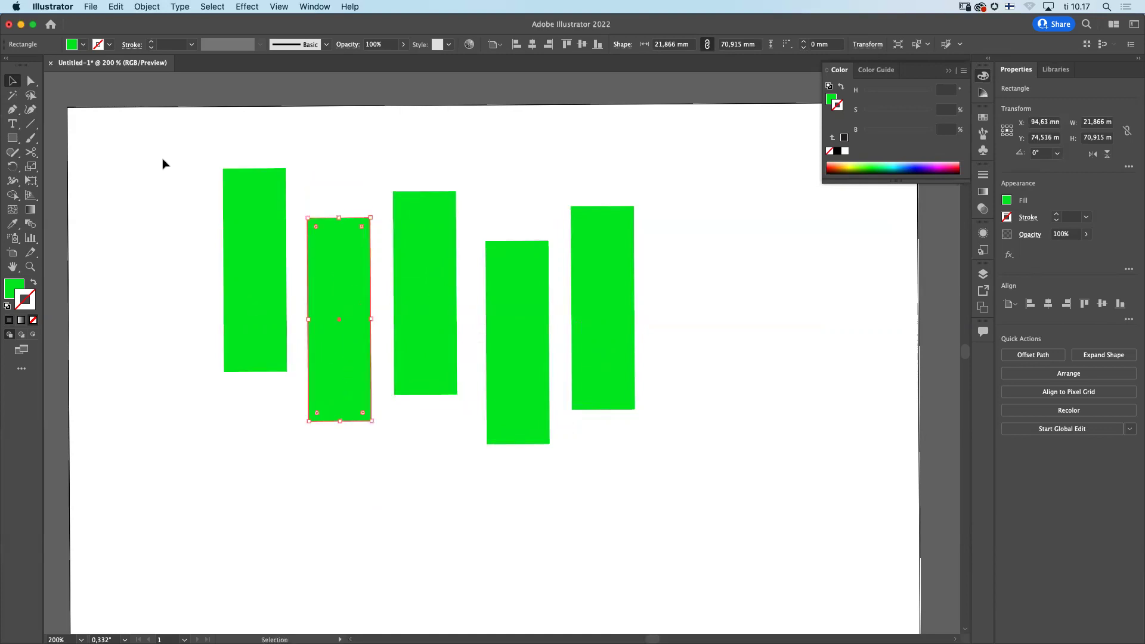
drag(249, 302, 192, 316)
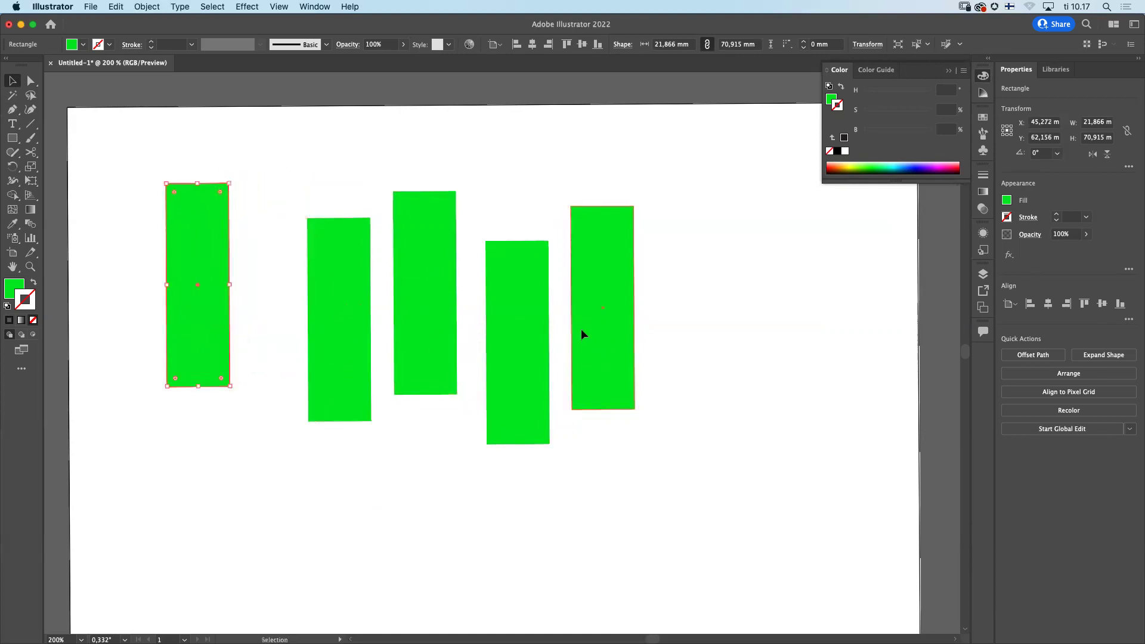
drag(582, 334, 660, 344)
drag(517, 332, 494, 324)
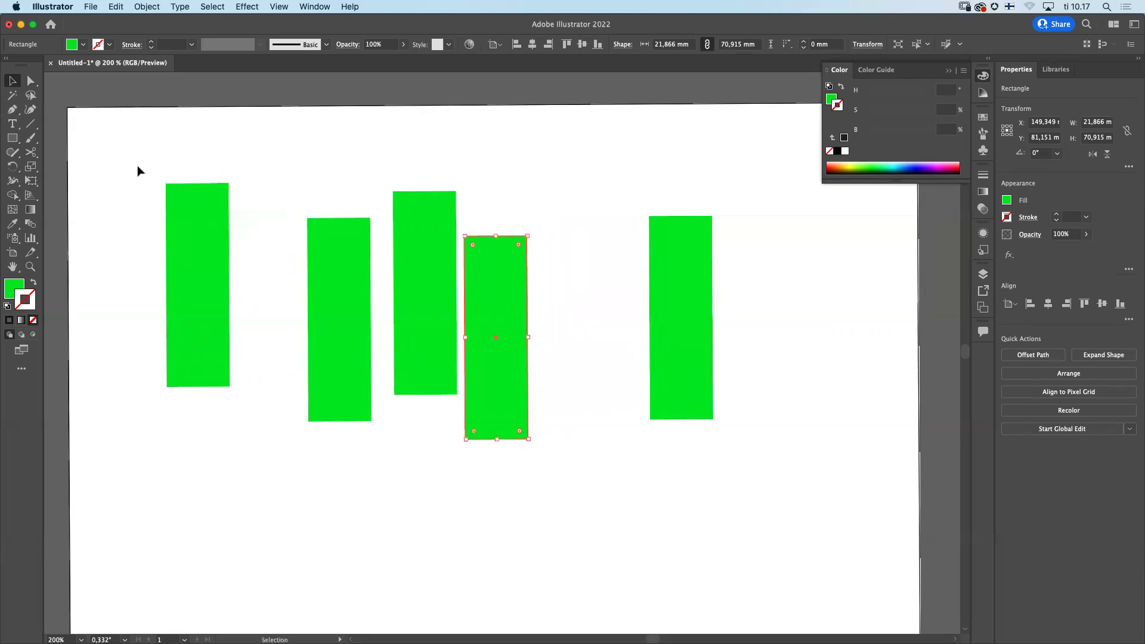
Step: Practise selecting all five rectangles with the Selection tool and only the two leftmost ones with the Lasso tool
drag(138, 165, 766, 518)
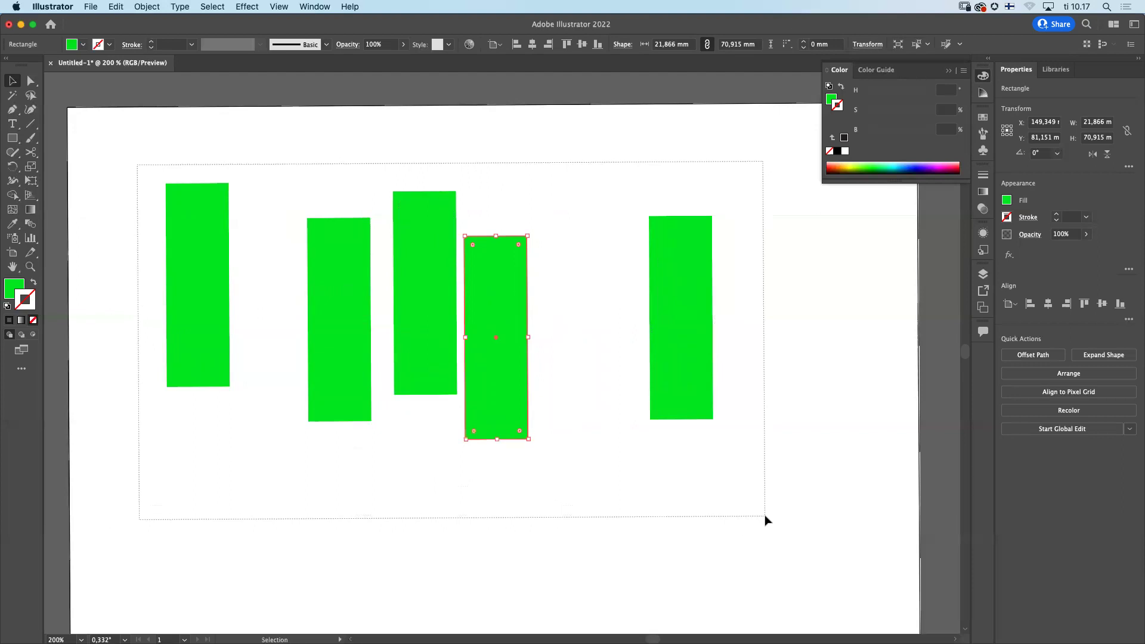
drag(766, 520, 765, 520)
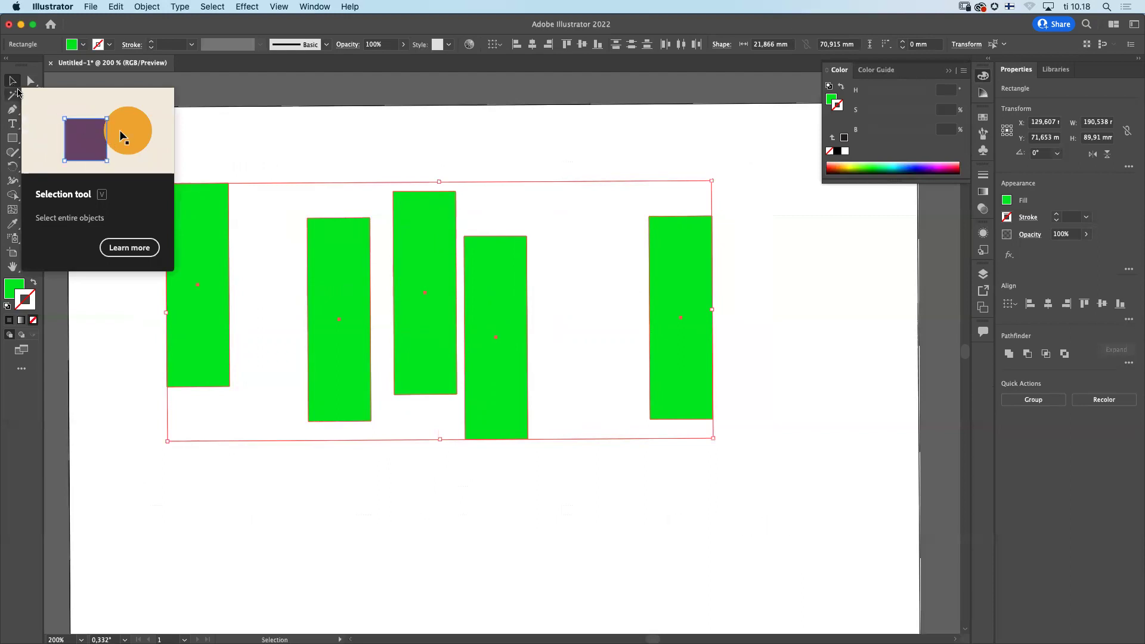
click(15, 82)
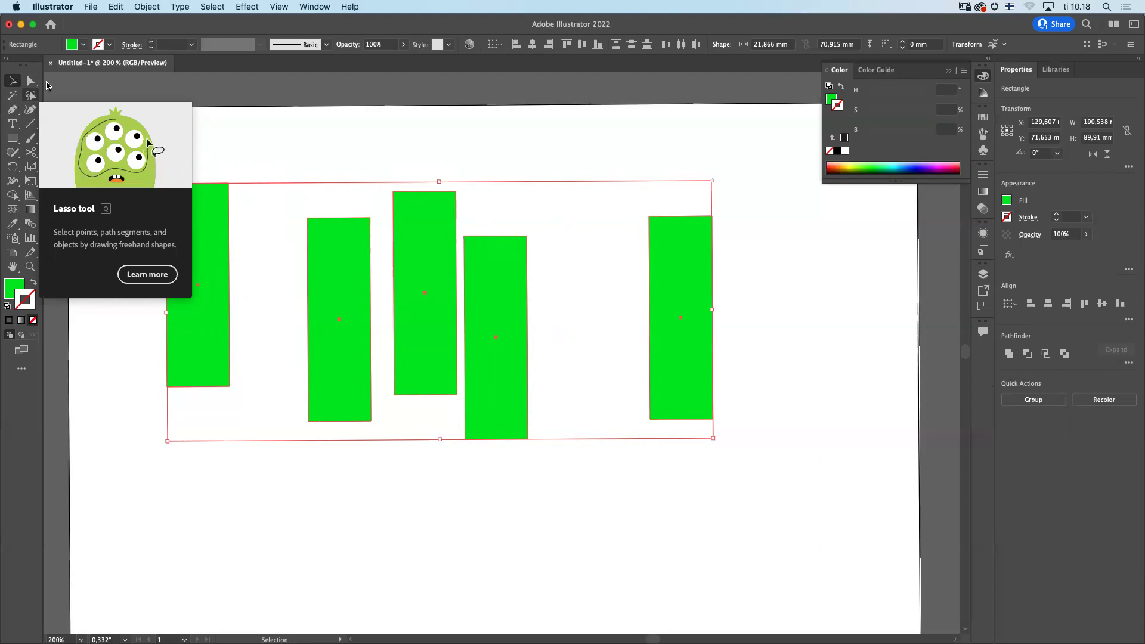
click(30, 96)
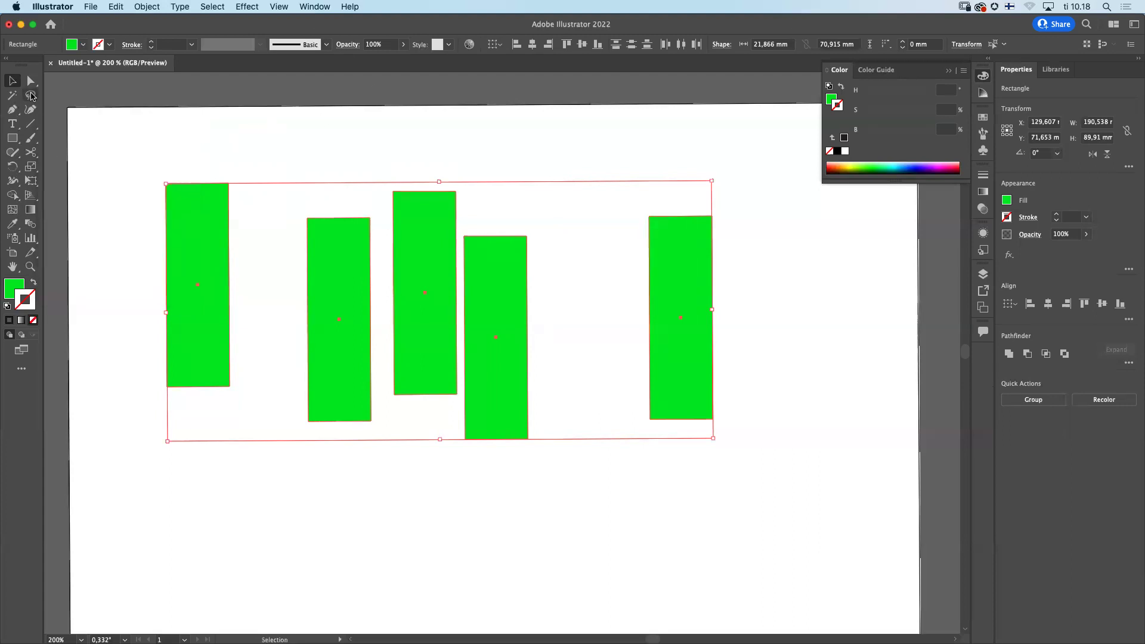
mouse_move(142, 169)
mouse_down()
mouse_move(147, 262)
mouse_move(130, 323)
mouse_move(150, 429)
mouse_move(178, 443)
mouse_move(234, 425)
mouse_move(305, 457)
mouse_move(369, 449)
mouse_move(388, 384)
mouse_move(369, 167)
mouse_move(328, 150)
mouse_move(289, 198)
mouse_move(231, 149)
mouse_move(169, 152)
mouse_move(137, 172)
mouse_up()
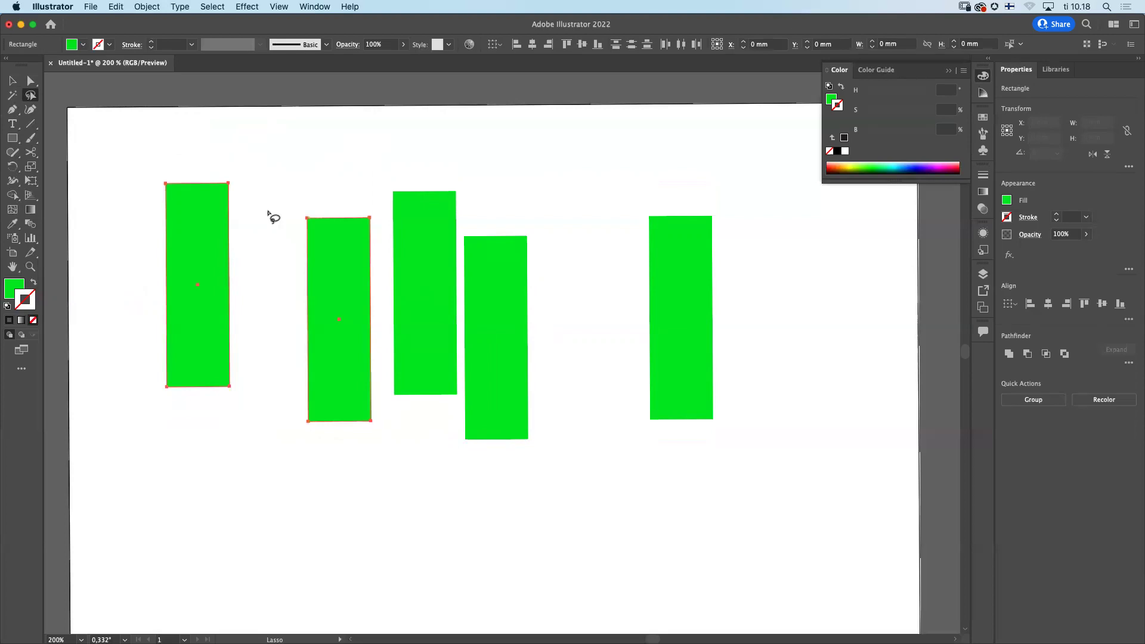
key(v)
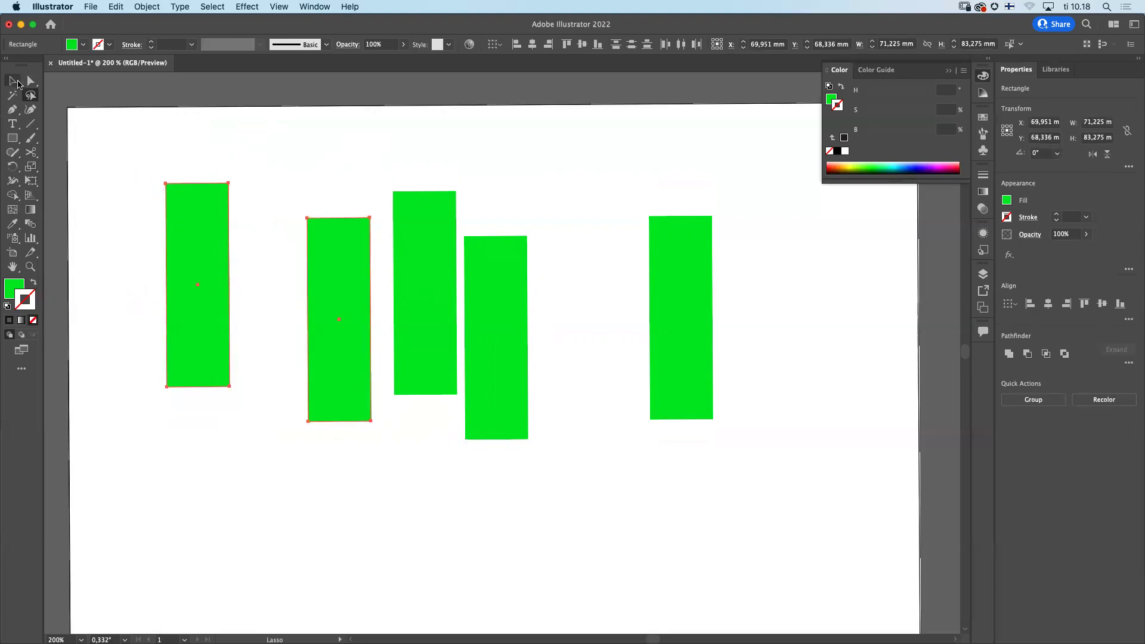
mouse_move(128, 145)
mouse_down()
mouse_move(194, 218)
mouse_move(652, 491)
mouse_move(781, 500)
mouse_up()
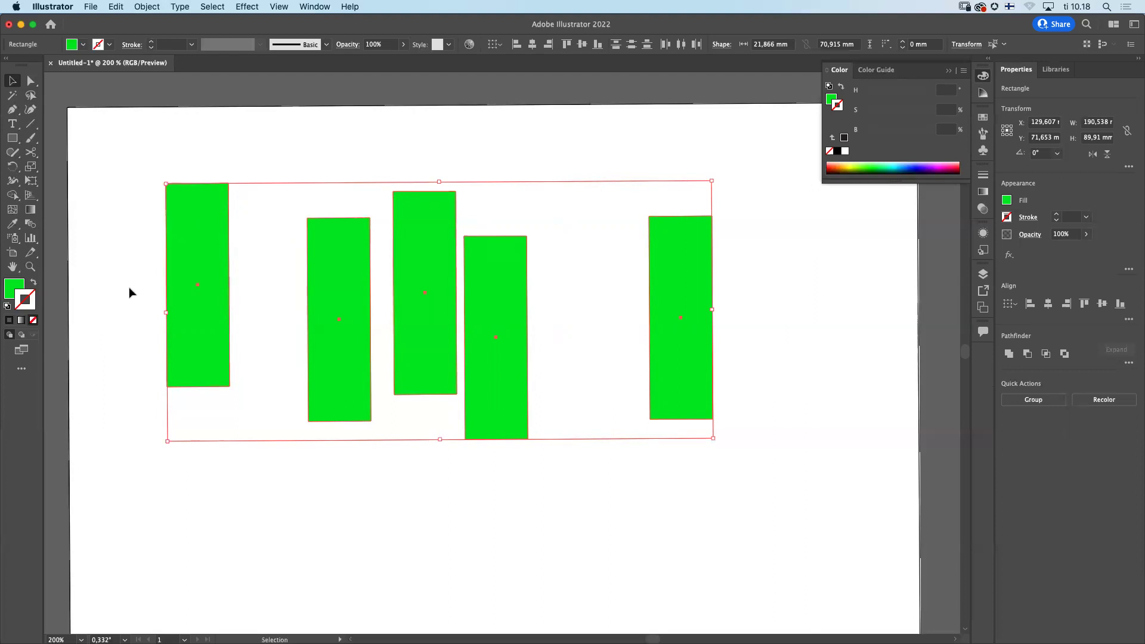
Step: Shorten the second rectangle to about 50.4 mm and the fourth to about 51.9 mm, and narrow the fourth to roughly half its width
click(258, 346)
click(334, 390)
drag(344, 424, 337, 363)
click(512, 405)
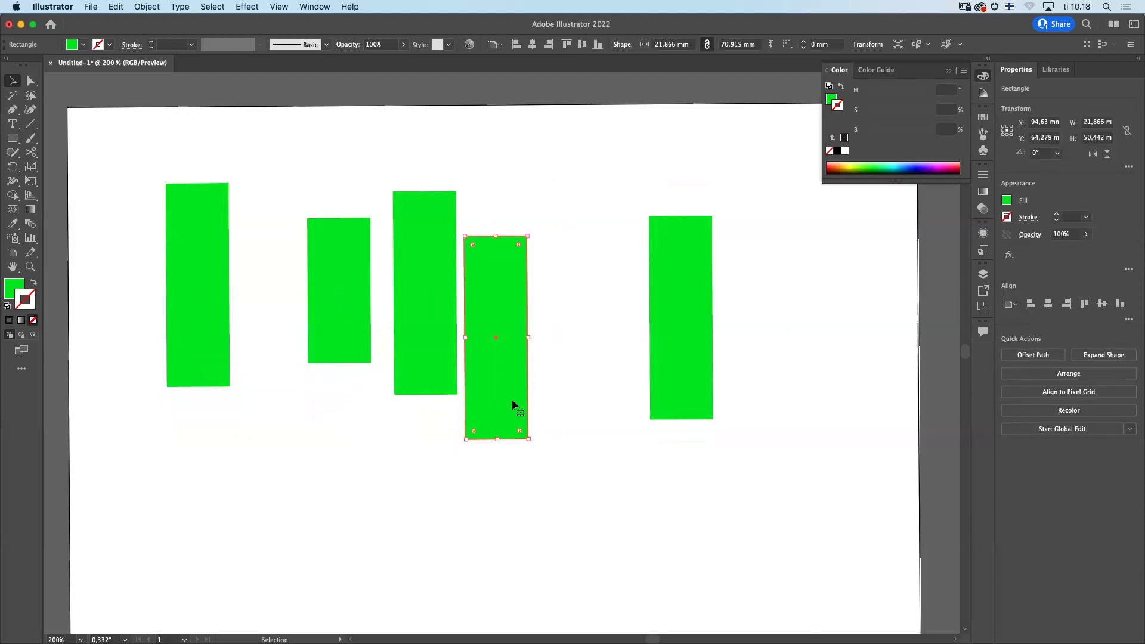
drag(504, 439, 504, 385)
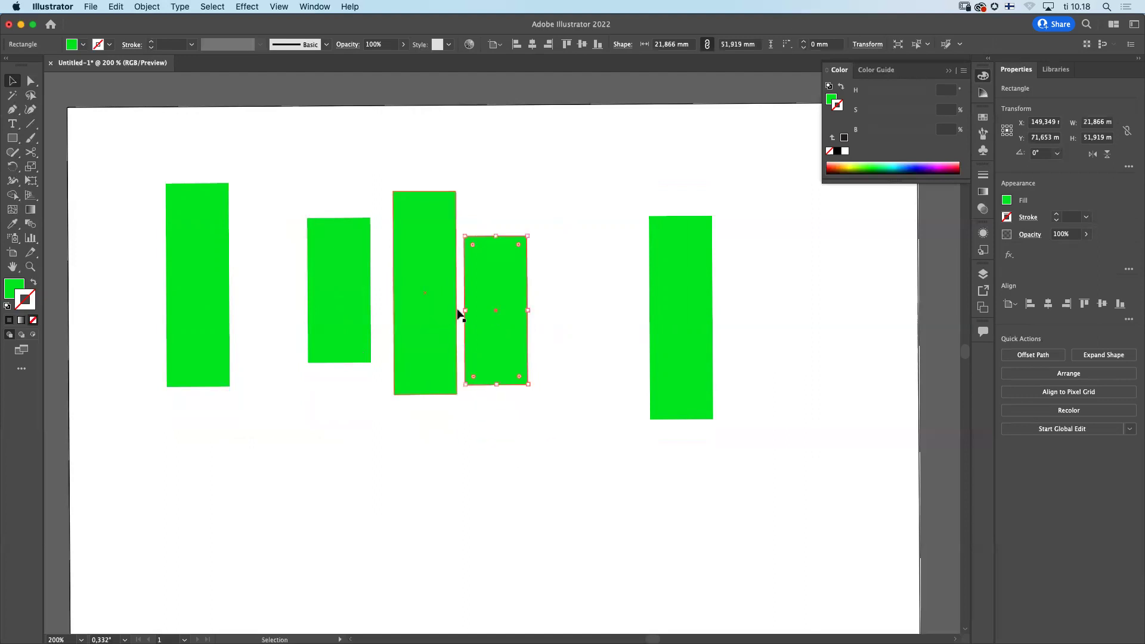
drag(464, 310, 496, 310)
Step: Distribute all five rectangles evenly by their horizontal centres, aligning them first by their top edges and finally by their vertical centres
drag(159, 154, 759, 463)
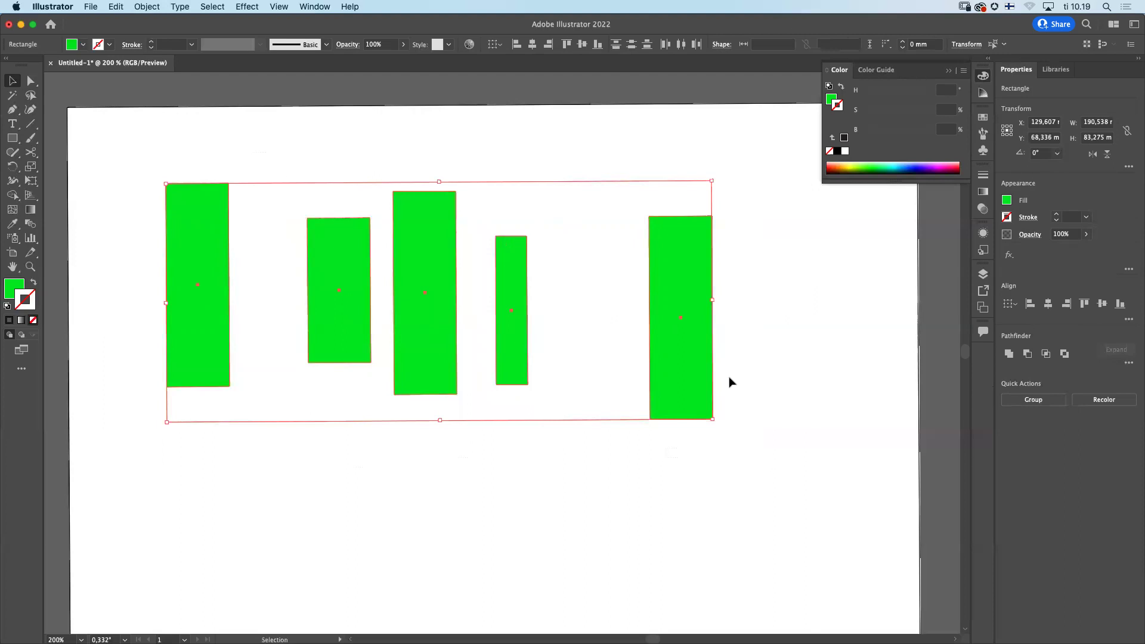
click(567, 44)
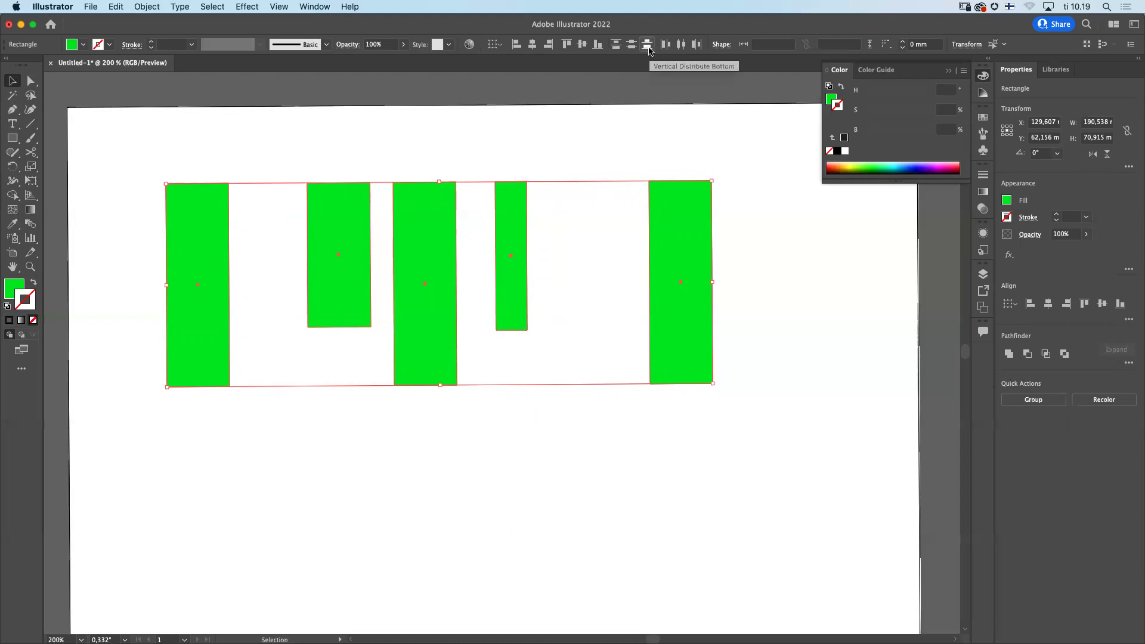
click(681, 45)
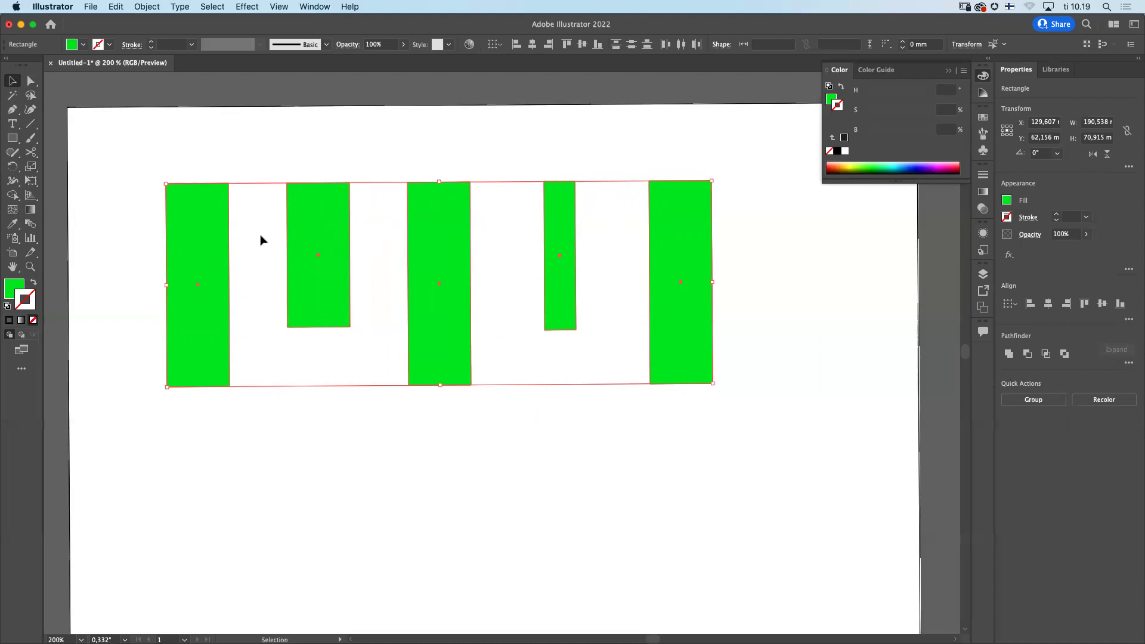
click(582, 44)
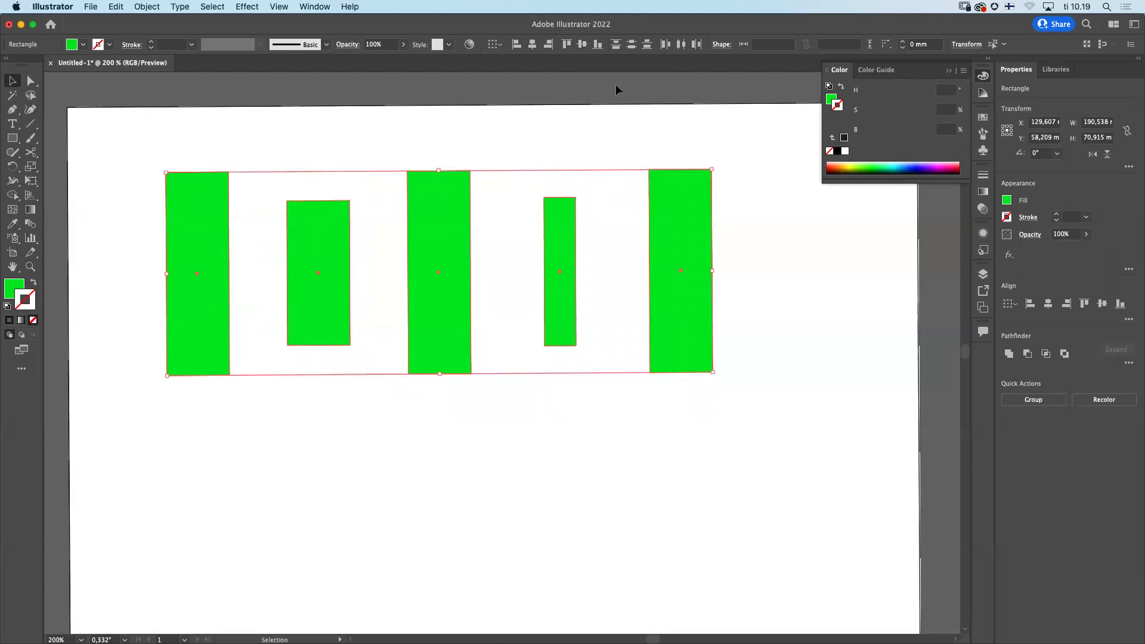
click(817, 299)
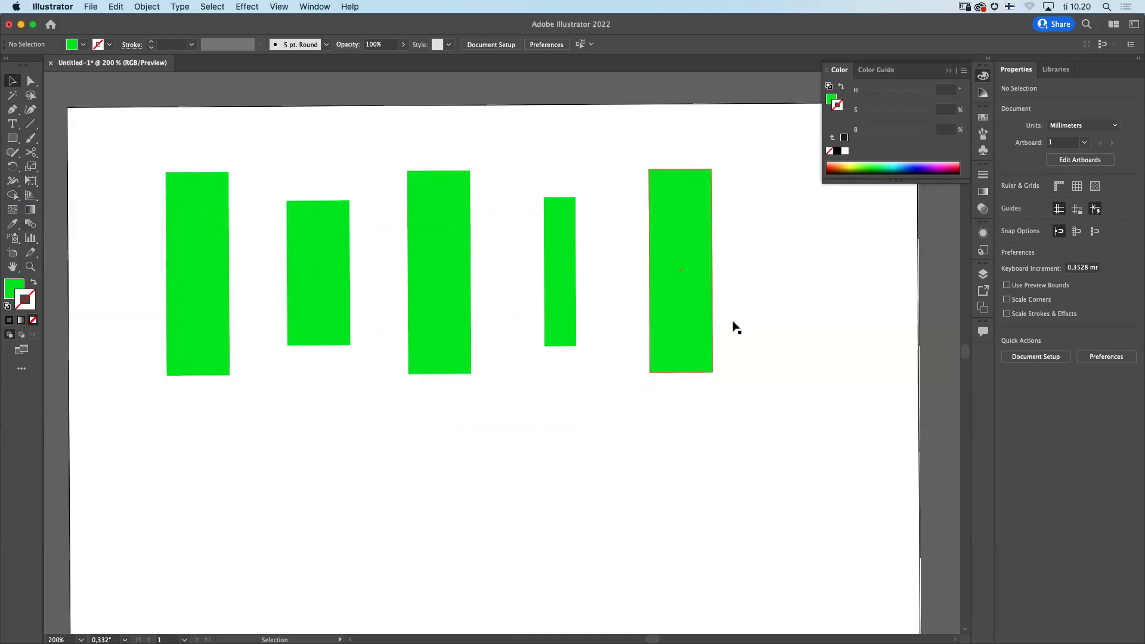
Step: Delete all five green rectangles and switch to the Paintbrush tool
drag(746, 433, 115, 166)
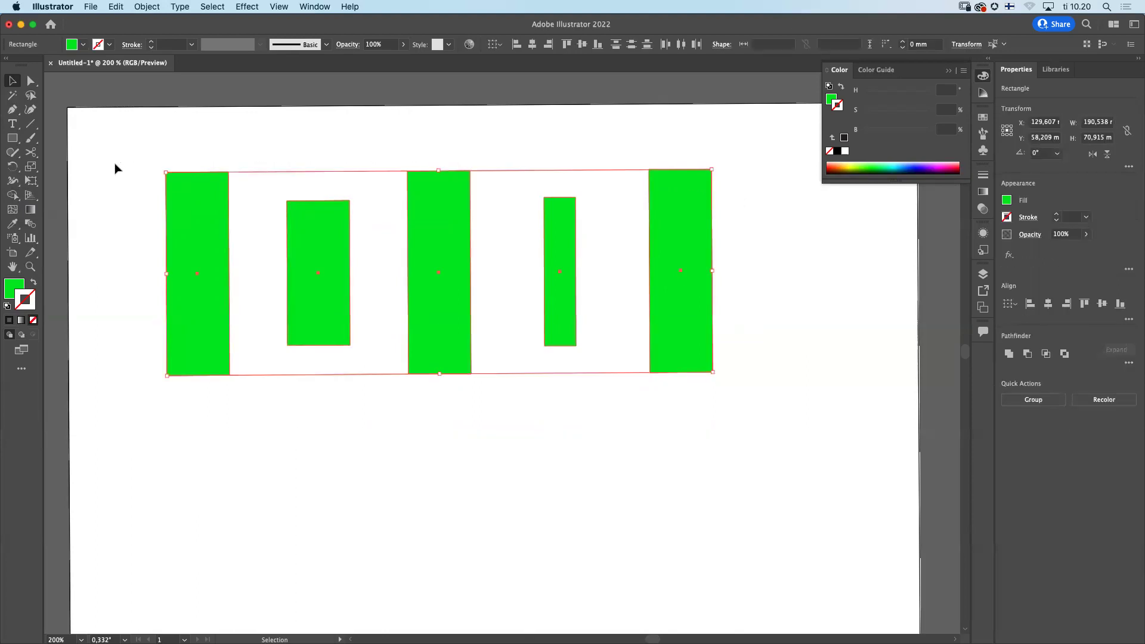
key(Delete)
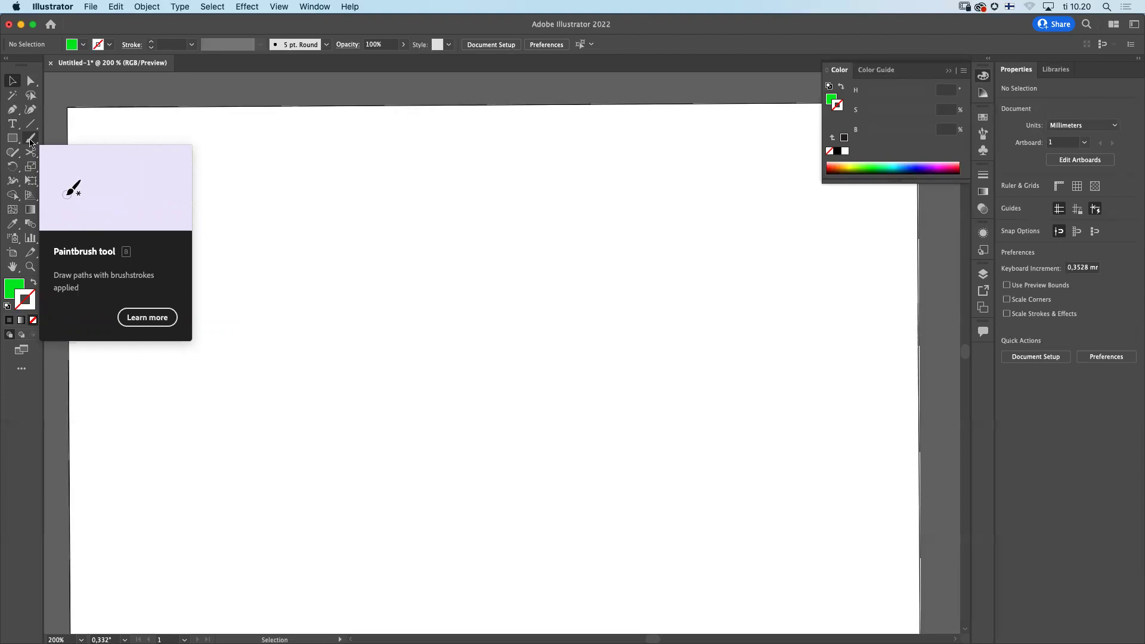
click(30, 142)
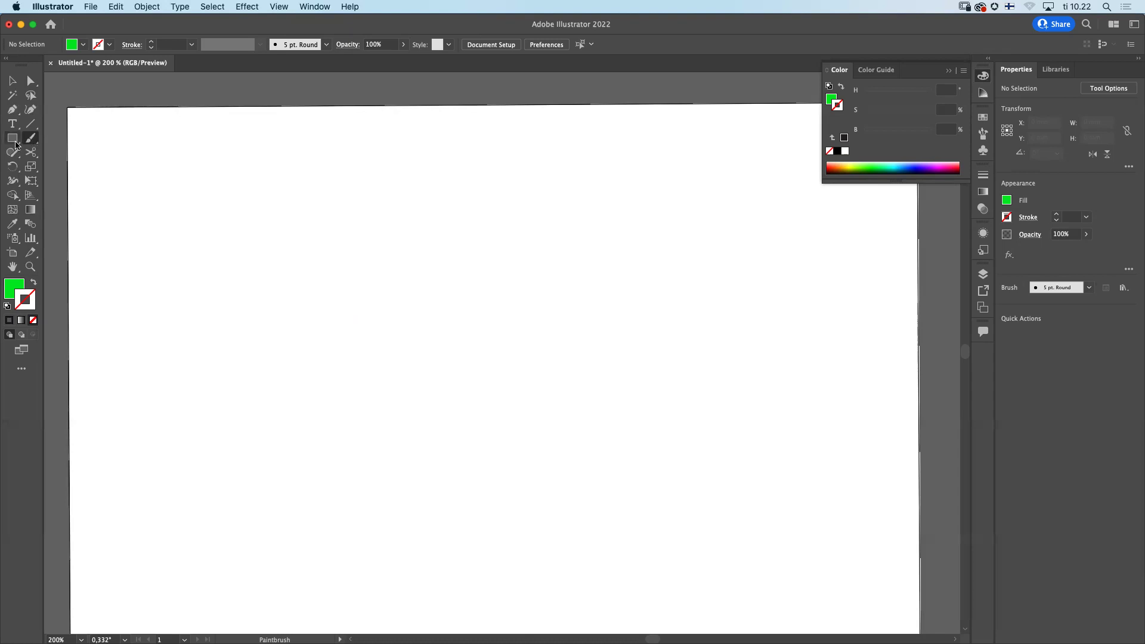
click(13, 140)
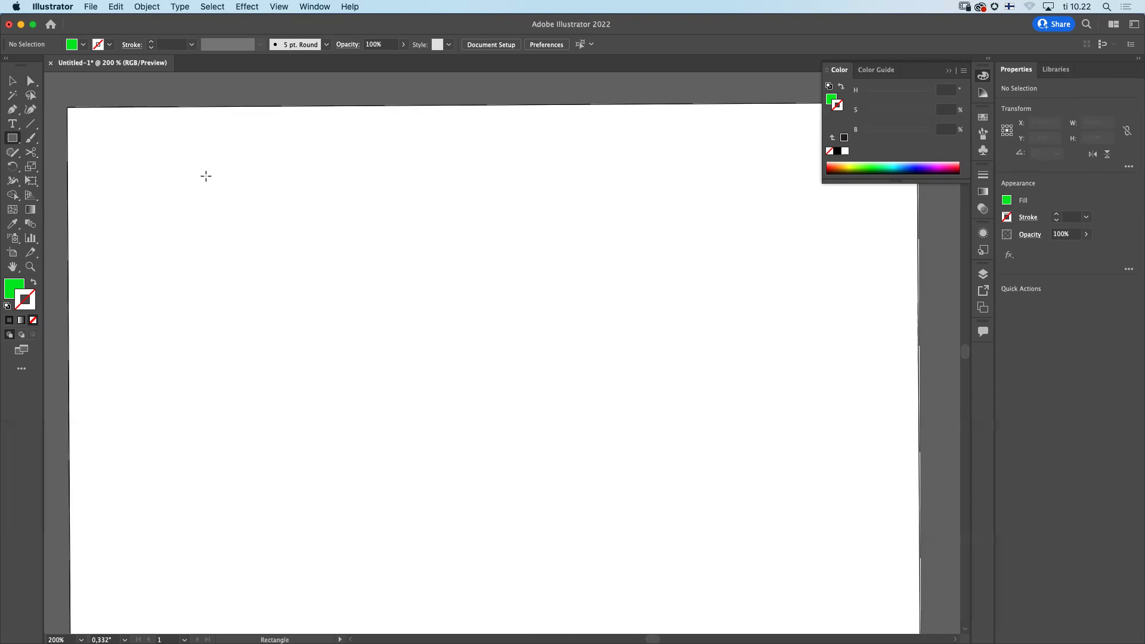
drag(200, 176, 428, 362)
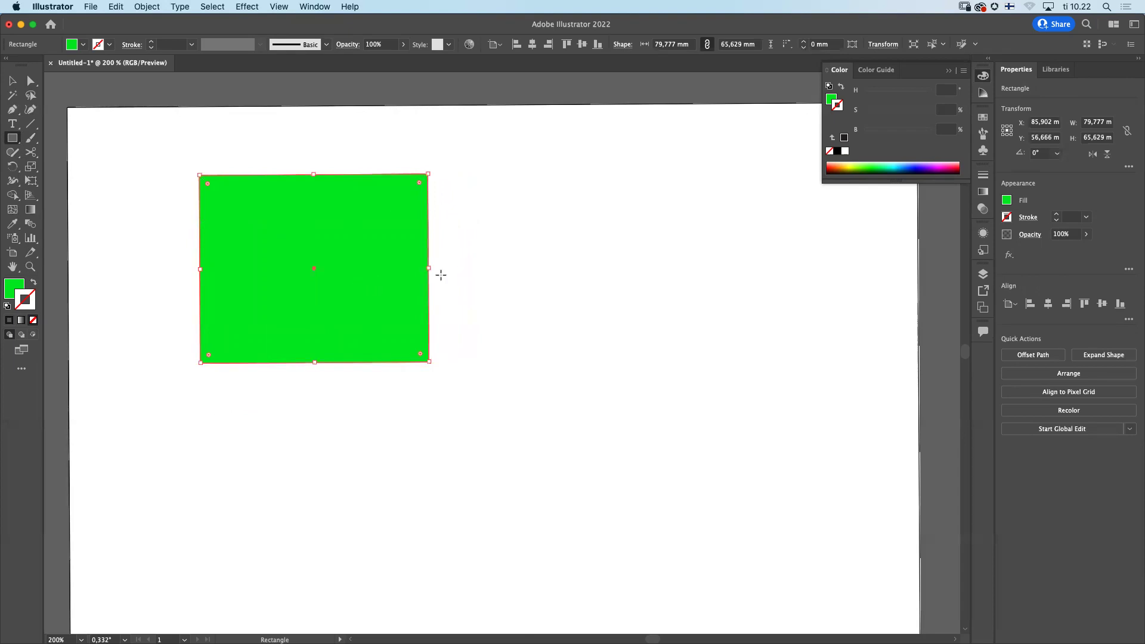
key(Delete)
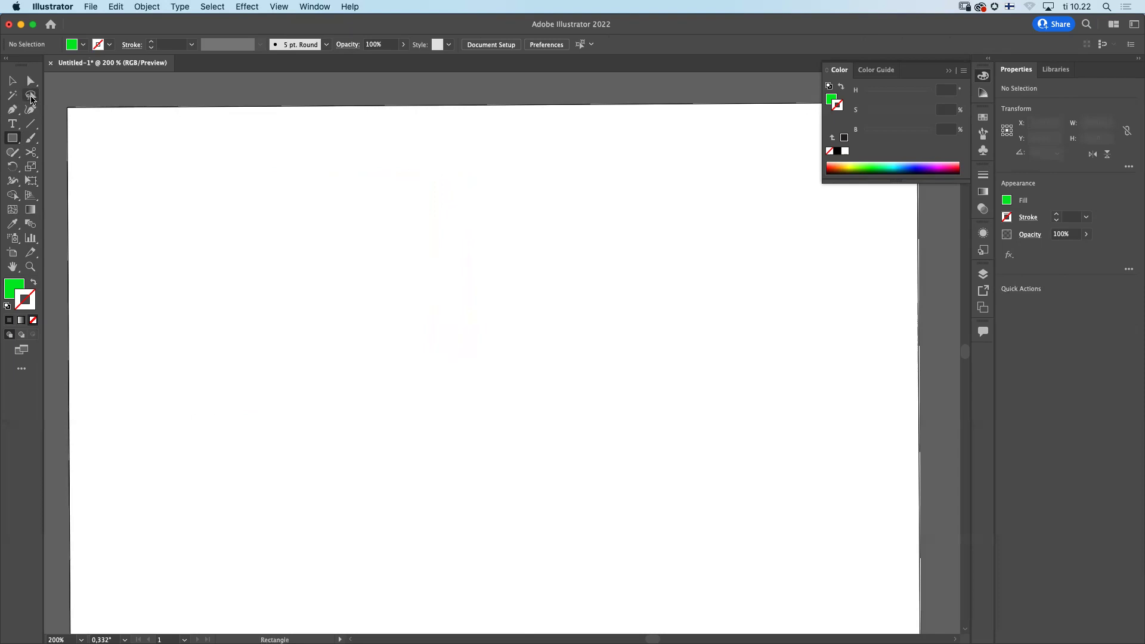
Step: Draw a green ellipse about 59.2 × 56.3 mm in the artboard's upper-left area and give it a black 4 pt stroke
click(18, 139)
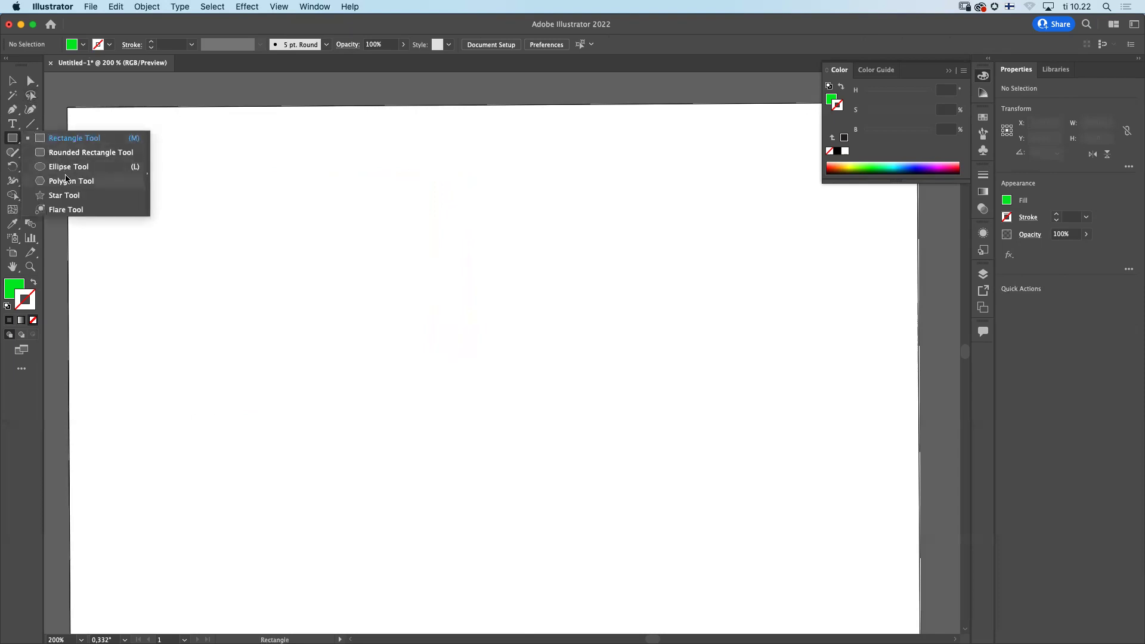
click(67, 172)
drag(236, 199, 407, 361)
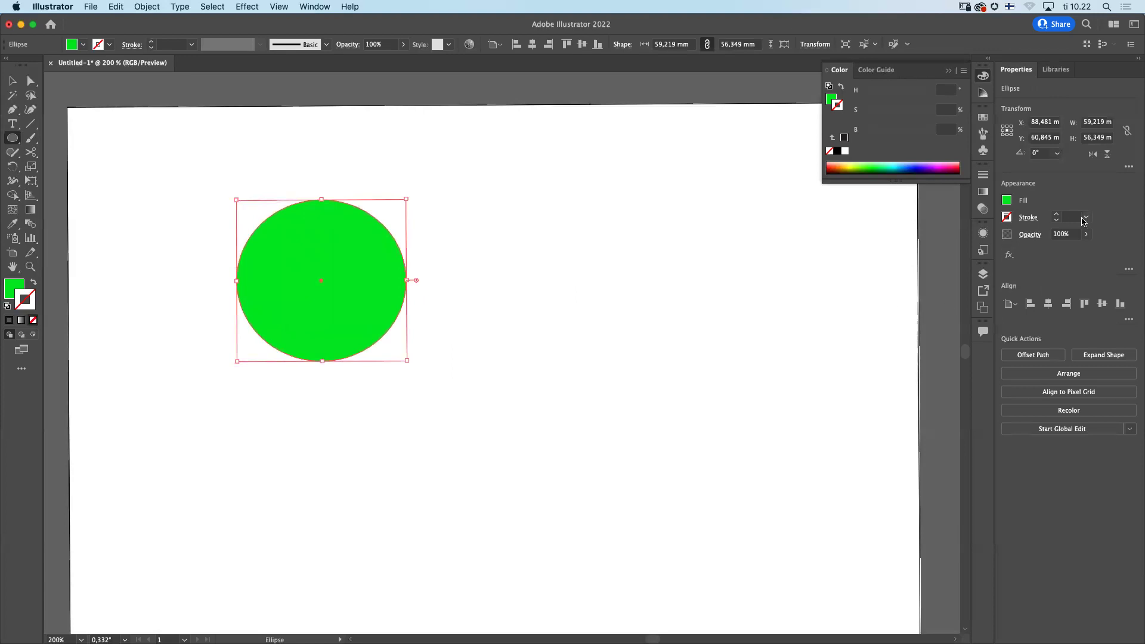
click(838, 152)
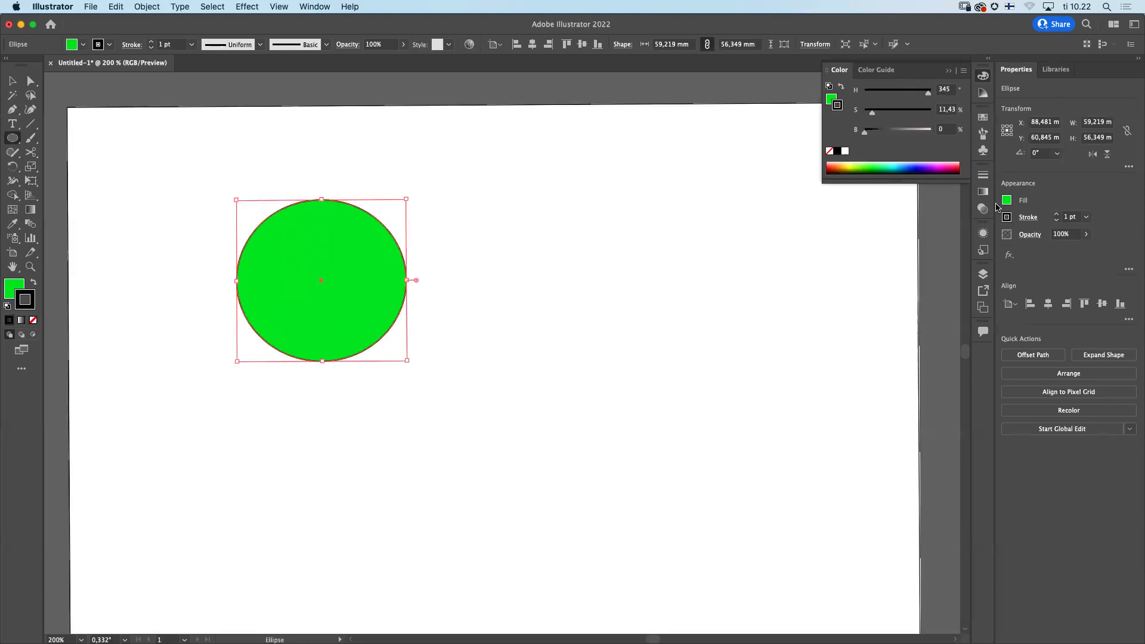
click(1058, 214)
click(1058, 214)
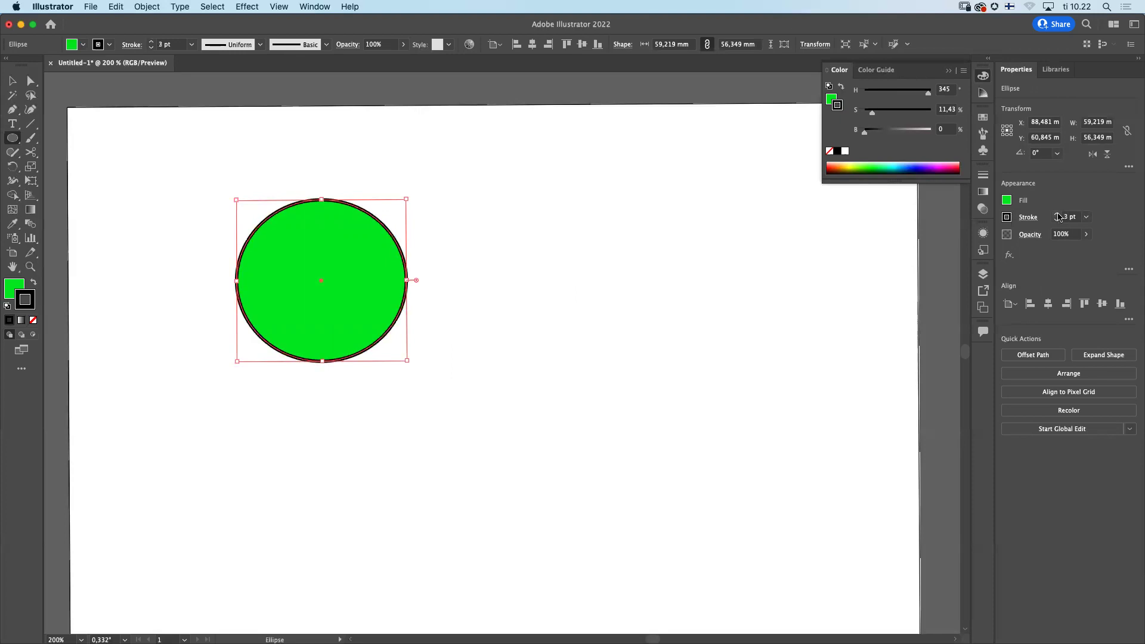
click(1059, 215)
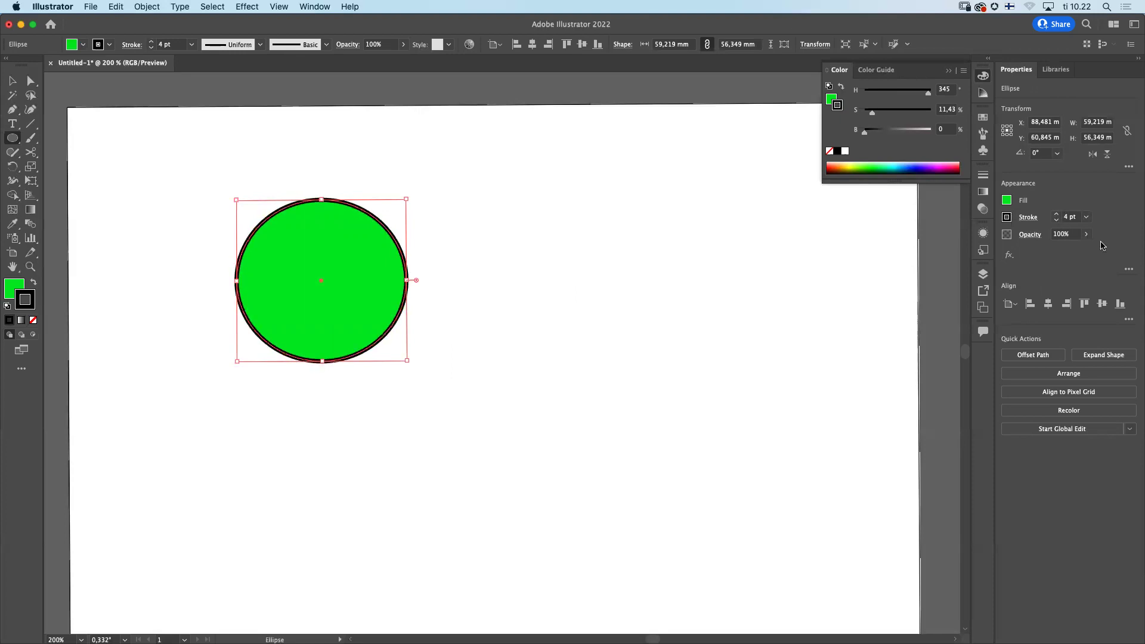
Step: Show the full stroke options, try a dashed line on the ellipse's outline and return it to a solid line
click(1129, 269)
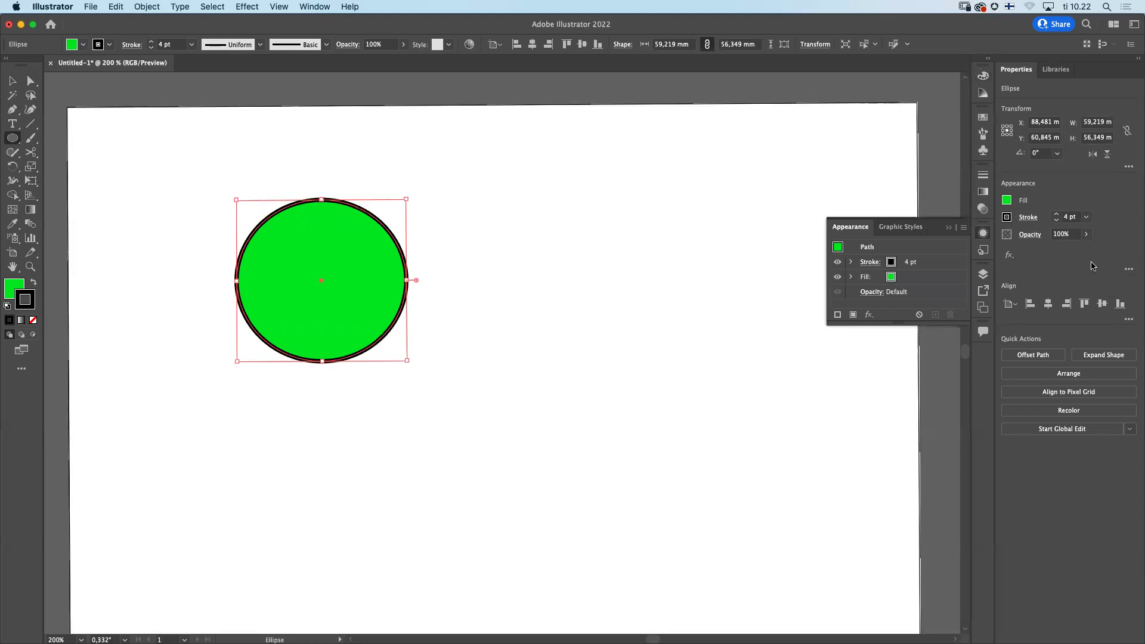
click(982, 177)
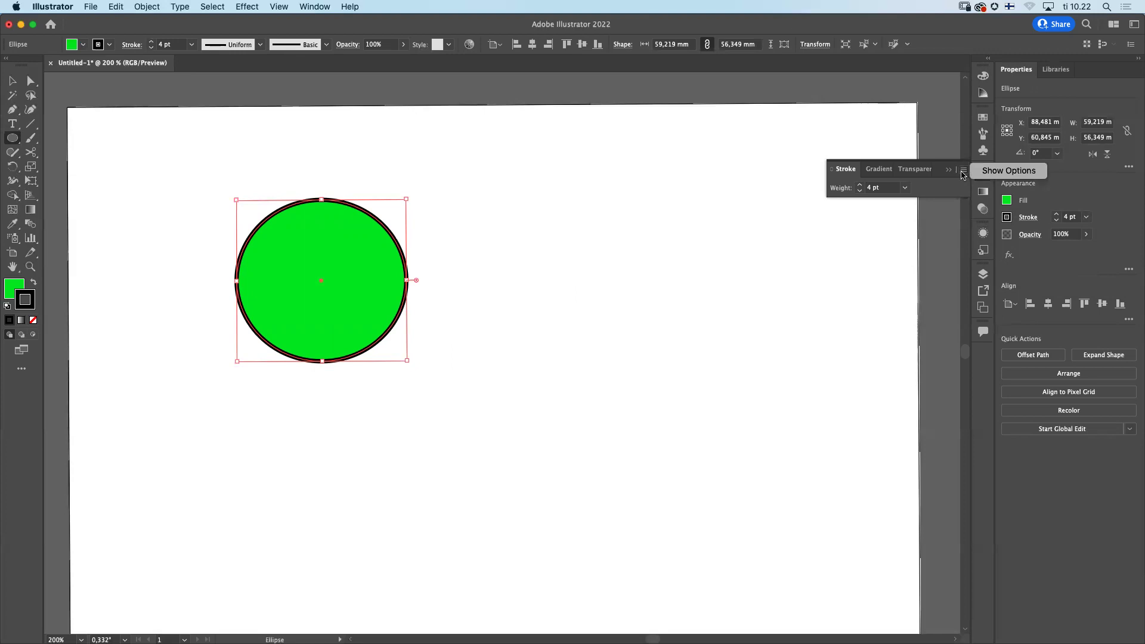
click(979, 173)
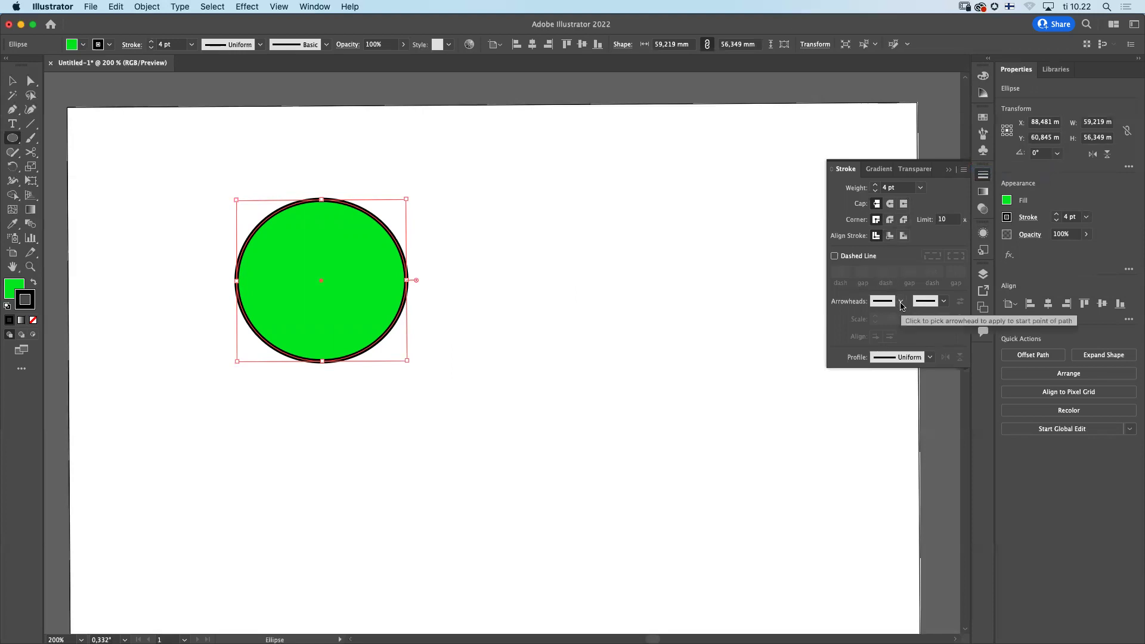
click(834, 256)
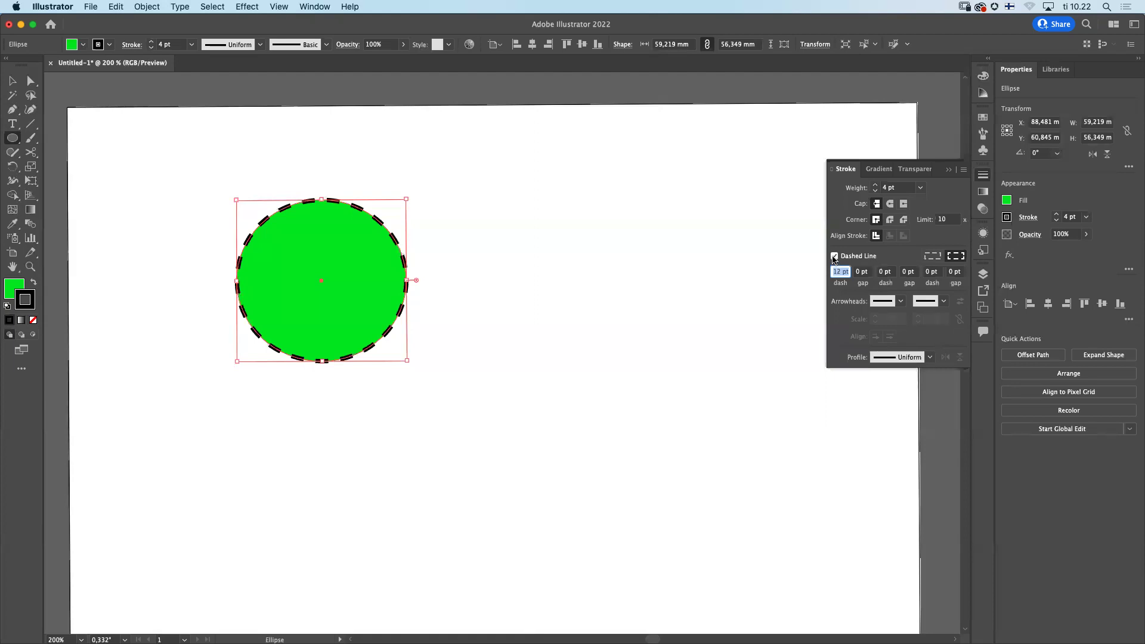
click(834, 257)
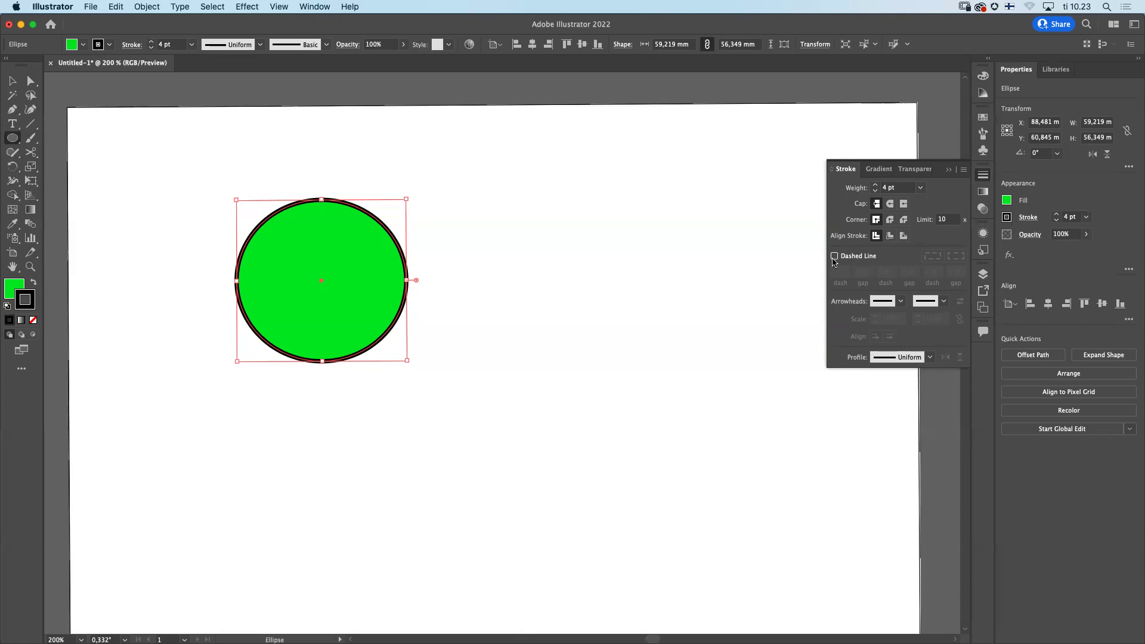
Step: Load the Artistic_ChalkCharcoalPencil brush library and enlarge the brush lists to show more brushes
click(983, 133)
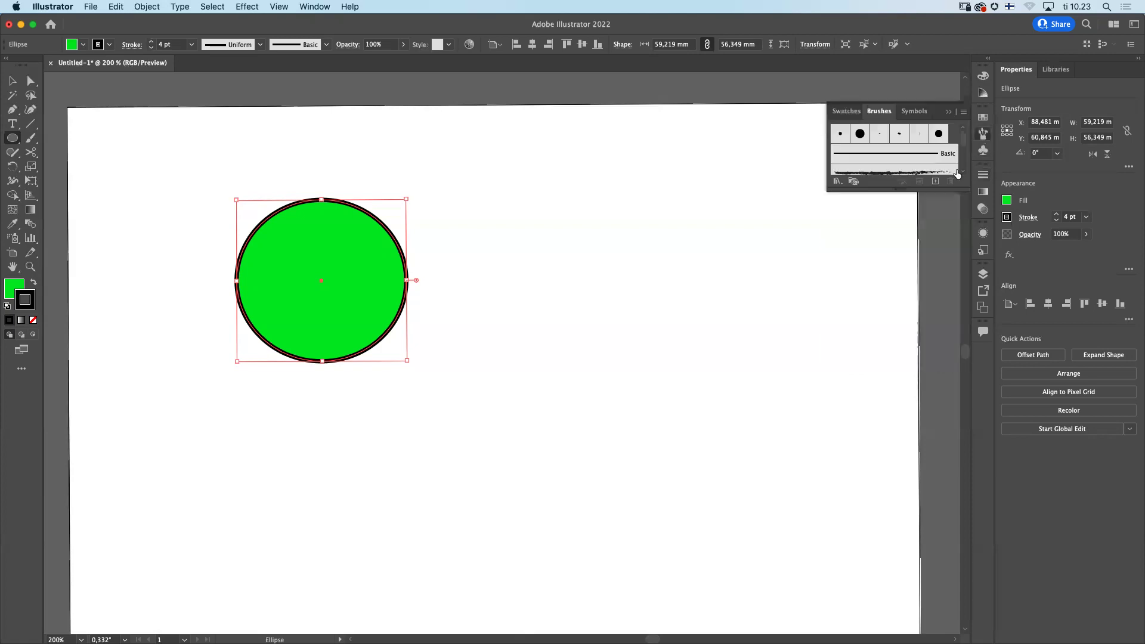
drag(958, 173, 937, 327)
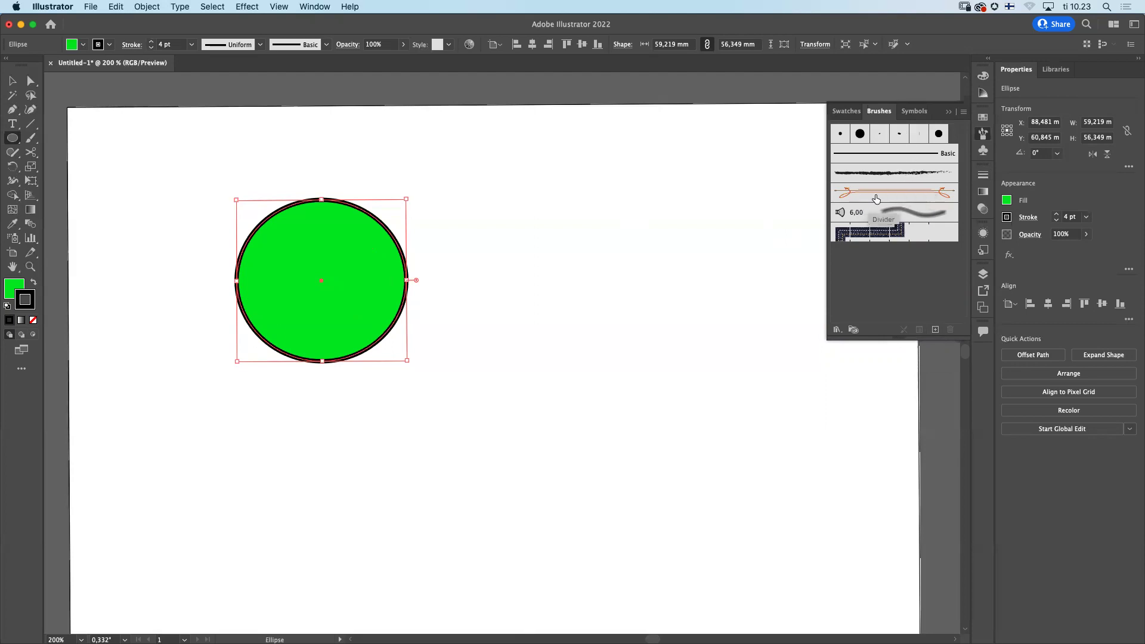
click(838, 330)
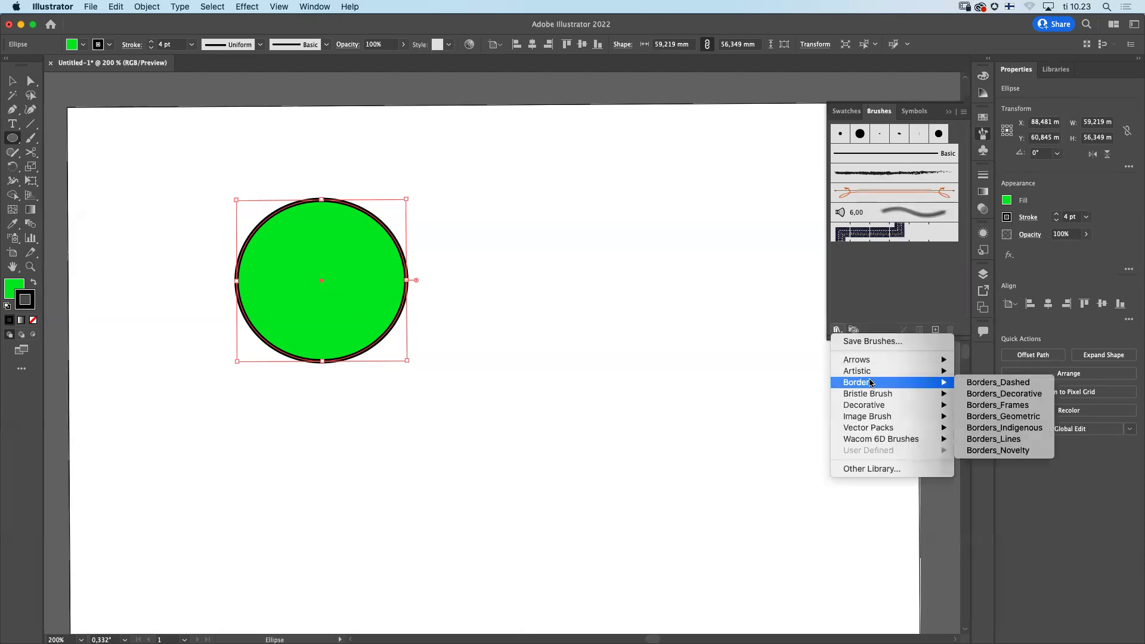
mouse_move(943, 378)
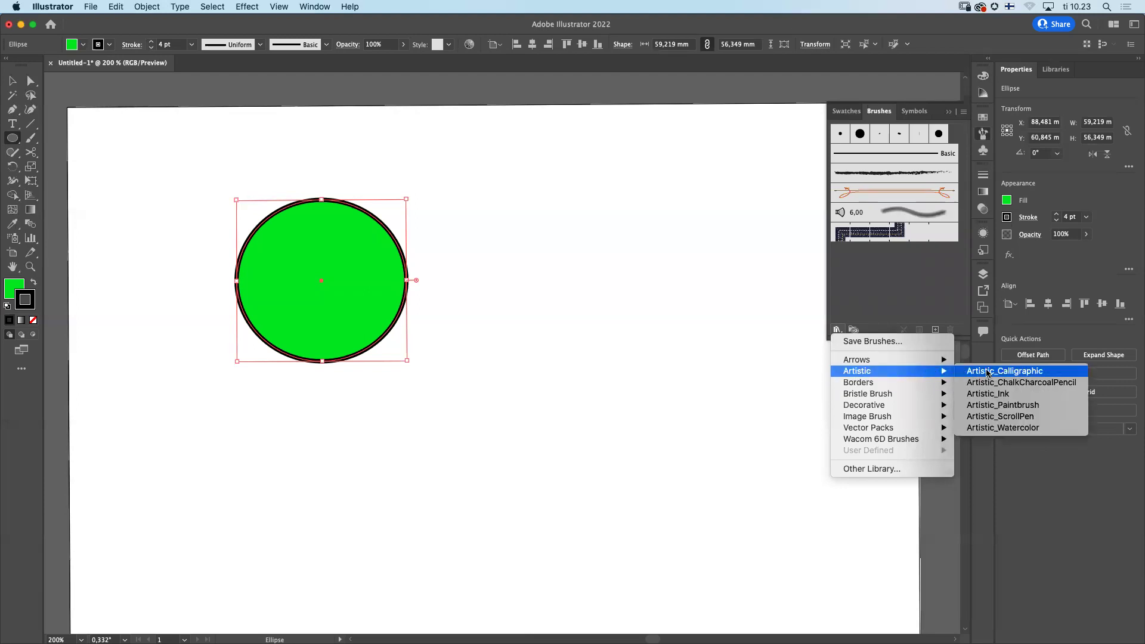
click(993, 383)
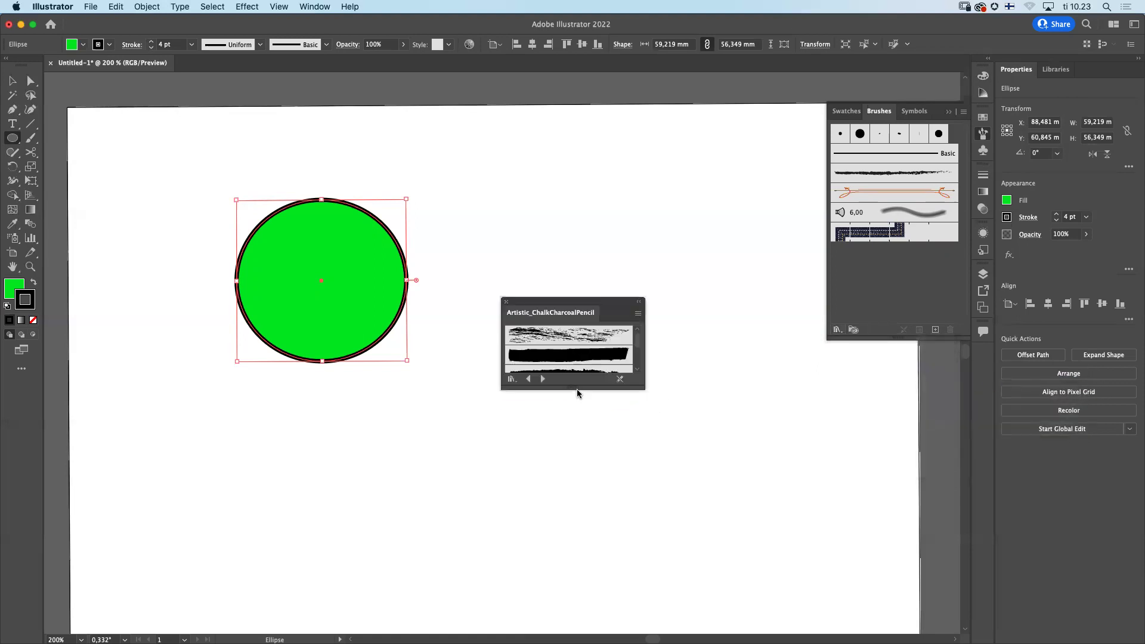
drag(576, 389, 573, 513)
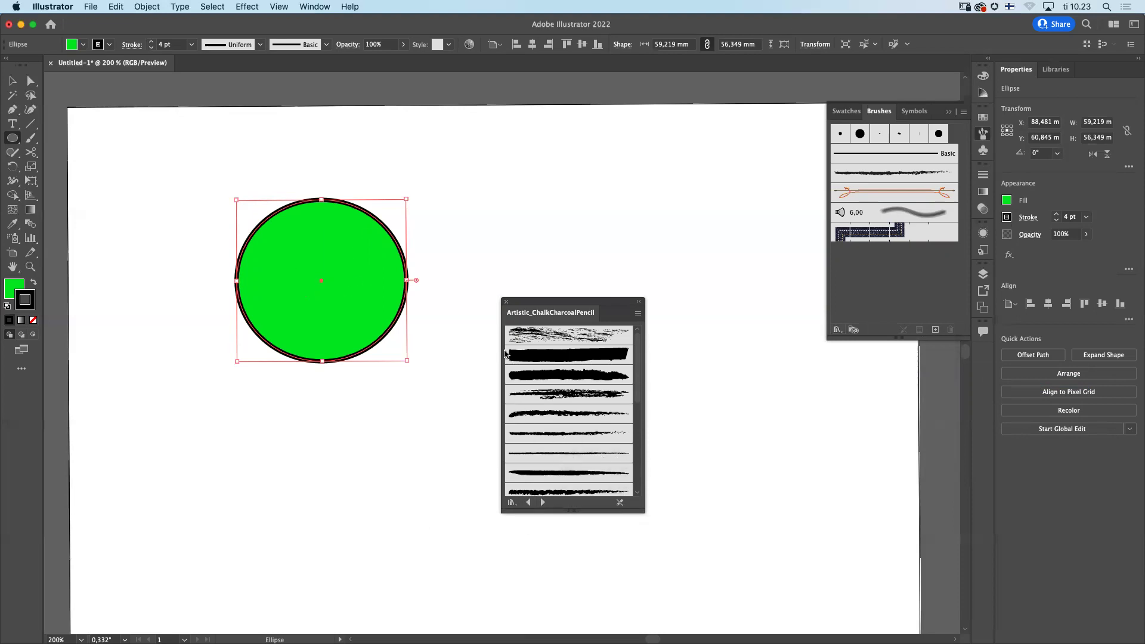
Step: Try three chalk and charcoal brushes, including Charcoal - Thick, on the ellipse's outline, plus two splatter brushes from the Artistic_Ink library
click(561, 336)
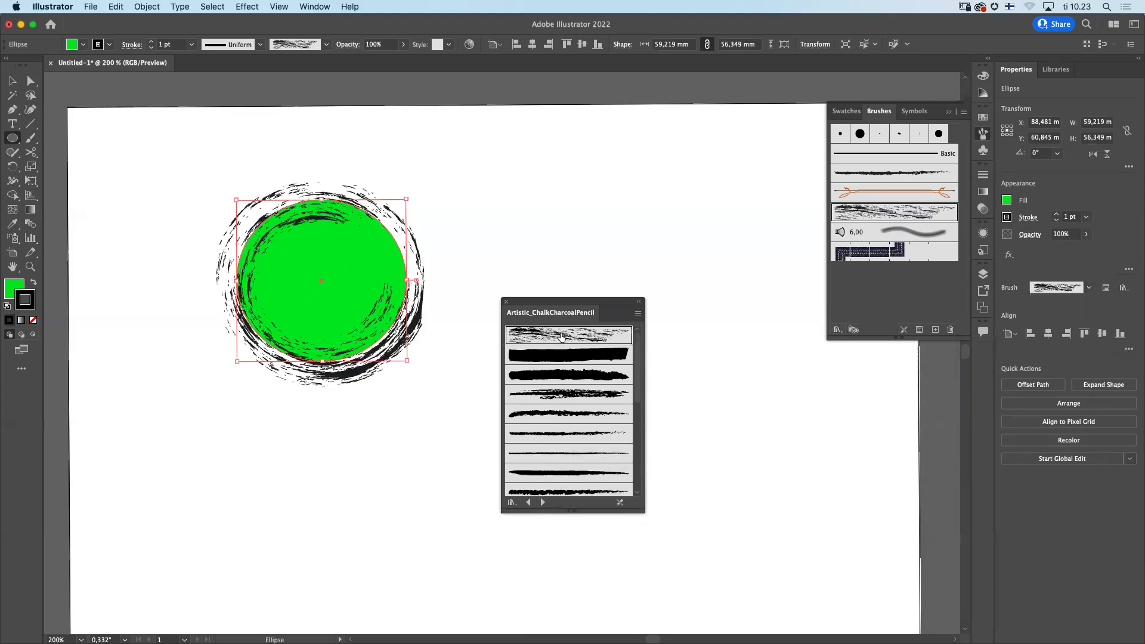
scroll(639, 398, down, 5)
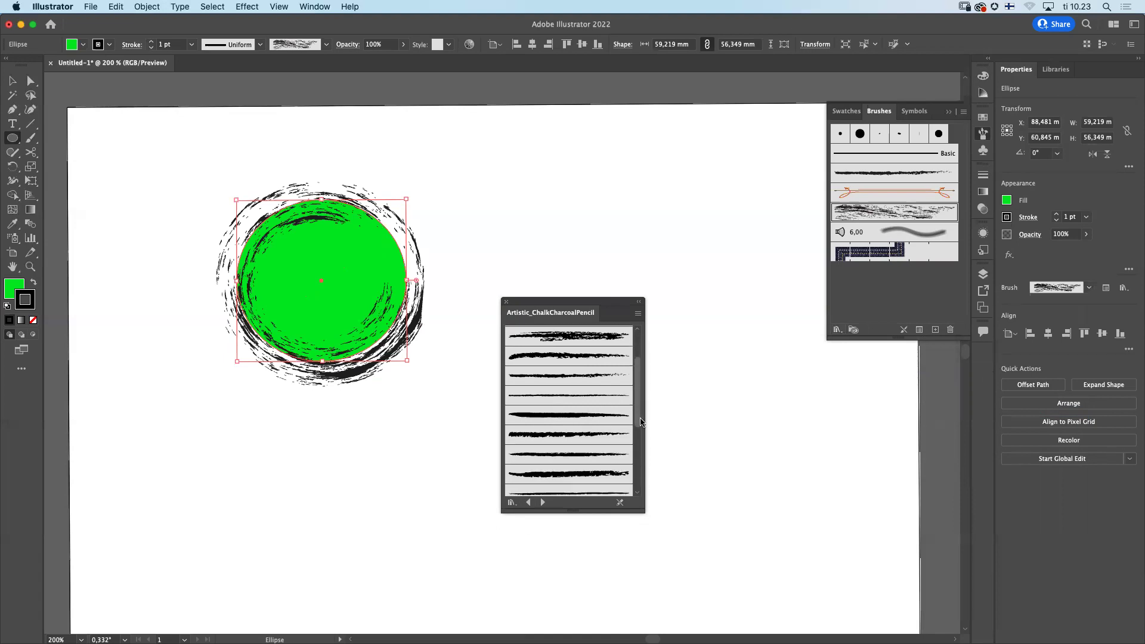
click(558, 424)
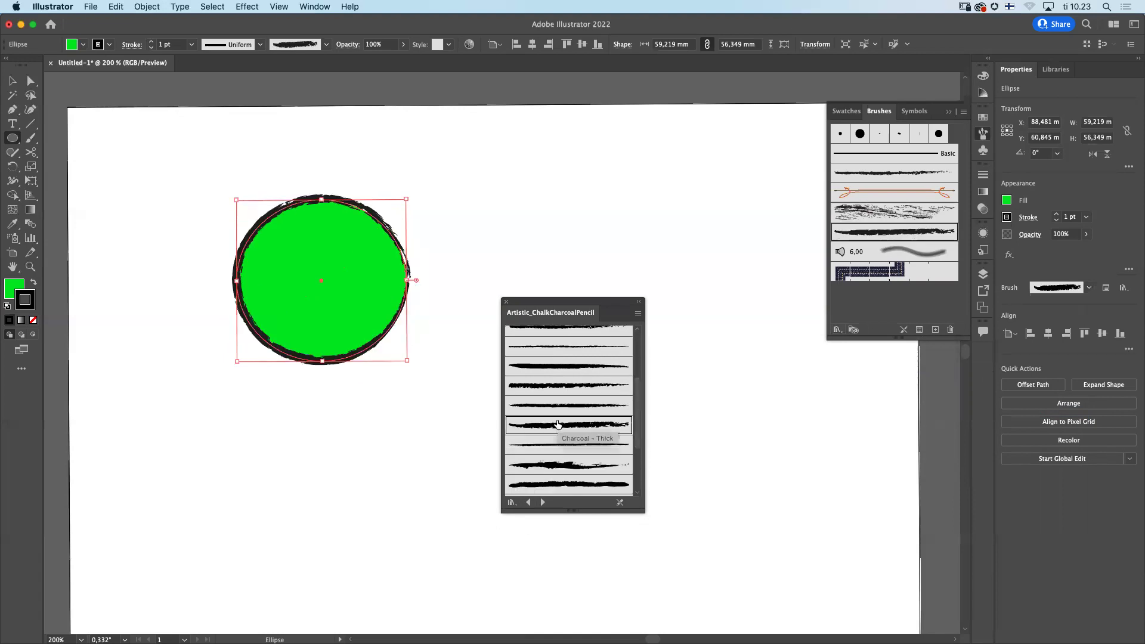
click(554, 466)
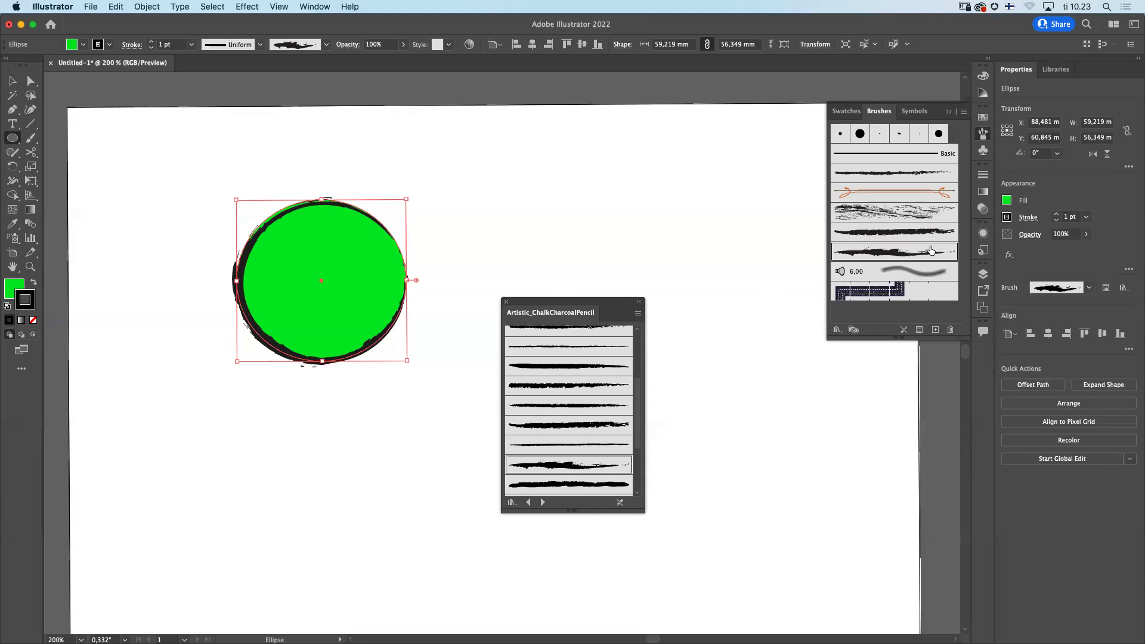
click(545, 503)
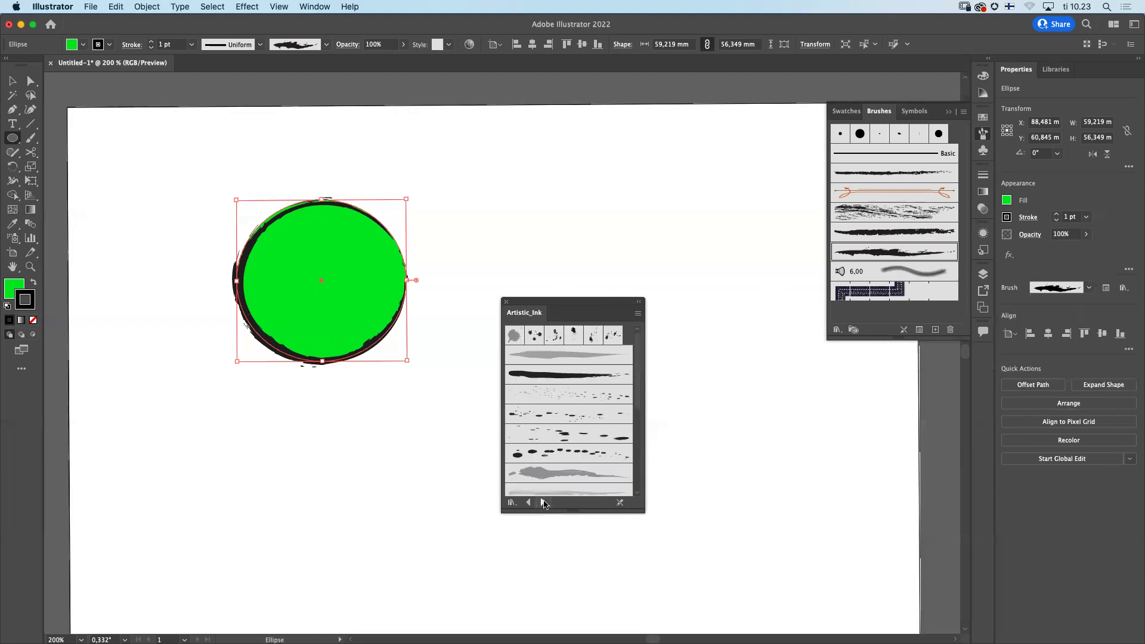
click(552, 398)
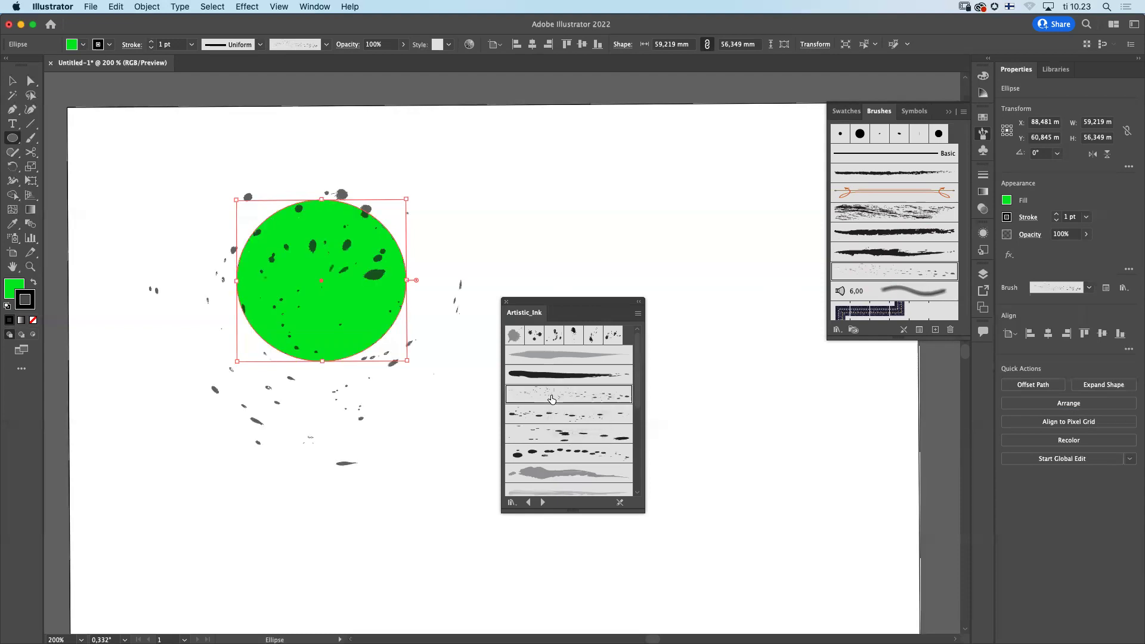
click(561, 457)
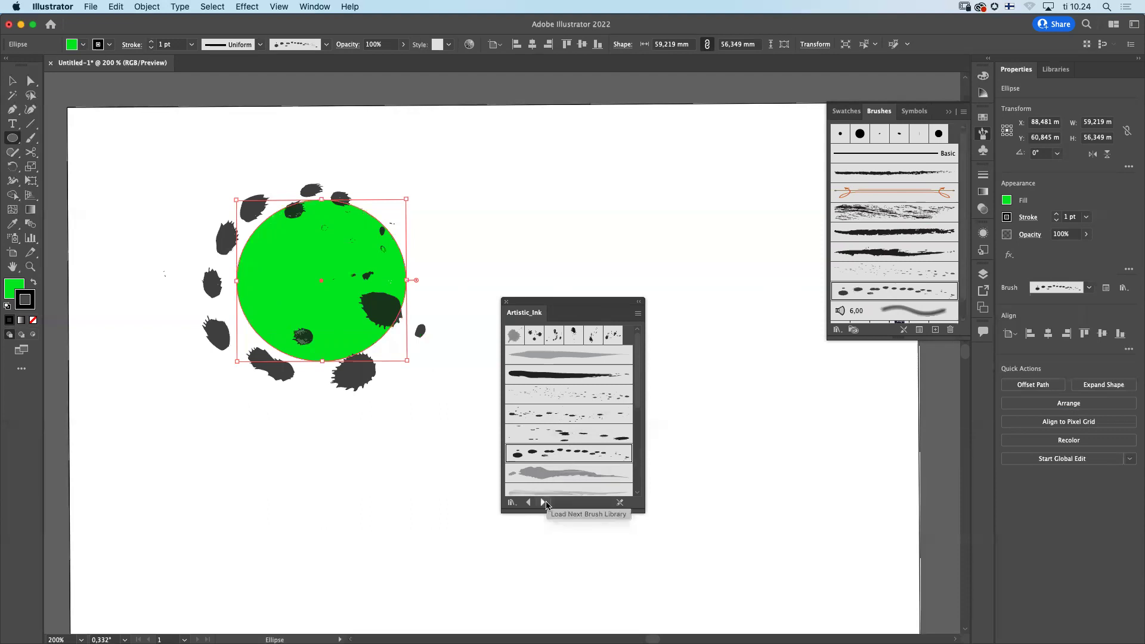
Step: Try two brushes from the Artistic_Paintbrush library and a multi-line brush from the Artistic_ScrollPen library on the ellipse's outline
click(543, 503)
click(573, 456)
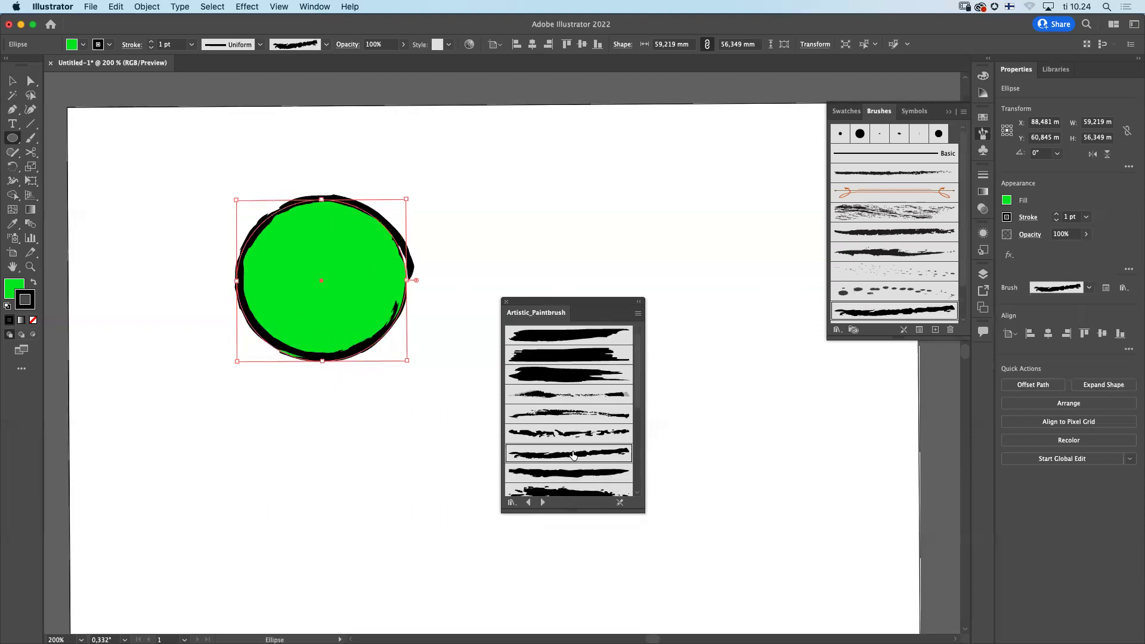
drag(639, 395, 640, 468)
click(580, 446)
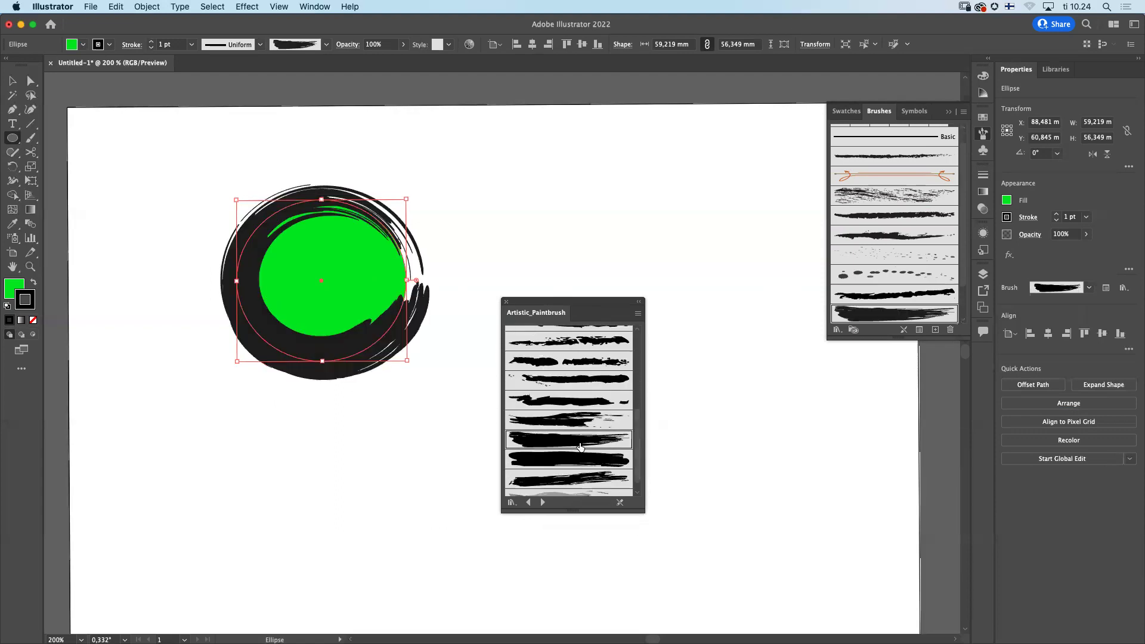
click(543, 505)
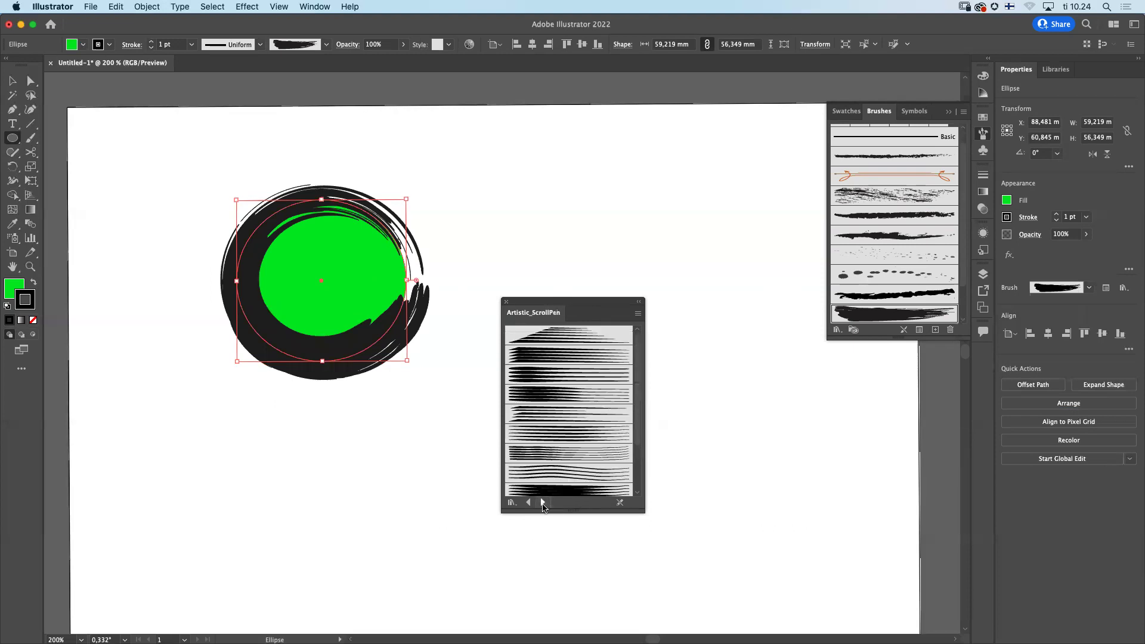
click(570, 442)
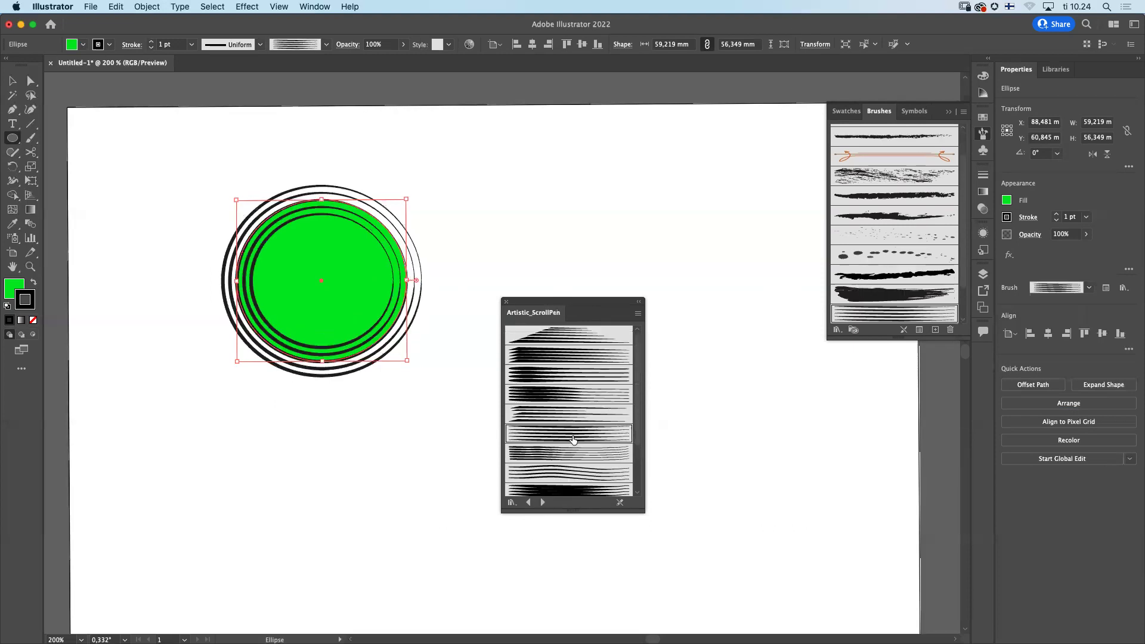
scroll(640, 478, down, 3)
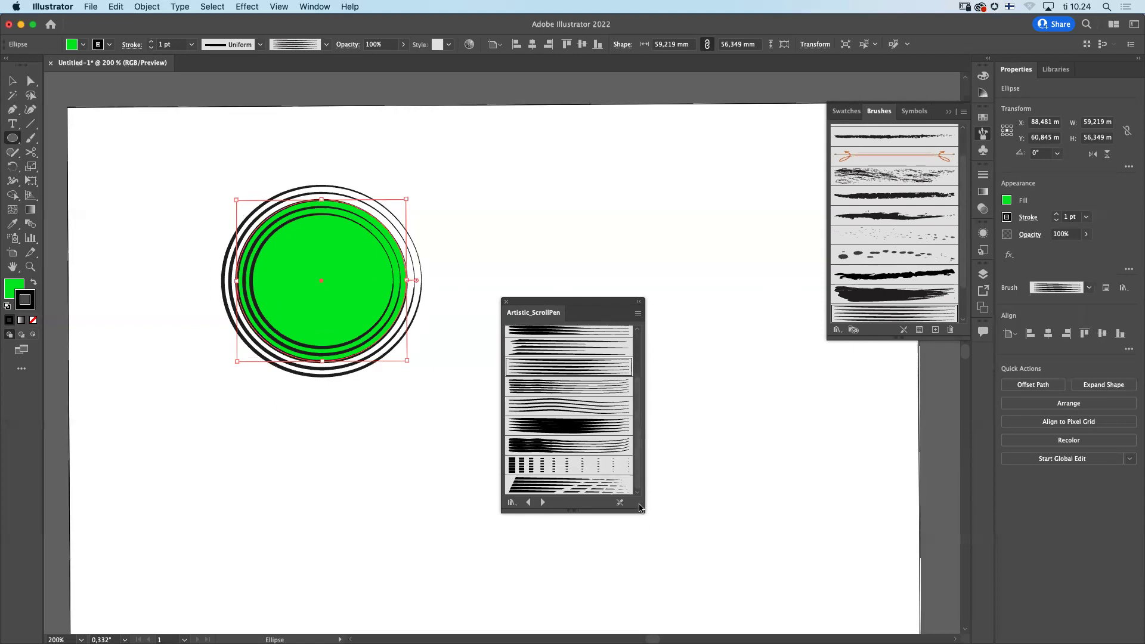
Step: Apply a grey wash brush from the Artistic_Watercolor library to the ellipse's outline, and replace the brush library with the colour controls
click(542, 503)
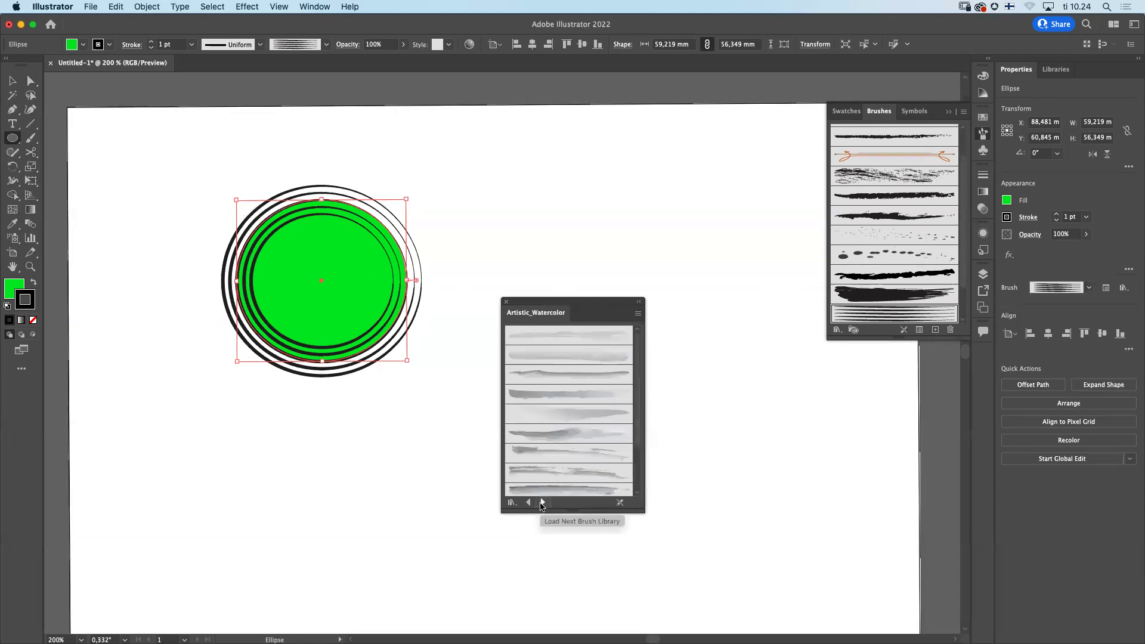
click(565, 442)
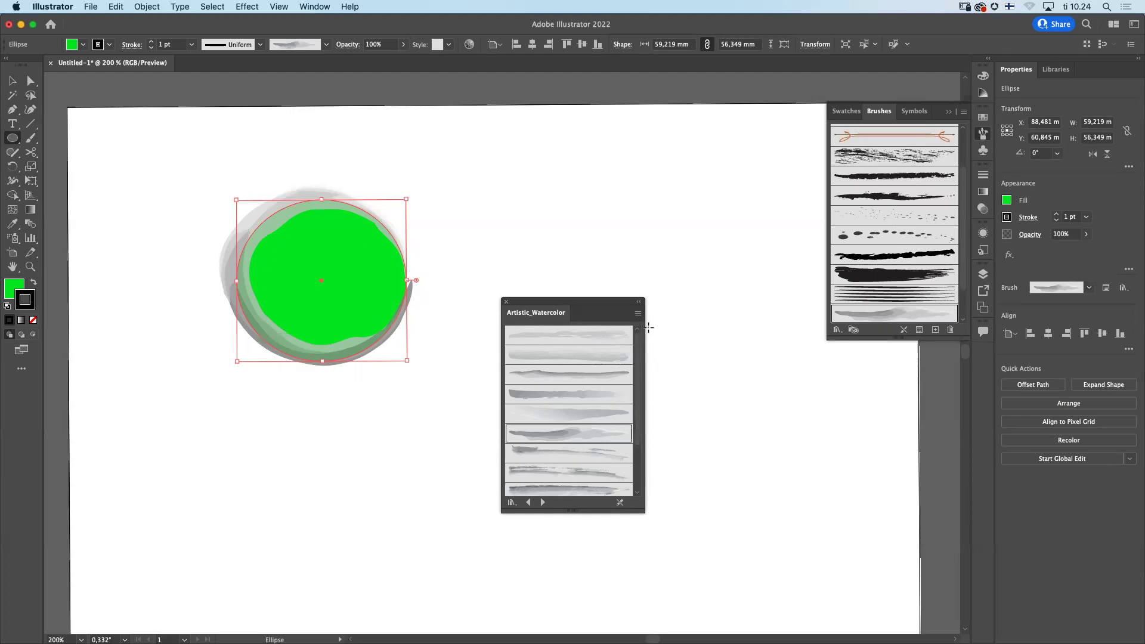
click(506, 302)
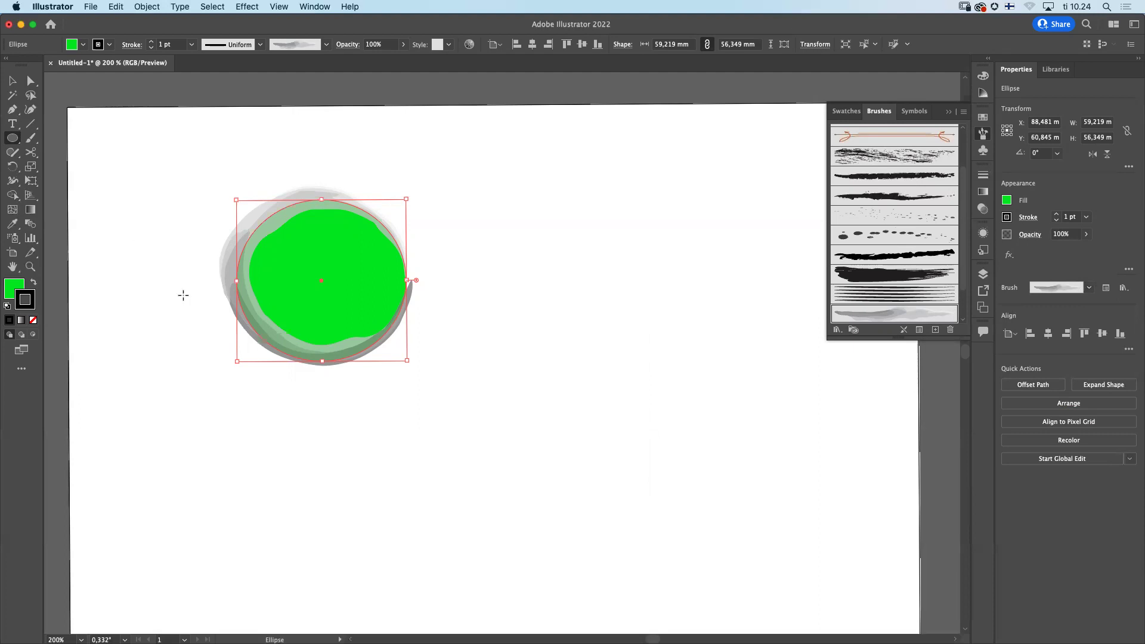
click(982, 78)
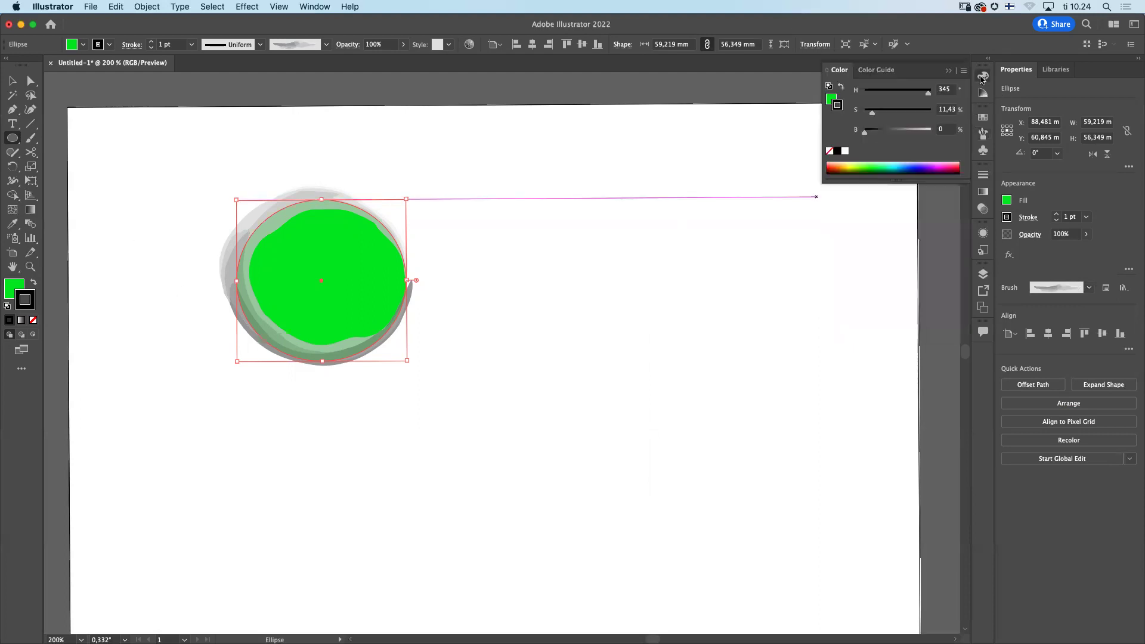
Step: Colour the ellipse's brushed outline green and set the Paintbrush tool's fidelity to the most Accurate setting
click(866, 161)
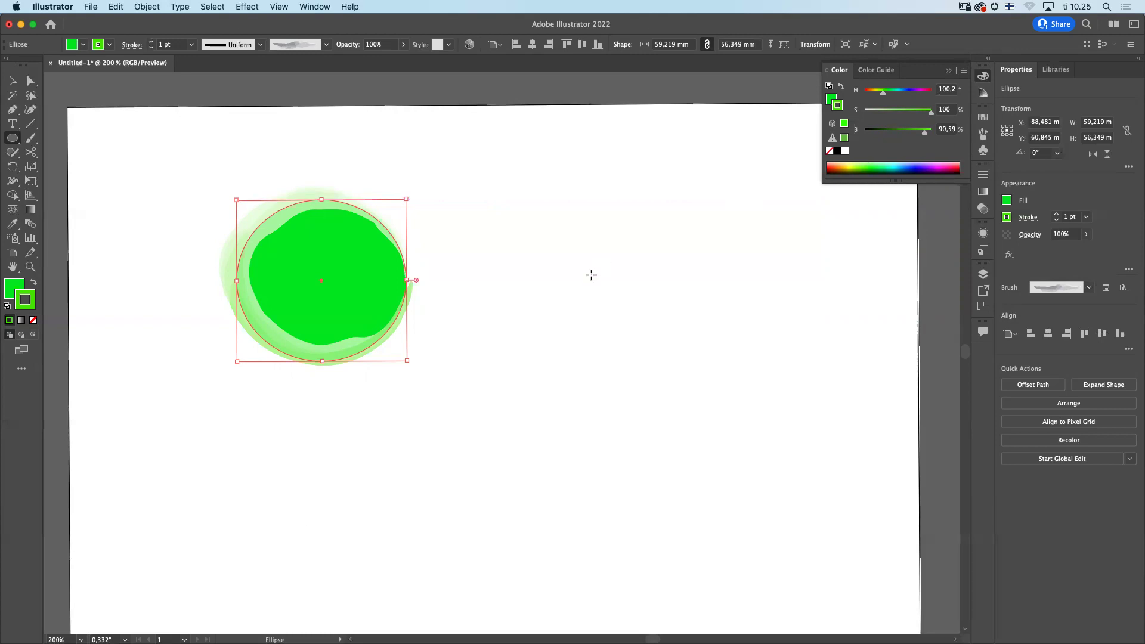
click(33, 141)
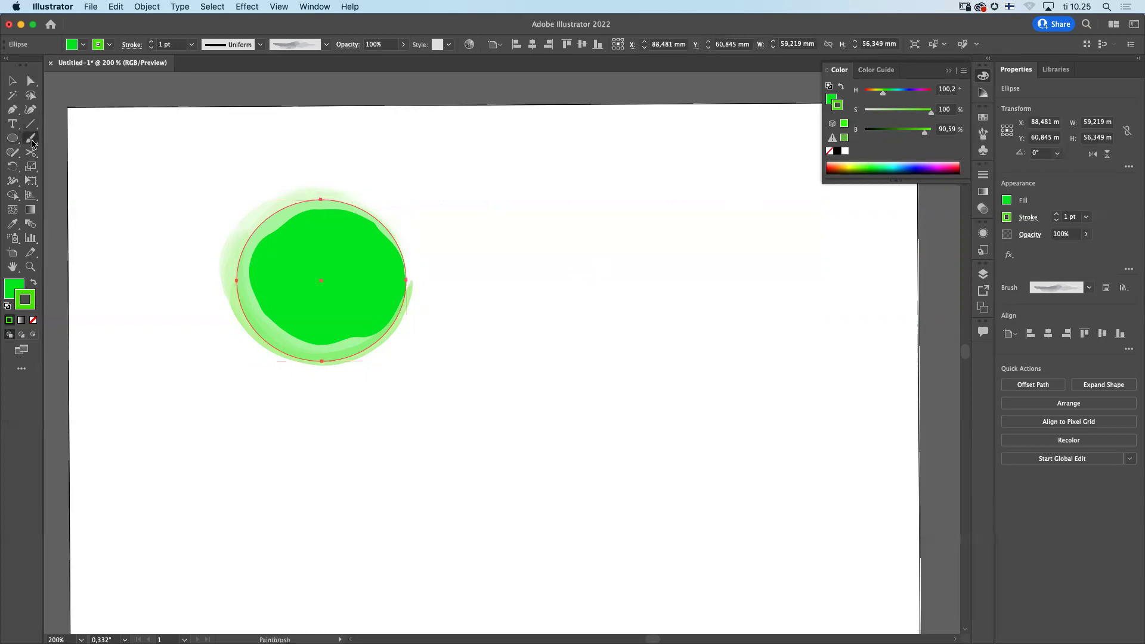
double_click(32, 141)
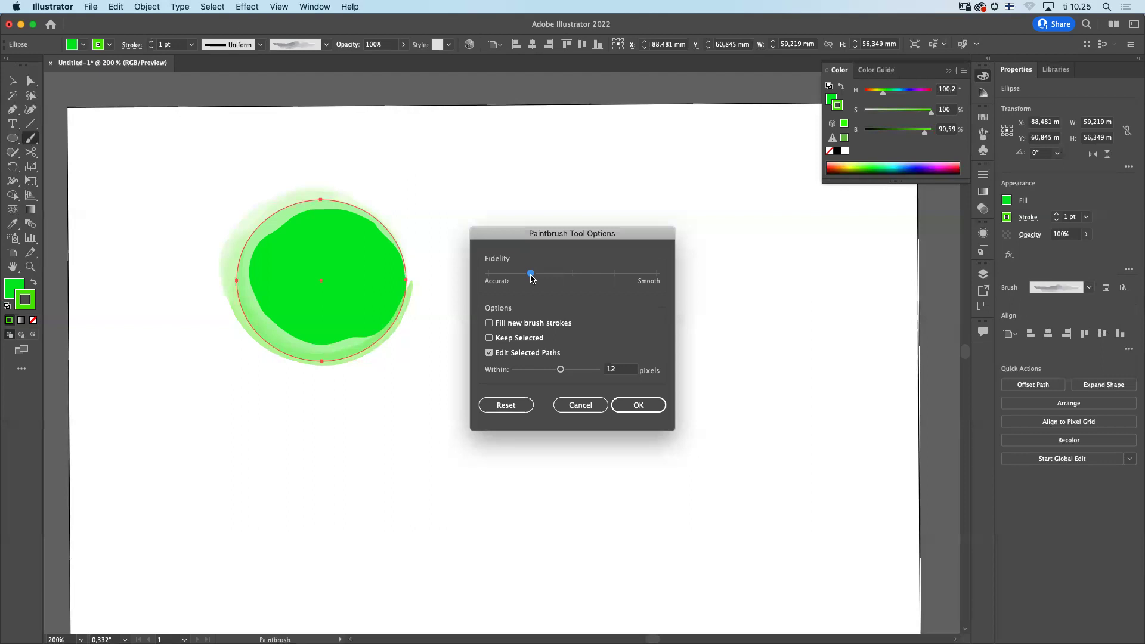
drag(531, 278, 572, 280)
drag(573, 278, 490, 278)
click(638, 406)
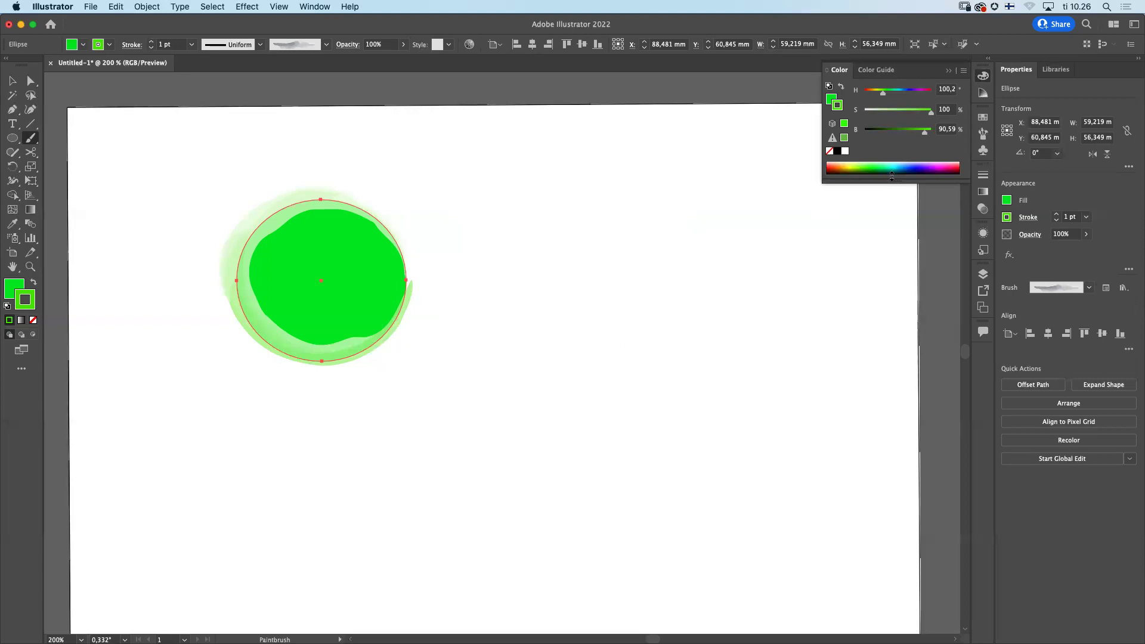
Step: Start a new Calligraphic Brush and make its 9 pt size respond to Pressure with a variation of 9 pt
click(983, 135)
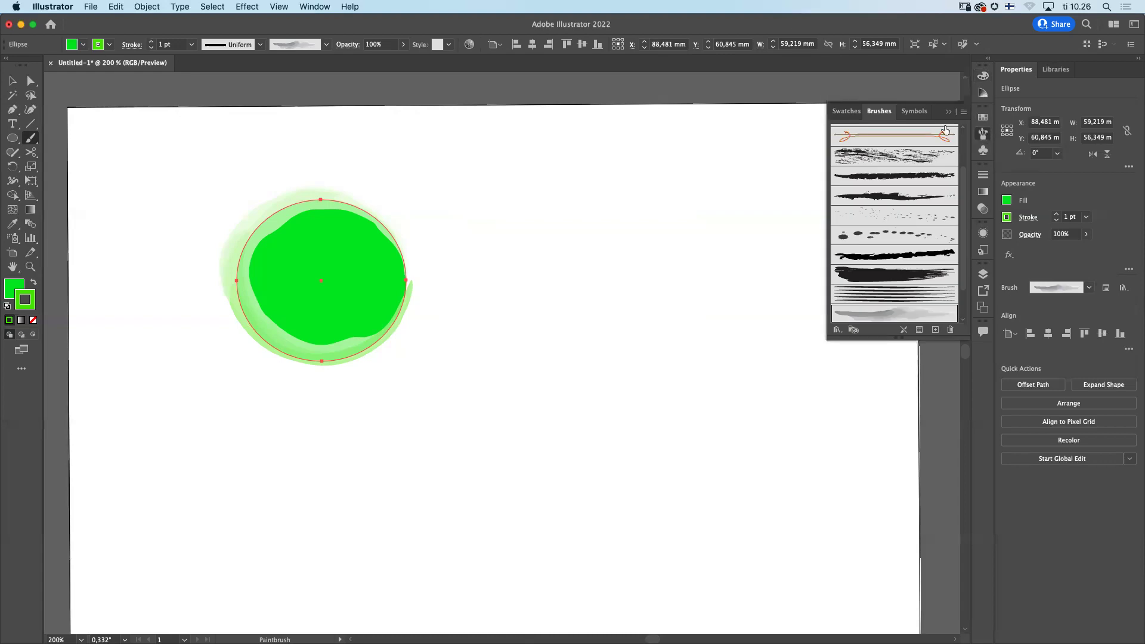
click(844, 112)
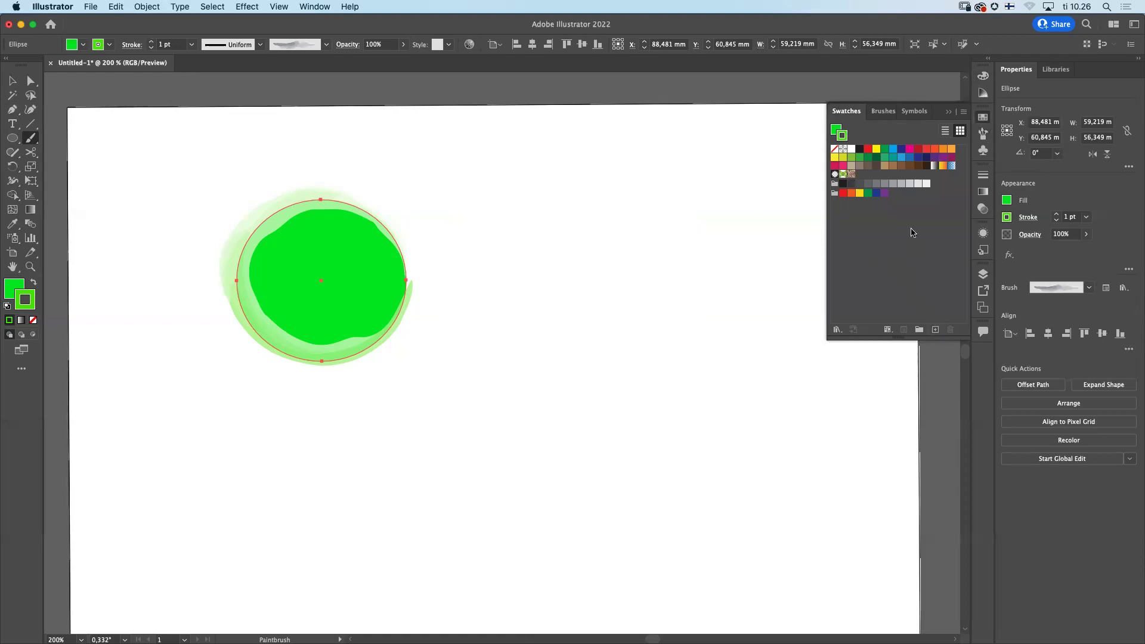
click(983, 134)
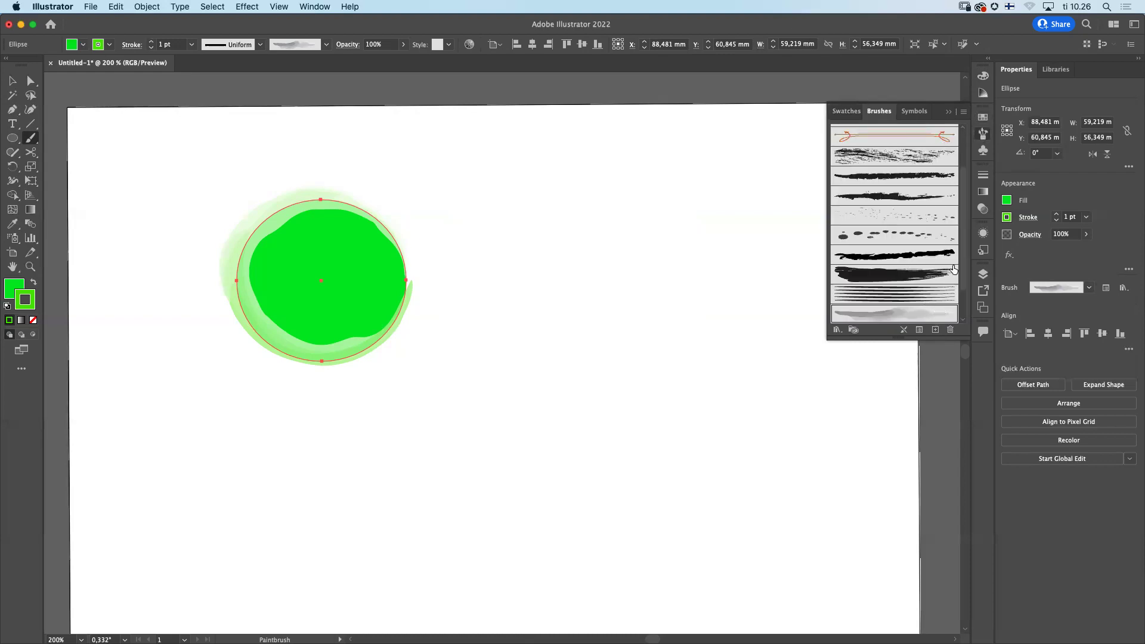
drag(962, 246, 962, 204)
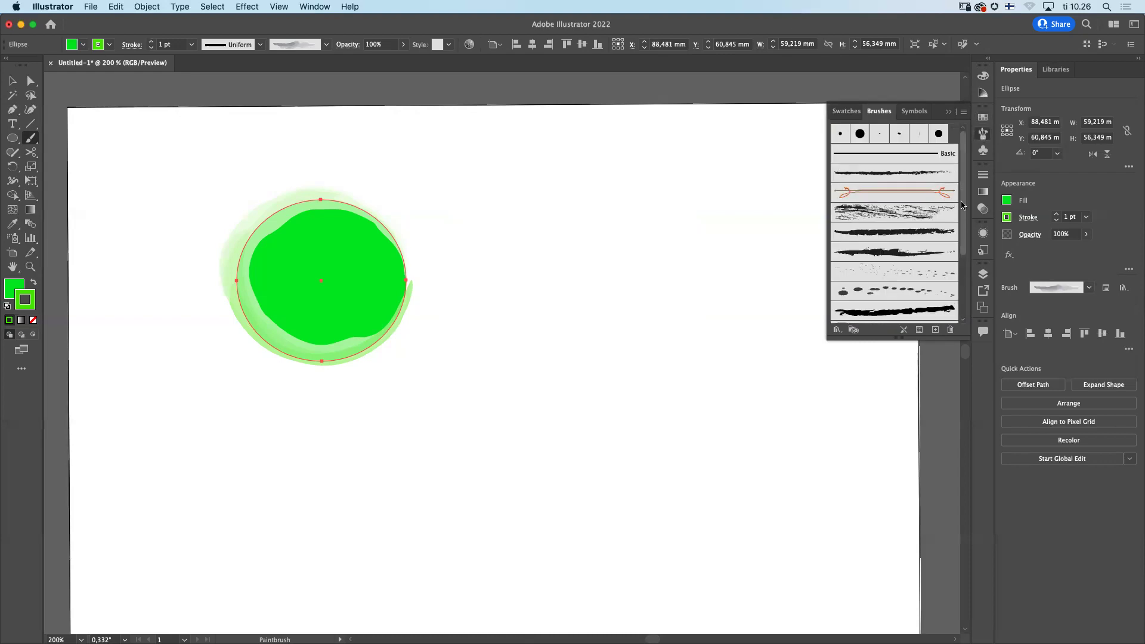
click(936, 331)
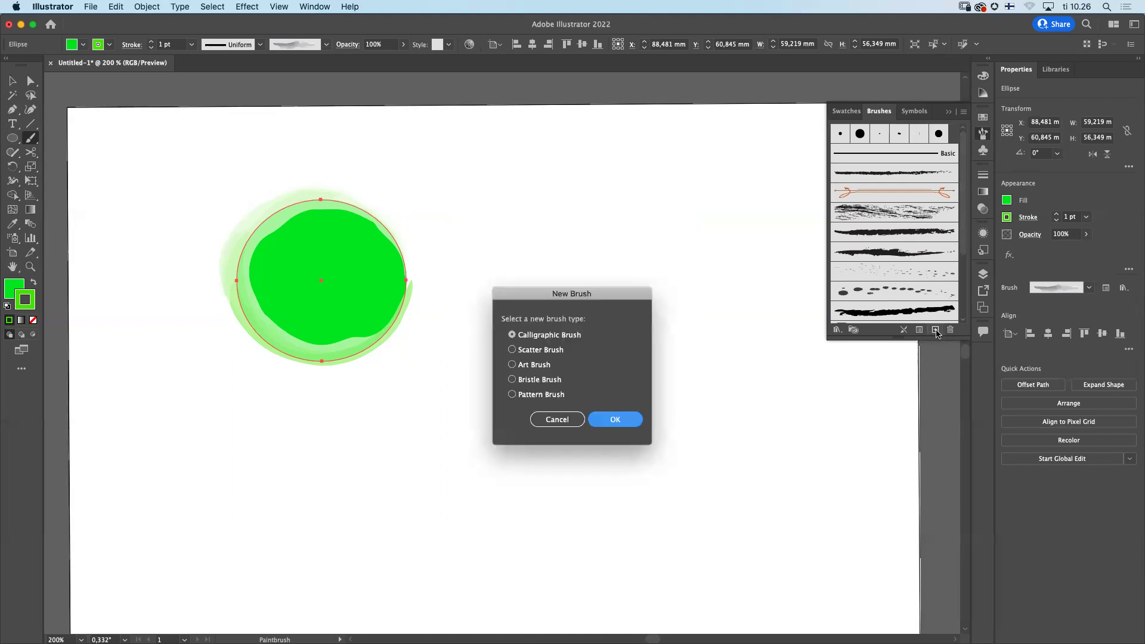
mouse_move(551, 295)
mouse_down()
mouse_move(484, 257)
mouse_move(476, 177)
mouse_up()
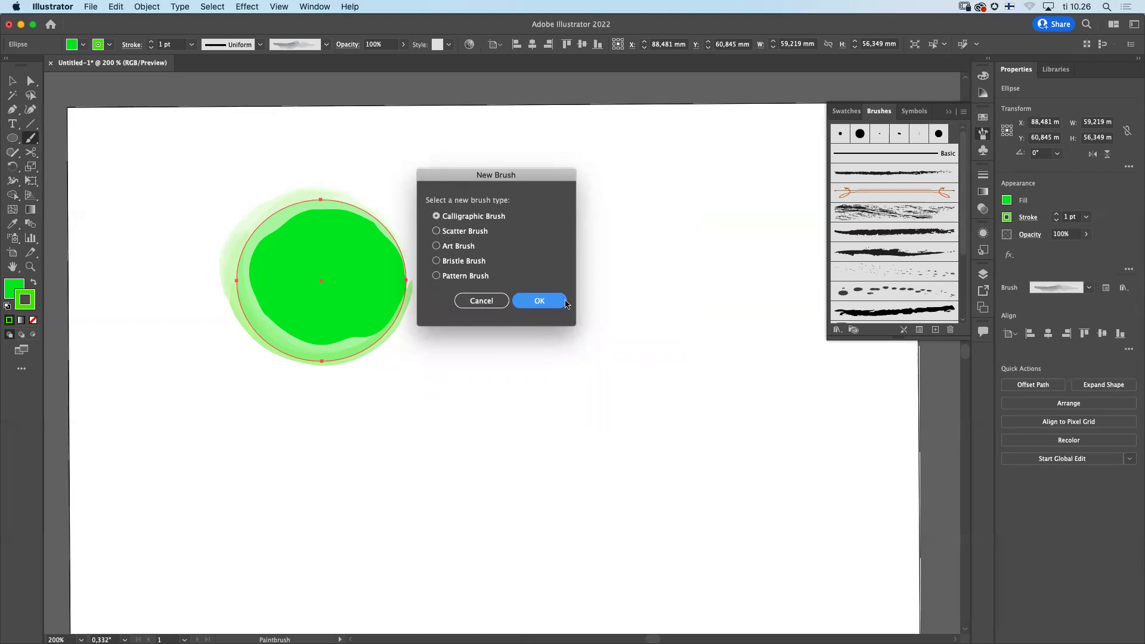
click(547, 305)
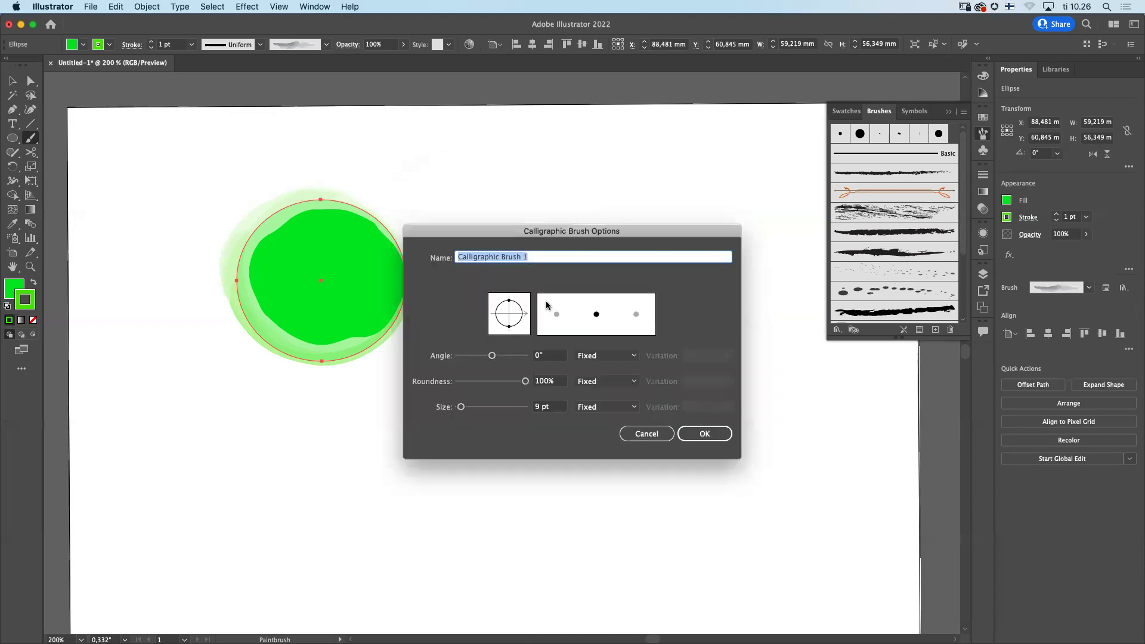
click(632, 410)
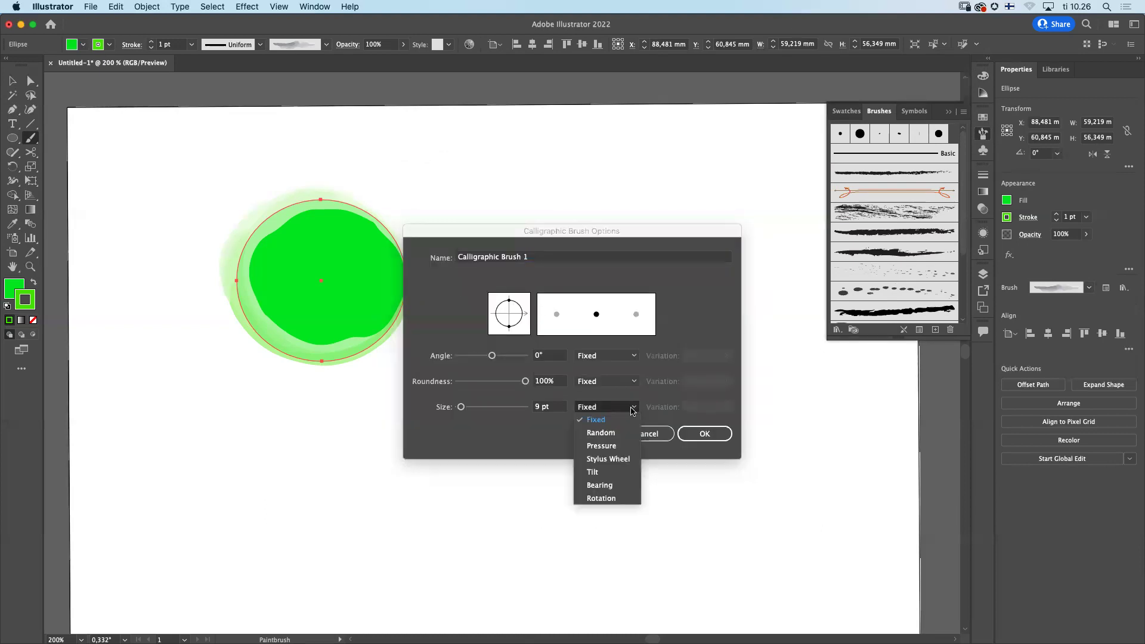
click(607, 449)
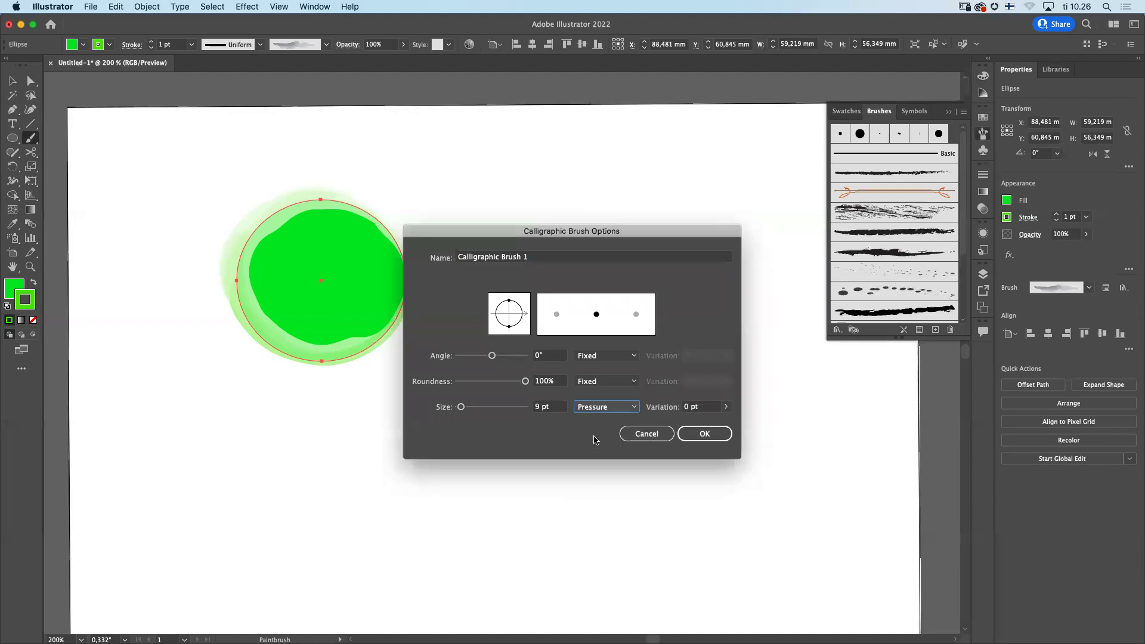
click(727, 407)
drag(682, 423, 742, 427)
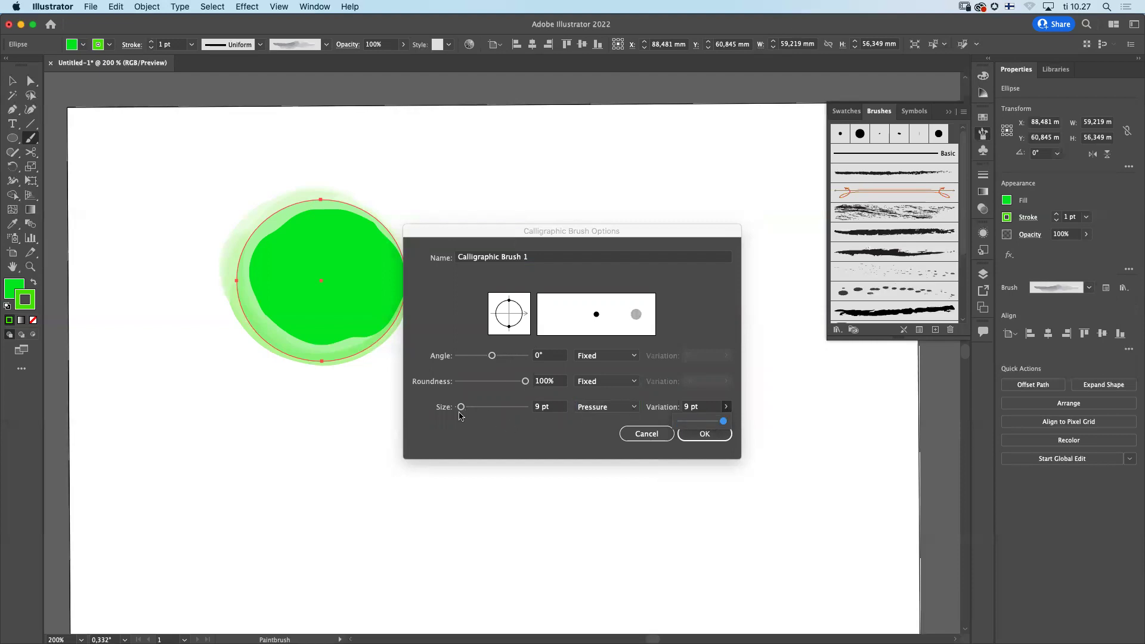
Step: Flatten the new calligraphic brush to 59% roundness, rotate it to an angle of 133°, and save it with both values fixed
click(510, 328)
drag(510, 328, 509, 324)
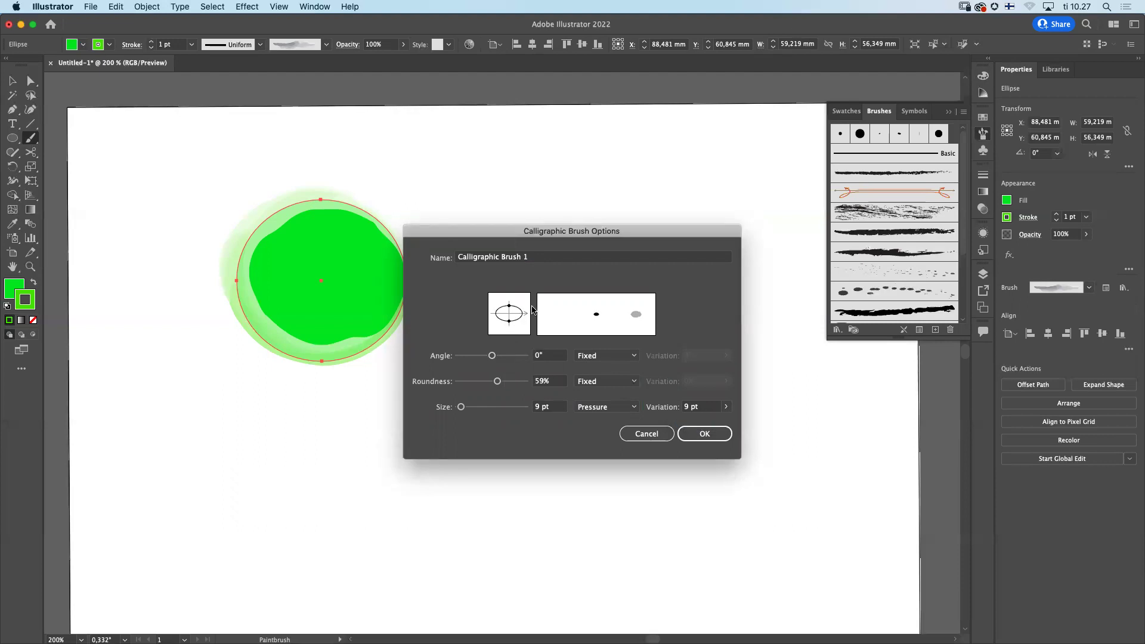
drag(527, 313, 500, 305)
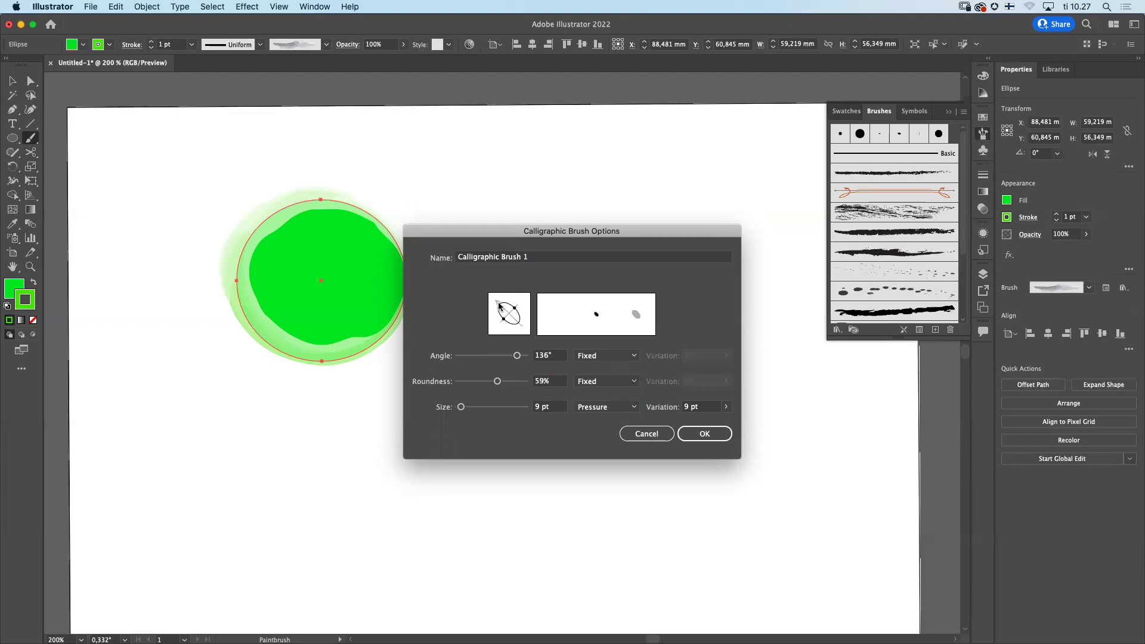
mouse_move(500, 305)
mouse_down()
mouse_move(518, 309)
mouse_move(507, 322)
mouse_move(500, 306)
mouse_up()
click(629, 387)
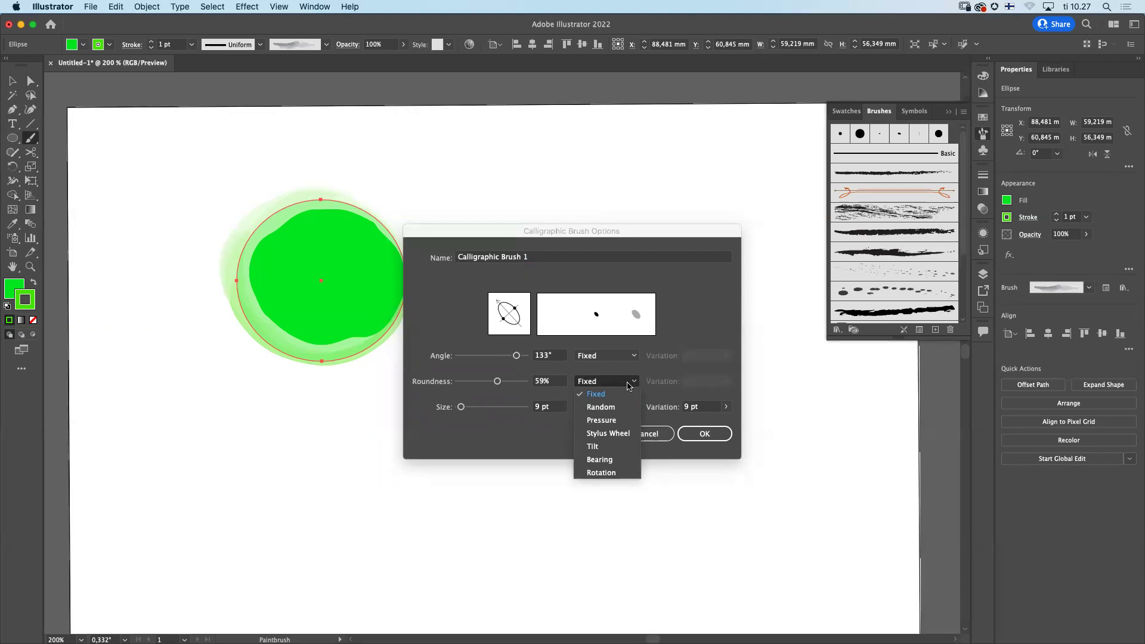
click(601, 380)
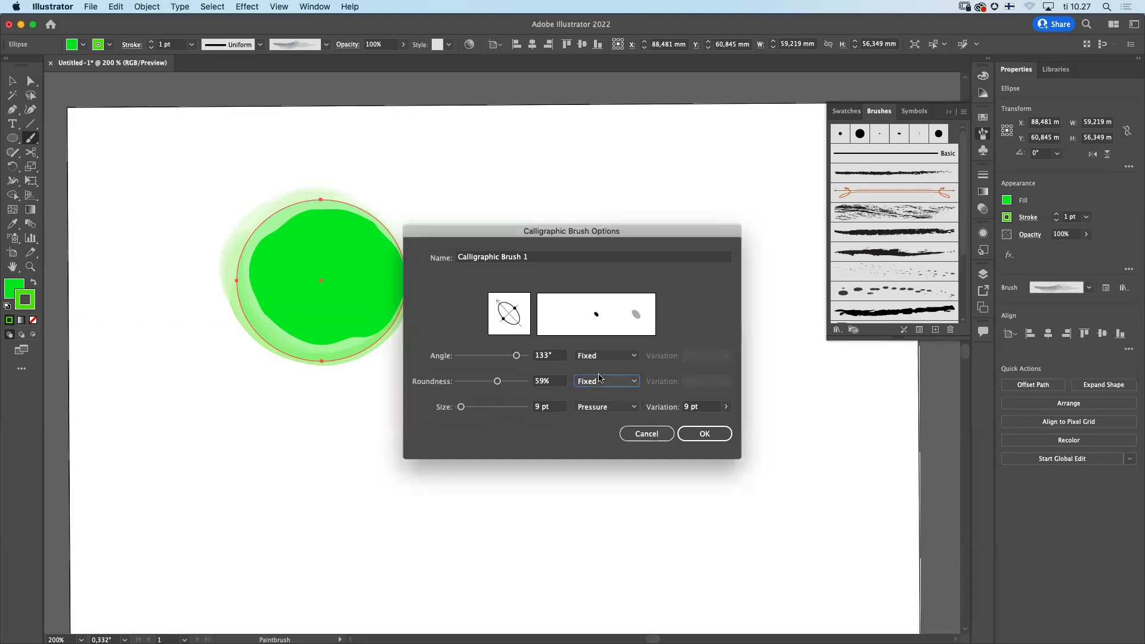
click(708, 434)
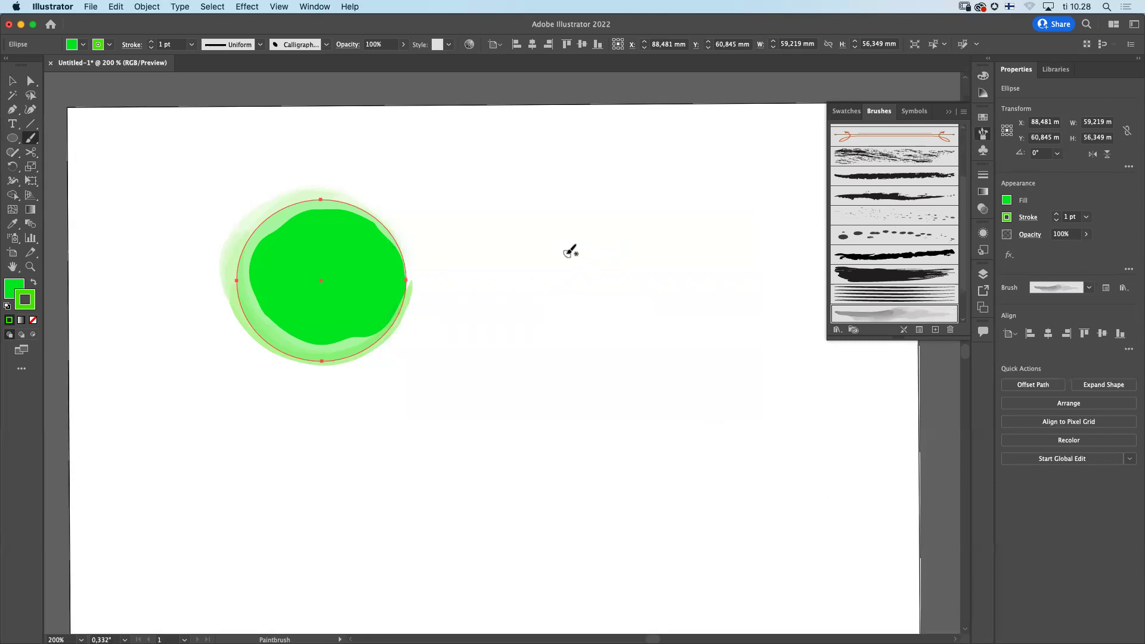
Step: Paint seven overlapping curved test strokes beside the ellipse with the new calligraphic brush
mouse_move(571, 253)
mouse_down()
mouse_move(599, 215)
mouse_move(659, 244)
mouse_move(664, 355)
mouse_up()
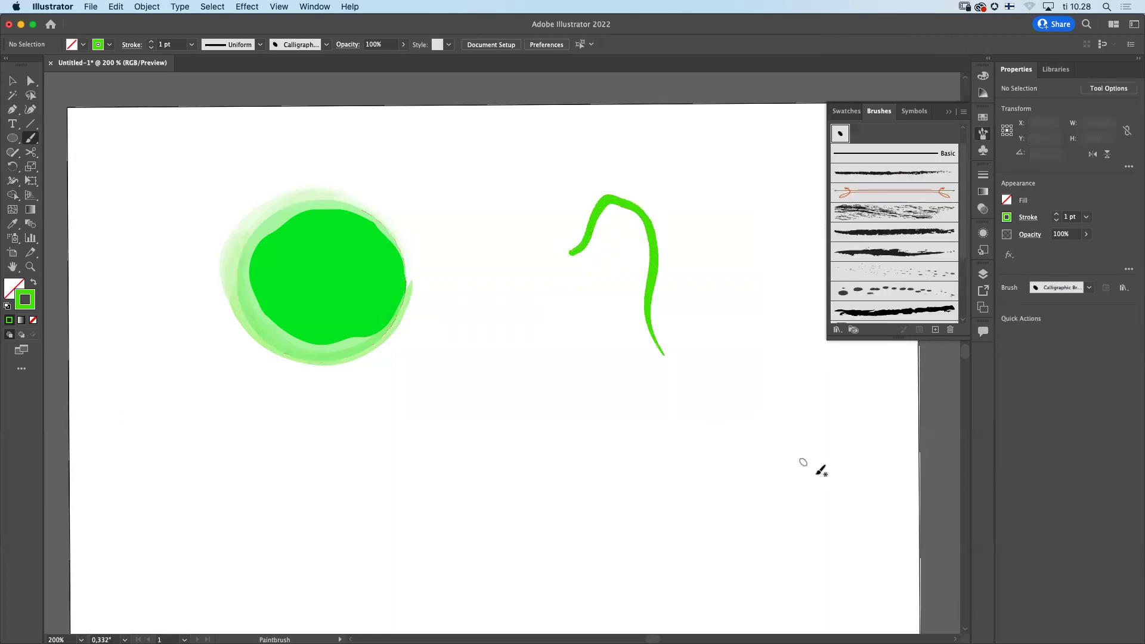
mouse_move(571, 303)
mouse_down()
mouse_move(613, 299)
mouse_move(641, 424)
mouse_up()
drag(508, 294, 619, 320)
mouse_move(510, 322)
mouse_down()
mouse_move(537, 314)
mouse_move(687, 399)
mouse_up()
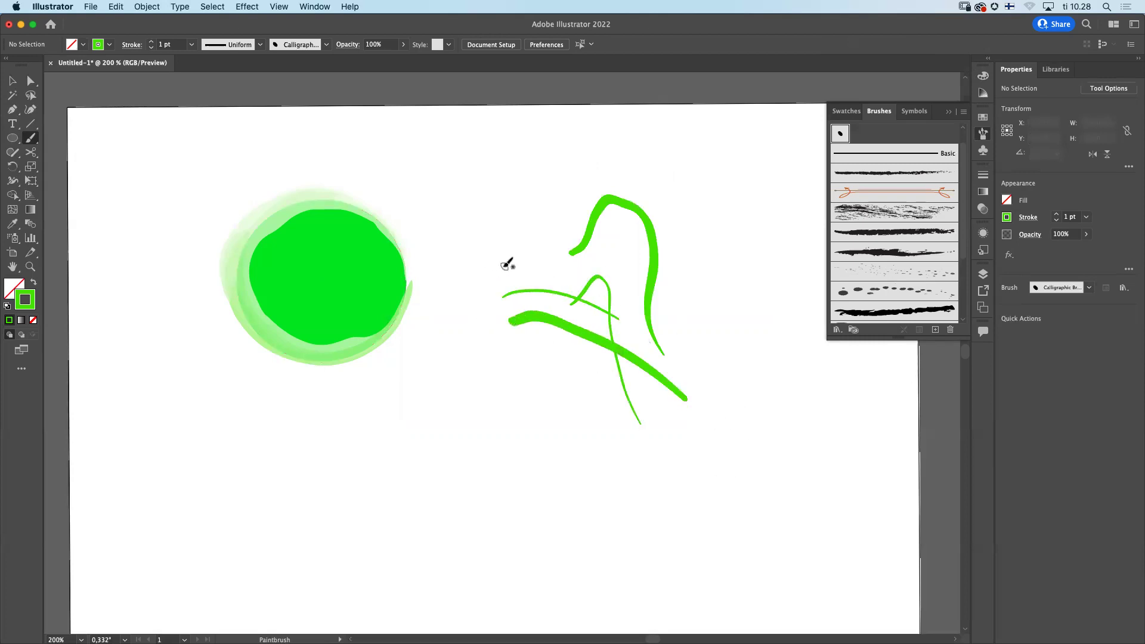
drag(504, 234, 597, 275)
drag(510, 269, 593, 297)
mouse_move(524, 279)
mouse_down()
mouse_move(578, 195)
mouse_move(662, 265)
mouse_up()
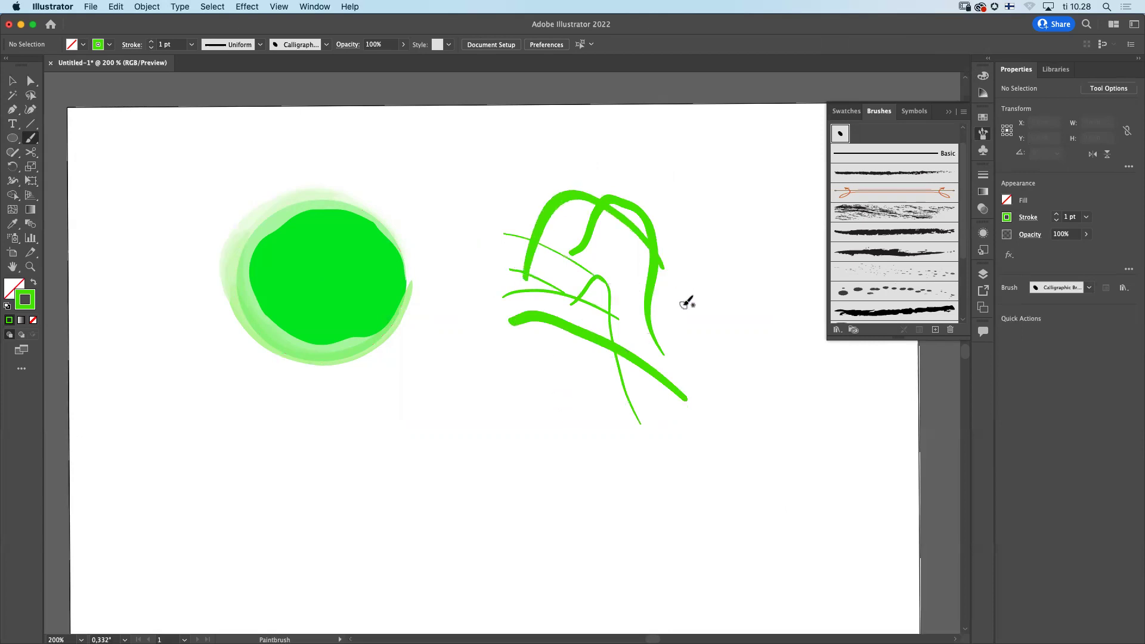
Step: Delete all artwork and paint a wavy calligraphic stroke about 130 mm wide and 40 mm high across the artboard
key(super+a)
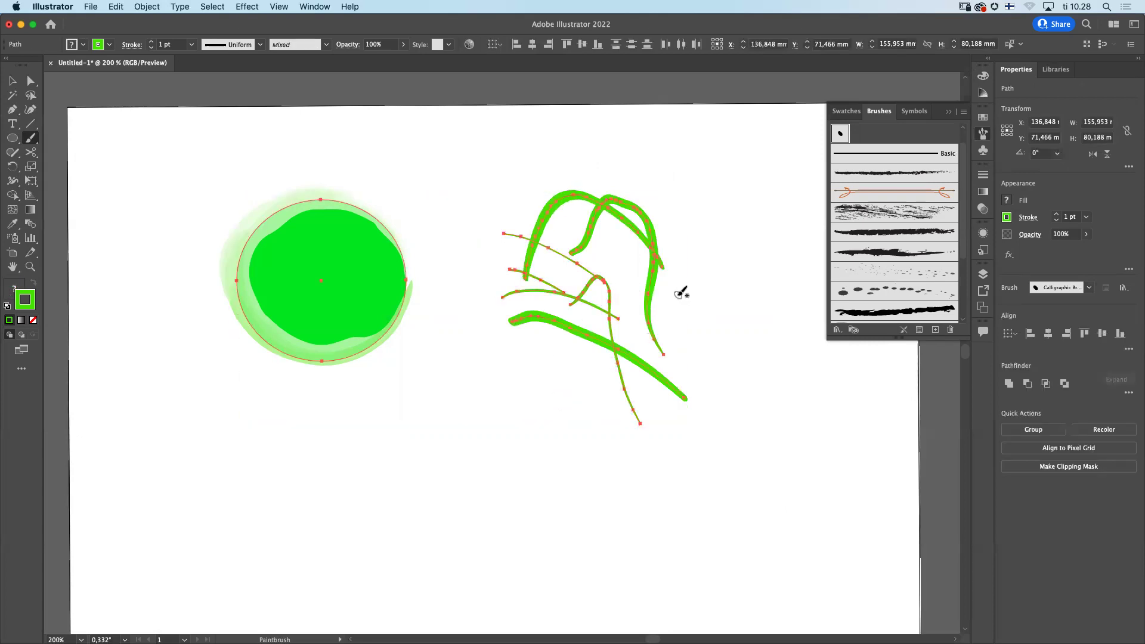
key(Delete)
mouse_move(683, 310)
mouse_down()
mouse_move(649, 310)
mouse_move(582, 242)
mouse_move(522, 209)
mouse_move(486, 213)
mouse_move(398, 305)
mouse_move(311, 310)
mouse_up()
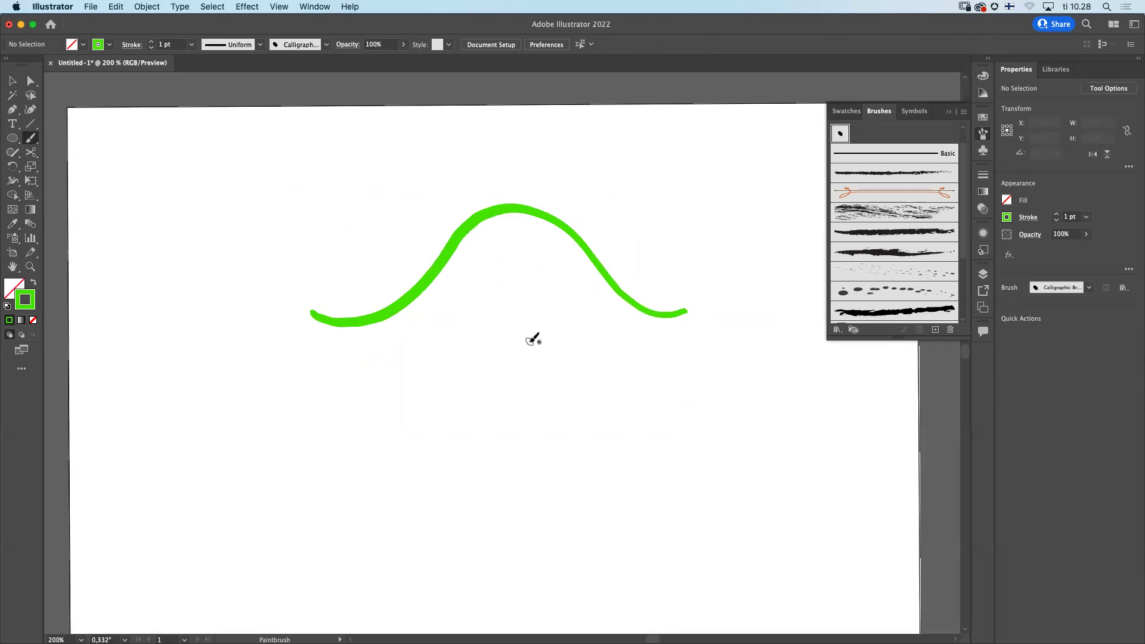
Step: Set the Paintbrush tool's fidelity one notch short of Smooth and paint a second wavy stroke below the first
click(32, 142)
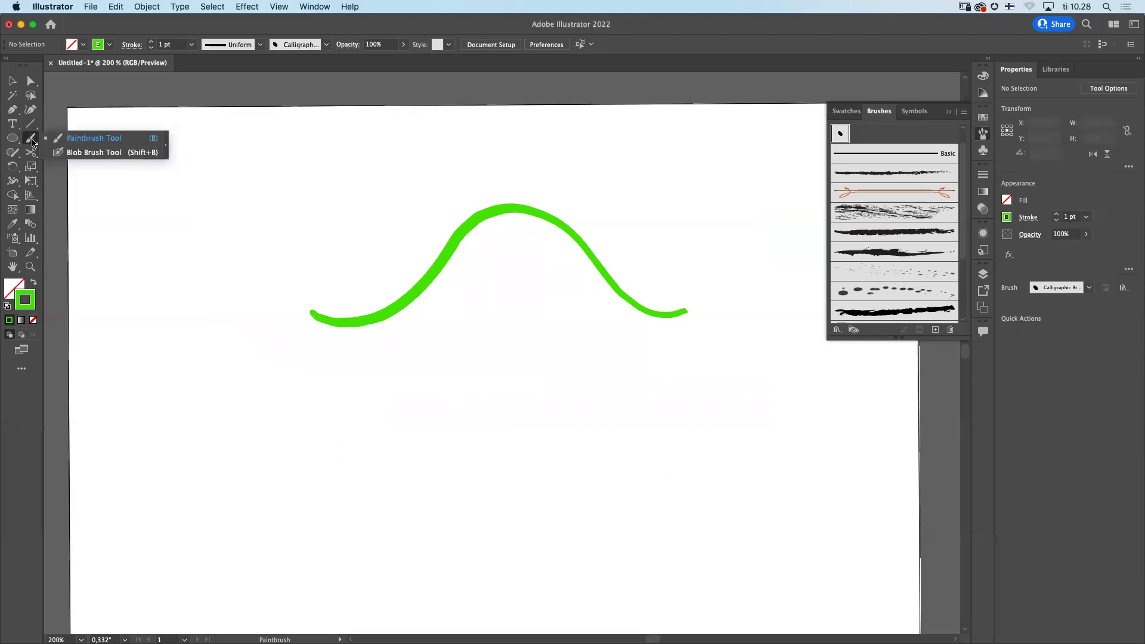
double_click(32, 142)
drag(494, 276, 615, 275)
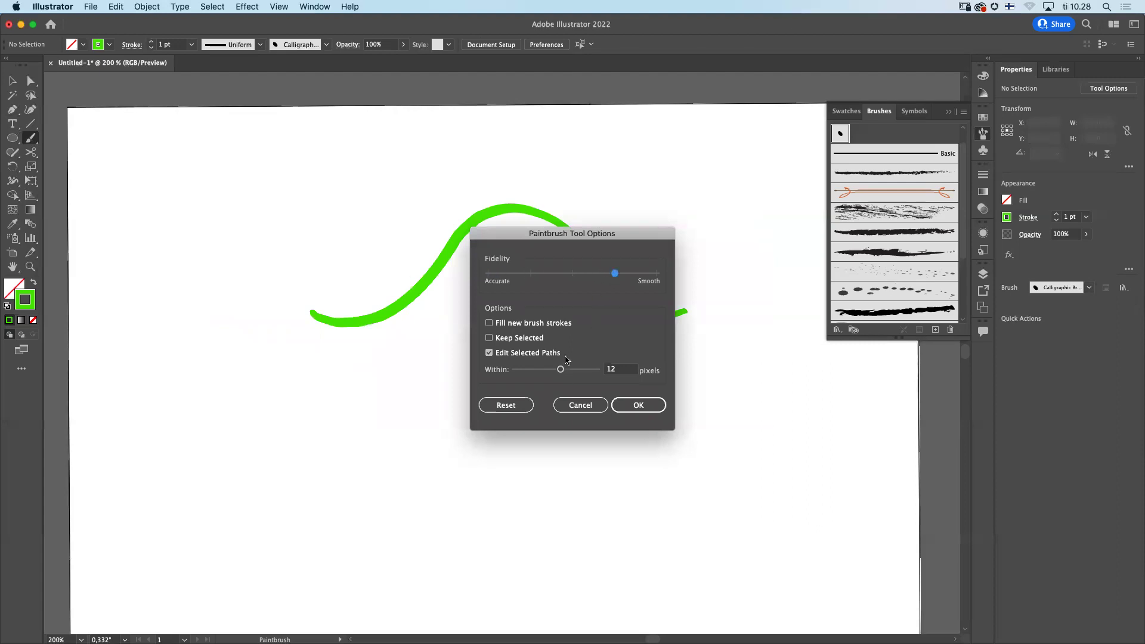
click(634, 408)
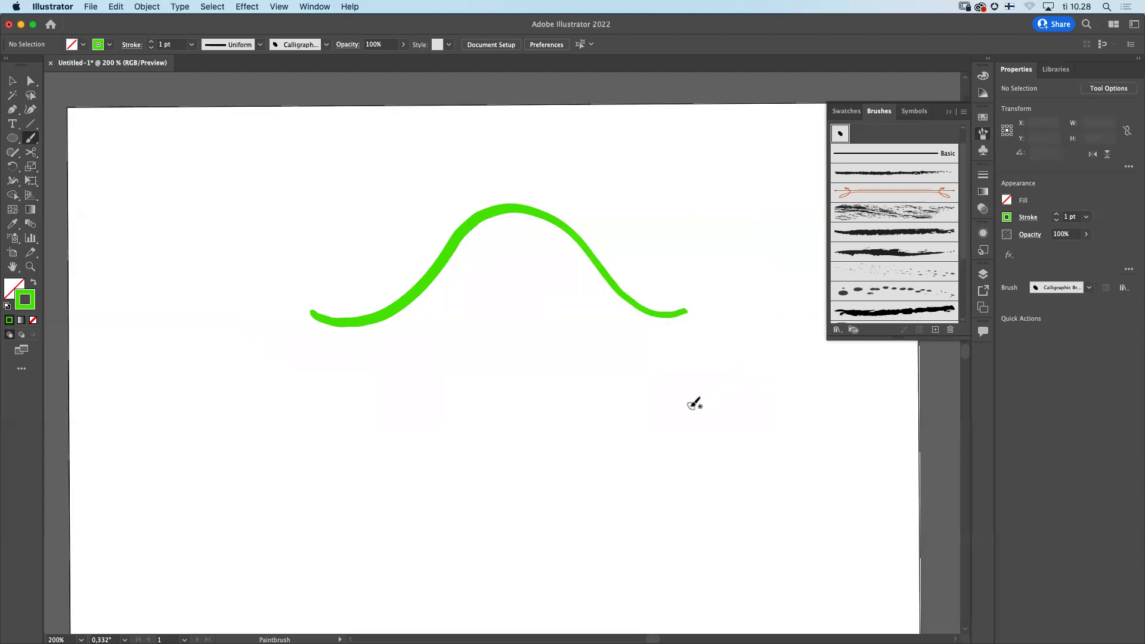
mouse_move(703, 398)
mouse_down()
mouse_move(680, 416)
mouse_move(631, 418)
mouse_move(549, 353)
mouse_move(506, 353)
mouse_move(368, 436)
mouse_move(278, 449)
mouse_up()
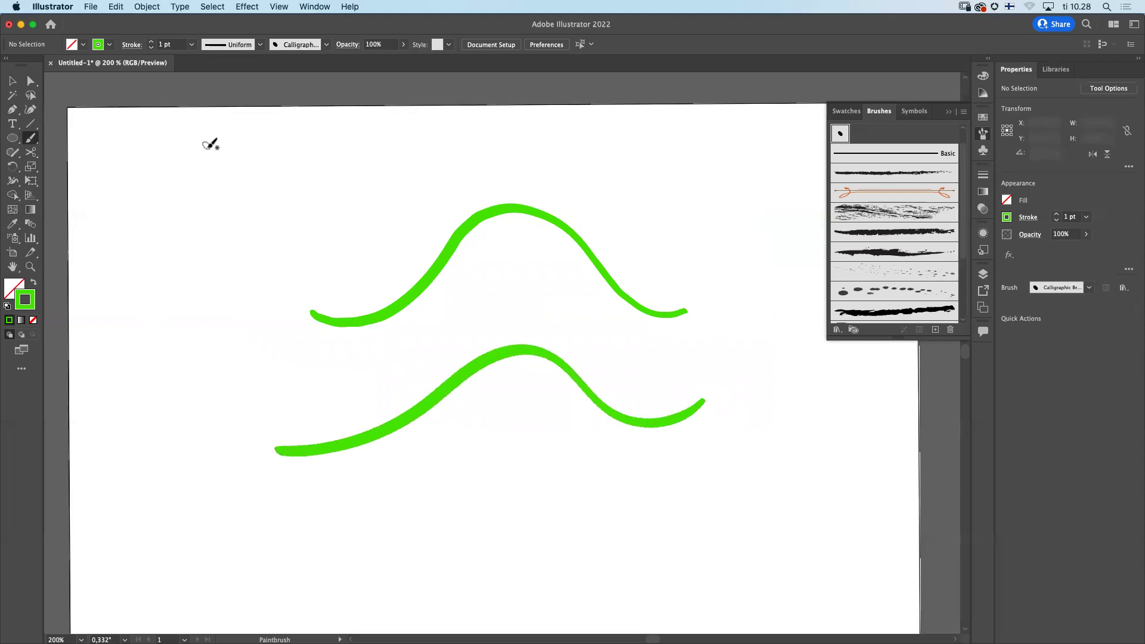
Step: Select the upper stroke and directly select the left-hand anchor points of both wavy strokes to compare their points
key(v)
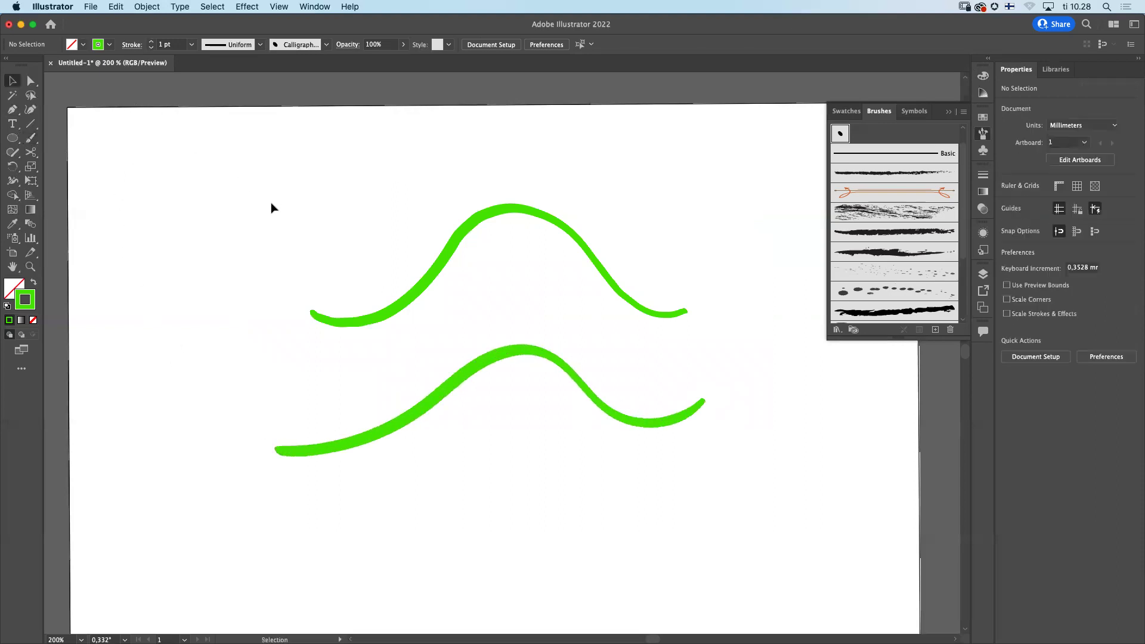
click(410, 305)
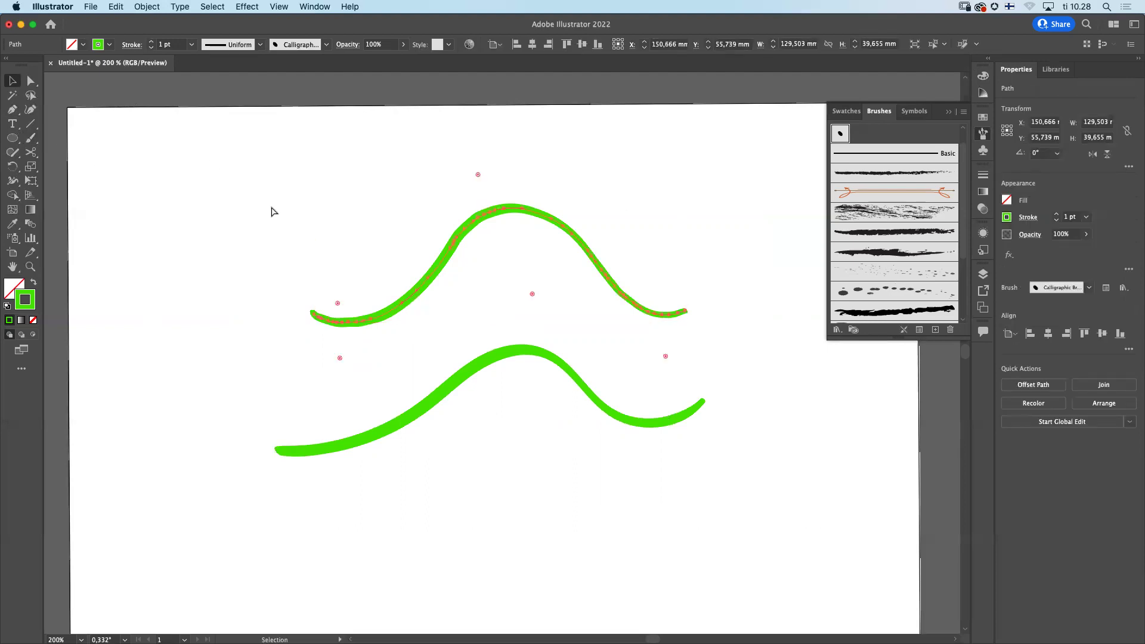
key(a)
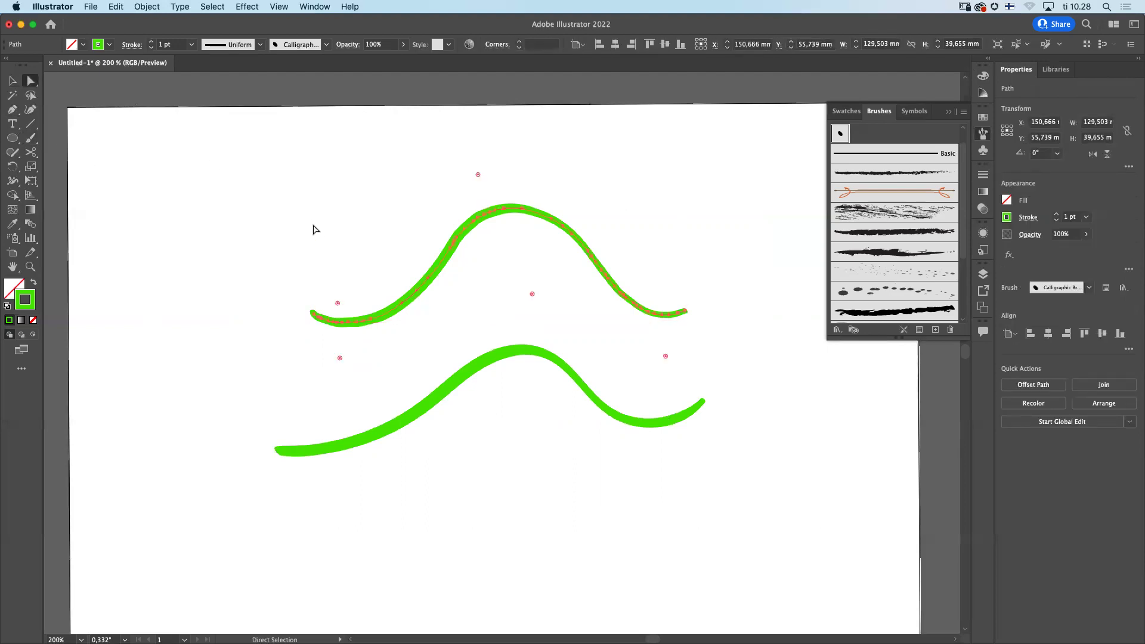
drag(231, 311, 420, 464)
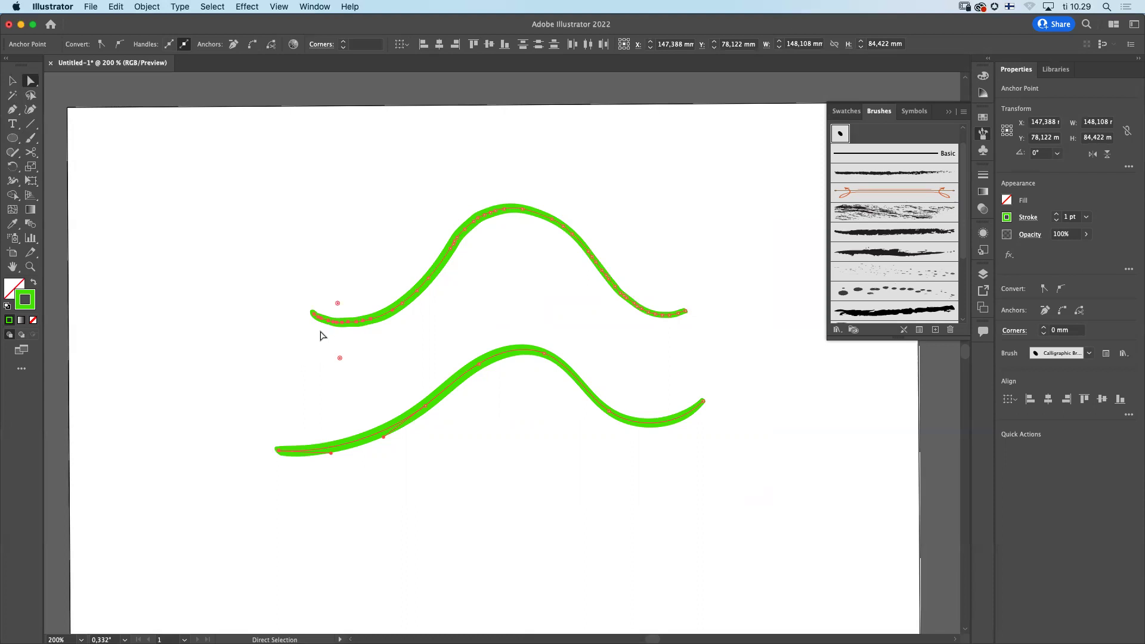
Step: Set the Paintbrush tool's fidelity one notch above Accurate and switch back to the Direct Selection tool
double_click(31, 139)
drag(616, 274, 530, 274)
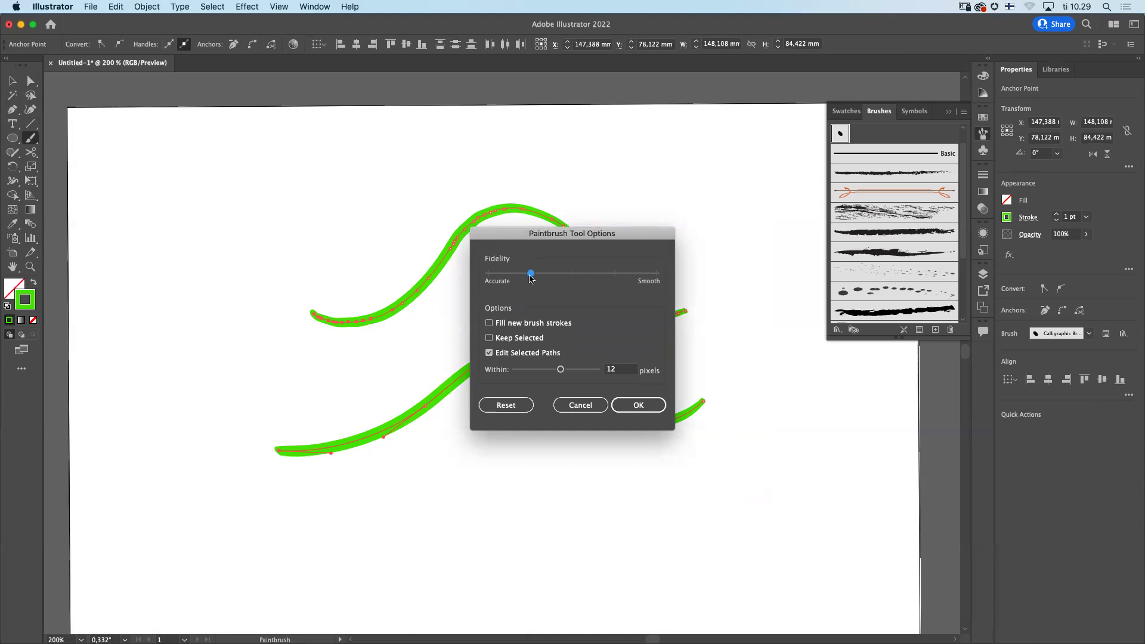
click(638, 406)
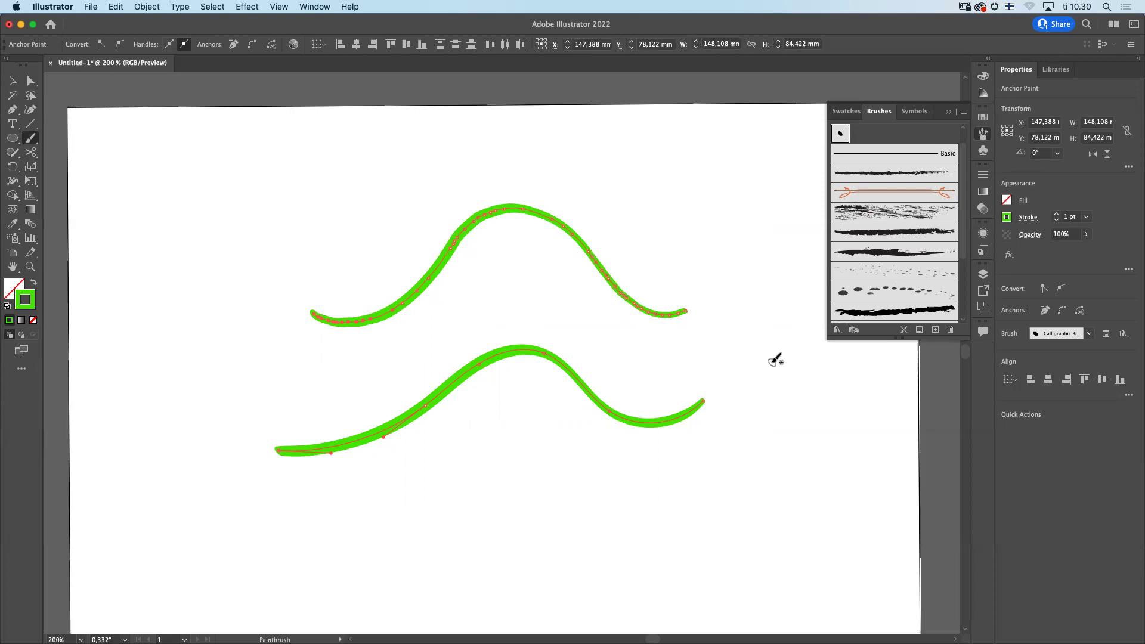
key(v)
key(a)
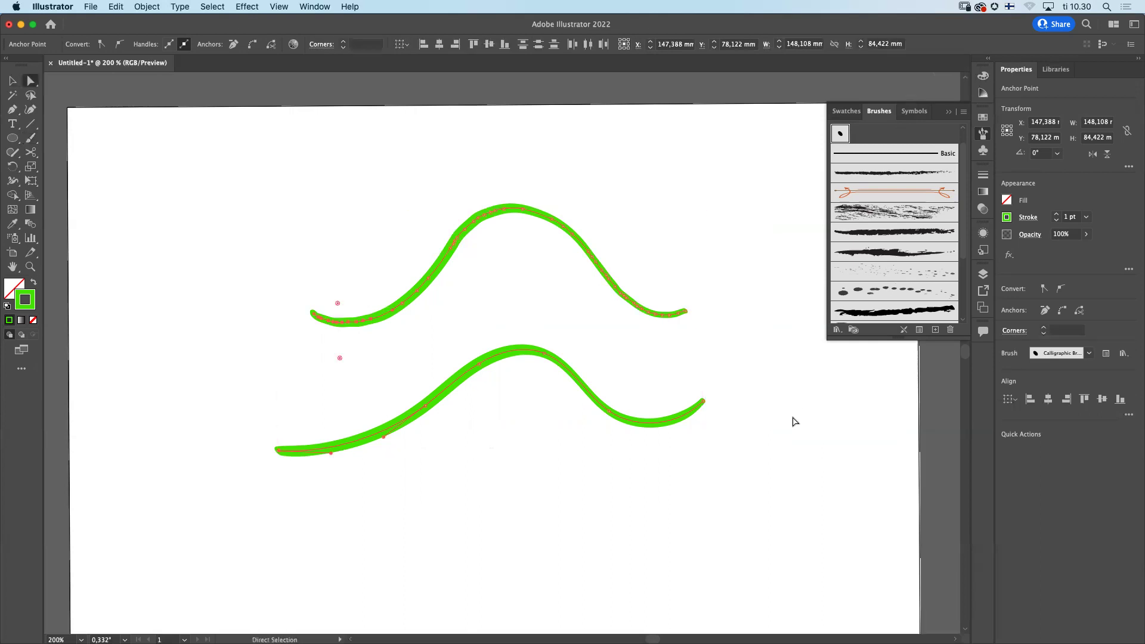
Step: Try an orange fill of hue 43.53°, saturation 100% and brightness 100% on the lower wavy stroke, and undo it
click(732, 466)
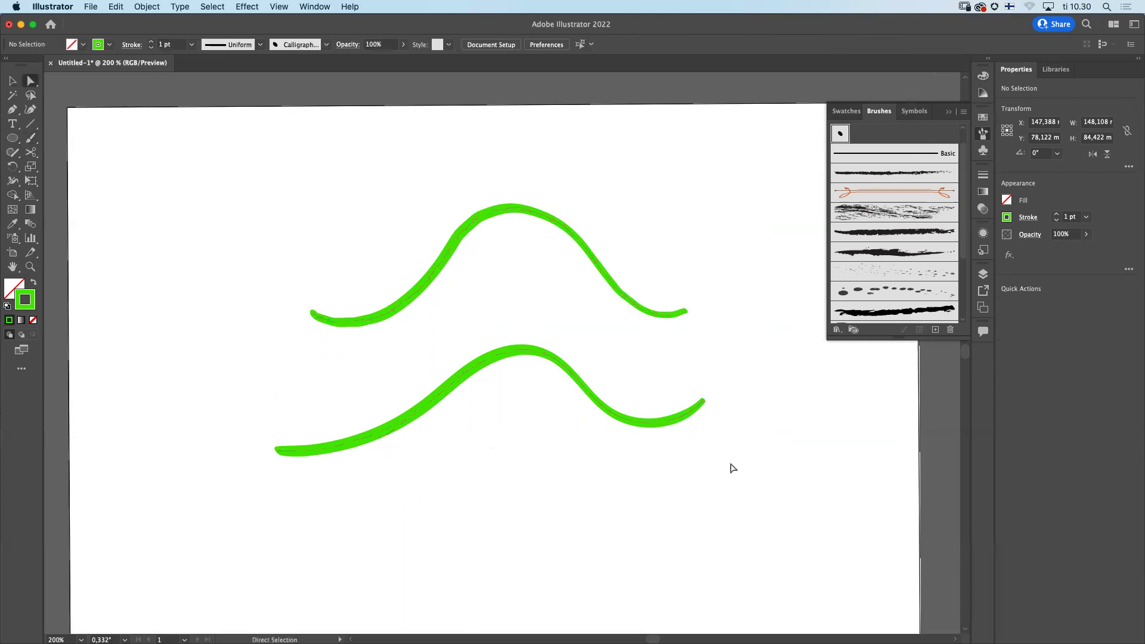
click(677, 423)
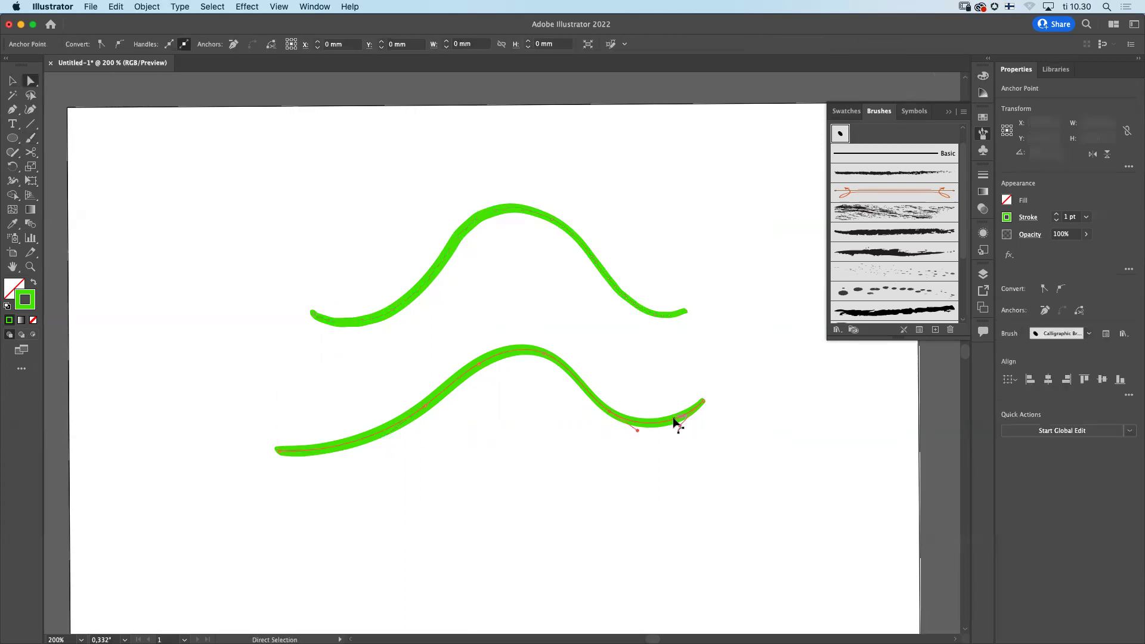
click(984, 76)
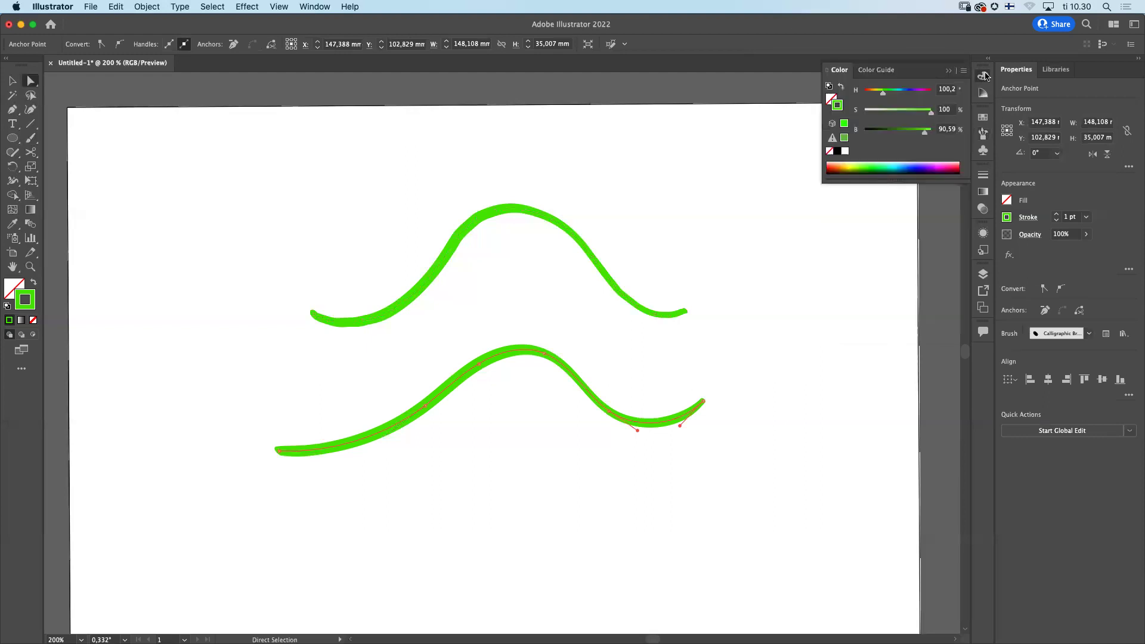
key(x)
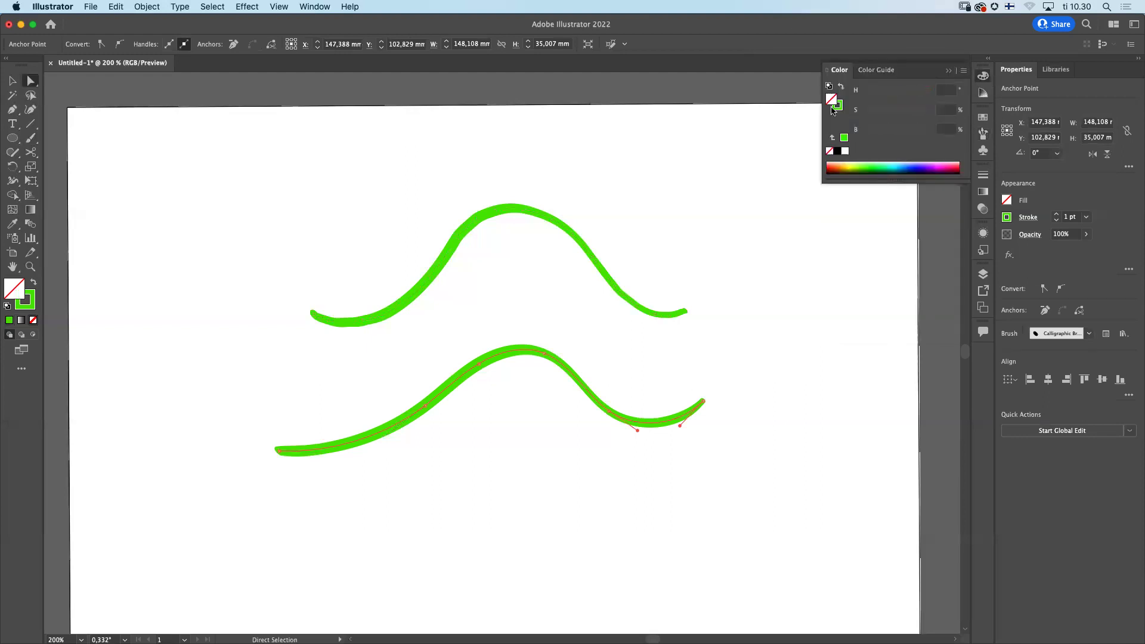
click(854, 166)
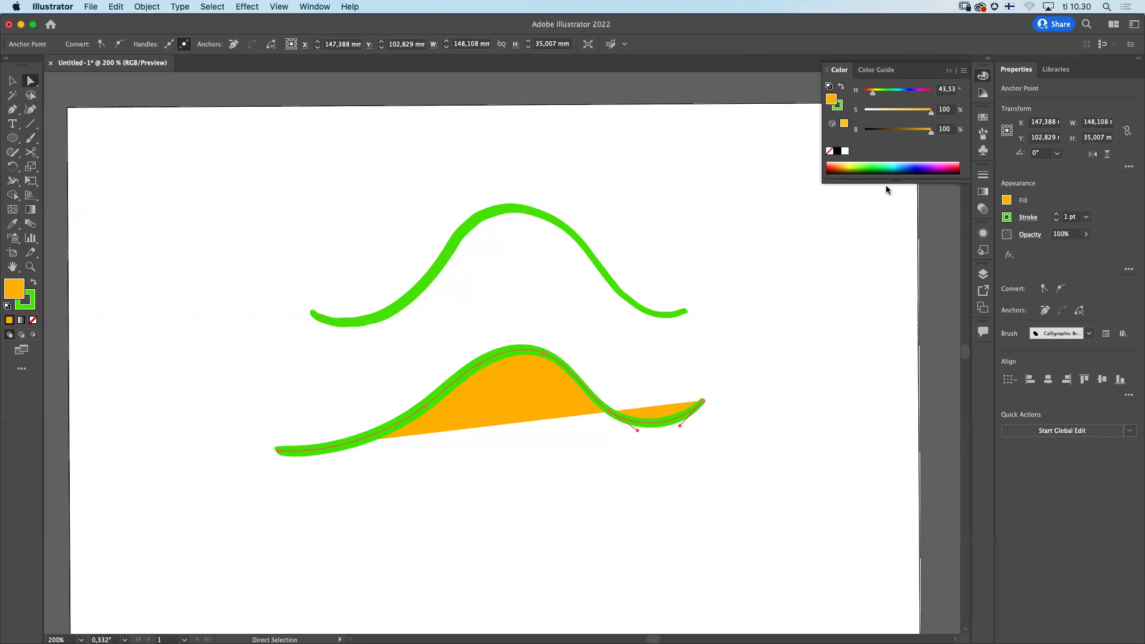
key(super+z)
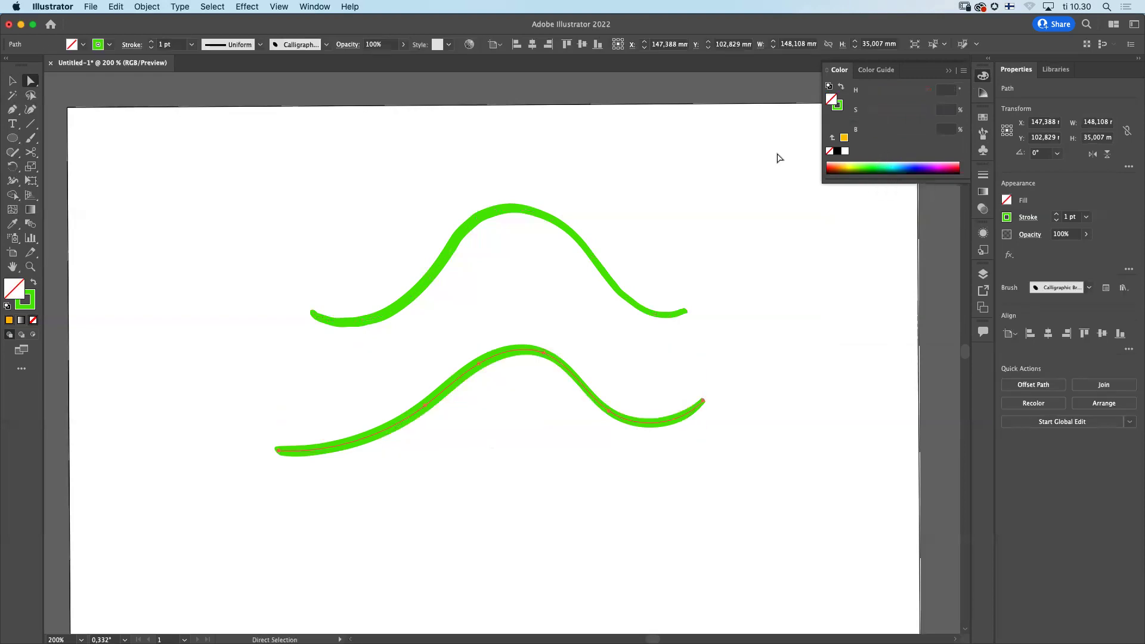
Step: Open the group of brush tools that holds the Paintbrush and Blob Brush
click(33, 140)
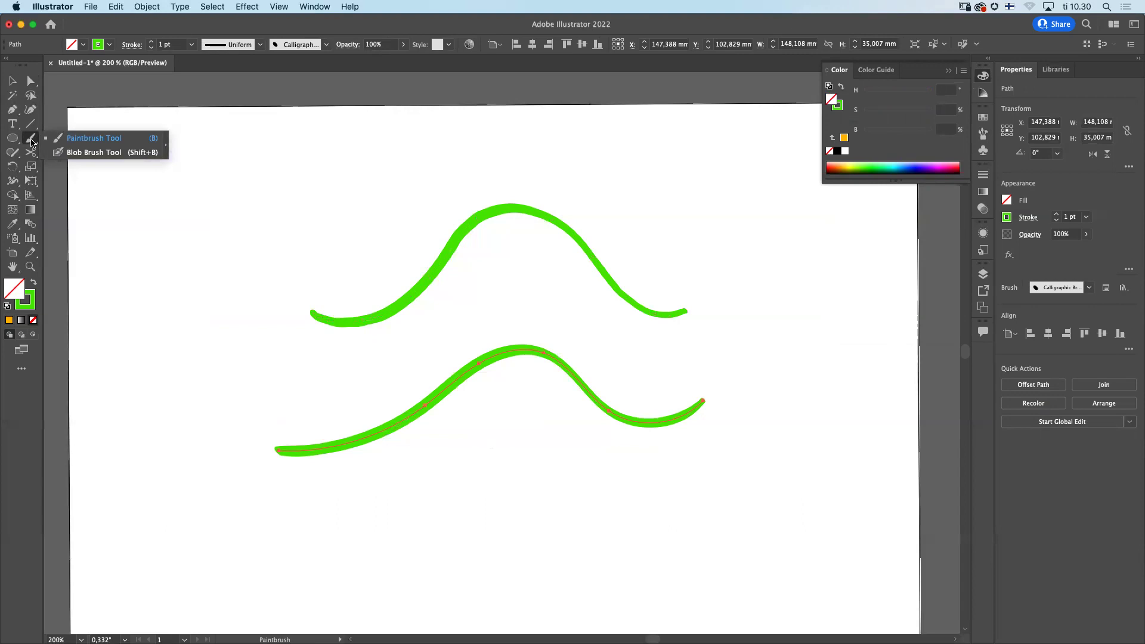
Step: Try out the Blob Brush tool with one curved stroke, and clear all artwork from the artboard
click(69, 154)
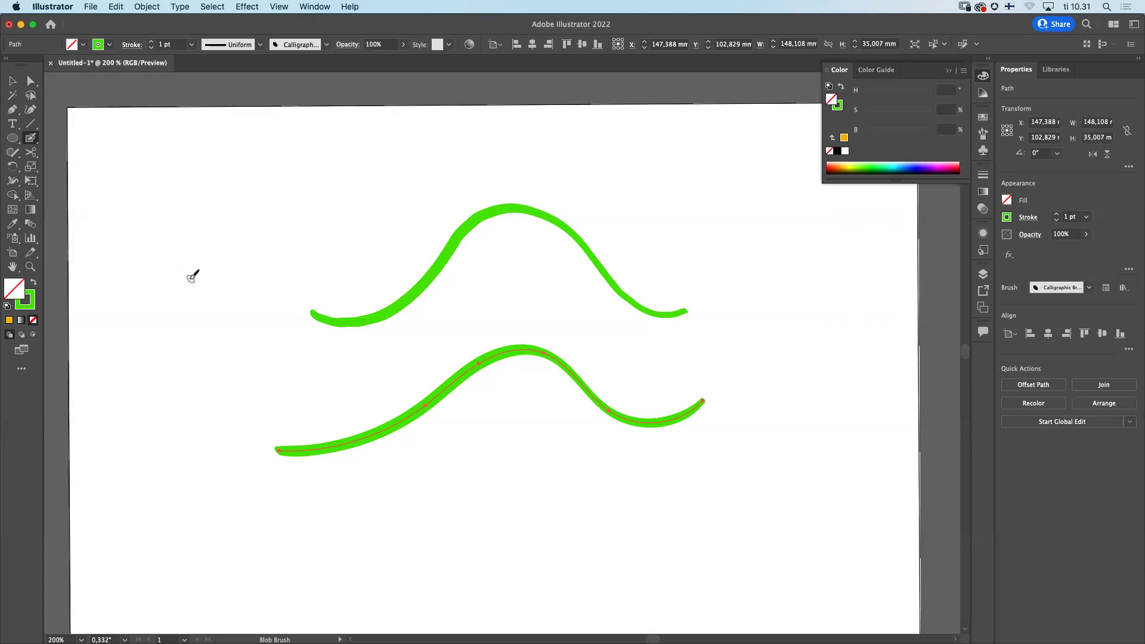
mouse_move(187, 278)
mouse_down()
mouse_move(221, 271)
mouse_move(268, 229)
mouse_move(244, 170)
mouse_up()
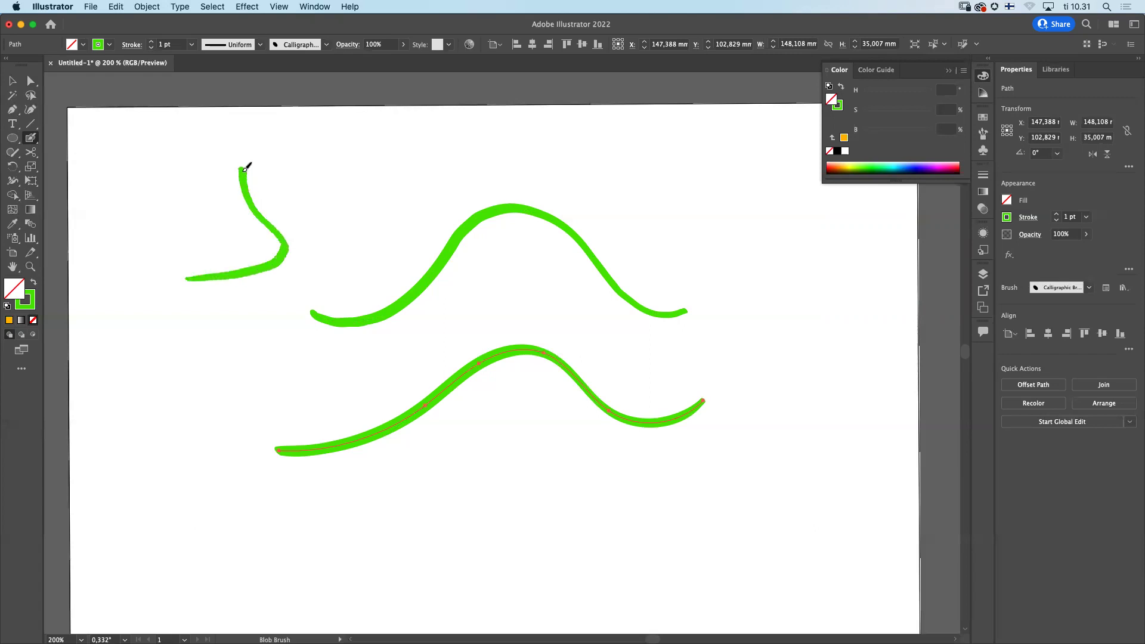
key(cmd+a)
key(Delete)
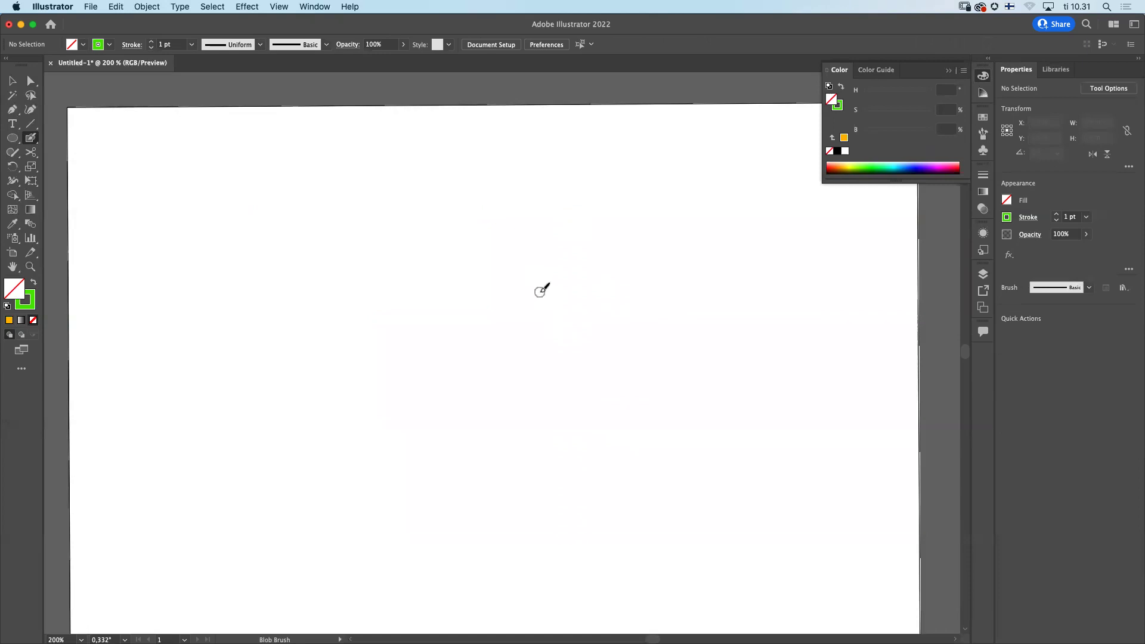
Step: Set the stroke colour to light blue with hue 210, saturation 45,49 and brightness 100
key(x)
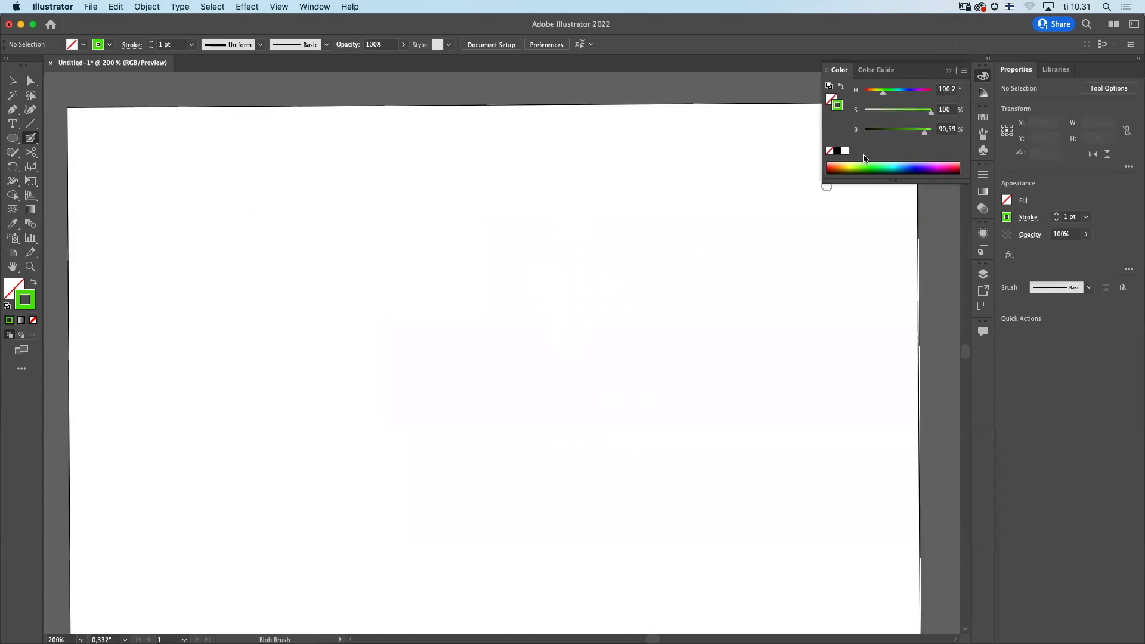
click(838, 167)
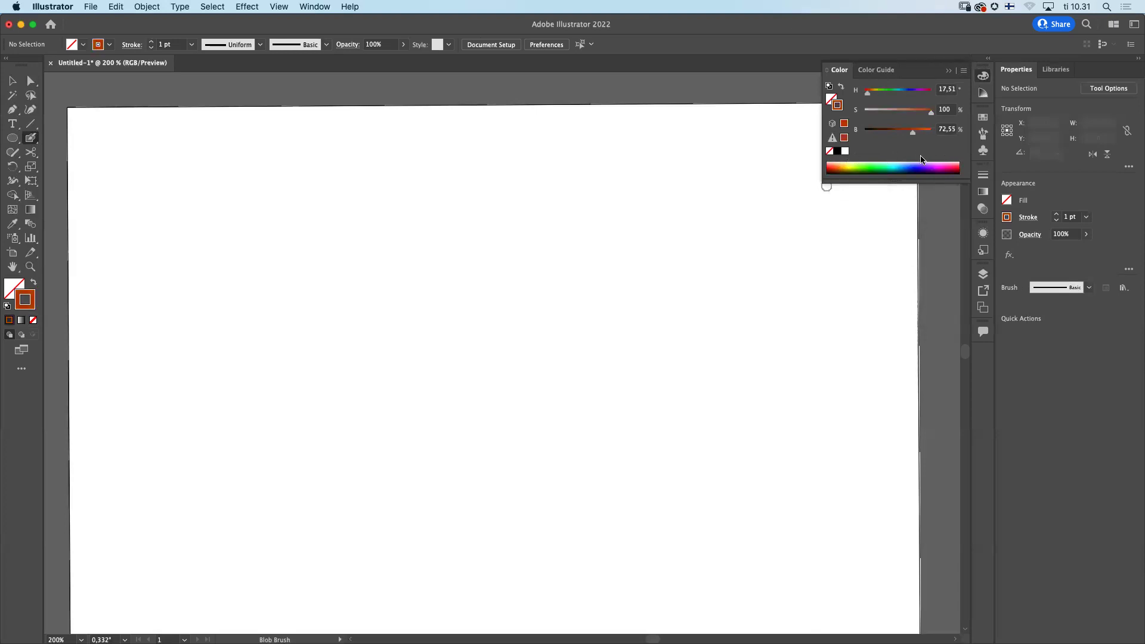
click(906, 162)
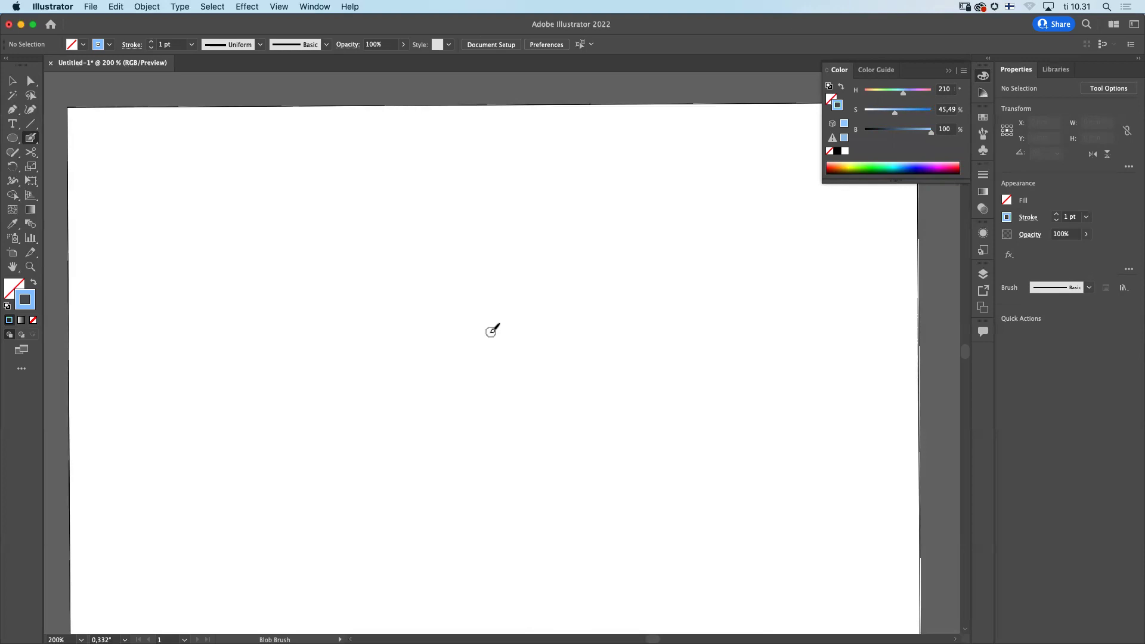
Step: In the Blob Brush options, move fidelity one notch towards Accurate and set roundness to respond to Pressure
scroll(491, 331, up, 2)
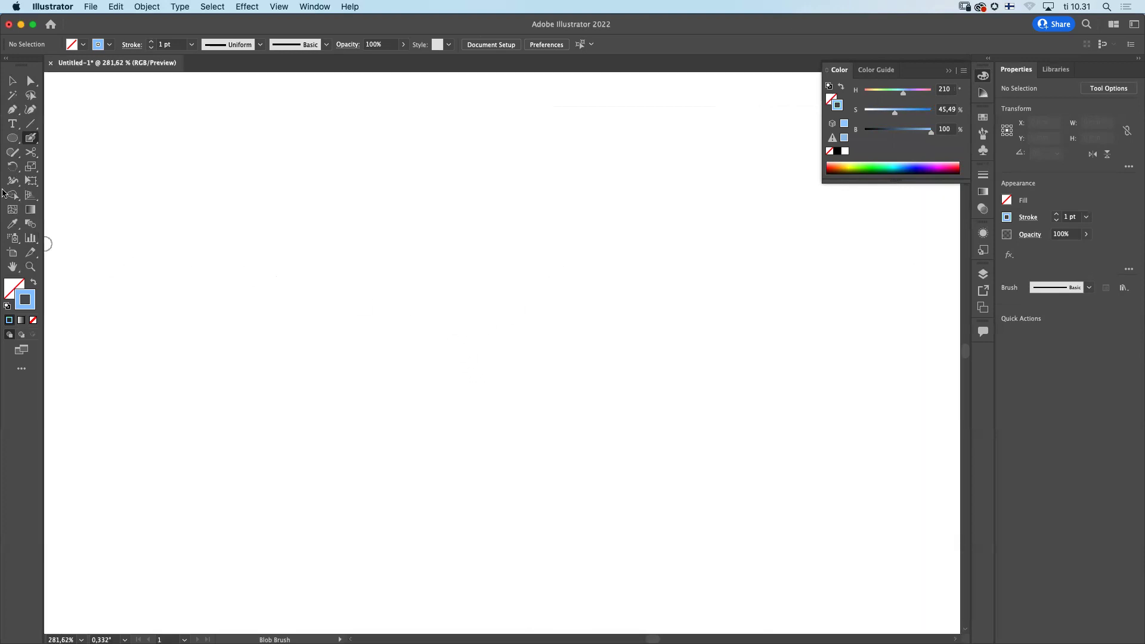
double_click(33, 141)
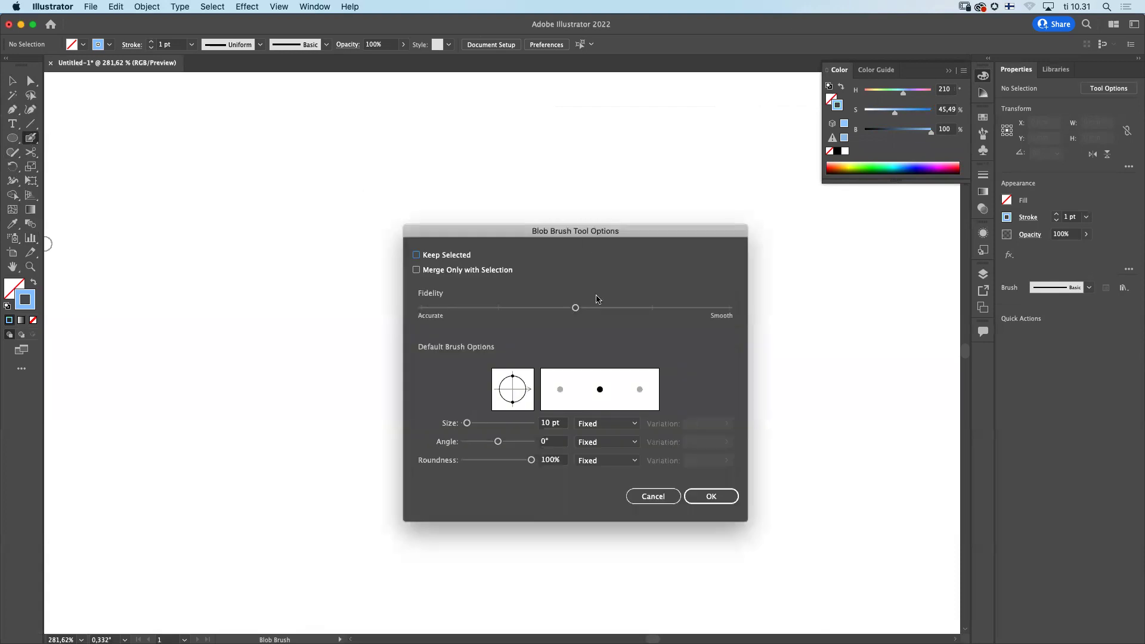
drag(575, 308, 506, 321)
click(633, 462)
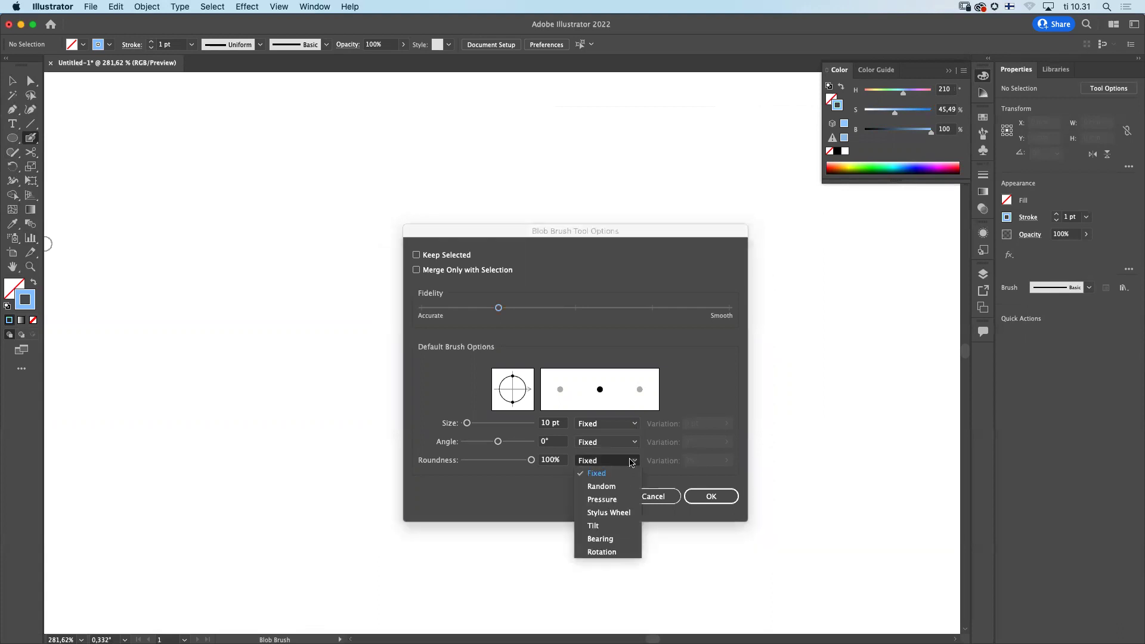
click(621, 500)
click(532, 460)
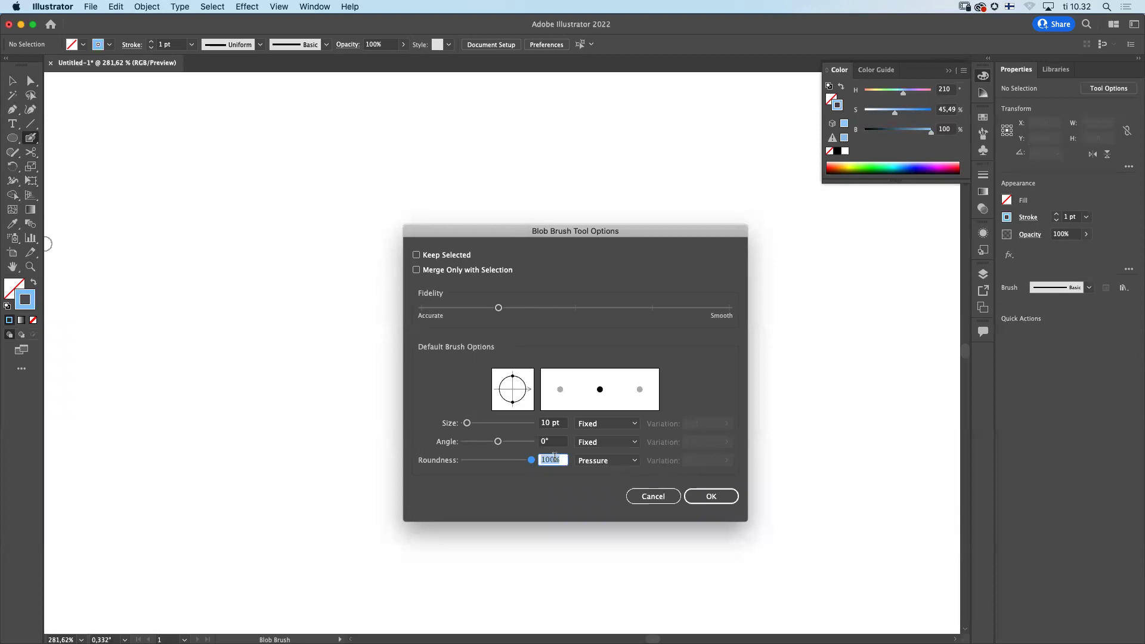
Step: Make the Blob Brush size 7 pt, controlled by Pressure with increased variation, and apply the options
click(632, 424)
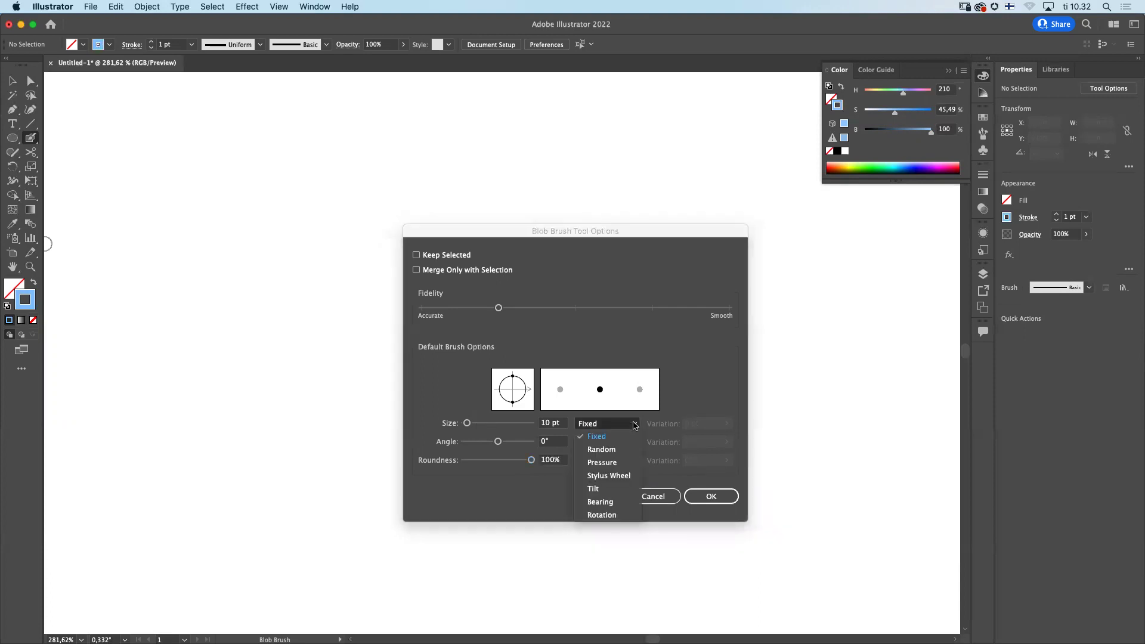
click(627, 463)
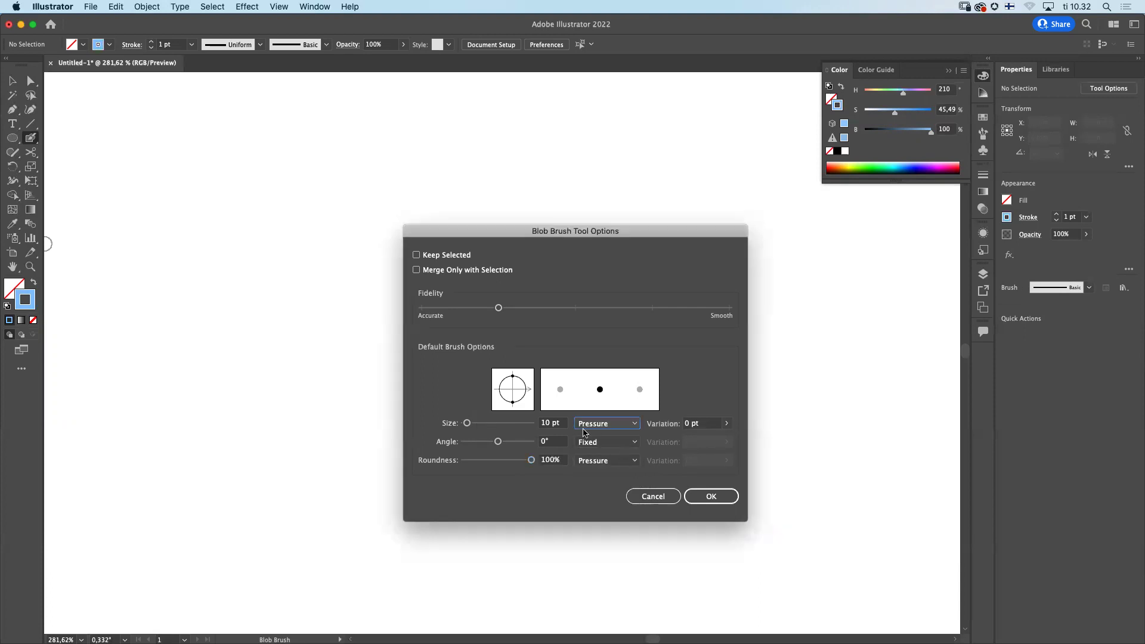
drag(466, 427, 465, 427)
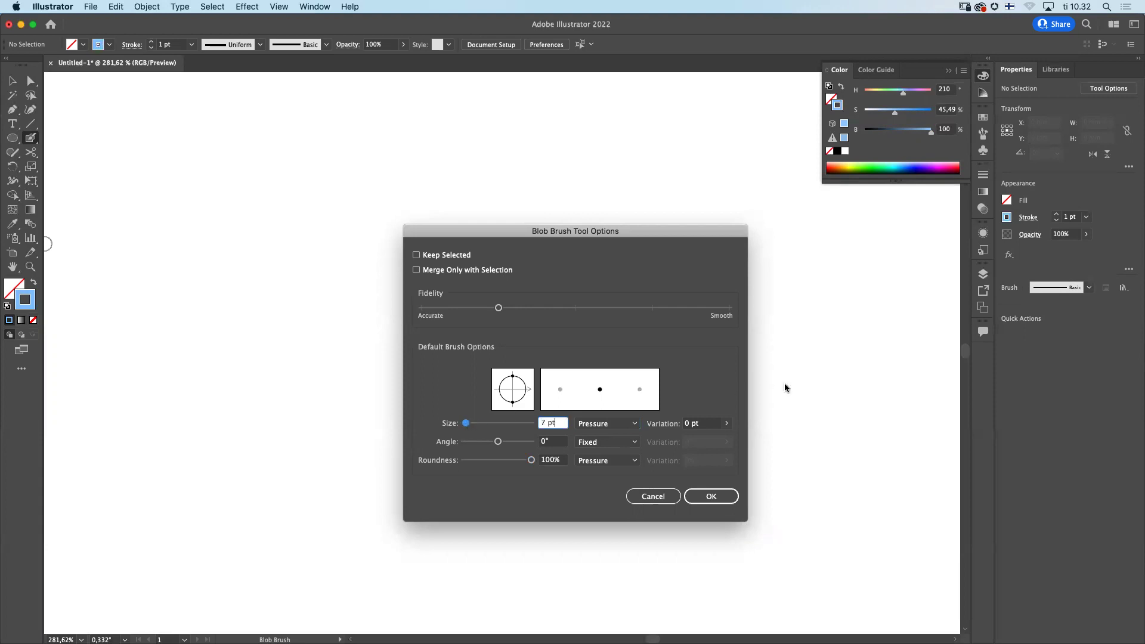
click(727, 424)
drag(684, 439, 739, 442)
click(711, 496)
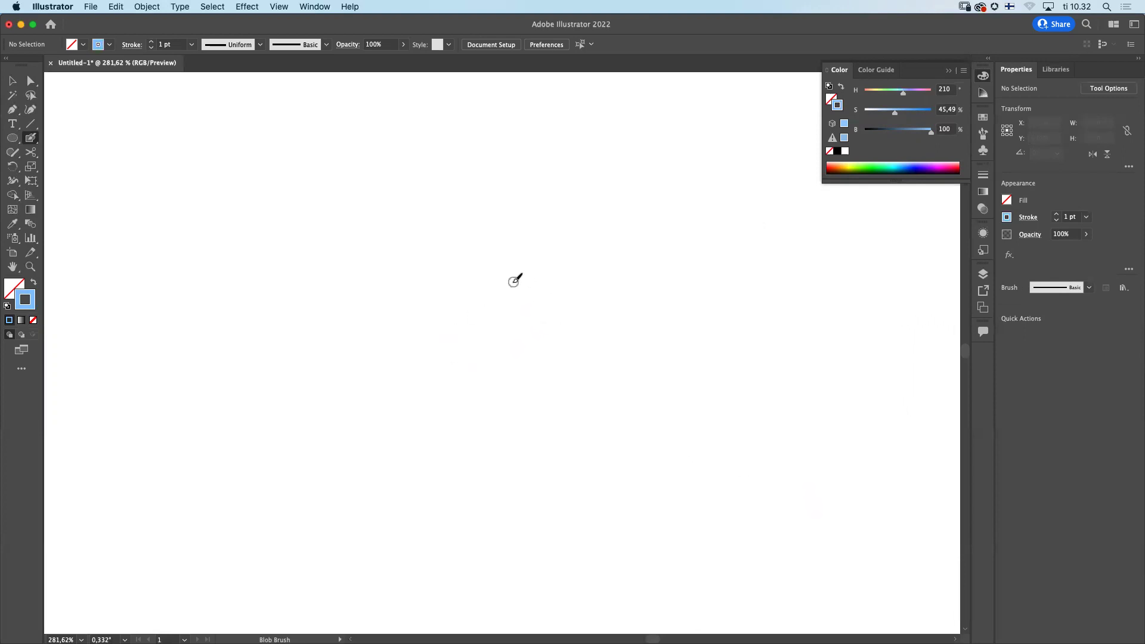
Step: Draw freehand outlines of a rose's left outer petals, large front petal, lower right petals and inner right petal
mouse_move(469, 425)
mouse_down()
mouse_move(374, 345)
mouse_move(322, 323)
mouse_move(377, 395)
mouse_move(442, 422)
mouse_move(471, 419)
mouse_up()
mouse_move(319, 321)
mouse_down()
mouse_move(340, 263)
mouse_move(360, 314)
mouse_up()
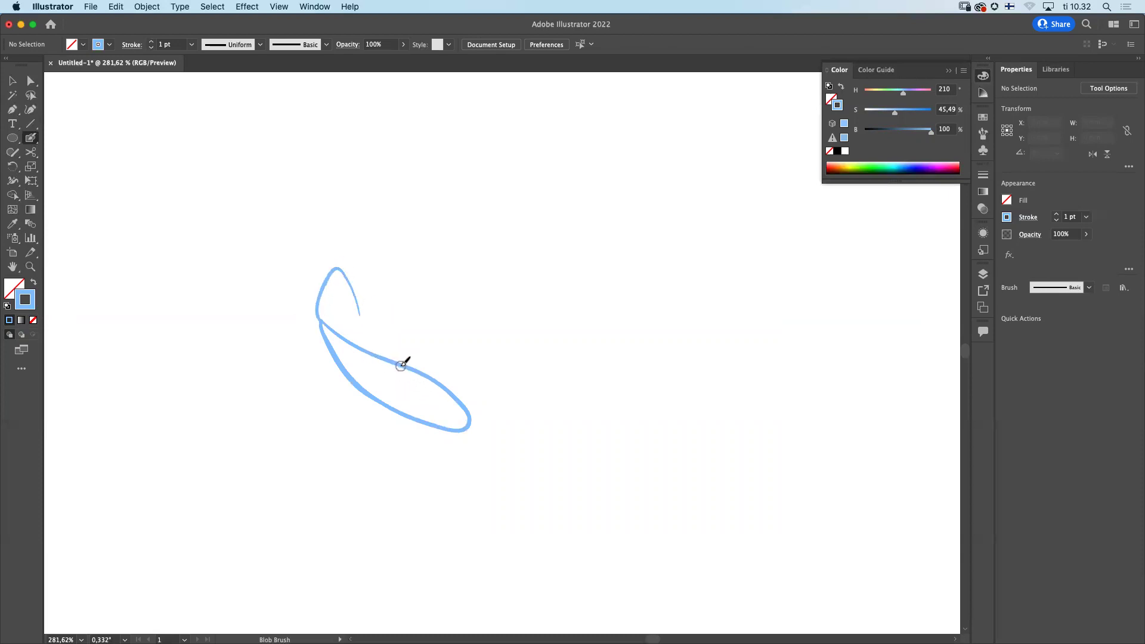
mouse_move(366, 351)
mouse_down()
mouse_move(380, 294)
mouse_move(516, 341)
mouse_move(528, 352)
mouse_move(466, 431)
mouse_move(583, 442)
mouse_up()
click(508, 344)
mouse_move(469, 420)
mouse_down()
mouse_move(513, 398)
mouse_move(594, 415)
mouse_move(622, 447)
mouse_move(564, 436)
mouse_move(624, 440)
mouse_move(623, 416)
mouse_move(592, 392)
mouse_move(513, 383)
mouse_move(555, 373)
mouse_move(576, 332)
mouse_up()
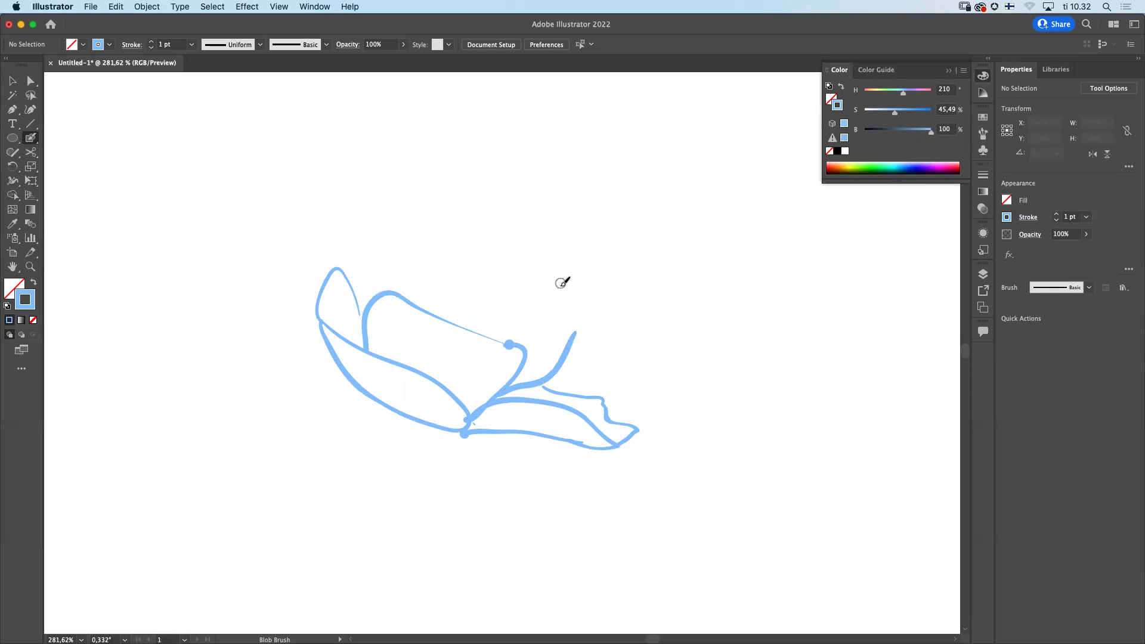
drag(577, 324, 494, 322)
mouse_move(577, 324)
mouse_down()
mouse_move(522, 333)
mouse_move(445, 284)
mouse_move(431, 313)
mouse_up()
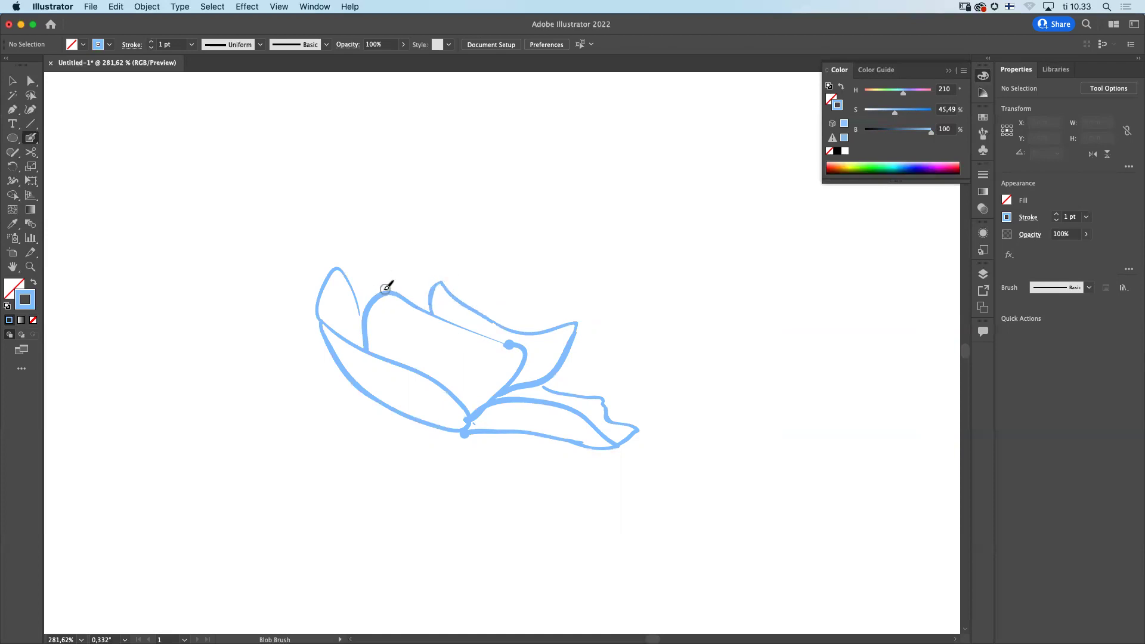
Step: Outline the rose's back and far right petals, draw its spiral centre, and thicken the left and front petal edges
mouse_move(375, 297)
mouse_down()
mouse_move(376, 252)
mouse_move(395, 228)
mouse_move(475, 234)
mouse_move(477, 247)
mouse_up()
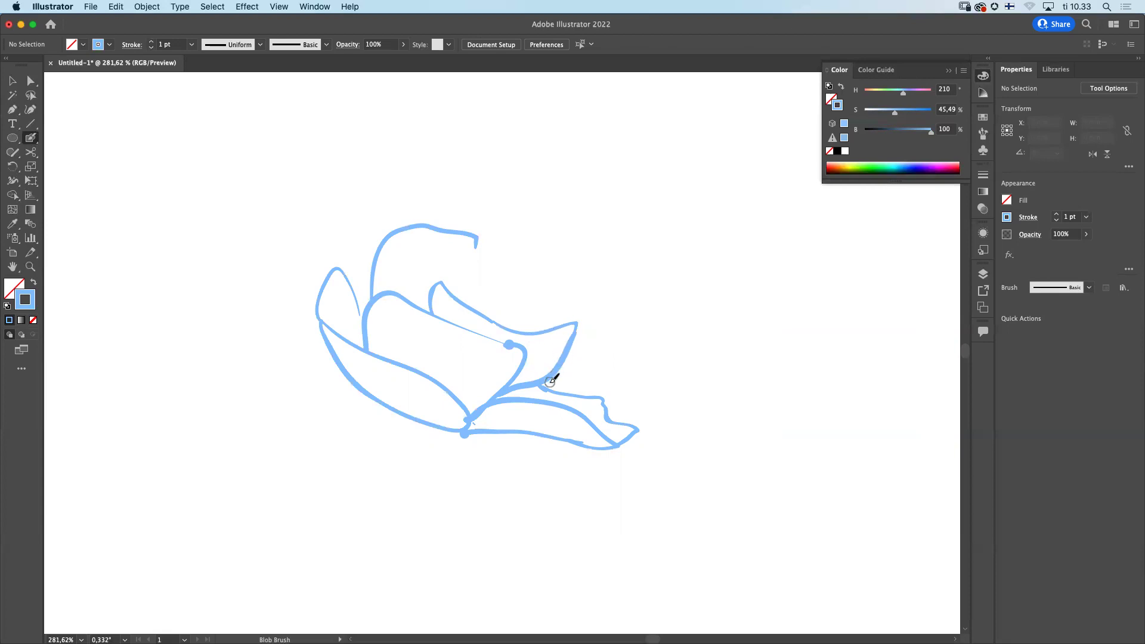
drag(550, 375, 567, 320)
mouse_move(595, 364)
mouse_down()
mouse_move(636, 357)
mouse_move(511, 278)
mouse_move(443, 286)
mouse_move(472, 273)
mouse_move(451, 297)
mouse_move(482, 282)
mouse_move(519, 322)
mouse_move(544, 332)
mouse_move(559, 322)
mouse_move(519, 291)
mouse_move(493, 287)
mouse_move(484, 305)
mouse_move(496, 289)
mouse_move(536, 309)
mouse_move(538, 329)
mouse_move(541, 312)
mouse_move(550, 320)
mouse_move(498, 312)
mouse_up()
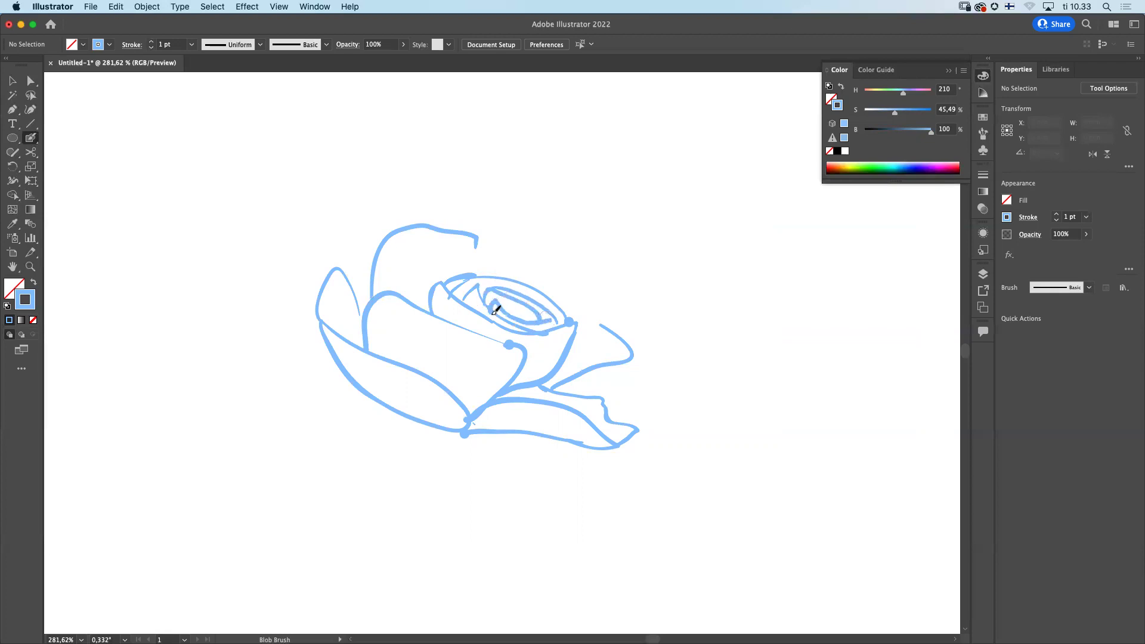
mouse_move(605, 327)
mouse_down()
mouse_move(550, 274)
mouse_move(490, 268)
mouse_move(476, 245)
mouse_move(494, 272)
mouse_up()
mouse_move(358, 300)
mouse_down()
mouse_move(367, 314)
mouse_move(335, 269)
mouse_up()
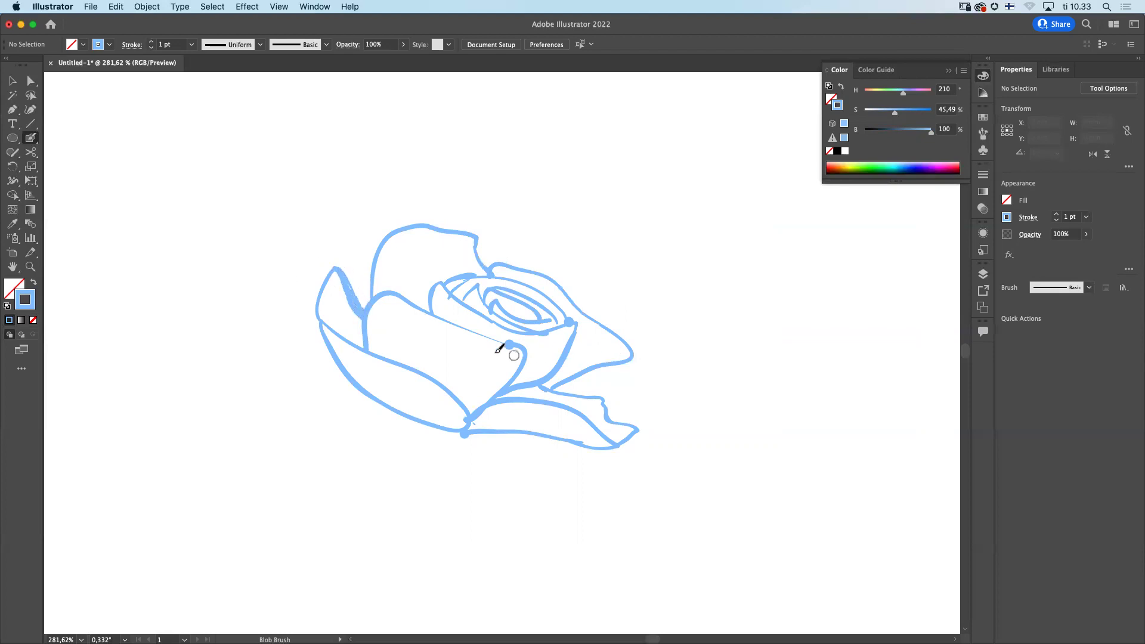
mouse_move(516, 345)
mouse_down()
mouse_move(469, 332)
mouse_move(516, 338)
mouse_up()
Step: Draw the rose's base with curled sepals beneath the petals and a two-line stem running down to the left
mouse_move(483, 435)
mouse_down()
mouse_move(450, 431)
mouse_move(477, 432)
mouse_move(443, 431)
mouse_move(495, 428)
mouse_move(422, 420)
mouse_move(482, 434)
mouse_up()
drag(449, 473, 494, 429)
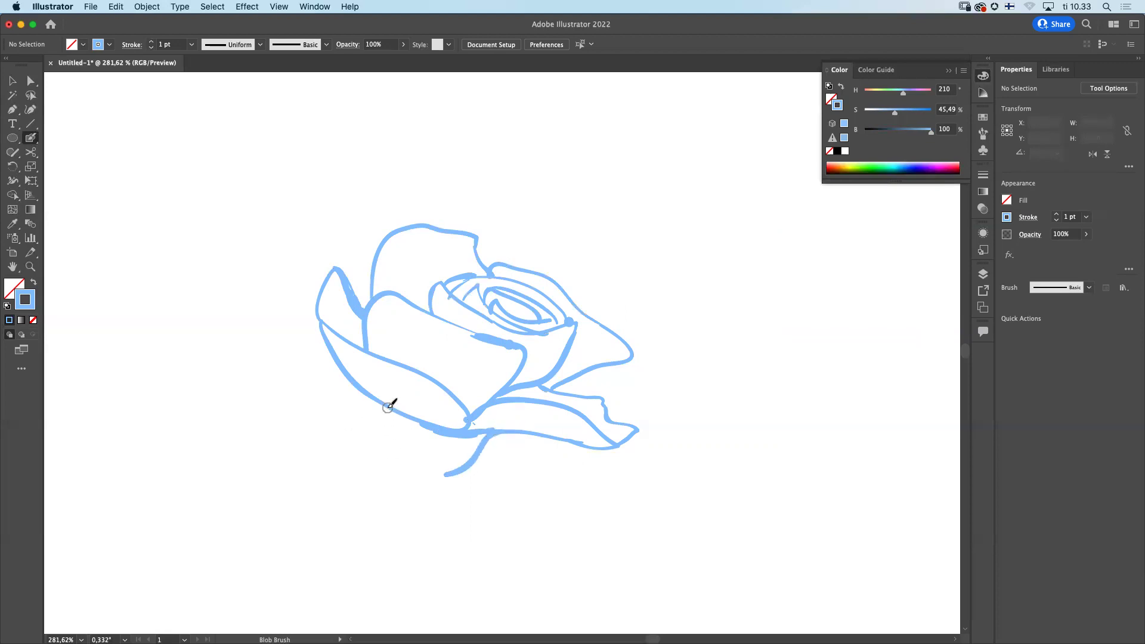
mouse_move(398, 449)
mouse_down()
mouse_move(400, 424)
mouse_move(356, 415)
mouse_move(342, 435)
mouse_move(381, 404)
mouse_up()
mouse_move(427, 442)
mouse_down()
mouse_move(428, 417)
mouse_move(526, 458)
mouse_up()
mouse_move(439, 430)
mouse_down()
mouse_move(468, 437)
mouse_move(458, 473)
mouse_move(467, 465)
mouse_move(503, 479)
mouse_move(499, 489)
mouse_move(468, 473)
mouse_move(396, 490)
mouse_move(389, 466)
mouse_move(410, 494)
mouse_move(386, 480)
mouse_move(308, 551)
mouse_up()
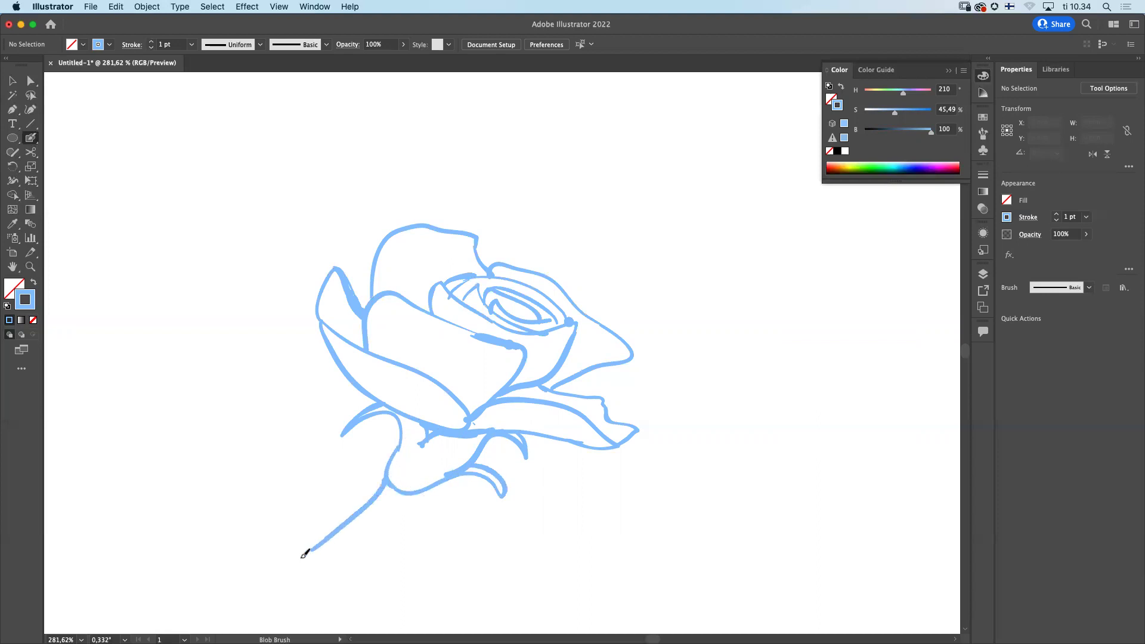
drag(404, 494, 335, 592)
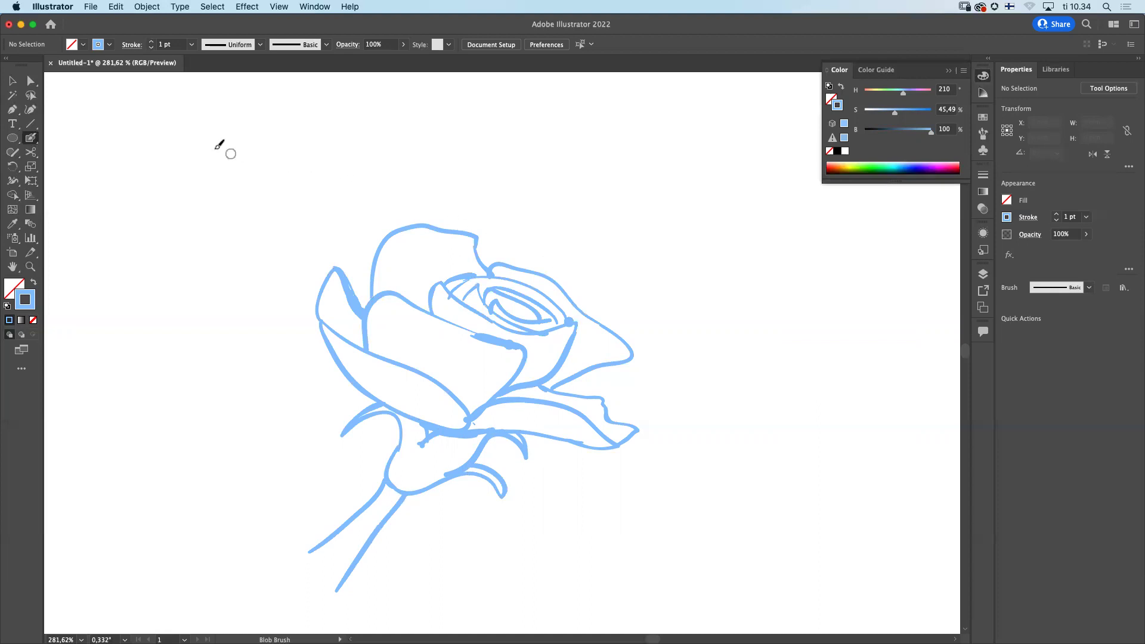
Step: Select the entire rose line art and recolour its fill dark red, with hue 7,78, saturation 100 and brightness 72,55
click(30, 83)
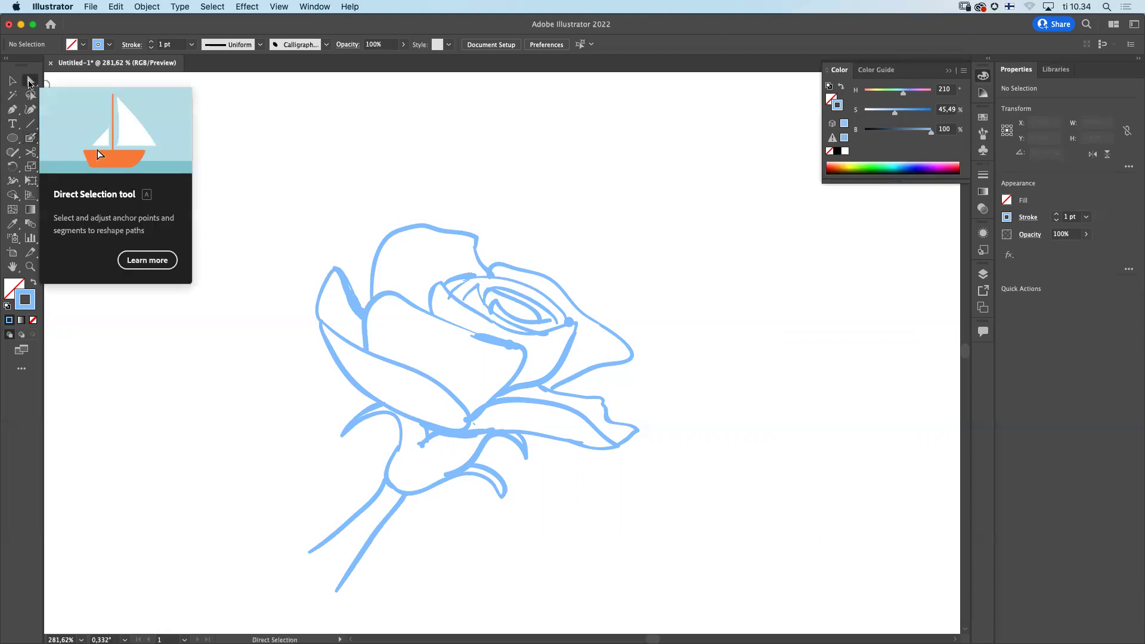
click(345, 288)
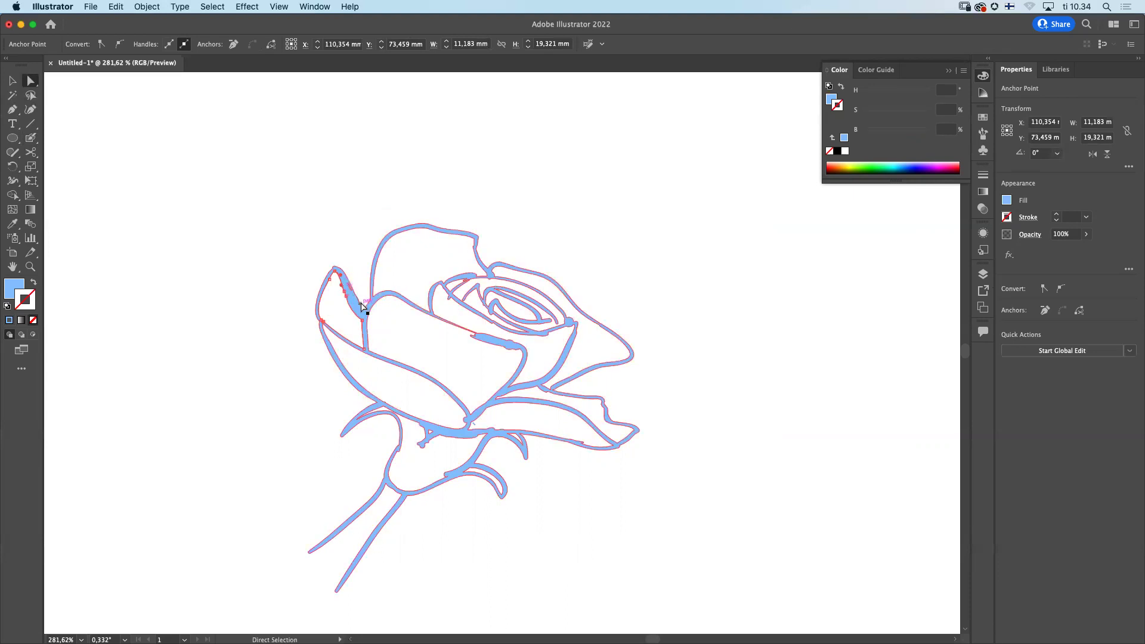
key(super+a)
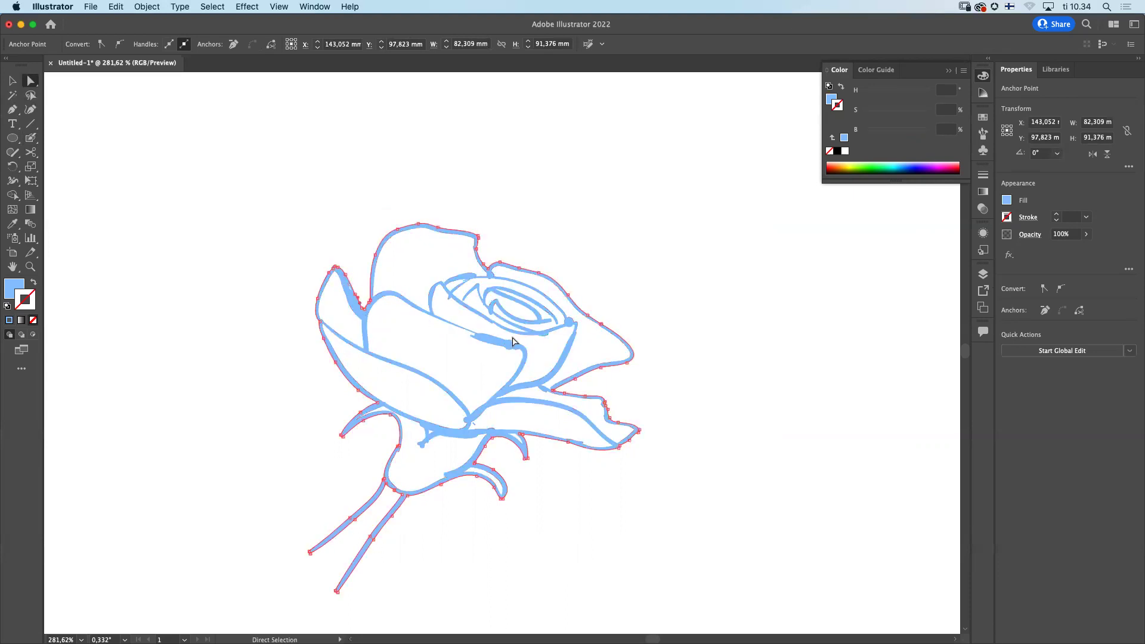
click(481, 341)
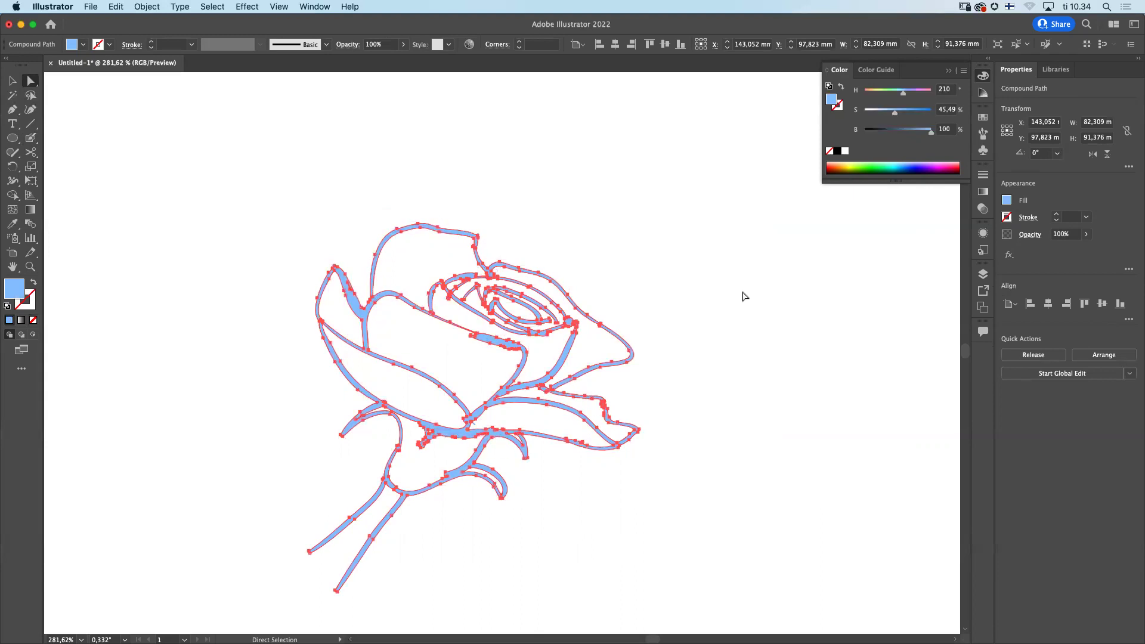
click(866, 163)
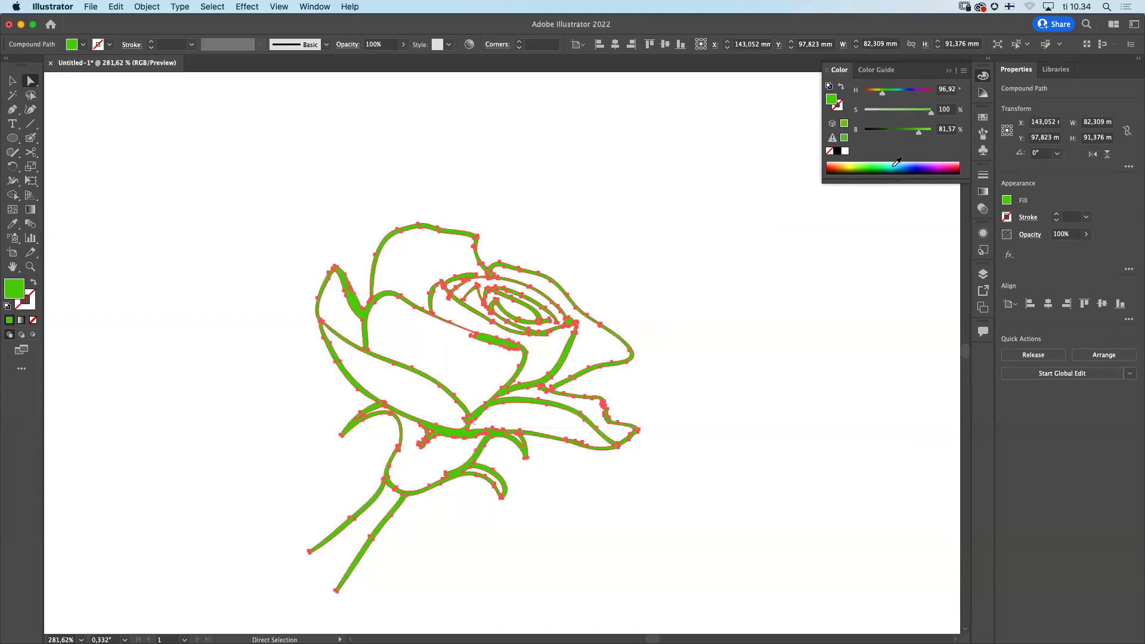
click(840, 165)
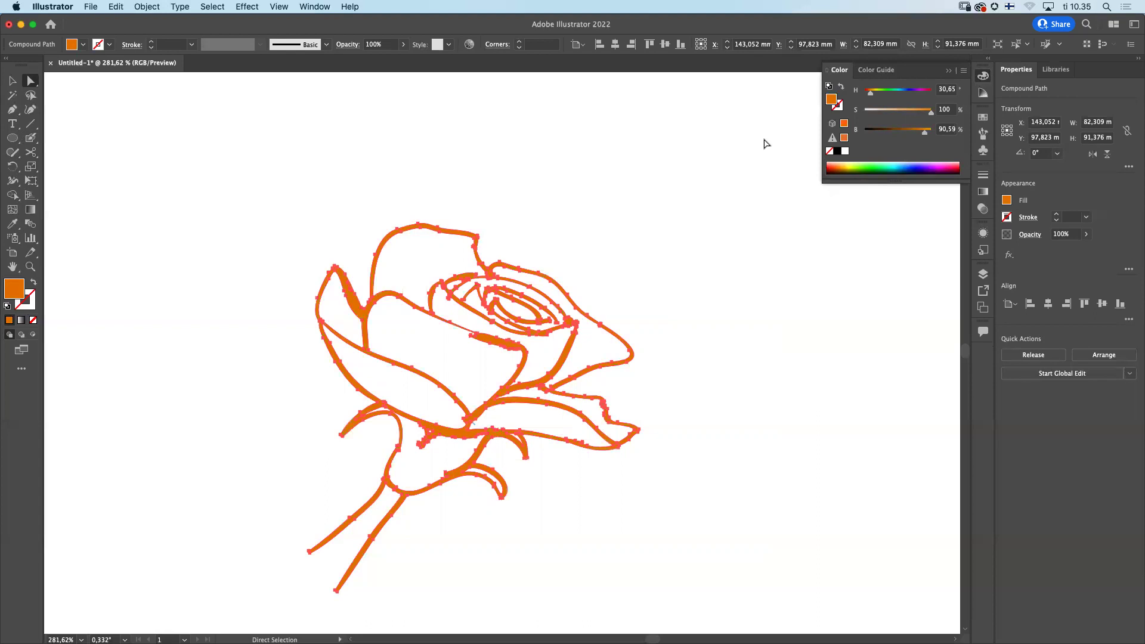
click(28, 139)
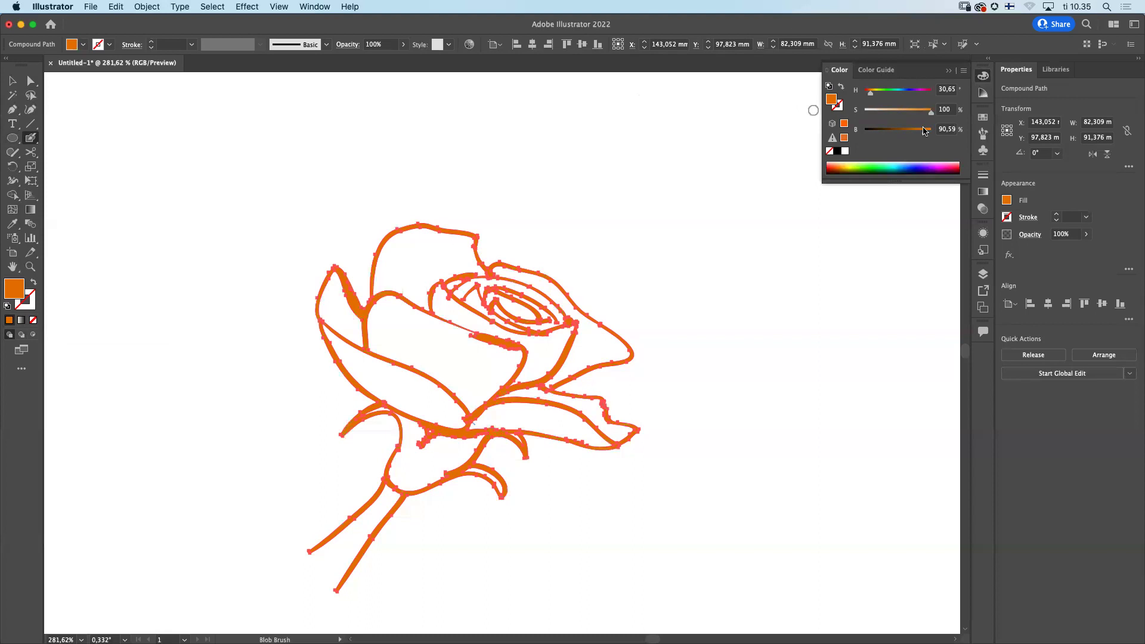
click(837, 161)
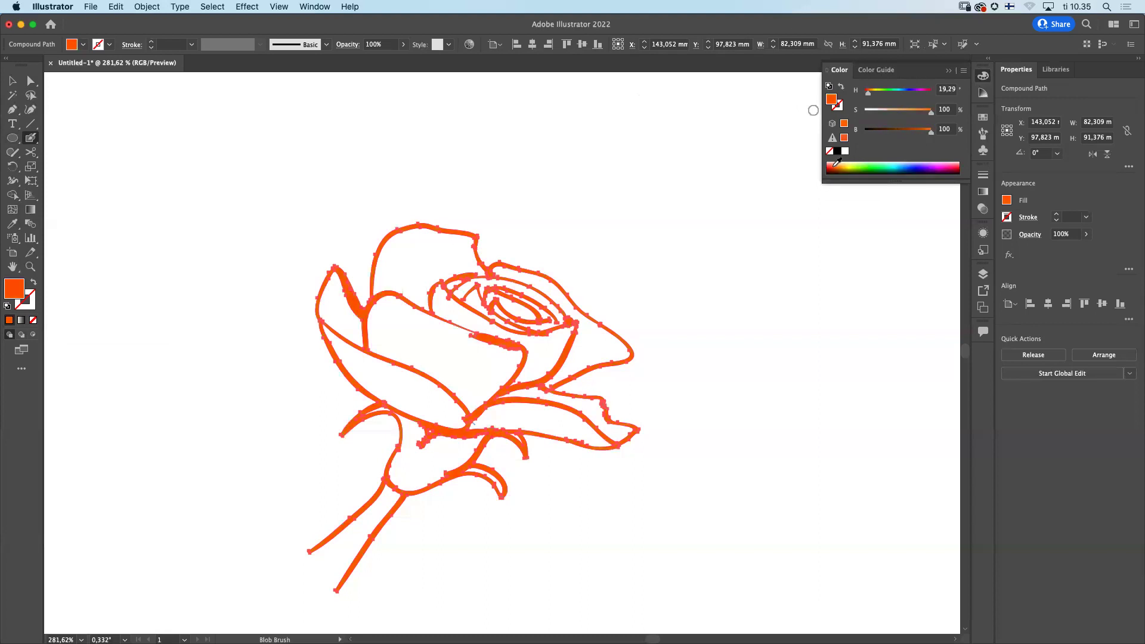
drag(837, 163, 833, 163)
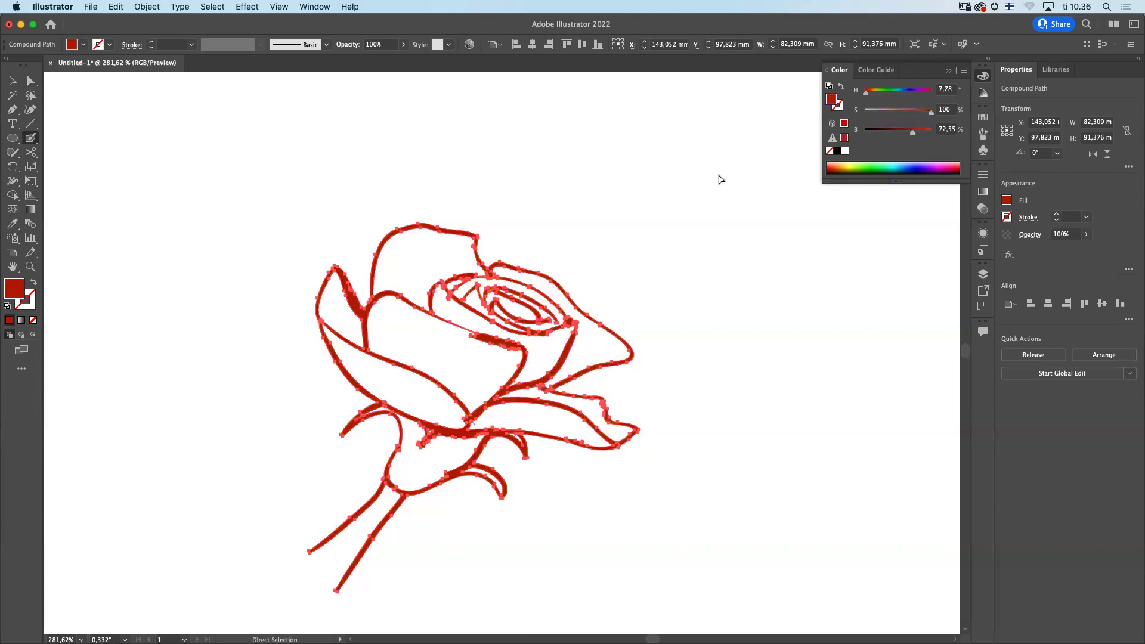
Step: Deselect the rose and set the fill colour to pale pink with hue 7,35, saturation 22,9 and brightness 83,92
key(super+shift+a)
click(879, 113)
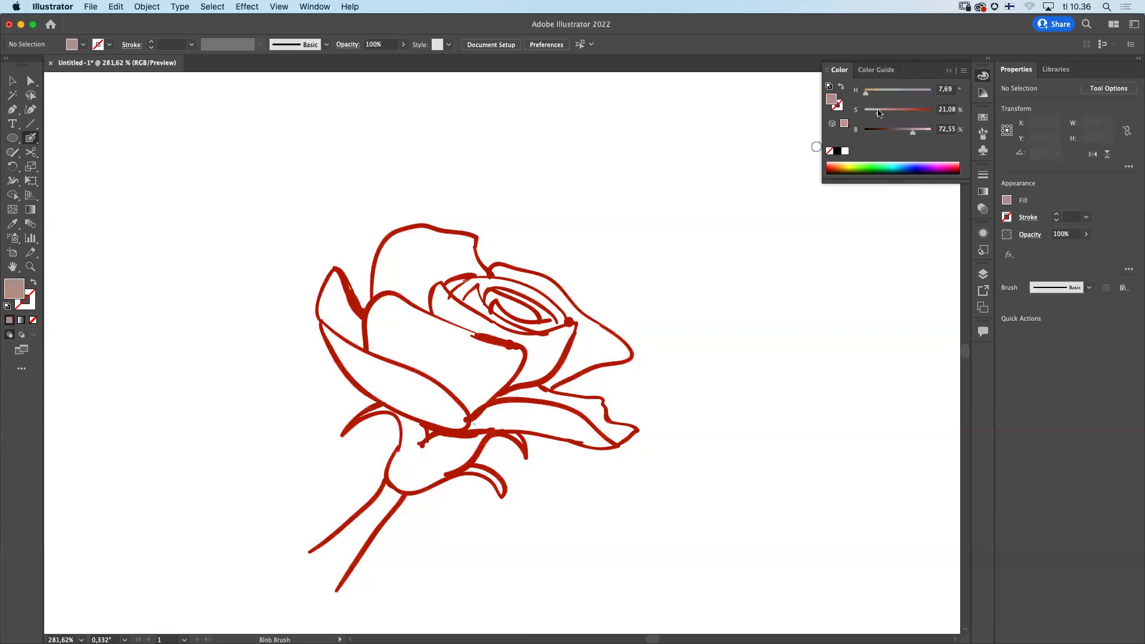
mouse_move(877, 114)
mouse_down()
mouse_move(919, 135)
mouse_move(880, 120)
mouse_up()
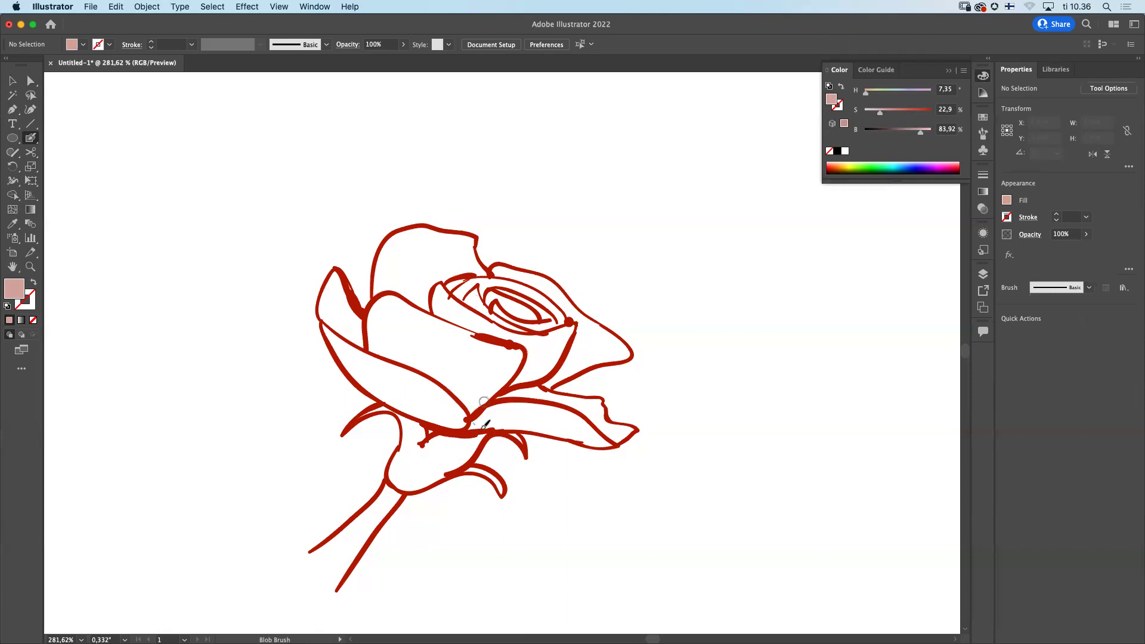
Step: Paint the inside of the rose's large front petal pale pink with the Blob Brush
mouse_move(379, 345)
mouse_down()
mouse_move(434, 363)
mouse_move(373, 326)
mouse_move(397, 321)
mouse_move(478, 360)
mouse_move(475, 345)
mouse_move(405, 314)
mouse_move(506, 355)
mouse_move(471, 383)
mouse_move(485, 359)
mouse_move(486, 391)
mouse_move(471, 389)
mouse_move(499, 364)
mouse_move(492, 395)
mouse_move(513, 357)
mouse_up()
mouse_move(404, 312)
mouse_down()
mouse_move(388, 339)
mouse_move(388, 310)
mouse_move(407, 318)
mouse_move(391, 307)
mouse_move(377, 329)
mouse_move(398, 309)
mouse_up()
mouse_move(501, 359)
mouse_down()
mouse_move(518, 373)
mouse_move(473, 403)
mouse_up()
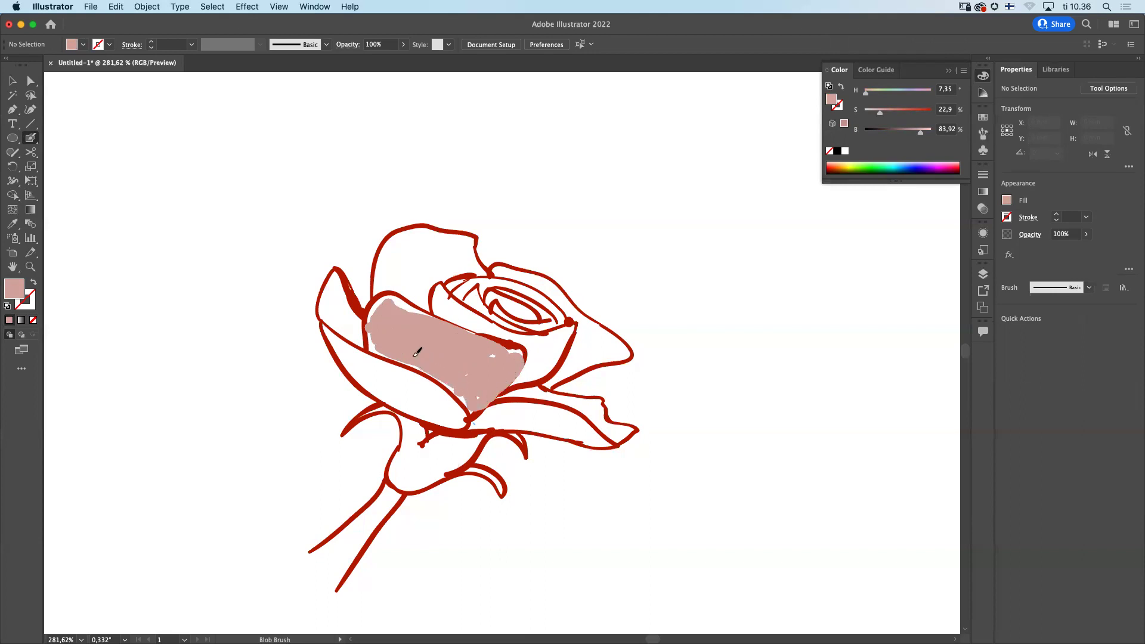
Step: Select the pale pink Blob Brush shape inside the rose's large front petal and delete it
key(shift+x)
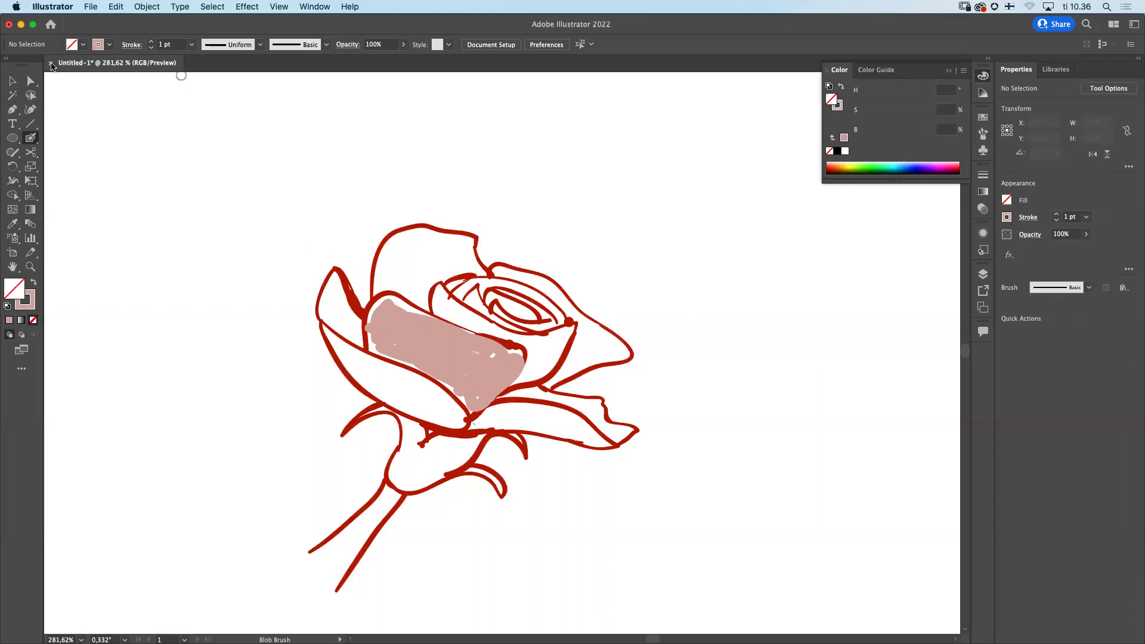
click(15, 82)
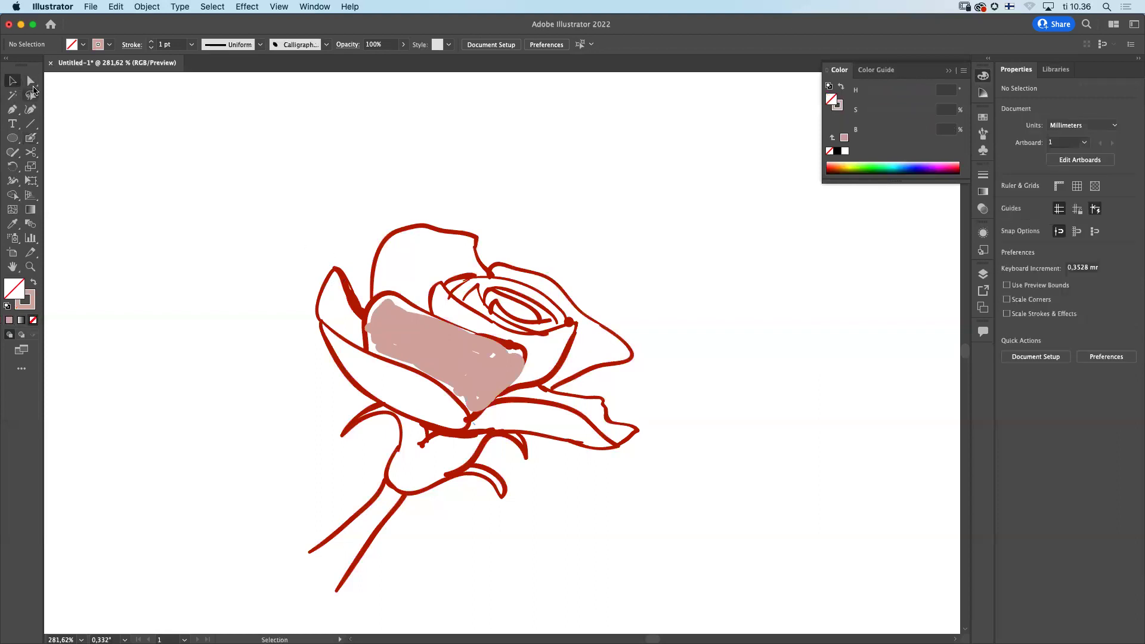
click(31, 82)
click(392, 330)
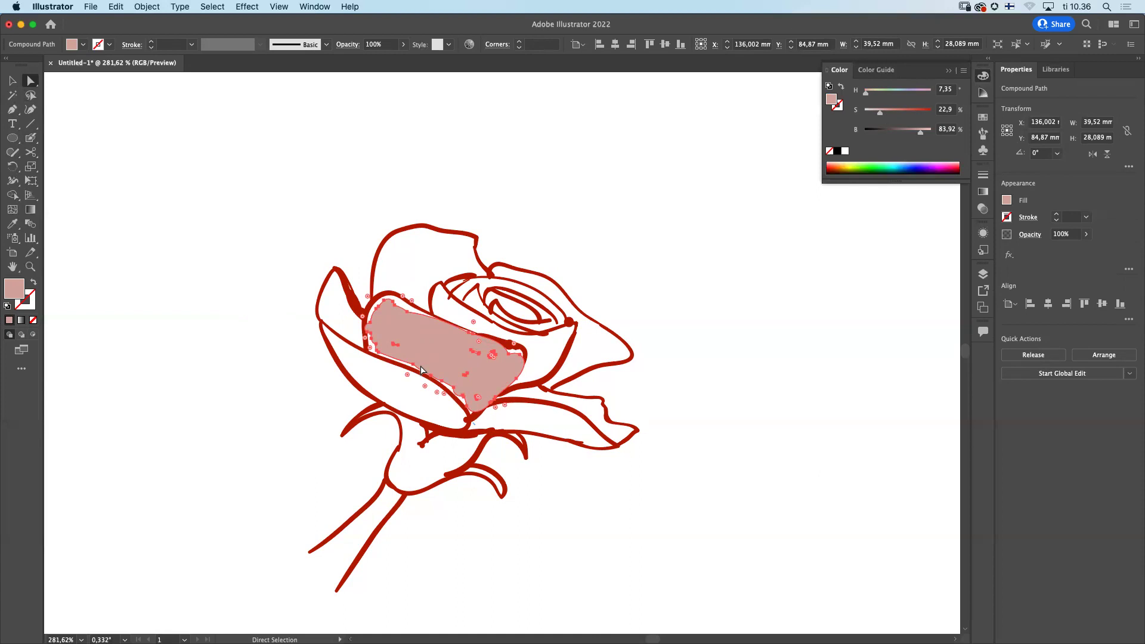
key(c)
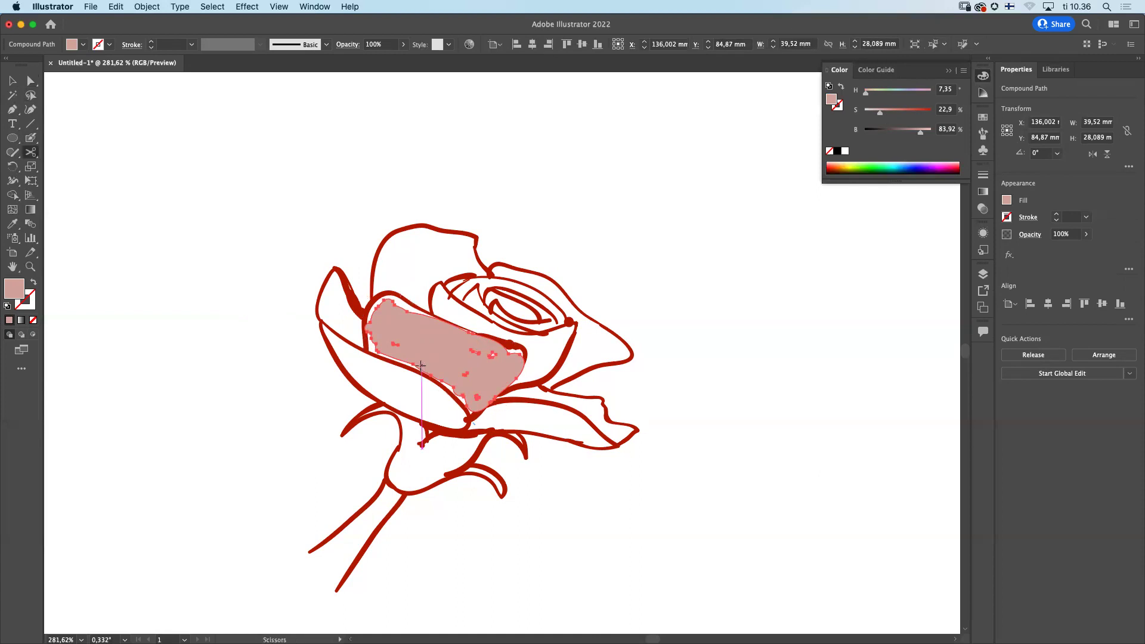
key(v)
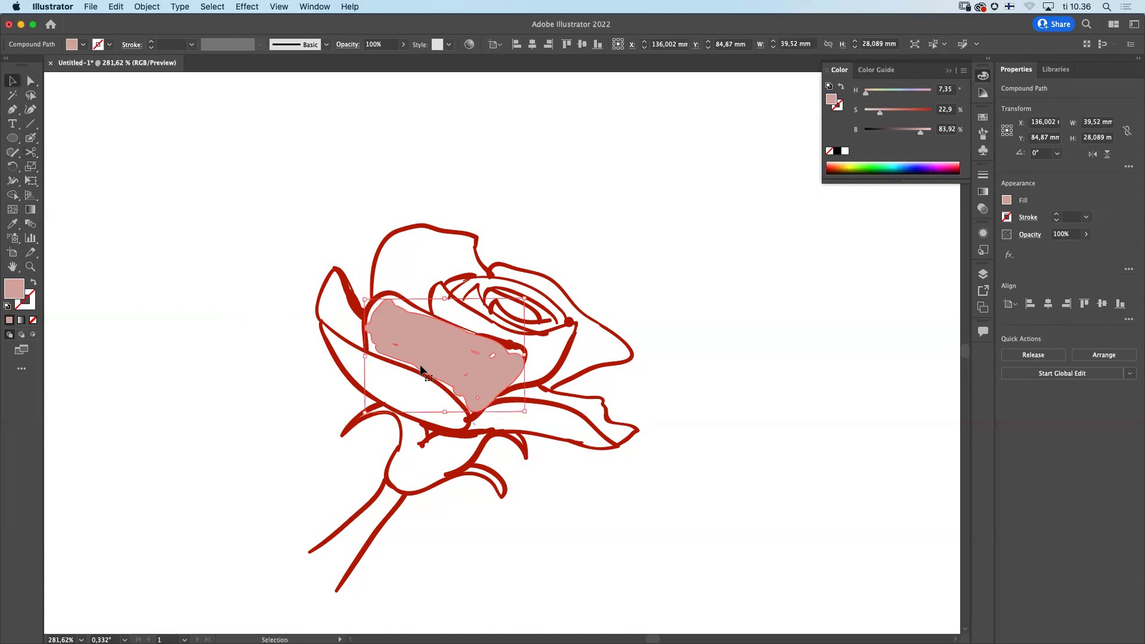
key(Delete)
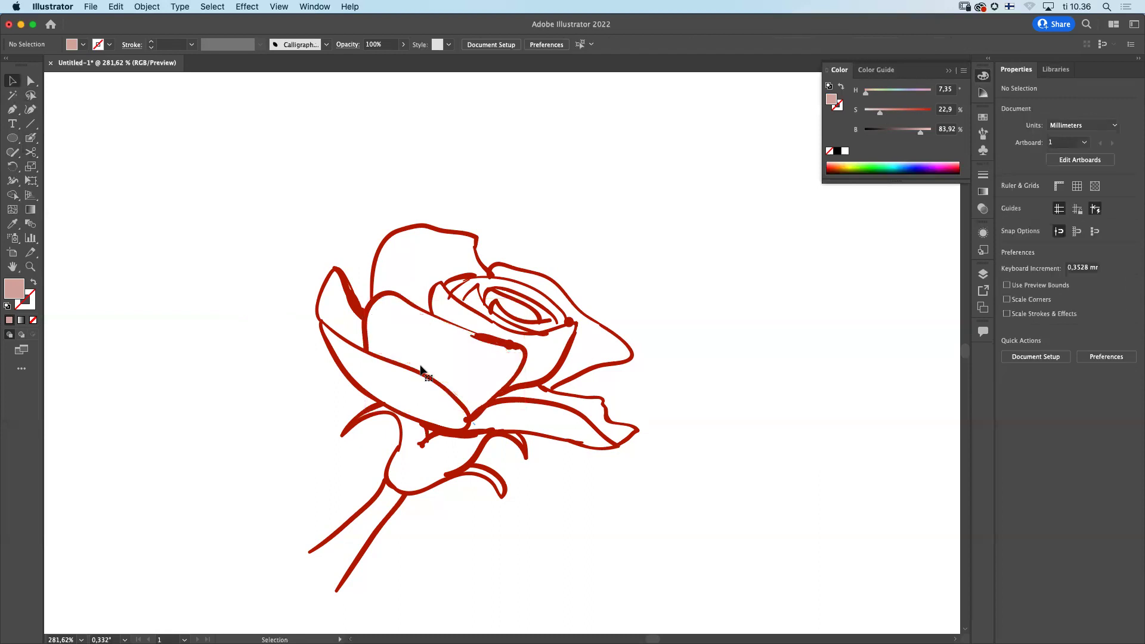
Step: Select the rose line art and make it a Live Paint group by filling the back petal pale pink with the Live Paint Bucket
click(14, 153)
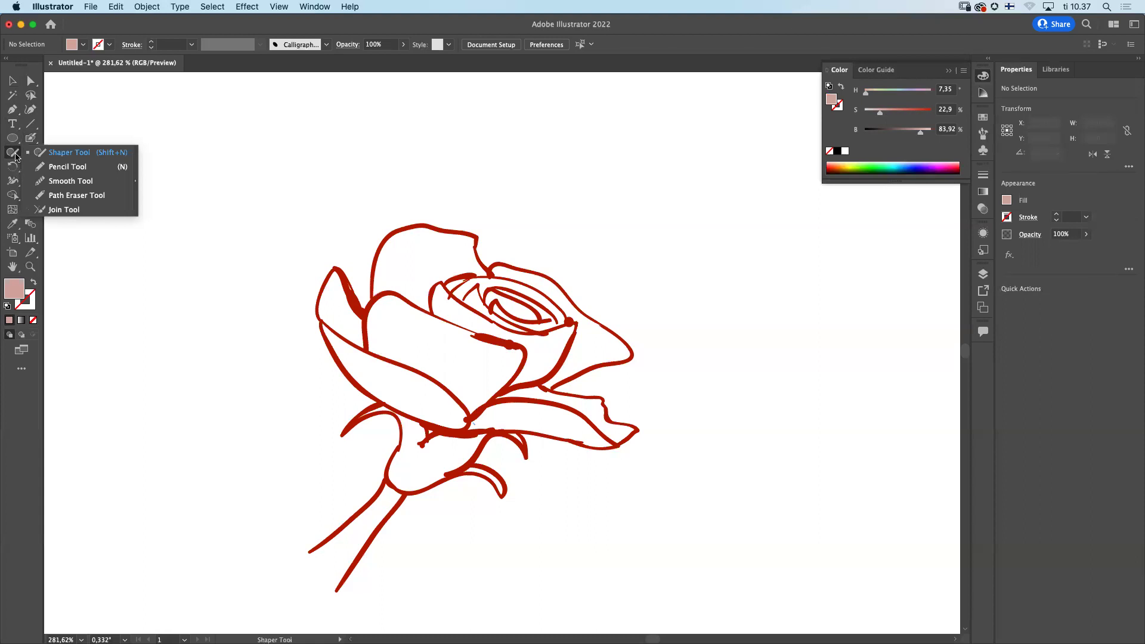
click(14, 185)
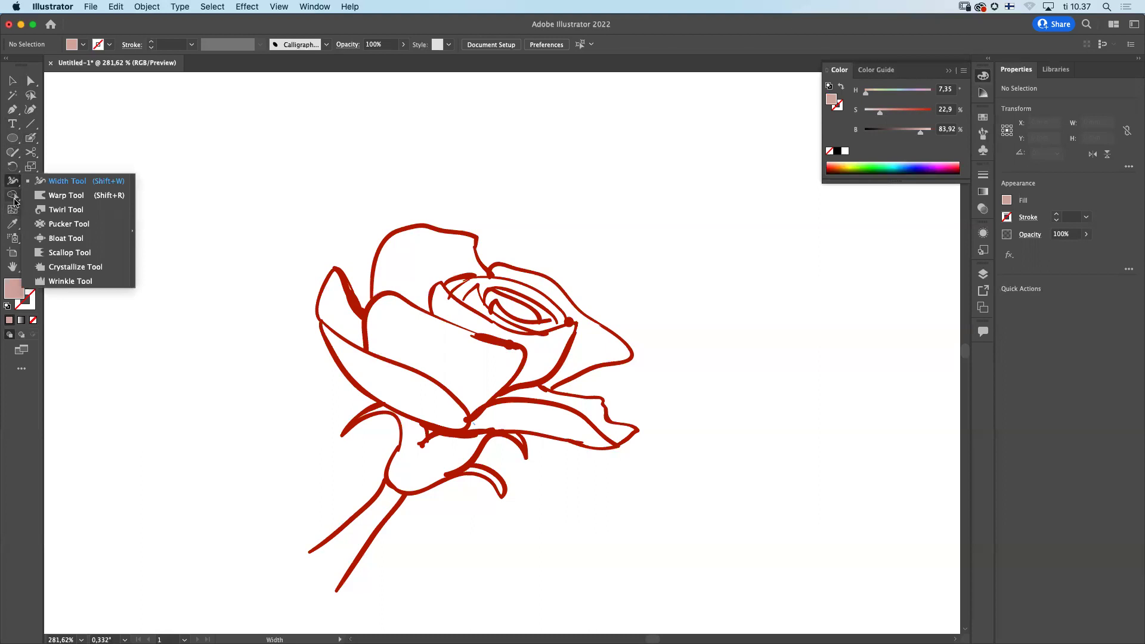
click(13, 200)
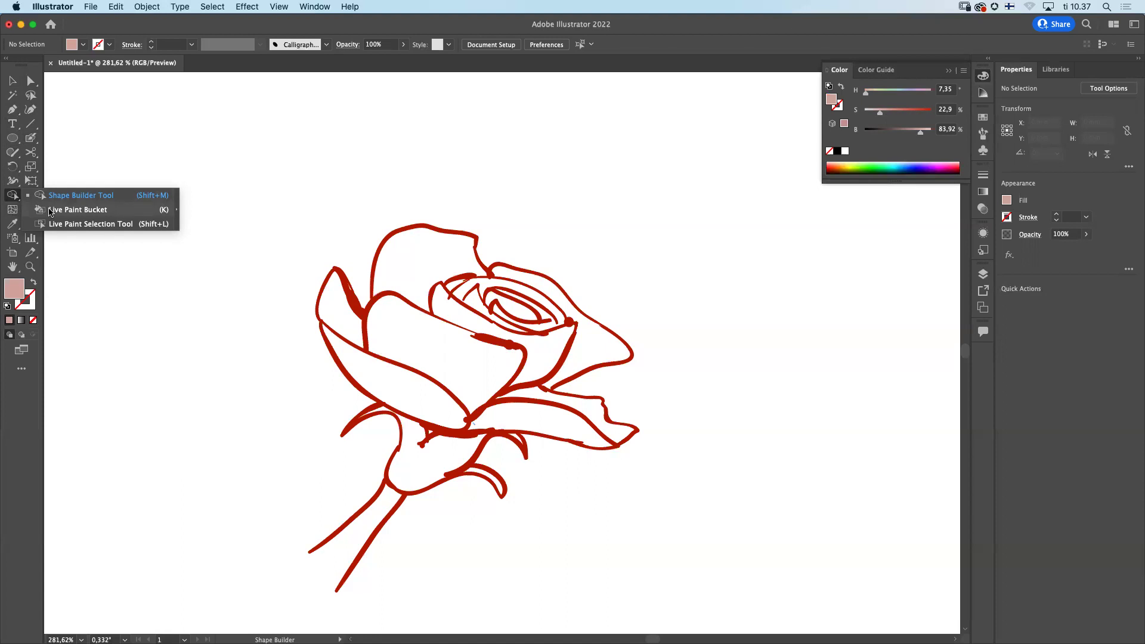
click(77, 209)
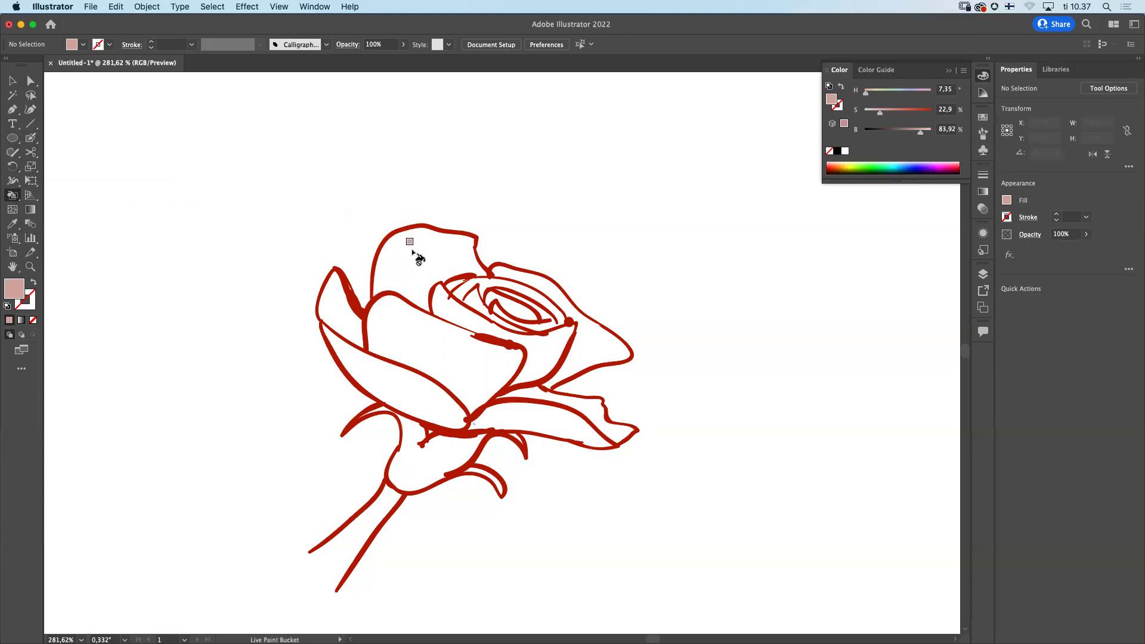
key(super)
super+click(379, 251)
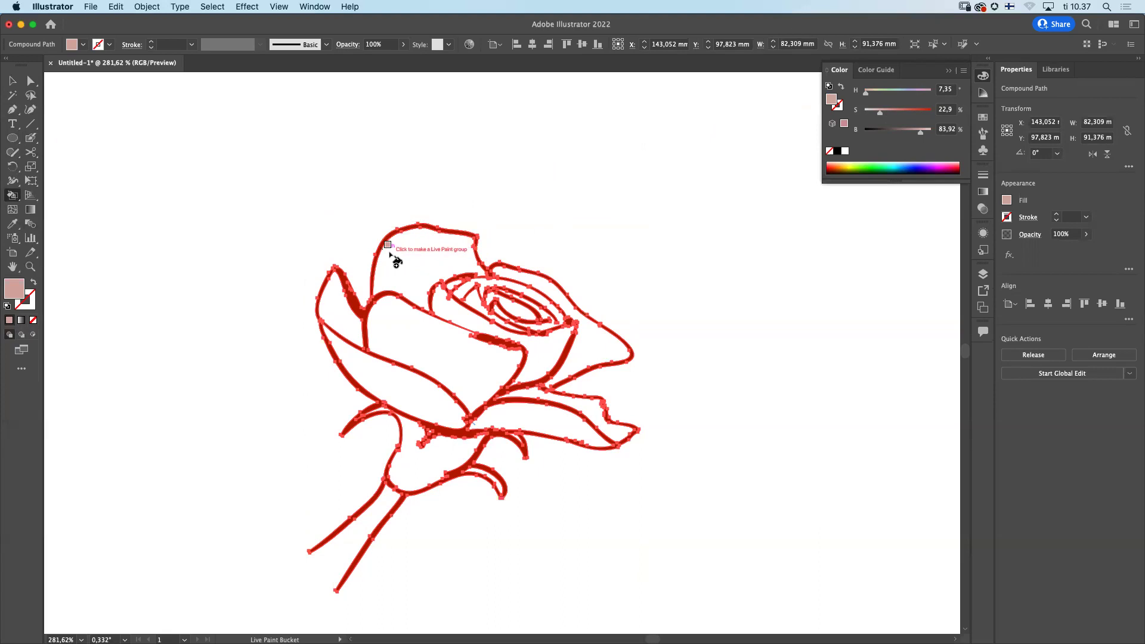
click(395, 260)
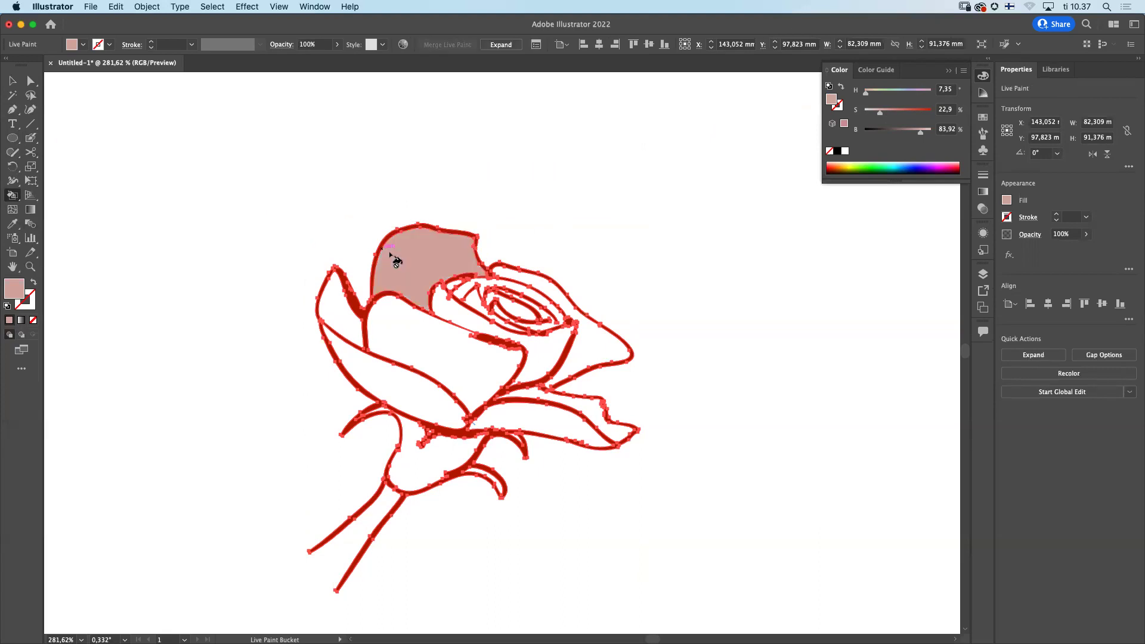
Step: Fill the large front petal, the lower-left petal, the small left petal and the inner right petal pale pink
click(407, 331)
click(409, 388)
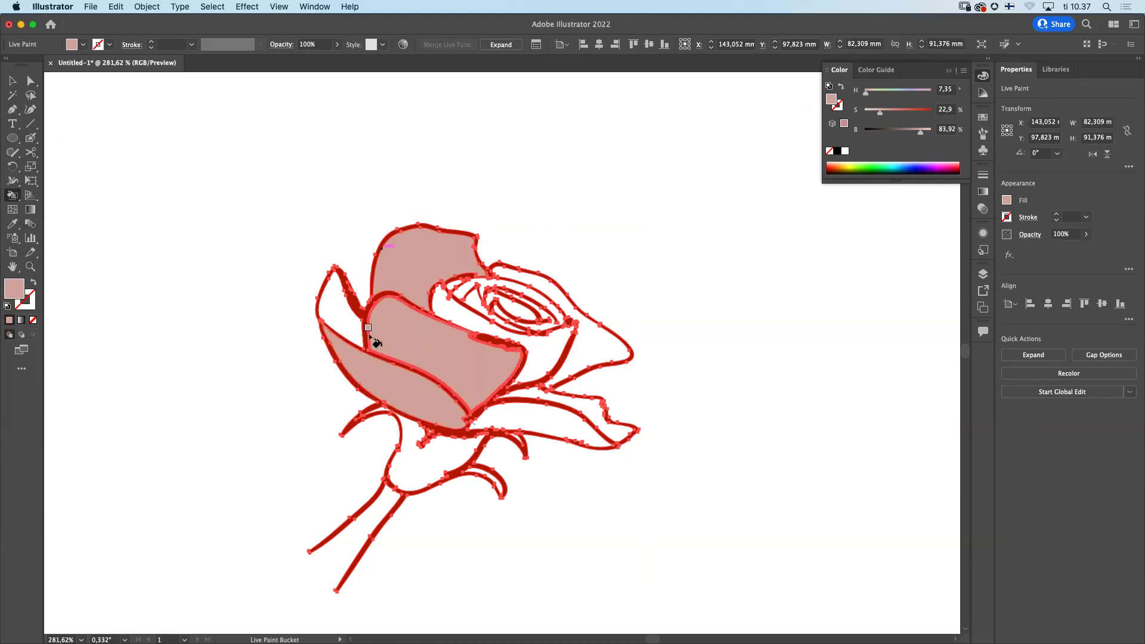
click(340, 319)
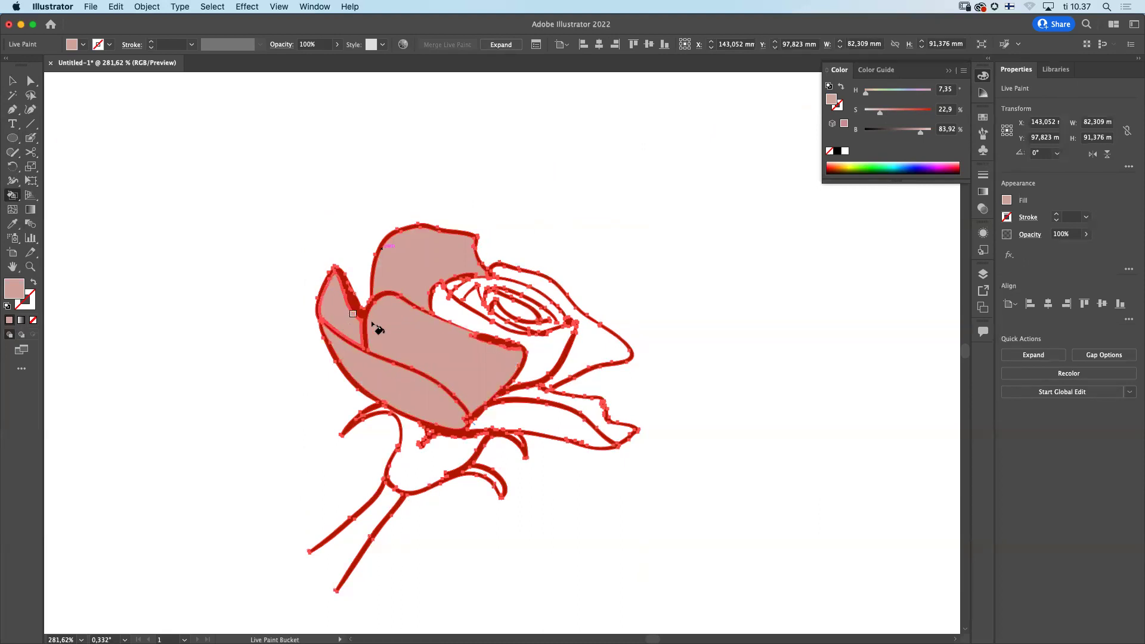
click(544, 350)
Step: Fill the outer right petal pink with saturation 40,19, and the lower-right petal's upper fold orange with hue 24,94 and saturation 71,96
drag(880, 112, 892, 114)
click(594, 343)
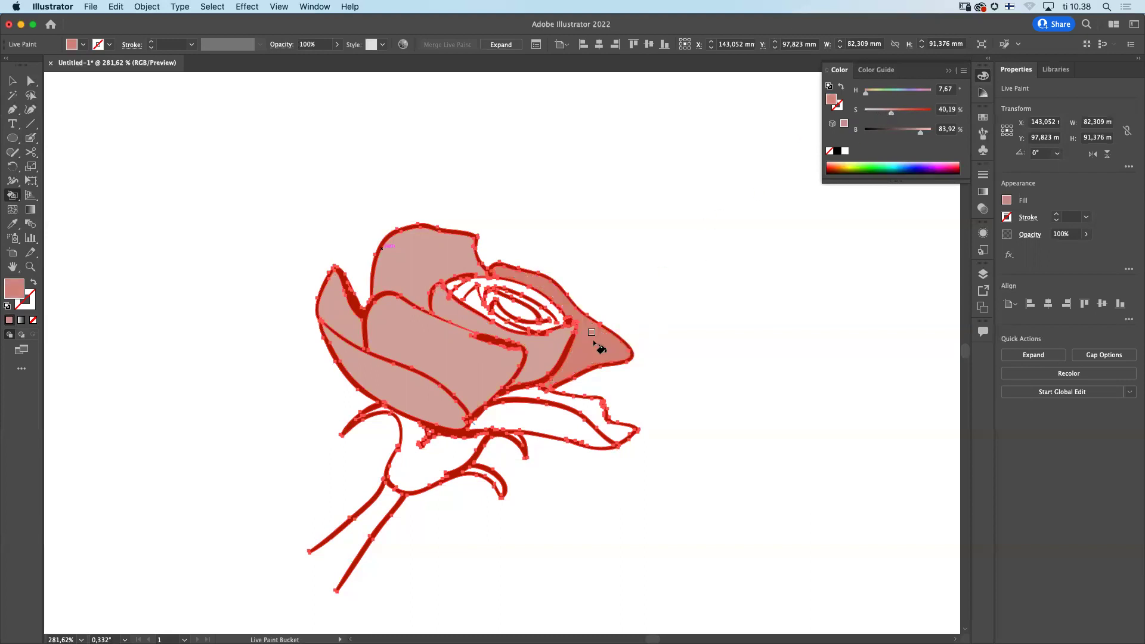
drag(892, 112, 870, 97)
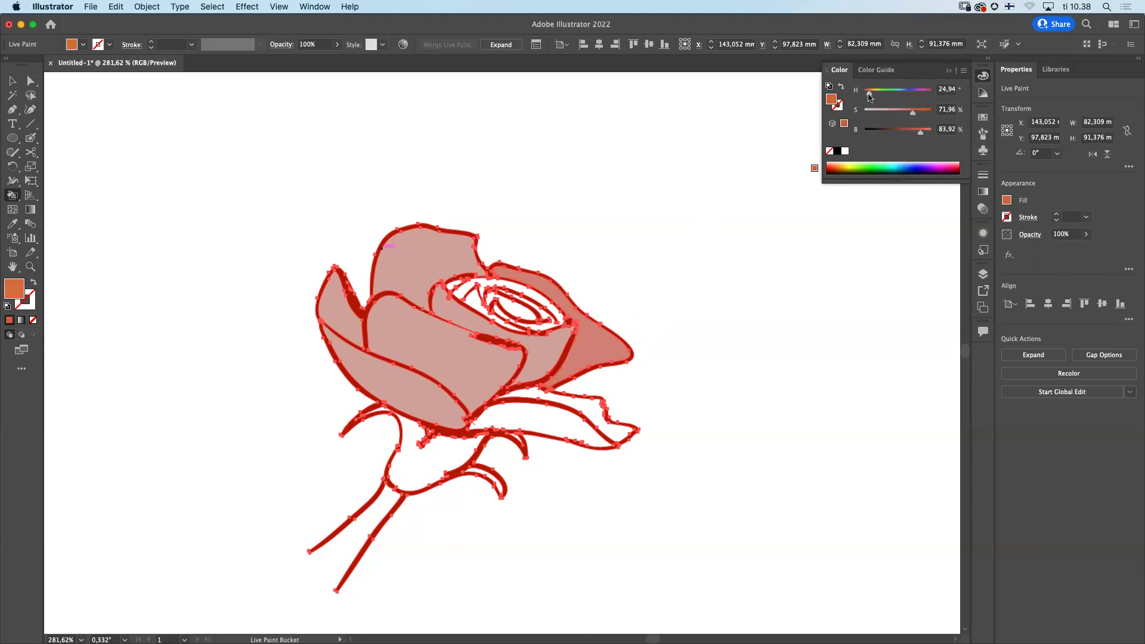
click(534, 394)
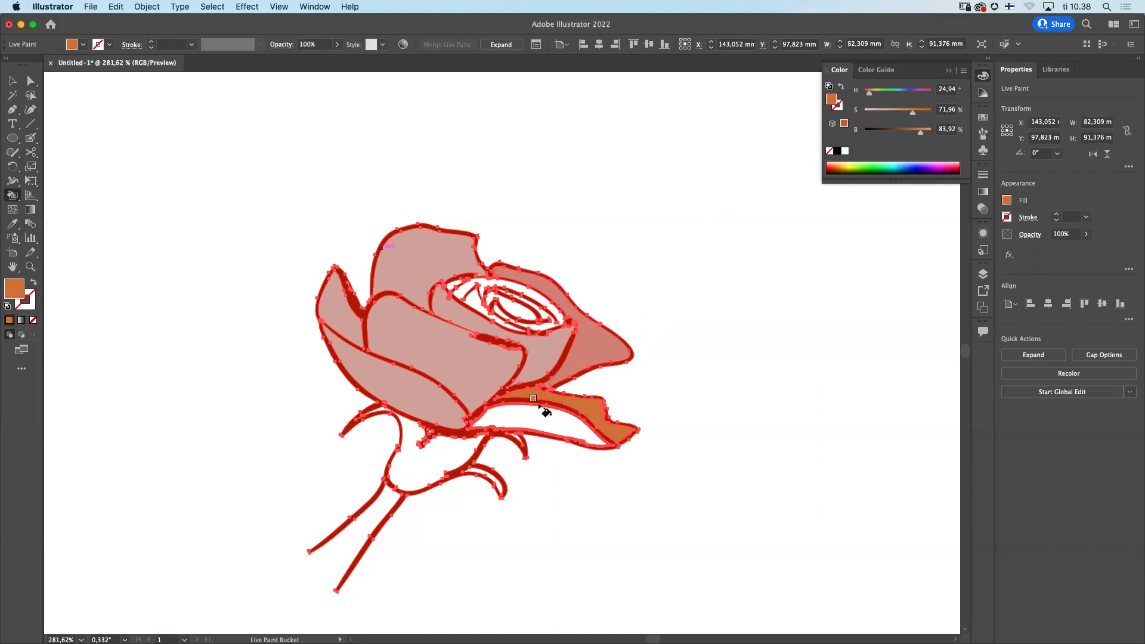
Step: Set the fill hue to 0 and fill both parts of the lower-right petal, the rose's centre areas and the large front petal red
drag(868, 96, 864, 95)
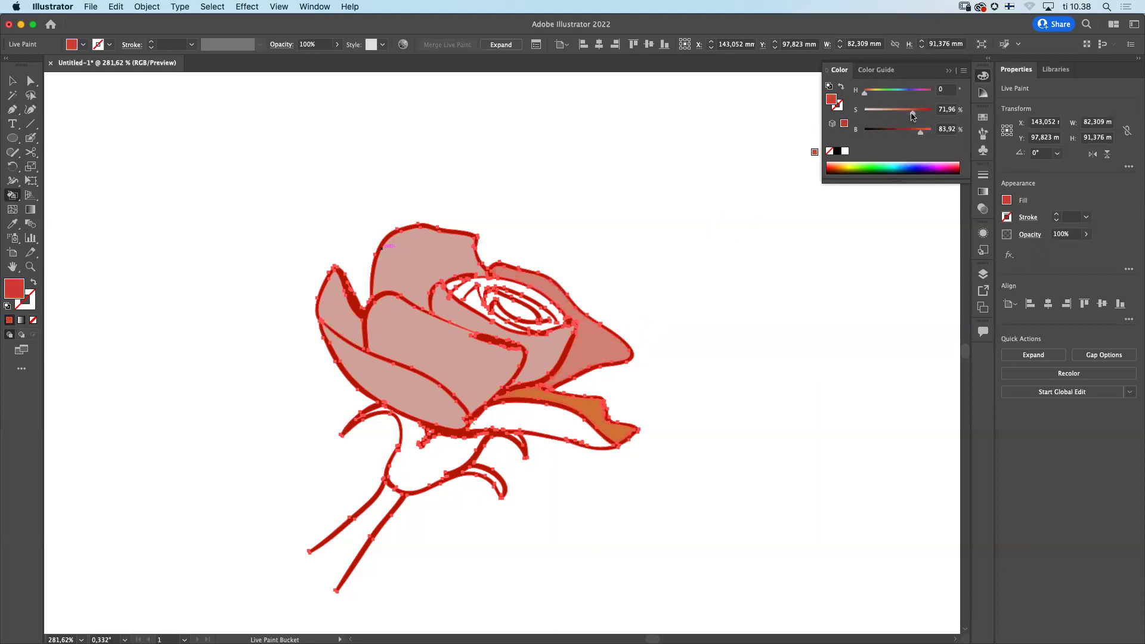
click(589, 404)
click(518, 418)
click(521, 412)
click(514, 305)
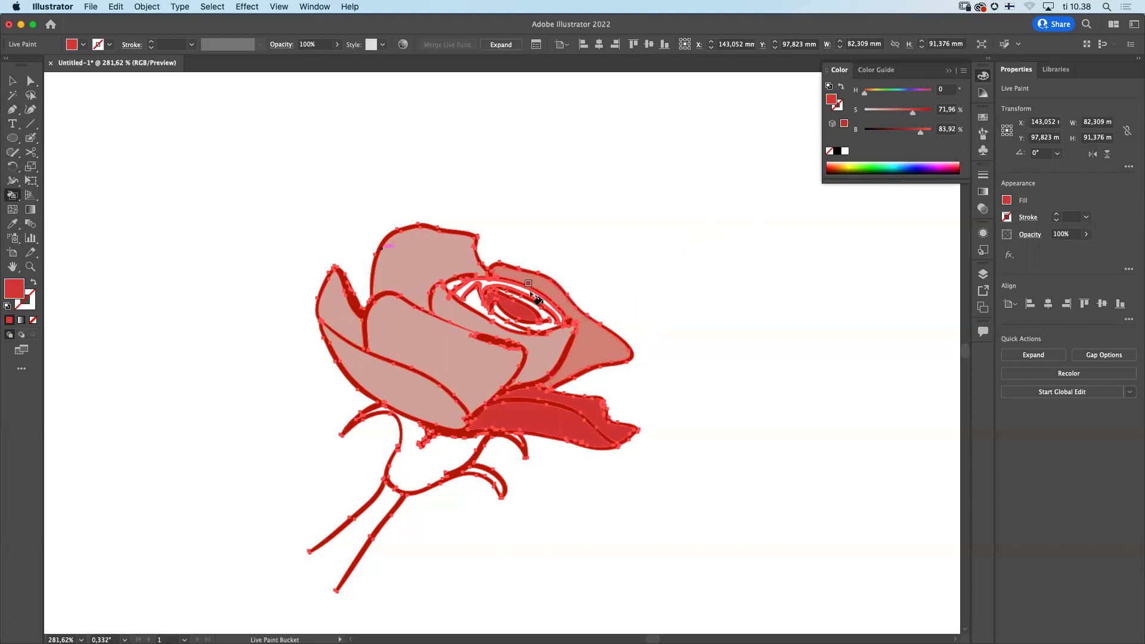
click(530, 293)
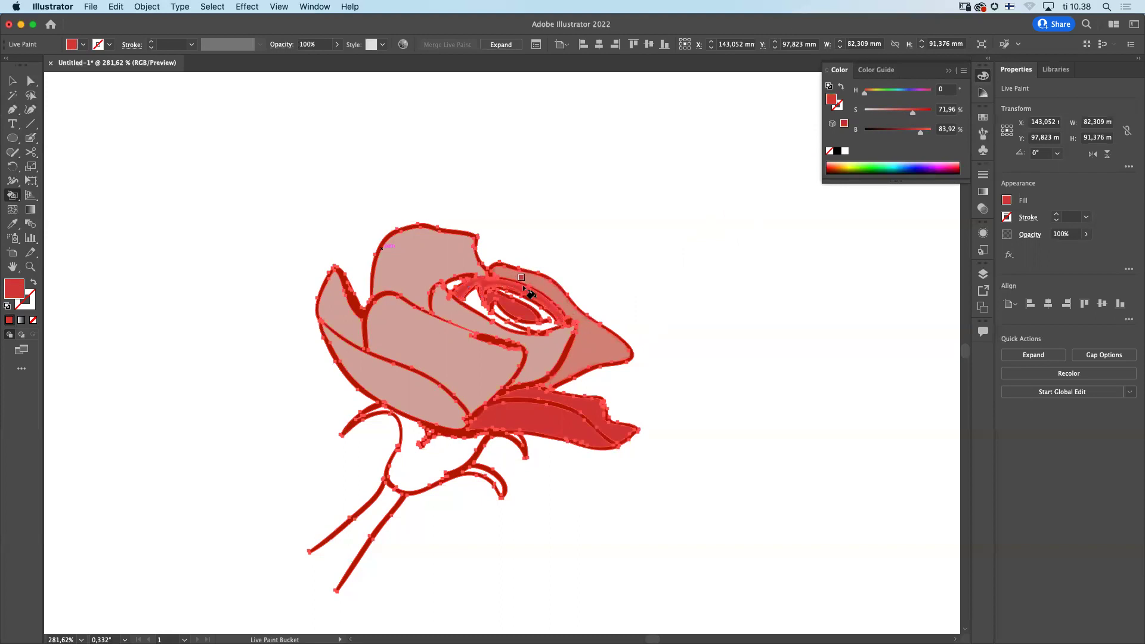
click(449, 355)
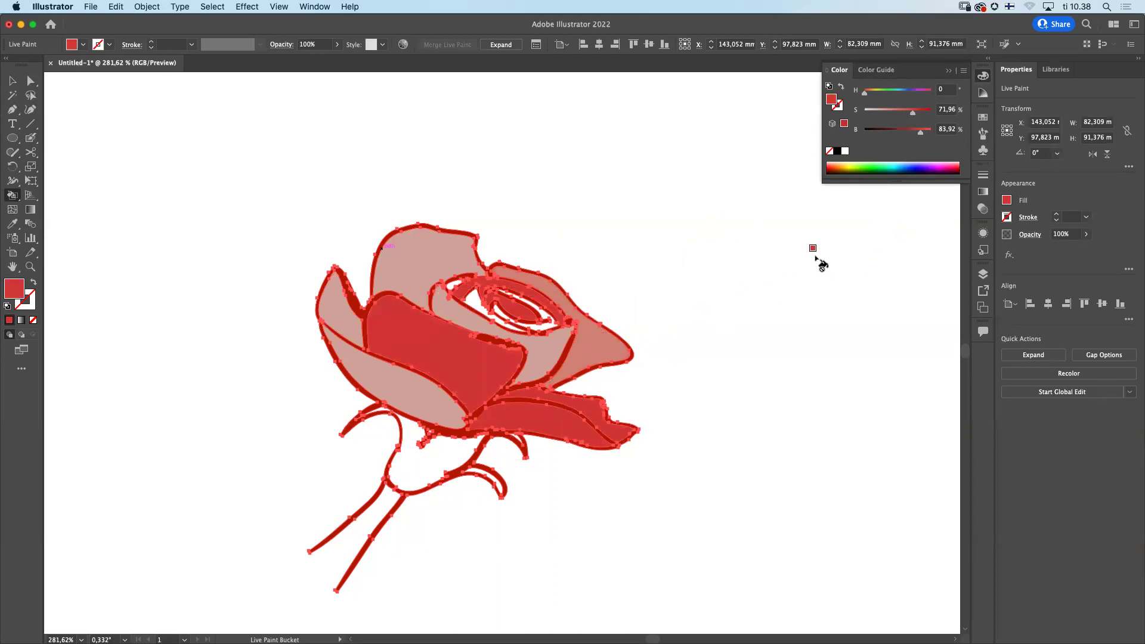
Step: Fill the back petal light pink with saturation 22,98 and brightness 92,16, and the remaining centre gaps salmon red with saturation 51,91
drag(912, 112, 926, 131)
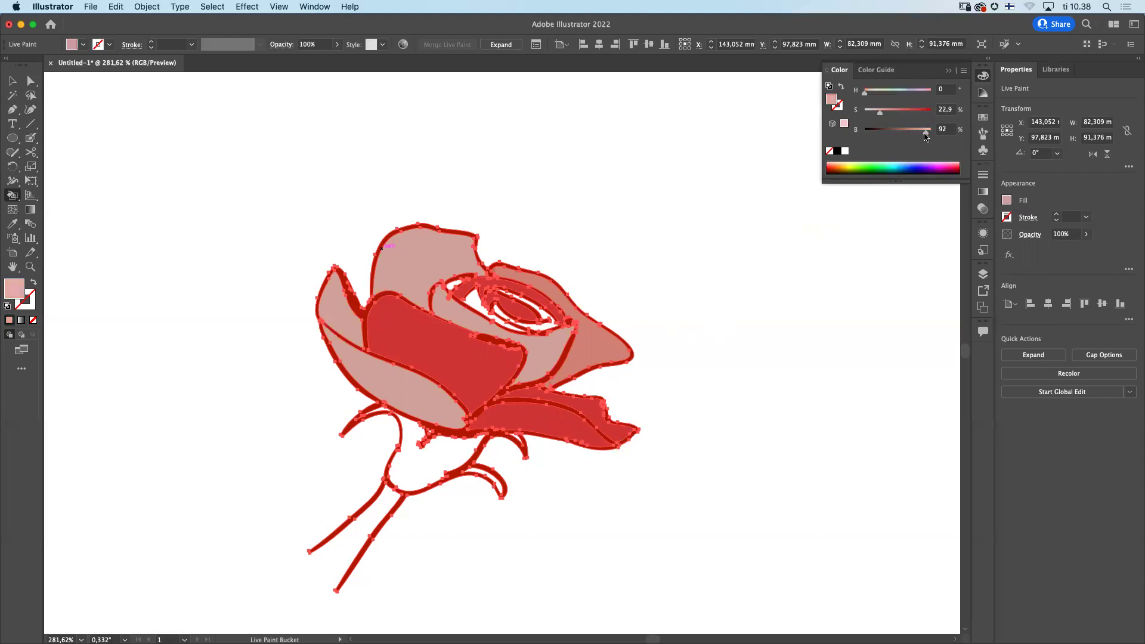
click(416, 259)
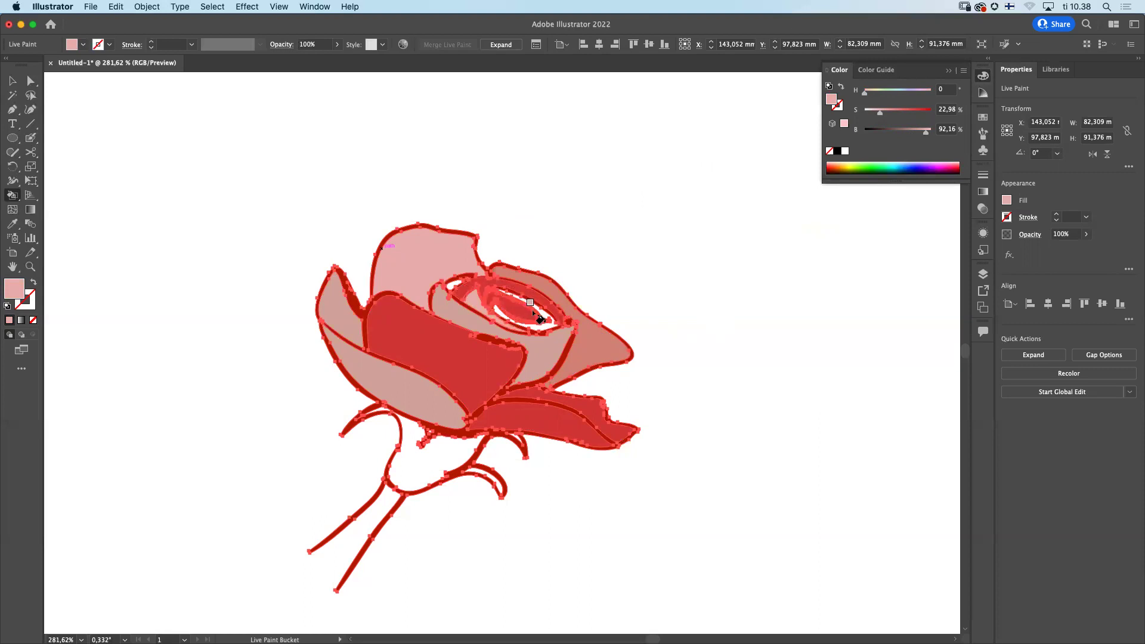
drag(880, 113, 901, 118)
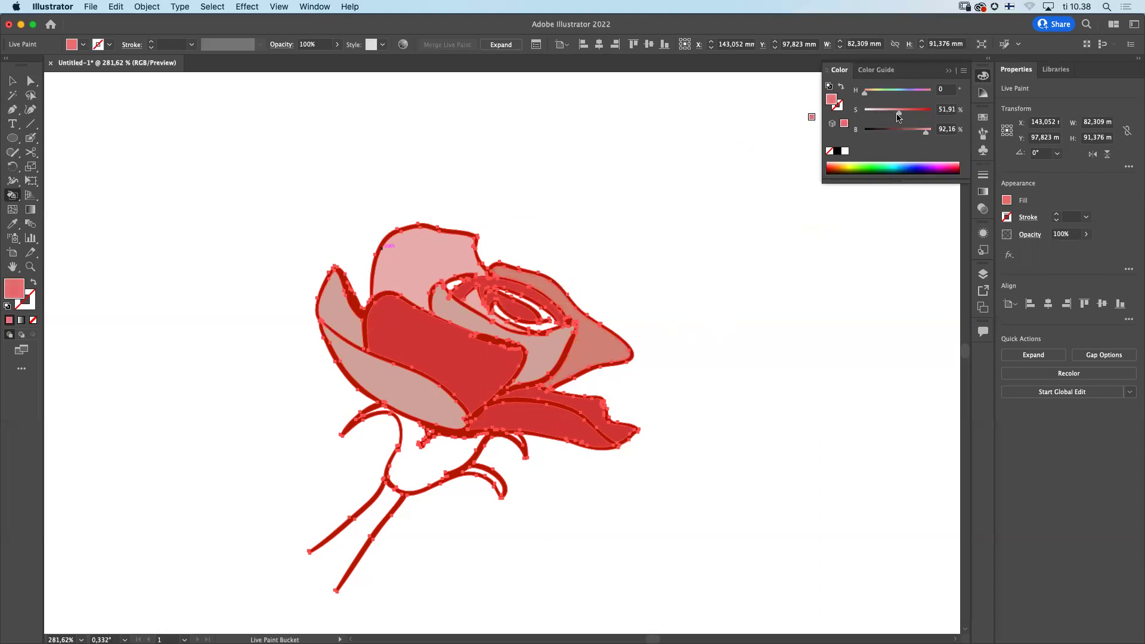
click(541, 322)
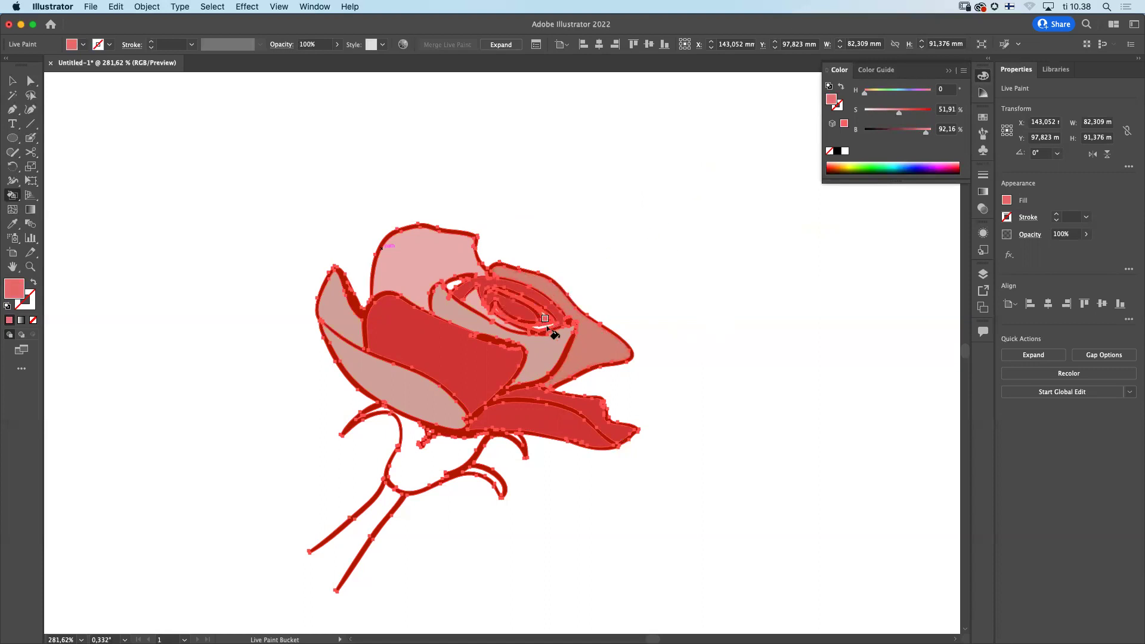
click(541, 326)
Step: Fill the lower-left, small left, back, inner right and outer right petals with the current salmon red
click(394, 371)
click(344, 315)
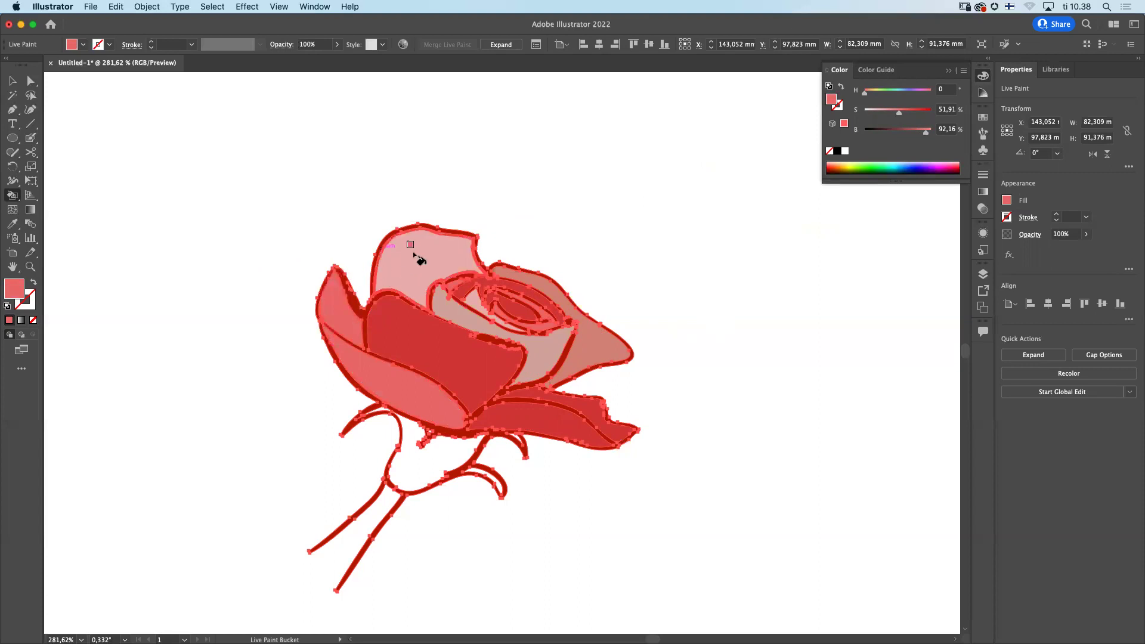
click(419, 253)
click(546, 353)
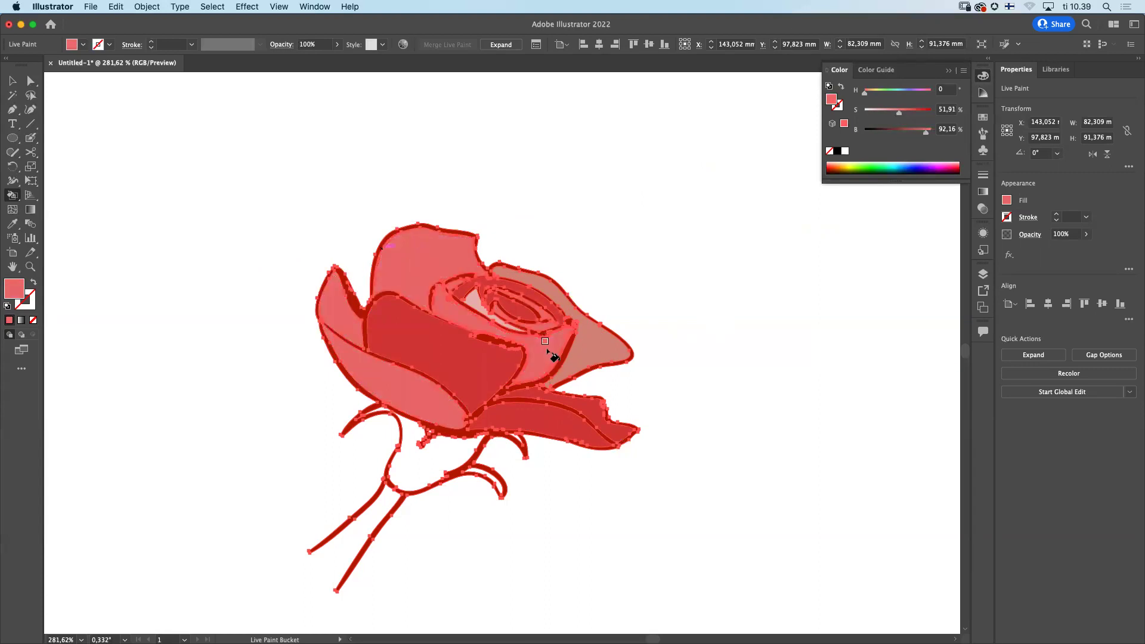
click(594, 346)
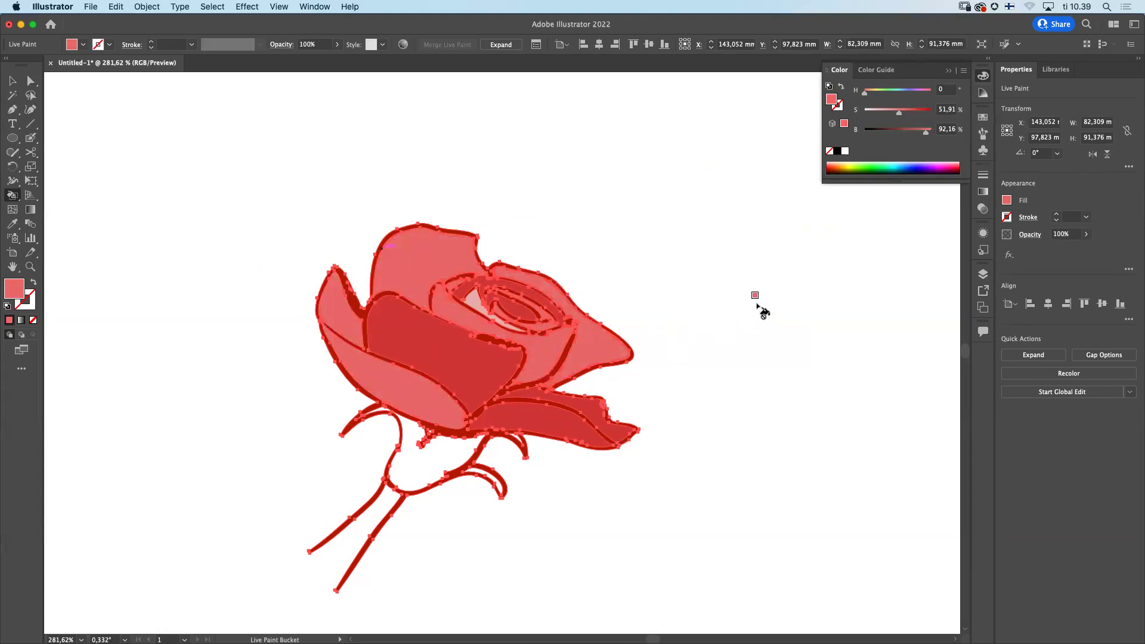
Step: Fill the rose's base and sepals green with hue 75,96, saturation 63,51 and brightness 58,04, and deselect the rose
click(866, 166)
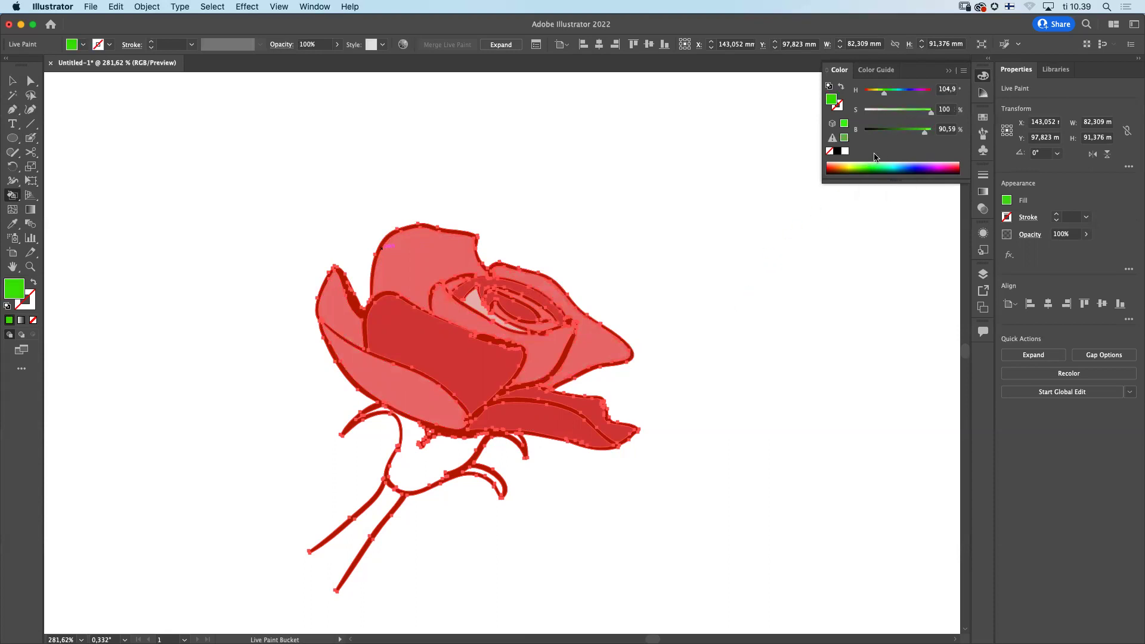
drag(923, 132, 919, 132)
mouse_move(885, 93)
mouse_down()
mouse_move(907, 118)
mouse_move(904, 132)
mouse_up()
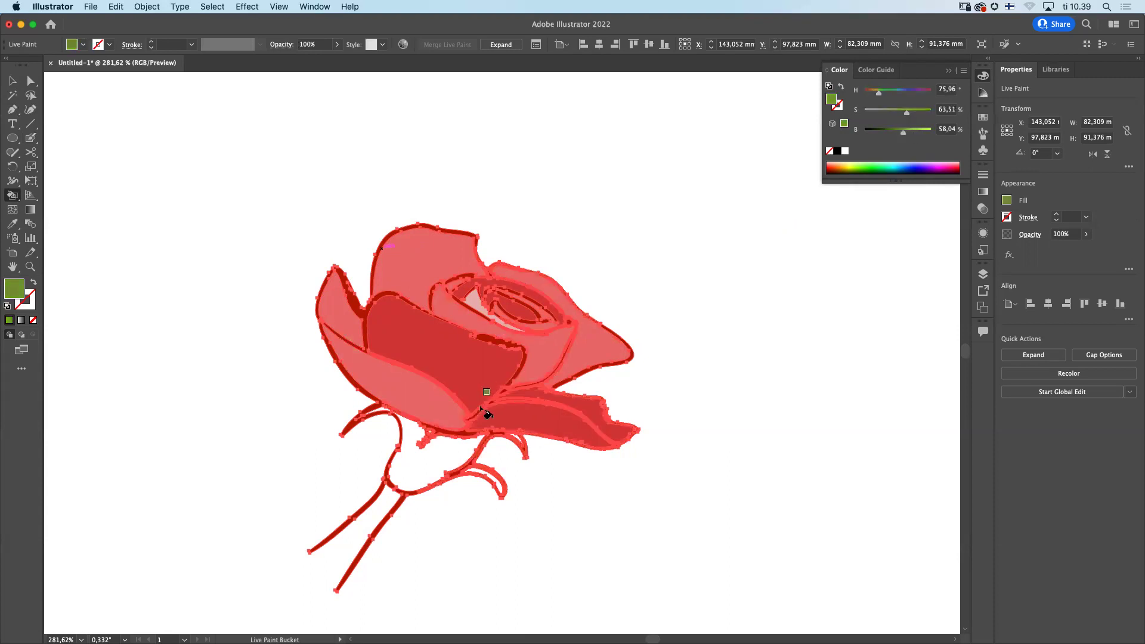
click(439, 453)
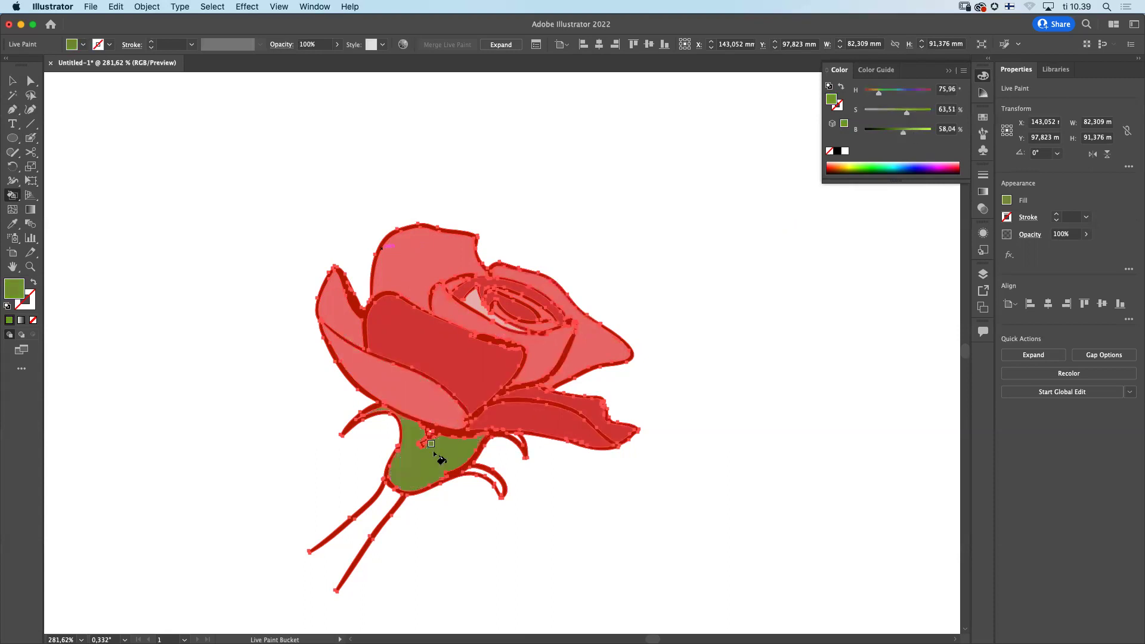
click(493, 476)
key(v)
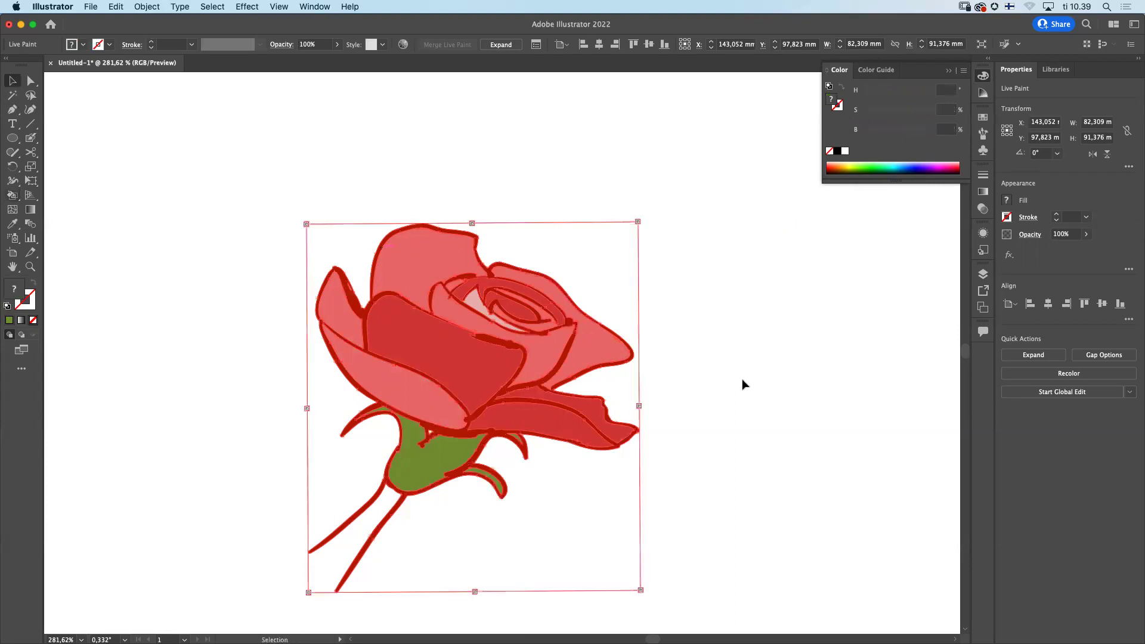
click(742, 385)
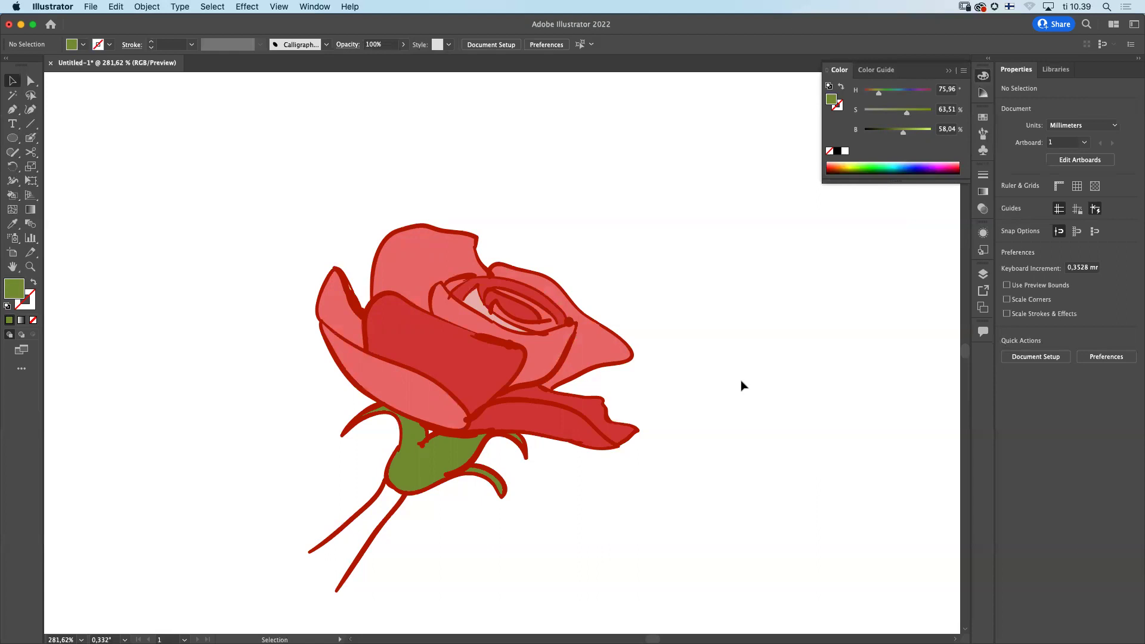
Step: Hide Layer 2 containing the rose drawing and close the layer list
click(983, 275)
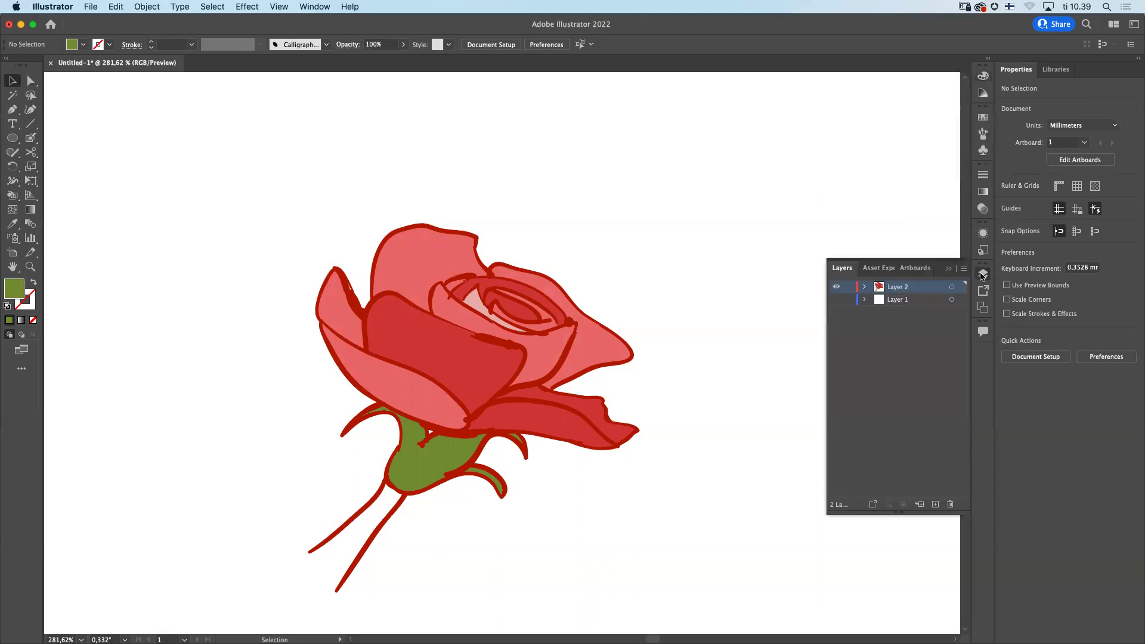
super+click(838, 287)
click(983, 277)
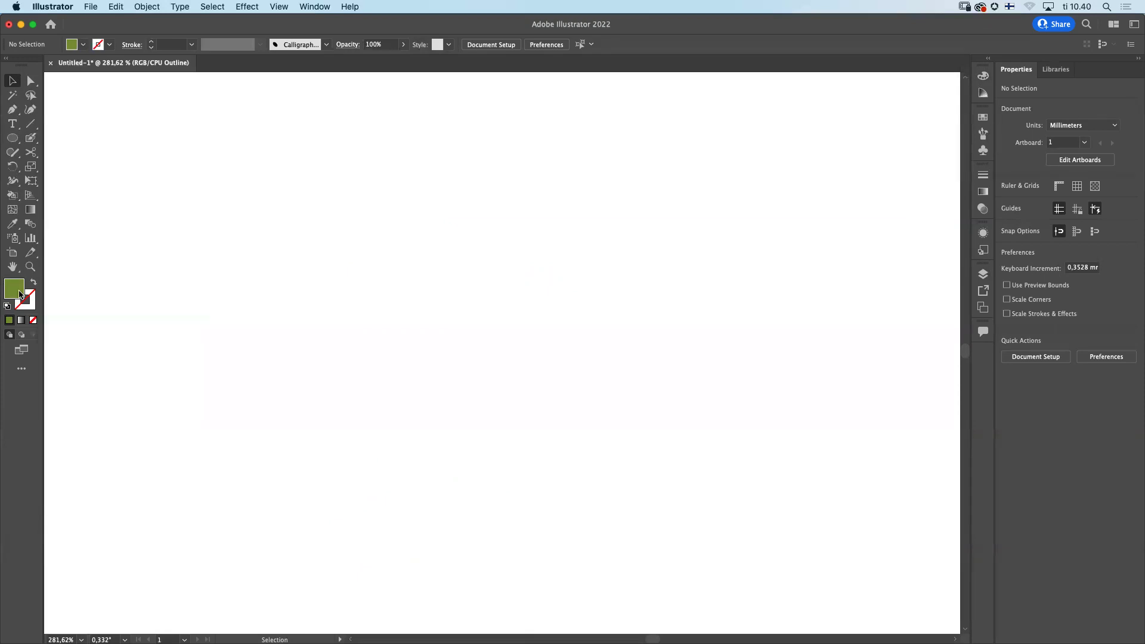
Step: Set the active colour to reddish brown with hue 18,99, saturation 100 and brightness 54,51, and activate the Paintbrush tool
click(984, 76)
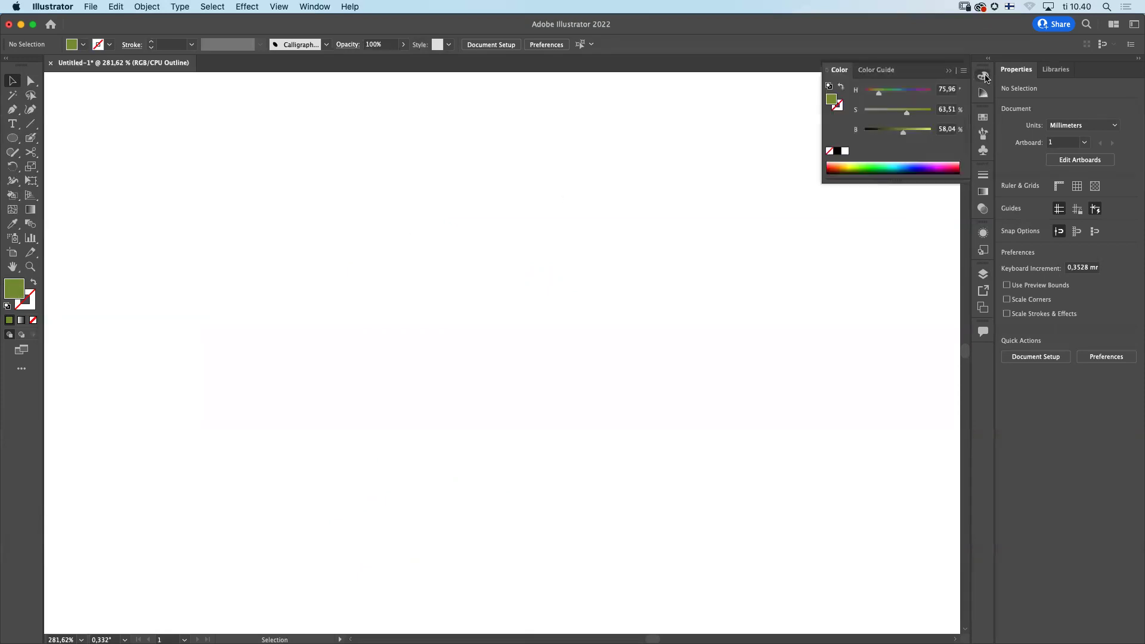
click(838, 164)
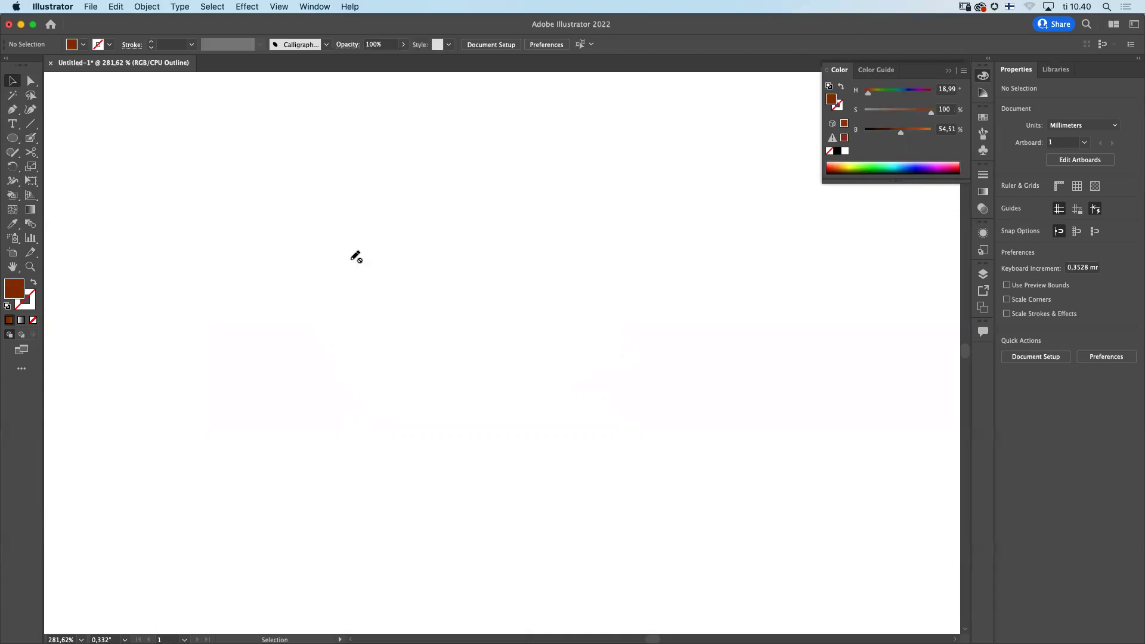
click(30, 138)
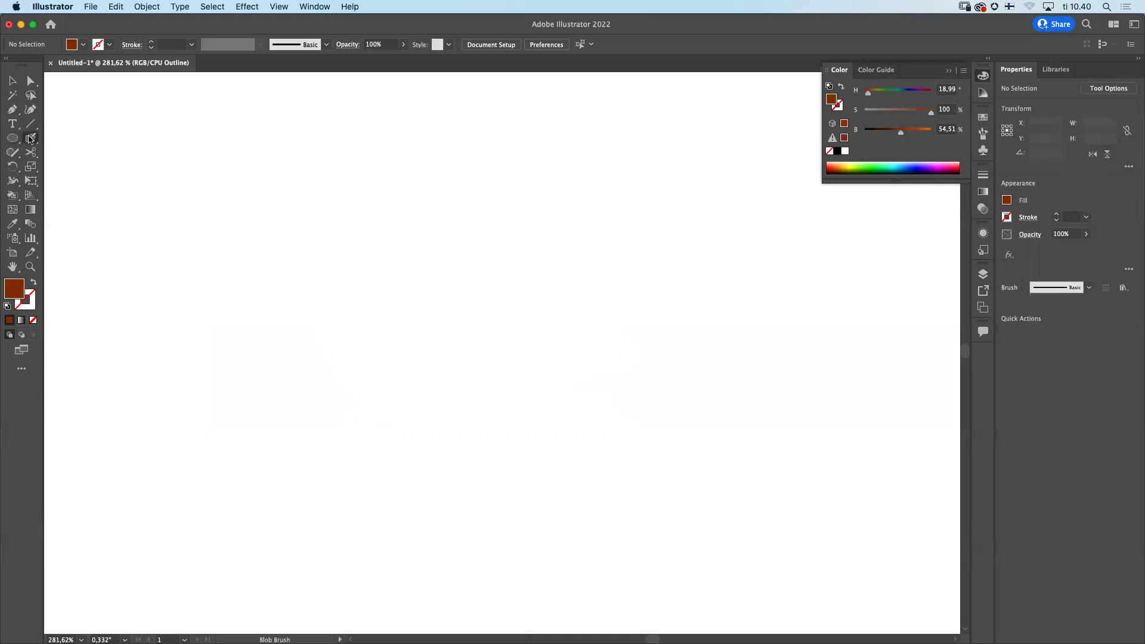
click(62, 140)
Step: Add a new layer above the hidden Layer 2 and switch the canvas from outline to preview display
click(985, 273)
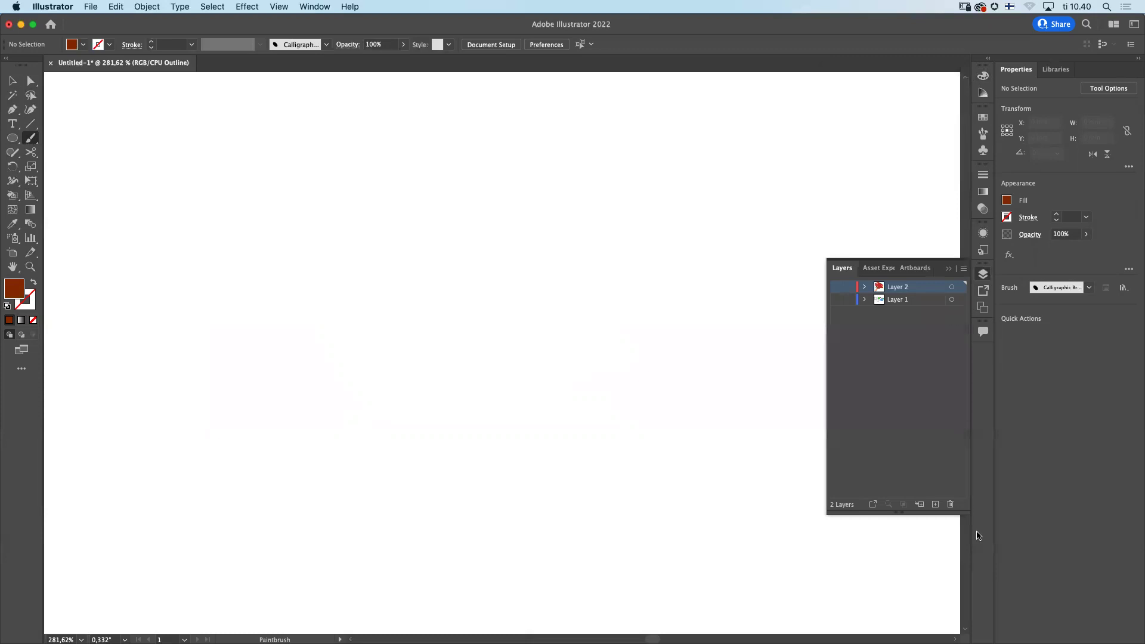
click(936, 505)
key(ctrl+y)
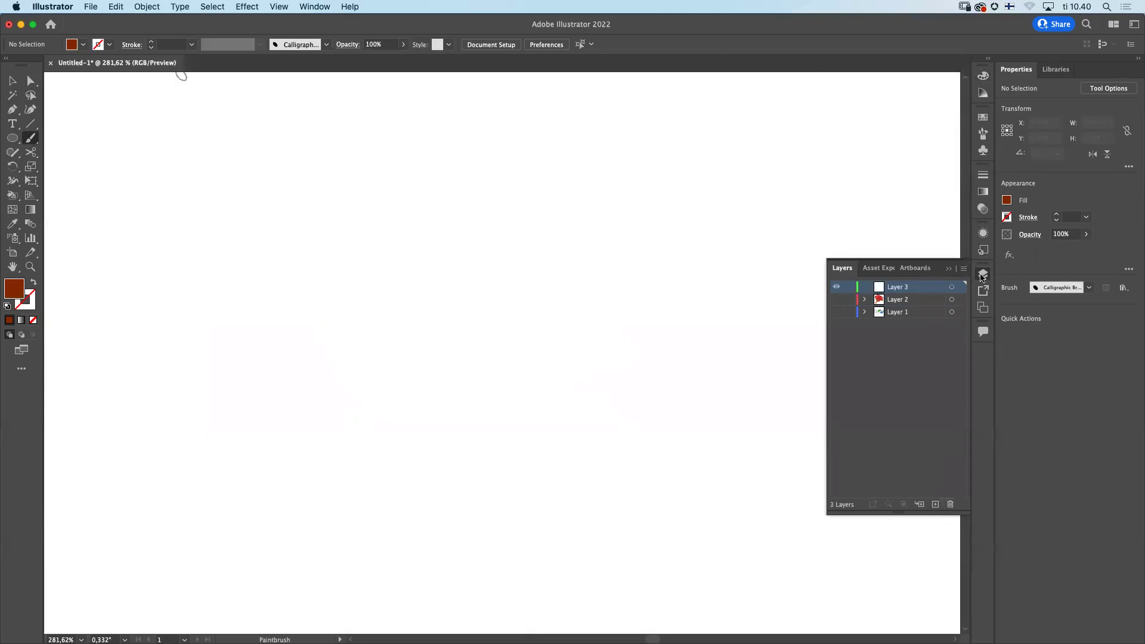
click(983, 275)
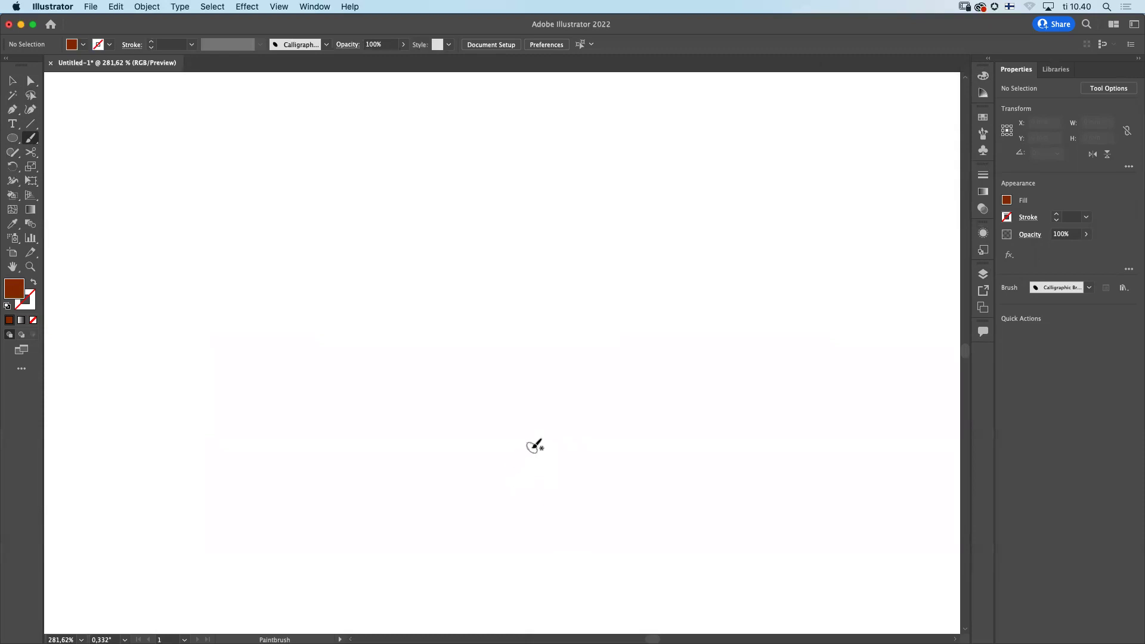
Step: Paint the rose's main front, right and lower-left petal outlines in brown with the calligraphic Paintbrush
mouse_move(550, 474)
mouse_down()
mouse_move(572, 455)
mouse_move(599, 389)
mouse_move(588, 305)
mouse_move(601, 260)
mouse_move(593, 287)
mouse_move(561, 296)
mouse_move(419, 292)
mouse_up()
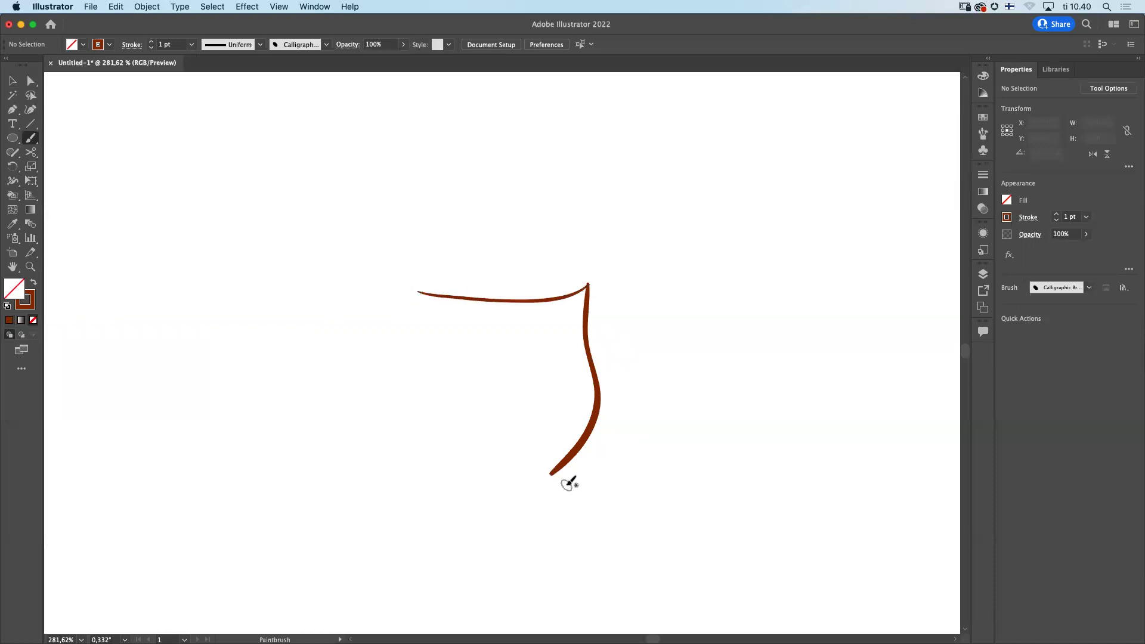
mouse_move(545, 482)
mouse_down()
mouse_move(551, 457)
mouse_move(494, 349)
mouse_move(382, 324)
mouse_up()
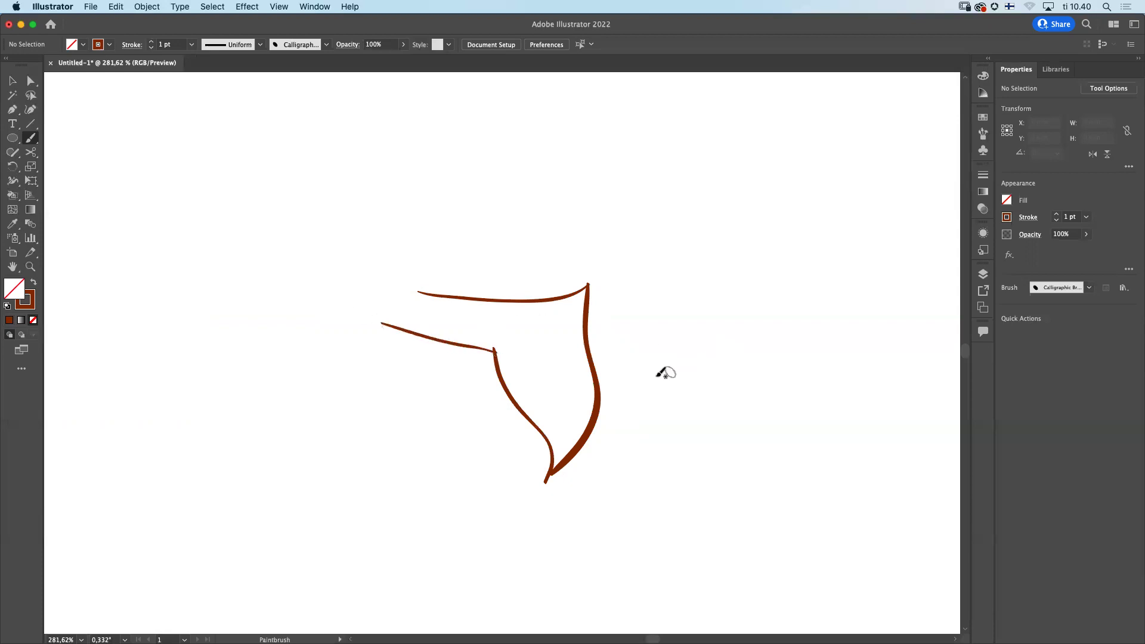
mouse_move(587, 442)
mouse_down()
mouse_move(655, 253)
mouse_move(518, 271)
mouse_move(576, 287)
mouse_move(573, 269)
mouse_move(481, 255)
mouse_move(467, 281)
mouse_up()
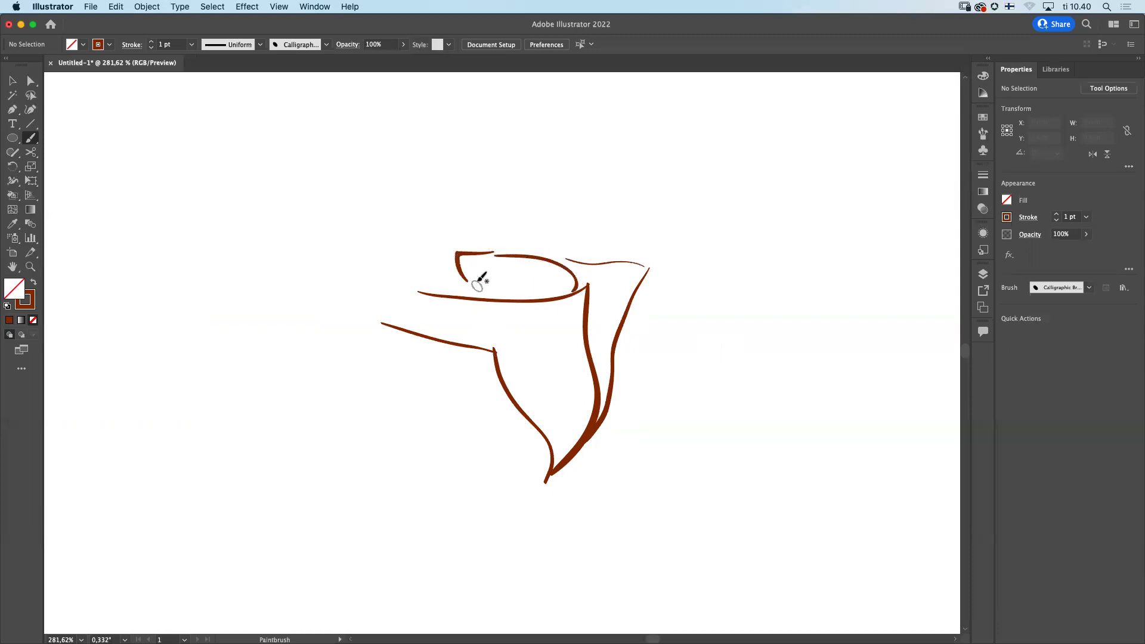
drag(374, 315, 407, 410)
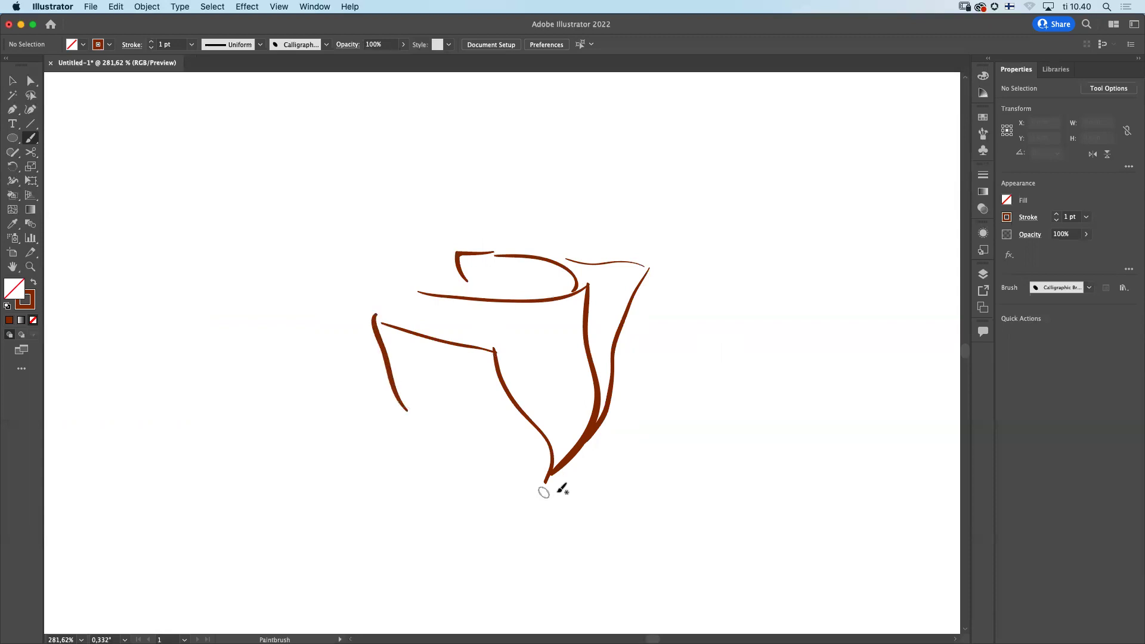
mouse_move(544, 484)
mouse_down()
mouse_move(408, 454)
mouse_move(386, 396)
mouse_move(308, 273)
mouse_up()
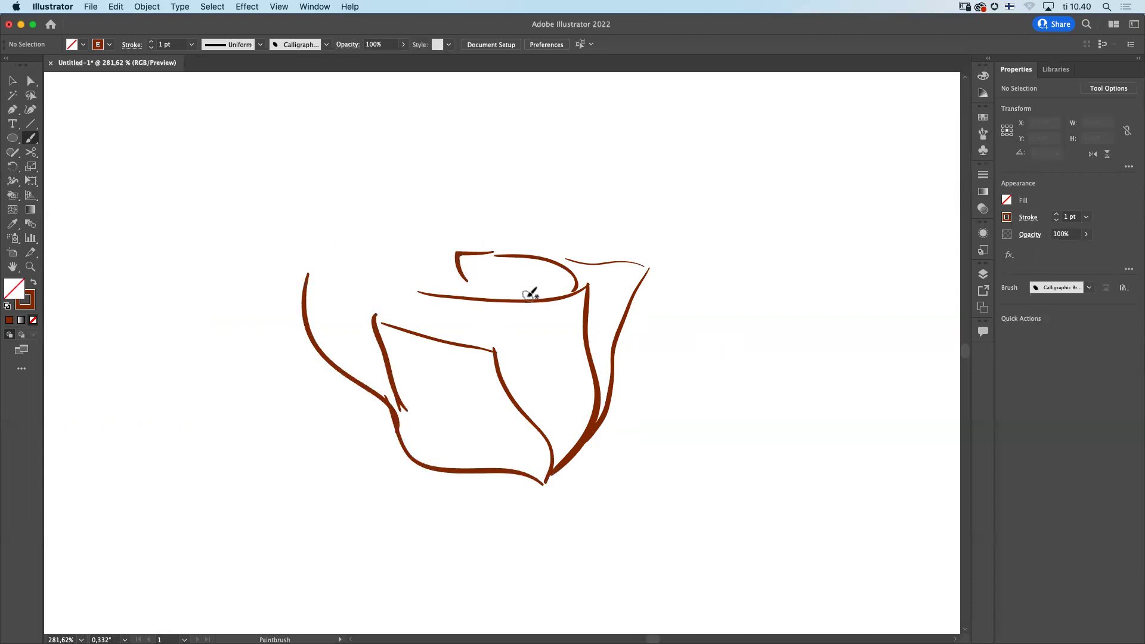
Step: Paint the rose's centre opening, back rim, front petal's folded lip and left petal's curled edge
mouse_move(530, 295)
mouse_down()
mouse_move(530, 259)
mouse_move(437, 260)
mouse_up()
mouse_move(570, 258)
mouse_down()
mouse_move(594, 241)
mouse_move(457, 235)
mouse_up()
mouse_move(501, 350)
mouse_down()
mouse_move(466, 391)
mouse_move(459, 369)
mouse_move(405, 363)
mouse_move(387, 311)
mouse_up()
mouse_move(314, 349)
mouse_down()
mouse_move(291, 264)
mouse_move(253, 263)
mouse_up()
mouse_move(279, 249)
mouse_down()
mouse_move(333, 284)
mouse_move(368, 264)
mouse_up()
Step: Paint the inner centre swirls, small inner-left petal and curled outer tips, and extend the flower's upper rim
mouse_move(460, 257)
mouse_down()
mouse_move(474, 278)
mouse_move(494, 275)
mouse_up()
mouse_move(460, 258)
mouse_down()
mouse_move(424, 262)
mouse_move(442, 300)
mouse_up()
mouse_move(487, 273)
mouse_down()
mouse_move(508, 289)
mouse_move(504, 304)
mouse_up()
mouse_move(423, 293)
mouse_down()
mouse_move(395, 274)
mouse_move(406, 322)
mouse_up()
drag(400, 271, 382, 287)
drag(642, 279, 676, 294)
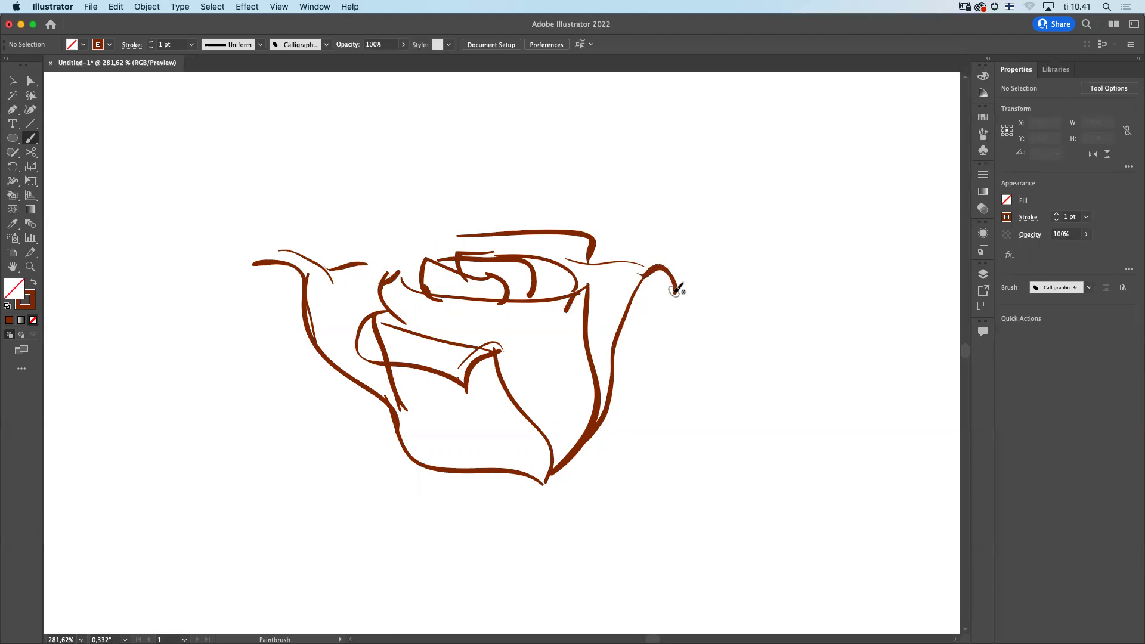
mouse_move(630, 263)
mouse_down()
mouse_move(512, 243)
mouse_move(574, 232)
mouse_move(483, 250)
mouse_move(450, 242)
mouse_move(453, 231)
mouse_move(427, 258)
mouse_up()
mouse_move(302, 276)
mouse_down()
mouse_move(248, 321)
mouse_move(311, 297)
mouse_up()
drag(315, 253, 462, 236)
Step: Paint the sepals and base under the flower and two stem lines running down from it
mouse_move(590, 438)
mouse_down()
mouse_move(555, 474)
mouse_move(529, 481)
mouse_move(458, 477)
mouse_move(552, 501)
mouse_move(540, 484)
mouse_move(526, 508)
mouse_move(550, 487)
mouse_move(603, 500)
mouse_up()
drag(586, 484, 602, 497)
mouse_move(477, 485)
mouse_down()
mouse_move(431, 483)
mouse_move(465, 518)
mouse_move(501, 490)
mouse_move(537, 479)
mouse_up()
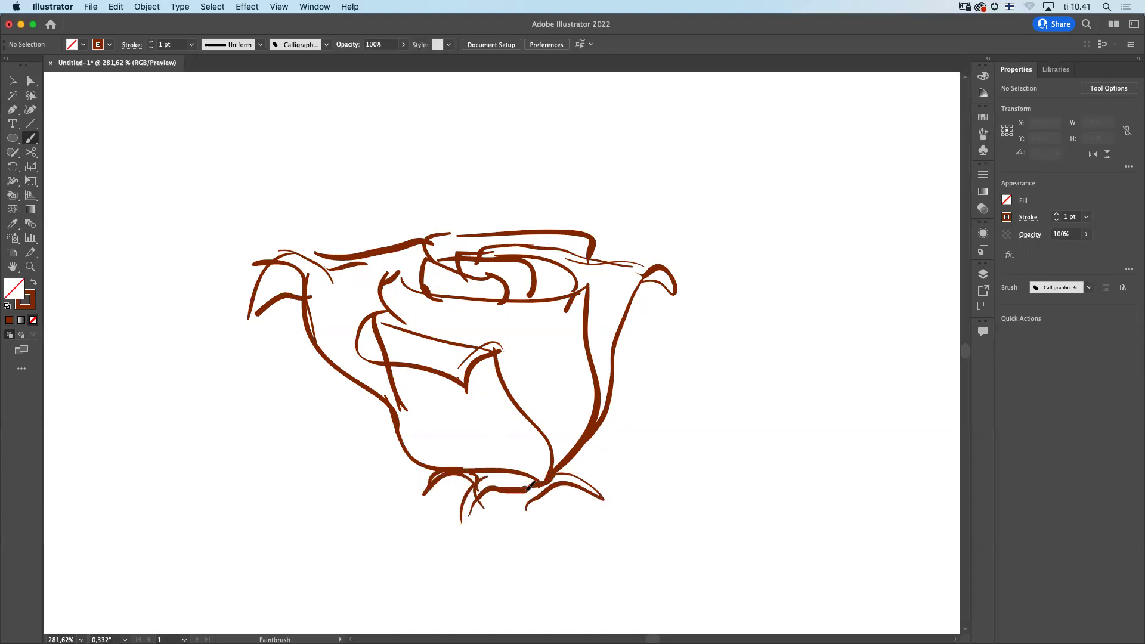
mouse_move(482, 503)
mouse_down()
mouse_move(525, 531)
mouse_move(493, 524)
mouse_move(498, 589)
mouse_up()
drag(522, 528, 528, 611)
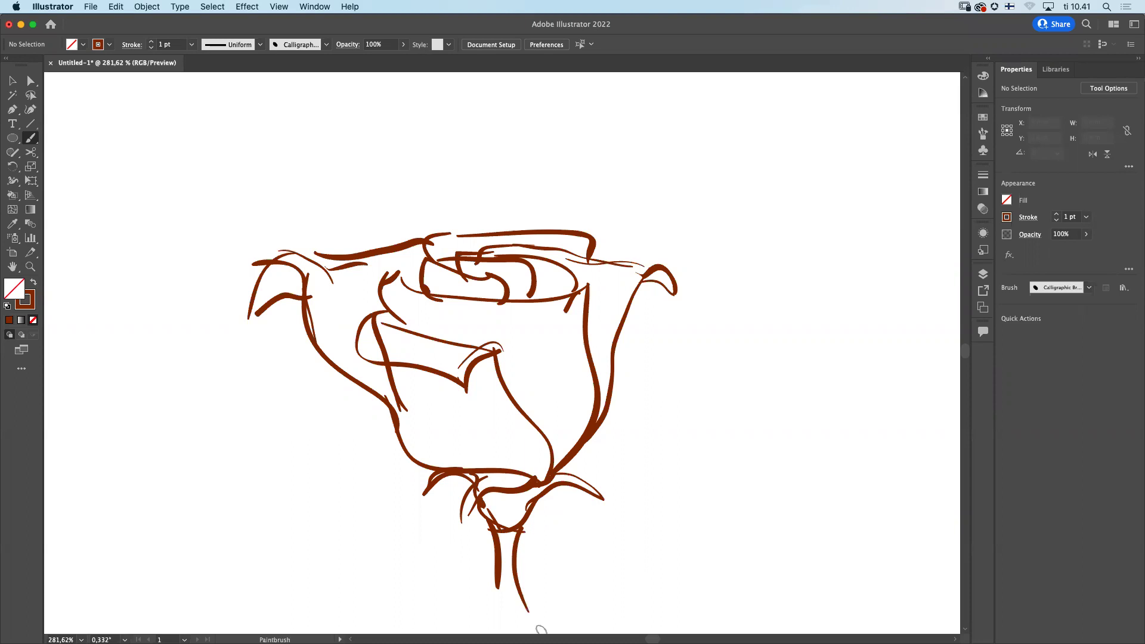
Step: Reinforce the outlines at the lower-left petal, curled left tip and upper rim, and undo the extra right petal stroke
drag(390, 415, 418, 451)
mouse_move(398, 386)
mouse_down()
mouse_move(397, 428)
mouse_move(429, 470)
mouse_up()
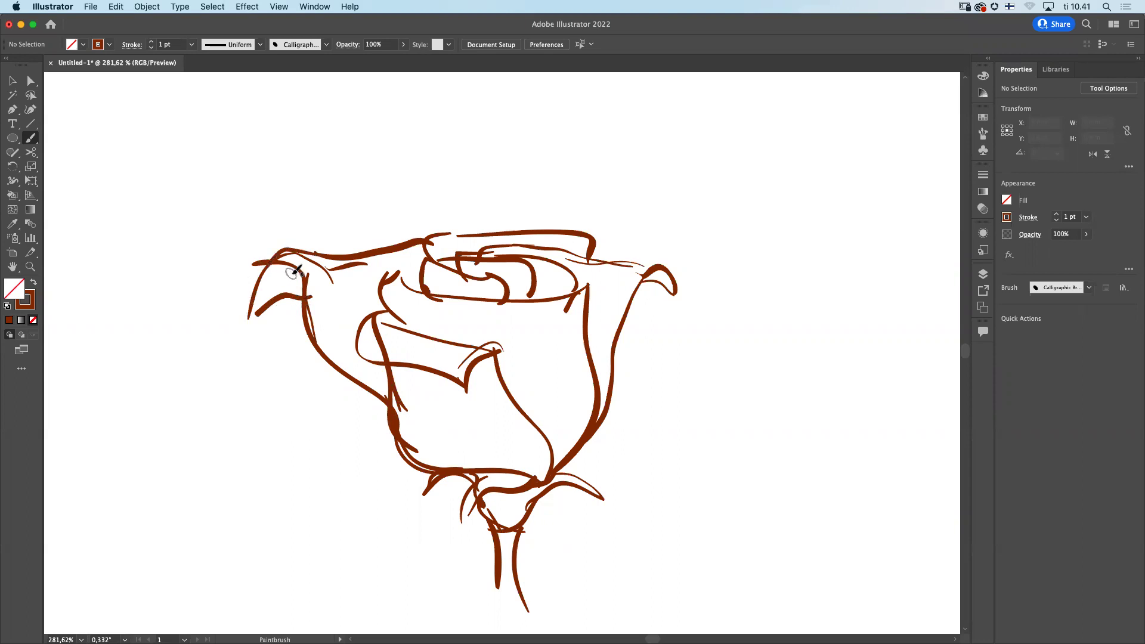
drag(269, 256, 245, 333)
drag(428, 232, 474, 230)
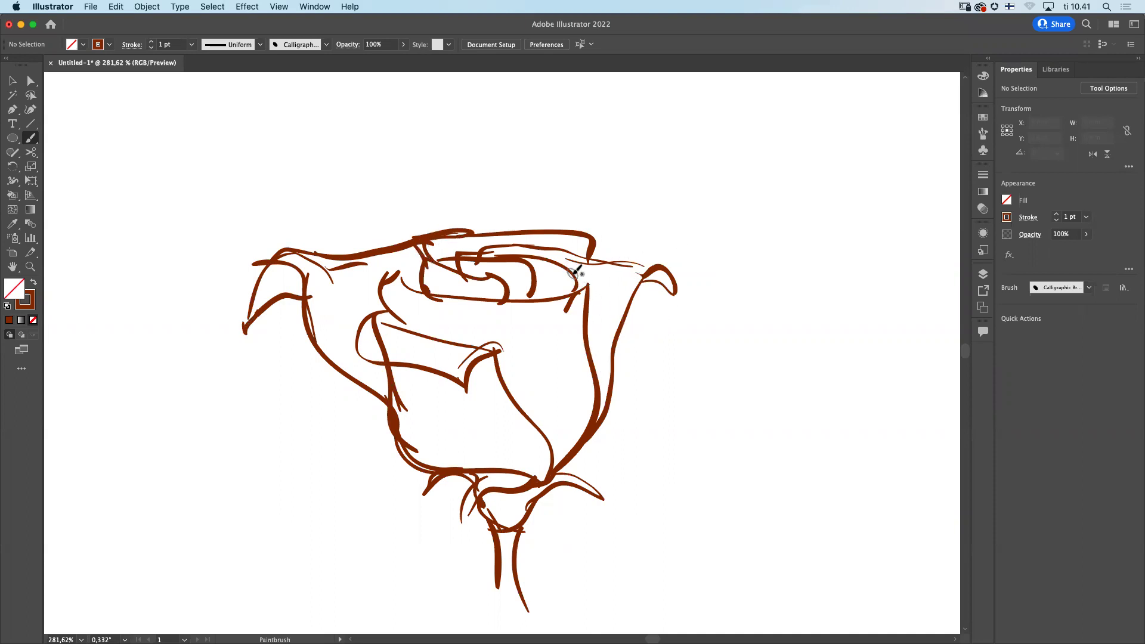
mouse_move(598, 364)
mouse_down()
mouse_move(603, 293)
mouse_move(556, 256)
mouse_up()
key(super+z)
Step: Add another layer above the brown rose sketch and lock the sketch on Layer 3
click(984, 275)
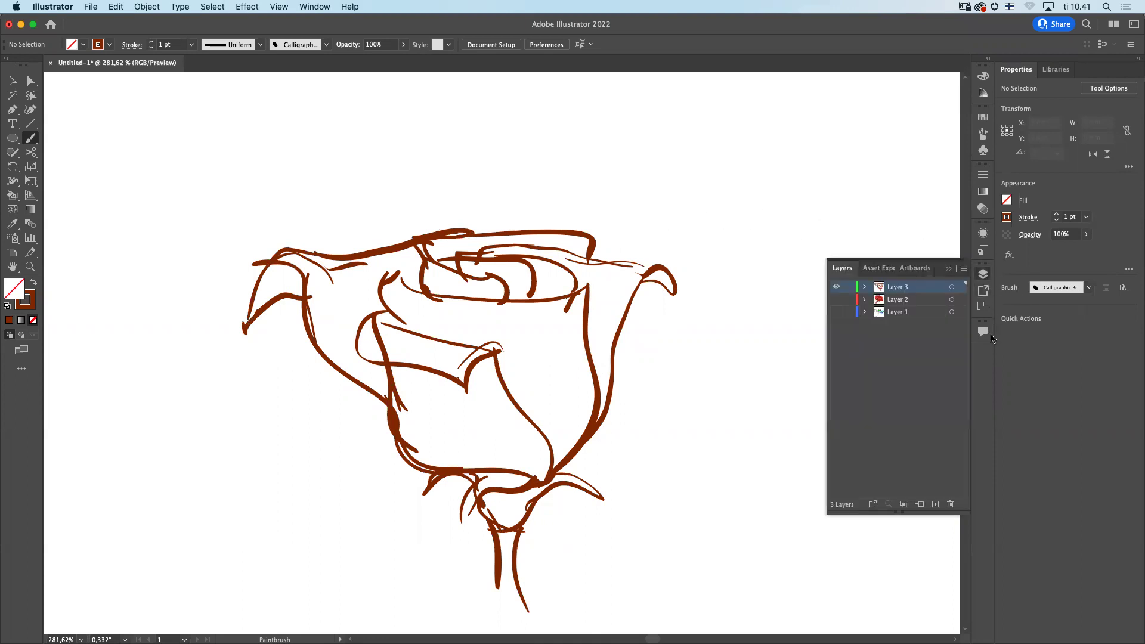
click(936, 506)
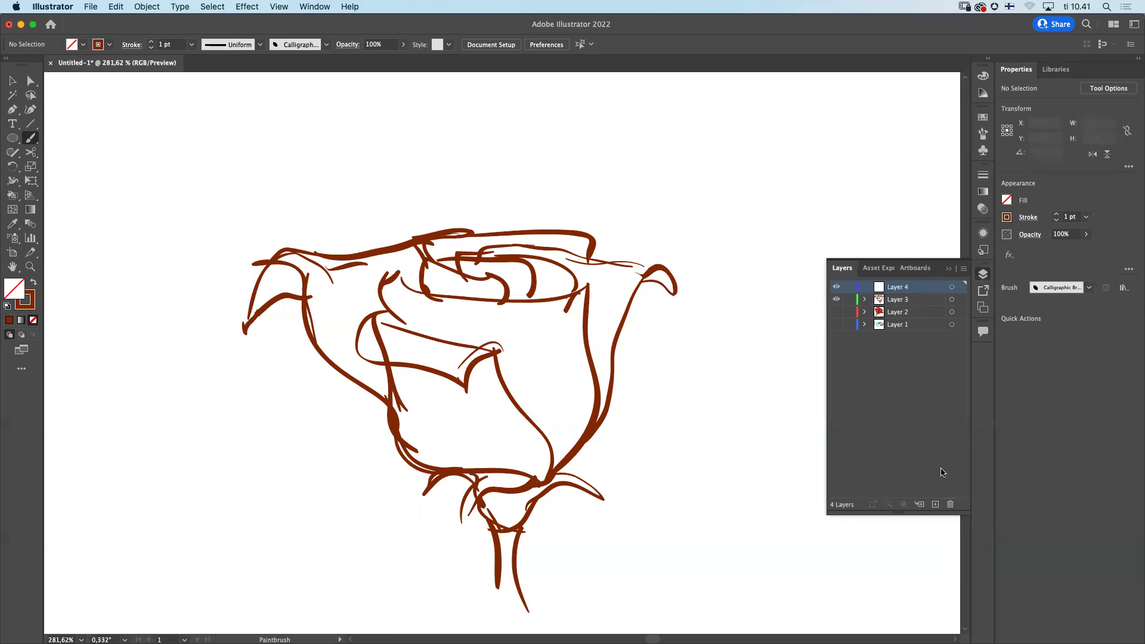
click(850, 300)
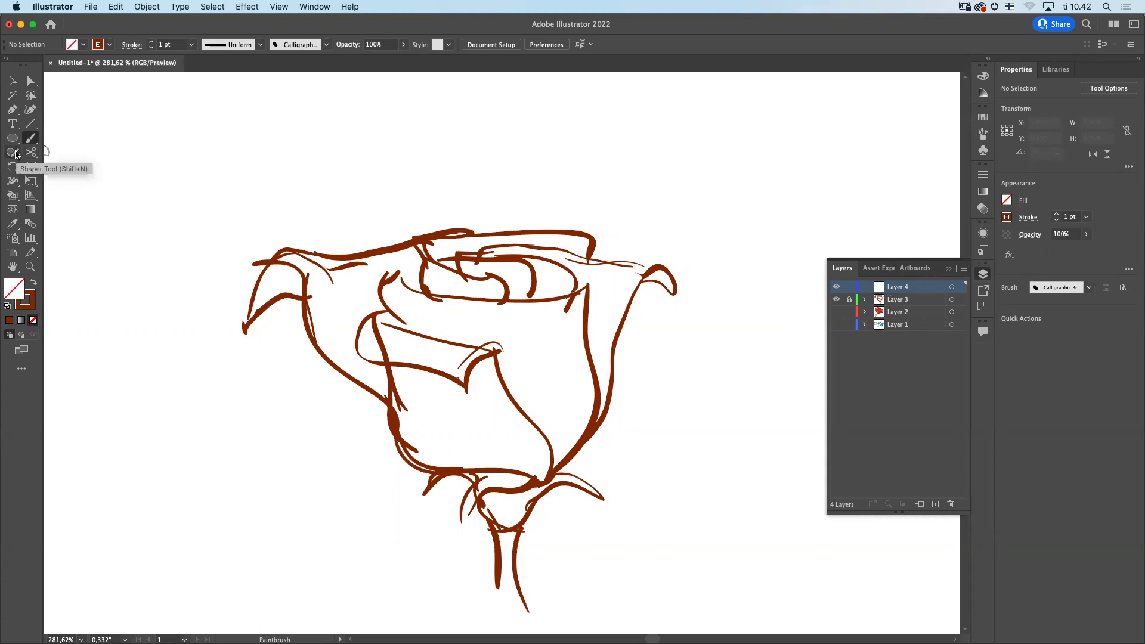
Step: Draw a closed freeform Pencil shape about 48 by 70 mm overlapping the rose's left side, and delete it
key(n)
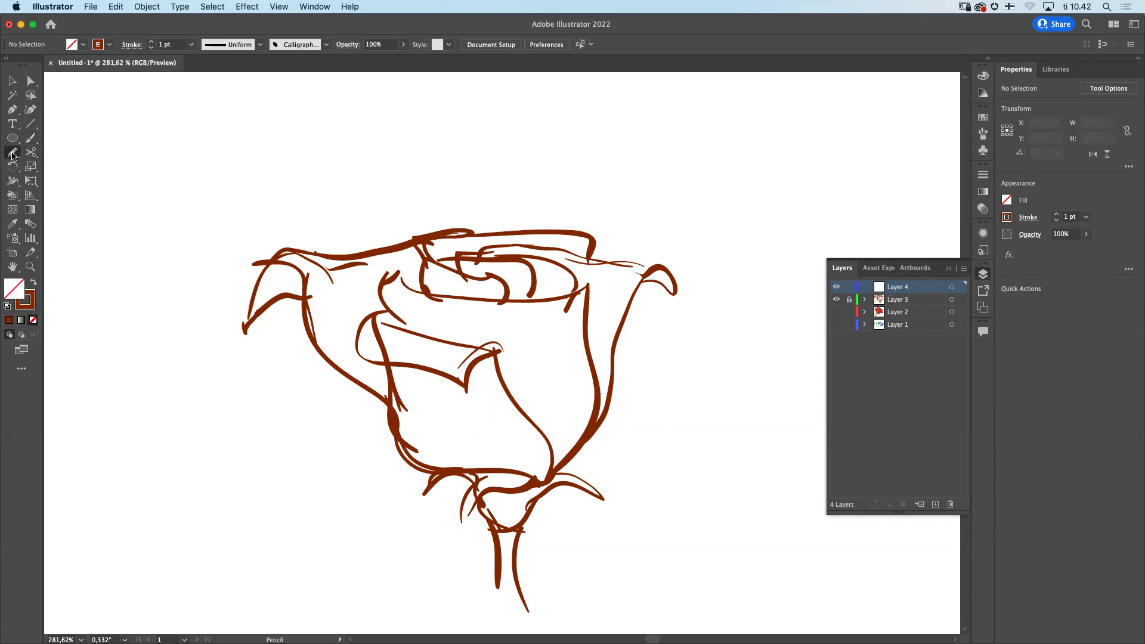
click(12, 157)
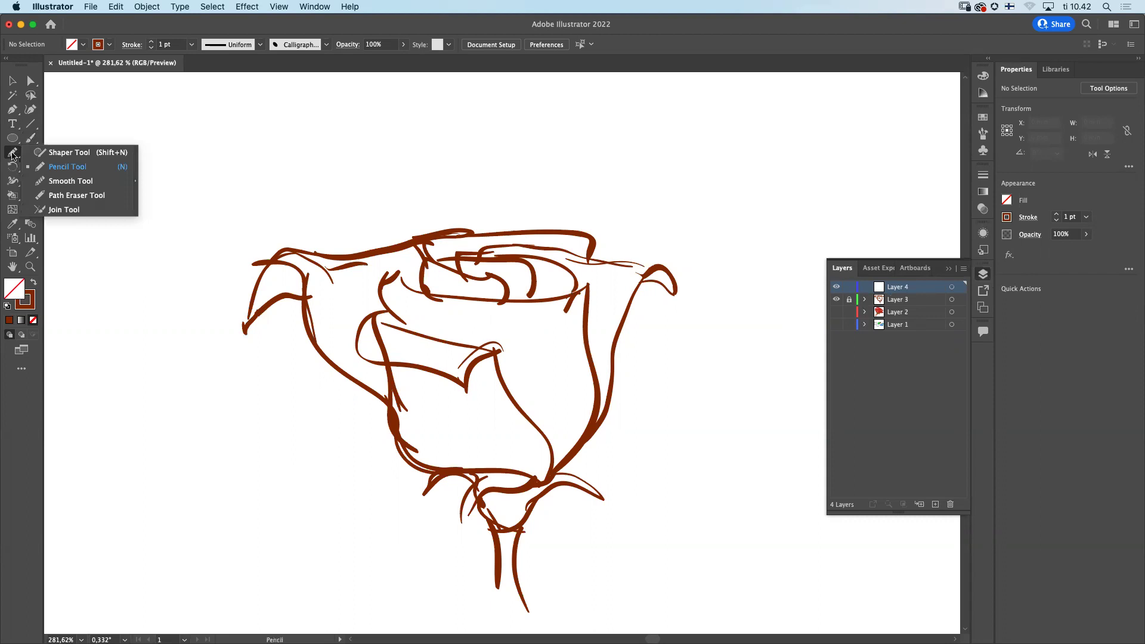
click(52, 170)
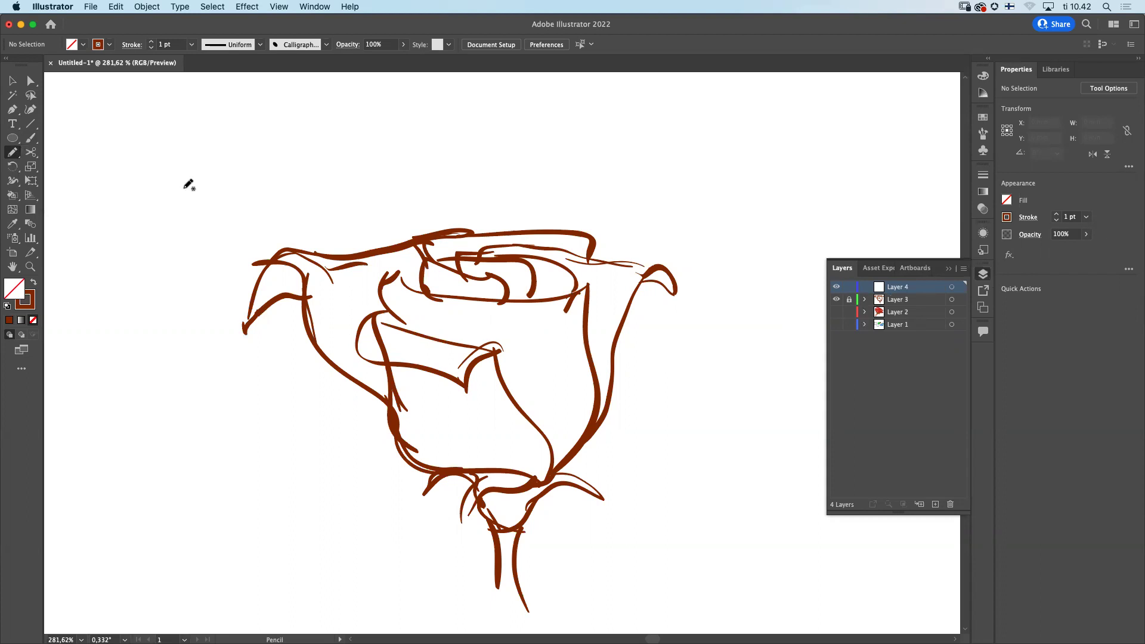
mouse_move(187, 188)
mouse_down()
mouse_move(346, 129)
mouse_move(330, 170)
mouse_move(345, 226)
mouse_move(331, 409)
mouse_move(191, 404)
mouse_move(219, 266)
mouse_move(158, 208)
mouse_move(189, 187)
mouse_up()
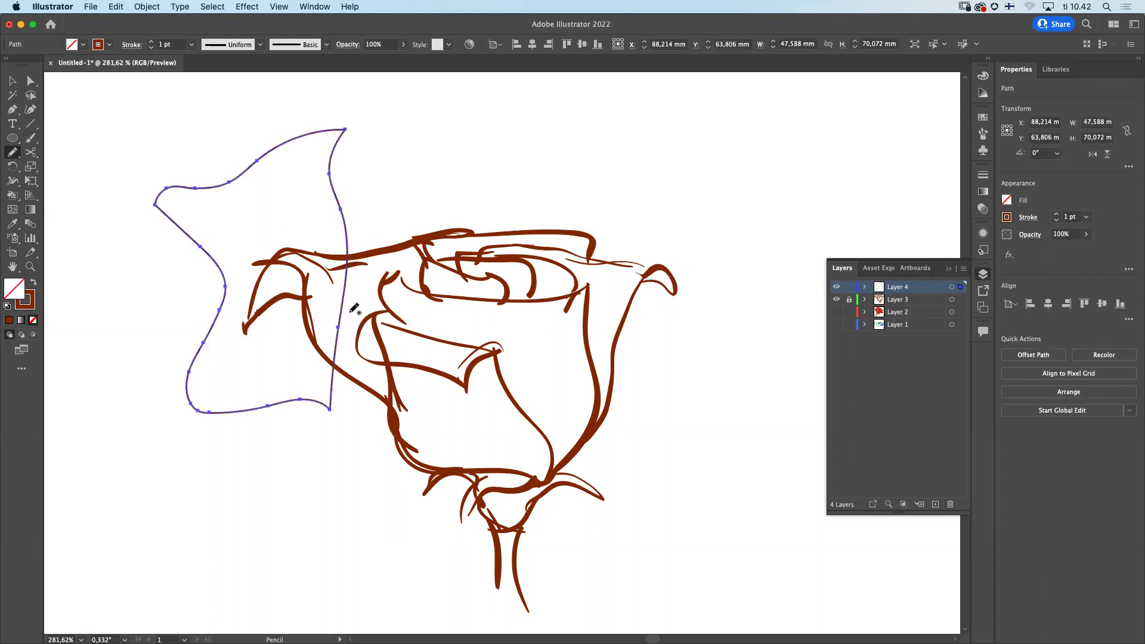
key(BackSpace)
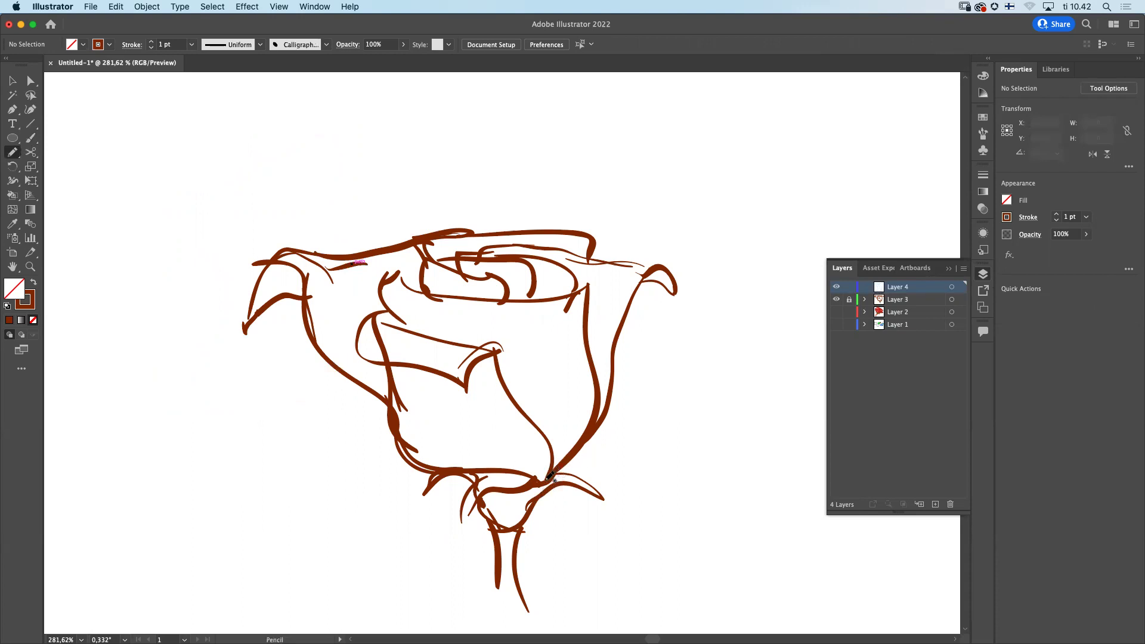
Step: Trace the front petal, about 41 by 31 mm, and the right outer petal, about 47 by 52 mm, as closed Pencil paths
drag(548, 444, 528, 418)
drag(549, 477, 547, 479)
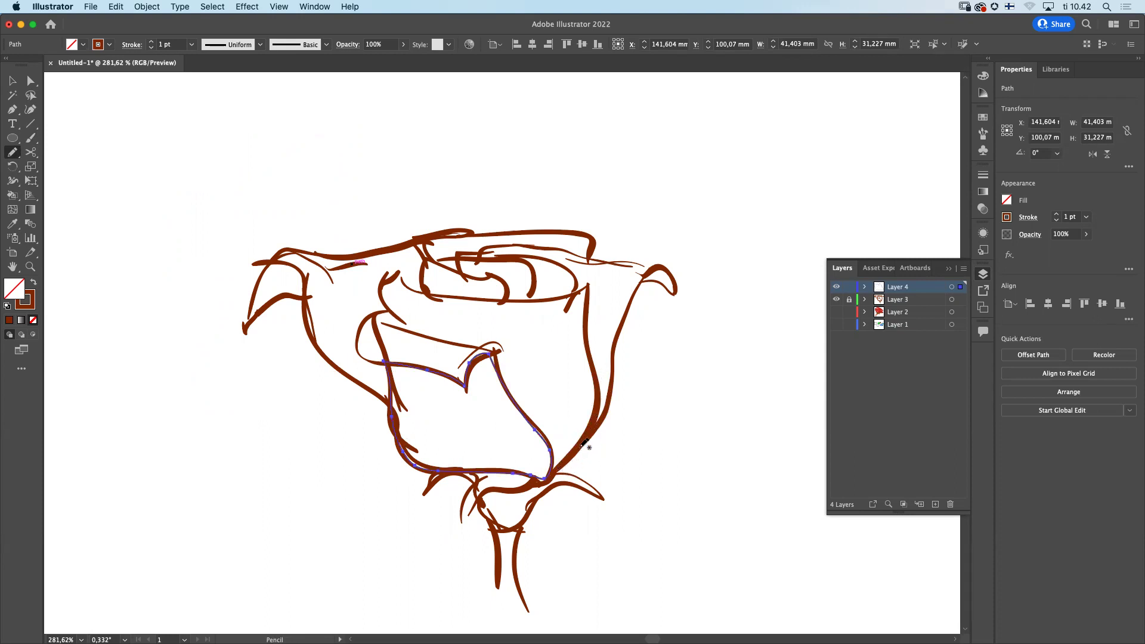
drag(616, 366, 625, 322)
mouse_move(657, 261)
mouse_down()
mouse_move(499, 238)
mouse_move(476, 253)
mouse_move(571, 268)
mouse_up()
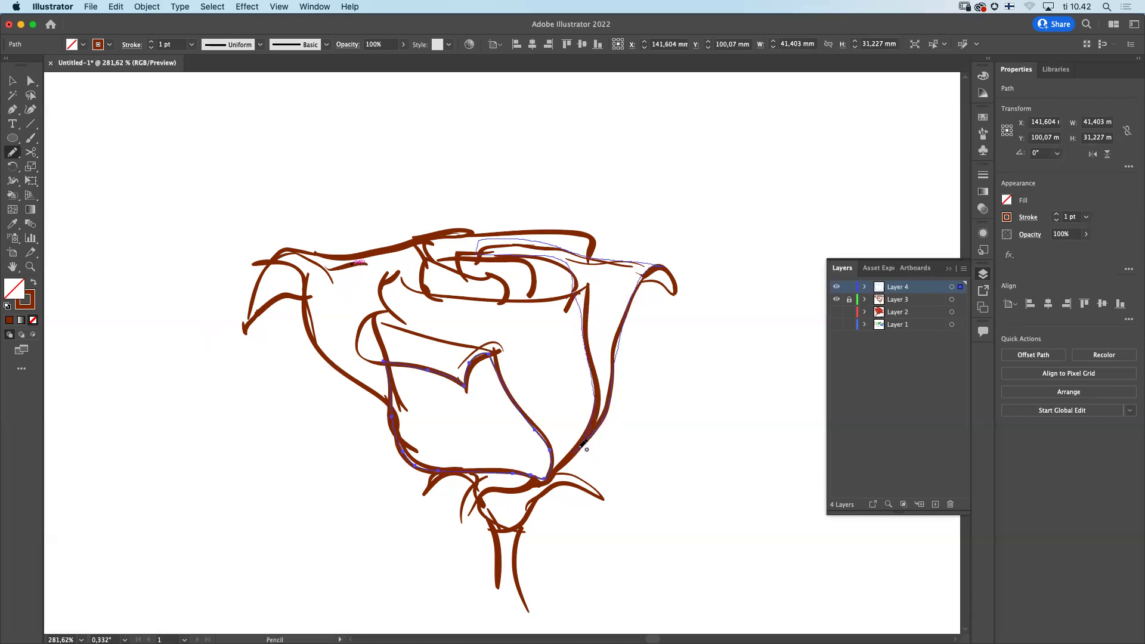
drag(579, 449, 578, 448)
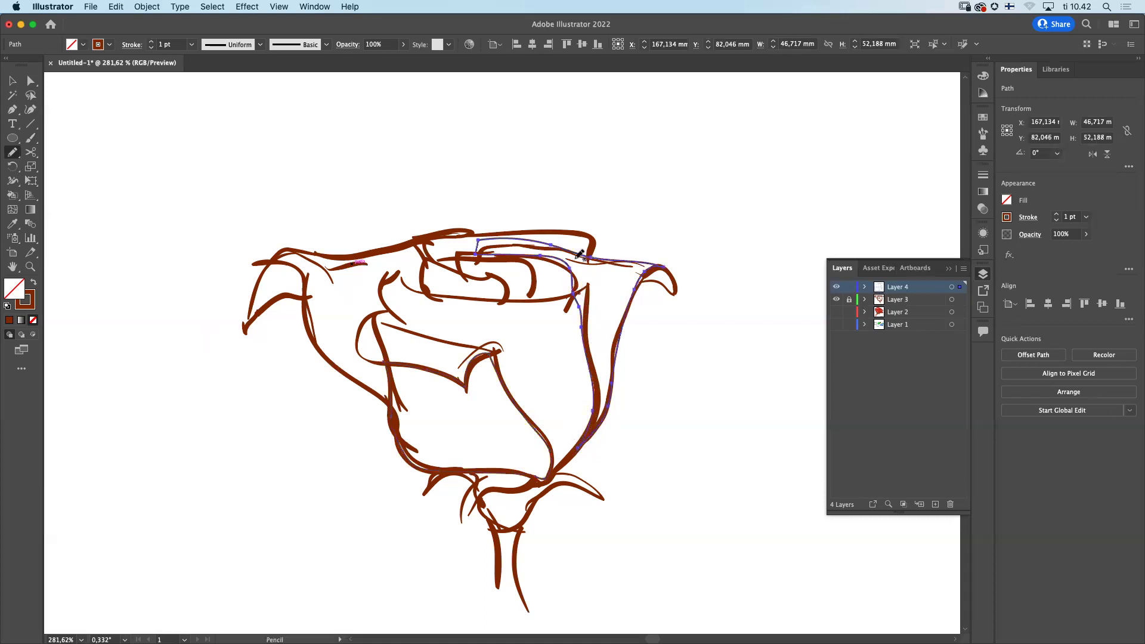
Step: Turn off Keep selected in the Pencil tool options
double_click(11, 155)
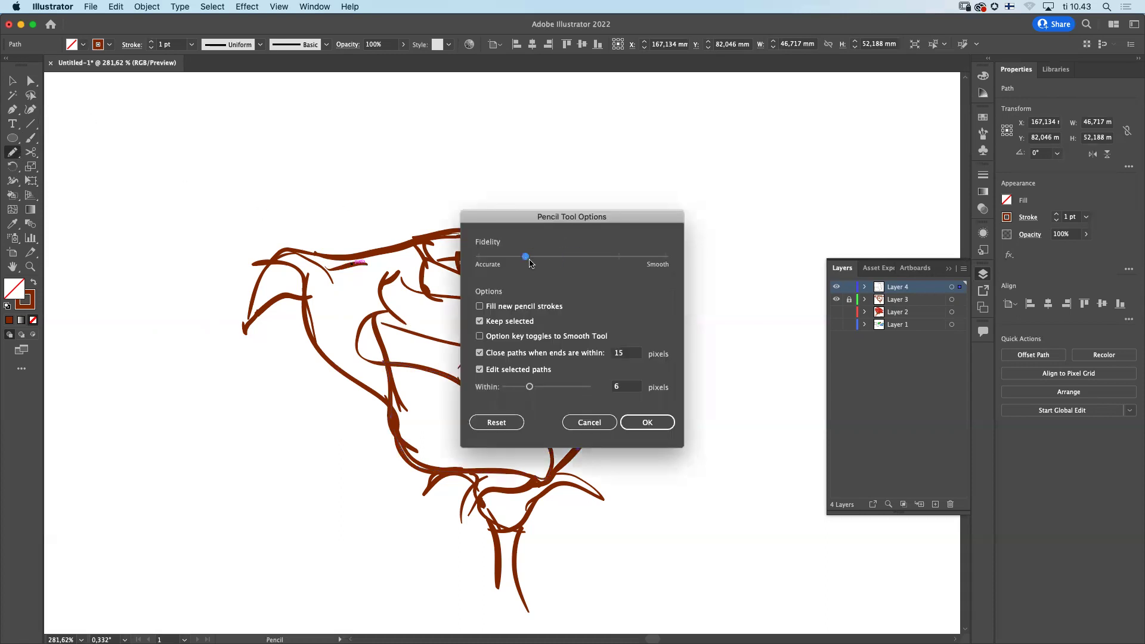
click(480, 323)
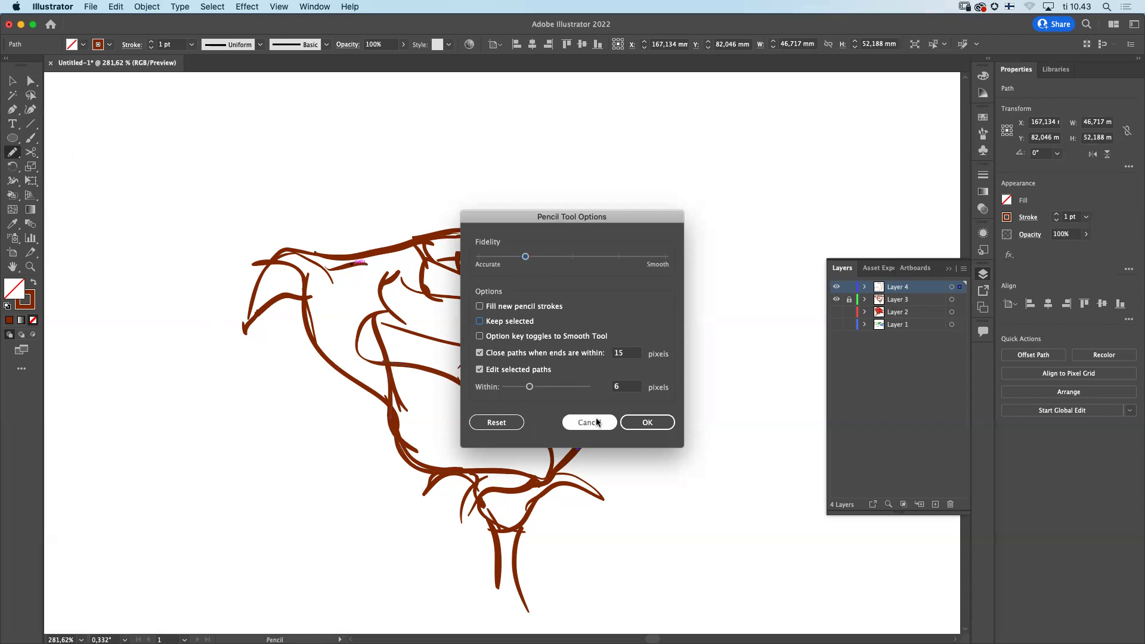
click(659, 422)
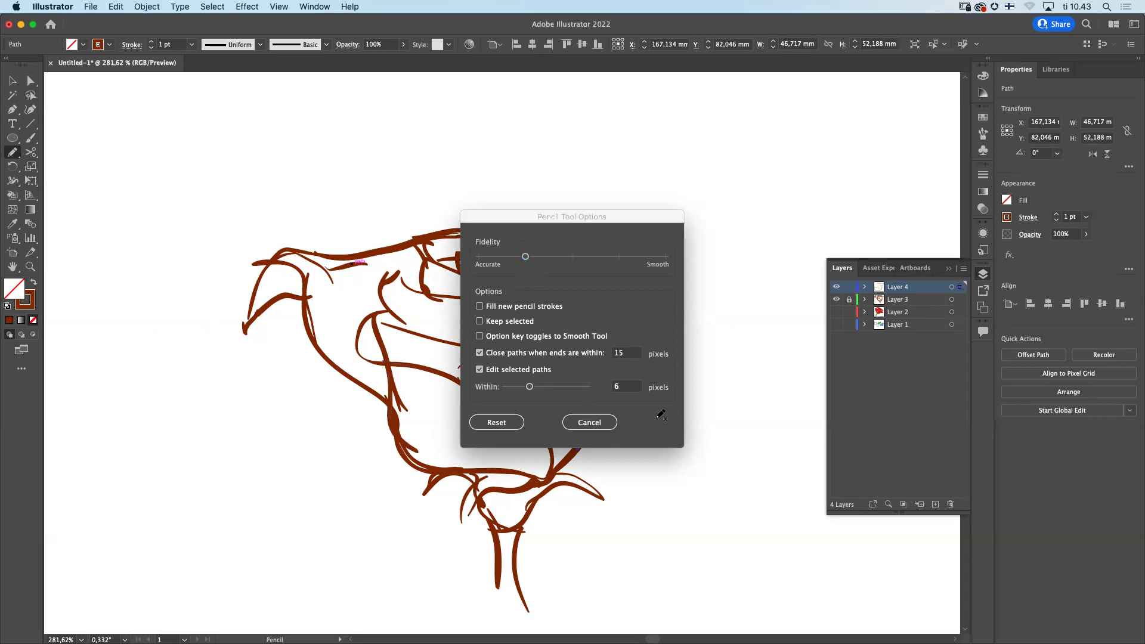
Step: Trace the large left petal with the Pencil, following its outer edge, upper rim and inner fold as one closed path
drag(385, 400, 333, 365)
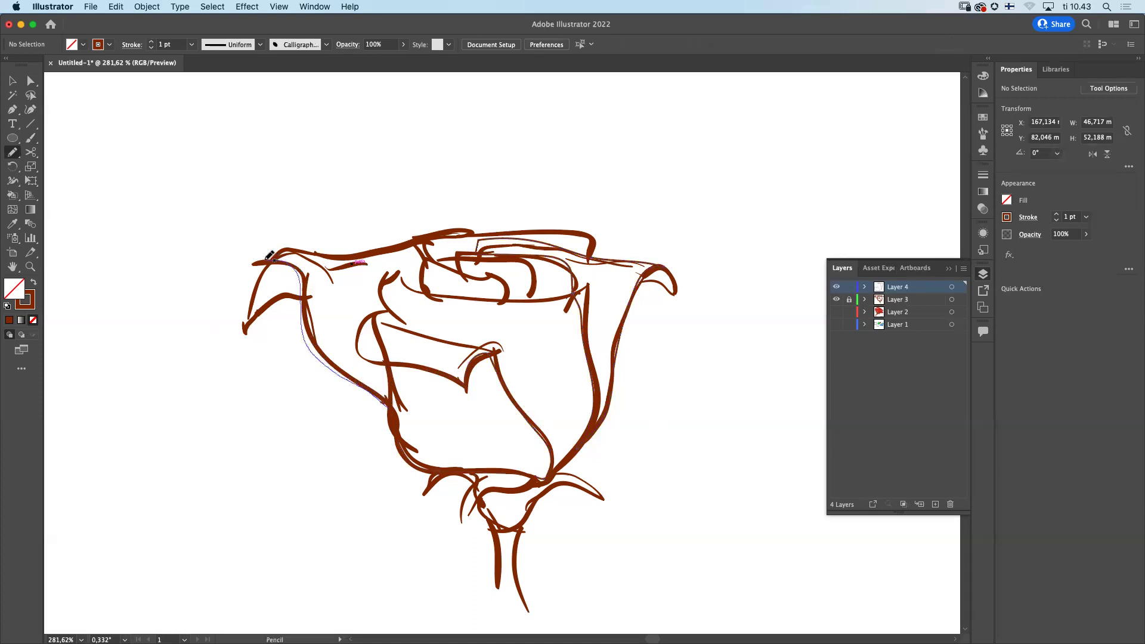
mouse_move(301, 247)
mouse_down()
mouse_move(475, 225)
mouse_move(467, 243)
mouse_move(431, 258)
mouse_up()
mouse_move(391, 301)
mouse_down()
mouse_move(405, 319)
mouse_move(382, 316)
mouse_move(365, 345)
mouse_move(392, 367)
mouse_move(393, 409)
mouse_up()
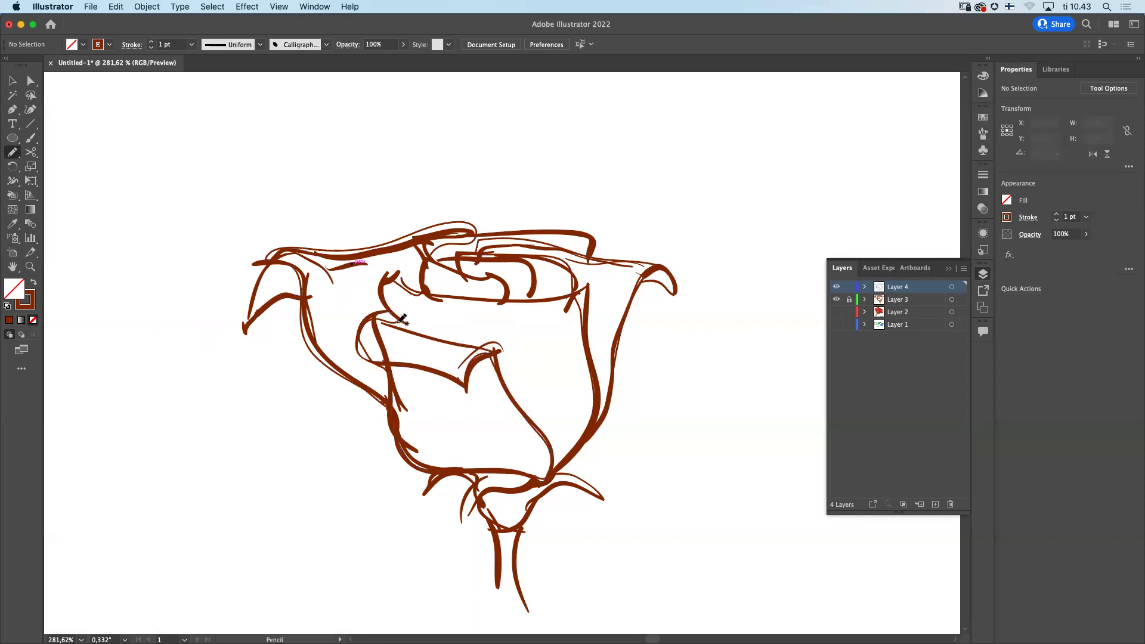
Step: Trace the rose's centre swirls, curled left tip and back rim with the Pencil, and return to the Selection tool
mouse_move(422, 292)
mouse_down()
mouse_move(419, 255)
mouse_move(512, 283)
mouse_move(507, 301)
mouse_move(424, 289)
mouse_up()
mouse_move(529, 300)
mouse_down()
mouse_move(533, 284)
mouse_move(484, 251)
mouse_move(454, 251)
mouse_move(459, 270)
mouse_move(534, 300)
mouse_up()
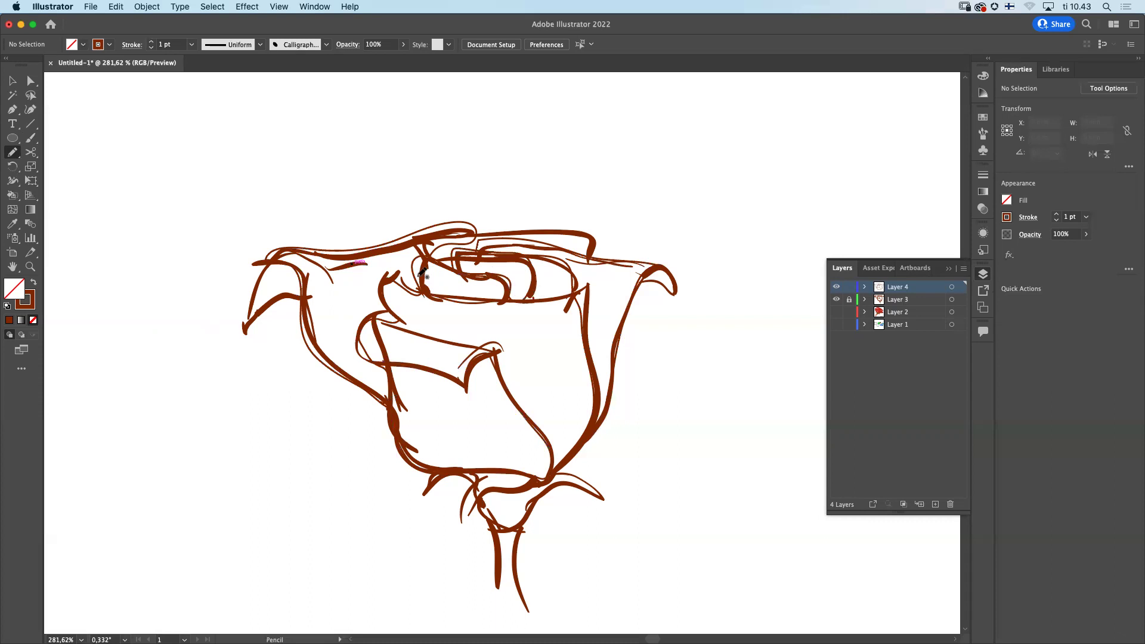
mouse_move(268, 263)
mouse_down()
mouse_move(246, 329)
mouse_move(305, 302)
mouse_move(290, 259)
mouse_move(267, 253)
mouse_up()
mouse_move(590, 258)
mouse_down()
mouse_move(596, 234)
mouse_move(551, 227)
mouse_move(421, 242)
mouse_move(424, 261)
mouse_move(596, 251)
mouse_up()
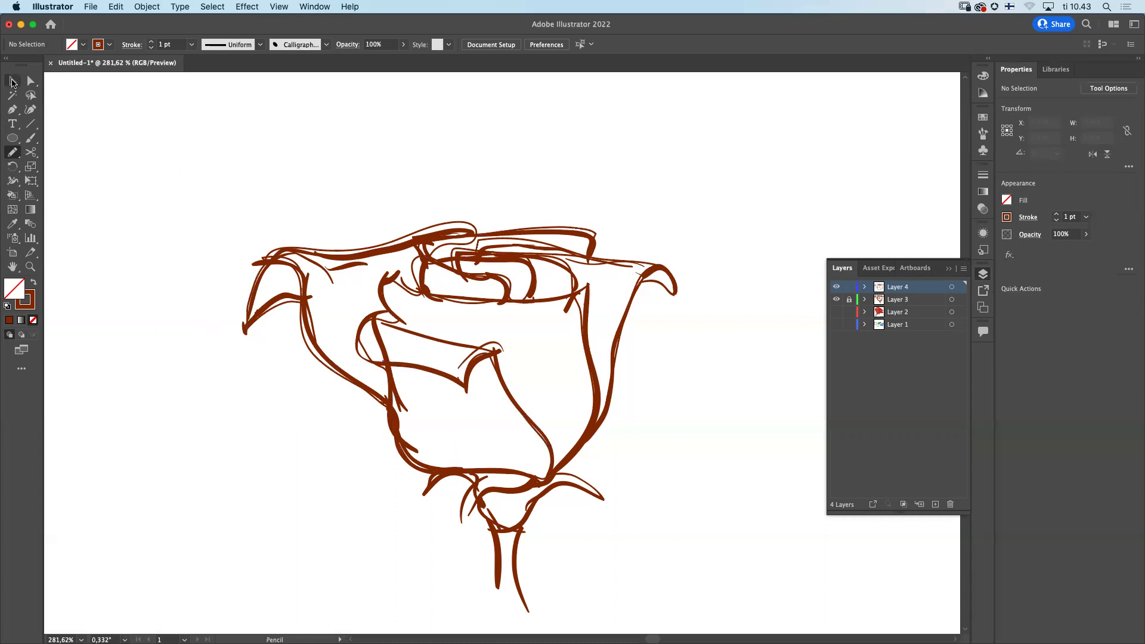
click(11, 81)
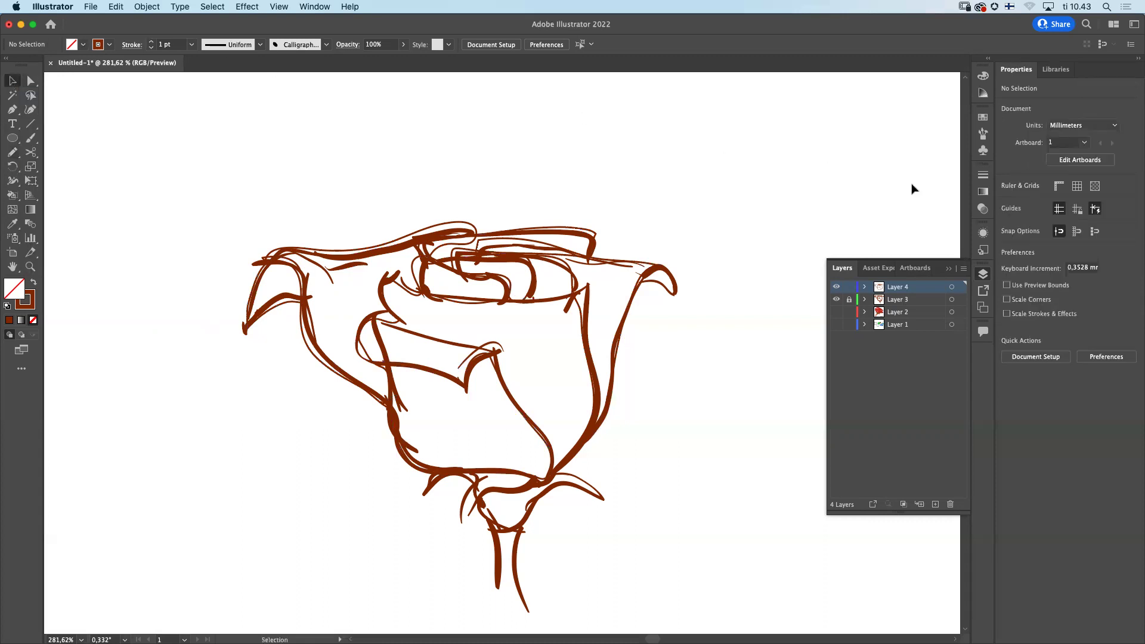
double_click(623, 322)
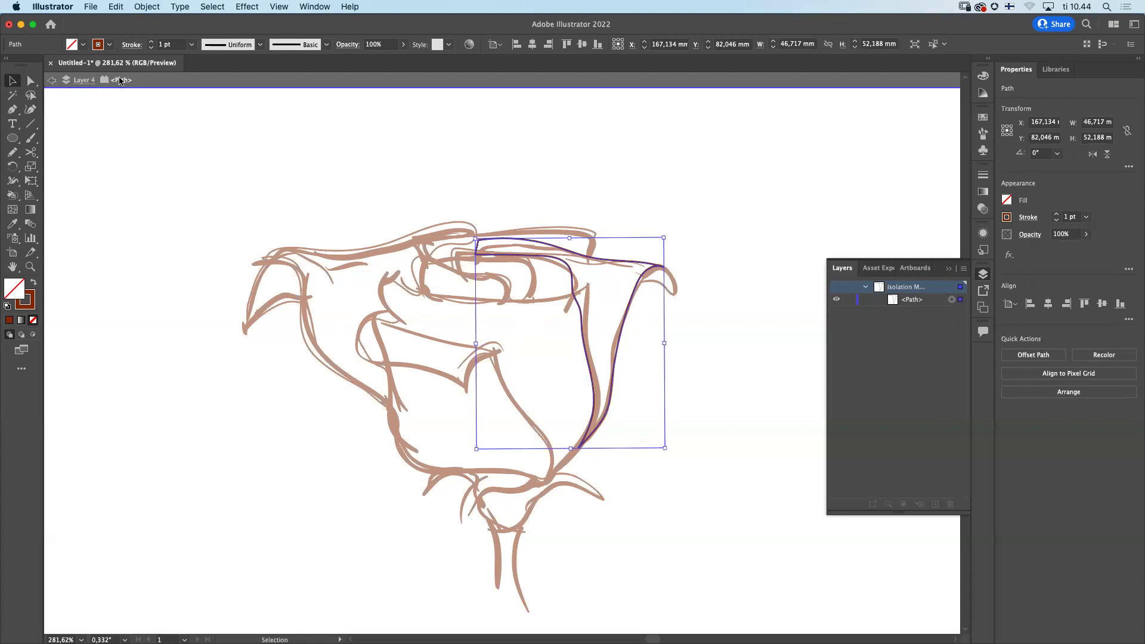
click(52, 82)
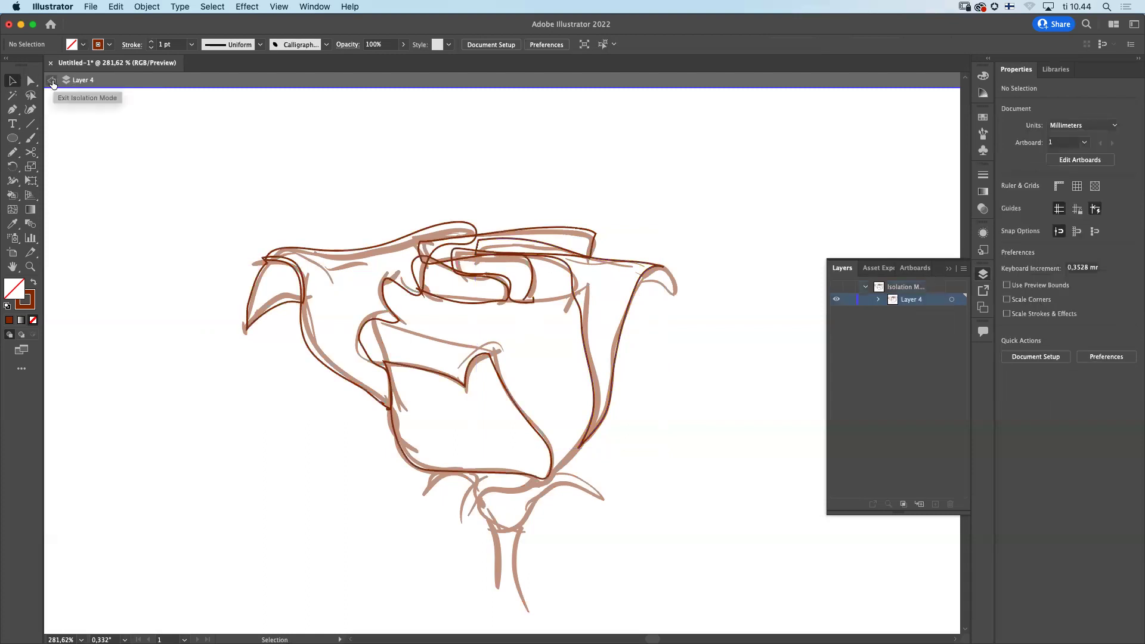
click(52, 83)
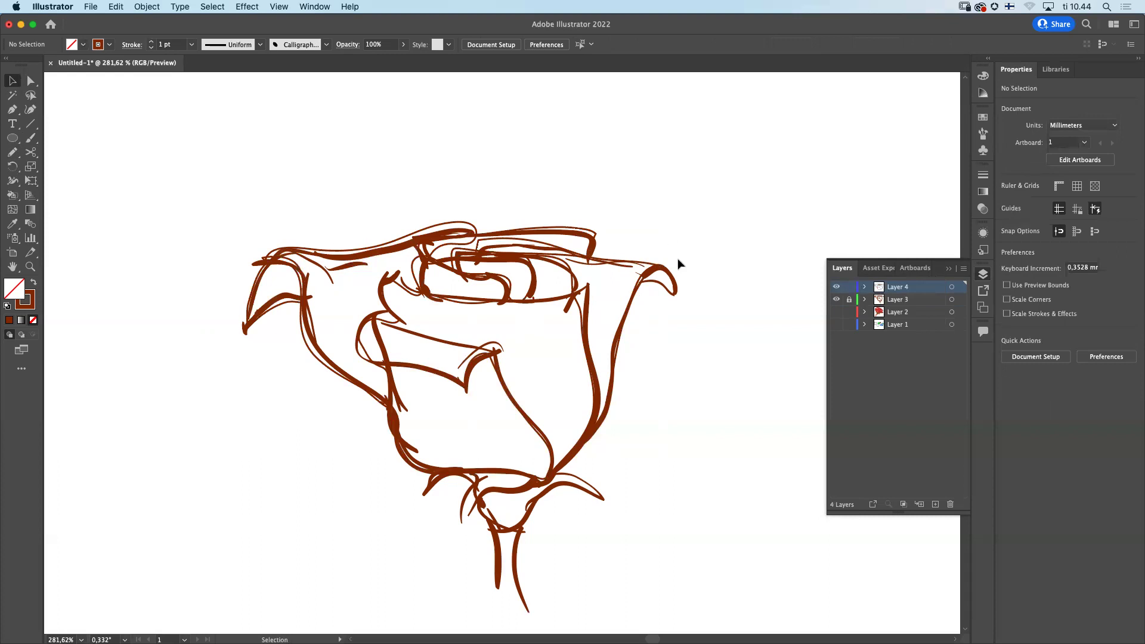
Step: Select the right outer petal path, and rename Layer 4 as fills and Layer 3 as outlines, keeping fills active
click(651, 266)
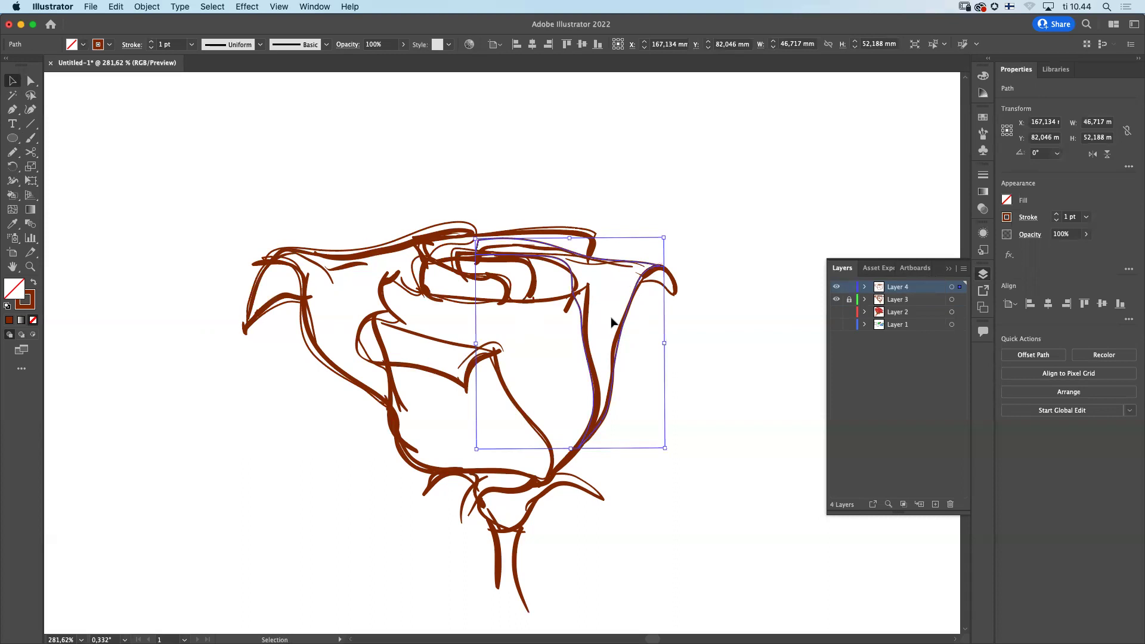
double_click(899, 287)
text(fills)
key(Return)
double_click(898, 299)
text(outlines)
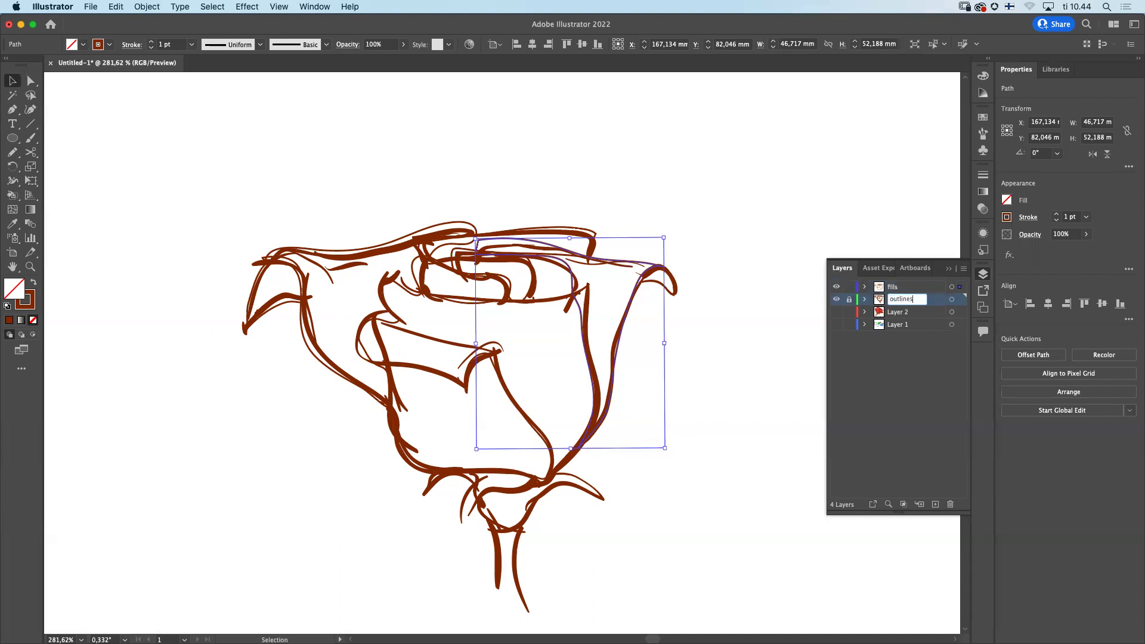
key(Return)
click(901, 289)
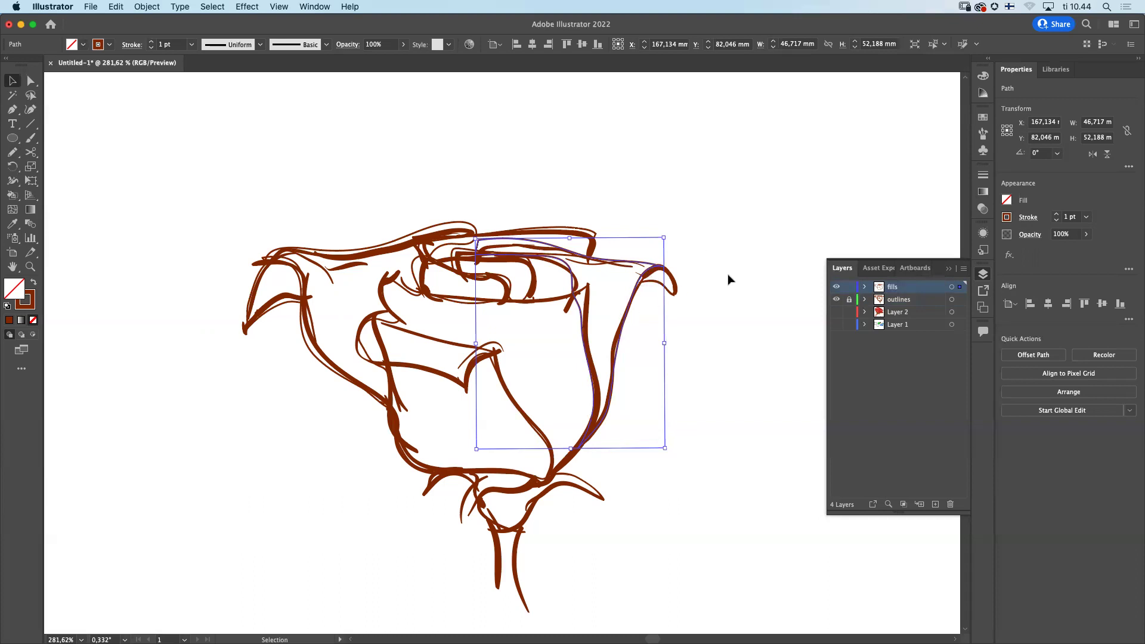
Step: Fill the right outer petal with dark magenta, about hue 331, saturation 85% and brightness 73%
click(1008, 203)
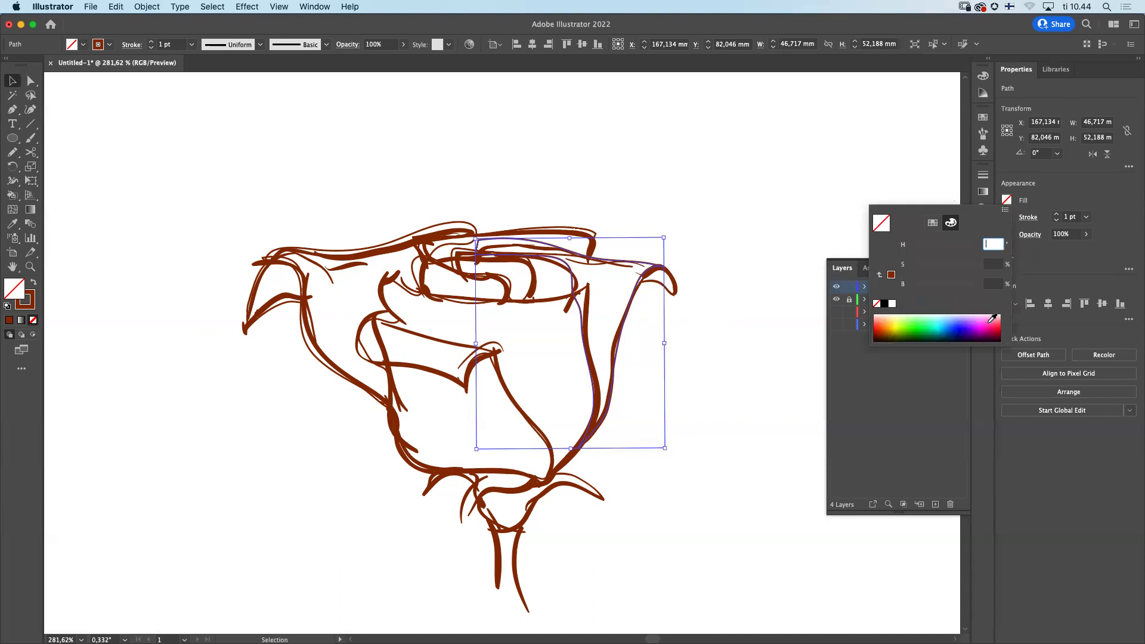
click(993, 321)
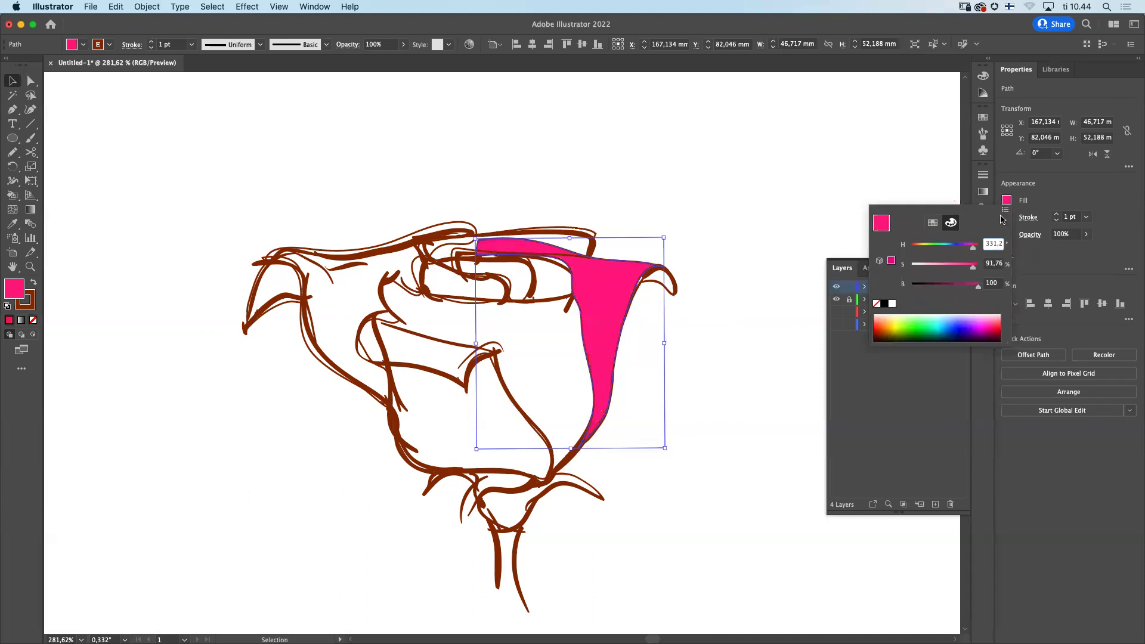
drag(978, 290, 960, 292)
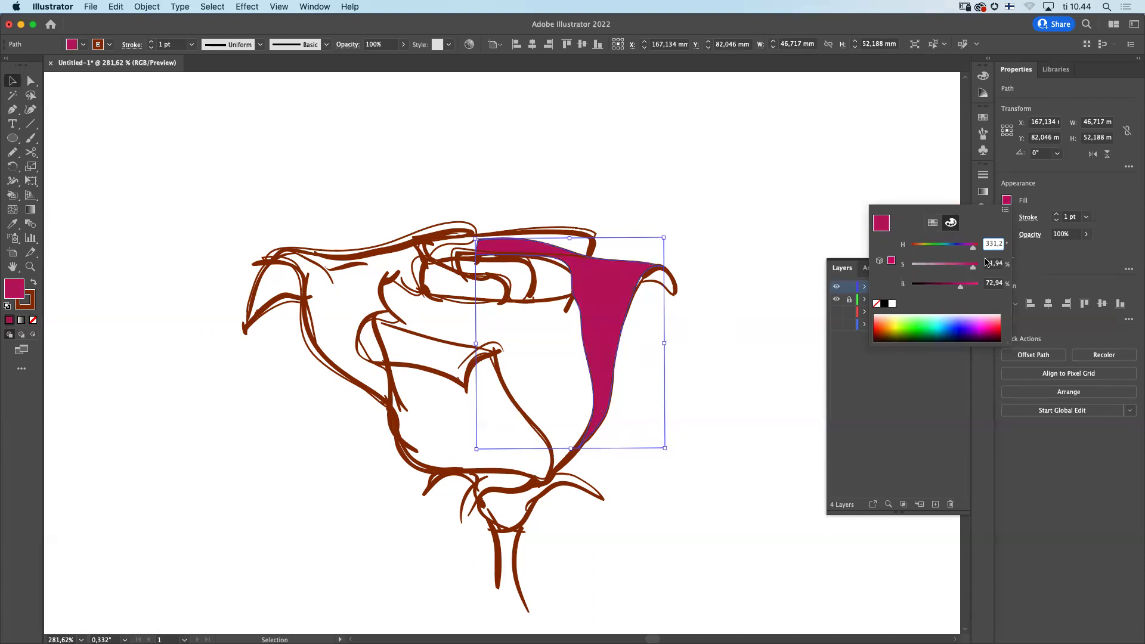
drag(974, 268, 968, 269)
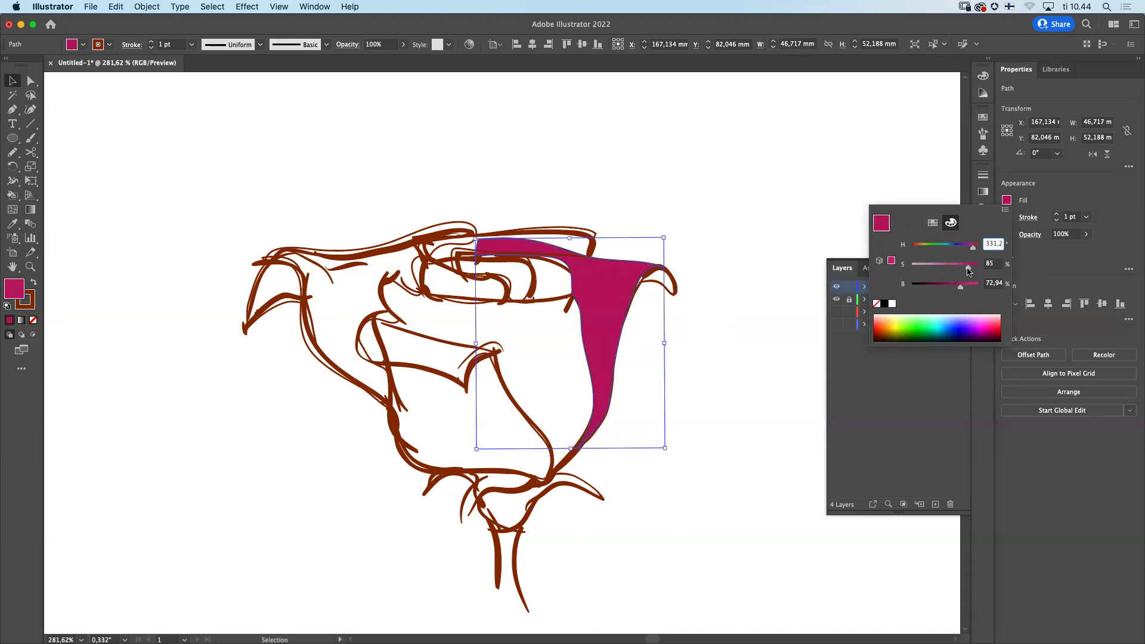
click(1072, 206)
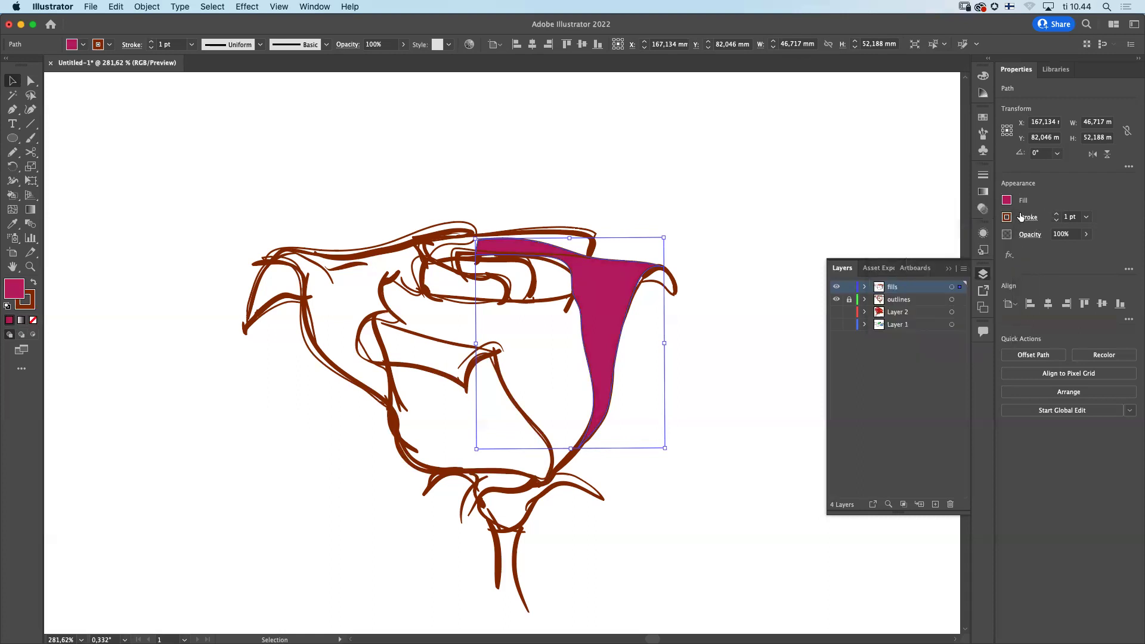
Step: Remove the stroke colour from the right outer petal
click(984, 76)
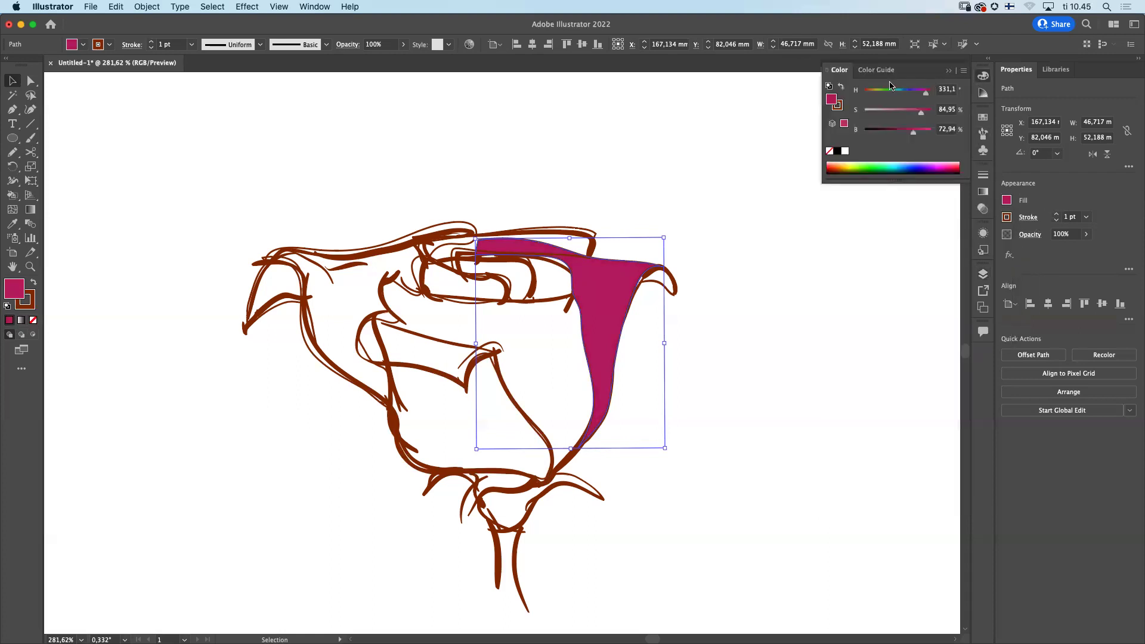
click(840, 105)
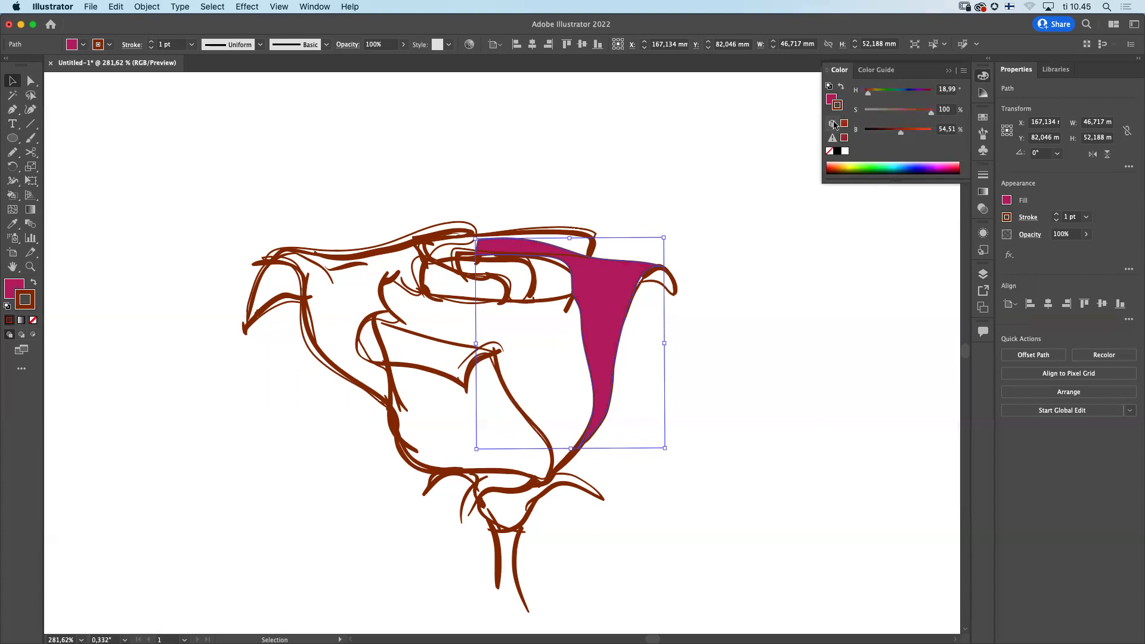
click(830, 152)
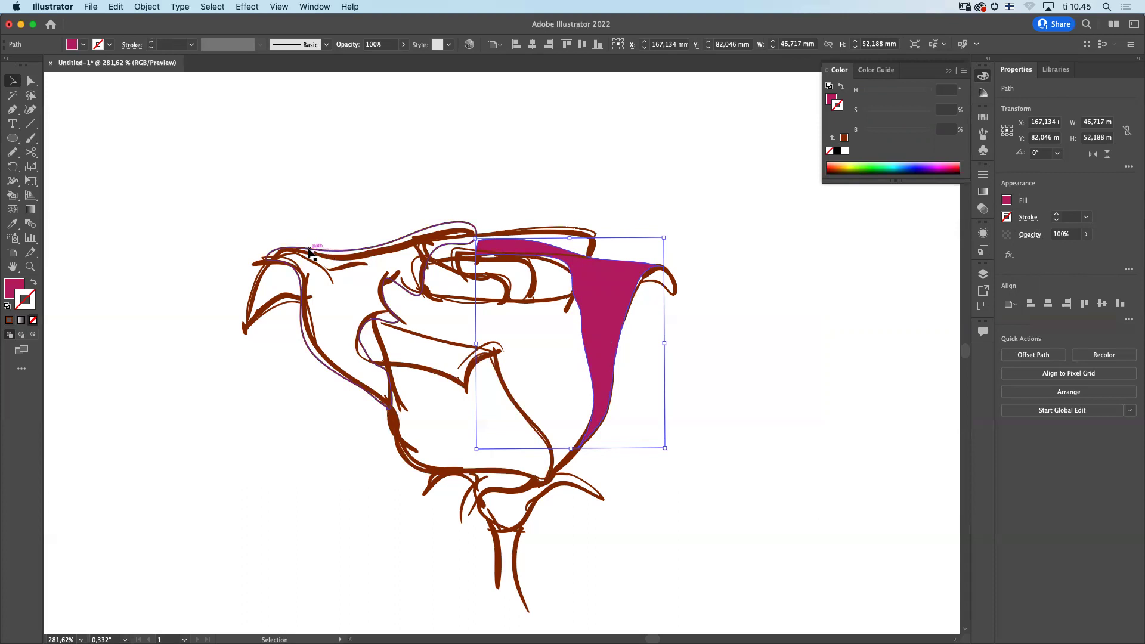
Step: Apply the right petal's magenta fill without stroke to the left petal, front petal, back rim, centre swirls and curled left tip using the Eyedropper
click(12, 228)
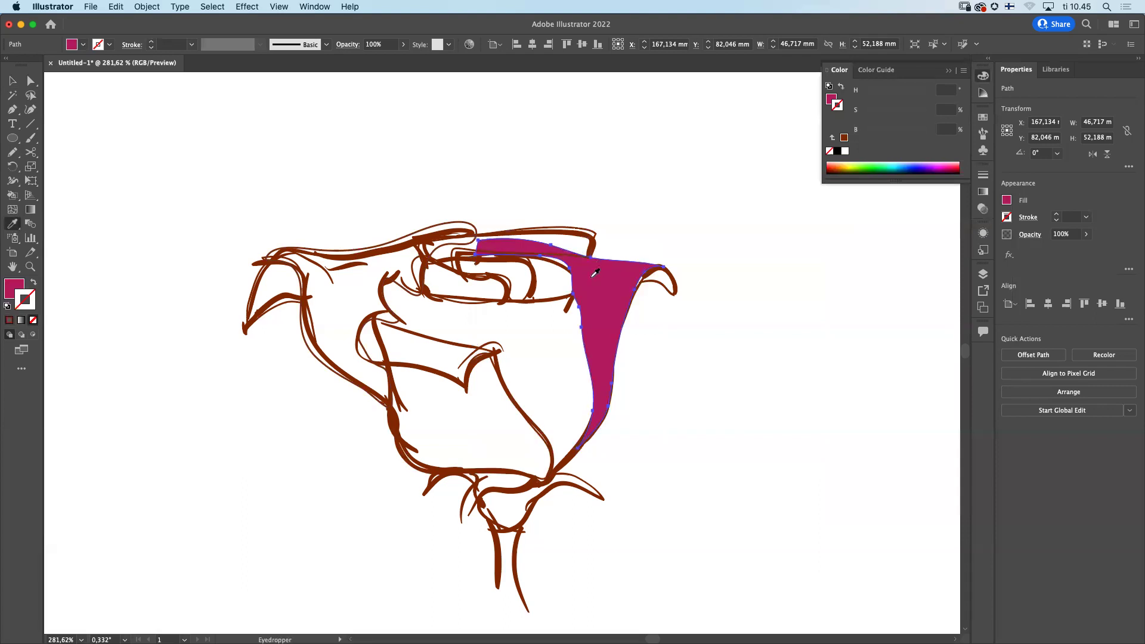
click(375, 243)
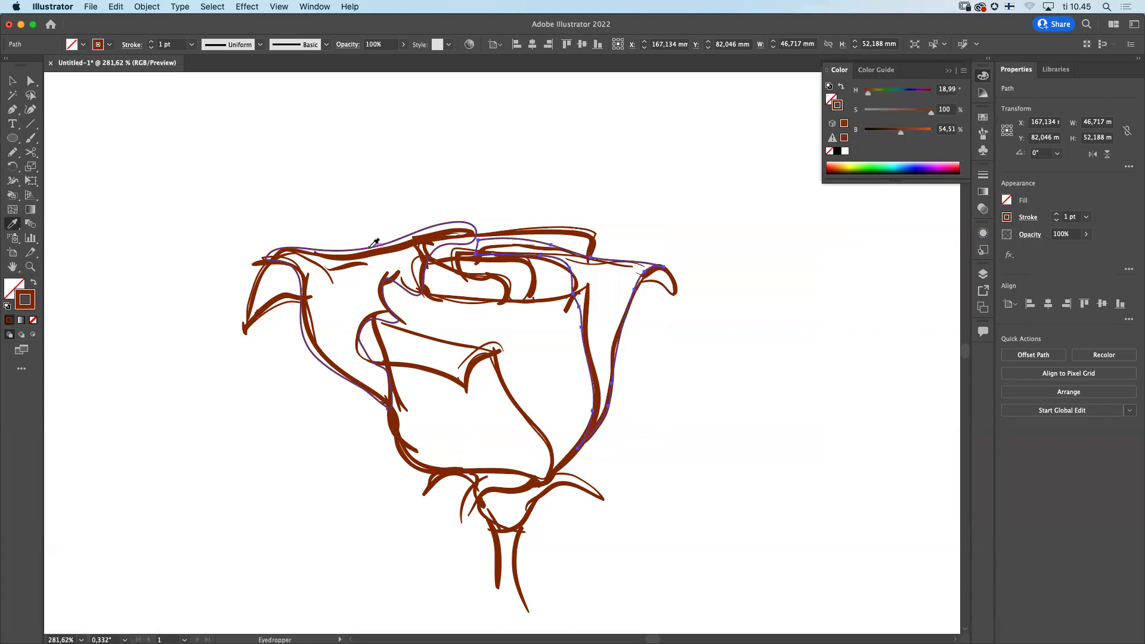
key(super+z)
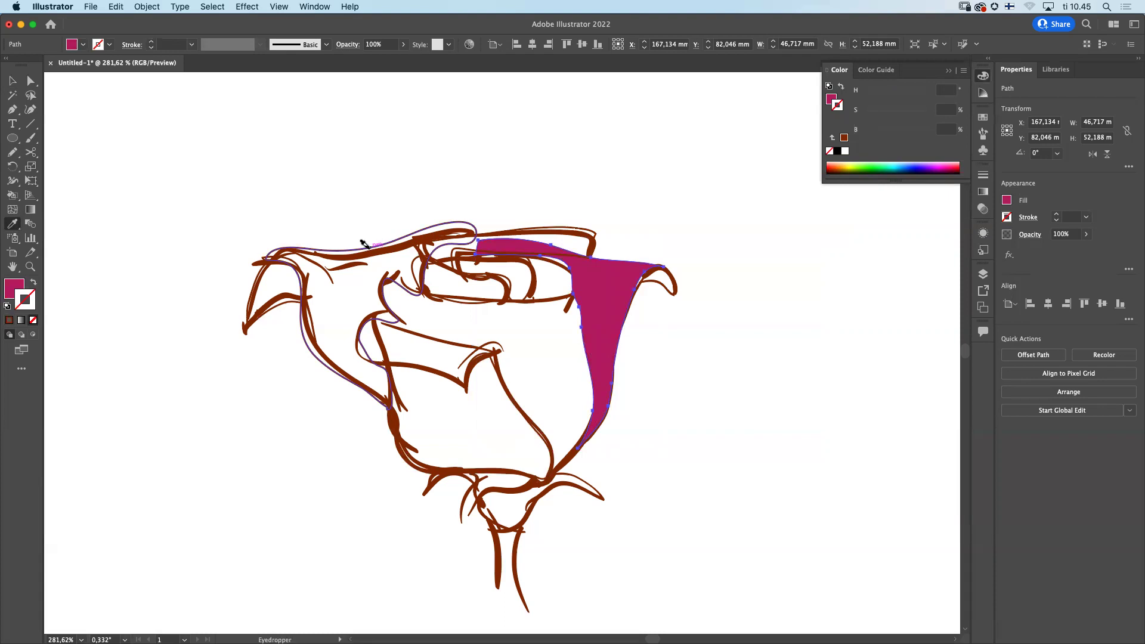
alt+click(362, 243)
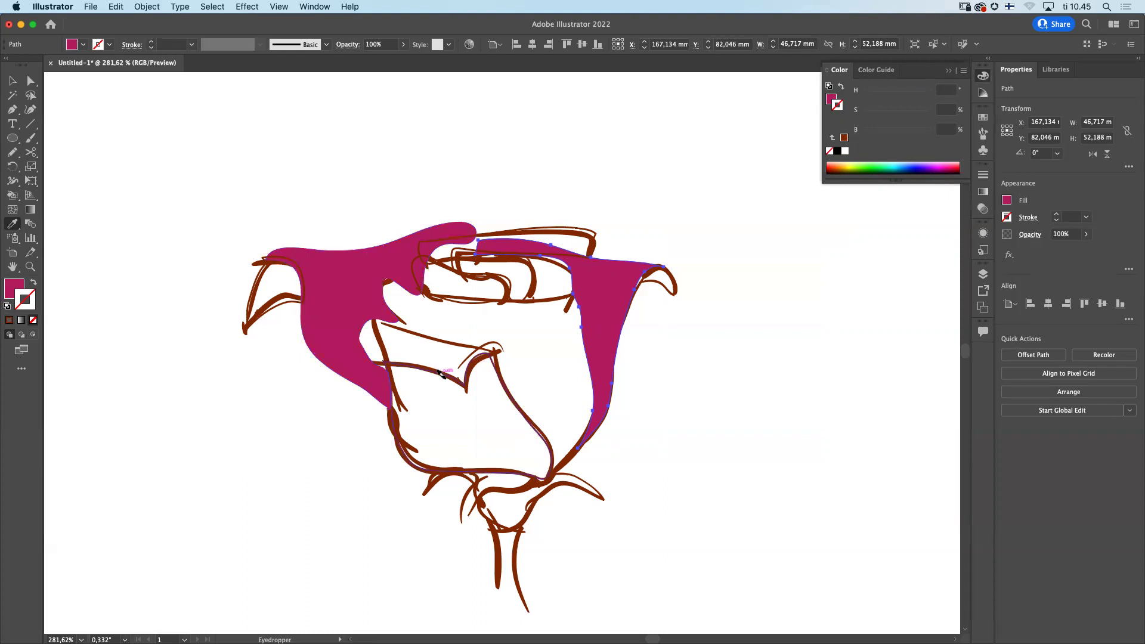
alt+click(527, 423)
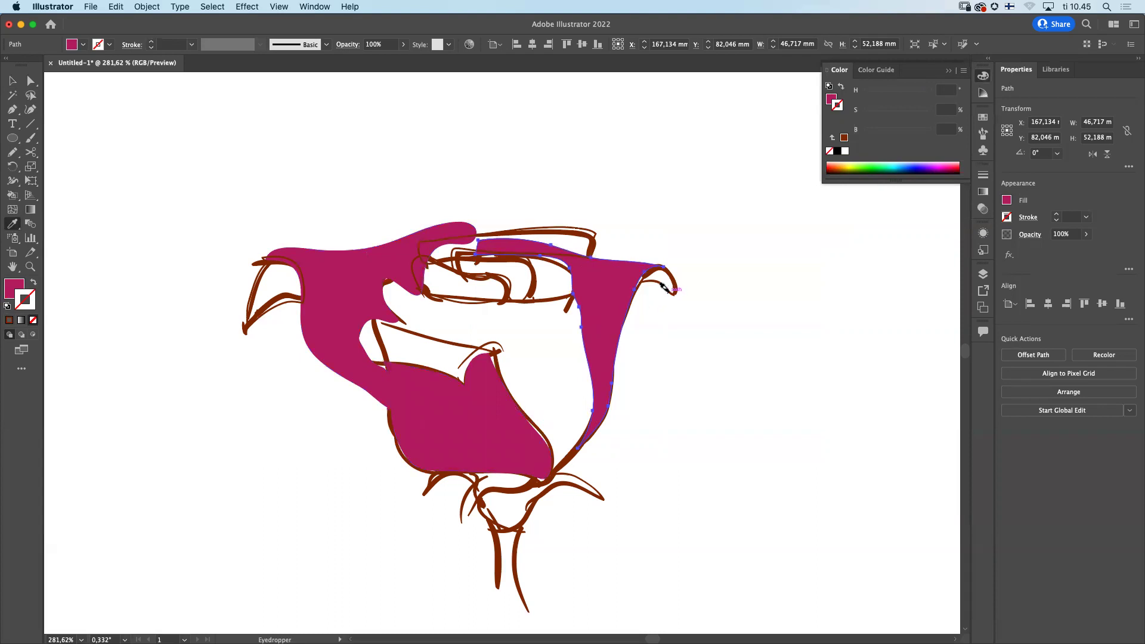
alt+click(588, 230)
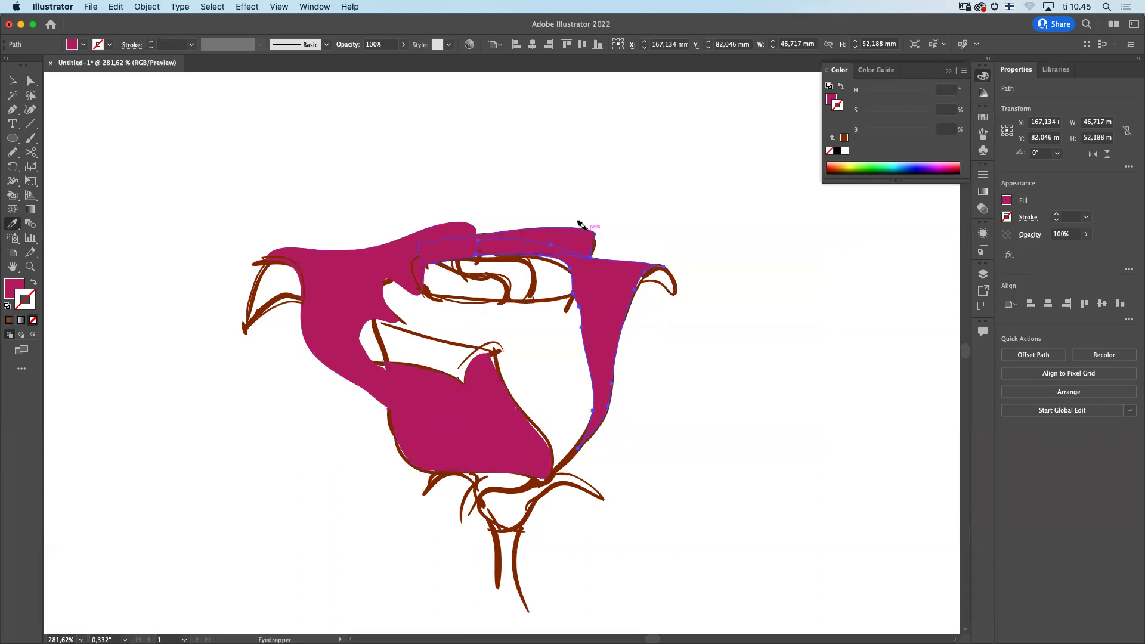
alt+click(505, 274)
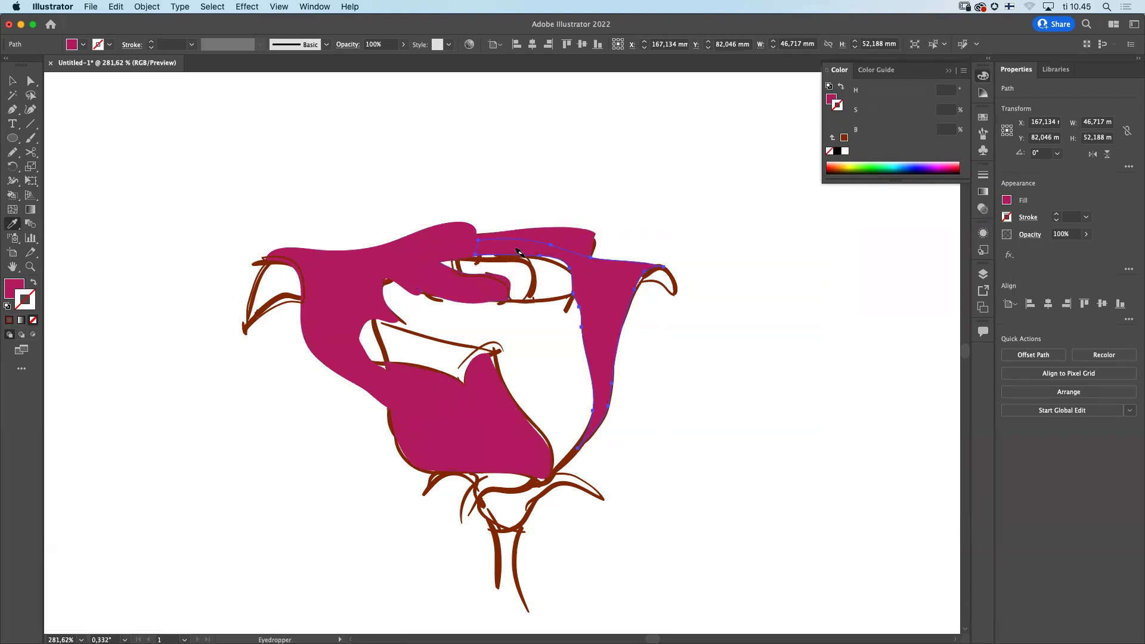
alt+click(520, 254)
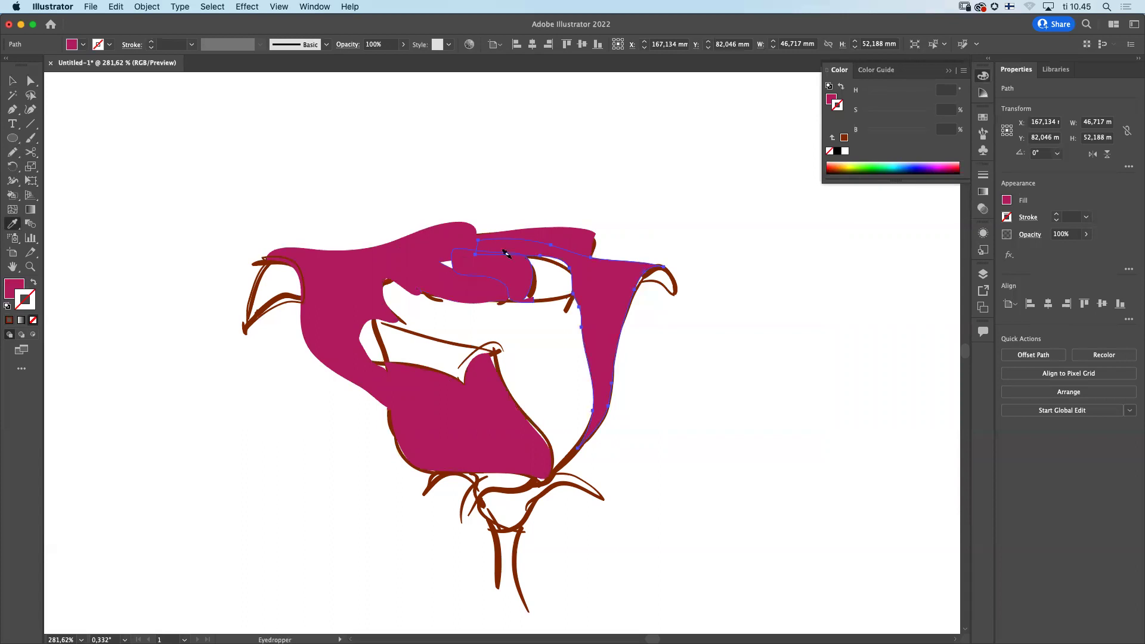
alt+click(272, 298)
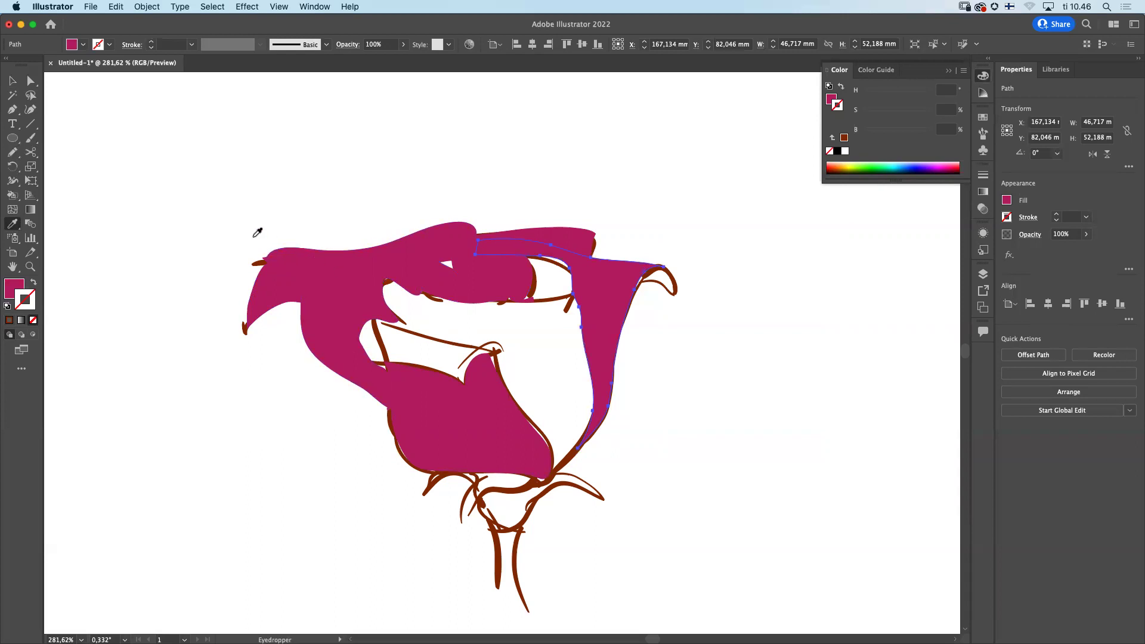
Step: Deselect the petal and try to trace the middle petal with the Pencil from the flower's base along the right petal's inner edge
click(16, 156)
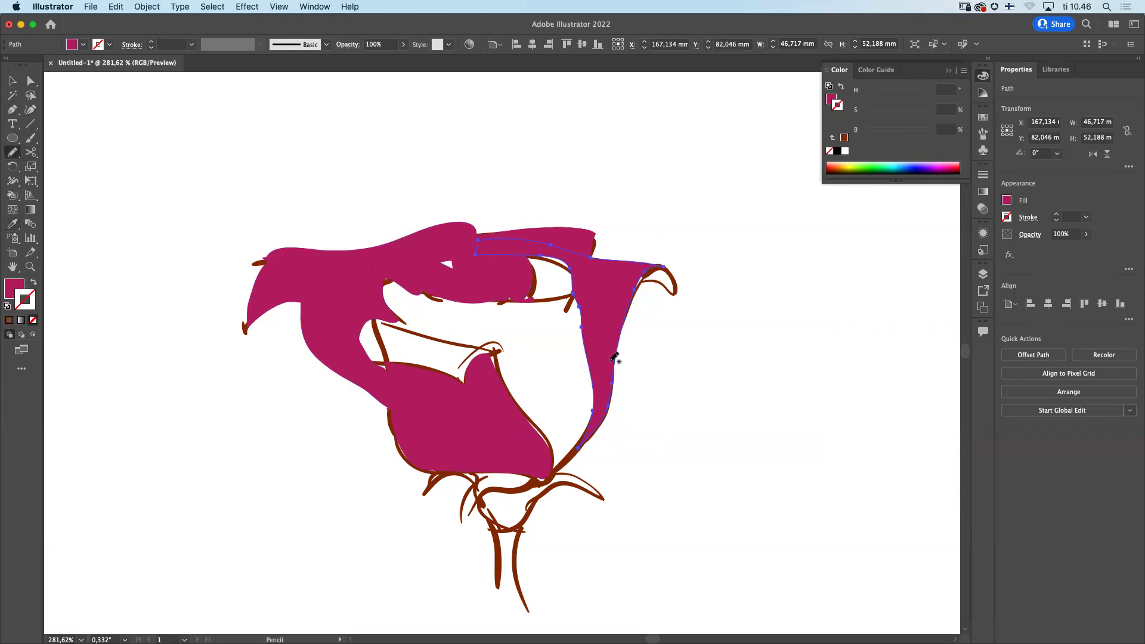
key(v)
super+click(704, 494)
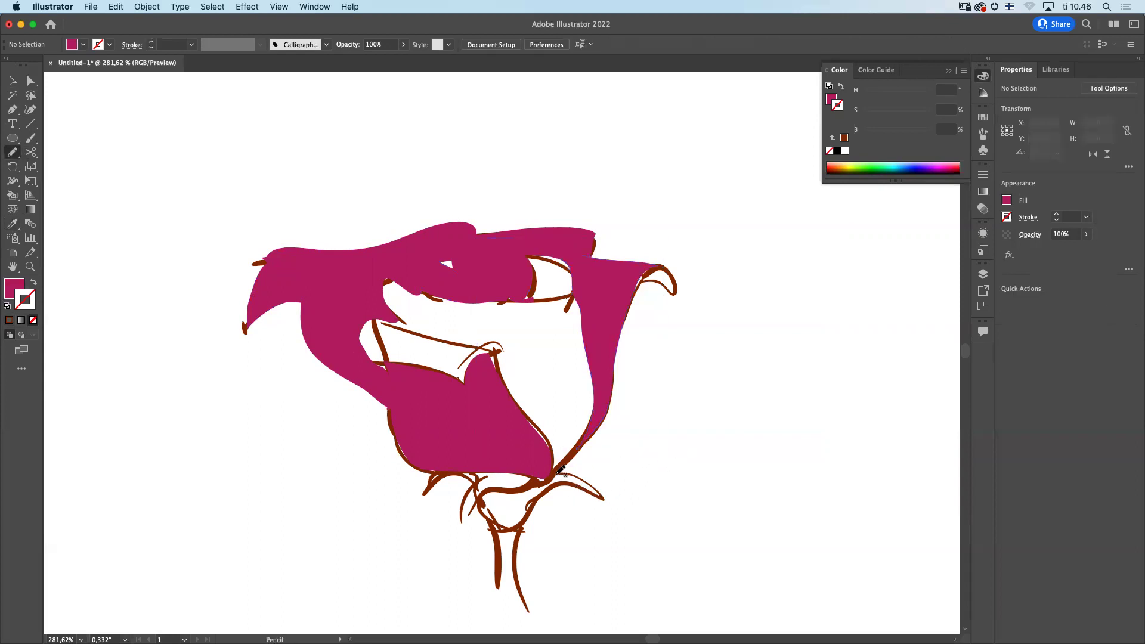
drag(564, 464, 585, 425)
drag(561, 469, 584, 431)
mouse_move(596, 373)
mouse_down()
mouse_move(578, 282)
mouse_move(533, 302)
mouse_move(386, 279)
mouse_move(391, 269)
mouse_move(453, 281)
mouse_up()
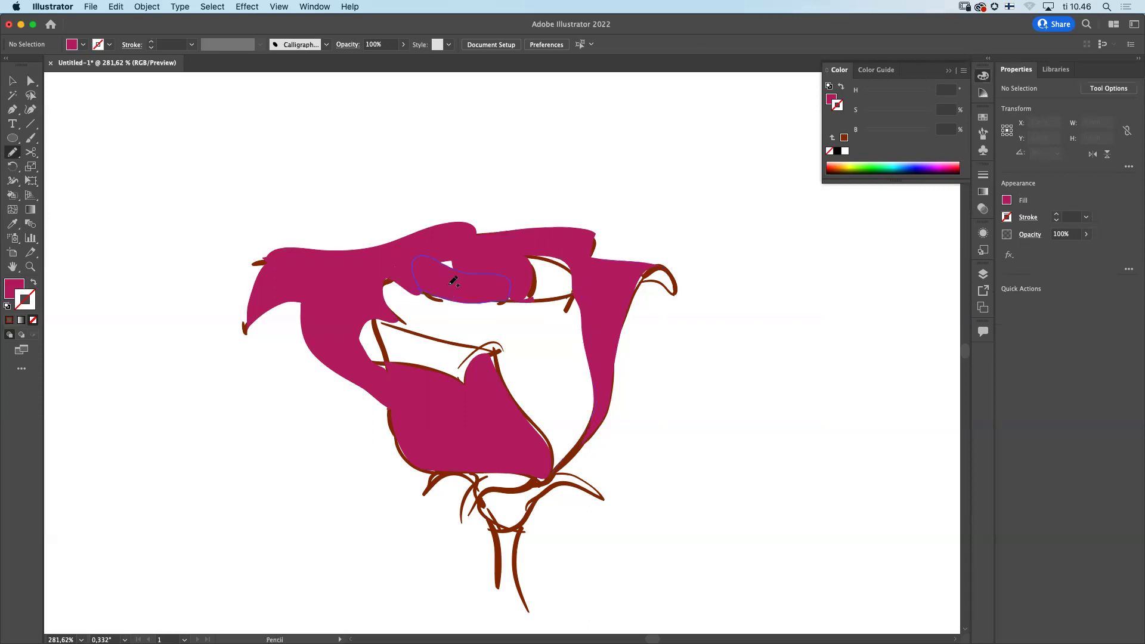
Step: Move the outlines layer above the fills layer and make fills the active layer
click(983, 275)
click(906, 301)
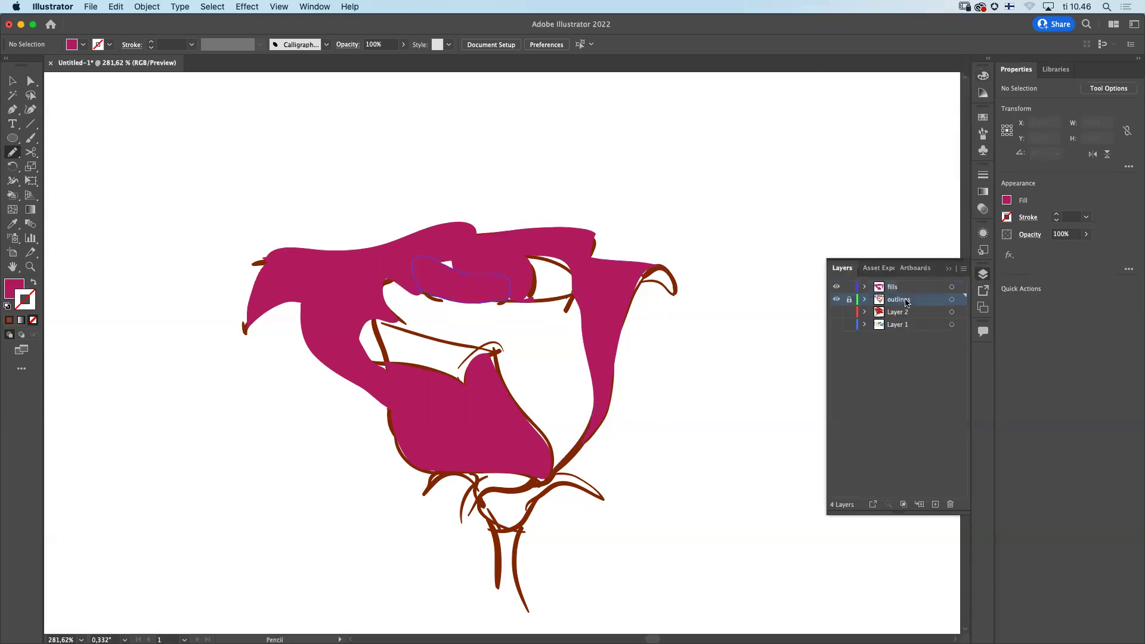
drag(902, 302, 904, 282)
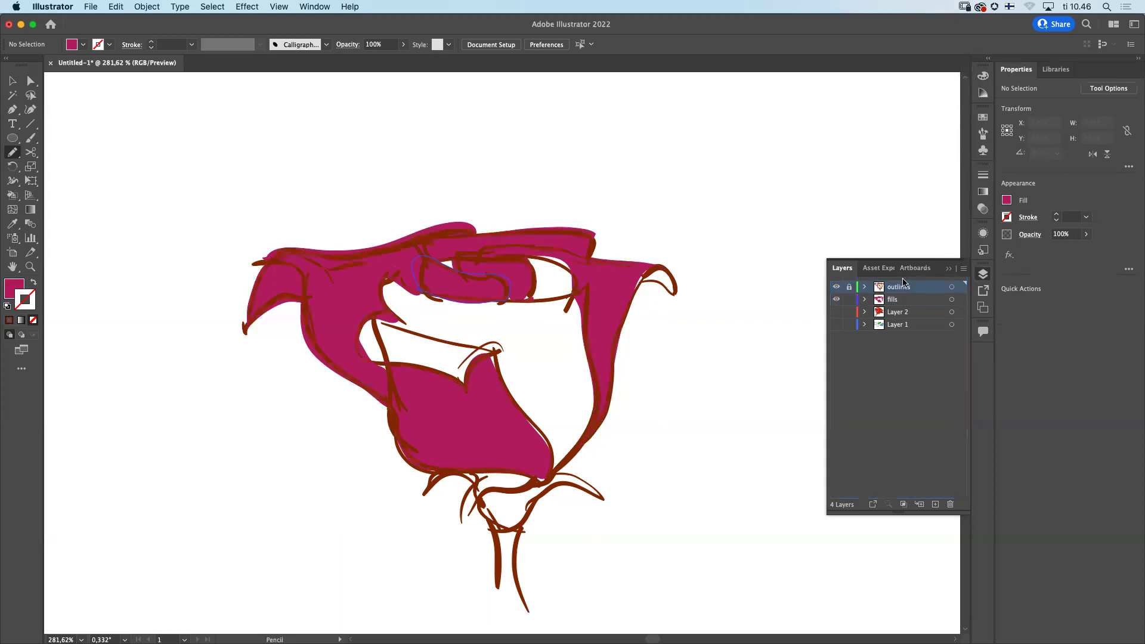
click(922, 303)
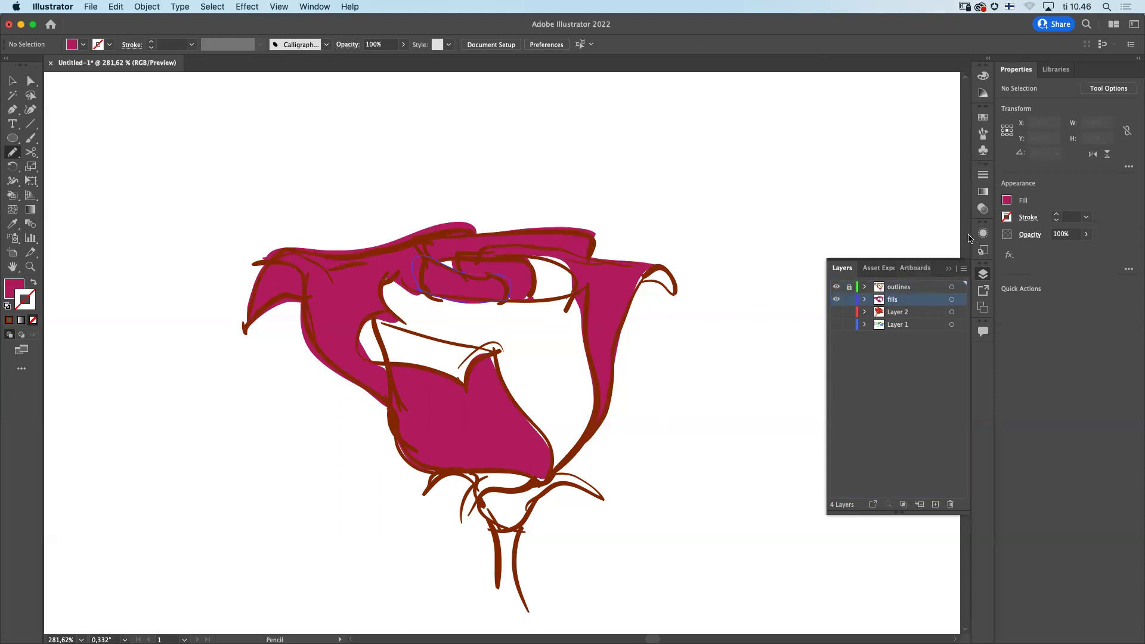
double_click(909, 300)
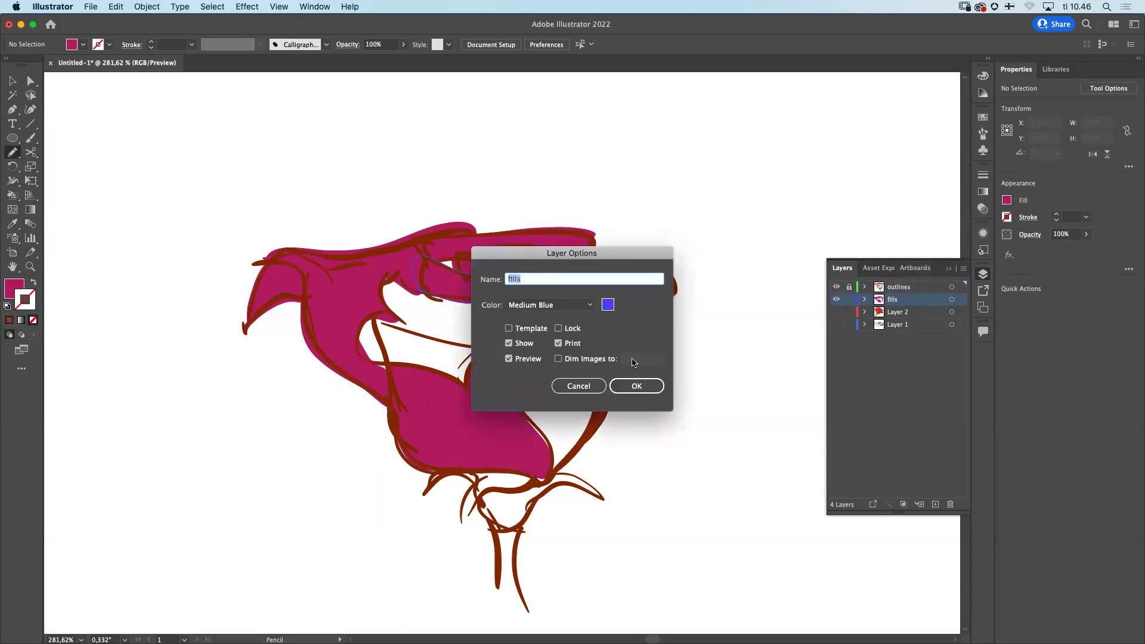
click(636, 386)
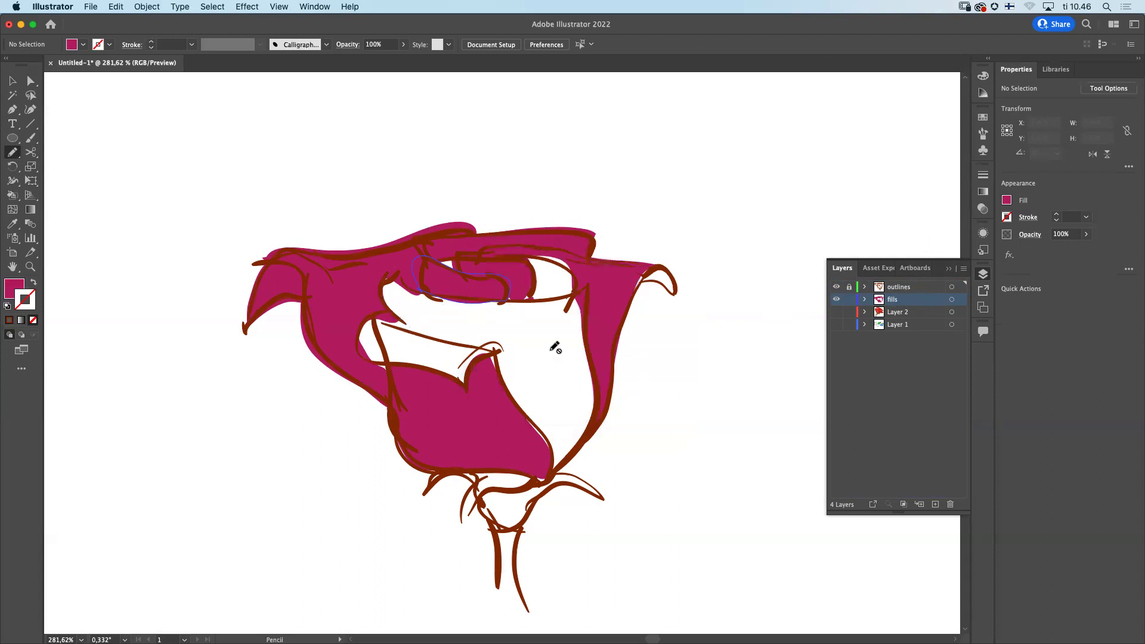
click(901, 300)
Step: Trace the middle petal, the right part of the rose's centre and the front petal's folded edge with the Pencil
drag(555, 474, 571, 457)
mouse_move(594, 365)
mouse_down()
mouse_move(585, 283)
mouse_move(510, 300)
mouse_up()
mouse_move(427, 289)
mouse_down()
mouse_move(378, 280)
mouse_move(409, 331)
mouse_move(496, 354)
mouse_move(559, 471)
mouse_up()
mouse_move(517, 260)
mouse_down()
mouse_move(533, 276)
mouse_move(532, 295)
mouse_move(577, 290)
mouse_up()
mouse_move(472, 385)
mouse_down()
mouse_move(369, 357)
mouse_move(362, 329)
mouse_move(389, 316)
mouse_move(500, 351)
mouse_up()
Step: Trace the stem, about 12 by 28 mm, and the sepals beneath the flower with the Pencil
mouse_move(520, 527)
mouse_down()
mouse_move(536, 500)
mouse_move(578, 484)
mouse_move(606, 495)
mouse_move(562, 475)
mouse_move(481, 496)
mouse_move(492, 521)
mouse_move(519, 526)
mouse_up()
mouse_move(539, 476)
mouse_down()
mouse_move(476, 499)
mouse_move(460, 528)
mouse_move(486, 471)
mouse_move(538, 473)
mouse_move(454, 475)
mouse_move(419, 500)
mouse_move(426, 481)
mouse_up()
drag(479, 475, 480, 478)
mouse_move(524, 525)
mouse_down()
mouse_move(537, 628)
mouse_move(516, 632)
mouse_move(496, 596)
mouse_move(490, 521)
mouse_move(526, 522)
mouse_up()
Step: Select the stem path and give it the right outer petal's magenta fill with the Eyedropper
key(v)
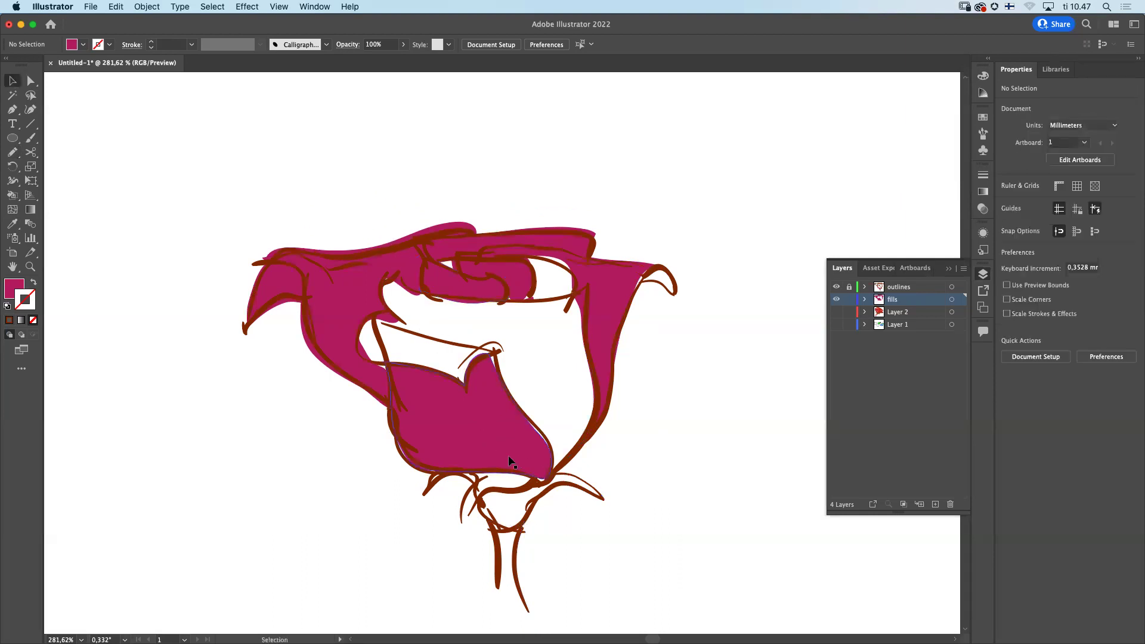
click(518, 561)
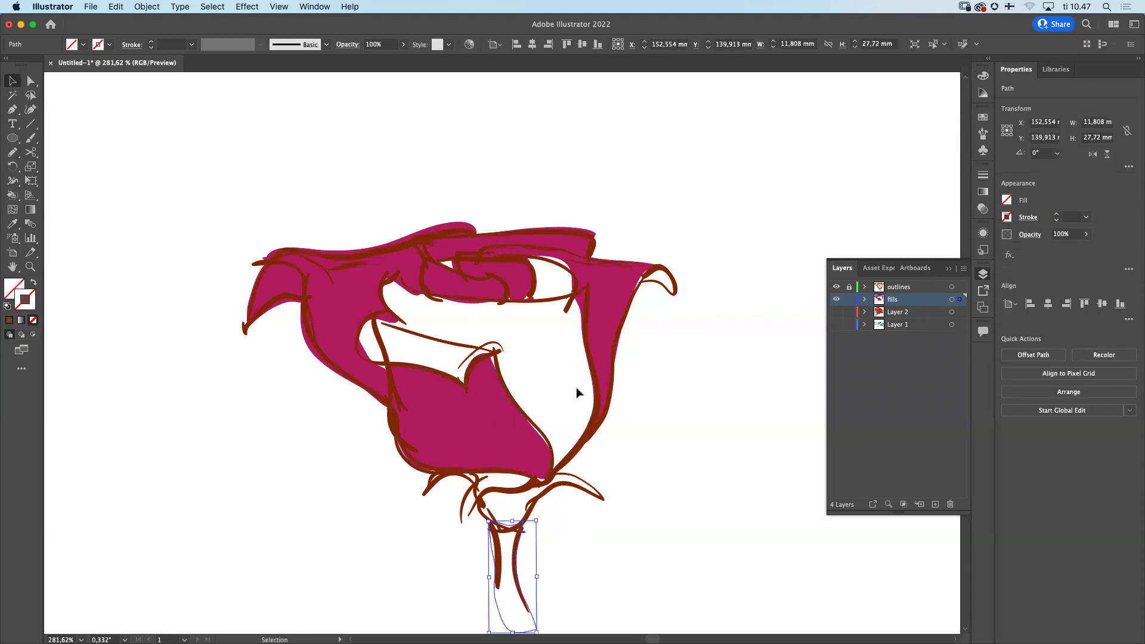
key(i)
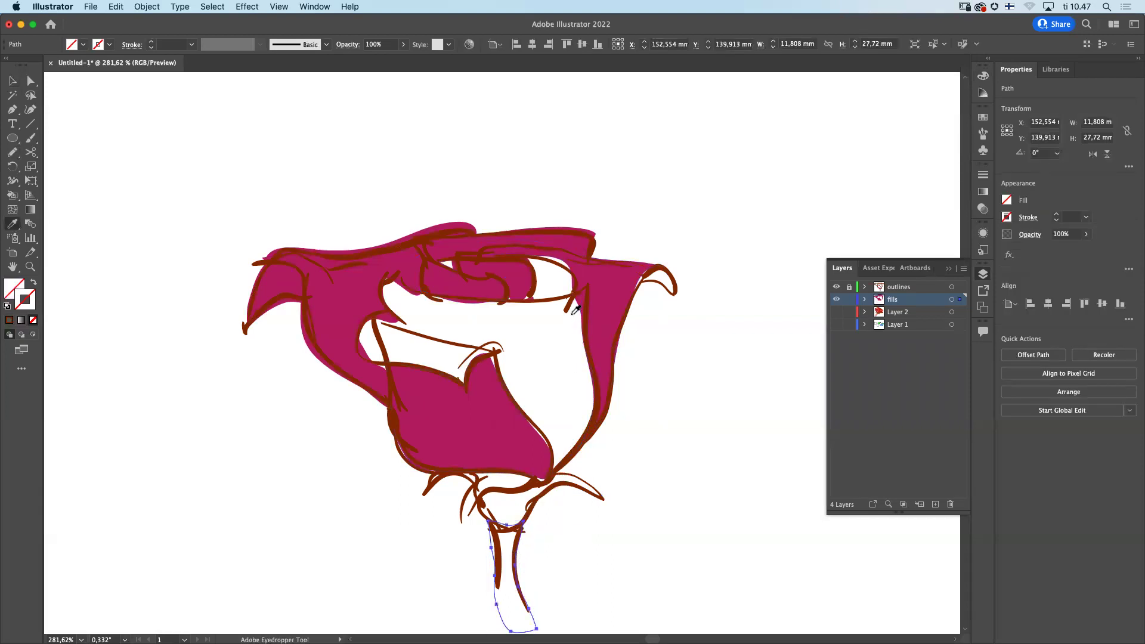
click(609, 306)
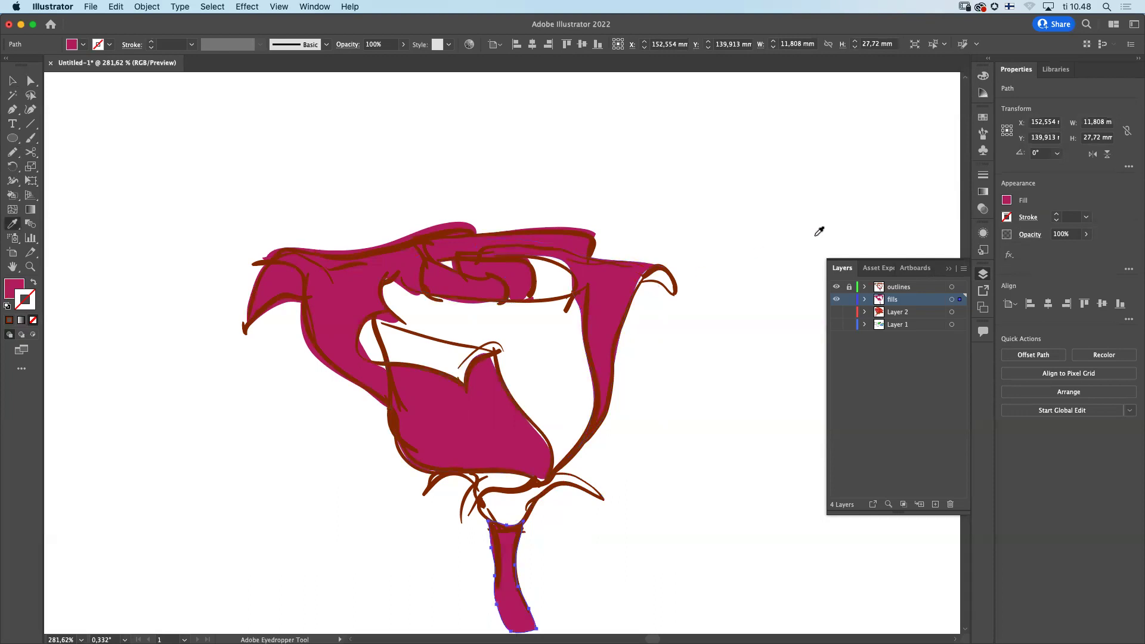
Step: Apply the sampled magenta fill to the middle petal, the front petal's folded edge and the sepals with the Eyedropper
alt+click(581, 352)
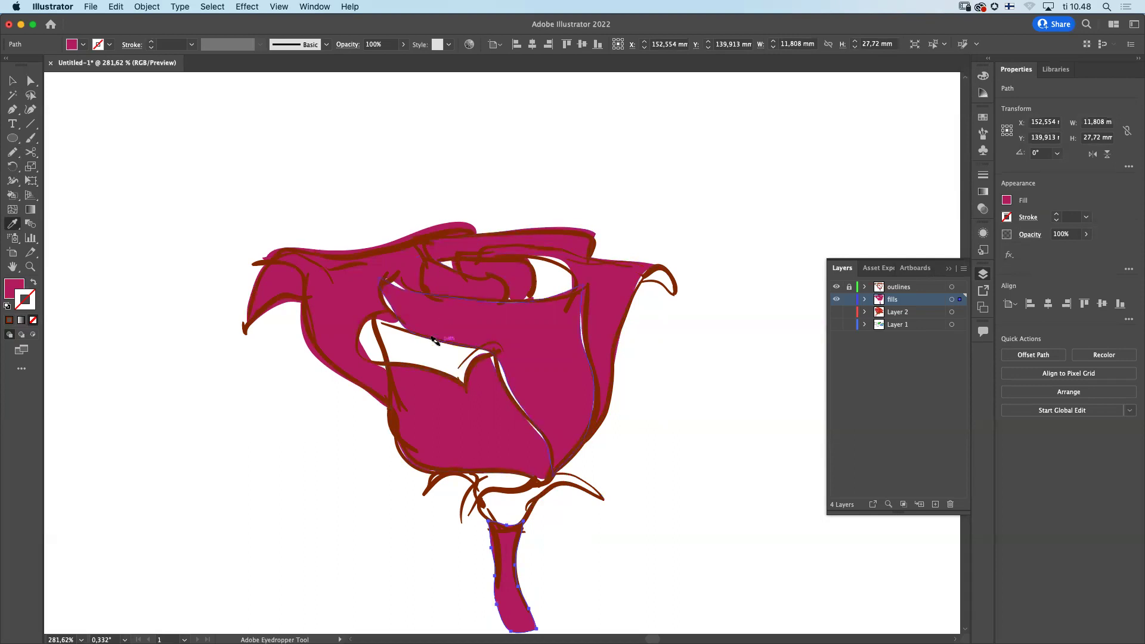
alt+click(435, 368)
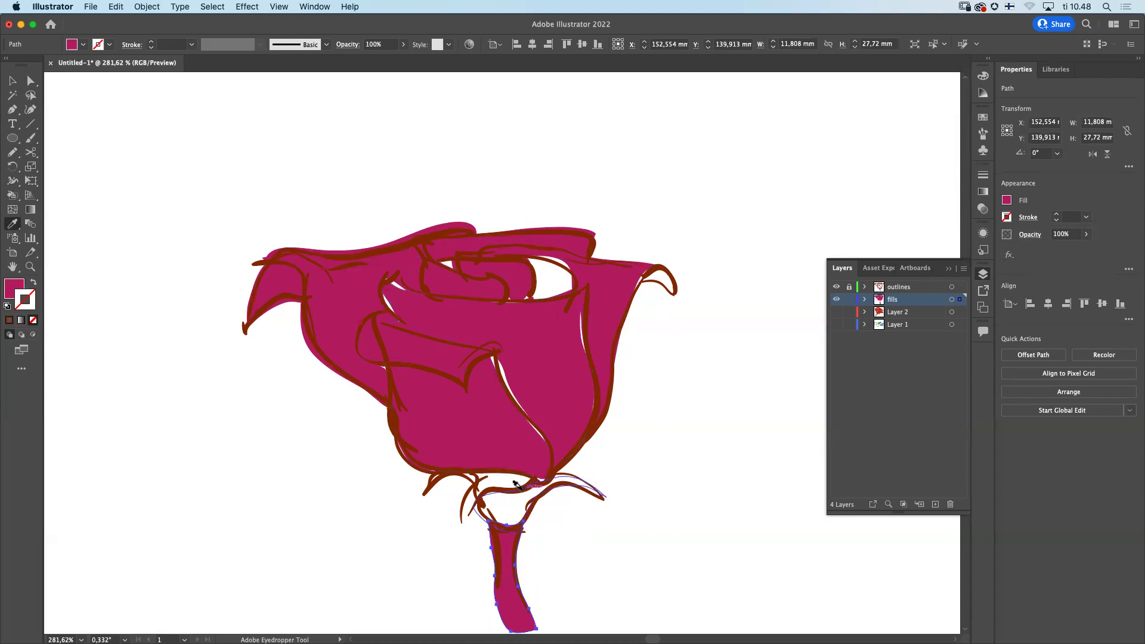
alt+click(514, 482)
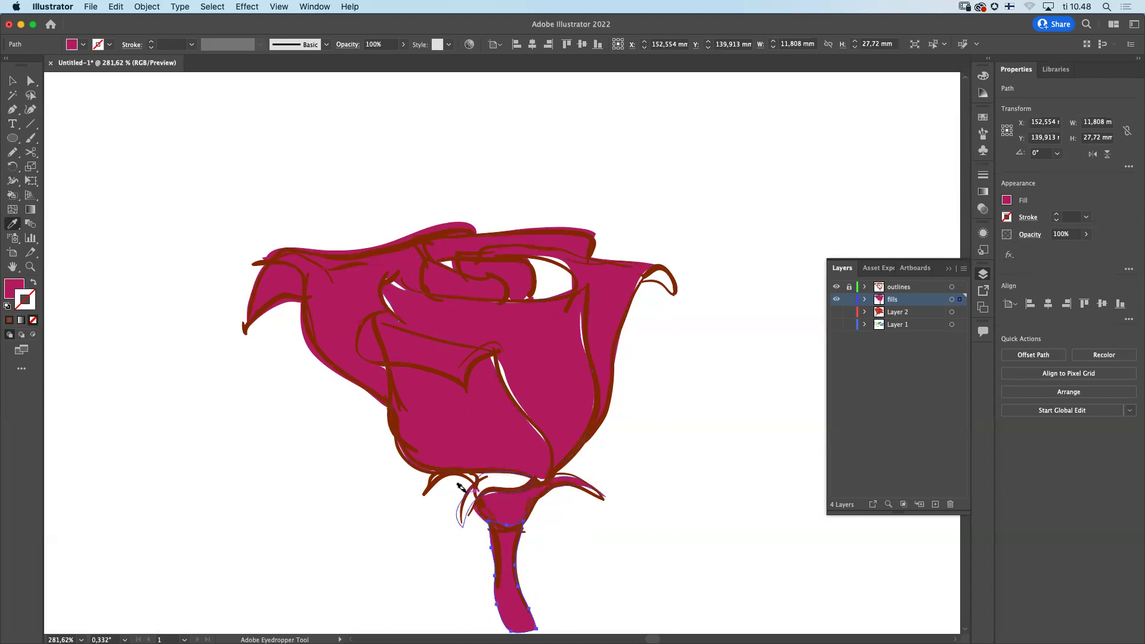
alt+click(461, 487)
alt+click(426, 485)
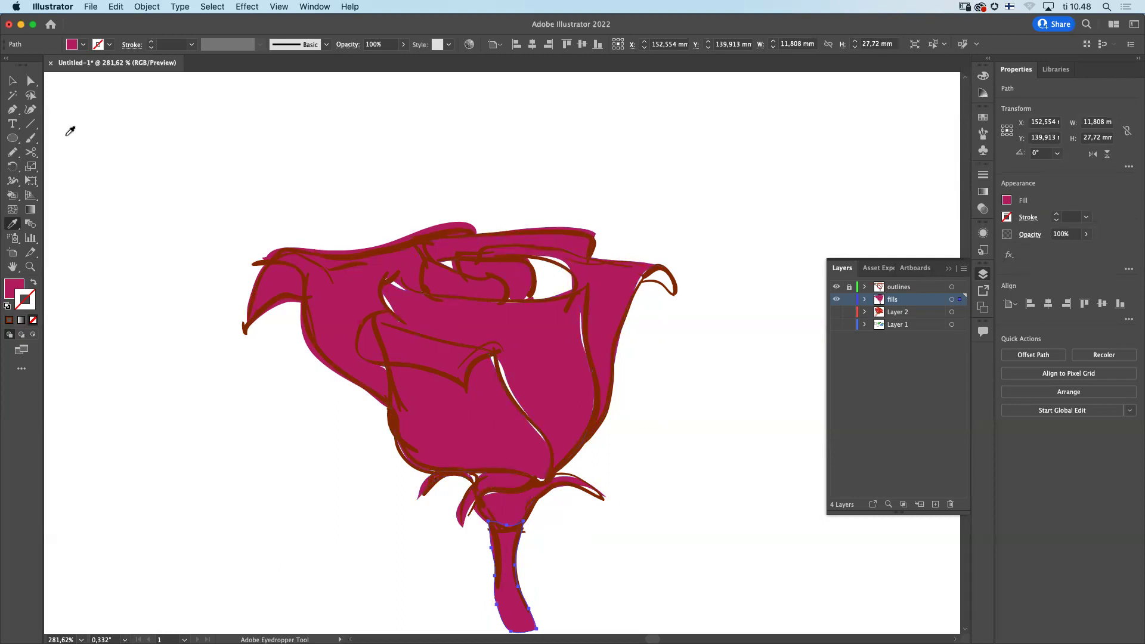
Step: Trace the unfilled right area of the rose's centre with the Pencil, about 15 by 11 mm, and give it the right petal's magenta fill
click(12, 153)
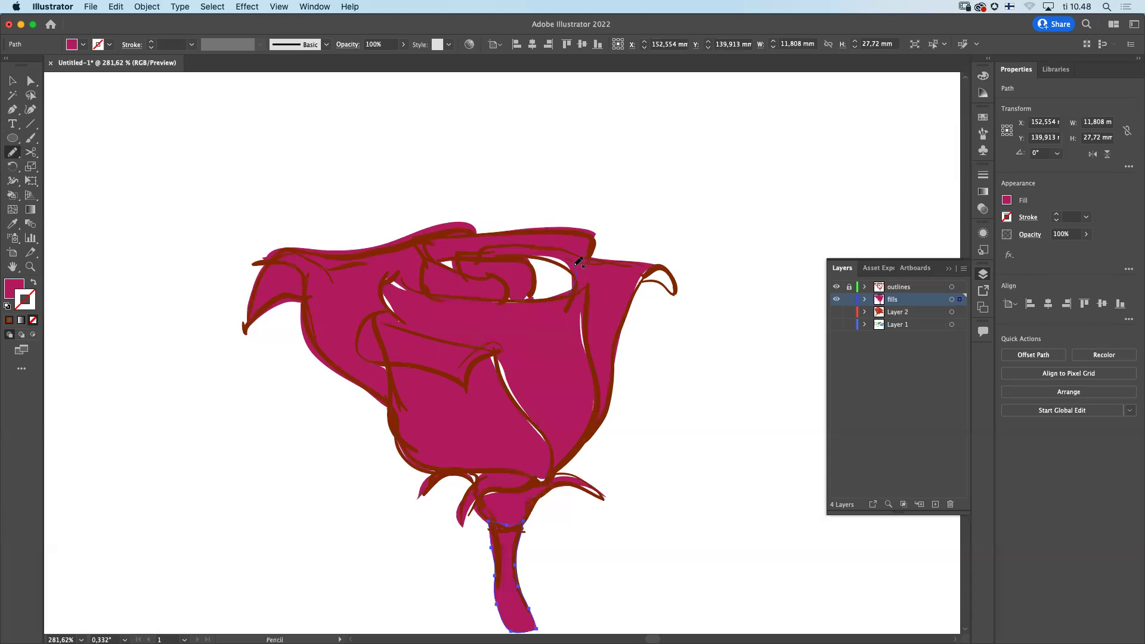
mouse_move(533, 264)
mouse_down()
mouse_move(530, 297)
mouse_move(570, 291)
mouse_up()
key(shift+super+a)
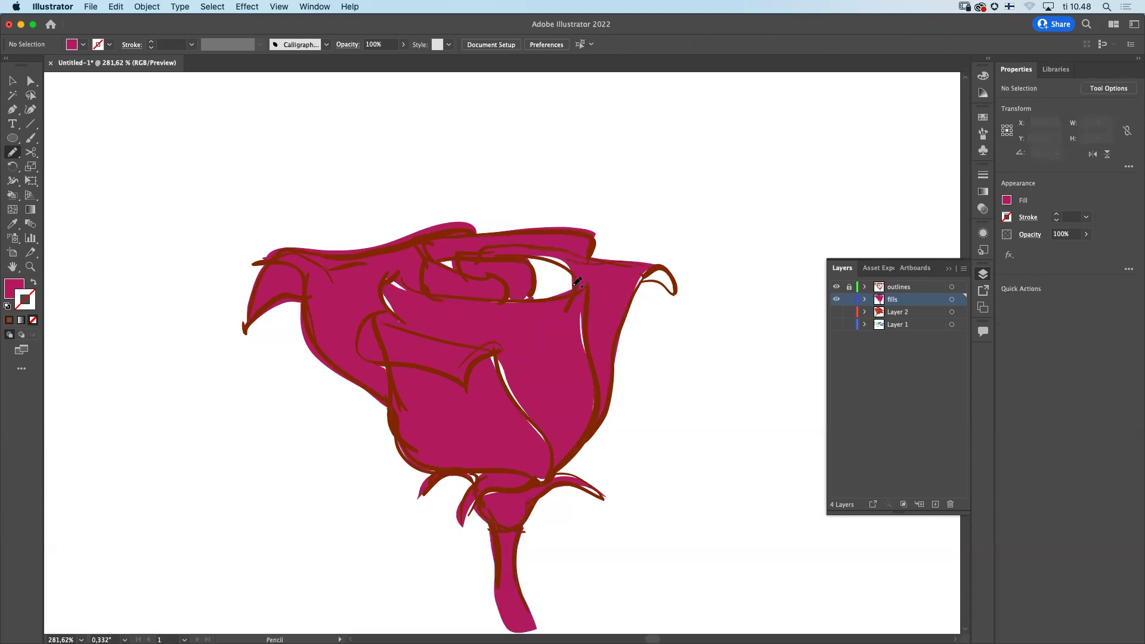
key(super+z)
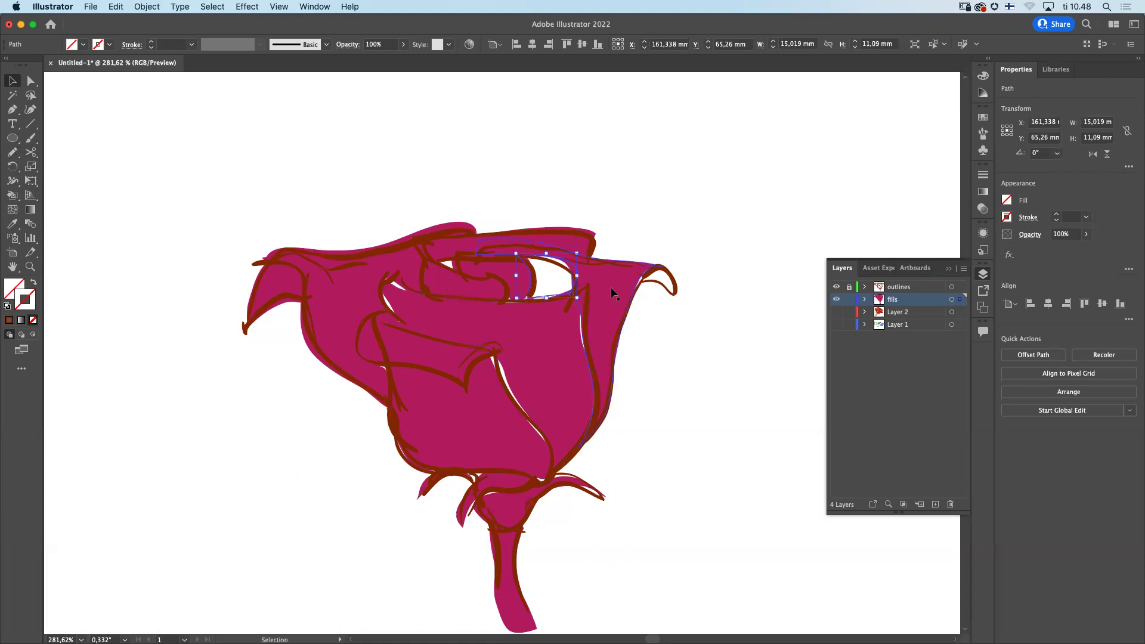
key(i)
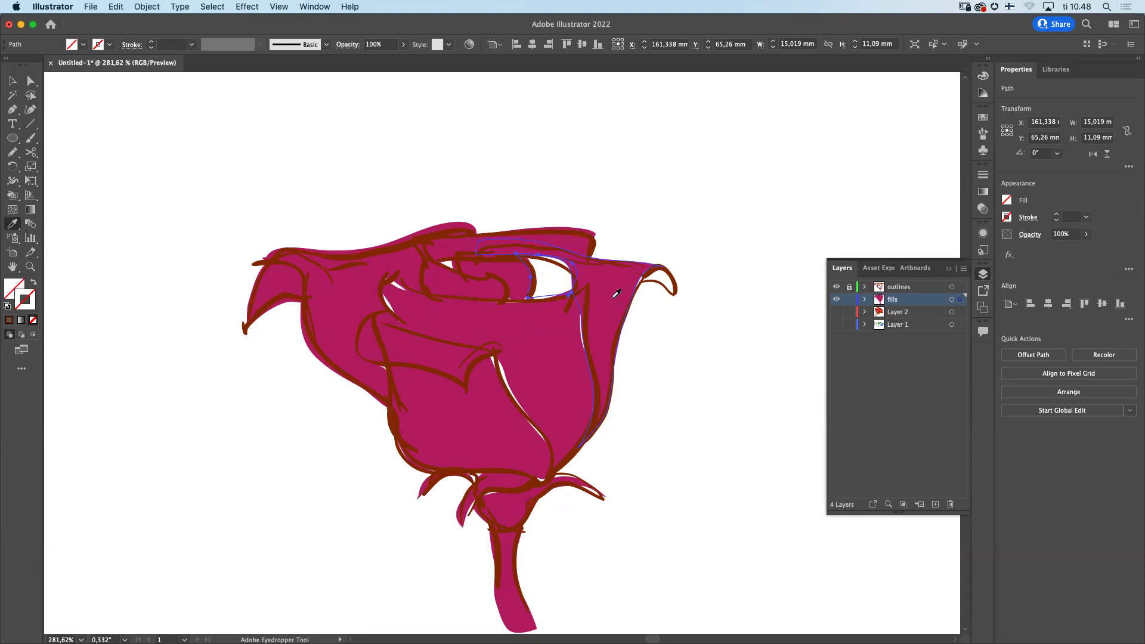
click(614, 294)
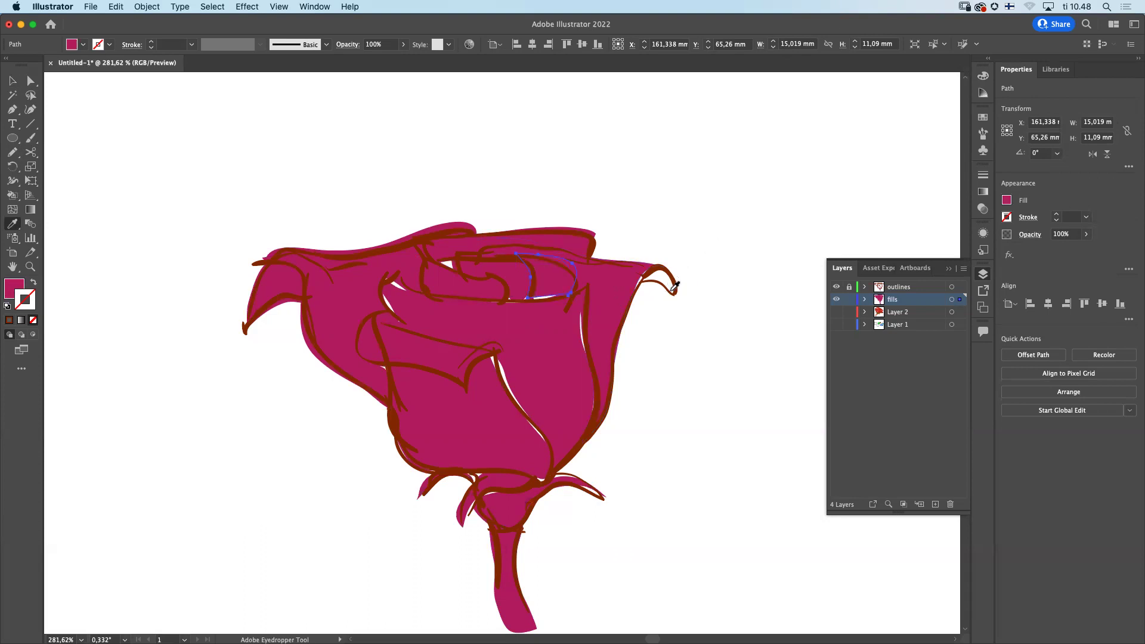
click(671, 274)
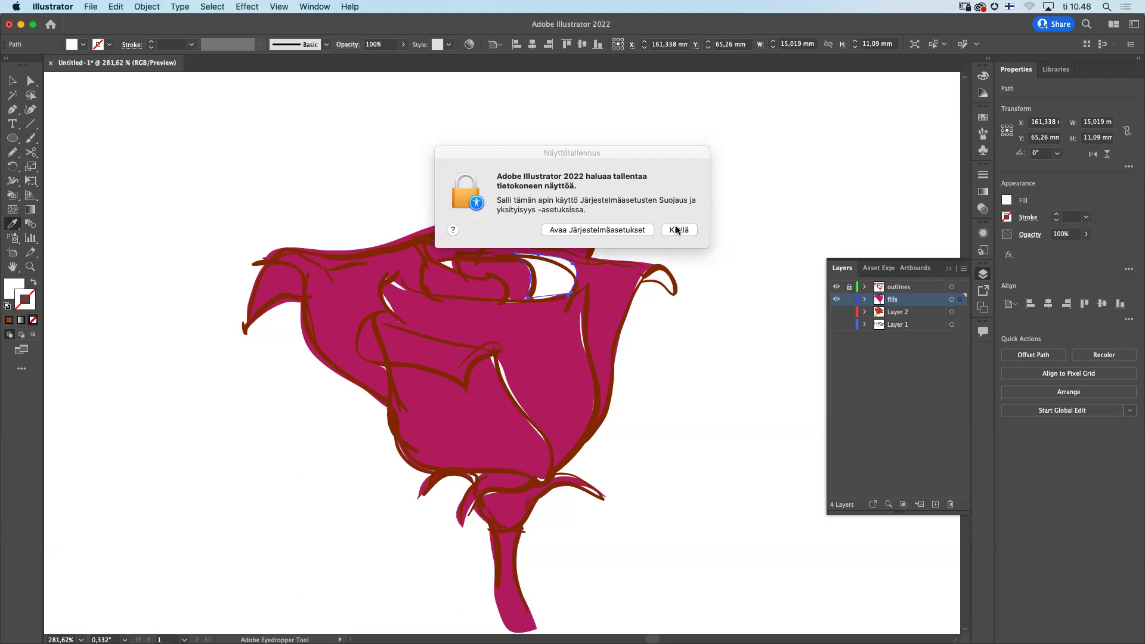
click(678, 230)
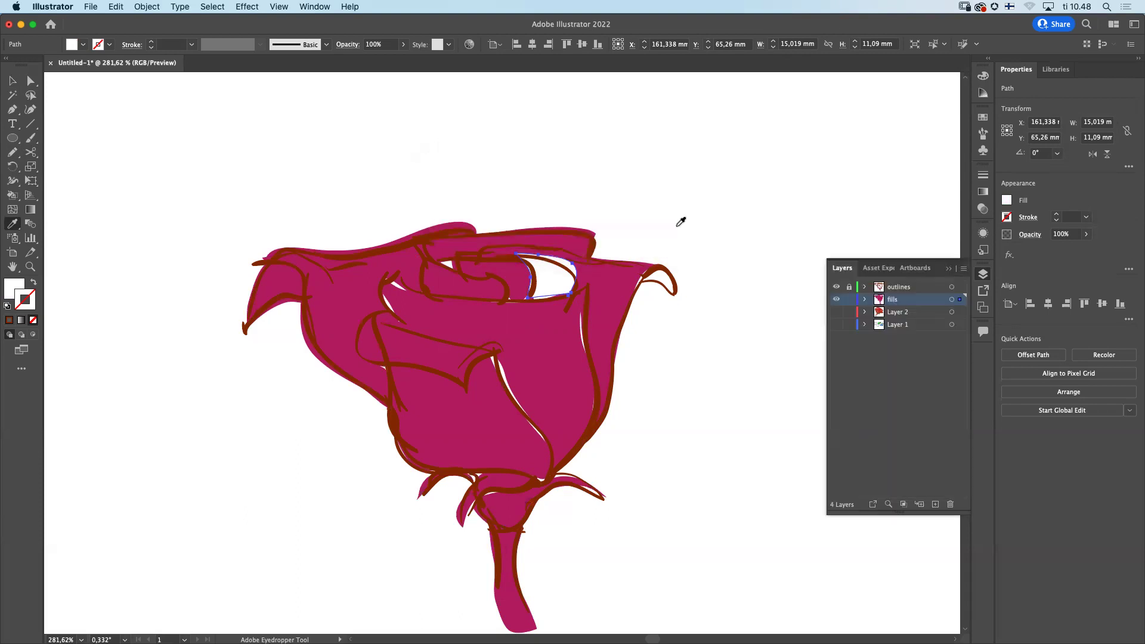
click(675, 285)
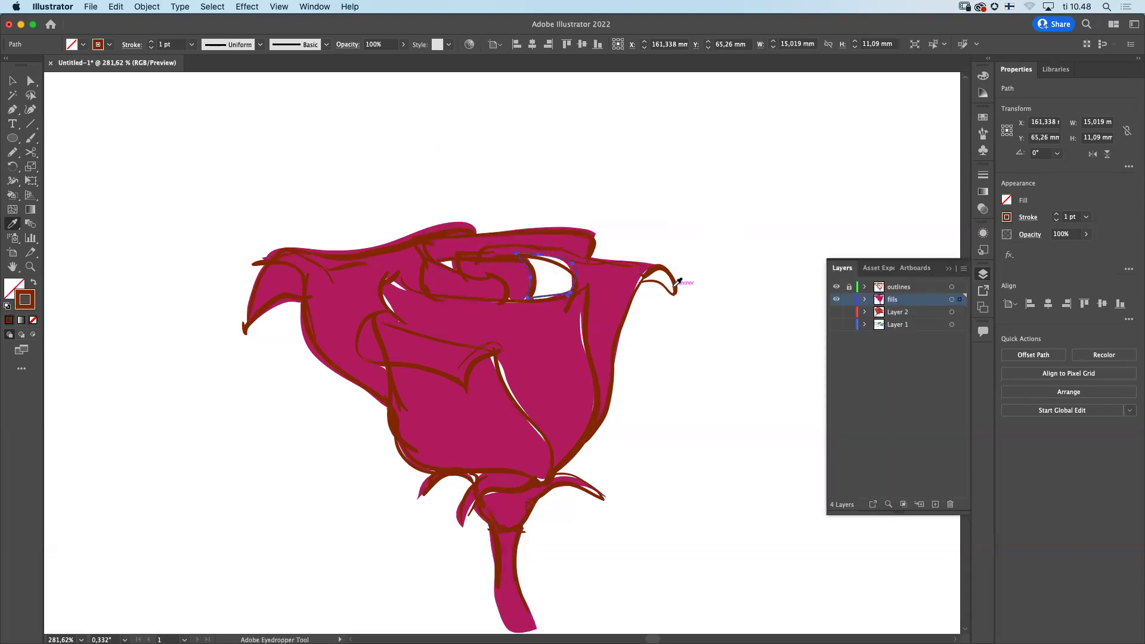
key(super+z)
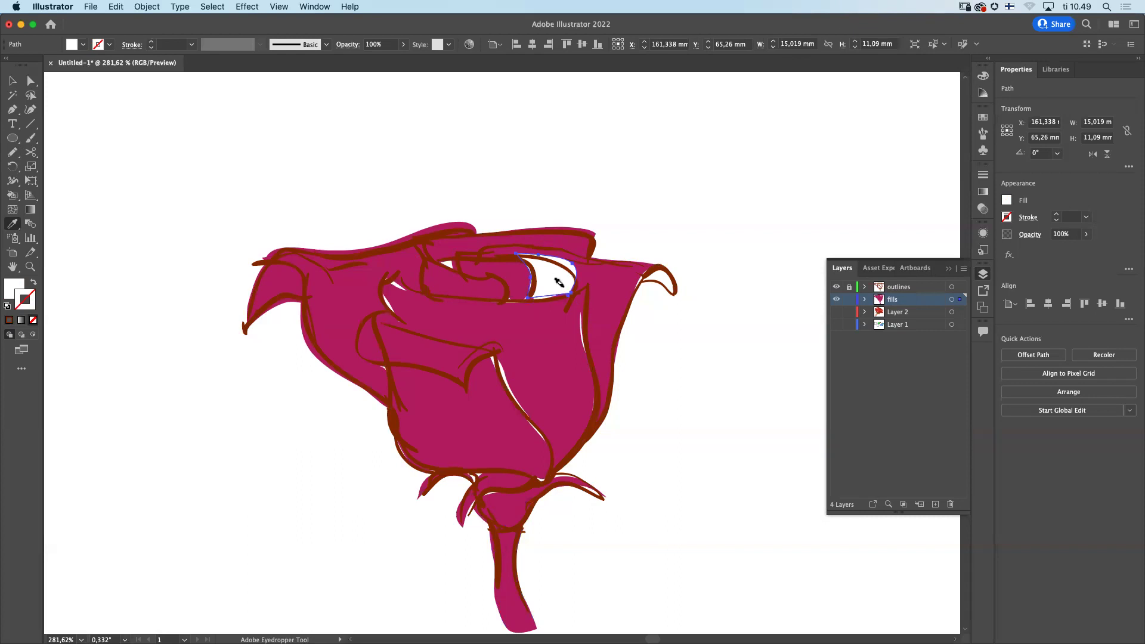
click(621, 278)
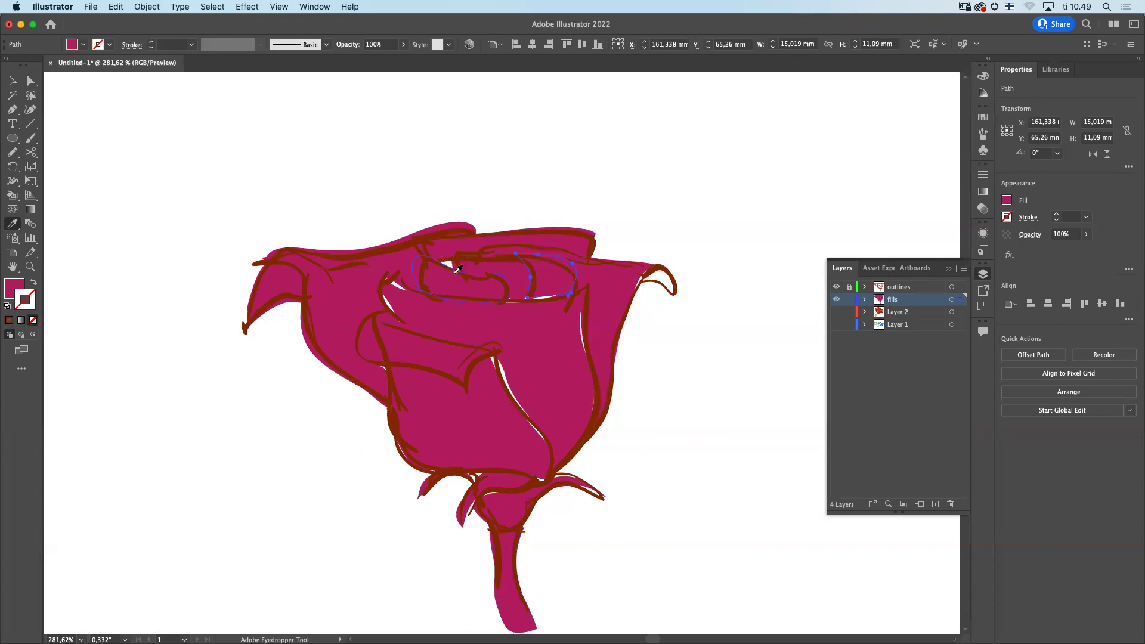
Step: Trace the curled tip of the right outer petal with the Pencil, about 9 by 6 mm, and select the path
key(p)
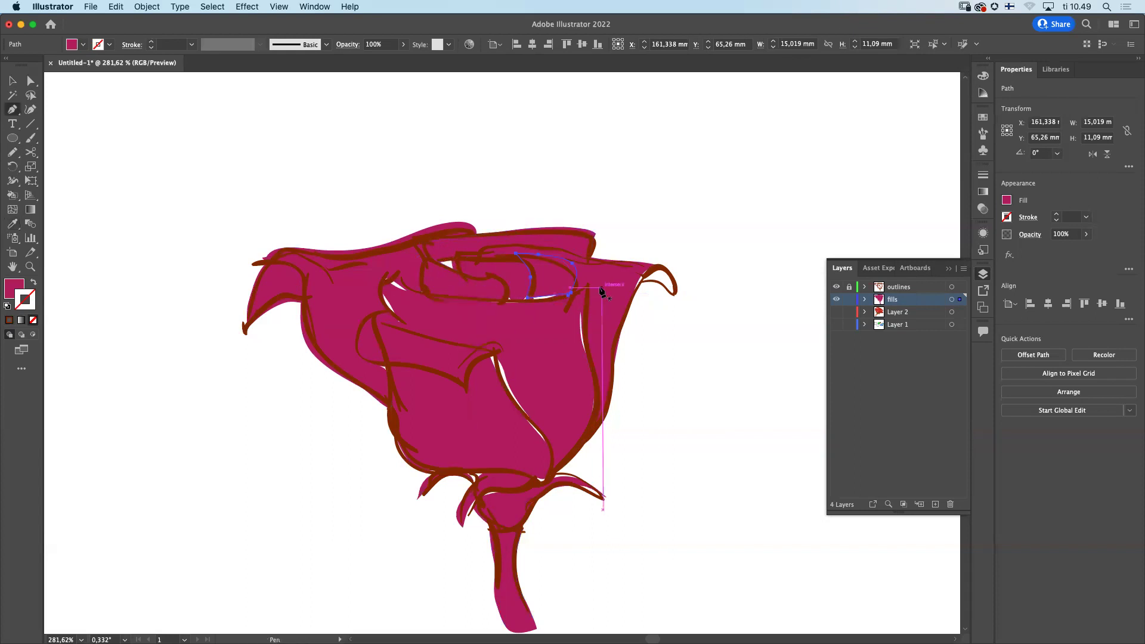
key(n)
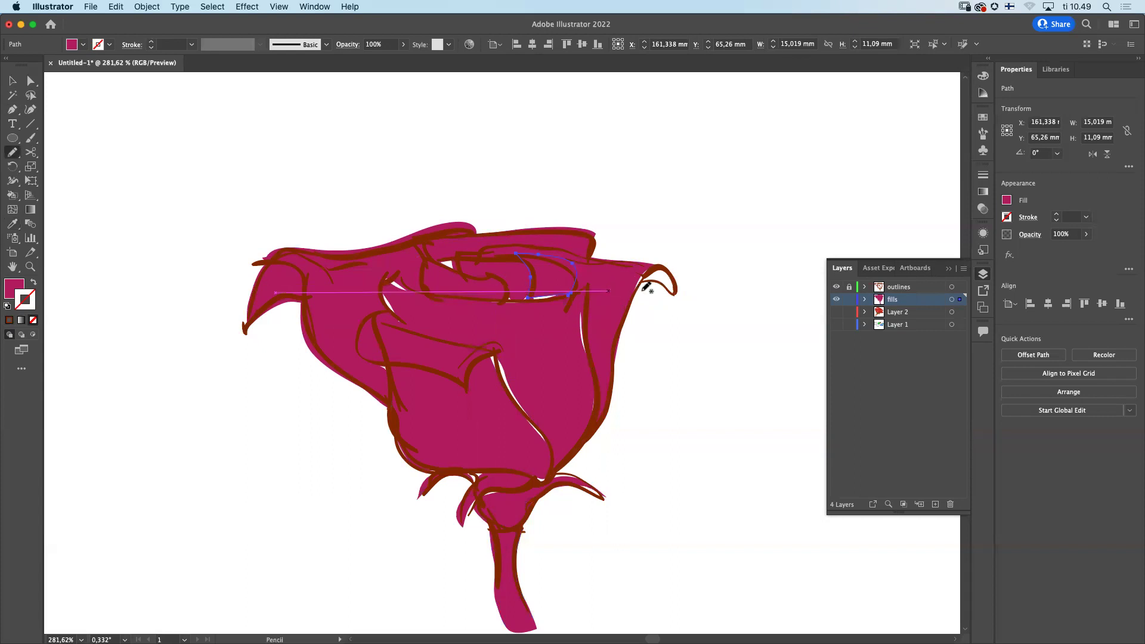
mouse_move(642, 278)
mouse_down()
mouse_move(677, 285)
mouse_move(681, 274)
mouse_move(657, 262)
mouse_move(650, 276)
mouse_move(664, 279)
mouse_up()
key(v)
click(670, 290)
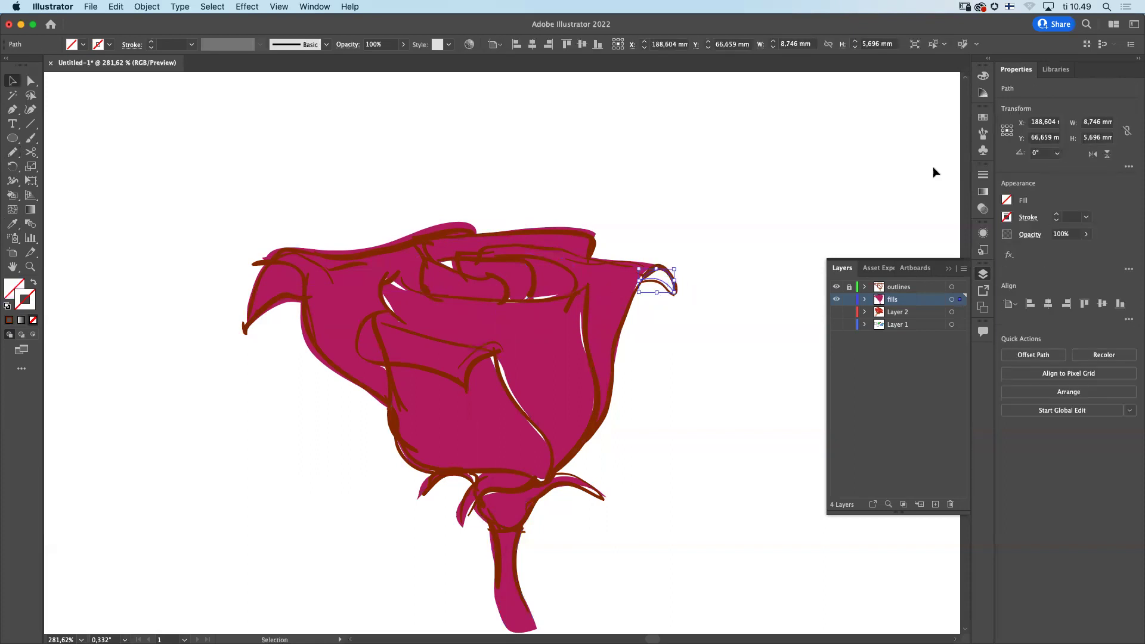
Step: Fill the curled petal tip with a dark brown, about H 17.7°, S 100%, B 54.5%, from the colour spectrum
click(985, 77)
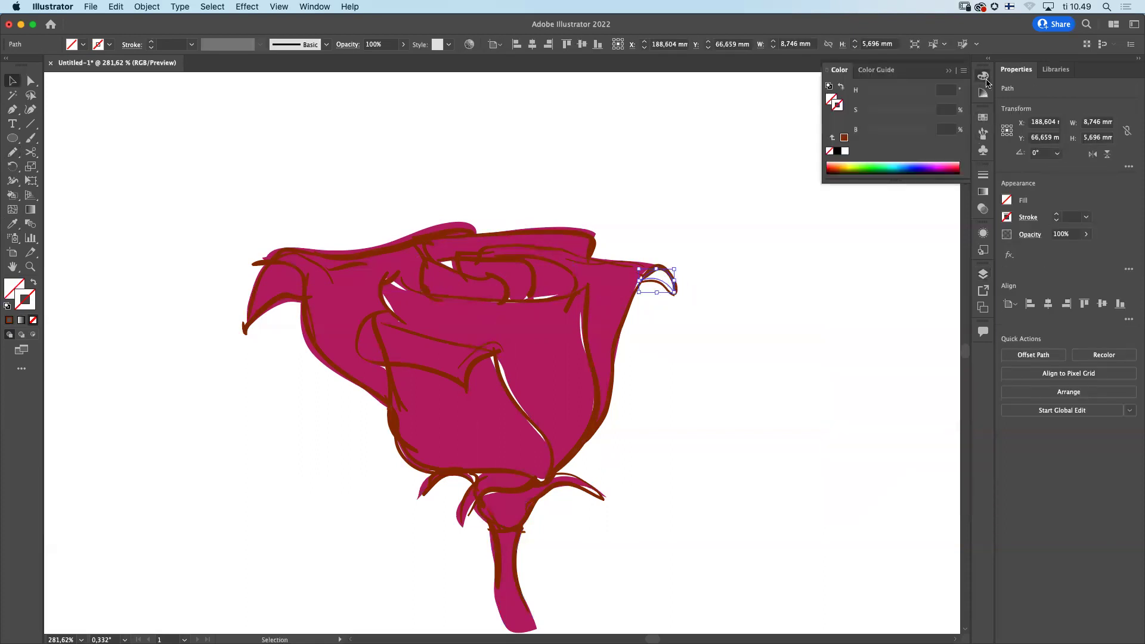
click(835, 166)
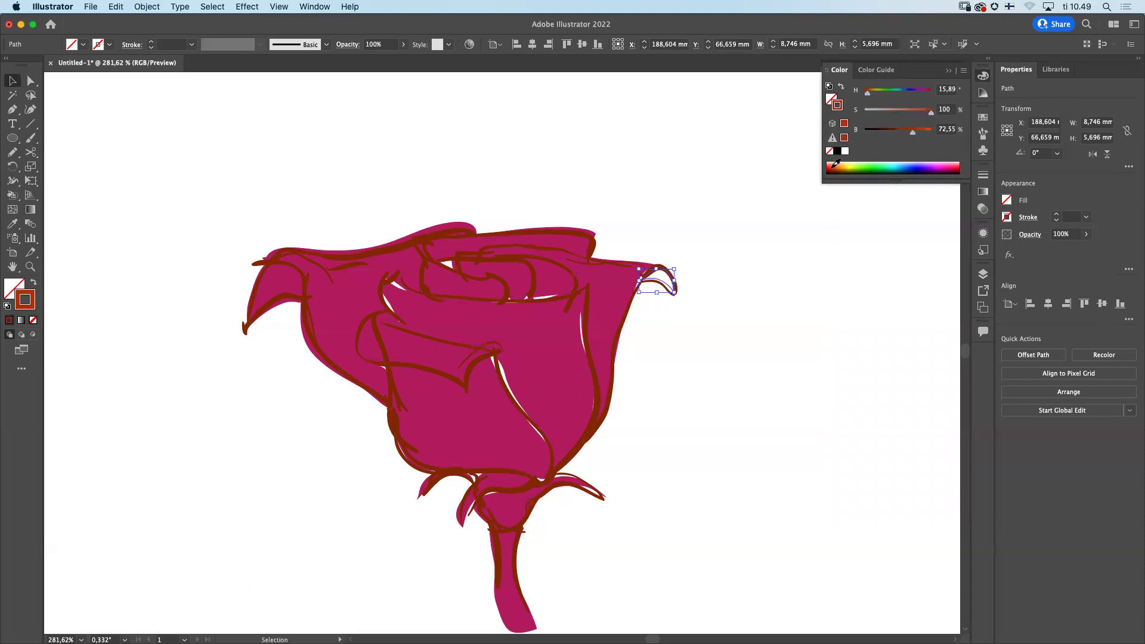
key(super+z)
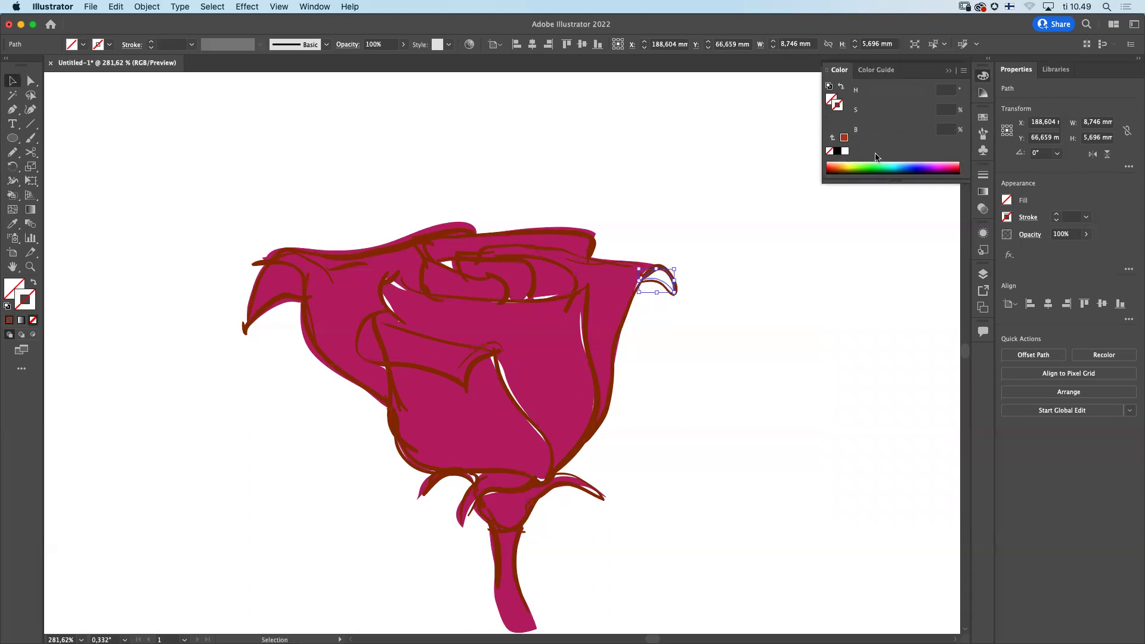
click(836, 167)
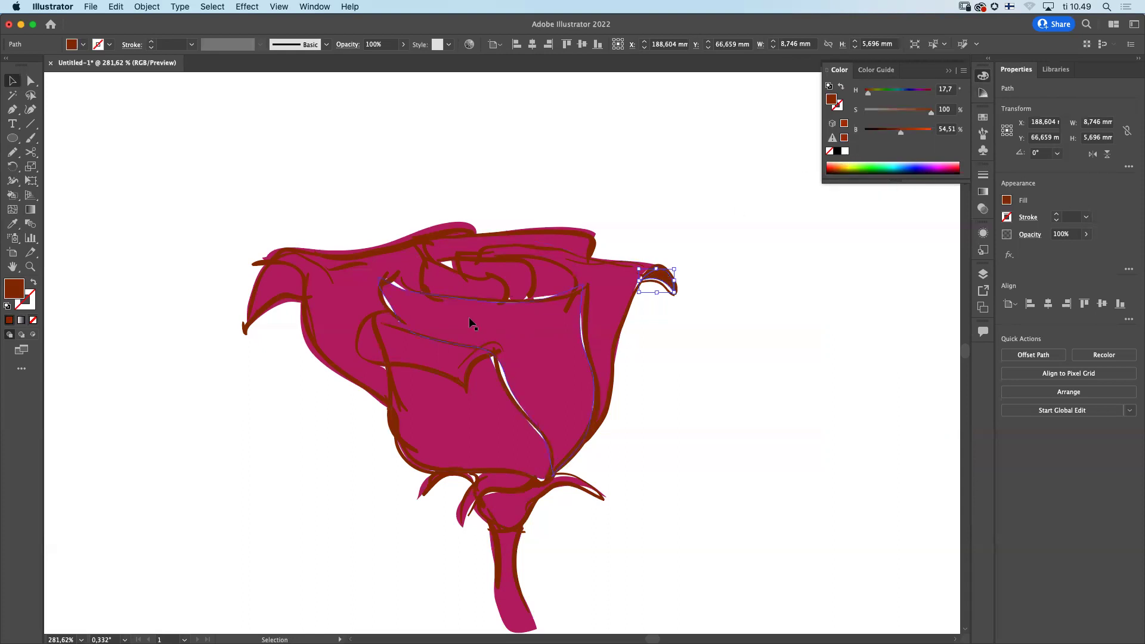
Step: Fill the three sepal paths from the colour spectrum: dark green for the right one, mid green for the middle one, light lime for the left one
click(529, 514)
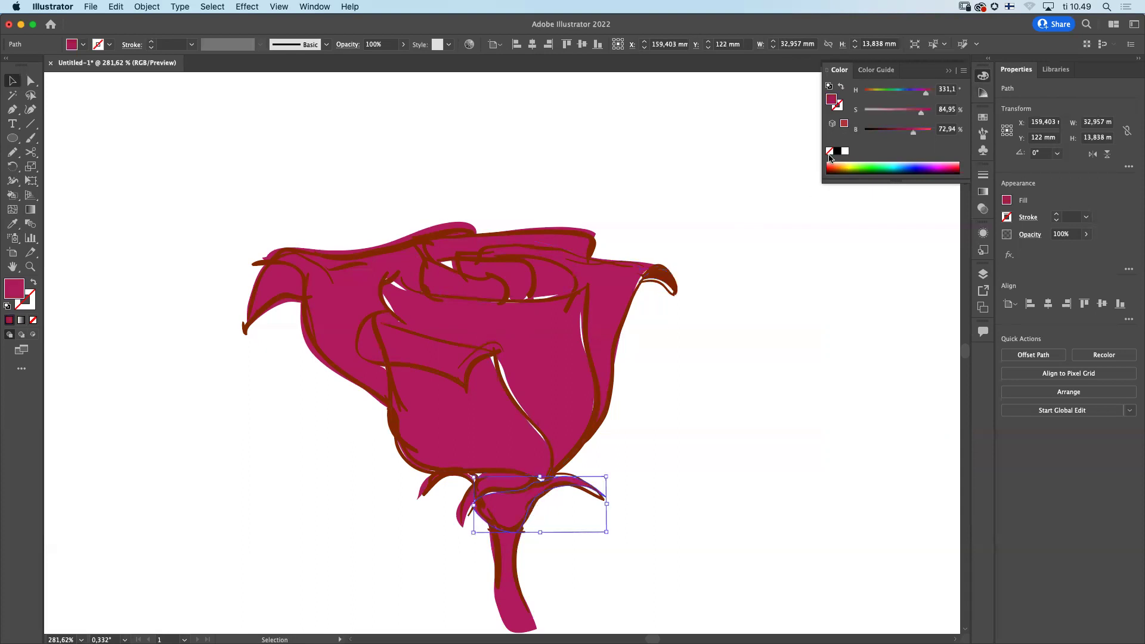
click(865, 167)
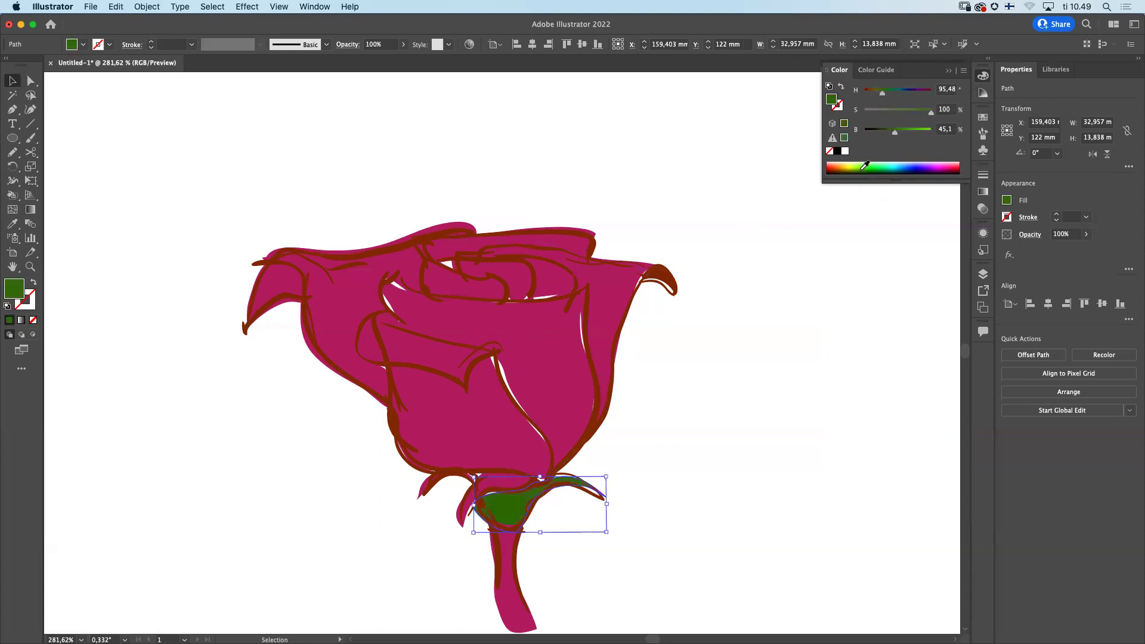
click(467, 513)
click(465, 509)
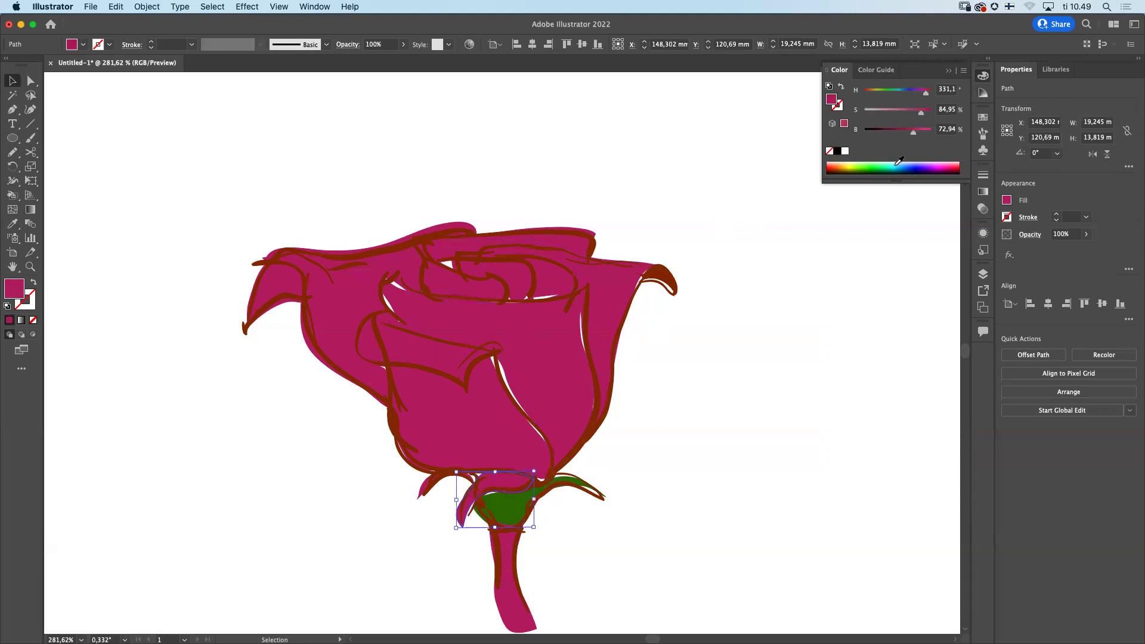
click(876, 165)
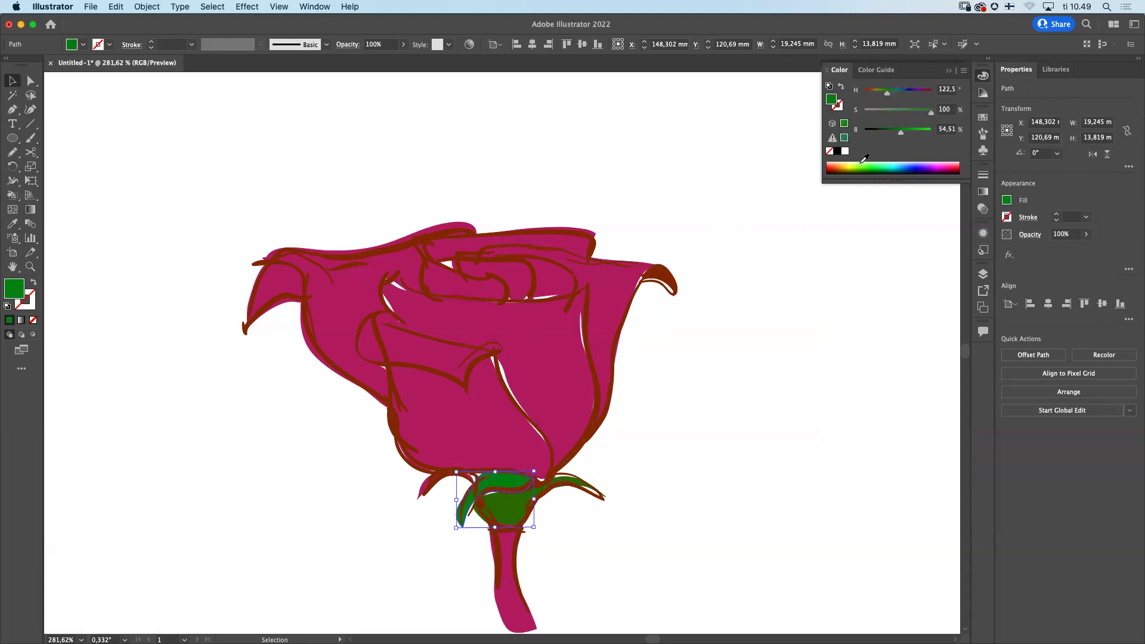
click(435, 482)
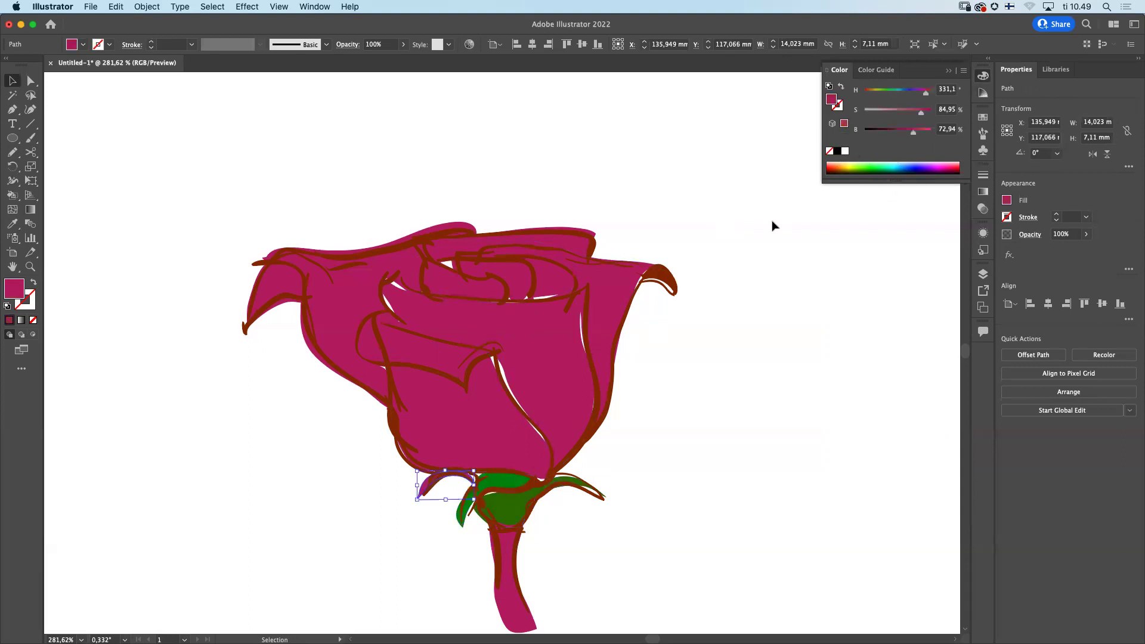
click(859, 165)
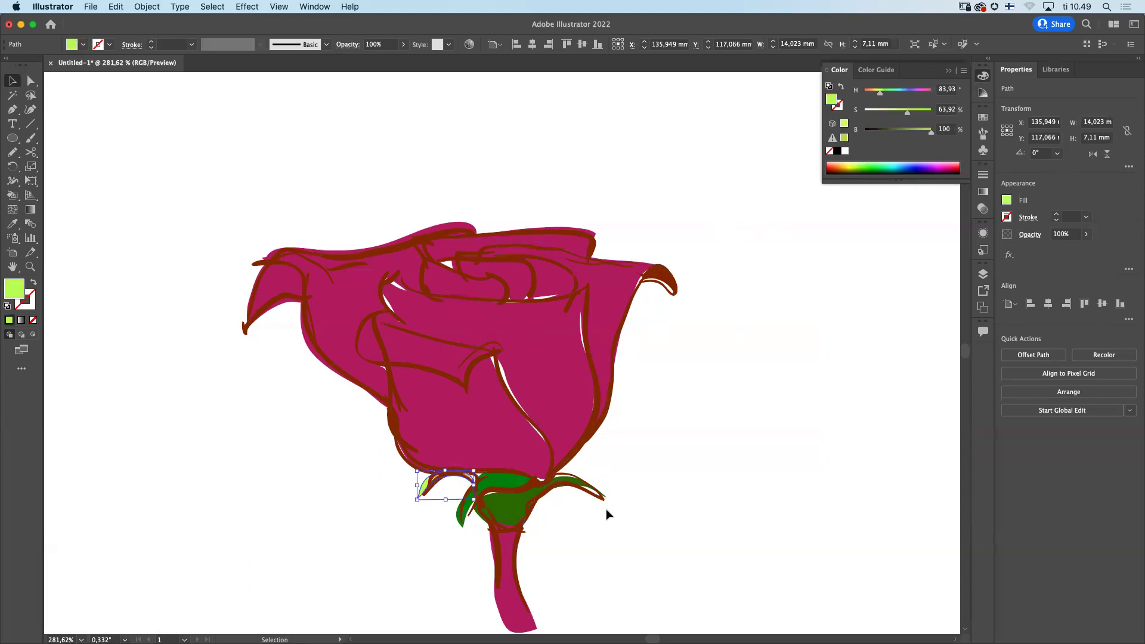
Step: Save the right sepal's dark green fill (R 47, G 115, B 0) as a new global RGB process colour swatch
click(517, 546)
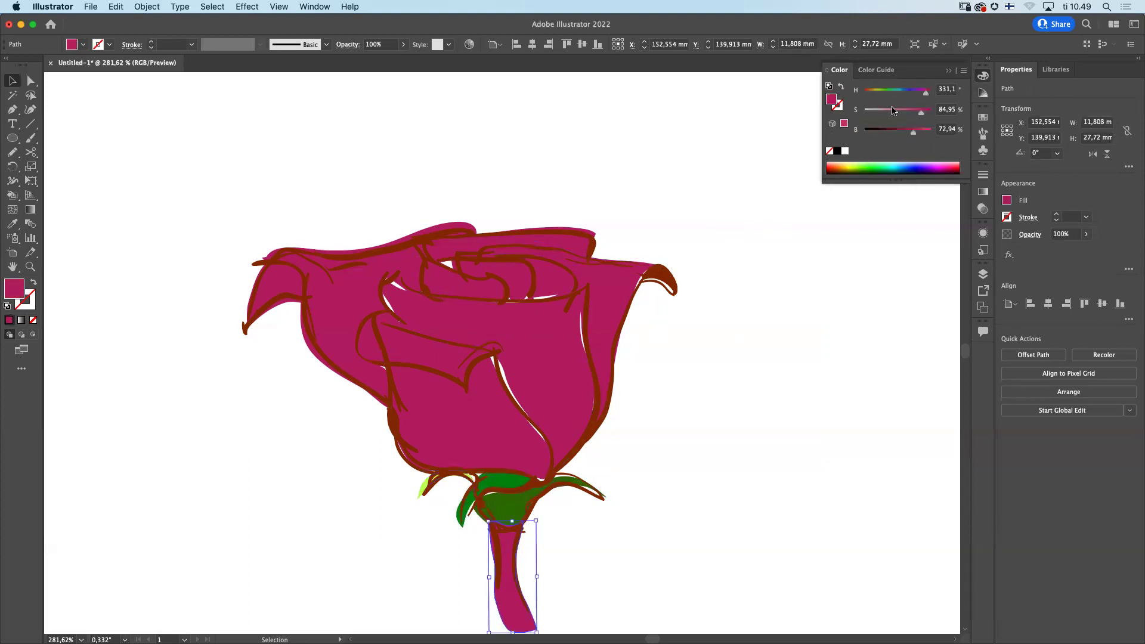
click(983, 118)
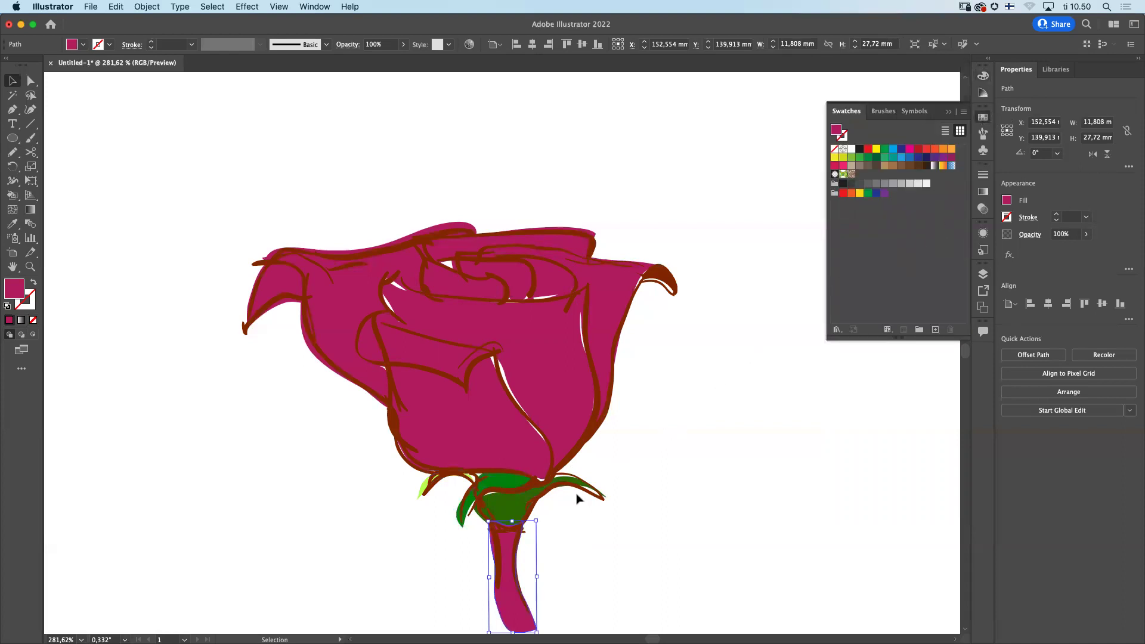
click(516, 510)
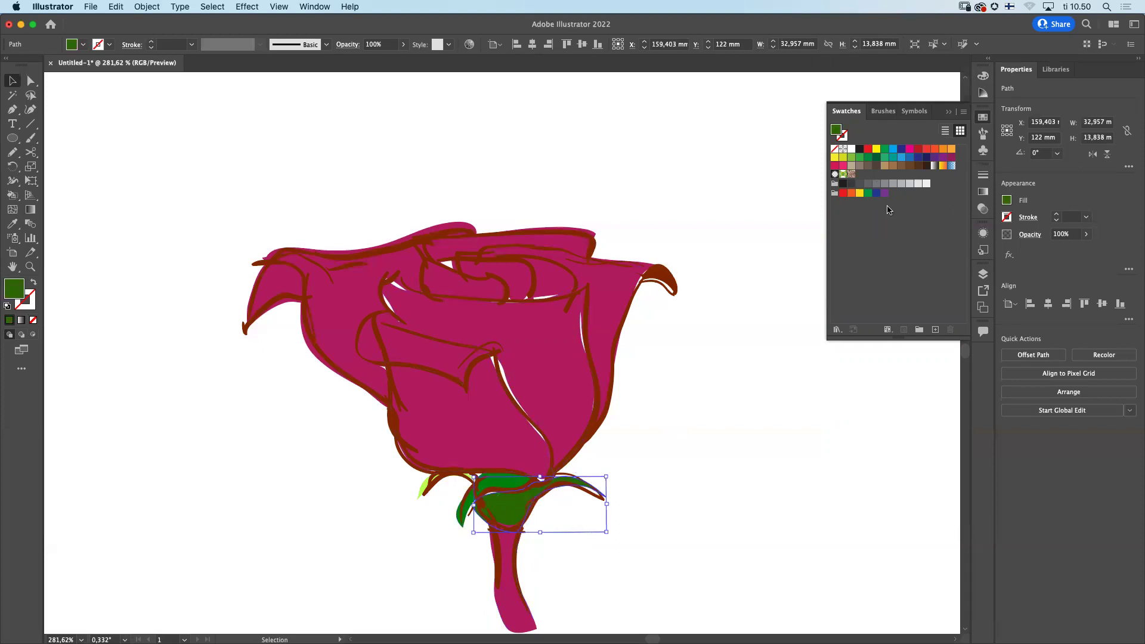
click(935, 330)
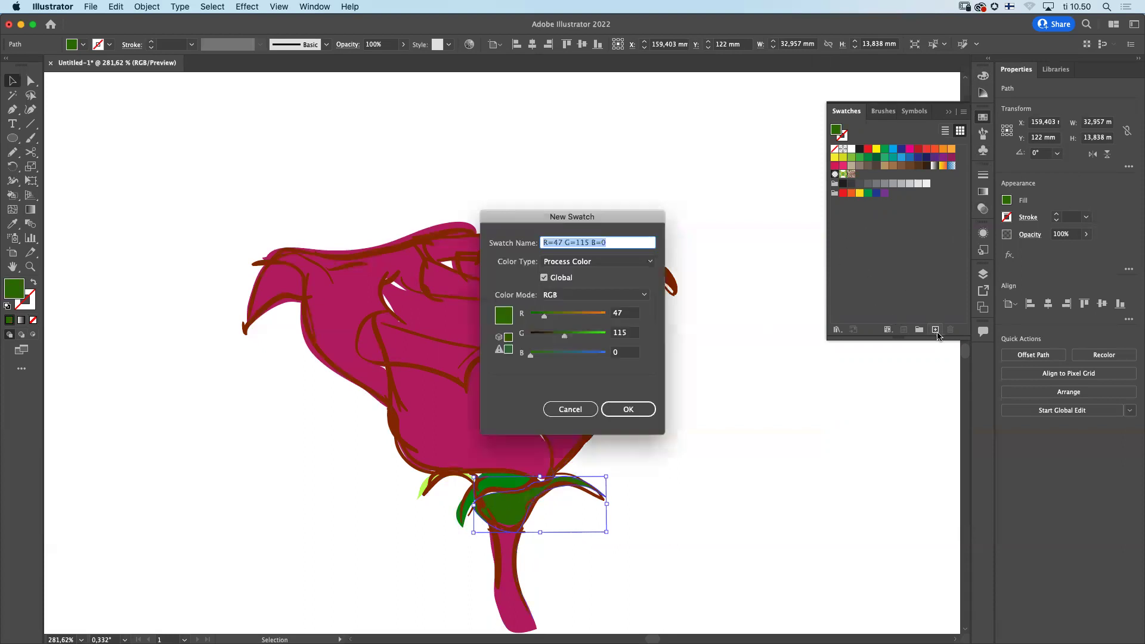
click(638, 409)
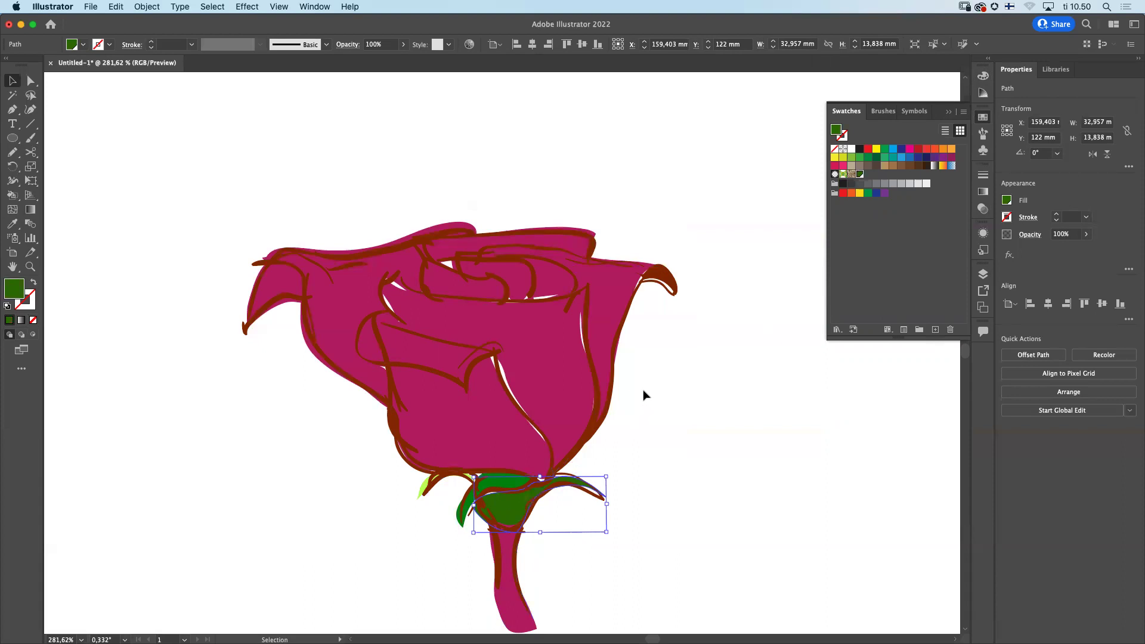
Step: Save the front petal's magenta fill (R 186, G 28, B 104) as a new global RGB process colour swatch
click(482, 521)
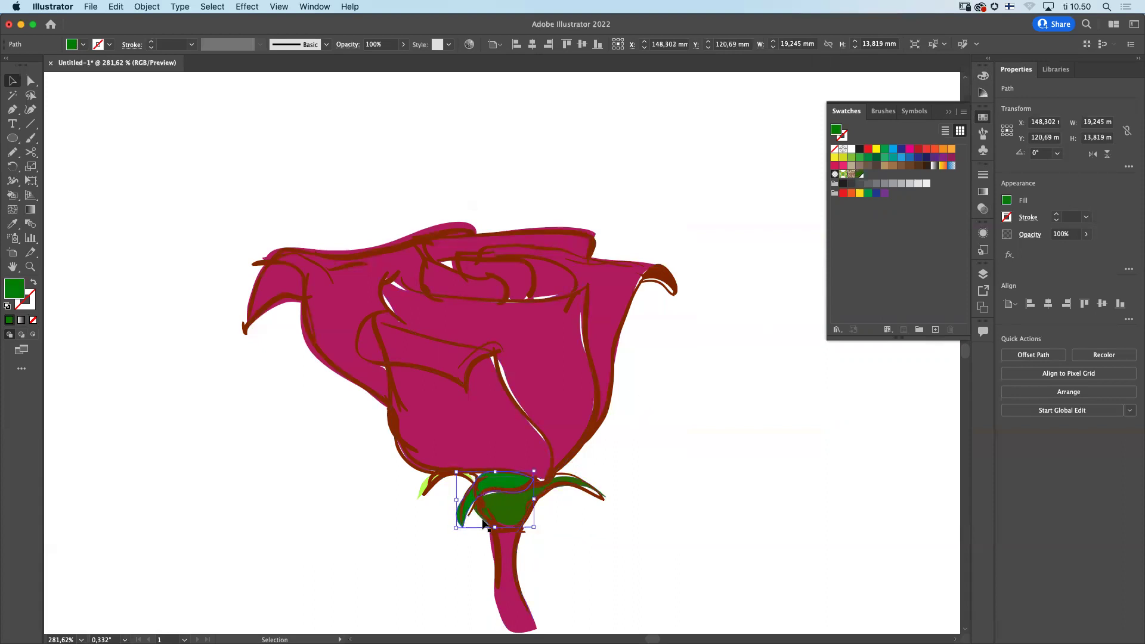
click(472, 407)
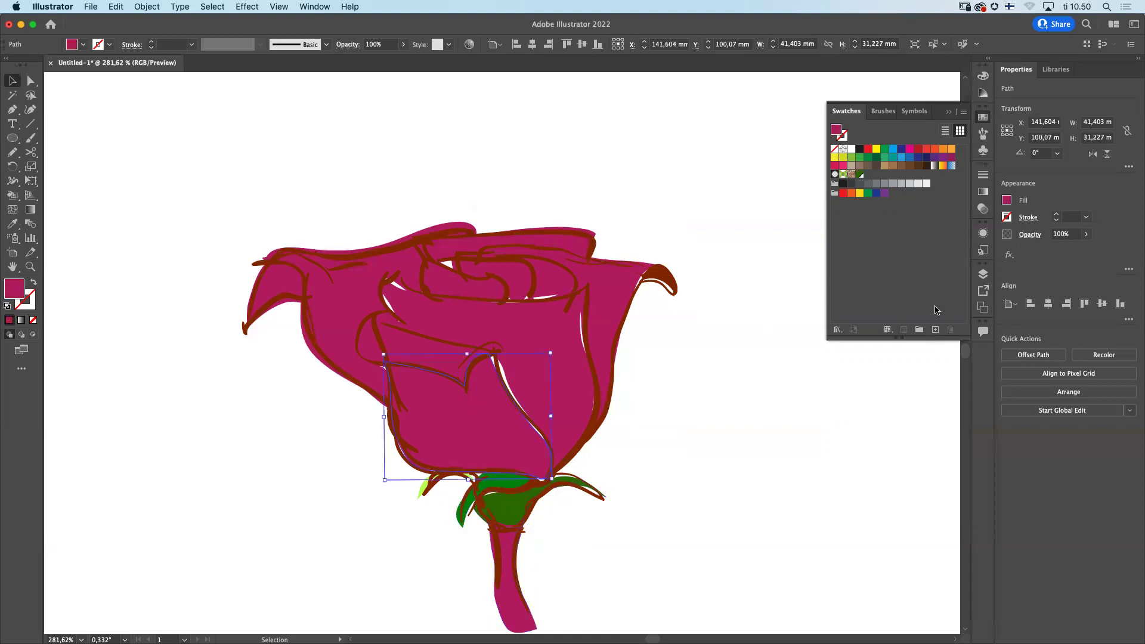
click(936, 330)
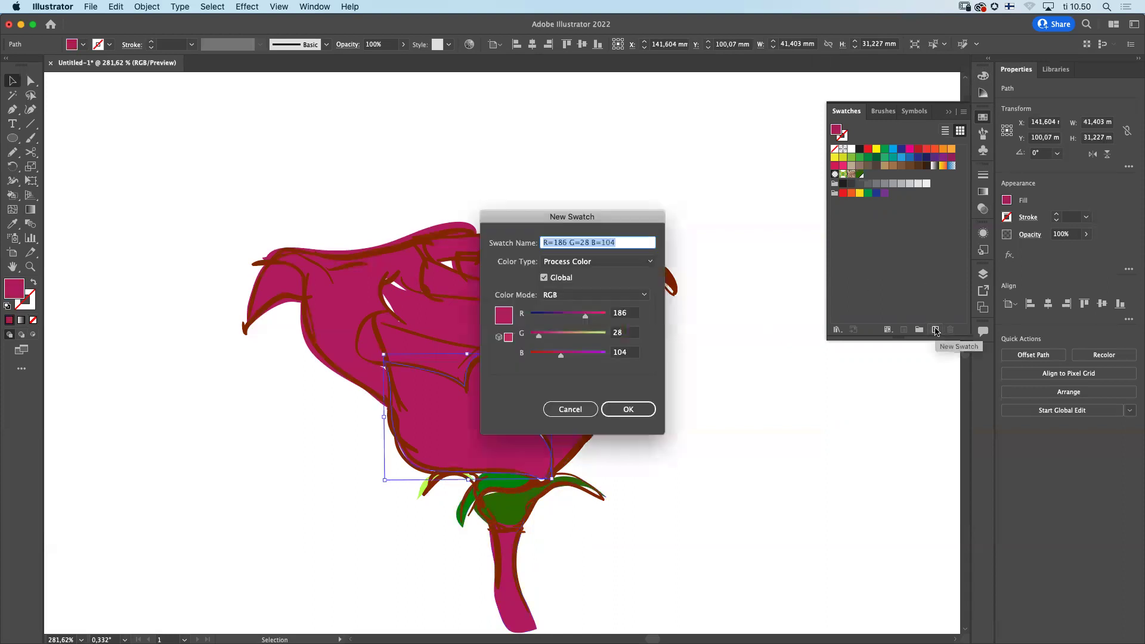
click(628, 410)
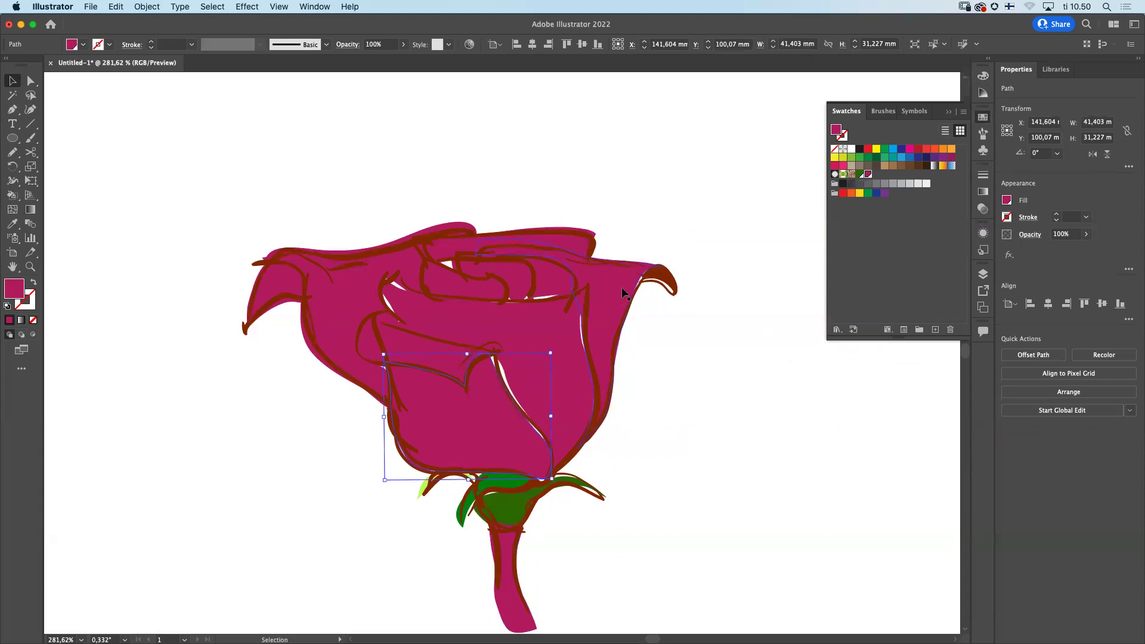
Step: Save the dark brown fill of the right outer petal's curled tip as a new colour swatch
click(667, 278)
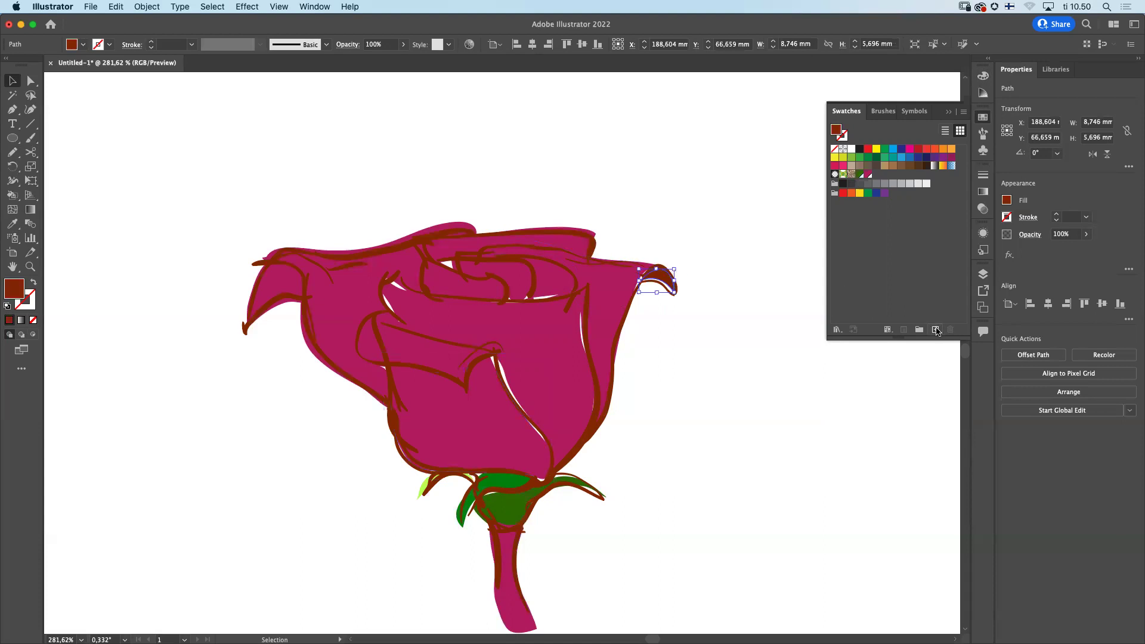
click(937, 330)
click(628, 410)
Step: Save the left sepal's light lime fill (R 190, G 255, B 92) as a new global RGB process colour swatch
click(594, 440)
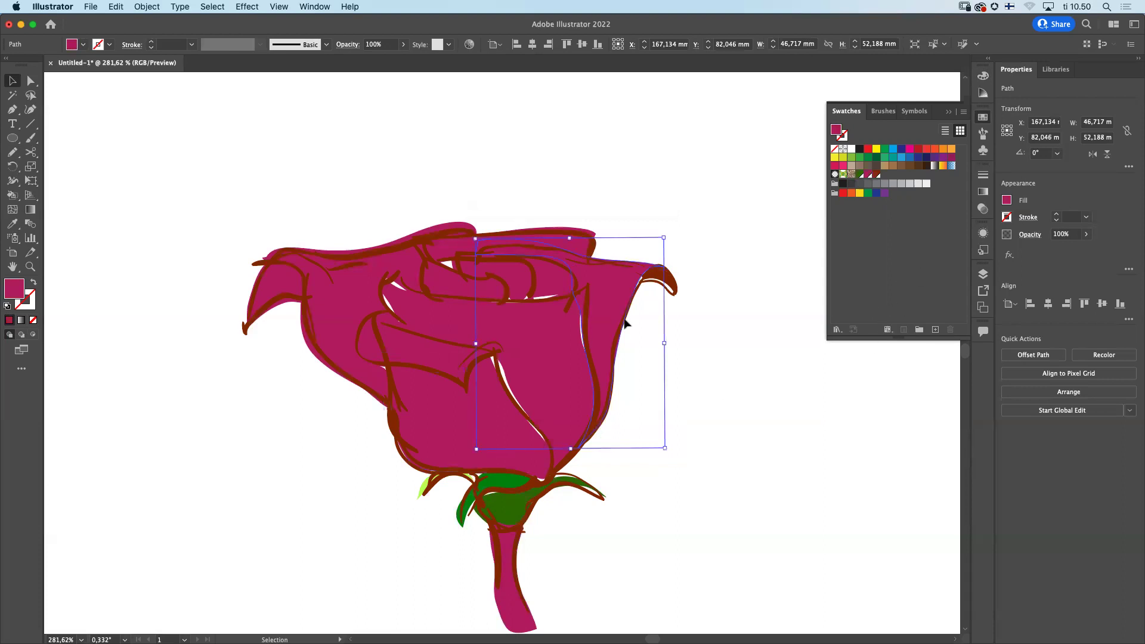
click(434, 360)
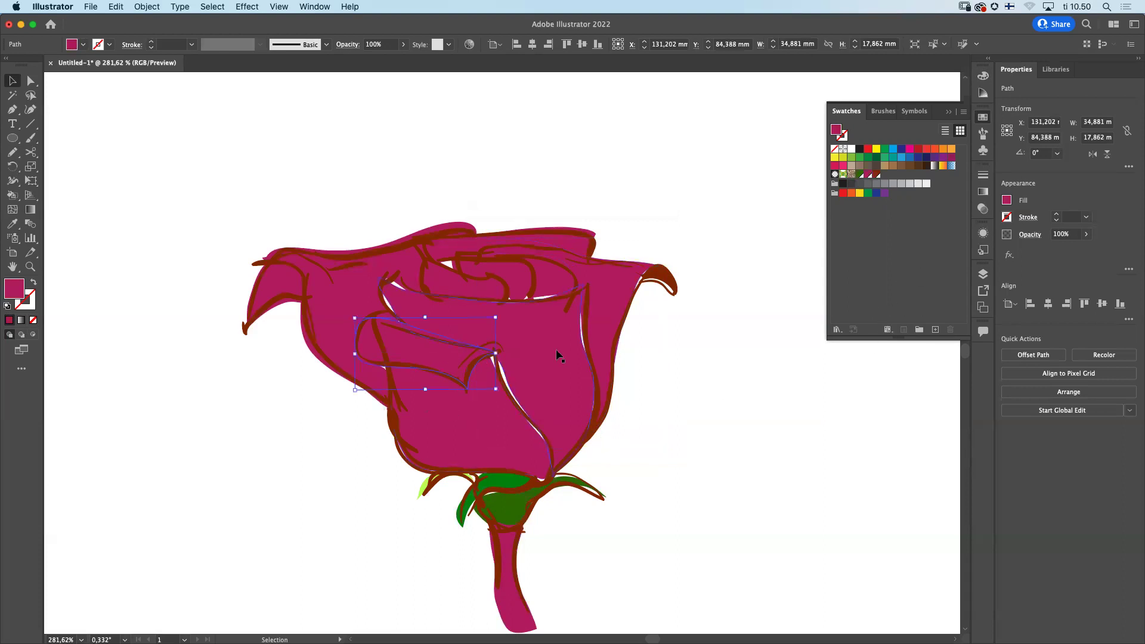
click(421, 496)
click(936, 330)
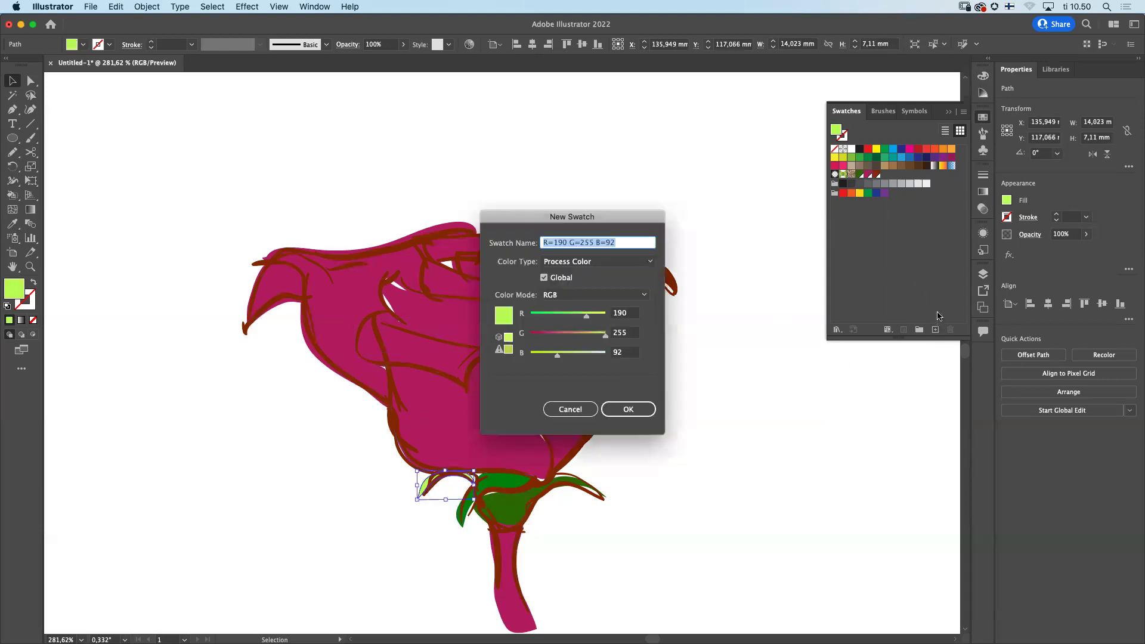
click(628, 409)
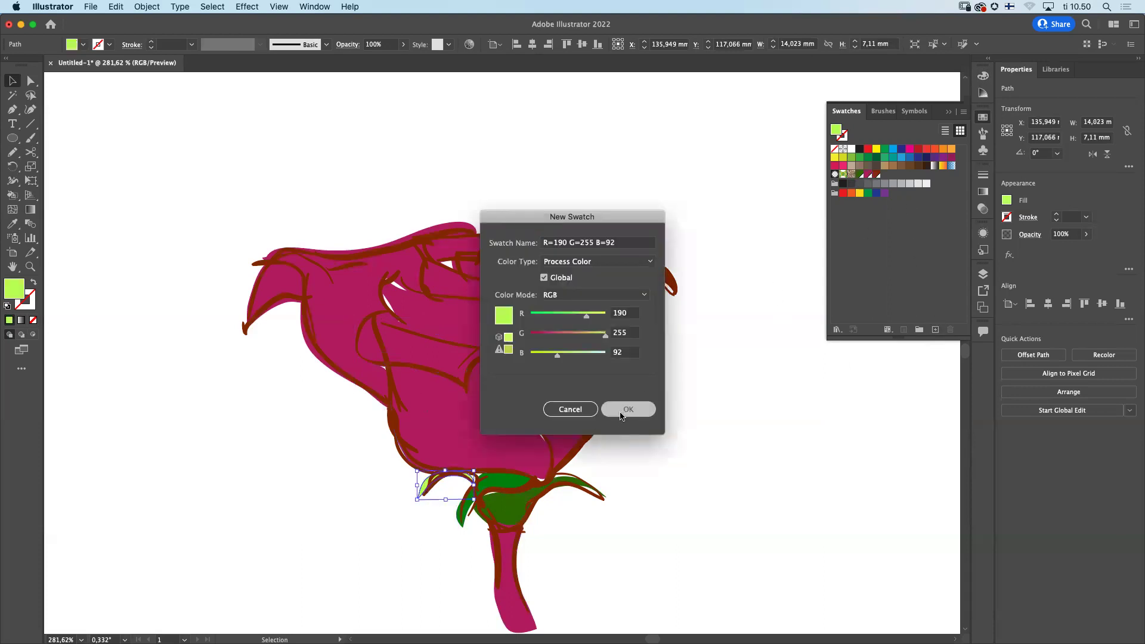
Step: Save the middle sepal's green fill (R 0, G 139, B 6) as a new global RGB process colour swatch
click(503, 489)
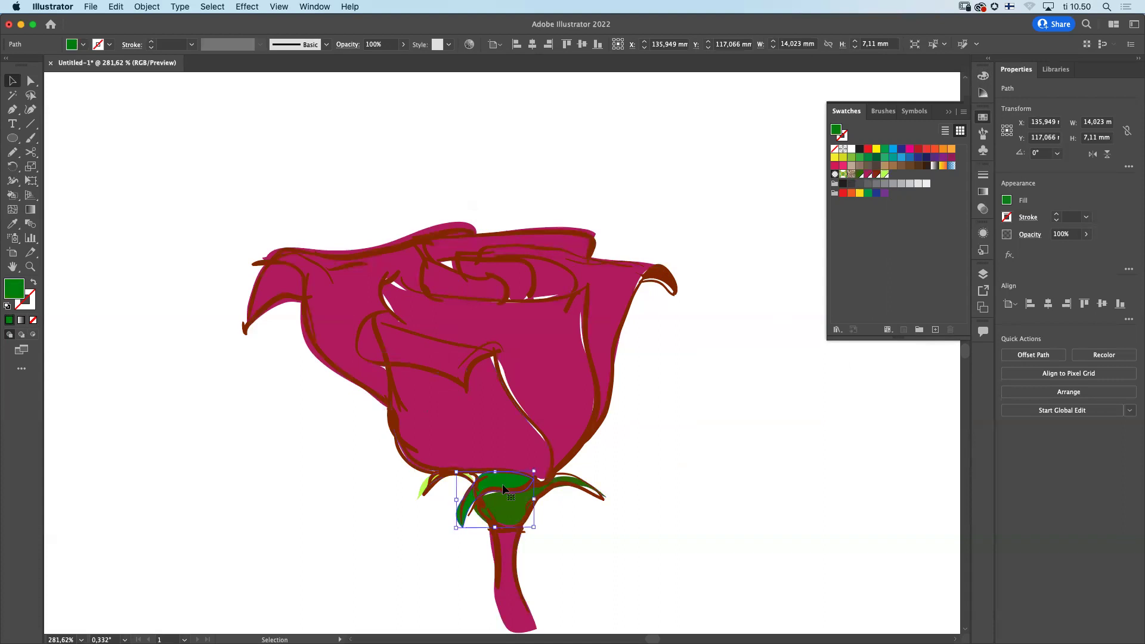
click(936, 330)
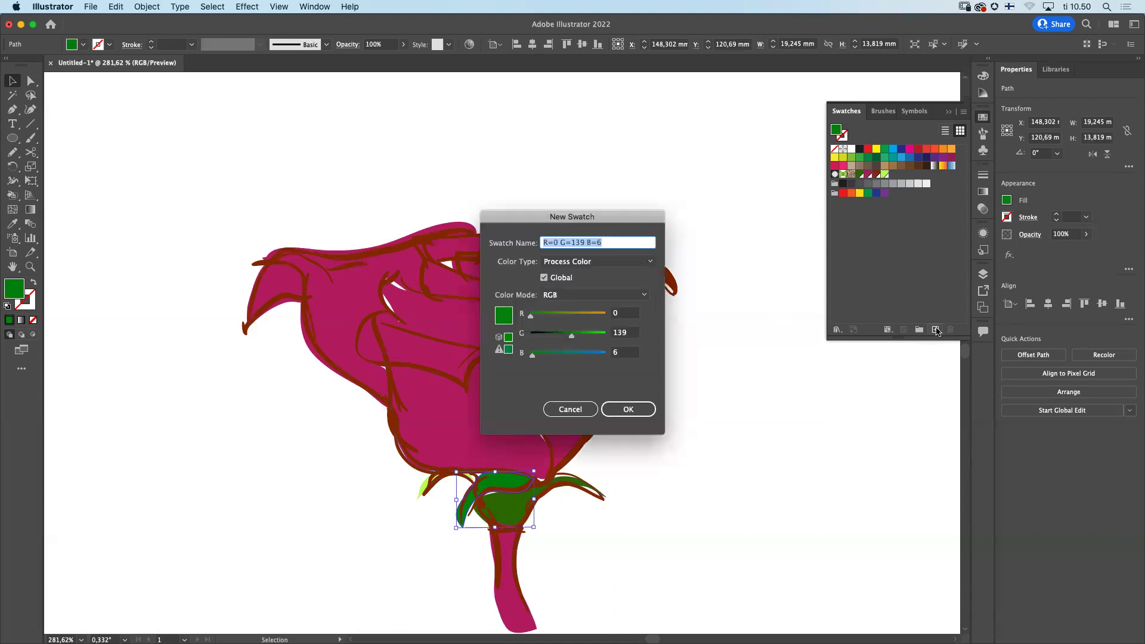
click(628, 409)
Step: Fill the stem path with the saved dark green global swatch
click(516, 573)
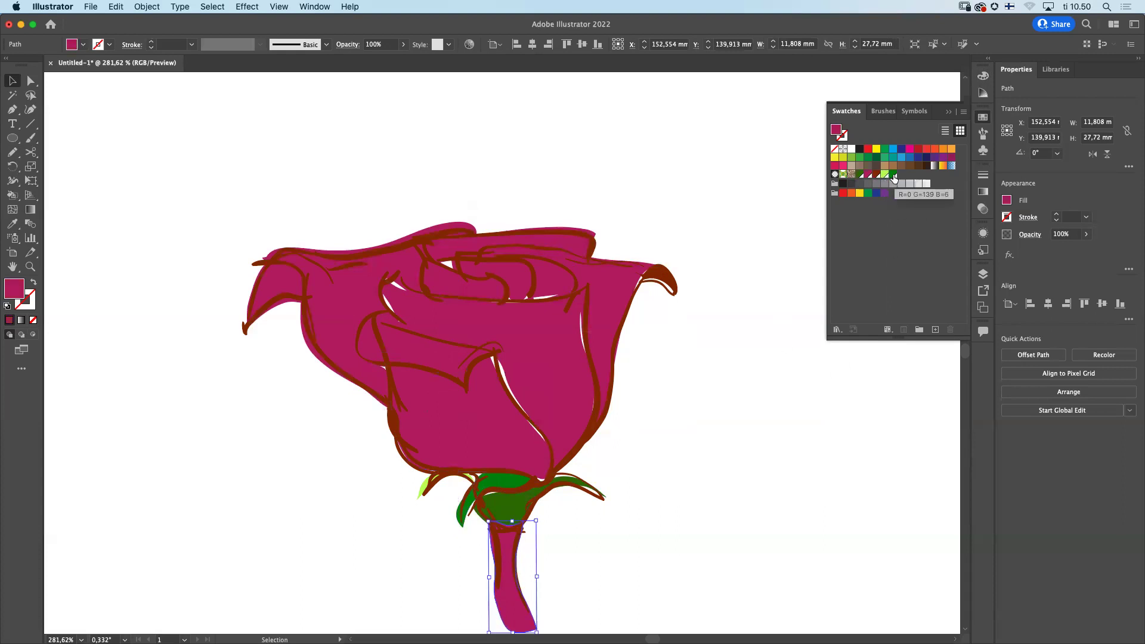
click(861, 174)
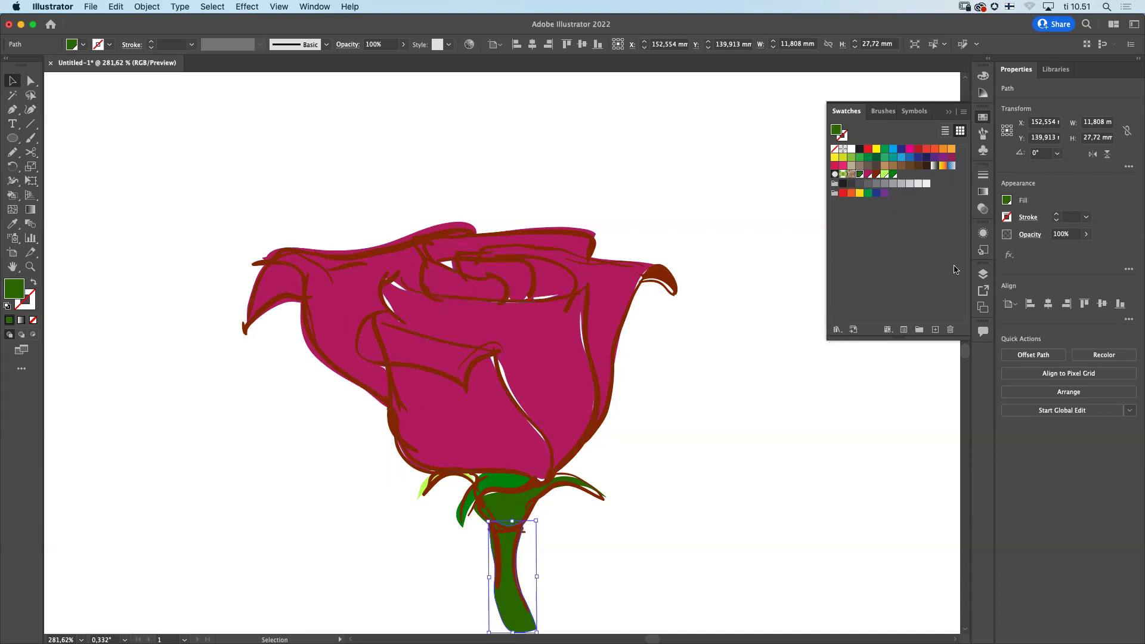
click(977, 278)
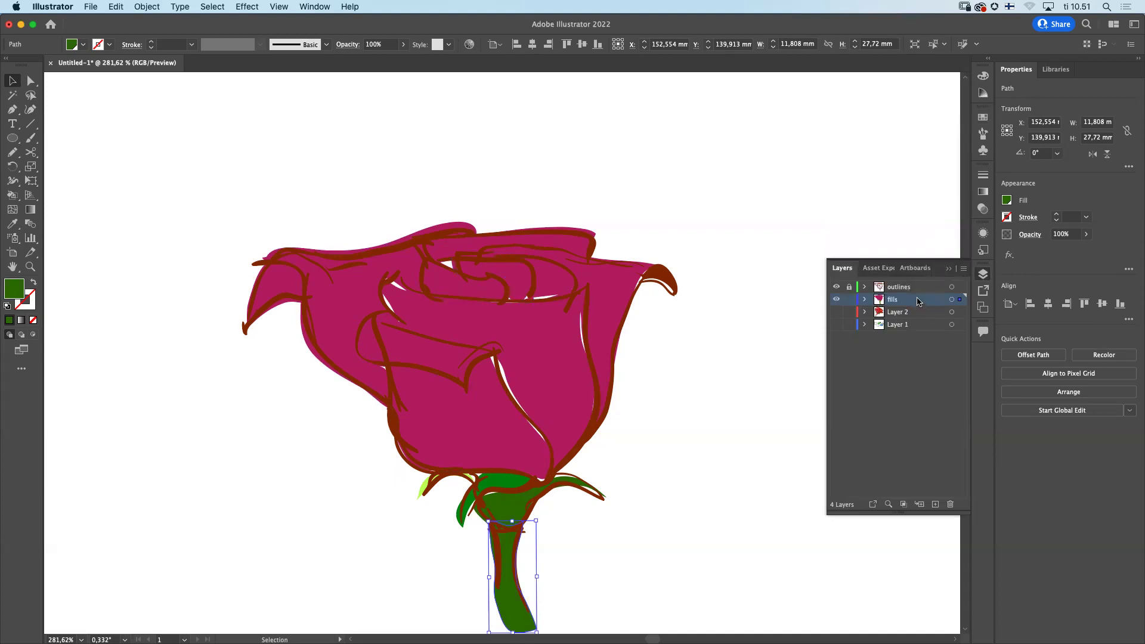
click(445, 362)
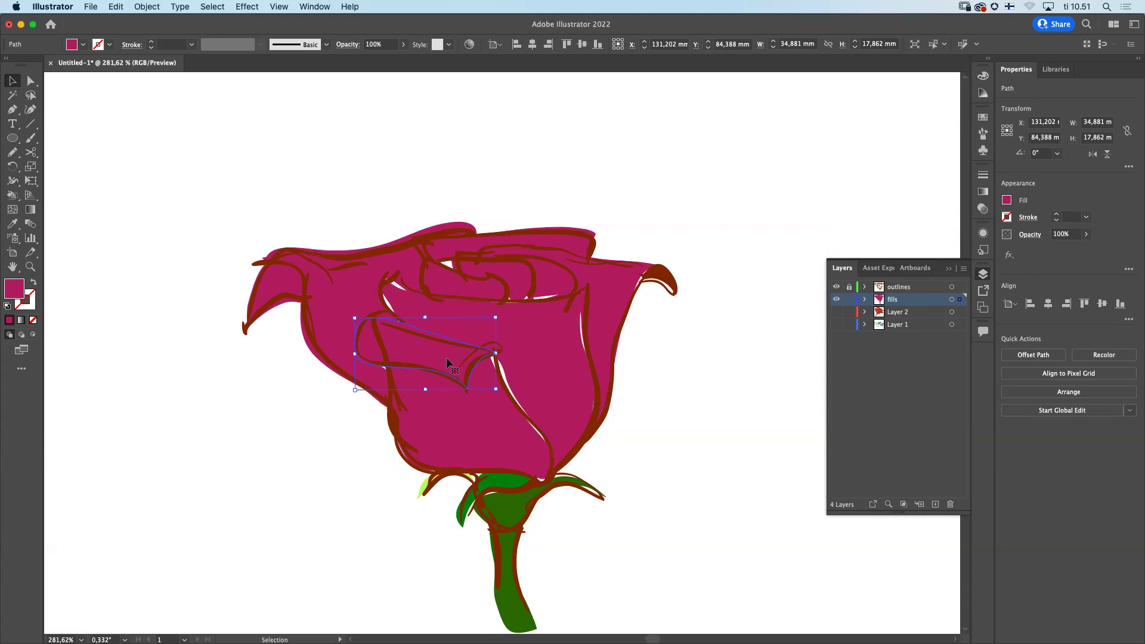
click(984, 274)
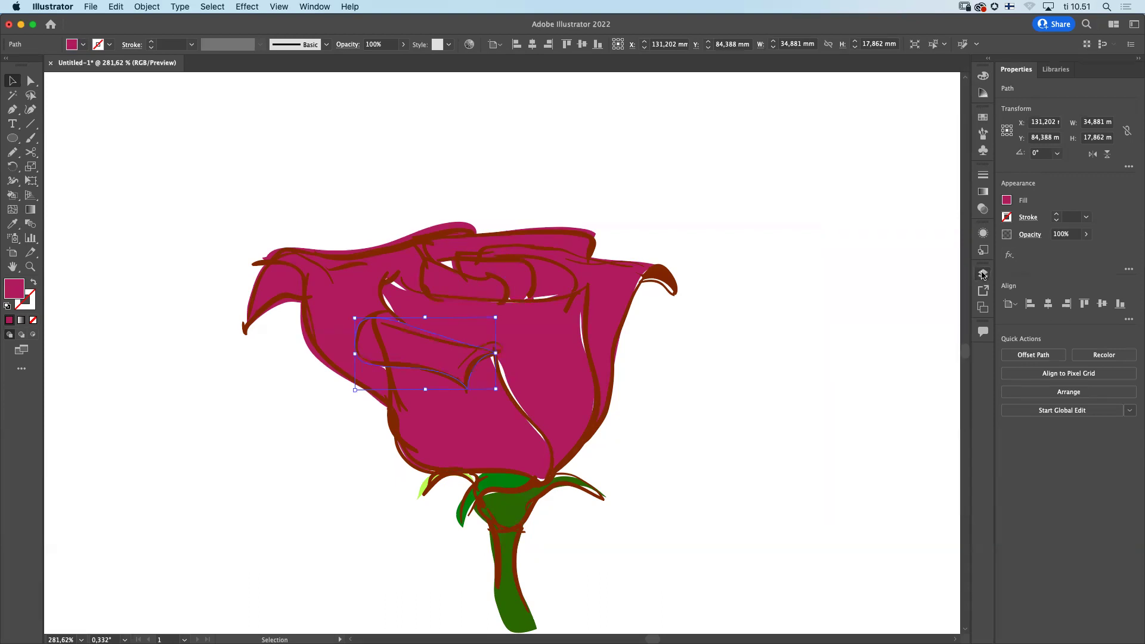
Step: Apply a linear gradient to the front lower petal with the Gradient tool, running vertically from its upper notch to its base
click(505, 448)
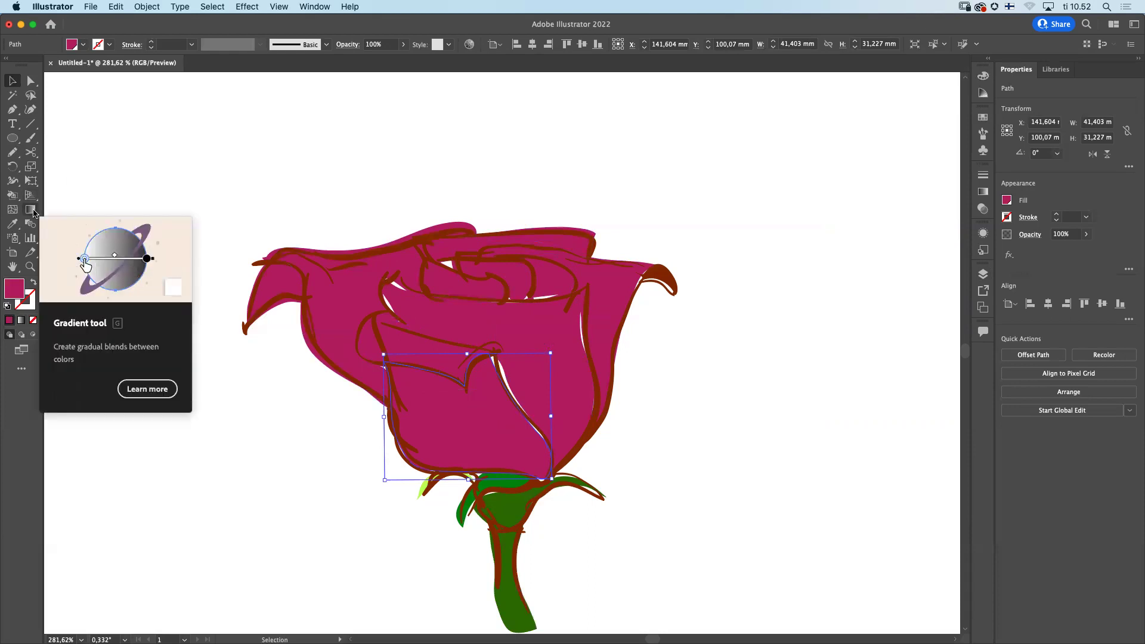
click(32, 212)
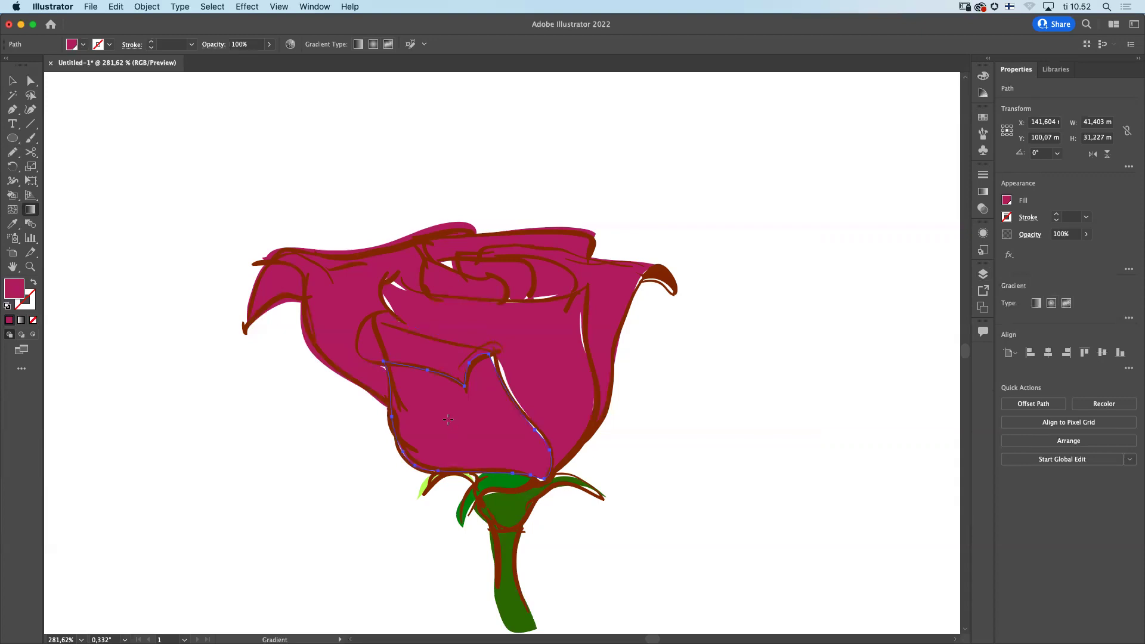
click(450, 418)
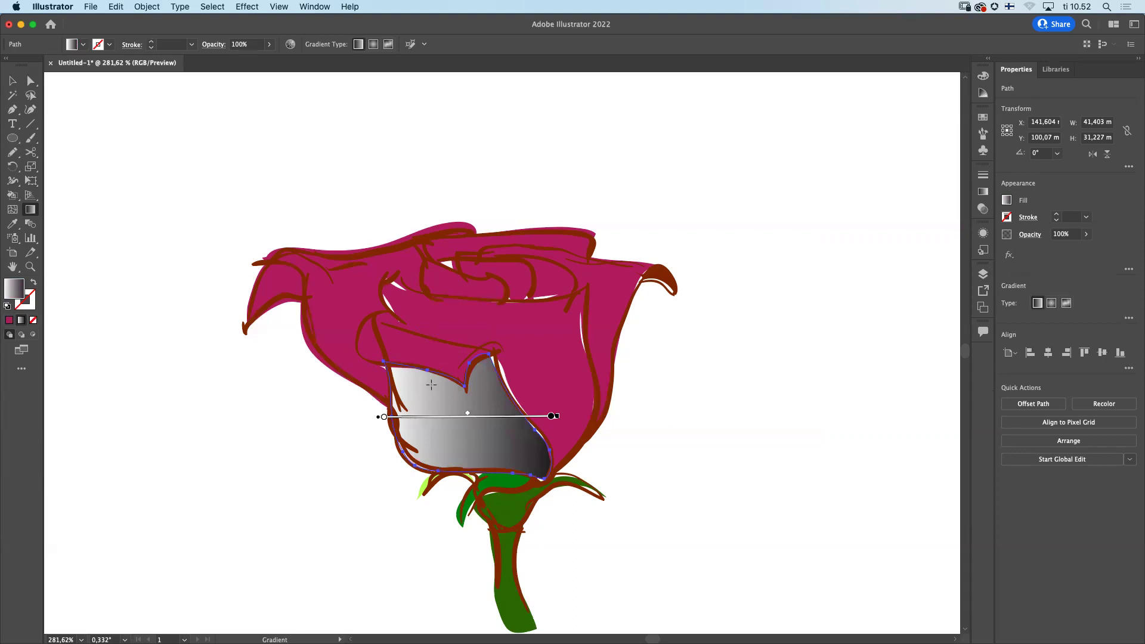
drag(434, 382, 436, 468)
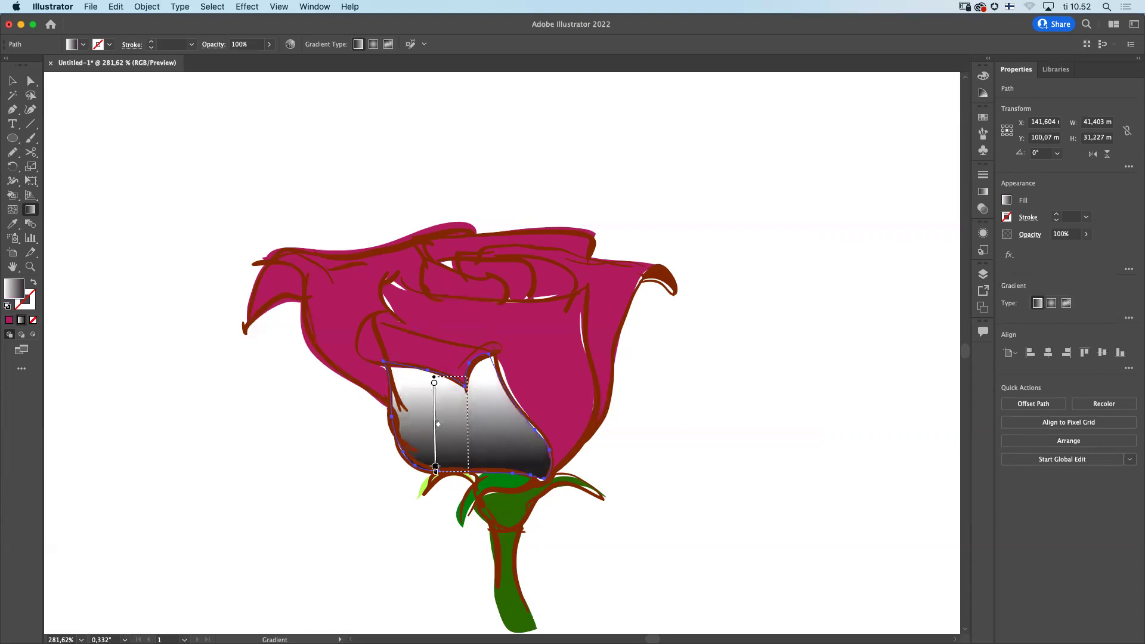
drag(467, 382, 469, 466)
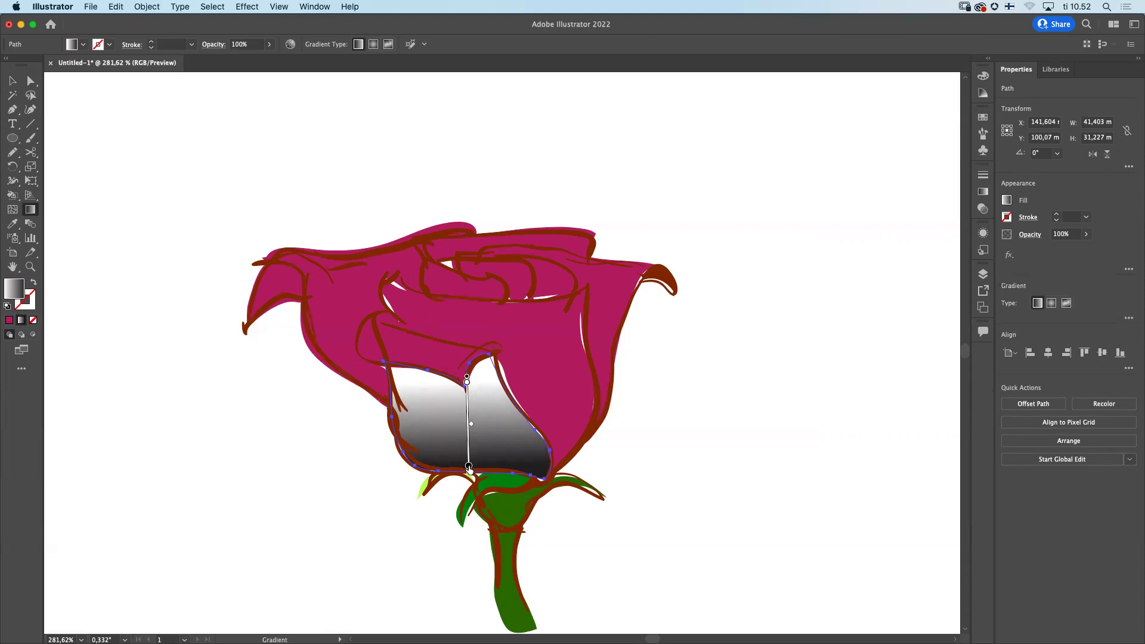
Step: Recolour the petal gradient's black end stop in HSB to a muted plum, about H 331.6°, S 63%, B 58%
click(469, 467)
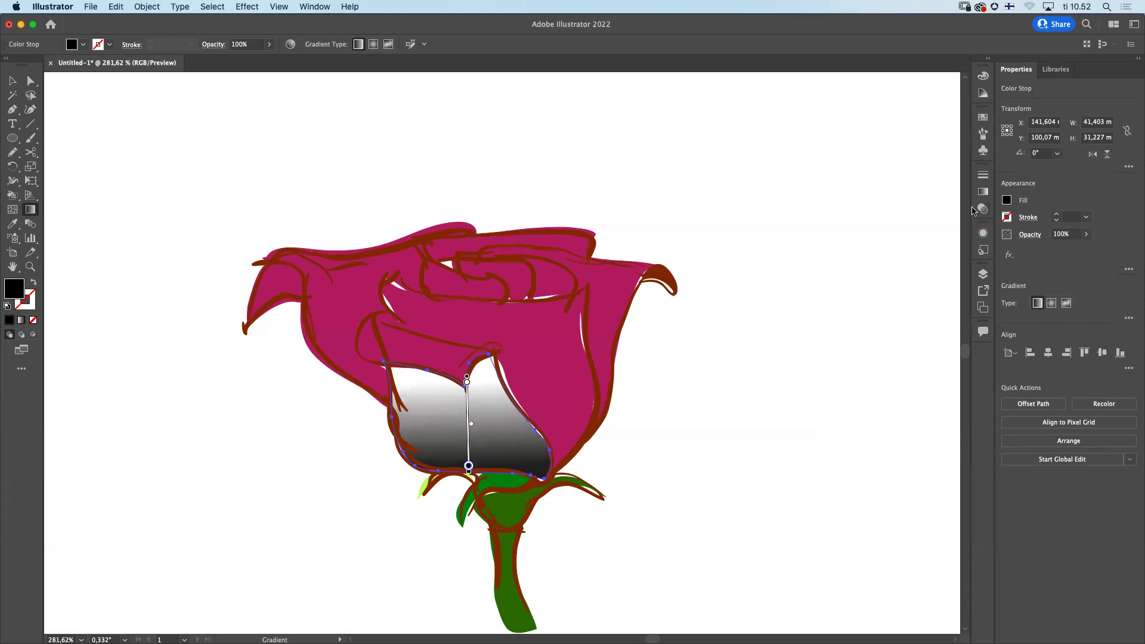
click(983, 192)
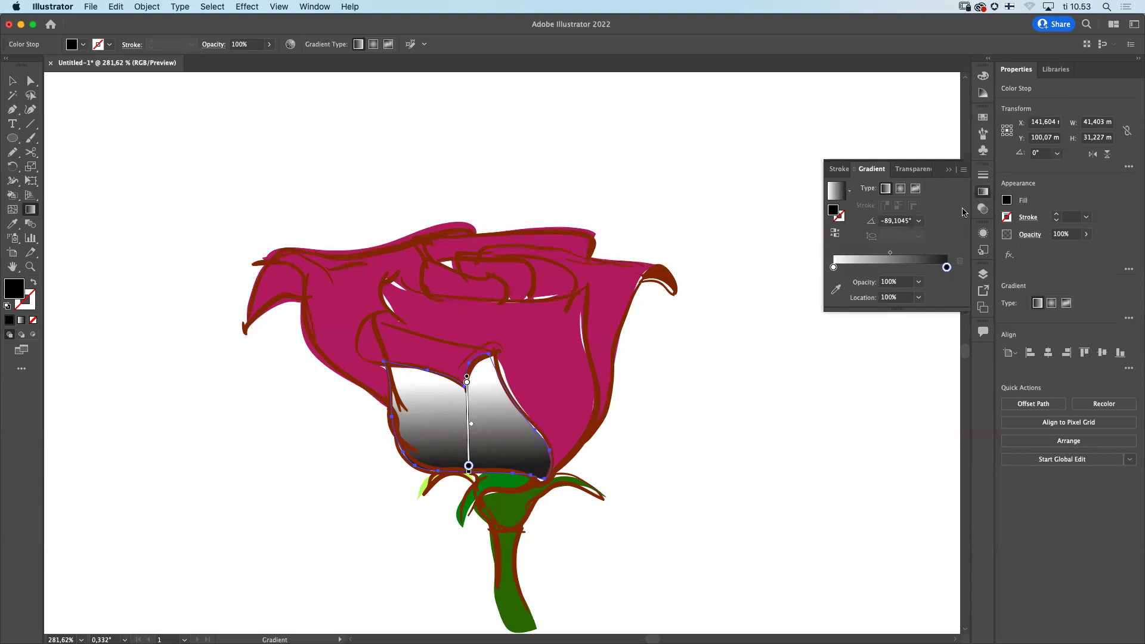
double_click(947, 268)
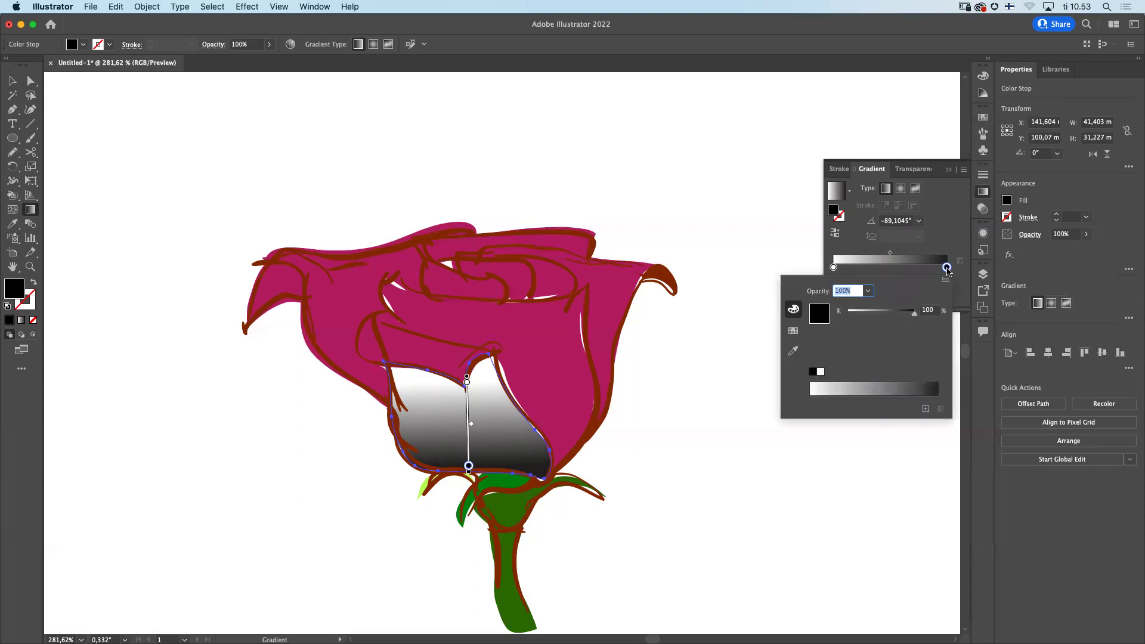
click(946, 280)
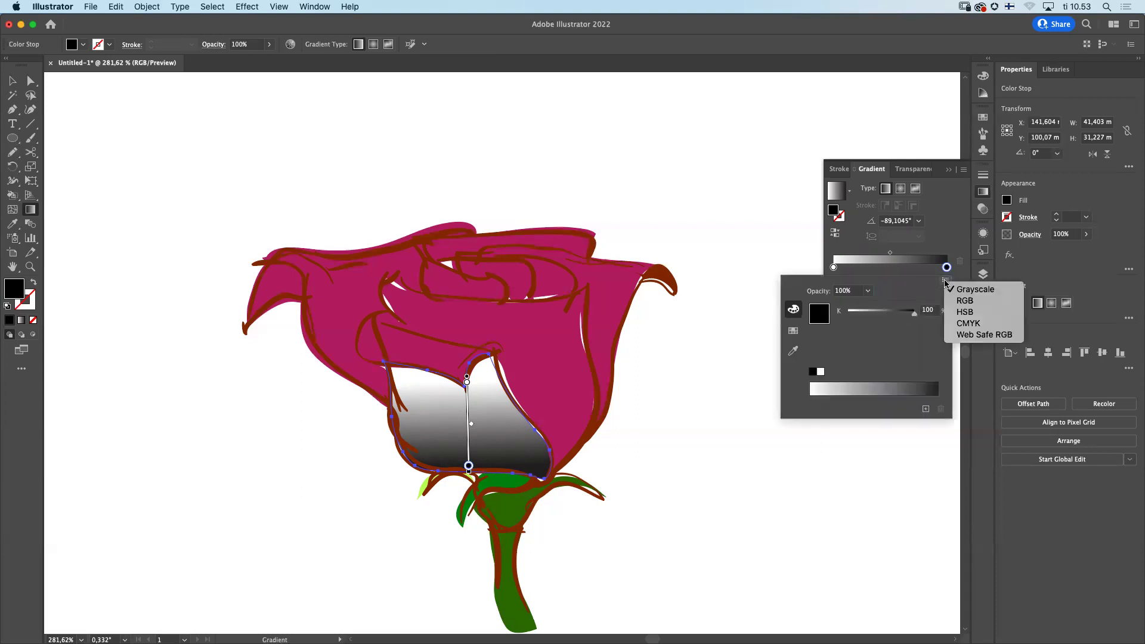
click(959, 313)
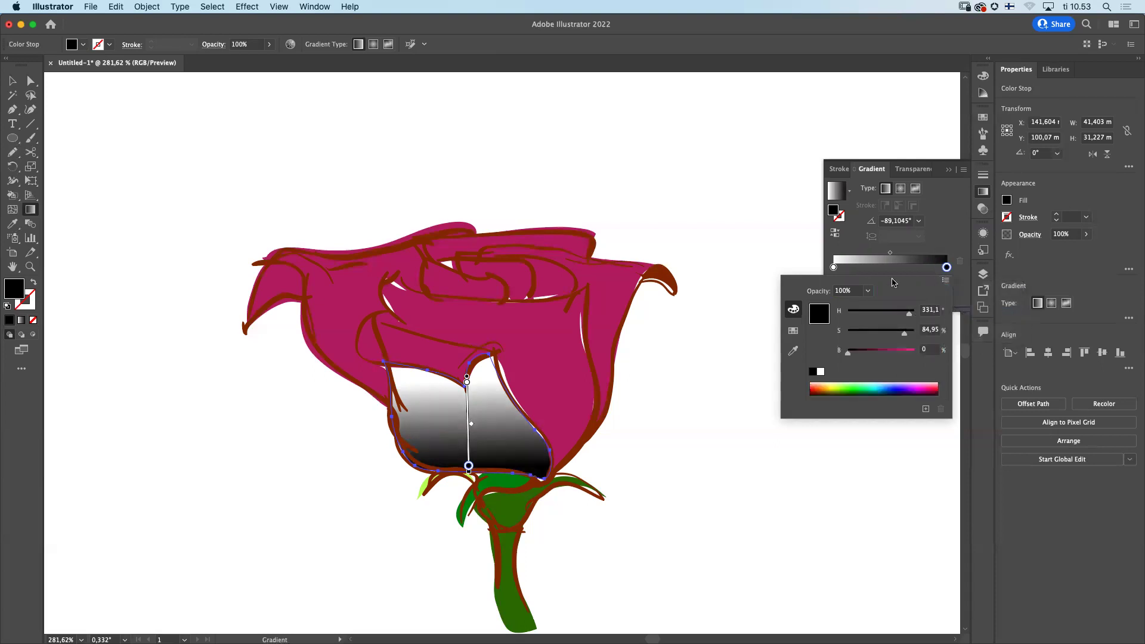
click(946, 281)
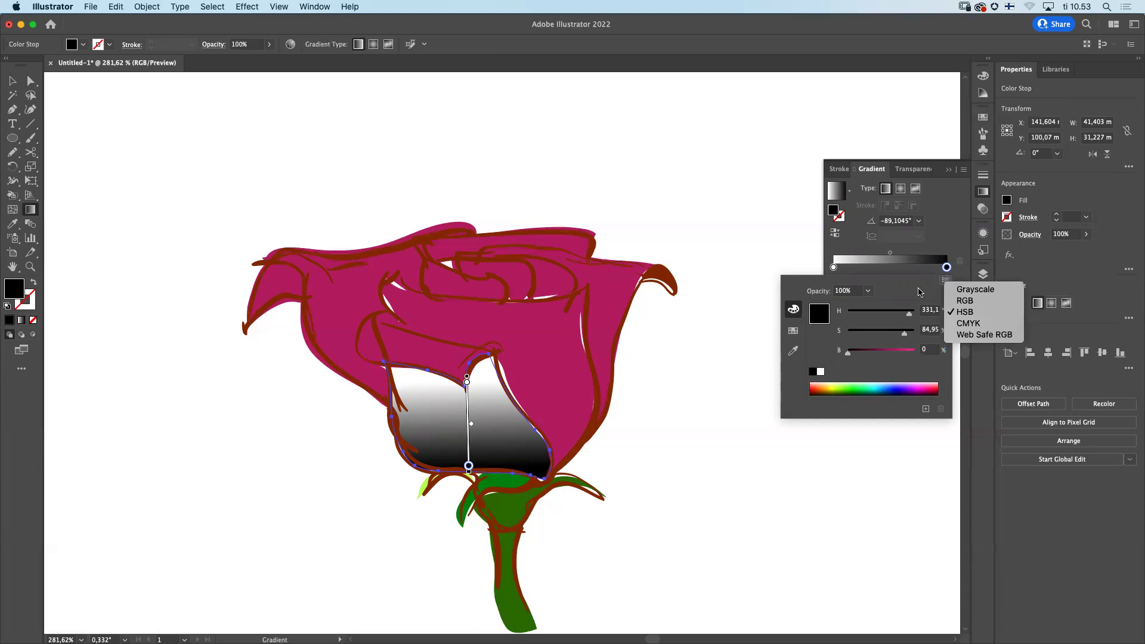
click(852, 356)
drag(848, 357, 887, 355)
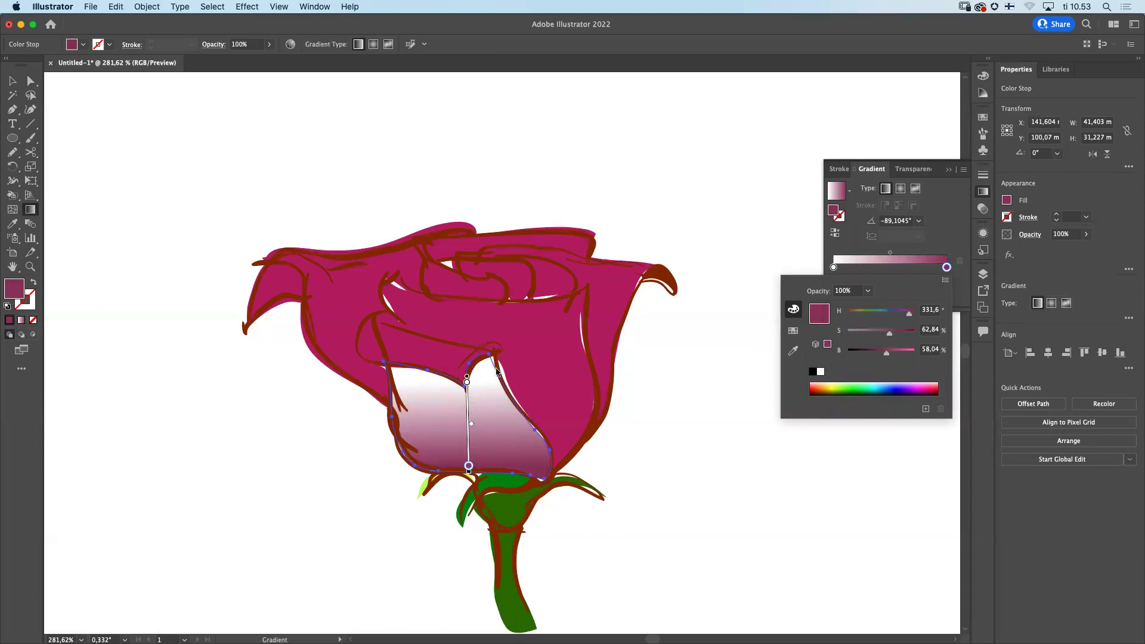
Step: Recolour the petal gradient's white start stop in RGB to a light pink, R 255, G 205, B 213
click(467, 383)
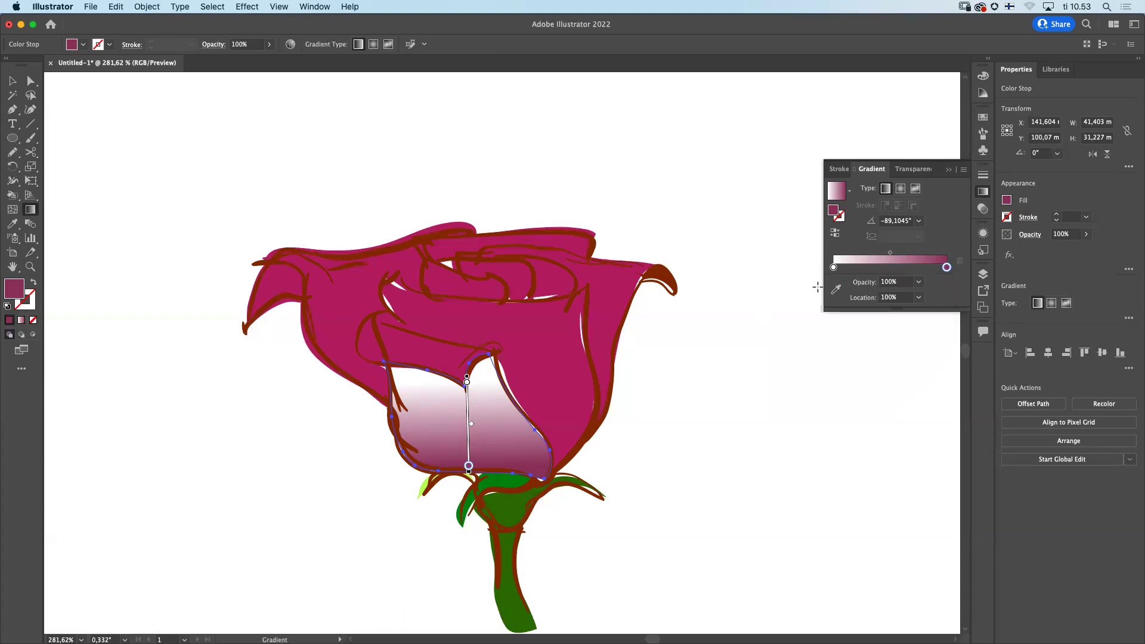
click(833, 268)
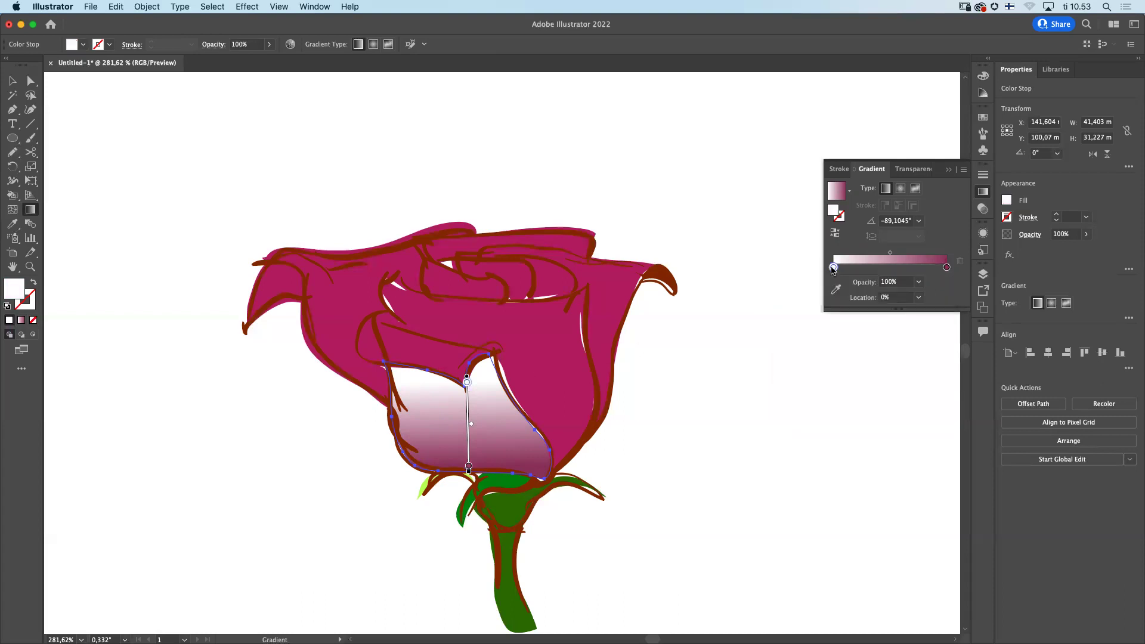
double_click(833, 268)
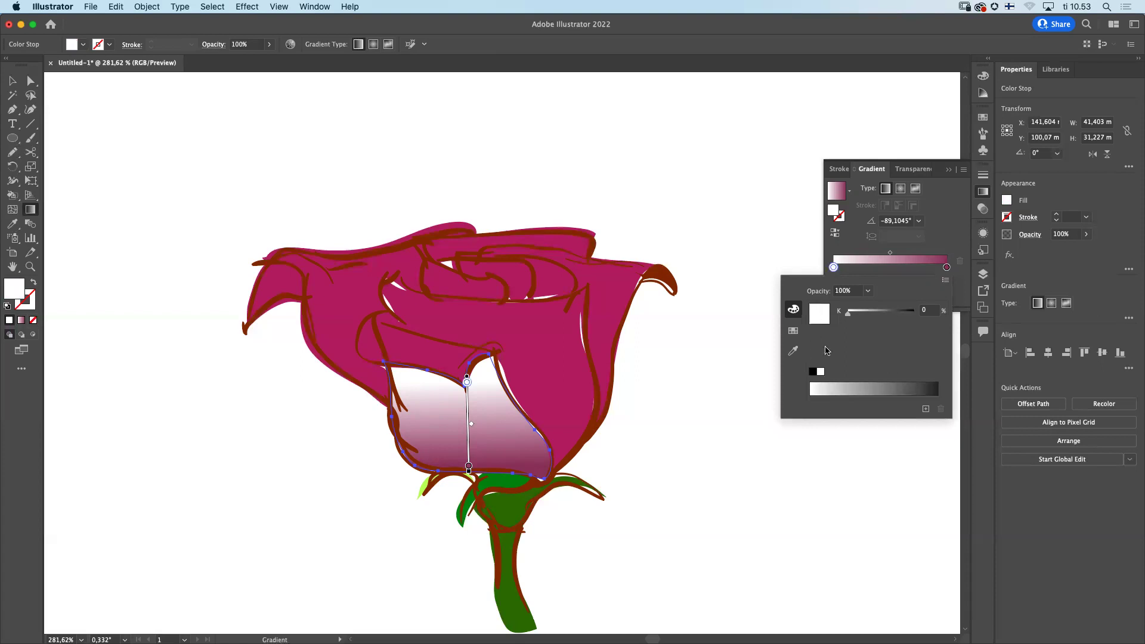
click(945, 284)
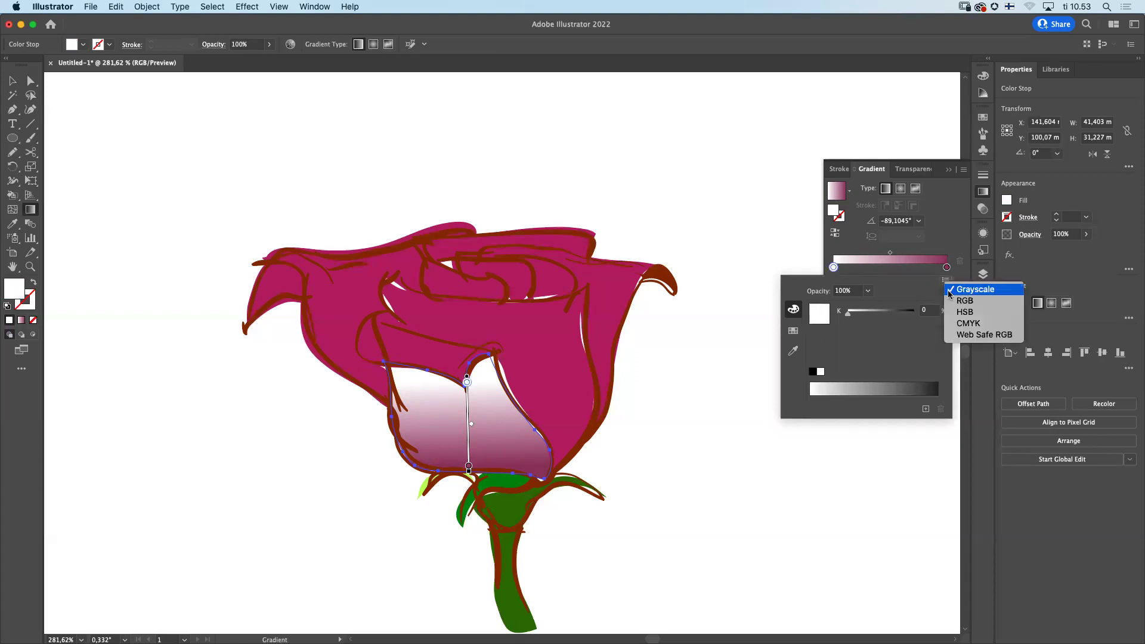
click(955, 303)
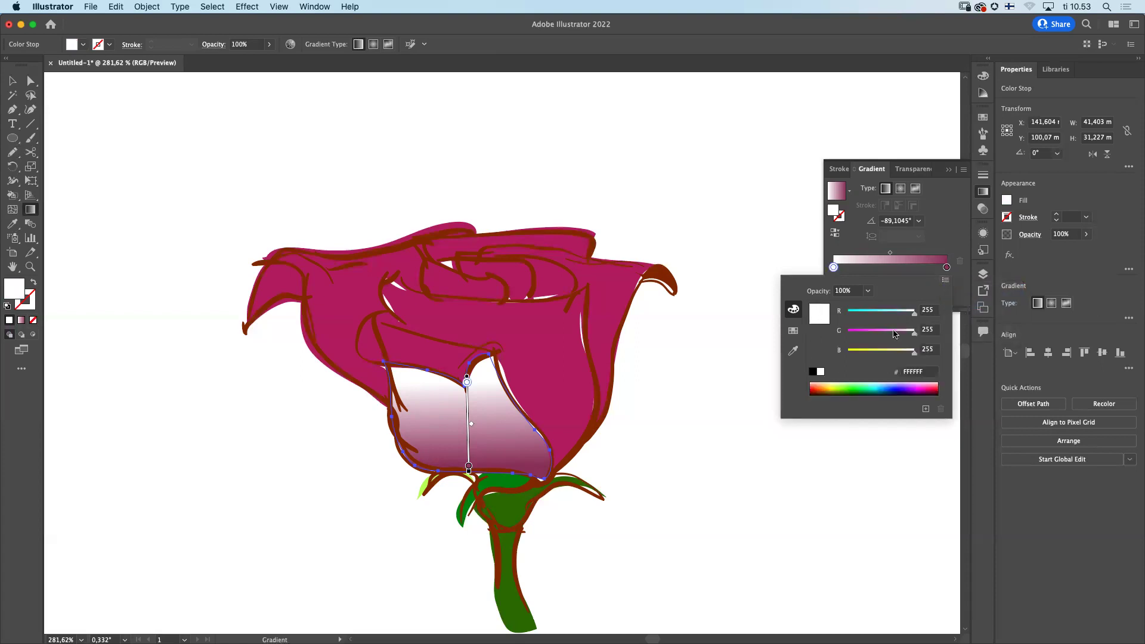
drag(915, 335, 902, 336)
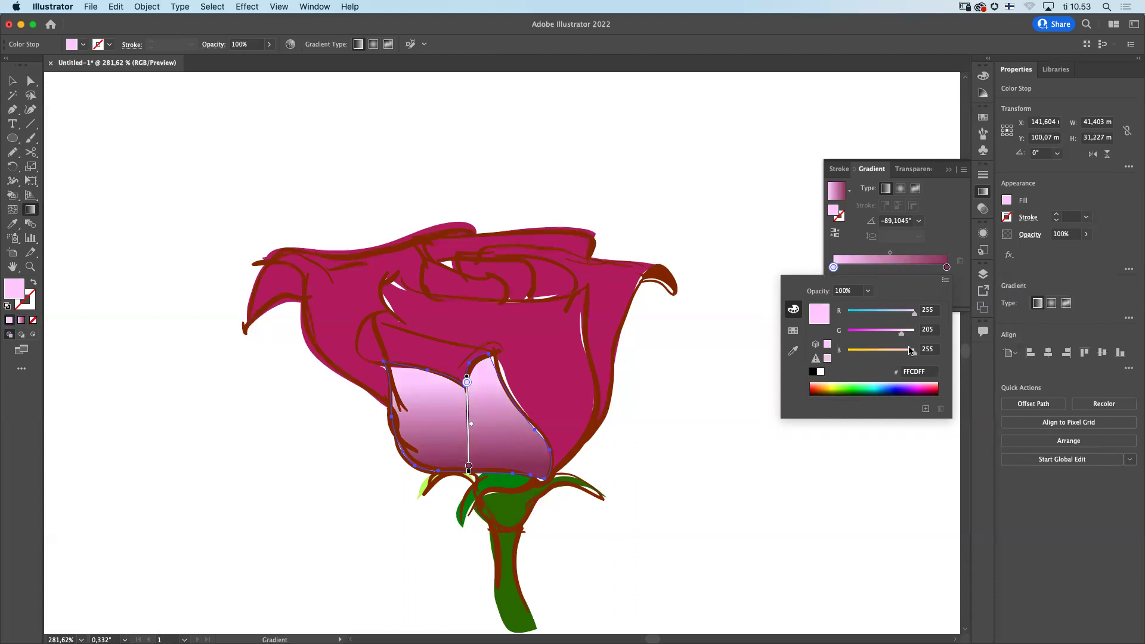
mouse_move(916, 357)
mouse_down()
mouse_move(892, 357)
mouse_move(902, 357)
mouse_up()
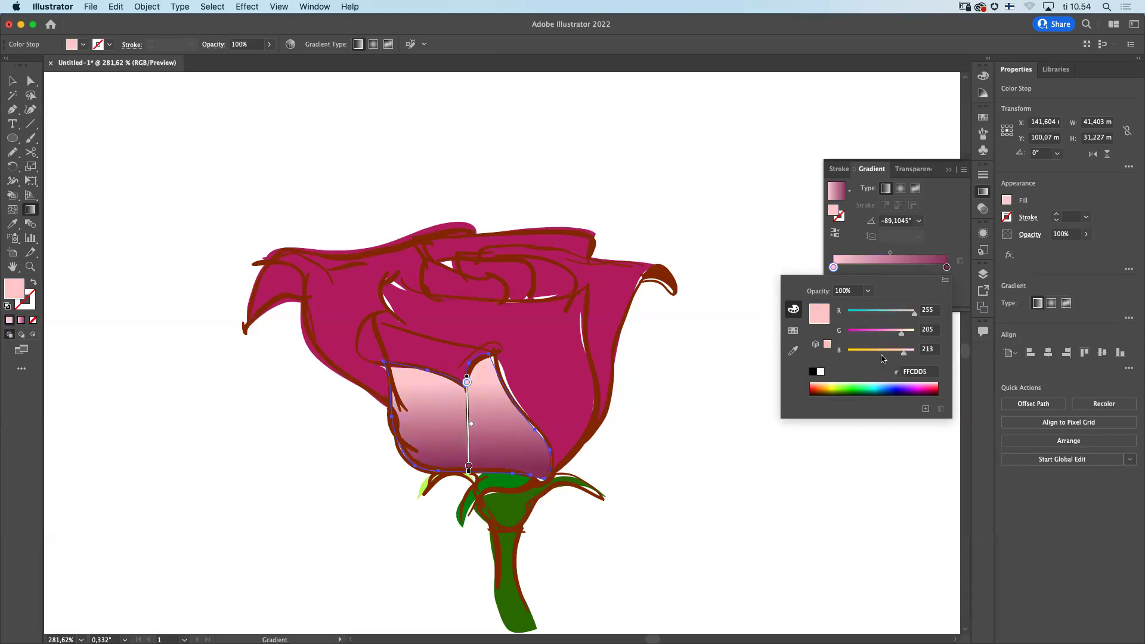
Step: Darken the front petal gradient's plum end stop in HSB to about H 328.8°, S 70%, B 42%
key(Escape)
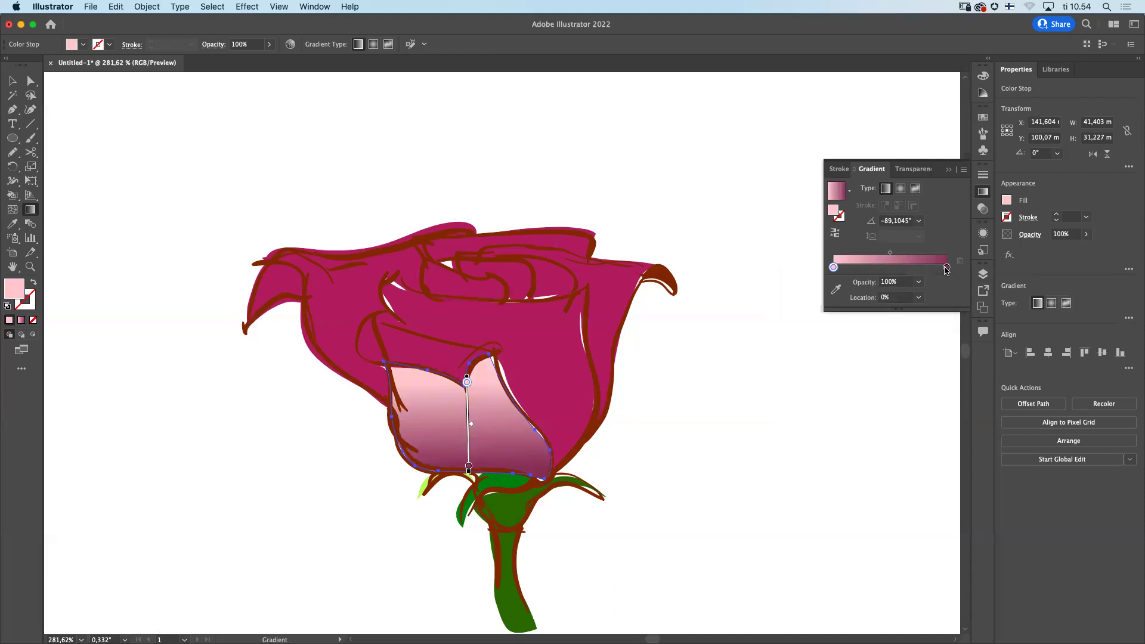
double_click(947, 269)
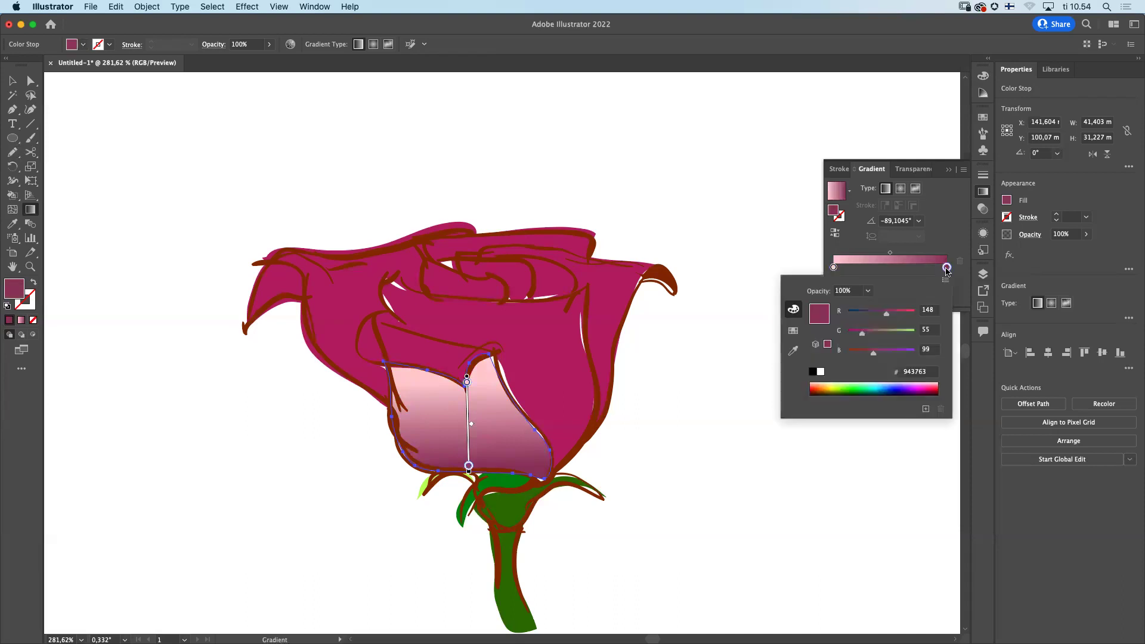
drag(887, 319, 875, 322)
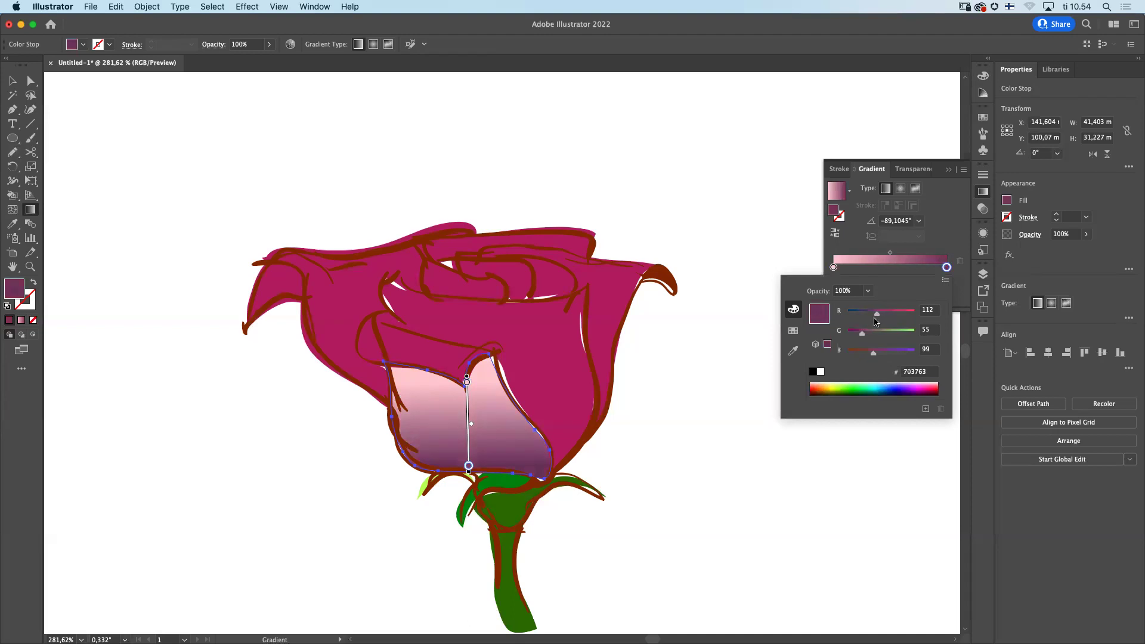
click(883, 320)
click(945, 281)
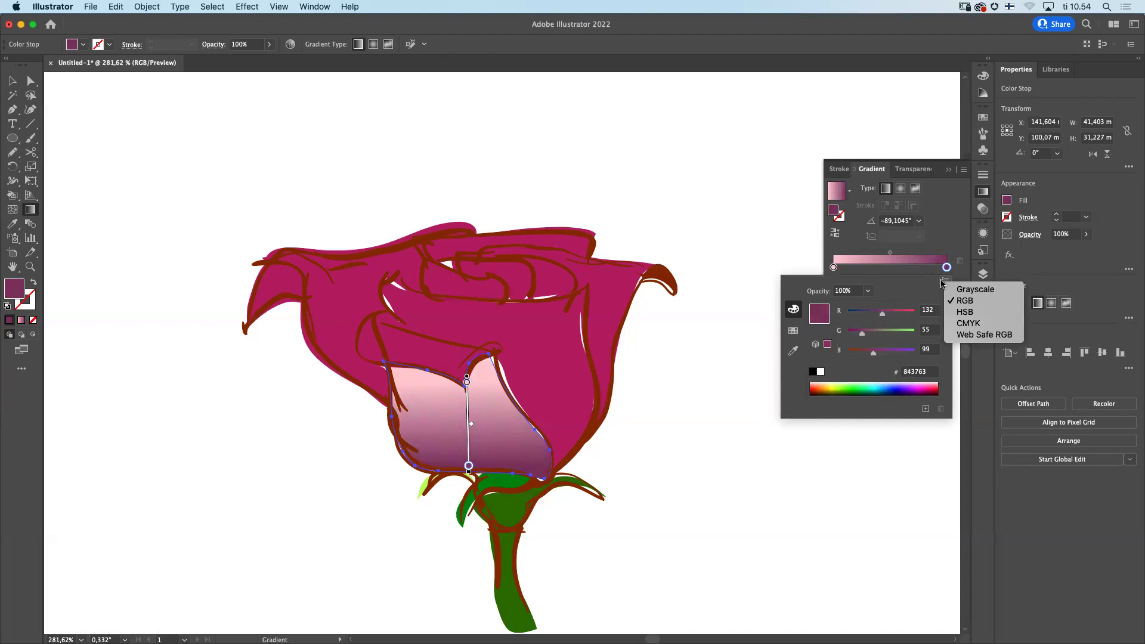
click(965, 312)
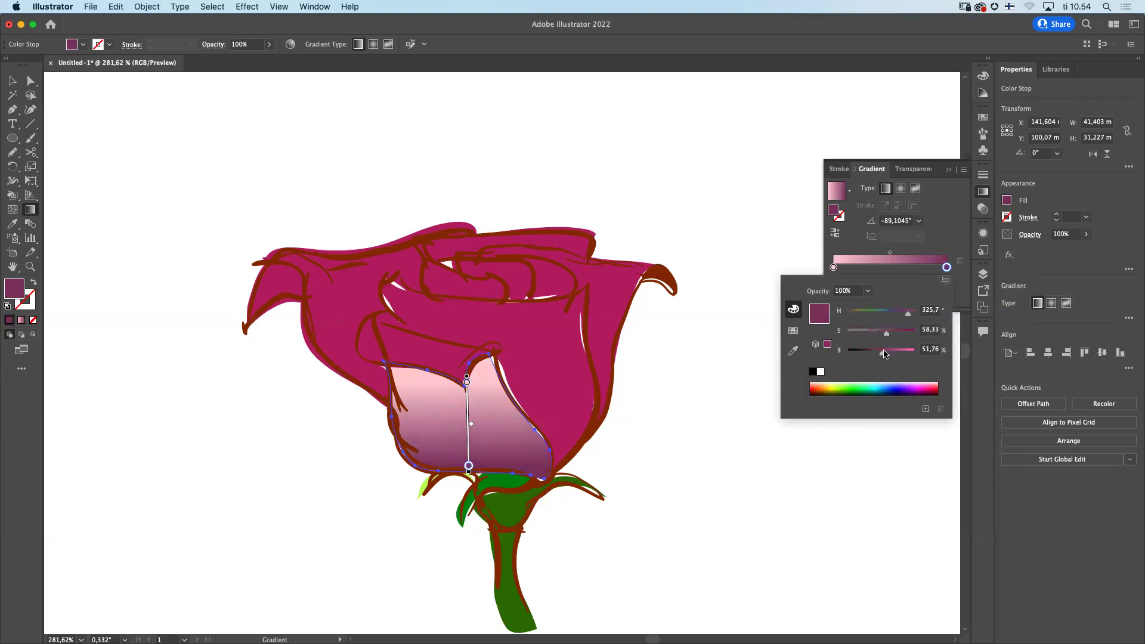
drag(884, 352, 909, 318)
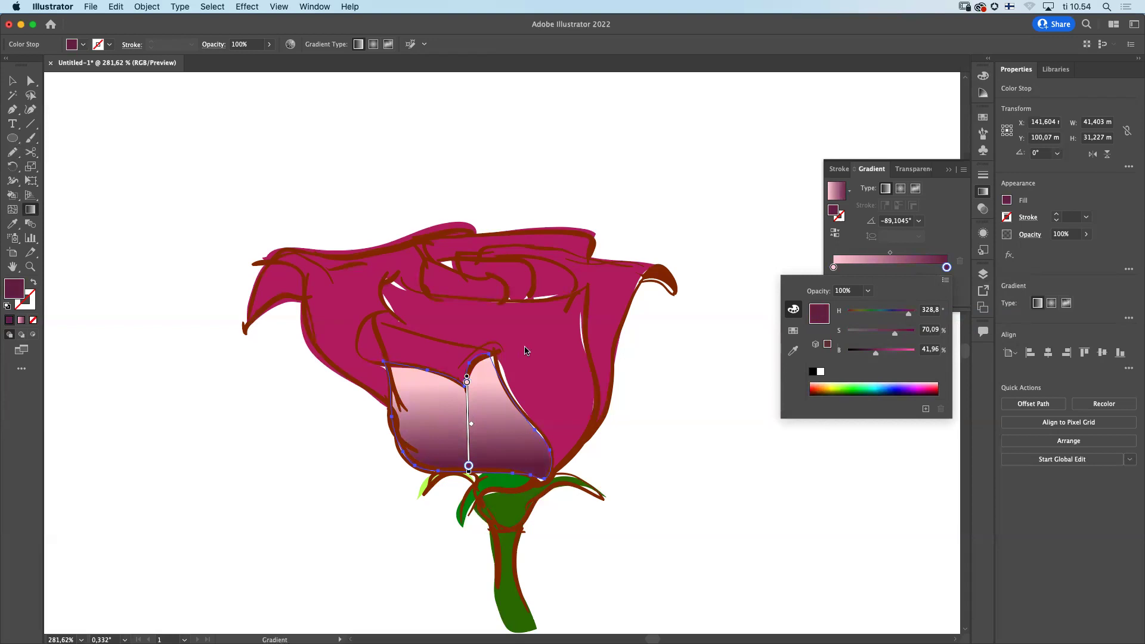
click(948, 206)
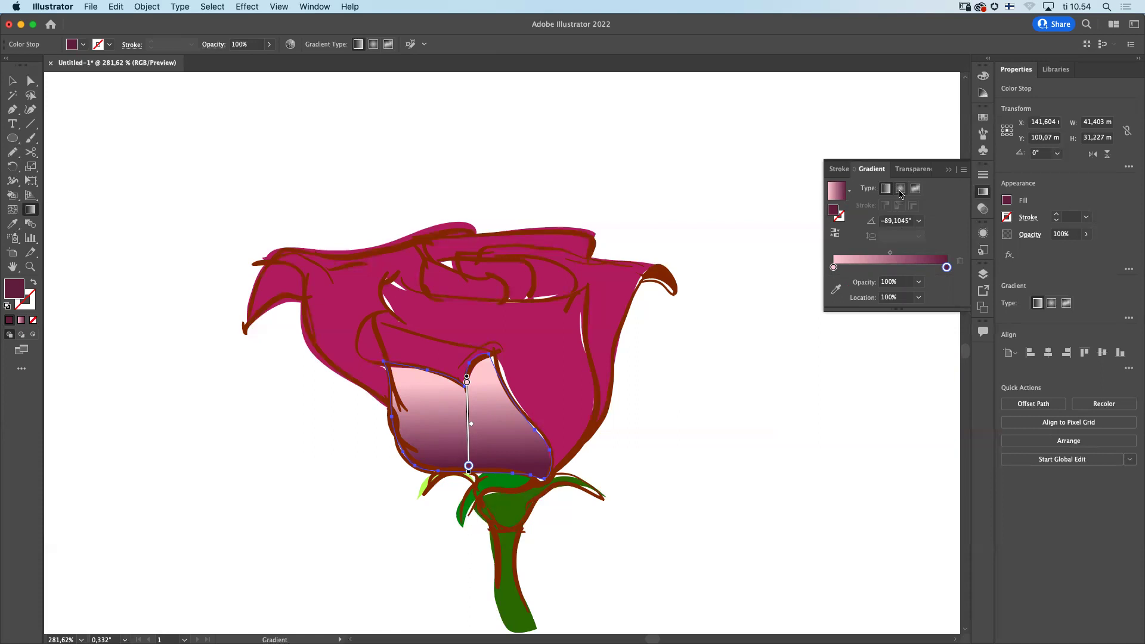
Step: Save the end stop's dark plum colour as a global RGB swatch, R 107, G 32, B 71
click(983, 123)
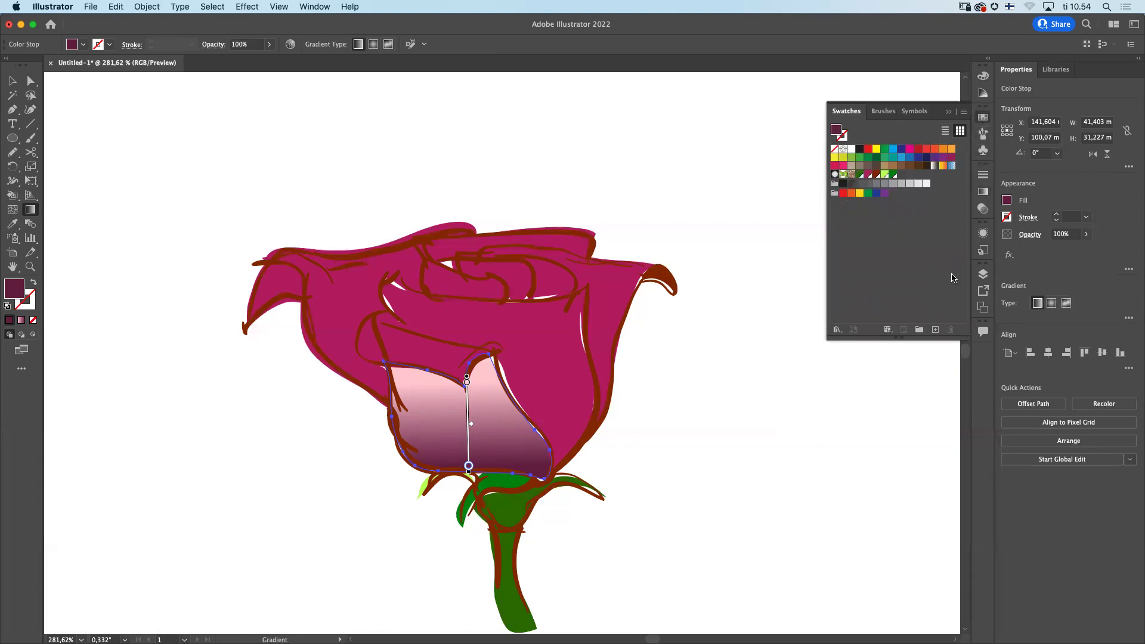
click(936, 330)
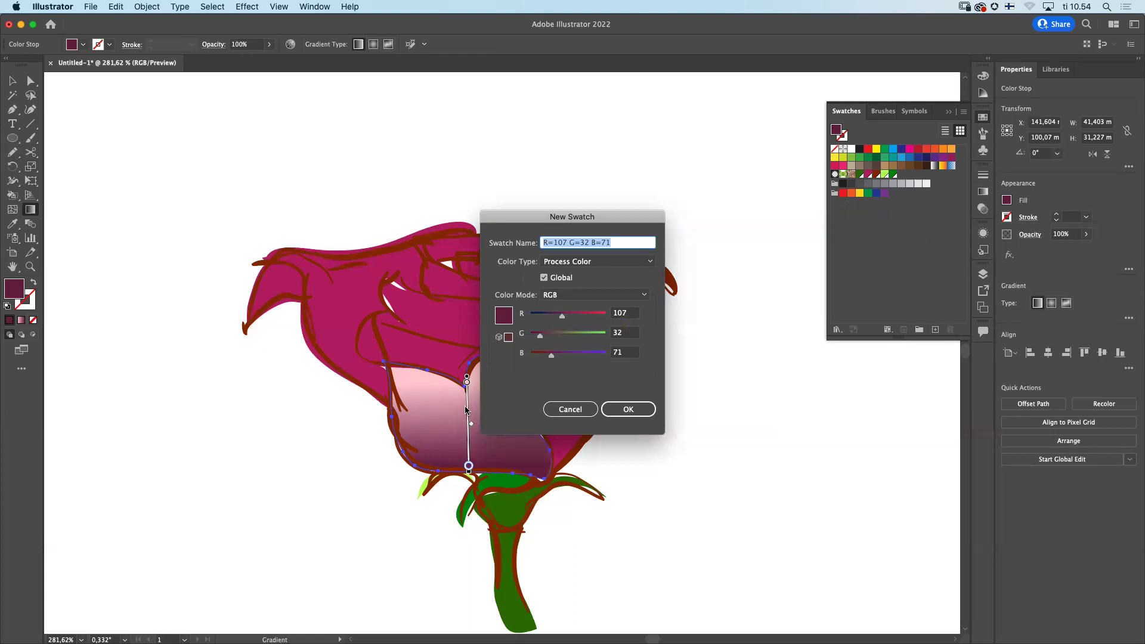
click(632, 409)
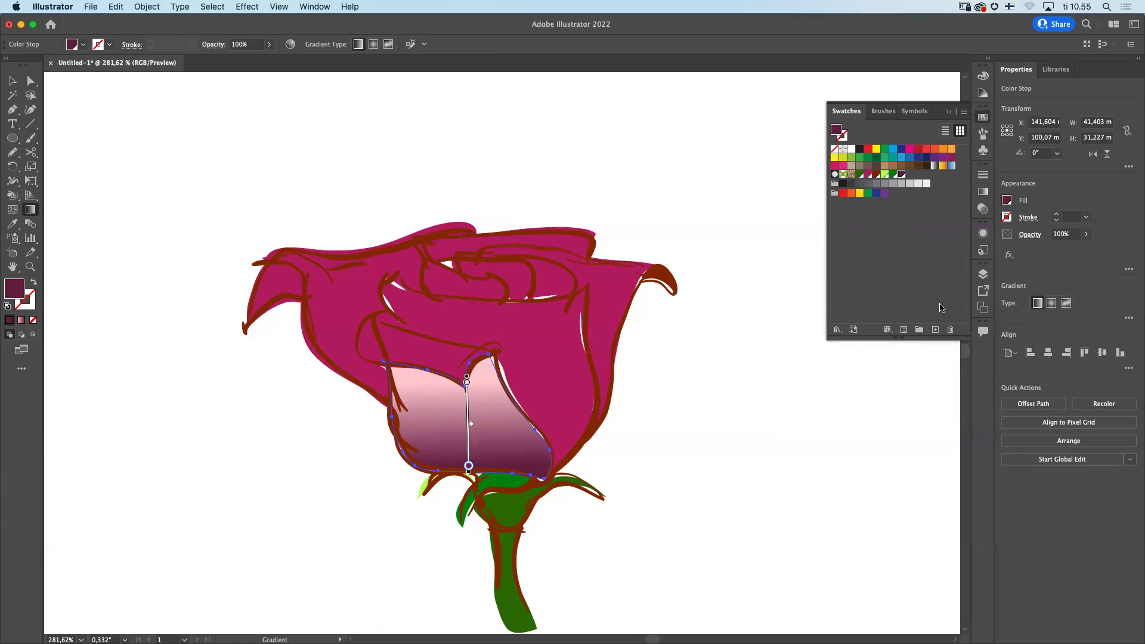
Step: Add the front petal's pink-to-plum gradient to the Swatches as a gradient swatch
click(1129, 319)
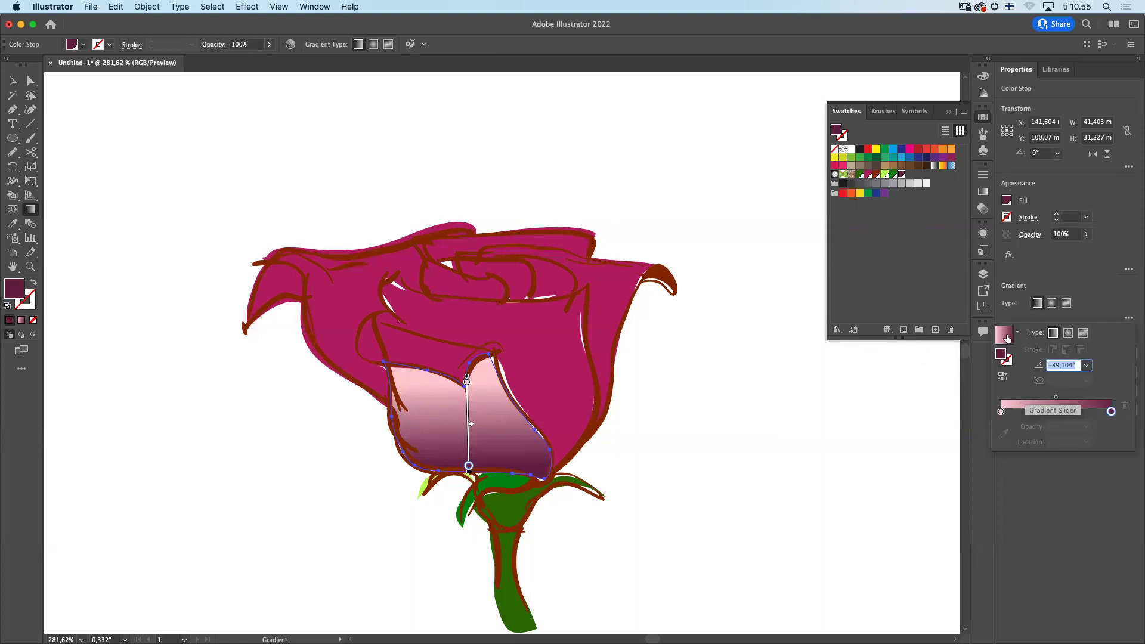
drag(1002, 339, 904, 220)
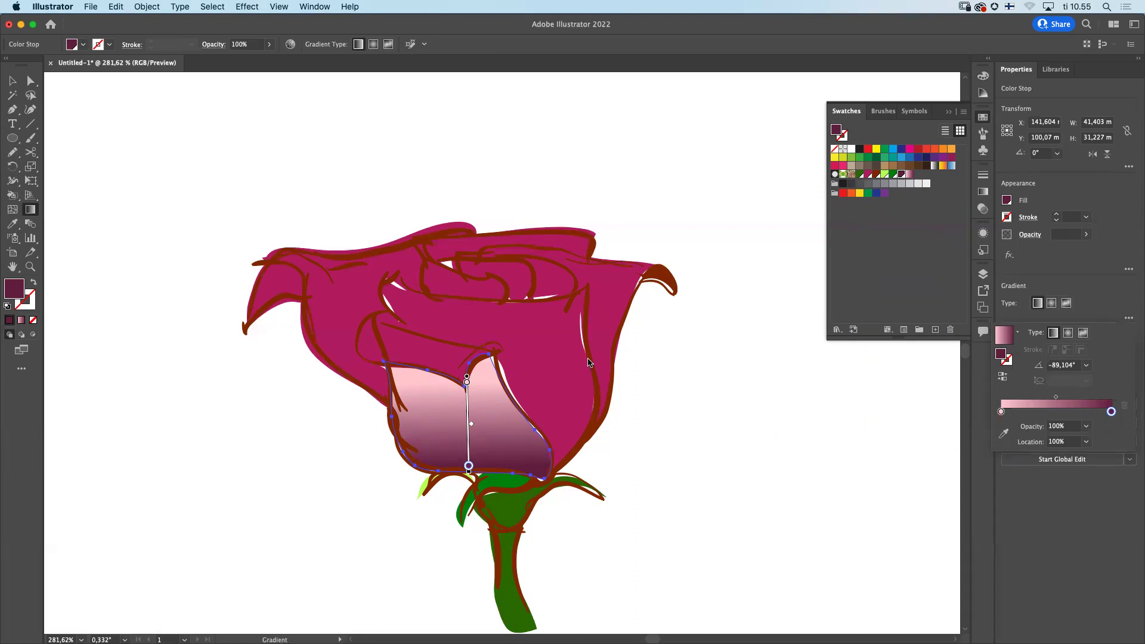
click(867, 416)
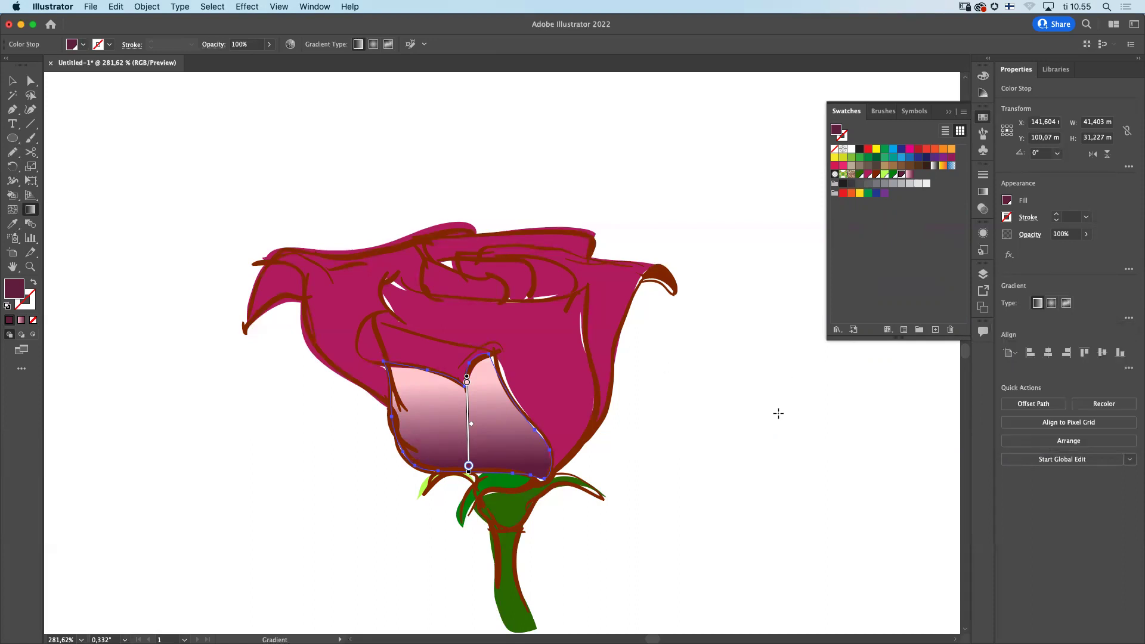
Step: Copy the front petal's gradient with the Eyedropper to the large middle petal and the outer right petal
click(12, 80)
click(520, 315)
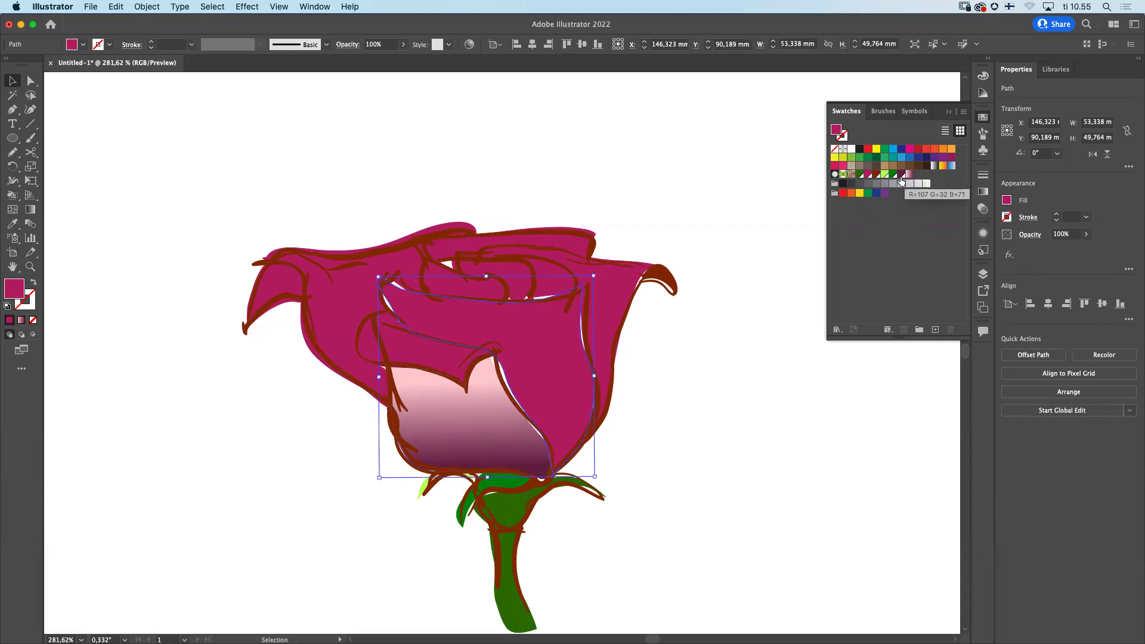
key(i)
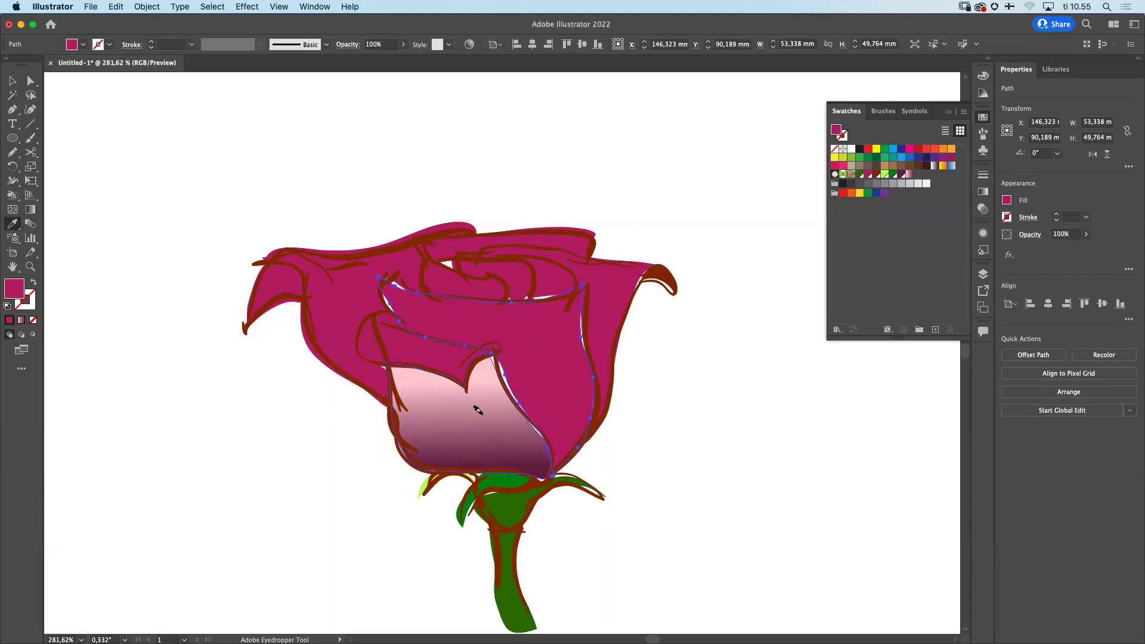
click(483, 410)
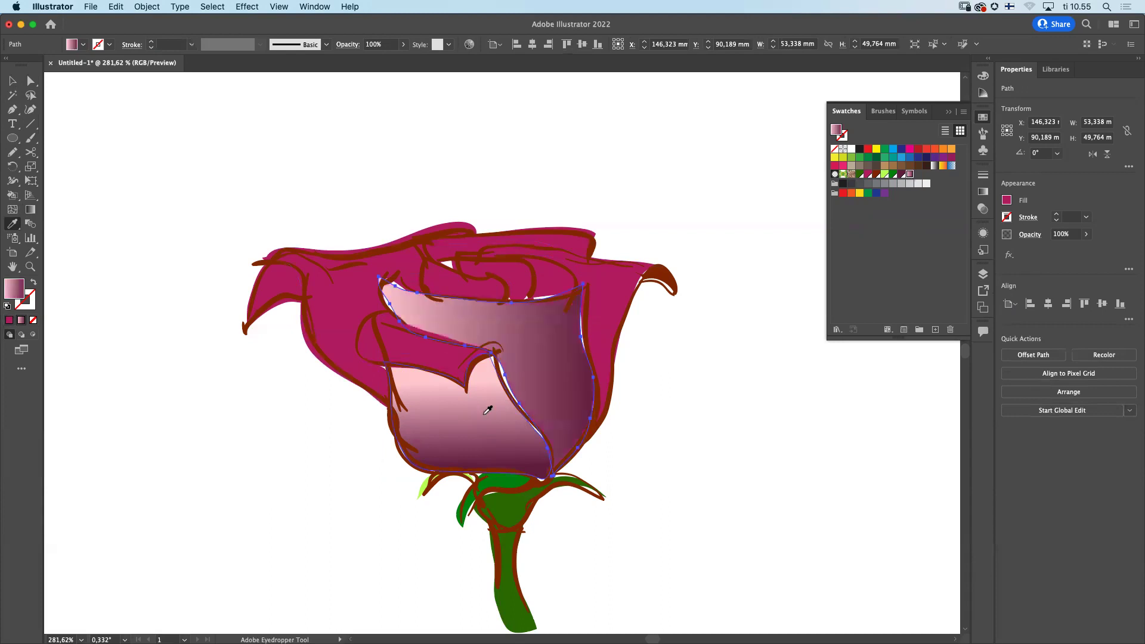
alt+click(597, 297)
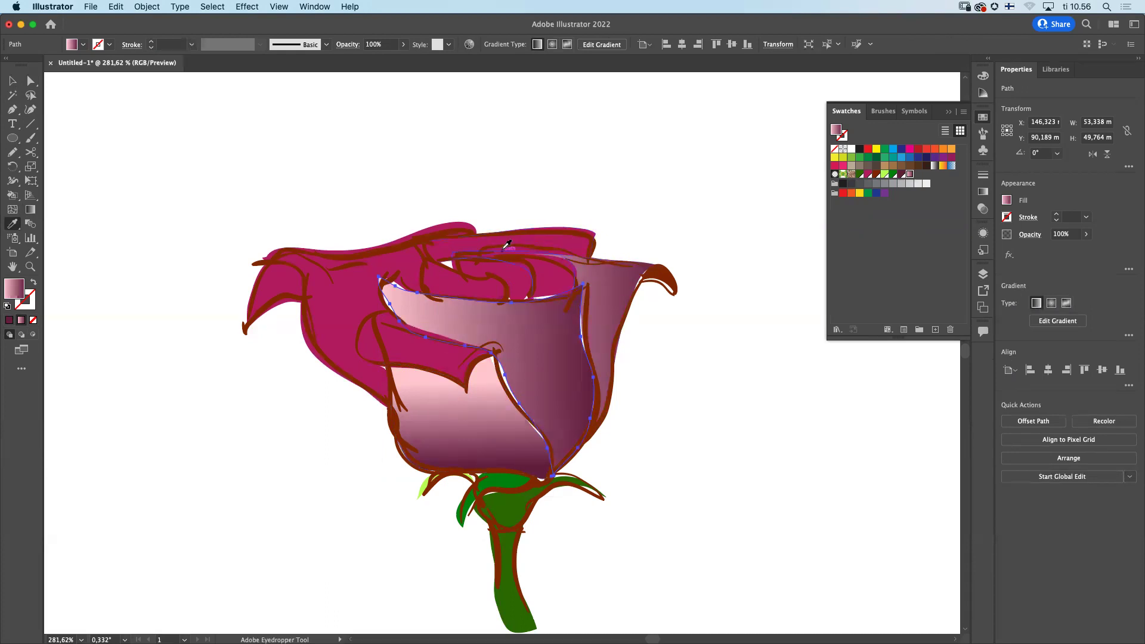
Step: Redirect the large middle petal's gradient to run nearly vertically, light at its upper rim and dark below
click(30, 210)
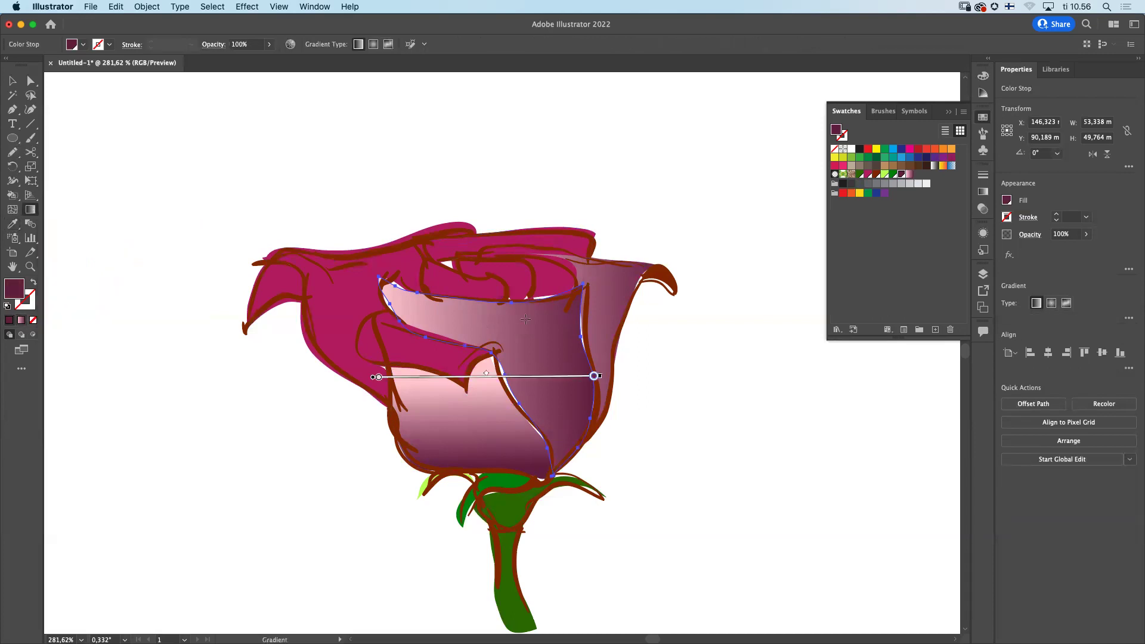
mouse_move(537, 414)
mouse_down()
mouse_move(534, 326)
mouse_move(543, 403)
mouse_move(522, 405)
mouse_up()
drag(612, 268, 593, 401)
drag(493, 263, 482, 396)
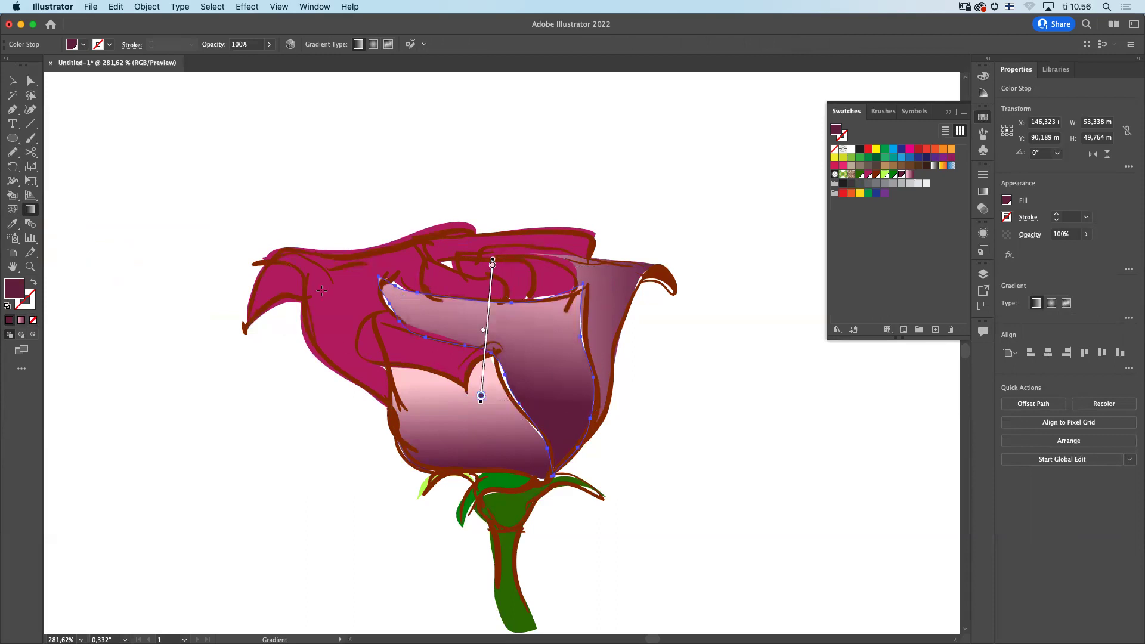
Step: Fill the large left petal with the pink-to-plum gradient, running downward from its upper rim to its lower tip
super+click(327, 296)
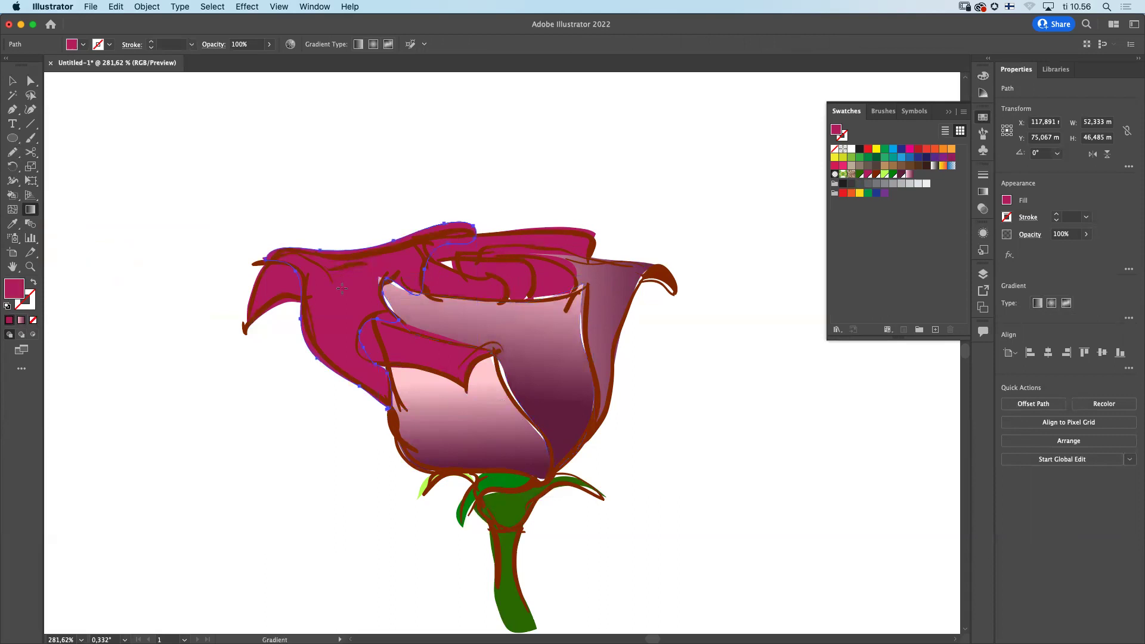
click(339, 286)
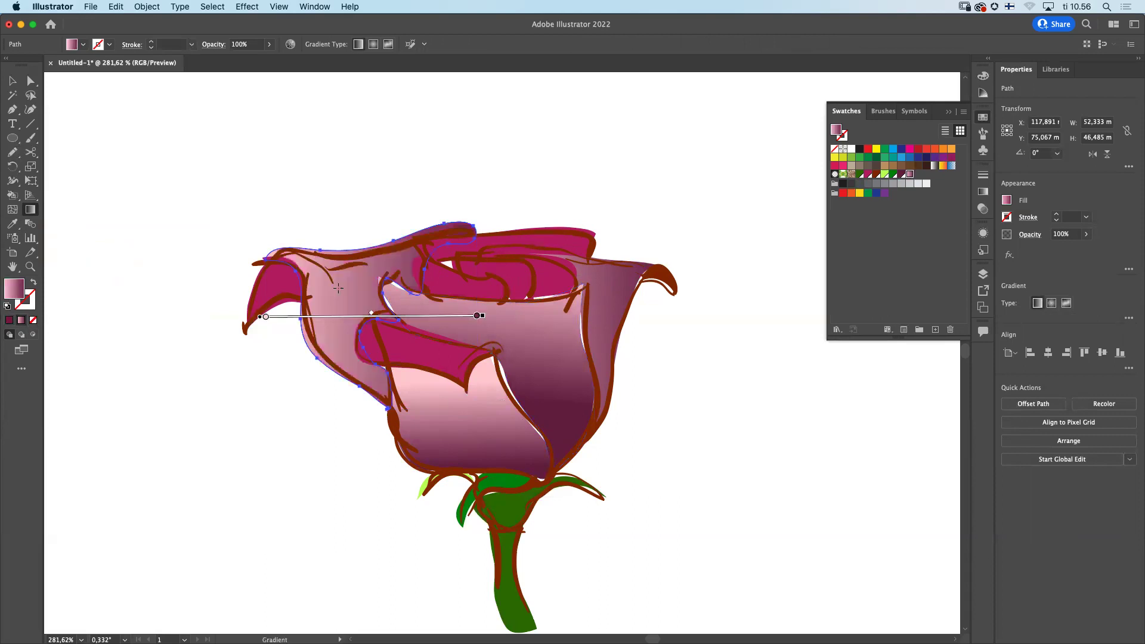
mouse_move(341, 270)
mouse_down()
mouse_move(346, 379)
mouse_move(354, 394)
mouse_move(392, 393)
mouse_up()
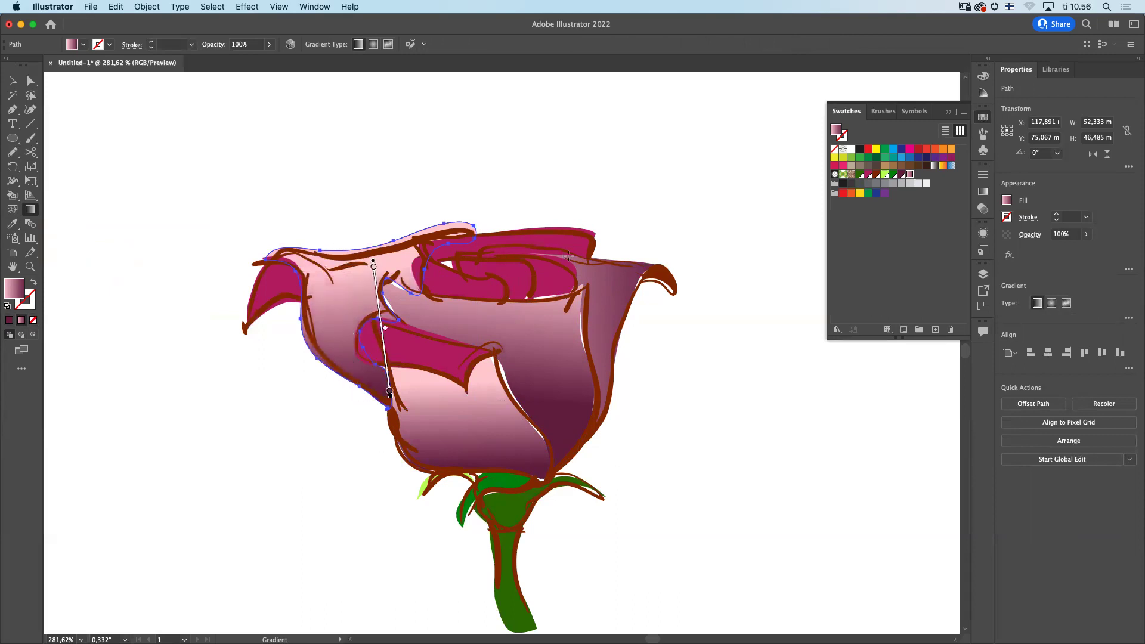
Step: Shade the inner right and inner left petals of the rose's centre with downward pink-to-plum gradients
click(550, 281)
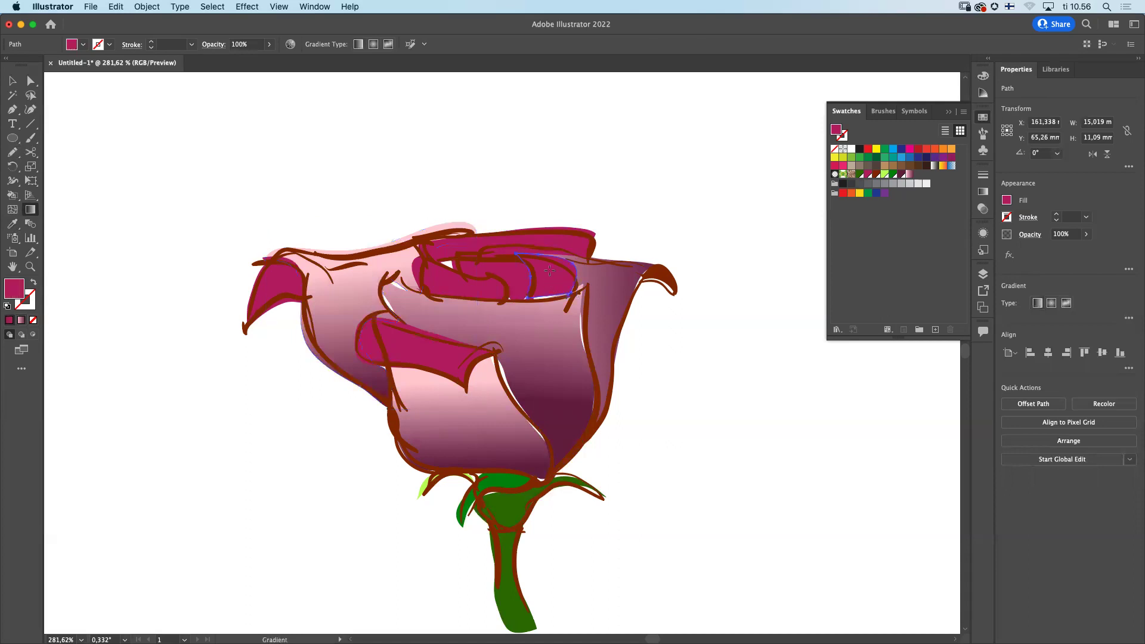
drag(546, 259, 549, 309)
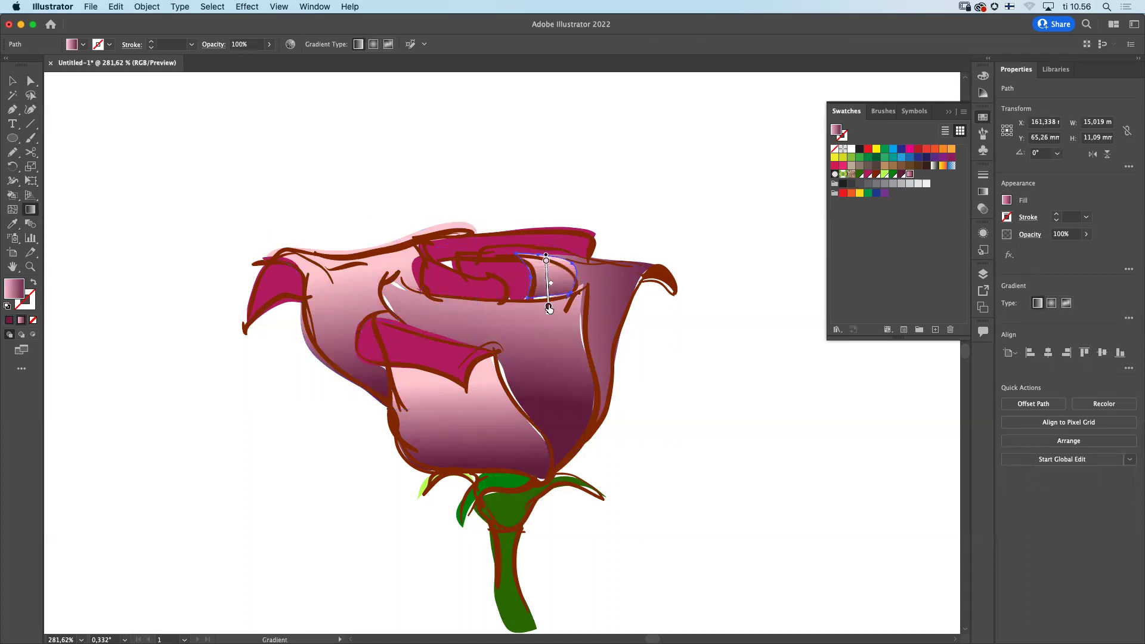
click(473, 281)
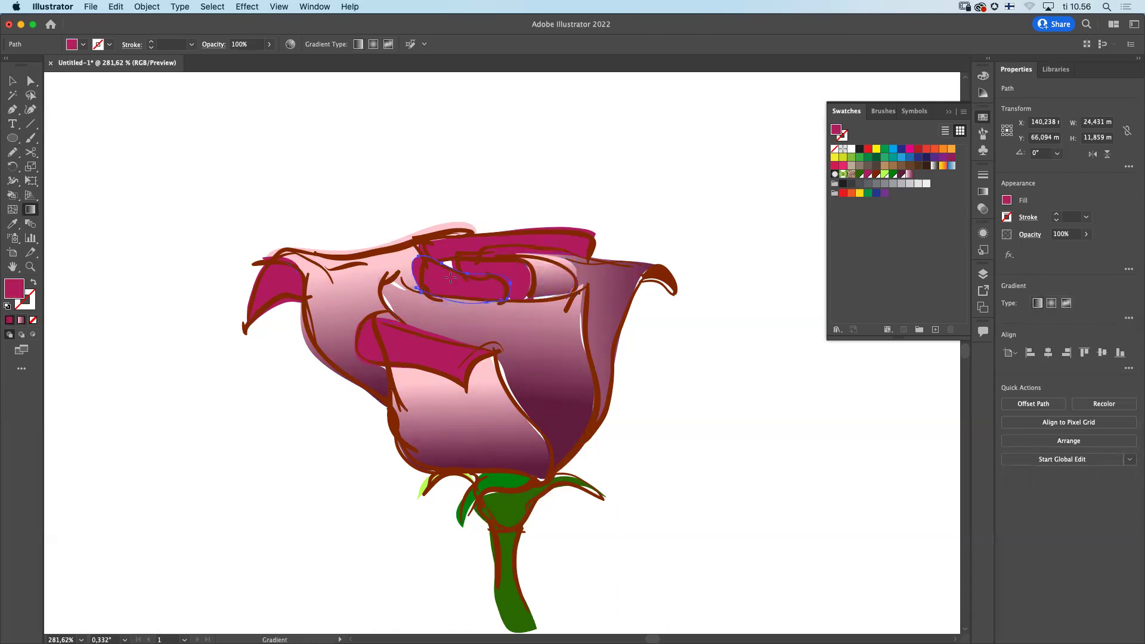
click(443, 272)
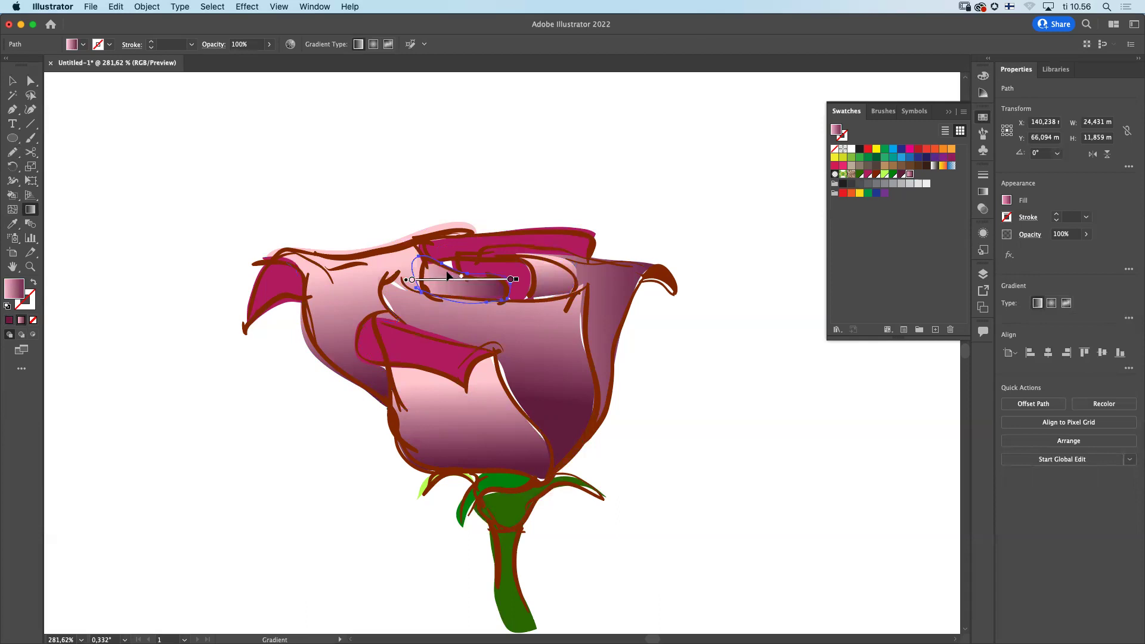
mouse_move(447, 267)
mouse_down()
mouse_move(448, 310)
mouse_move(462, 311)
mouse_up()
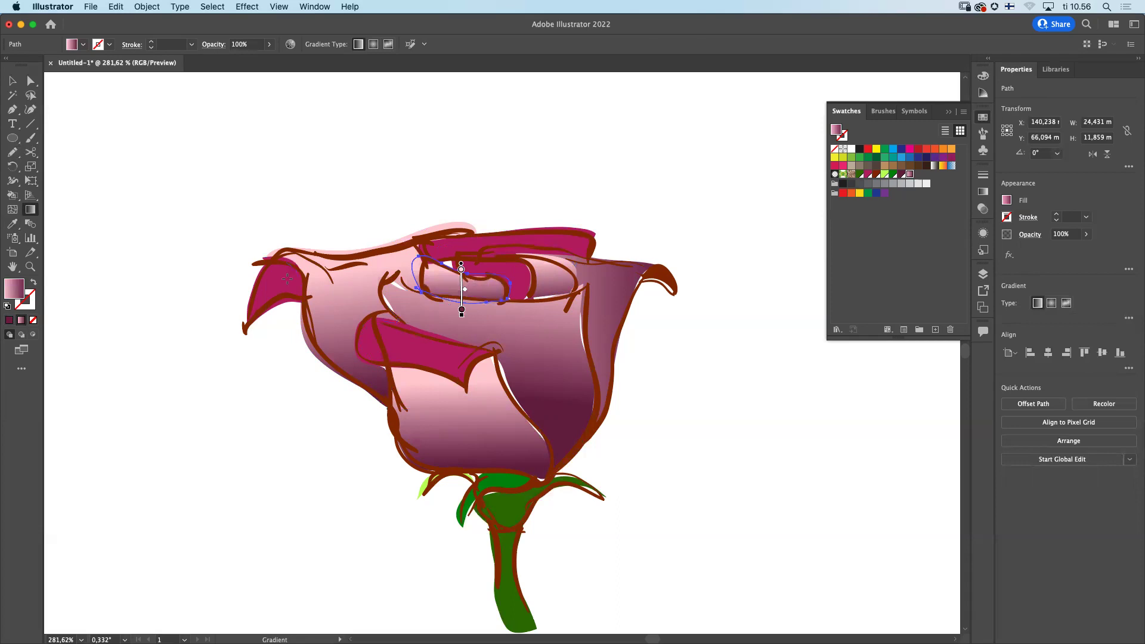
Step: Shade the curled tip of the left petal and the folded rim above the front petal with downward gradients
click(287, 276)
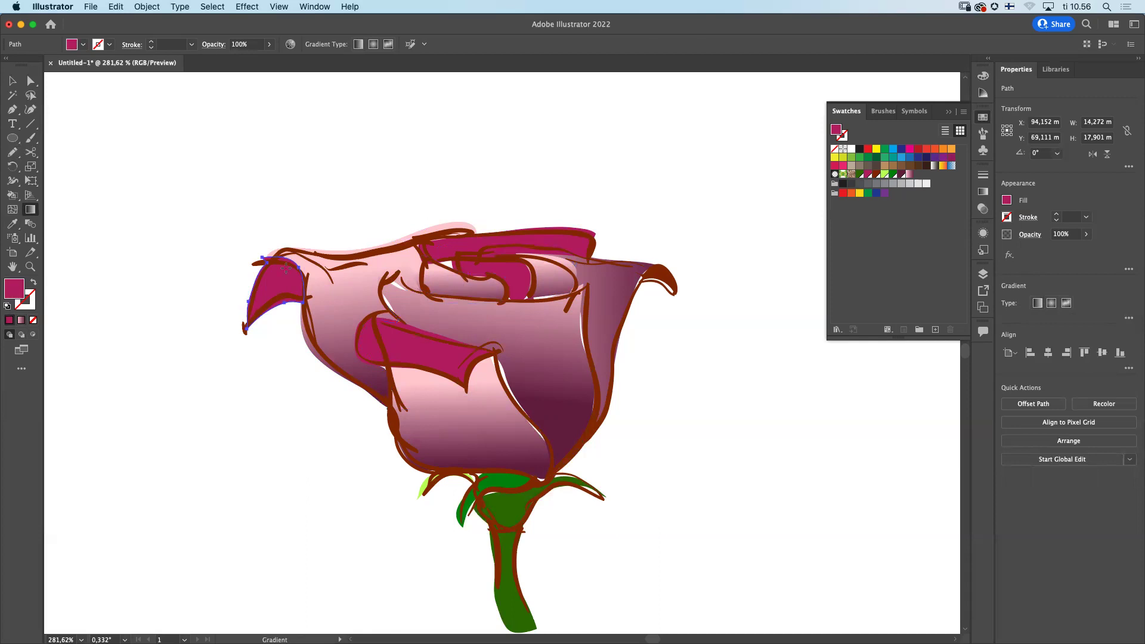
click(276, 282)
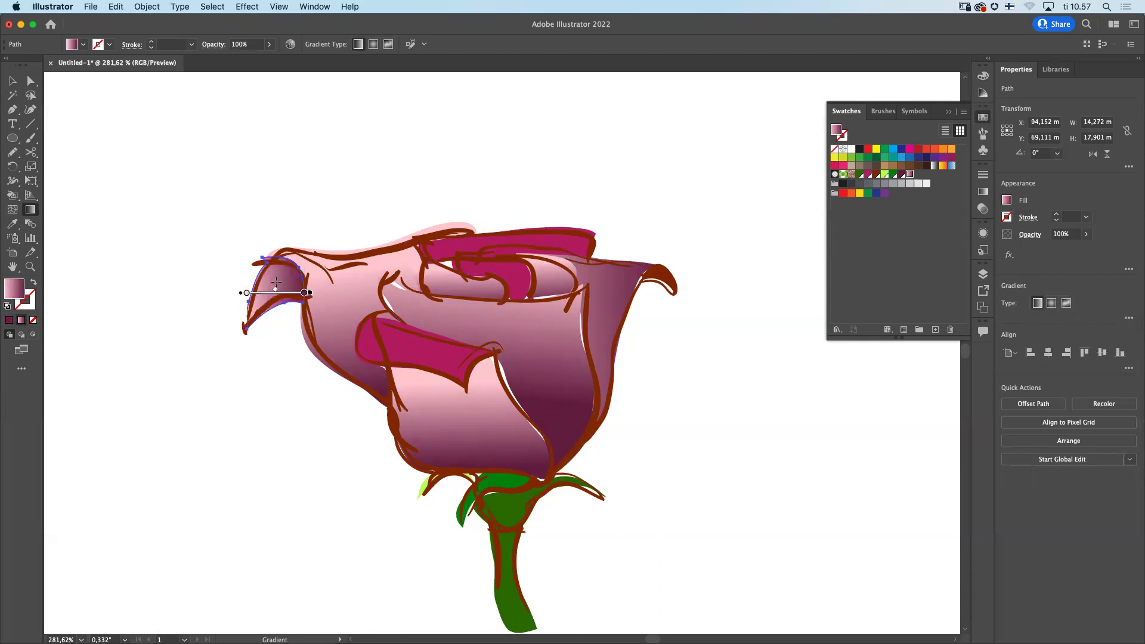
mouse_move(281, 263)
mouse_down()
mouse_move(277, 314)
mouse_move(276, 303)
mouse_up()
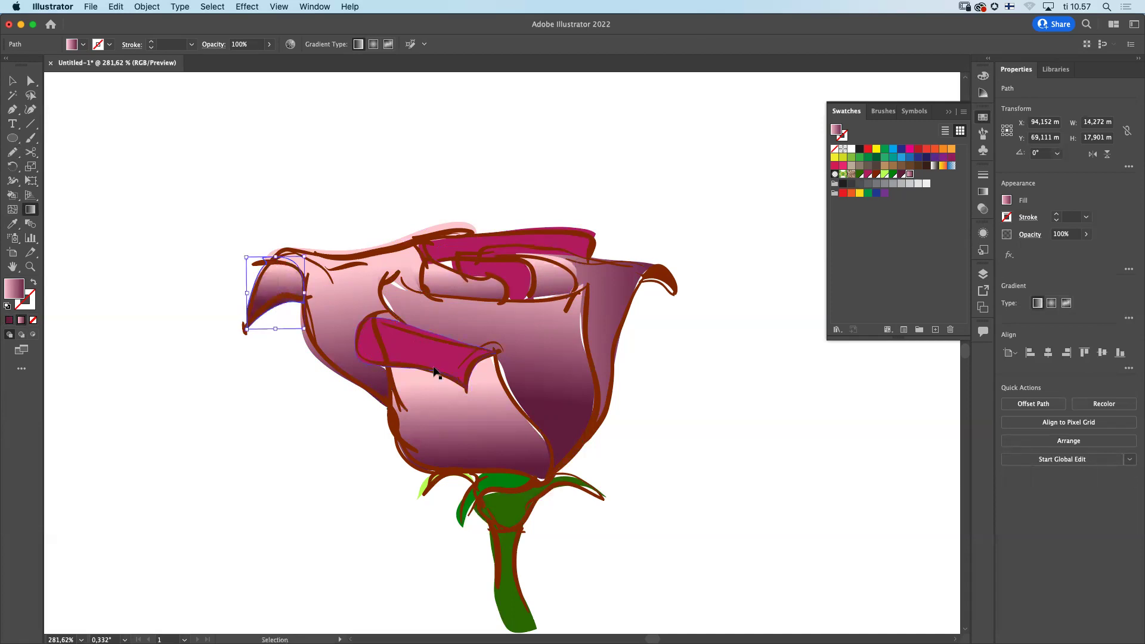
click(425, 348)
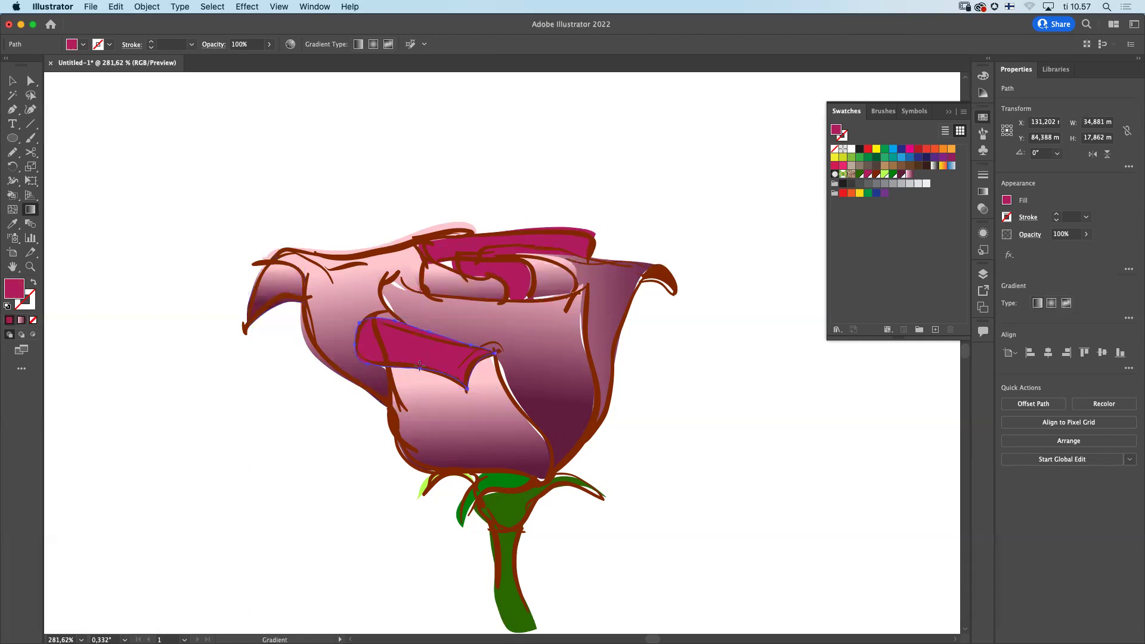
click(405, 339)
drag(425, 329, 425, 363)
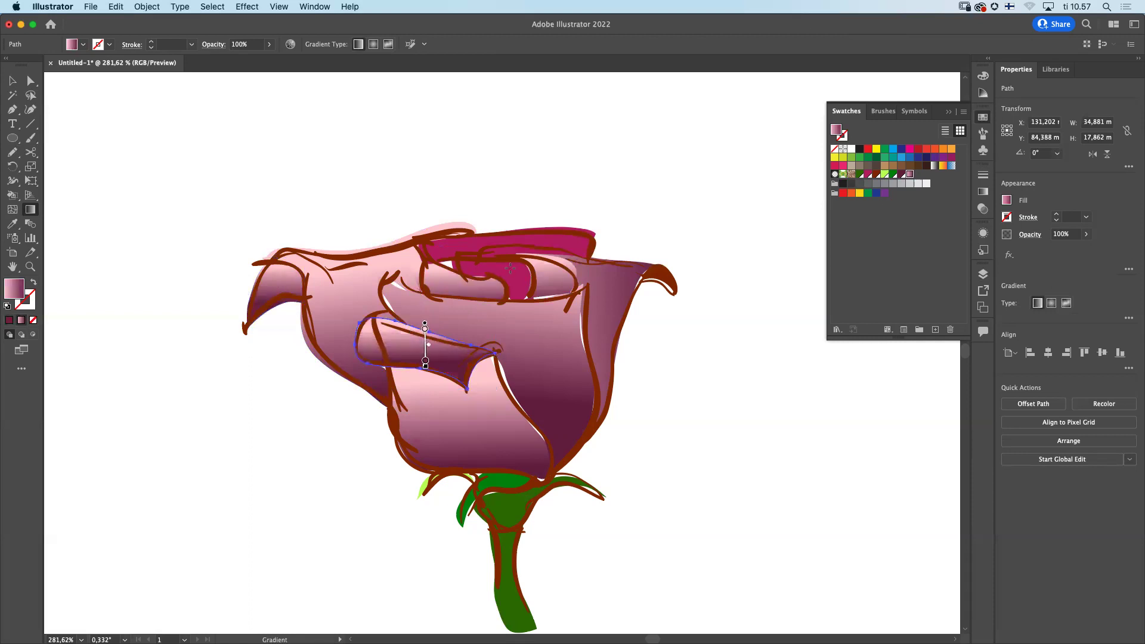
Step: Fill the innermost centre petal with the pink-to-plum gradient, running vertically from its upper edge to its base
click(507, 261)
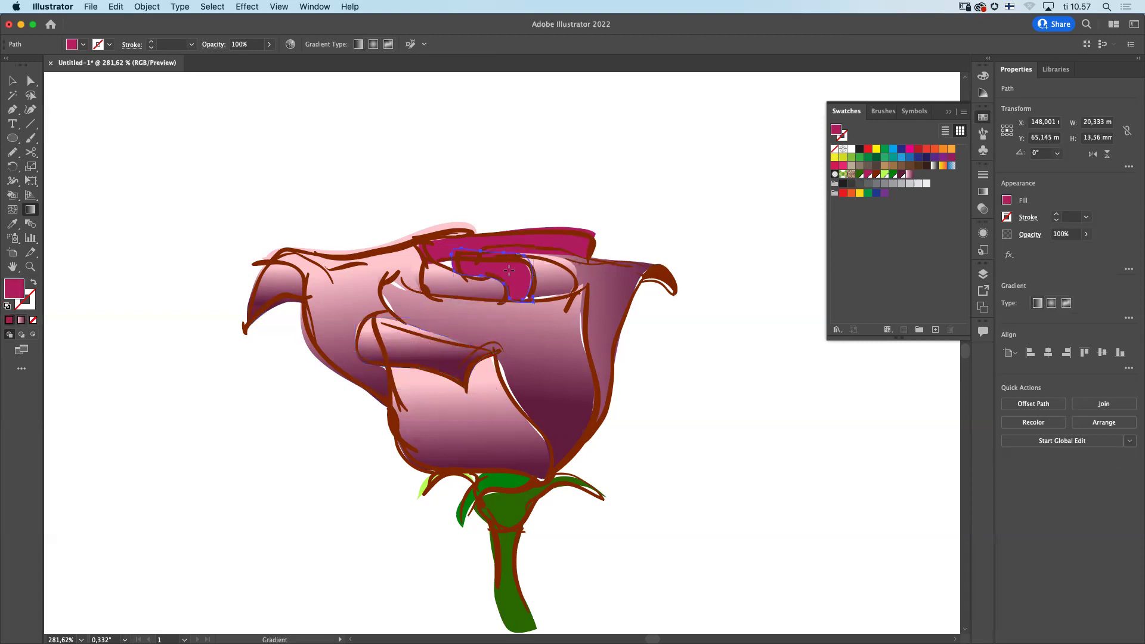
click(509, 279)
drag(491, 261, 494, 300)
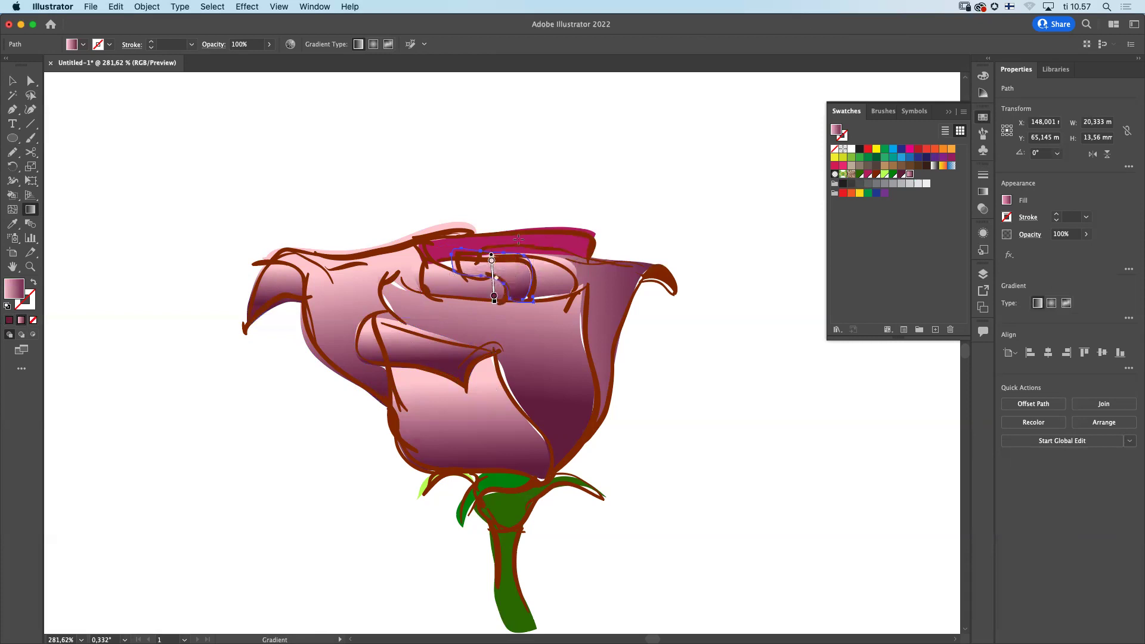
Step: Fill the back petal along the rose's upper edge with the pink-to-plum gradient, running downward from its rim
click(521, 239)
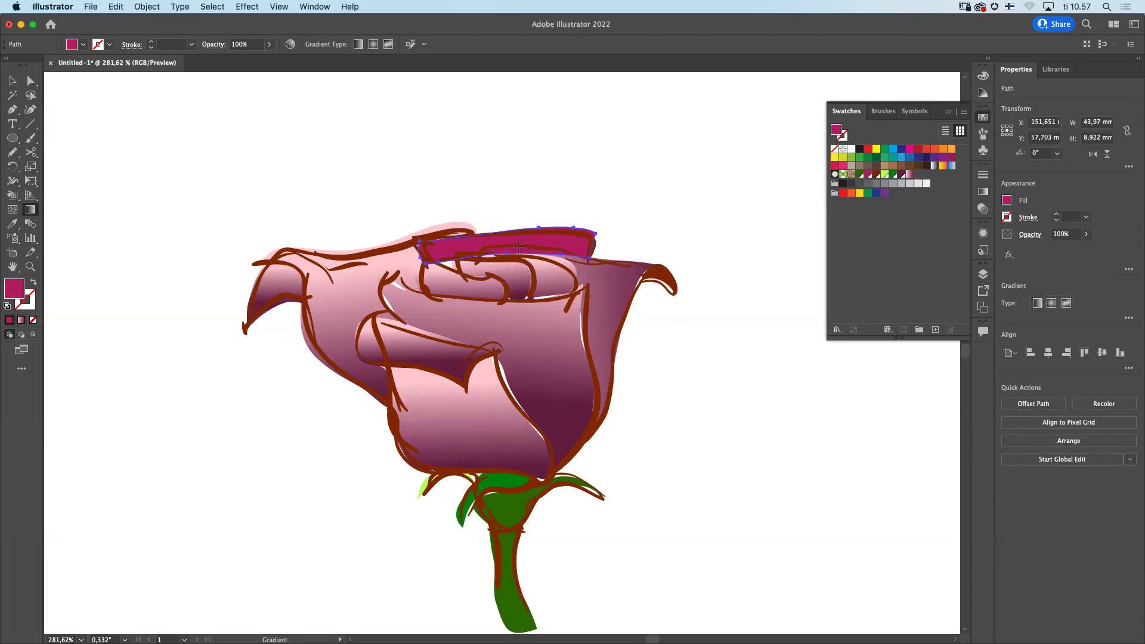
click(520, 245)
drag(516, 231, 517, 258)
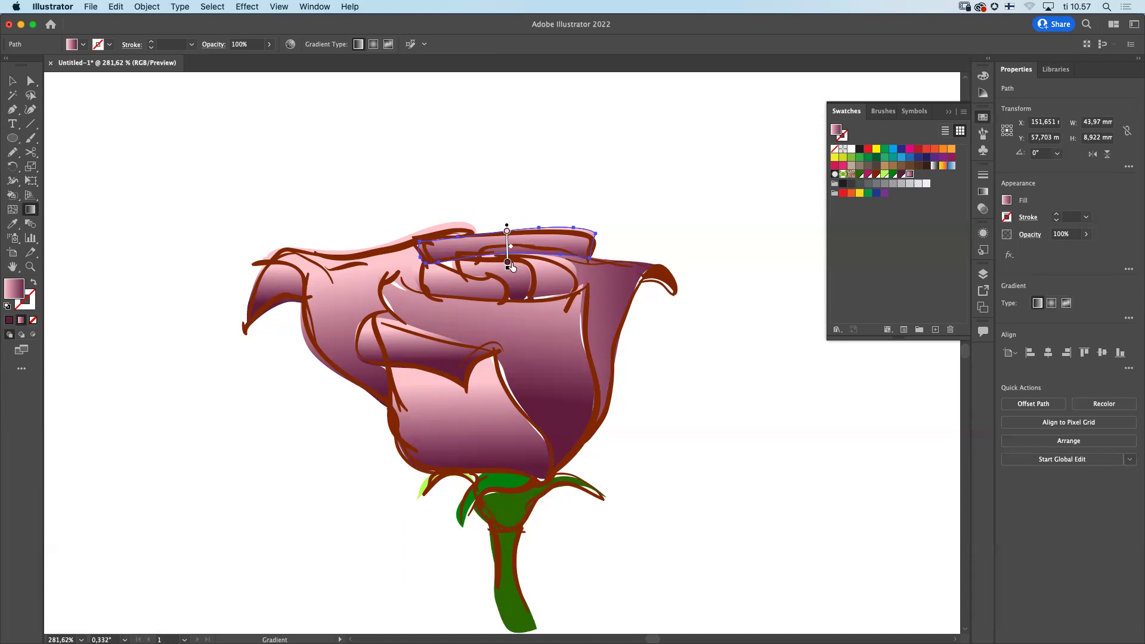
Step: Select the folded rim above the front petal and add a new layer above the outlines layer
click(12, 81)
click(406, 350)
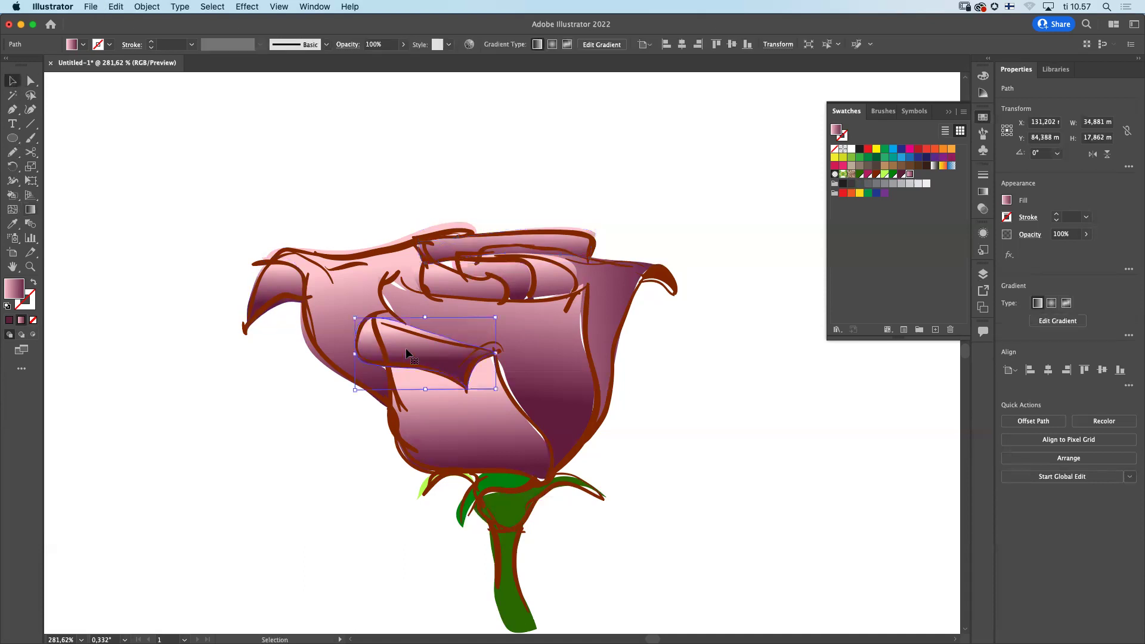
click(983, 274)
click(912, 290)
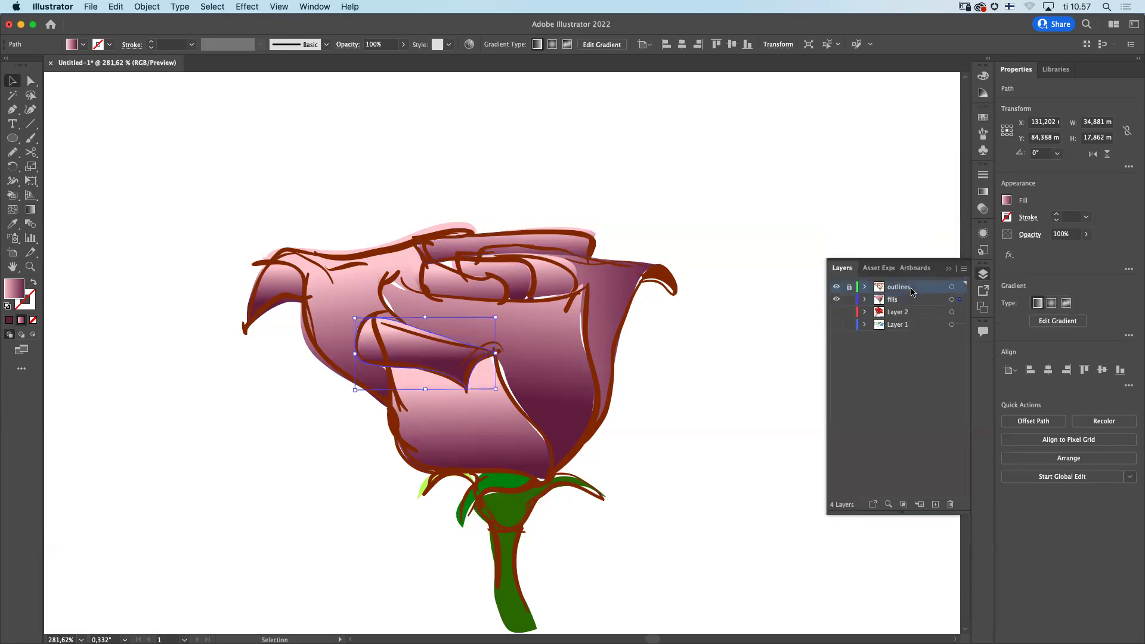
click(935, 504)
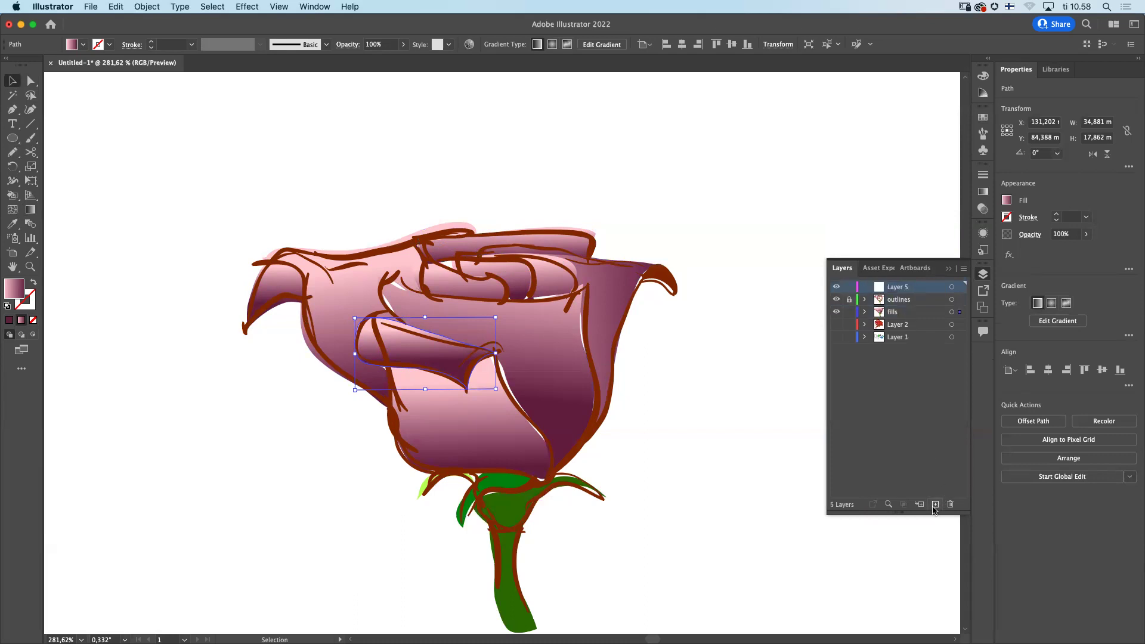
Step: Paste a copy of the folded rim onto the new layer and move it over the original fold
key(a)
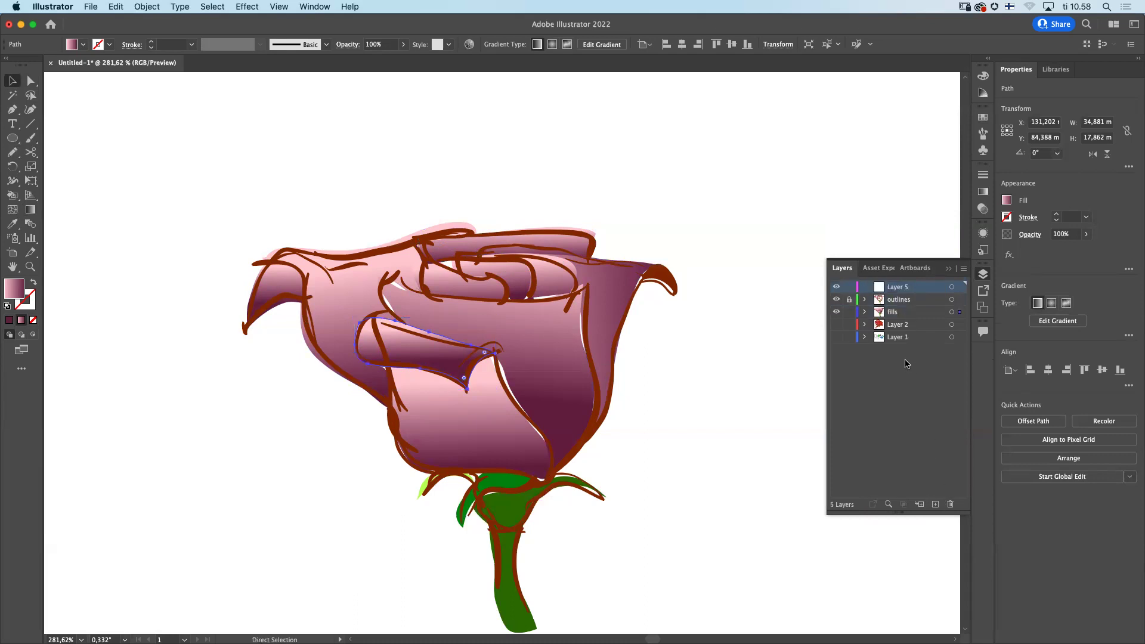
key(super+v)
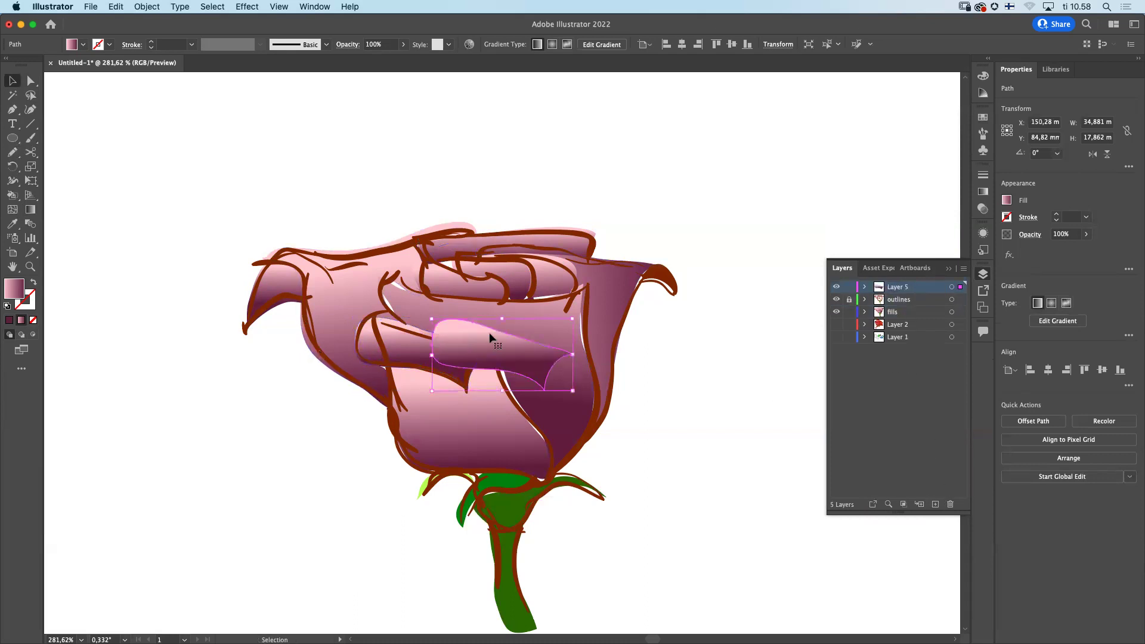
drag(517, 359, 439, 353)
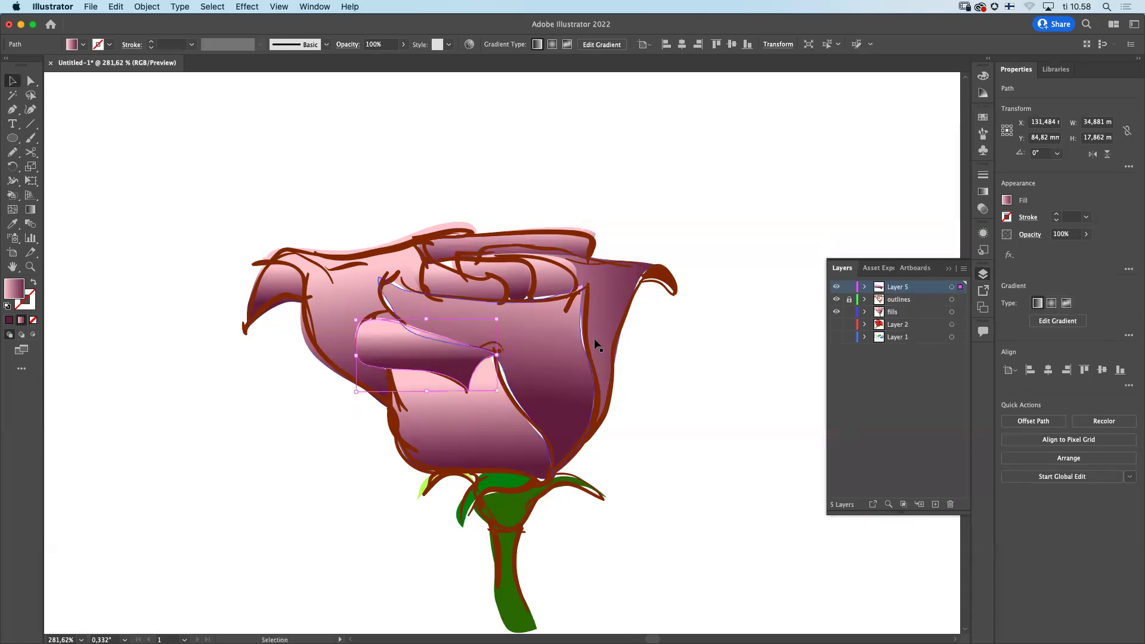
click(692, 349)
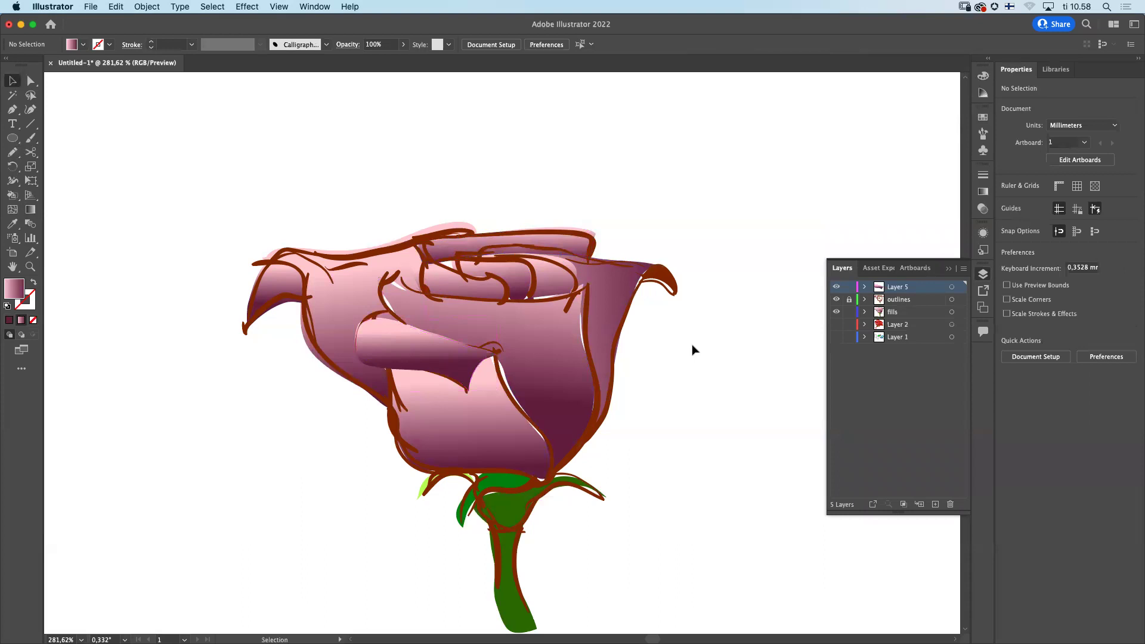
Step: Draw a serrated leaf with the Pencil tool, about 35 mm wide and 57 mm high, beside the rose and select it
click(434, 361)
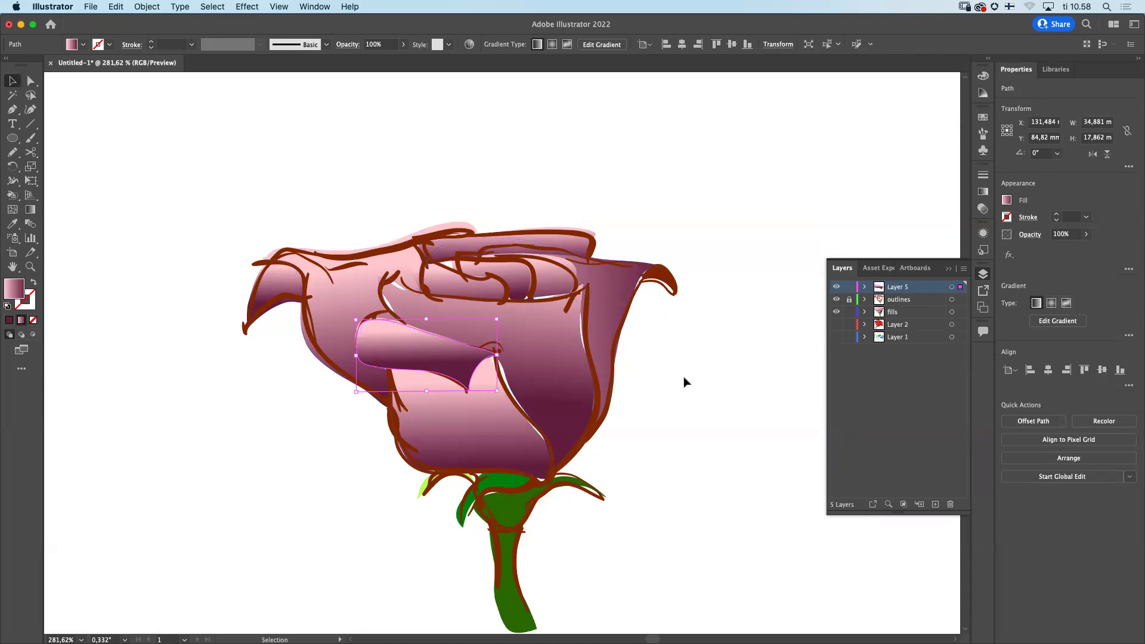
drag(683, 376, 450, 364)
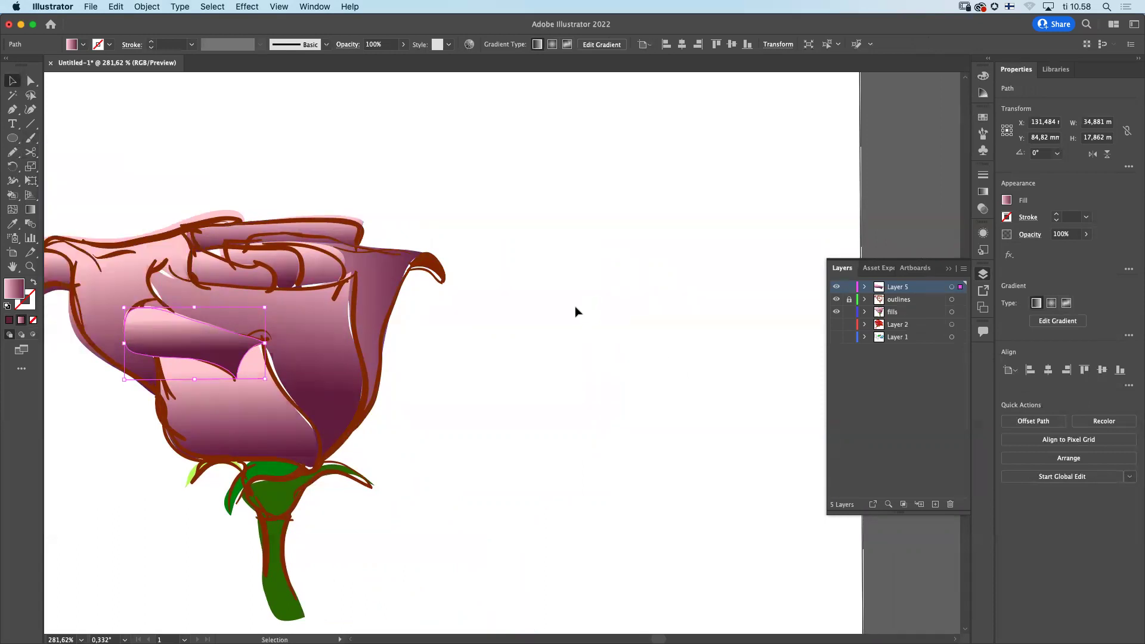
key(n)
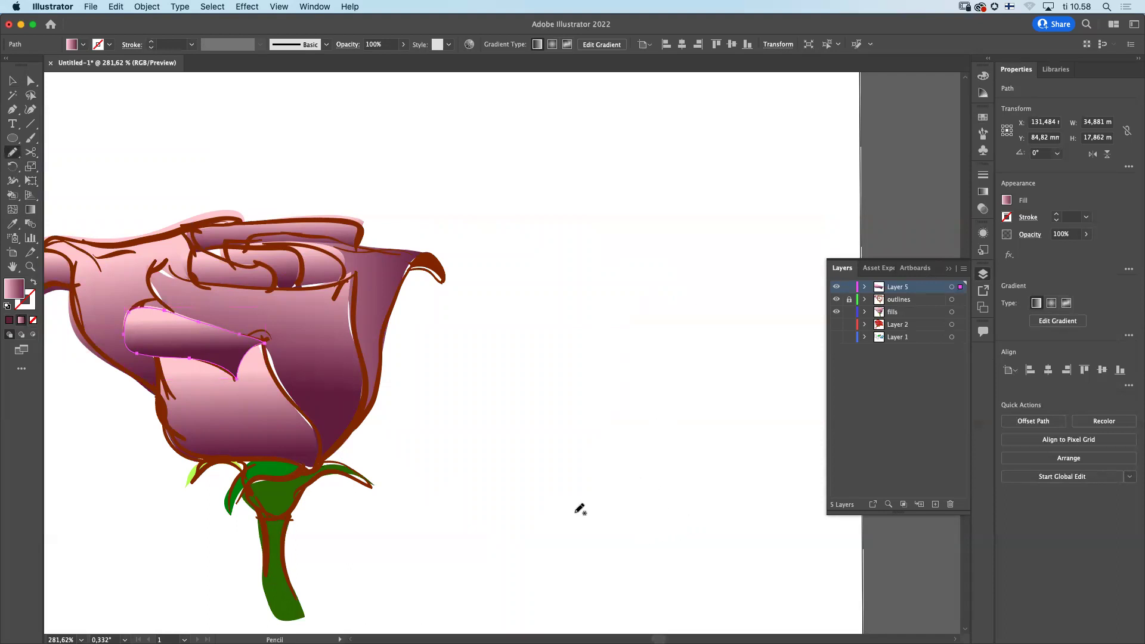
mouse_move(564, 516)
mouse_down()
mouse_move(585, 478)
mouse_move(670, 443)
mouse_move(690, 348)
mouse_move(688, 290)
mouse_move(615, 345)
mouse_move(590, 380)
mouse_move(574, 380)
mouse_move(565, 518)
mouse_up()
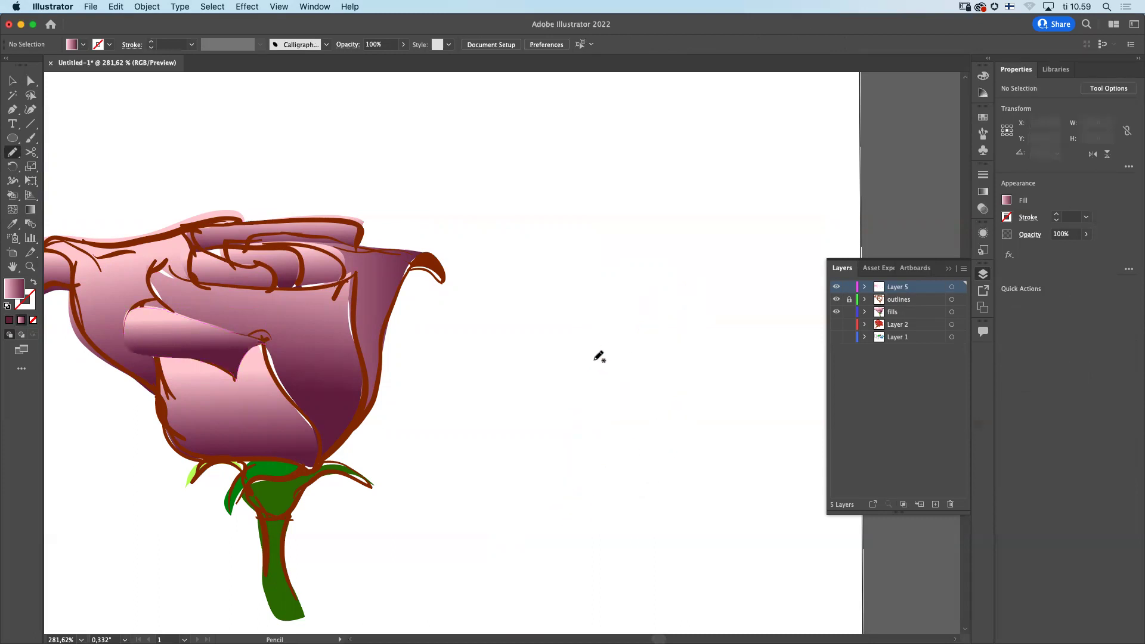
key(v)
drag(540, 313, 739, 479)
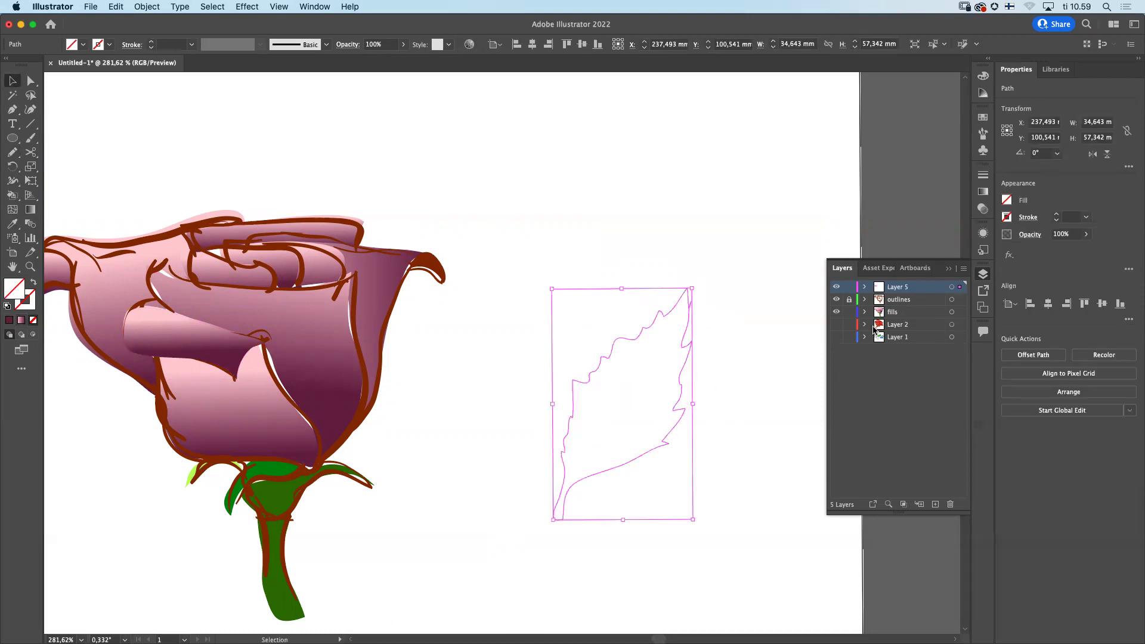
Step: Fill the leaf with solid green, RGB 107, 201, 71
click(985, 77)
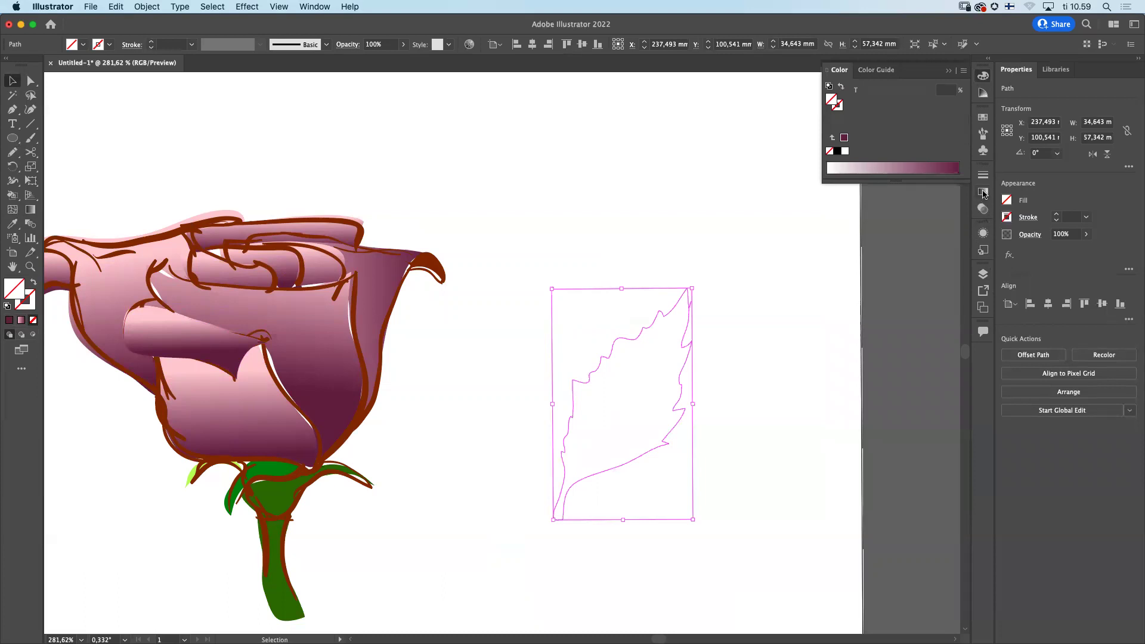
click(966, 72)
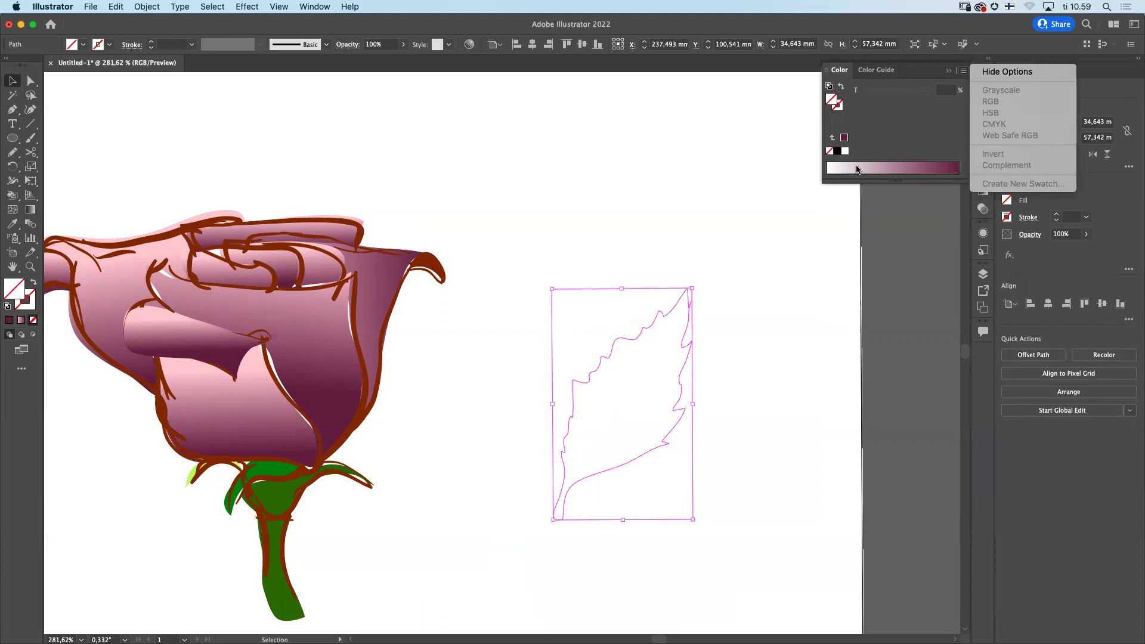
click(843, 138)
click(844, 138)
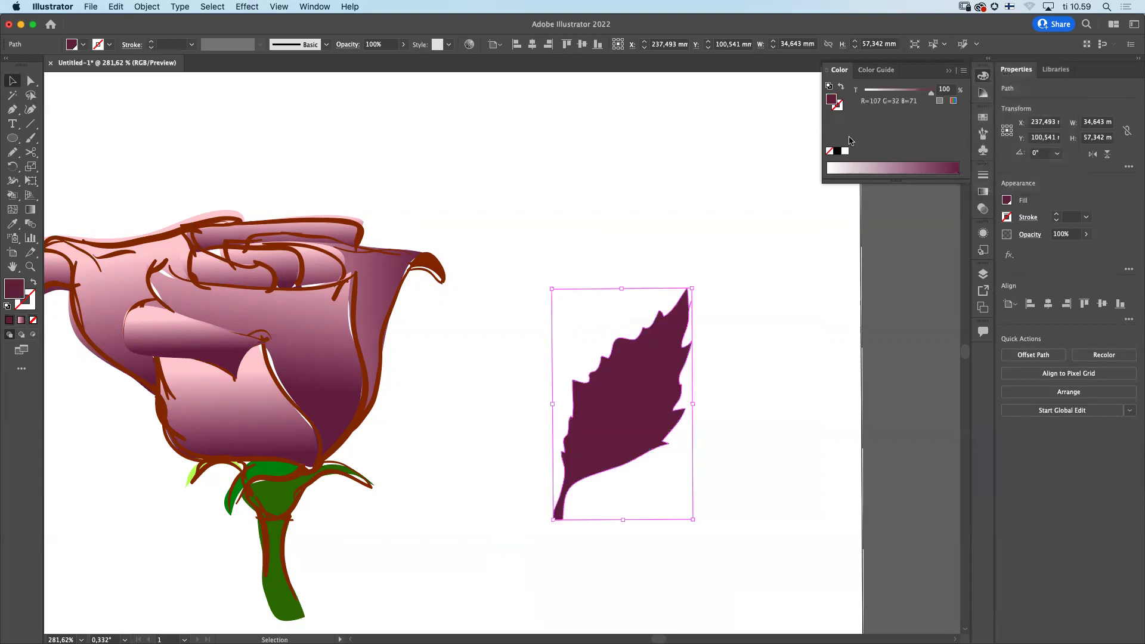
click(955, 100)
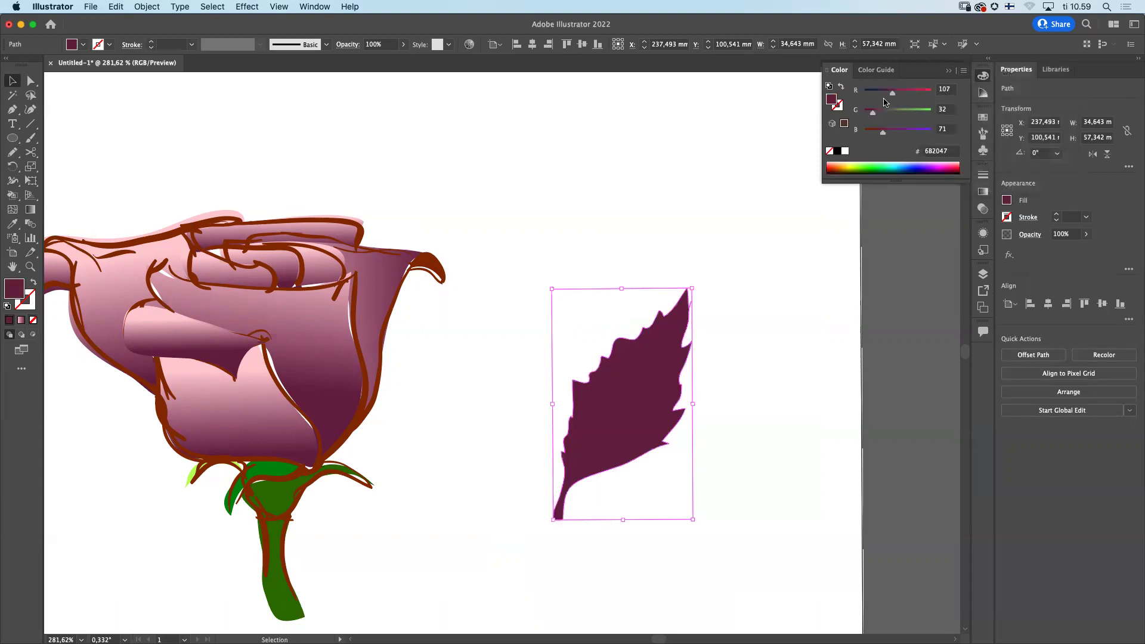
drag(875, 115, 917, 113)
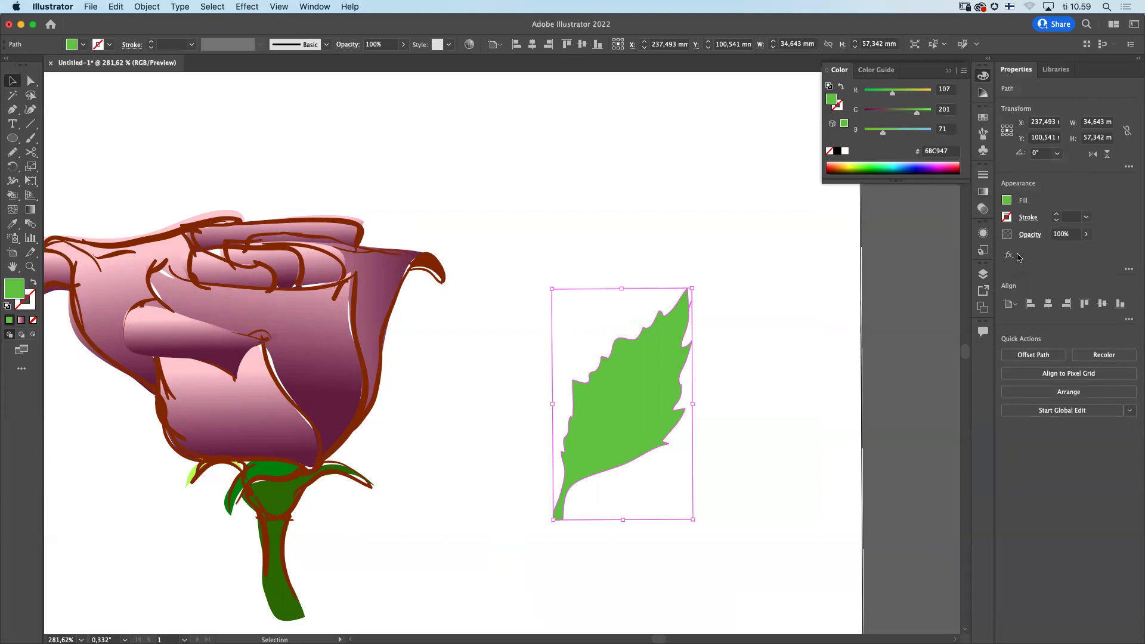
Step: Apply a freeform gradient to the leaf and set its drawing mode to Lines
click(984, 192)
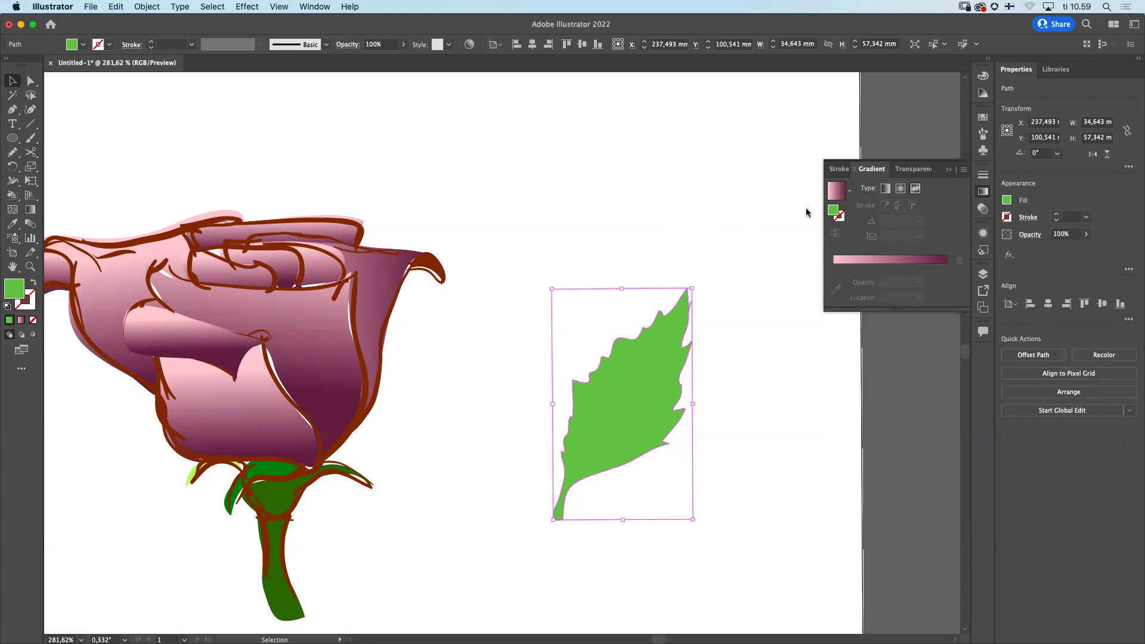
click(30, 210)
scroll(88, 210, right, 5)
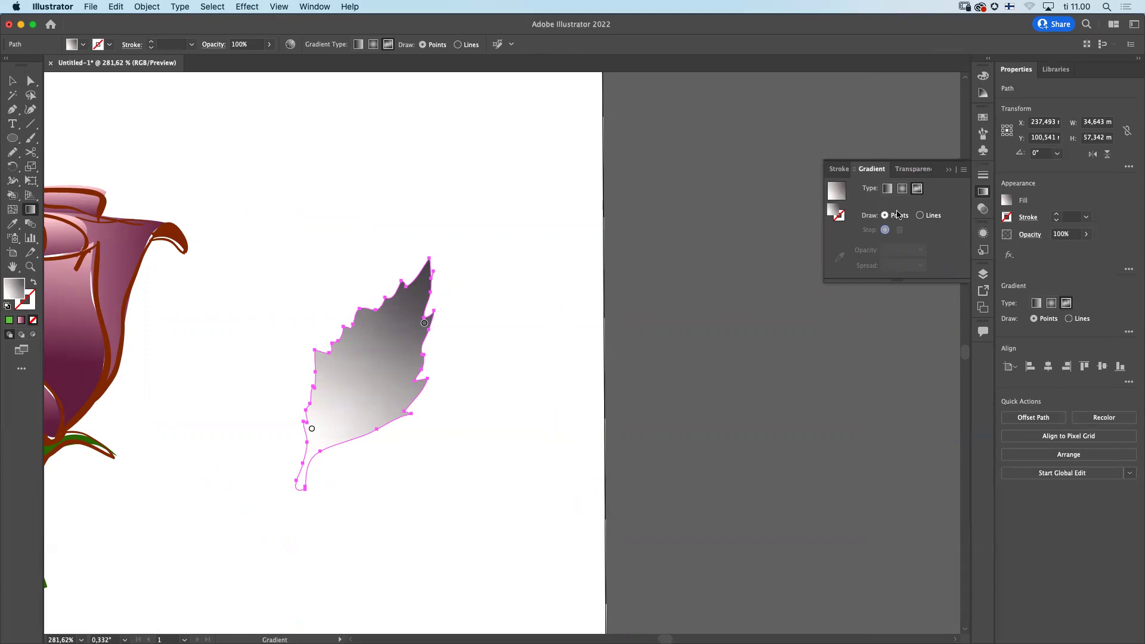
click(920, 216)
Step: Switch the colour stop near the leaf's upper right edge to RGB and colour it green, 0, 137, 0
click(424, 324)
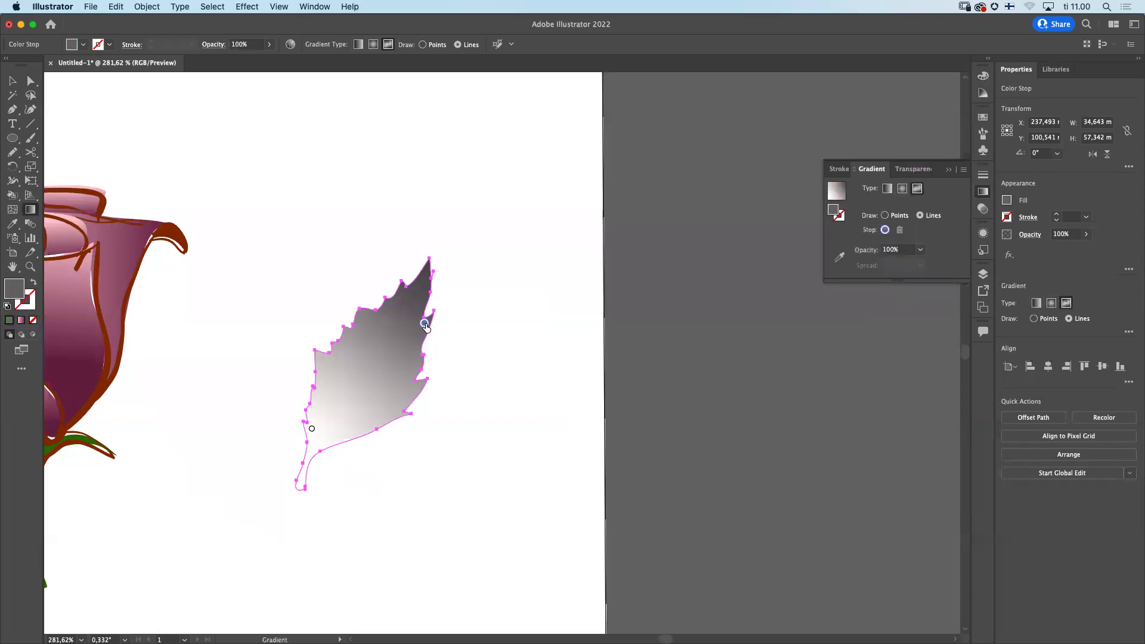
double_click(424, 323)
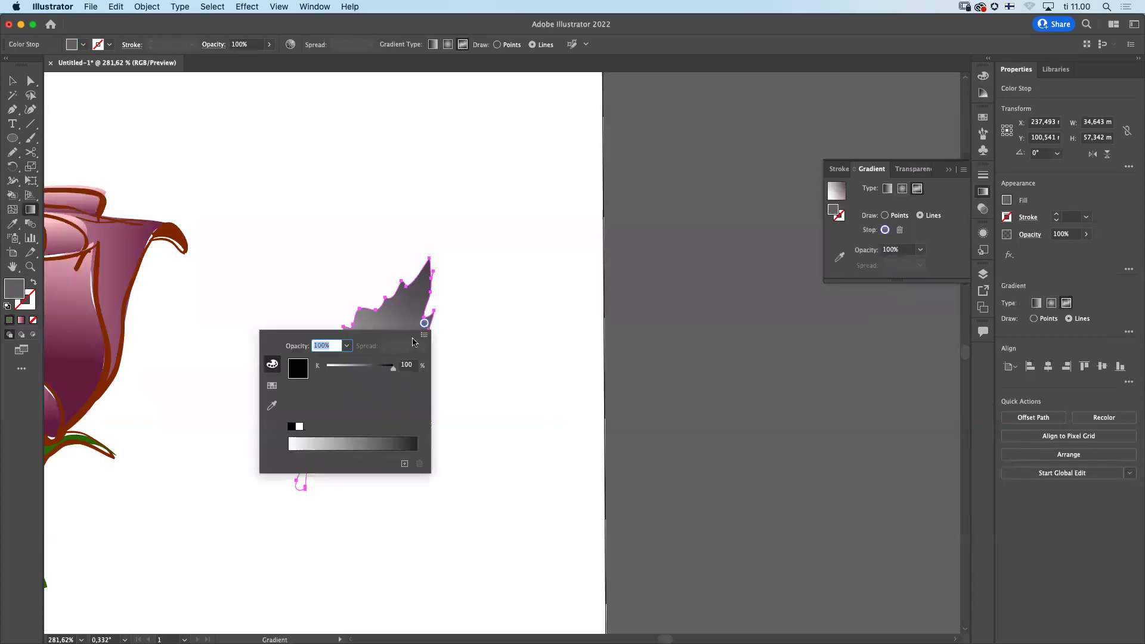
click(429, 329)
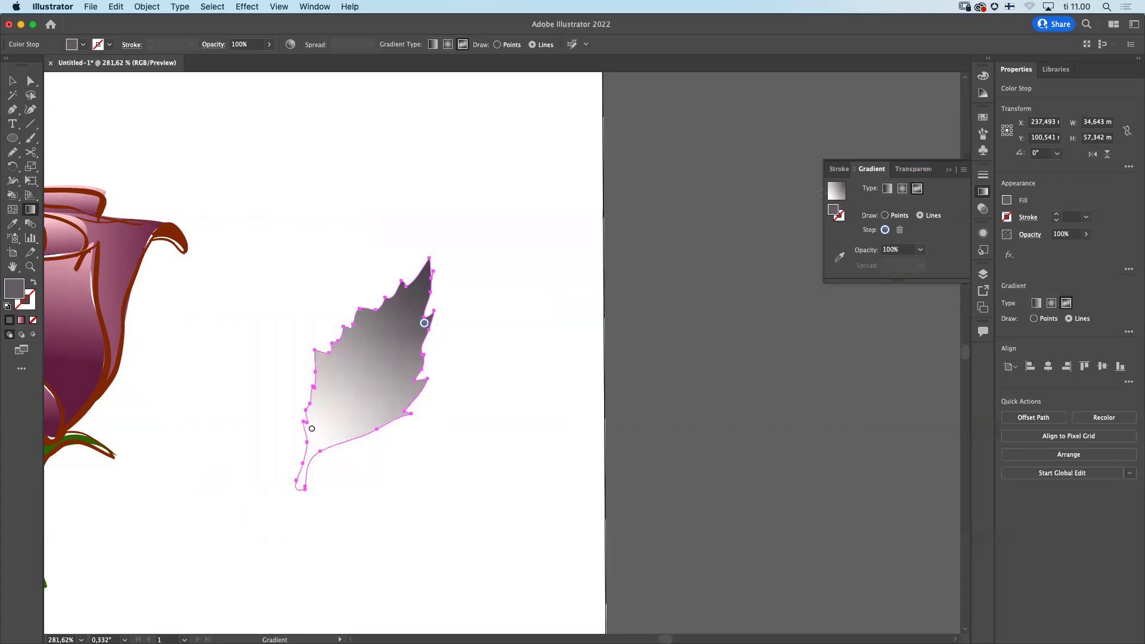
double_click(424, 325)
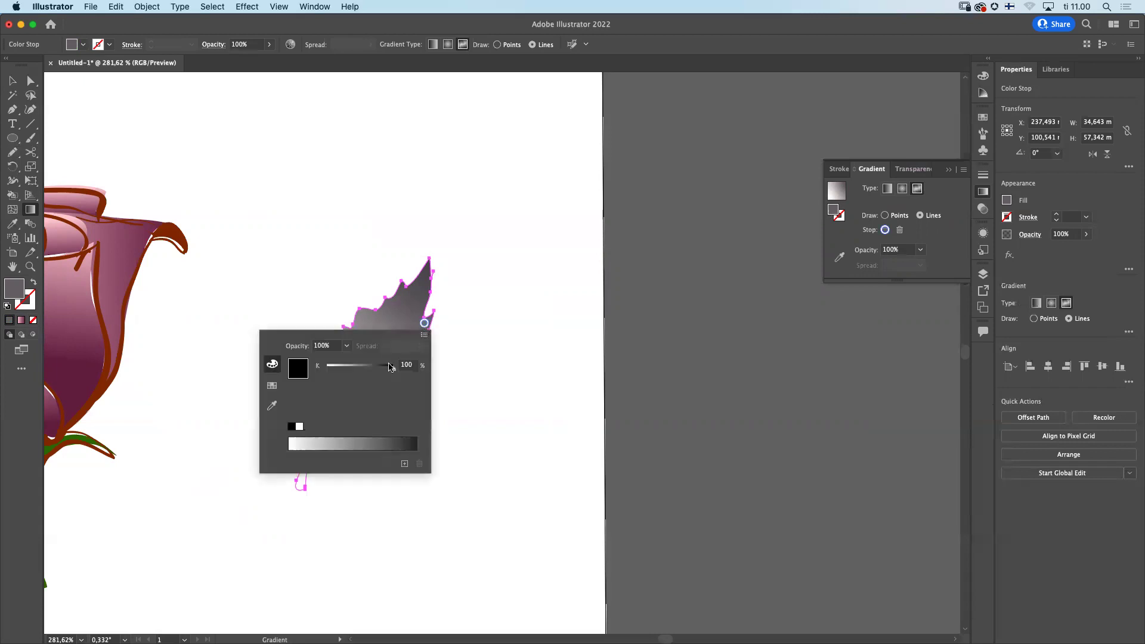
click(424, 337)
click(435, 355)
drag(327, 391, 364, 395)
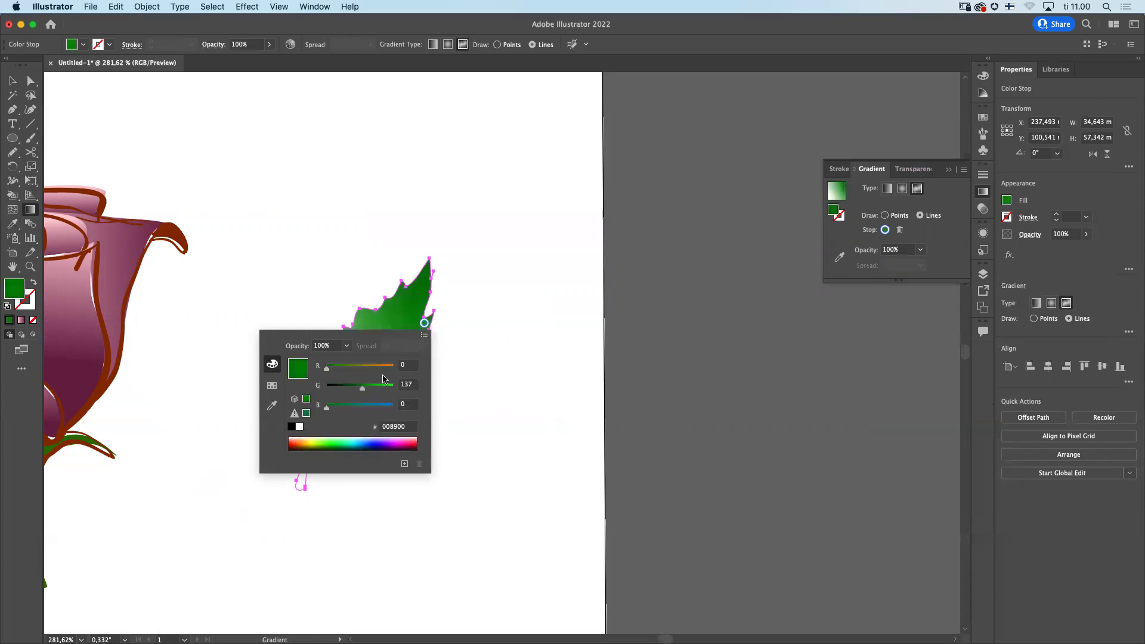
click(393, 327)
Step: Extend a gradient line from the green stop to the leaf's middle and colour the new stop RGB 195, 137, 0
mouse_move(357, 374)
mouse_down()
mouse_move(367, 364)
mouse_move(375, 376)
mouse_move(358, 362)
mouse_move(374, 374)
mouse_move(367, 367)
mouse_up()
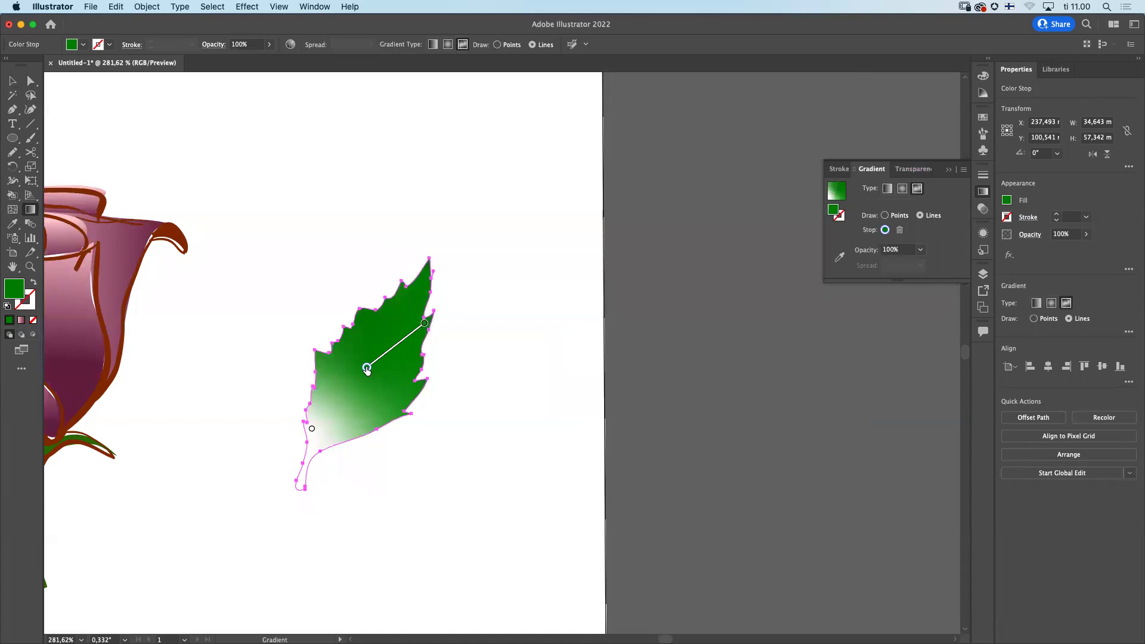
double_click(366, 368)
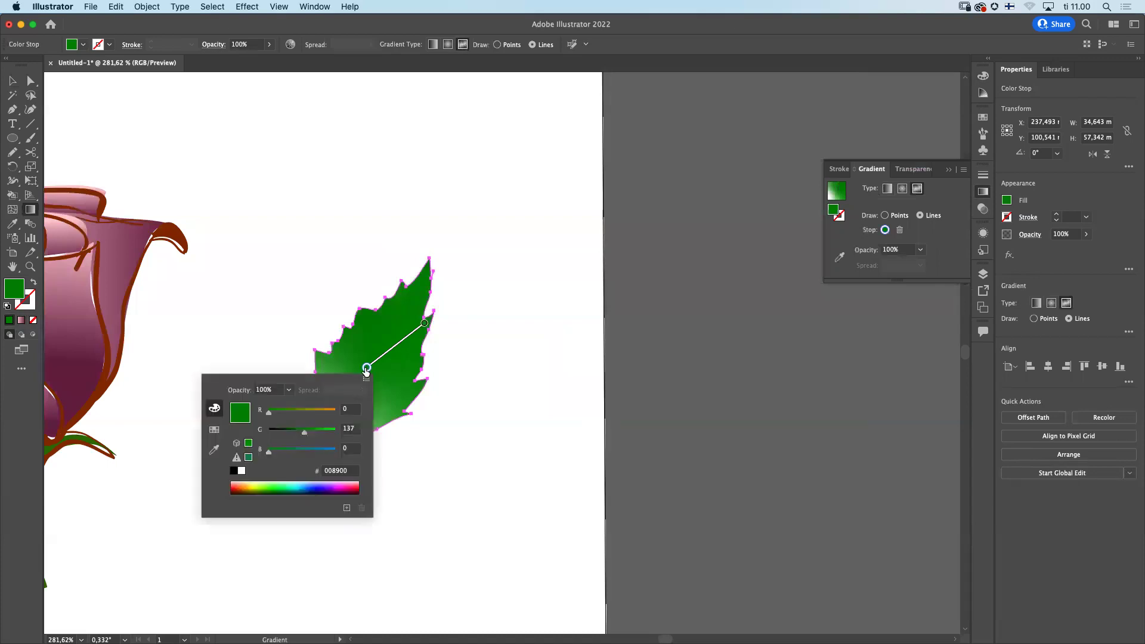
drag(269, 413, 319, 416)
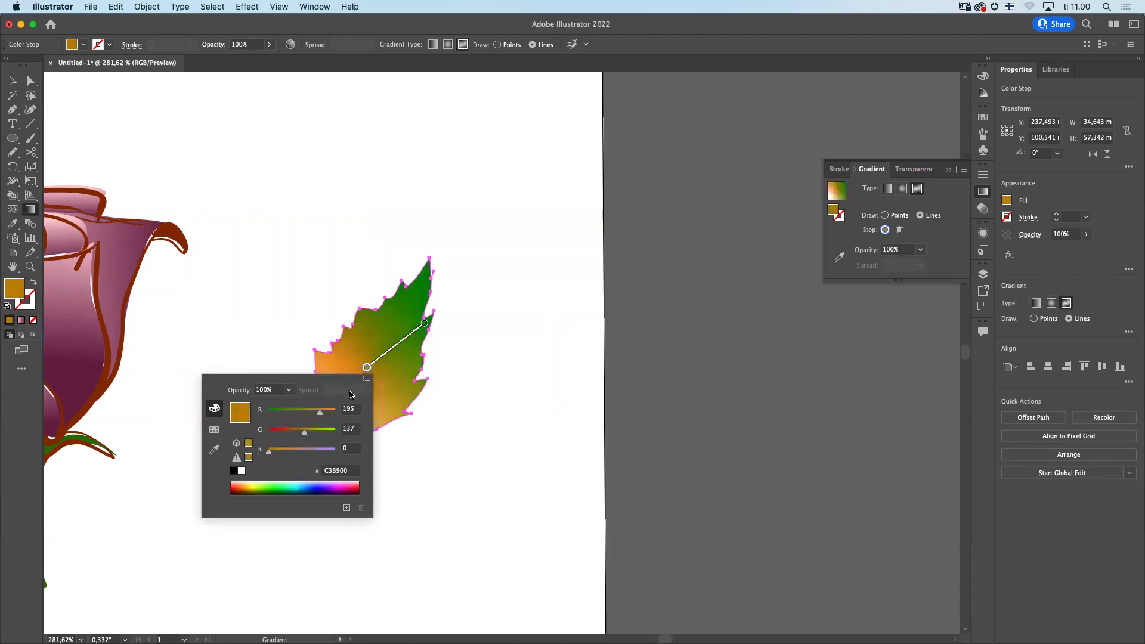
click(389, 399)
Step: Continue the gradient line to a stop in the leaf's lower part and colour it orange, RGB 195, 78, 0
click(348, 417)
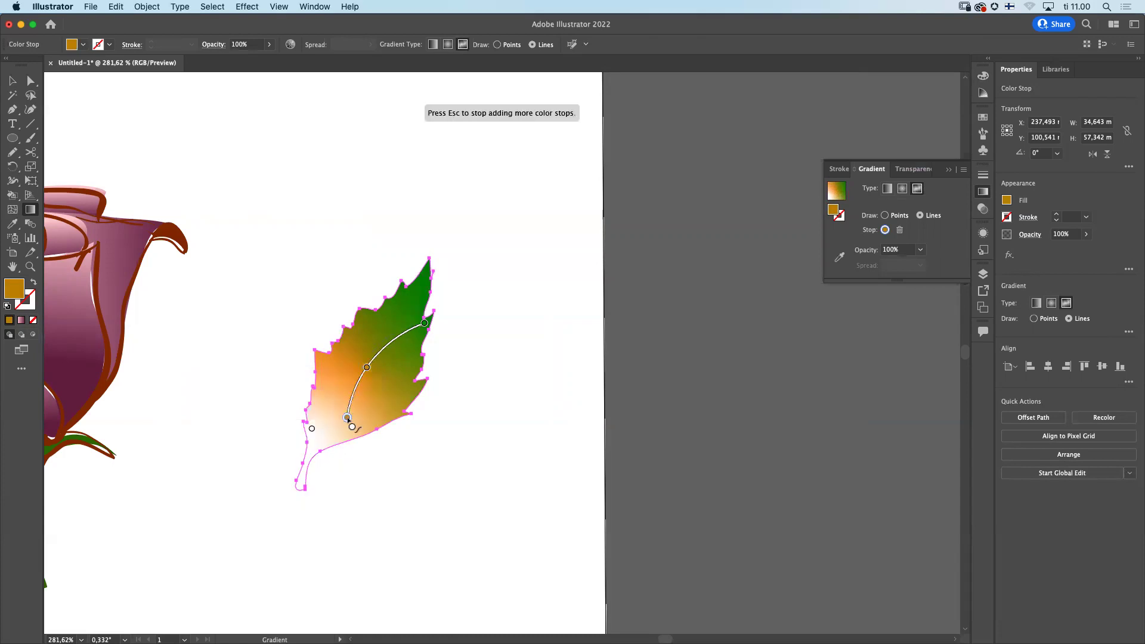
key(Escape)
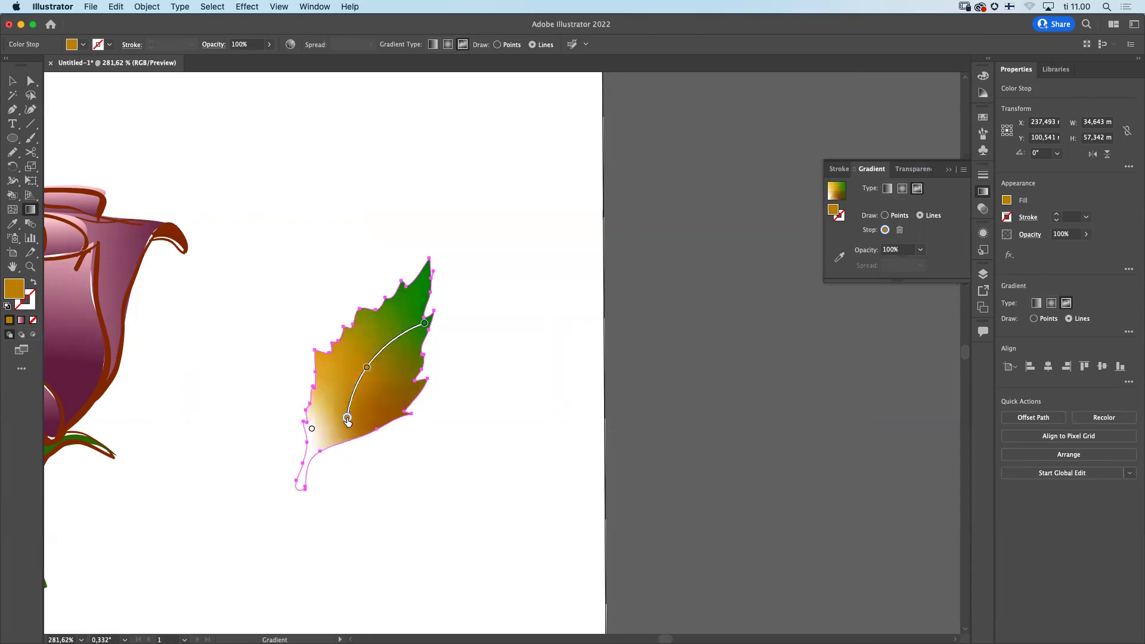
double_click(348, 418)
click(281, 483)
drag(281, 487, 269, 484)
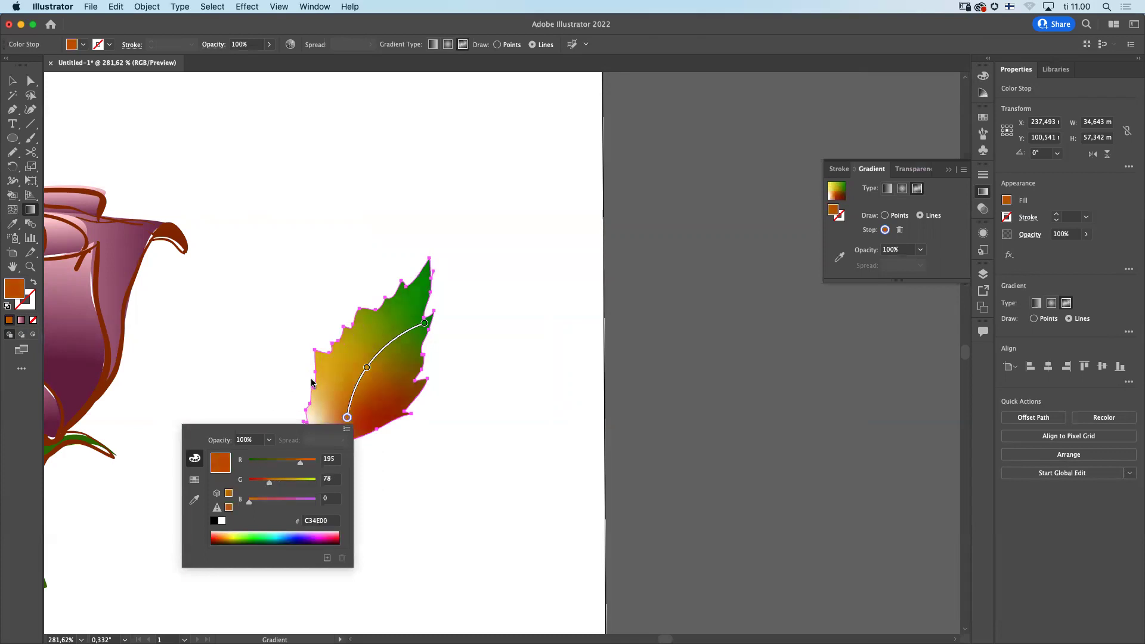
click(274, 377)
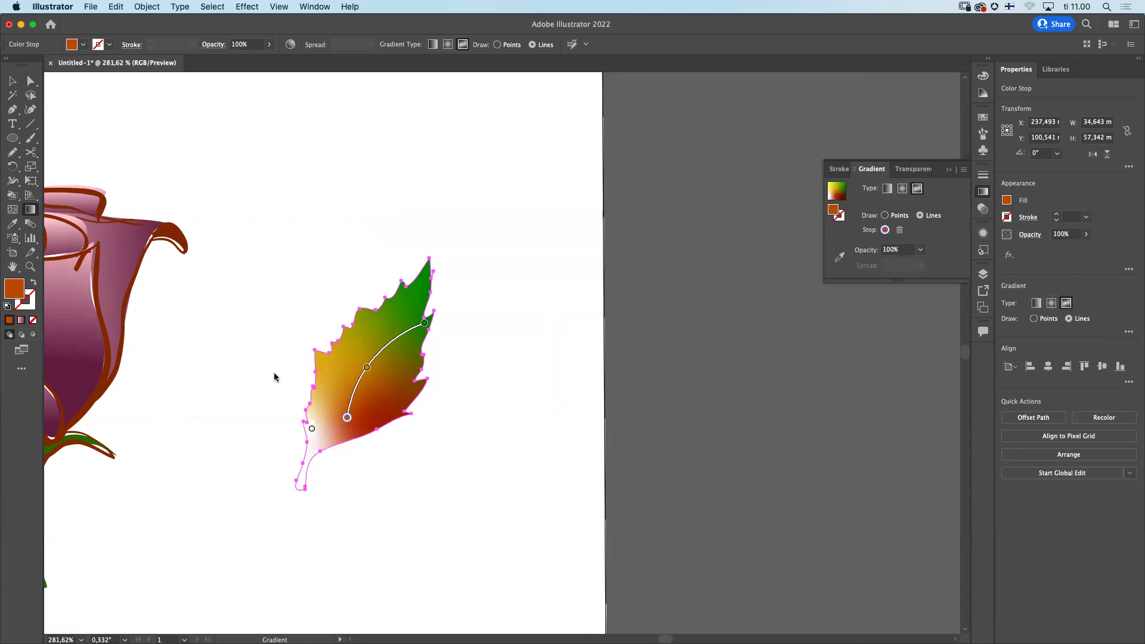
Step: Extend the gradient line to a stop at the tip of the leaf's stem and colour it light green, RGB 94, 205, 0
click(299, 488)
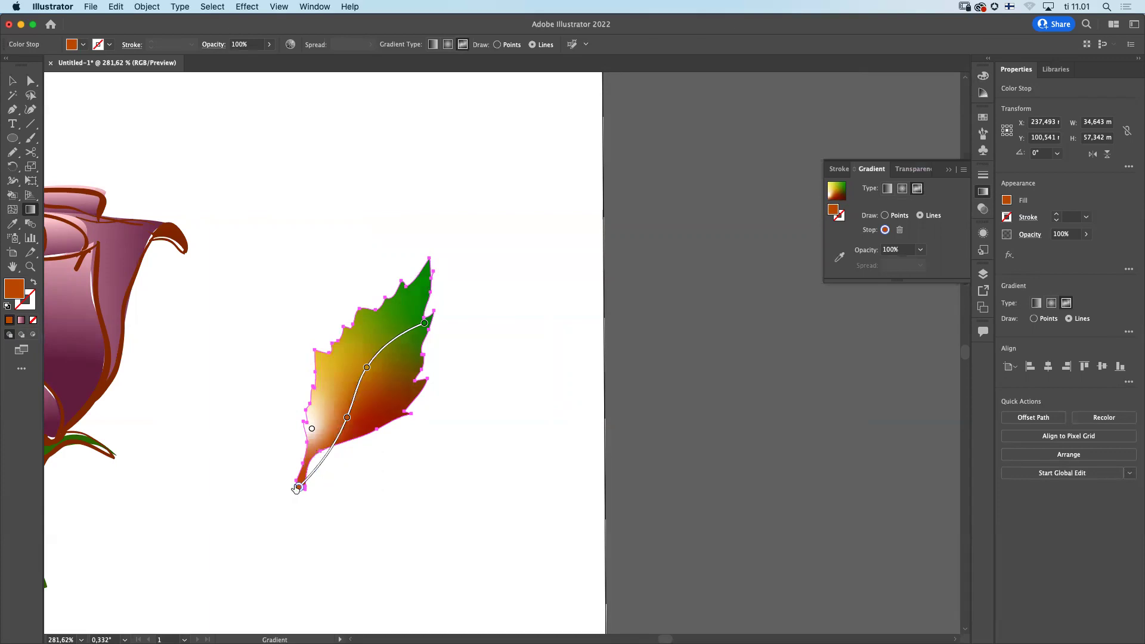
double_click(299, 488)
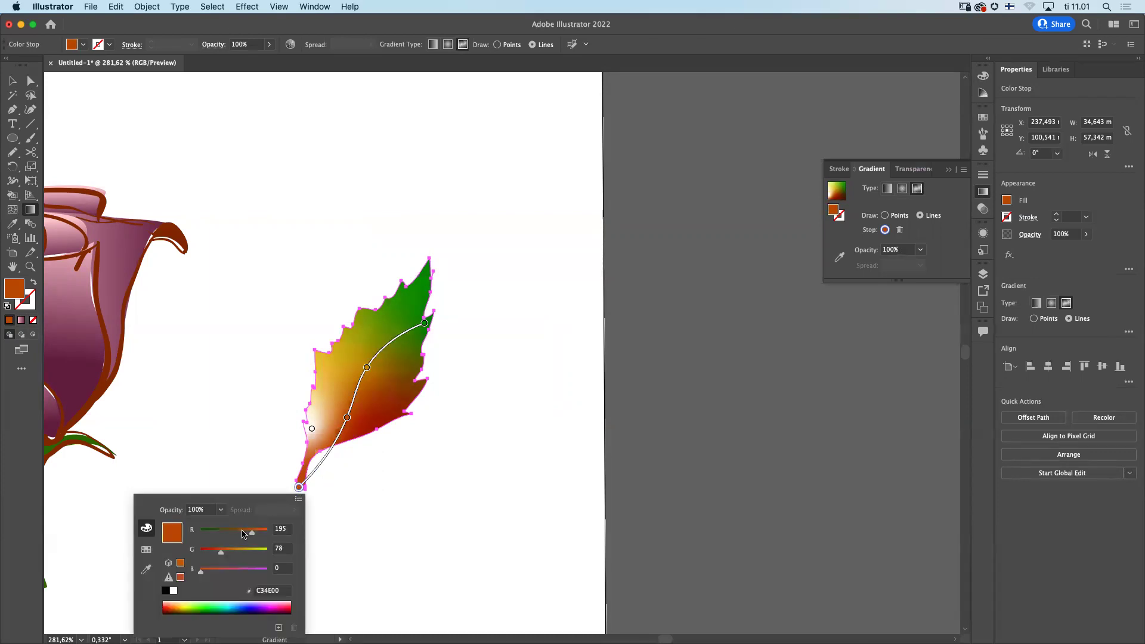
mouse_move(224, 555)
mouse_down()
mouse_move(254, 552)
mouse_move(226, 536)
mouse_up()
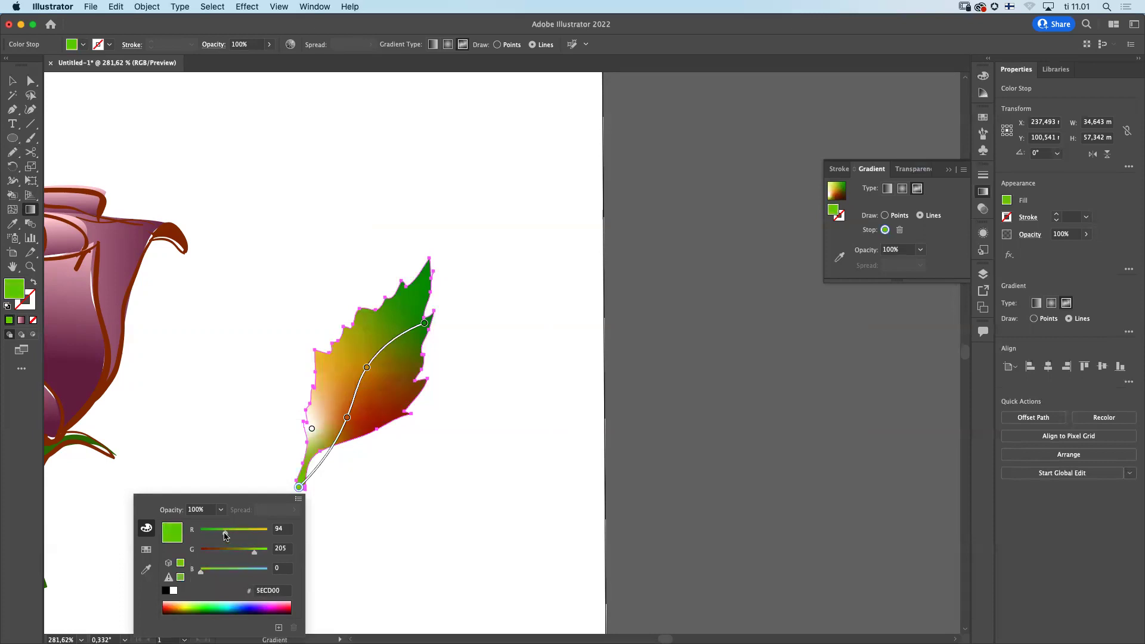
click(311, 429)
click(314, 452)
drag(310, 445, 287, 485)
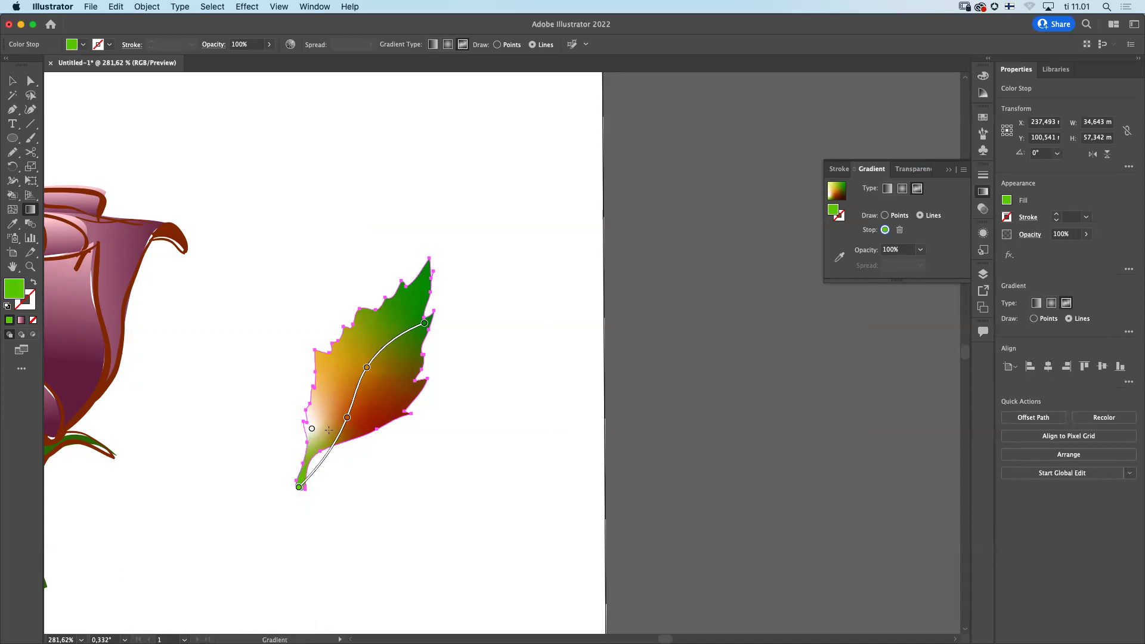
Step: Move the separate white colour stop up near the leaf's upper left edge and colour it yellowish green, RGB 185, 255, 86
click(325, 433)
drag(312, 428, 327, 370)
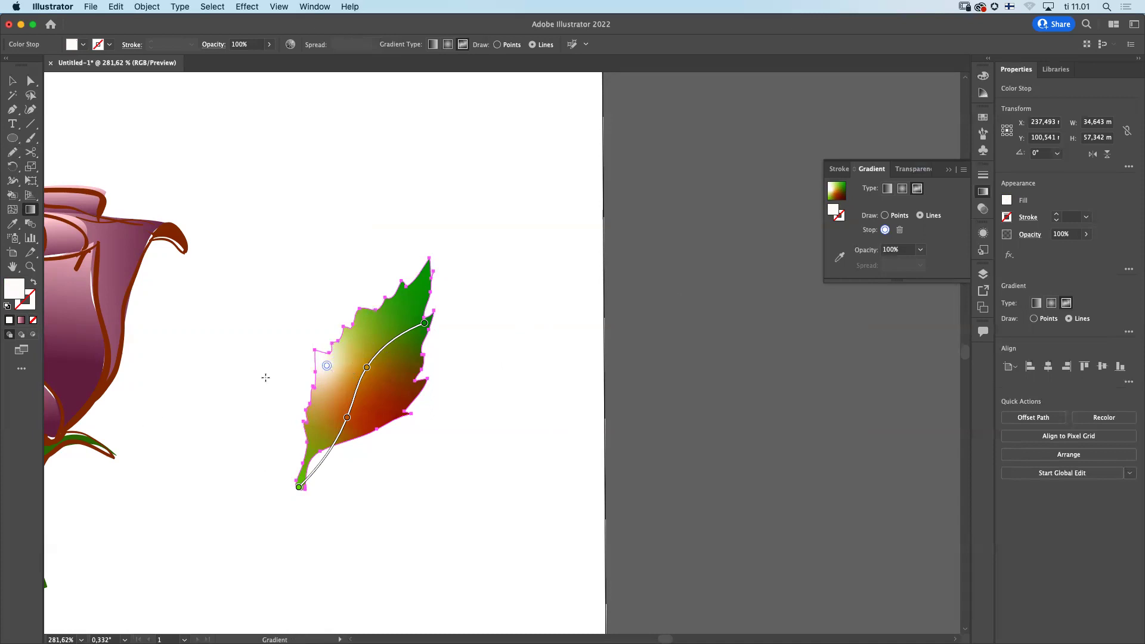
double_click(327, 367)
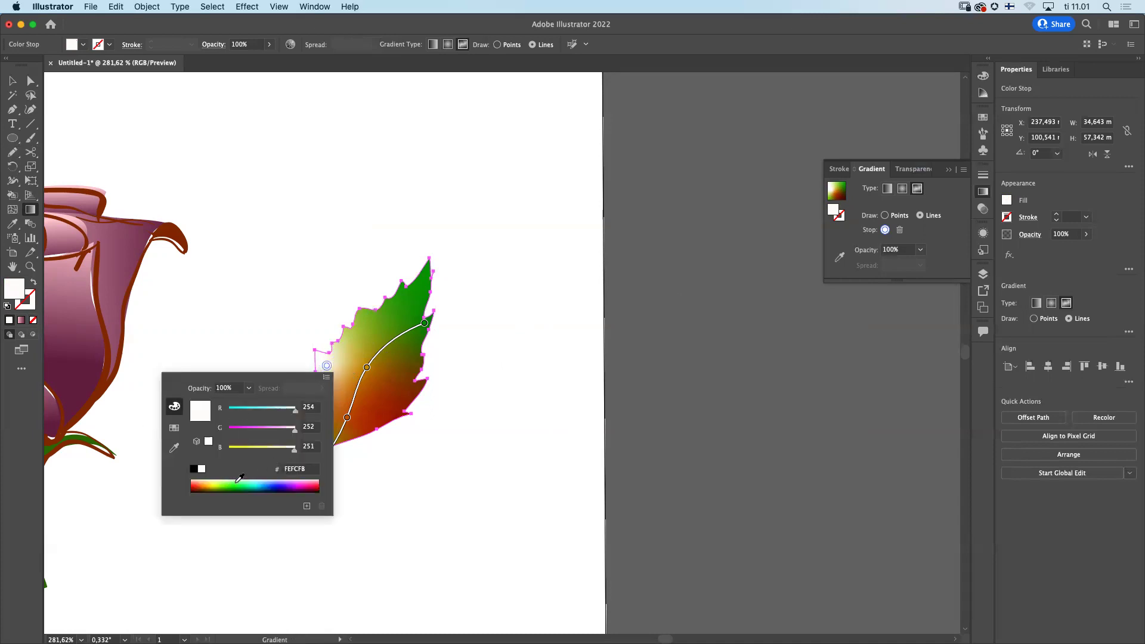
click(240, 481)
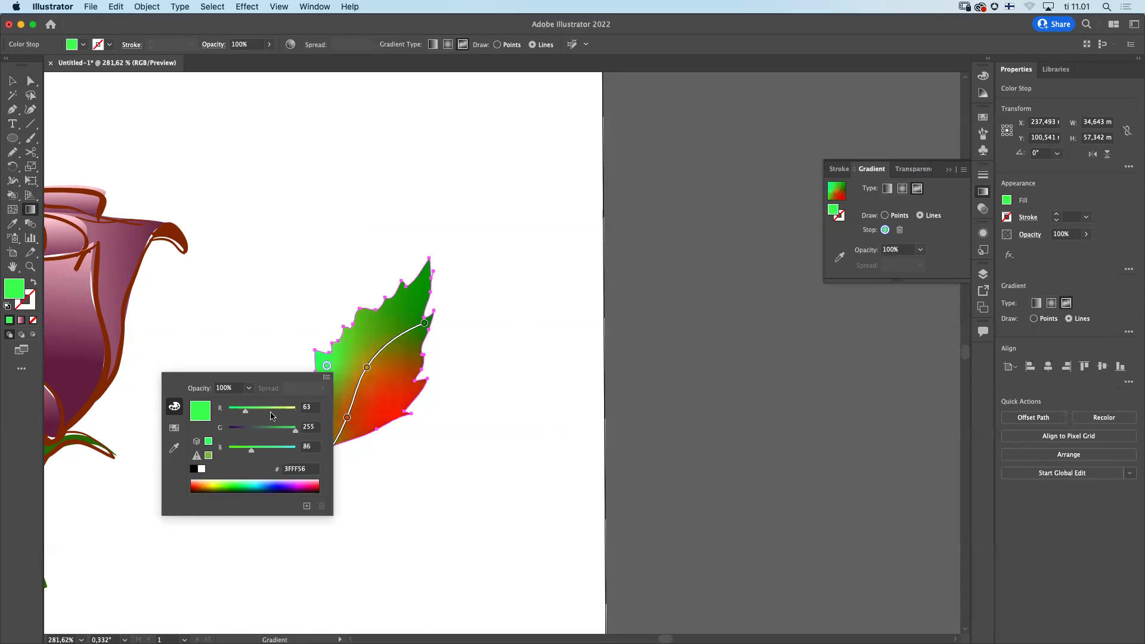
drag(245, 412, 275, 416)
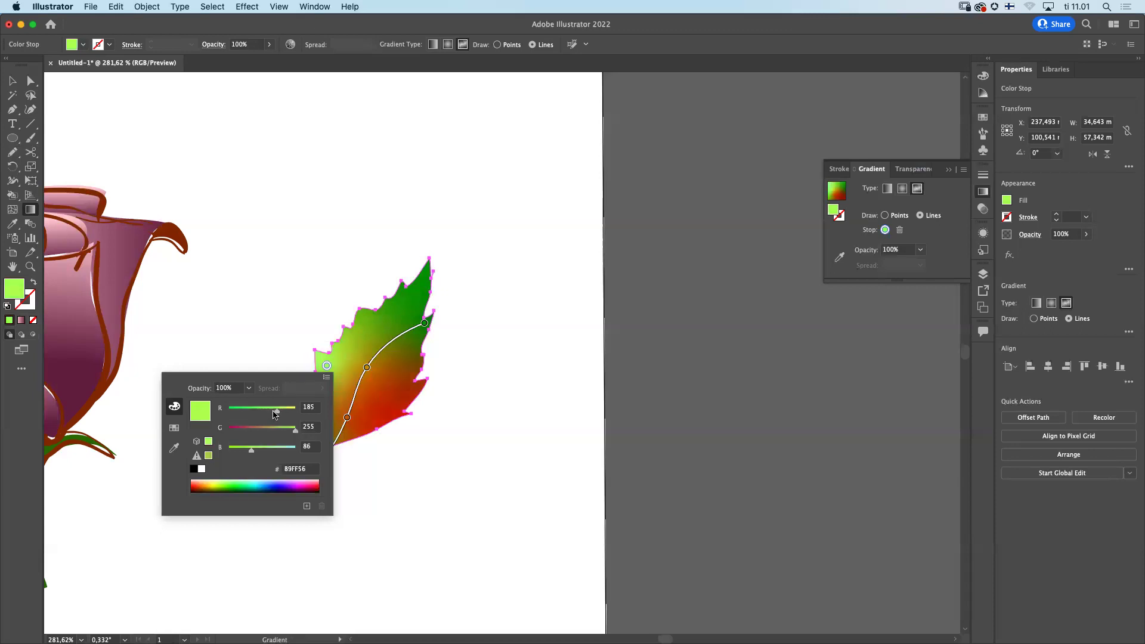
click(227, 357)
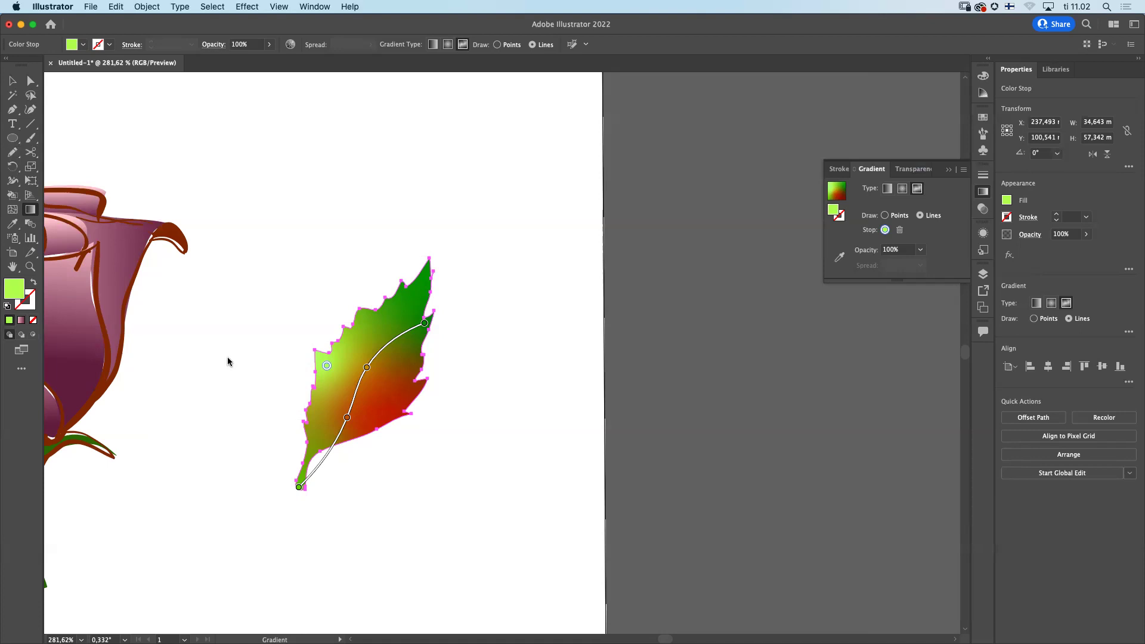
Step: Round the corners of the leaf's outline with Direct Selection to a radius of about 0.35 mm
click(34, 83)
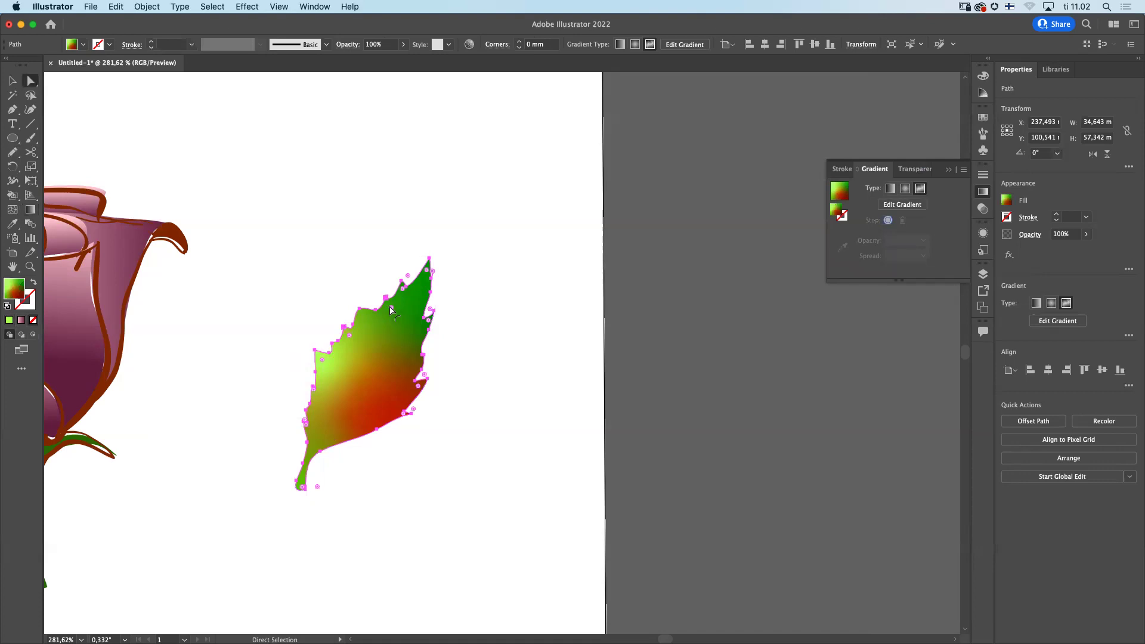
drag(392, 311, 404, 312)
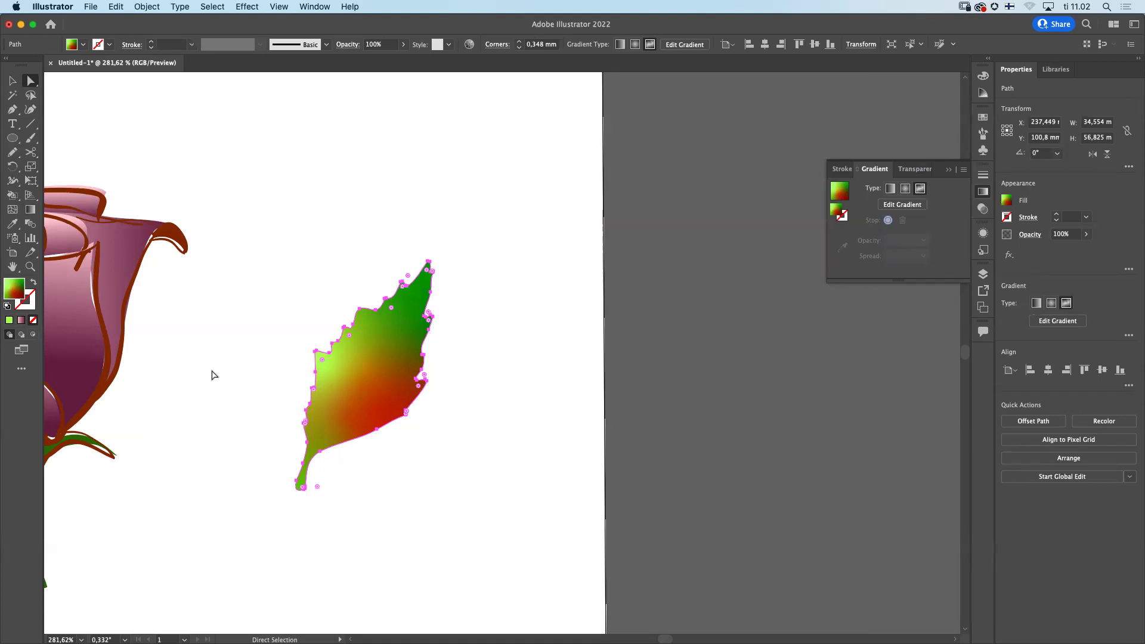
key(space)
drag(214, 381, 467, 366)
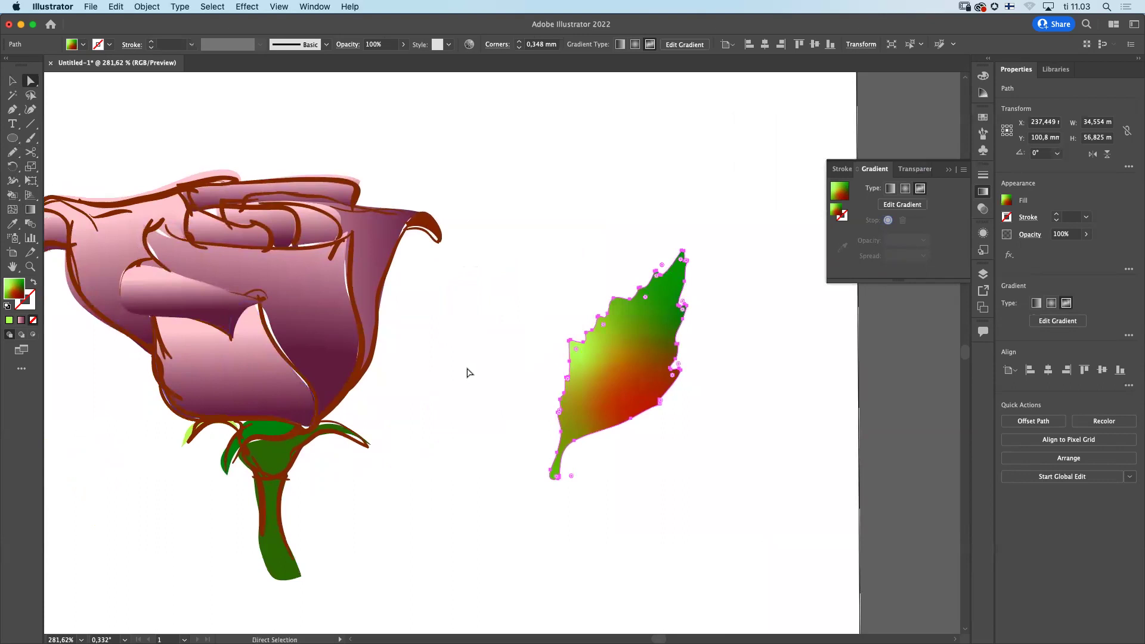